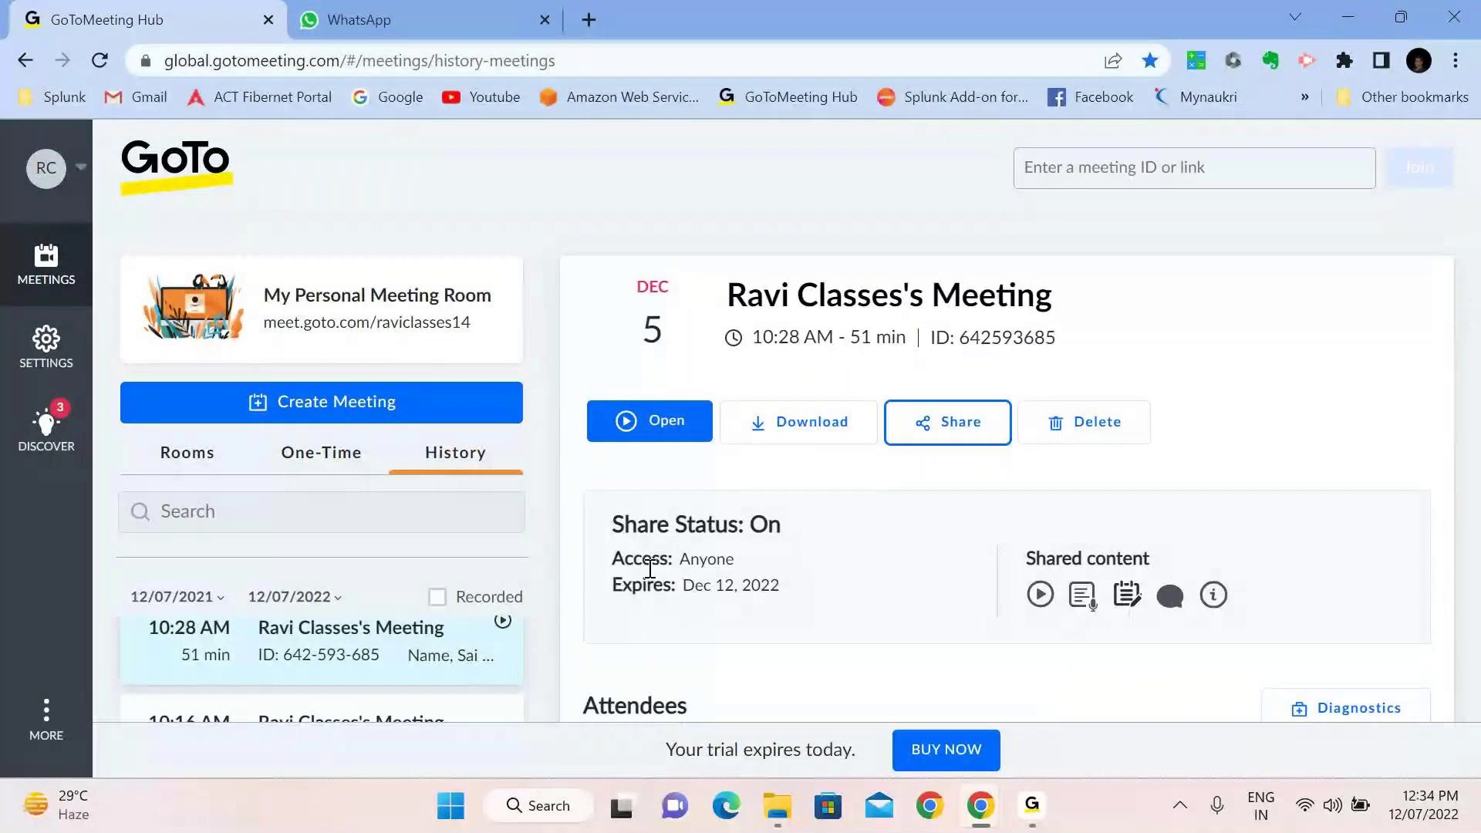
# Open a new blank Chrome tab beside the GoToMeeting Hub meeting history page
pyautogui.click(590, 23)
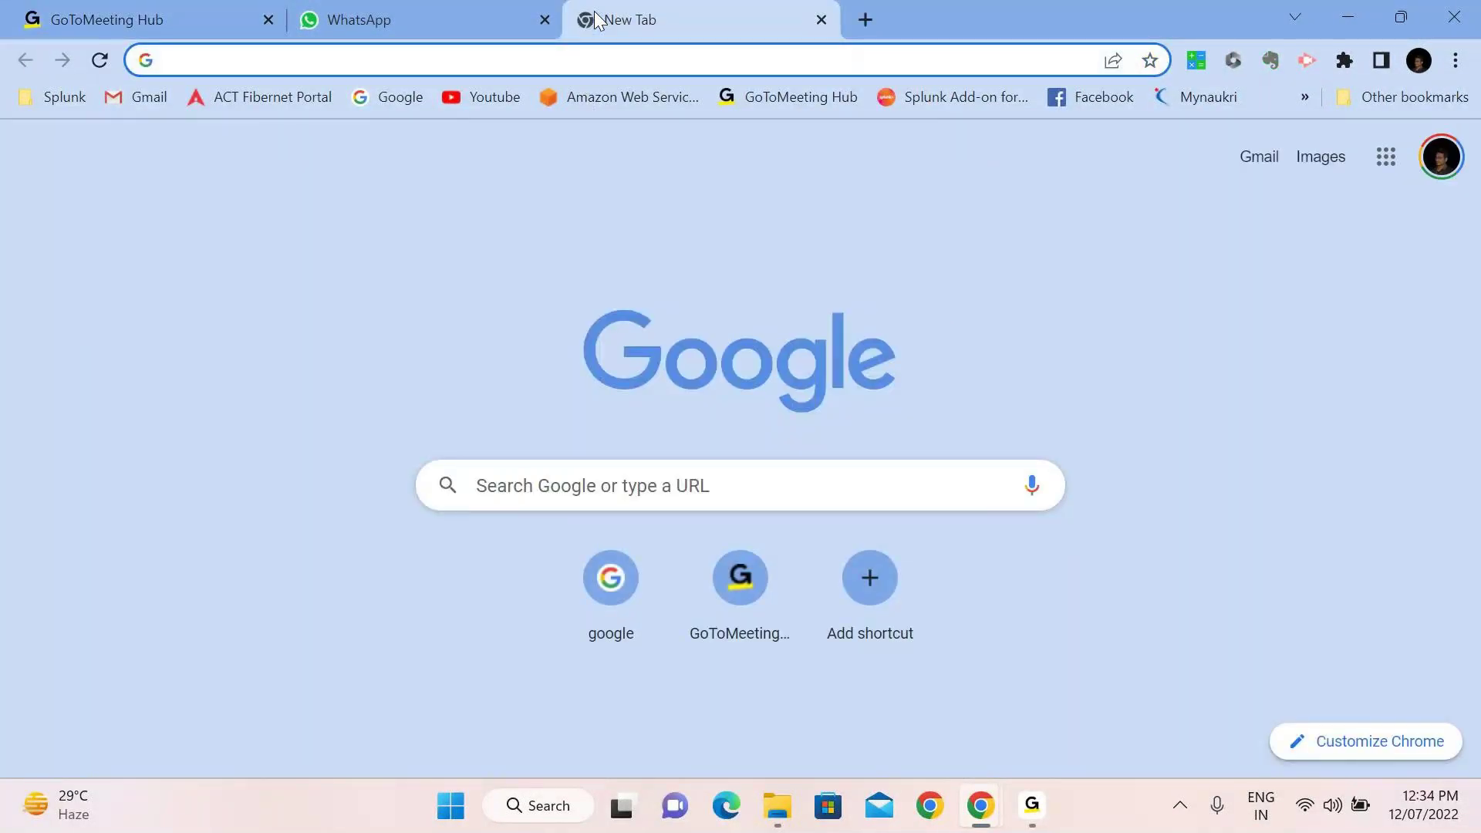
# Go to splunk.com by entering 'splunk' in the address bar
pyautogui.write('splunk.com')
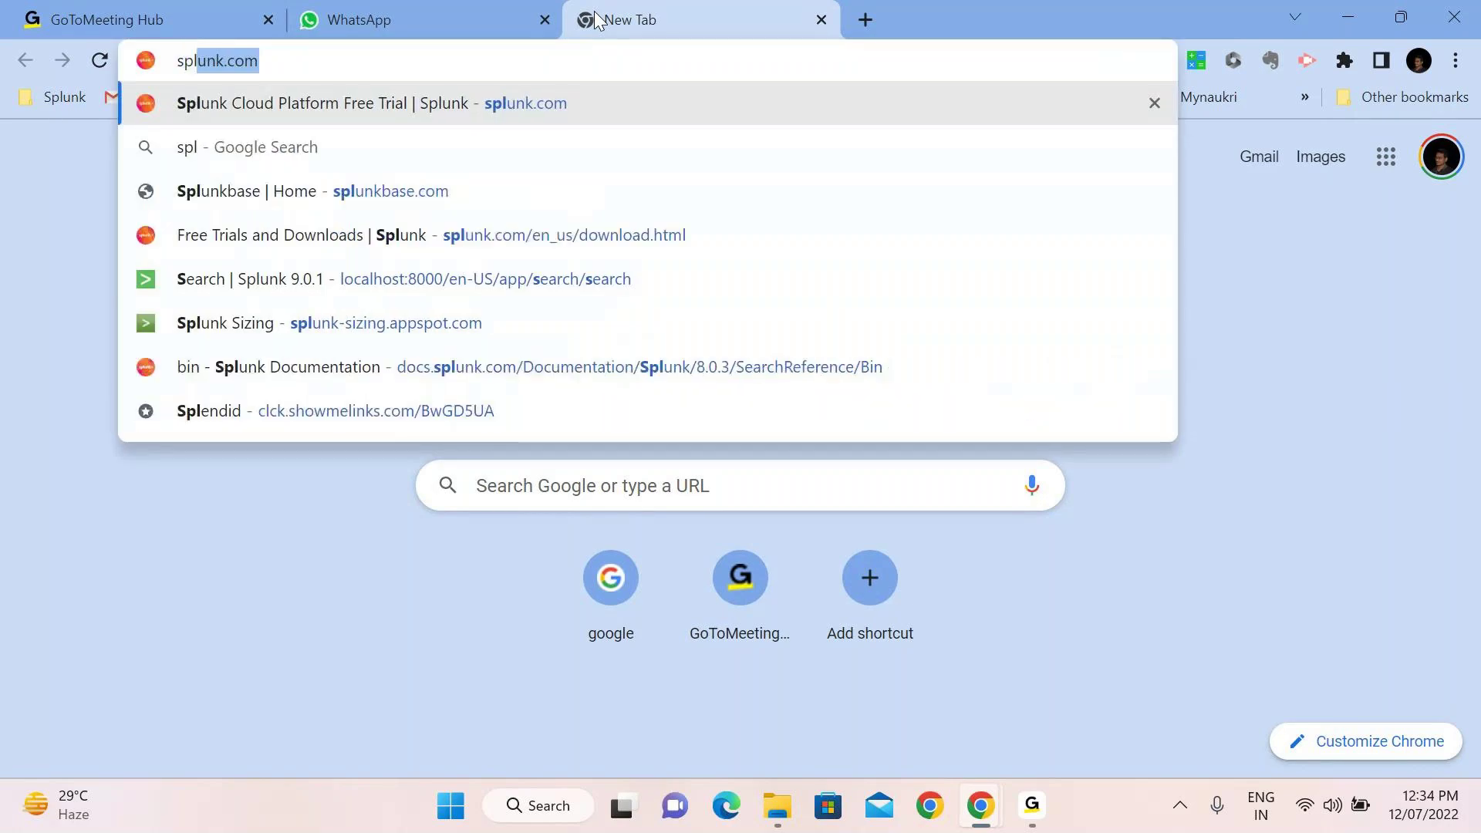
pyautogui.press('Return')
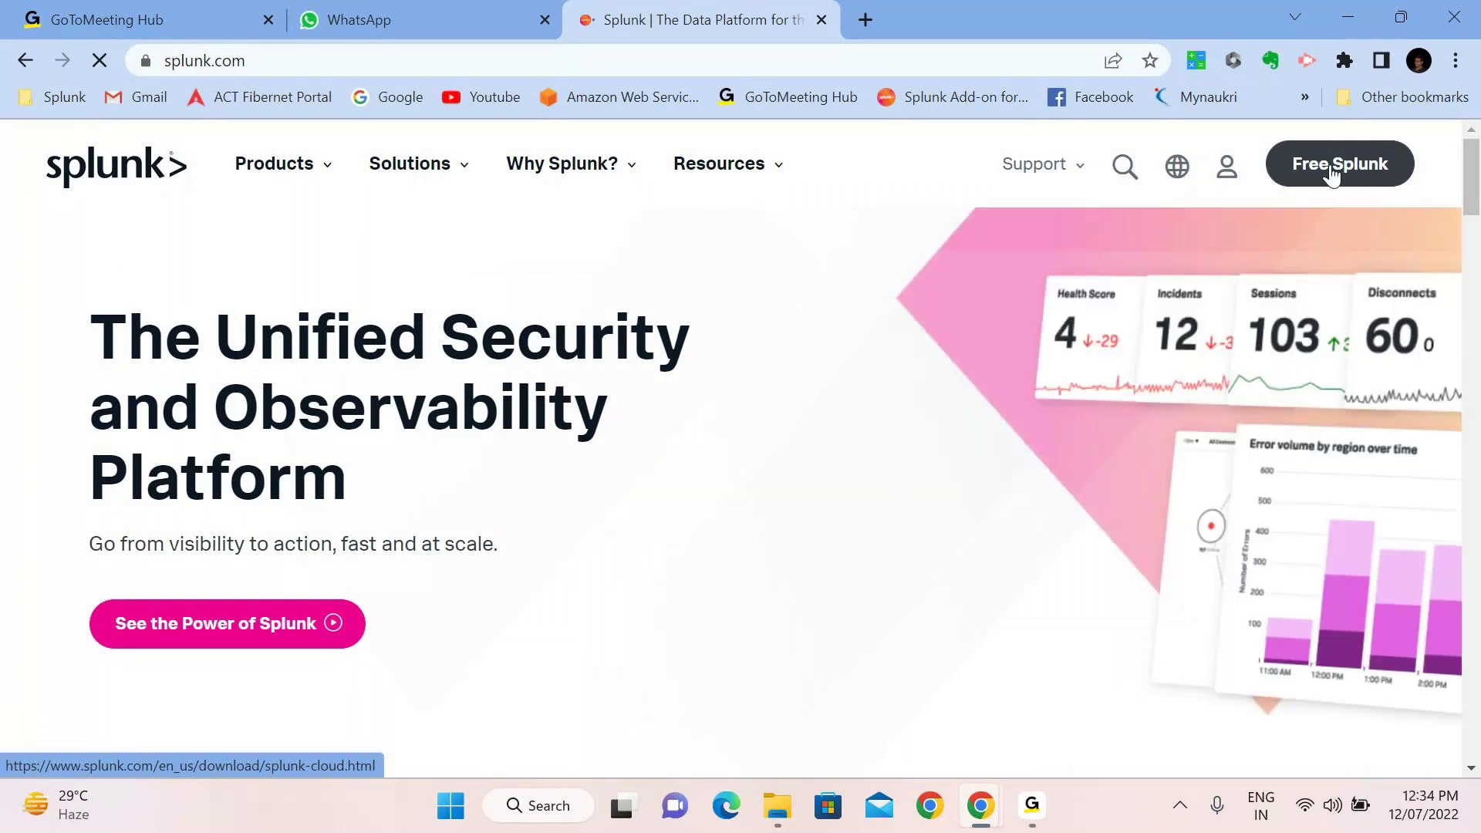
# Open the Free Splunk Cloud Platform trial form and start on the business email field
pyautogui.click(1334, 170)
pyautogui.moveTo(1336, 171)
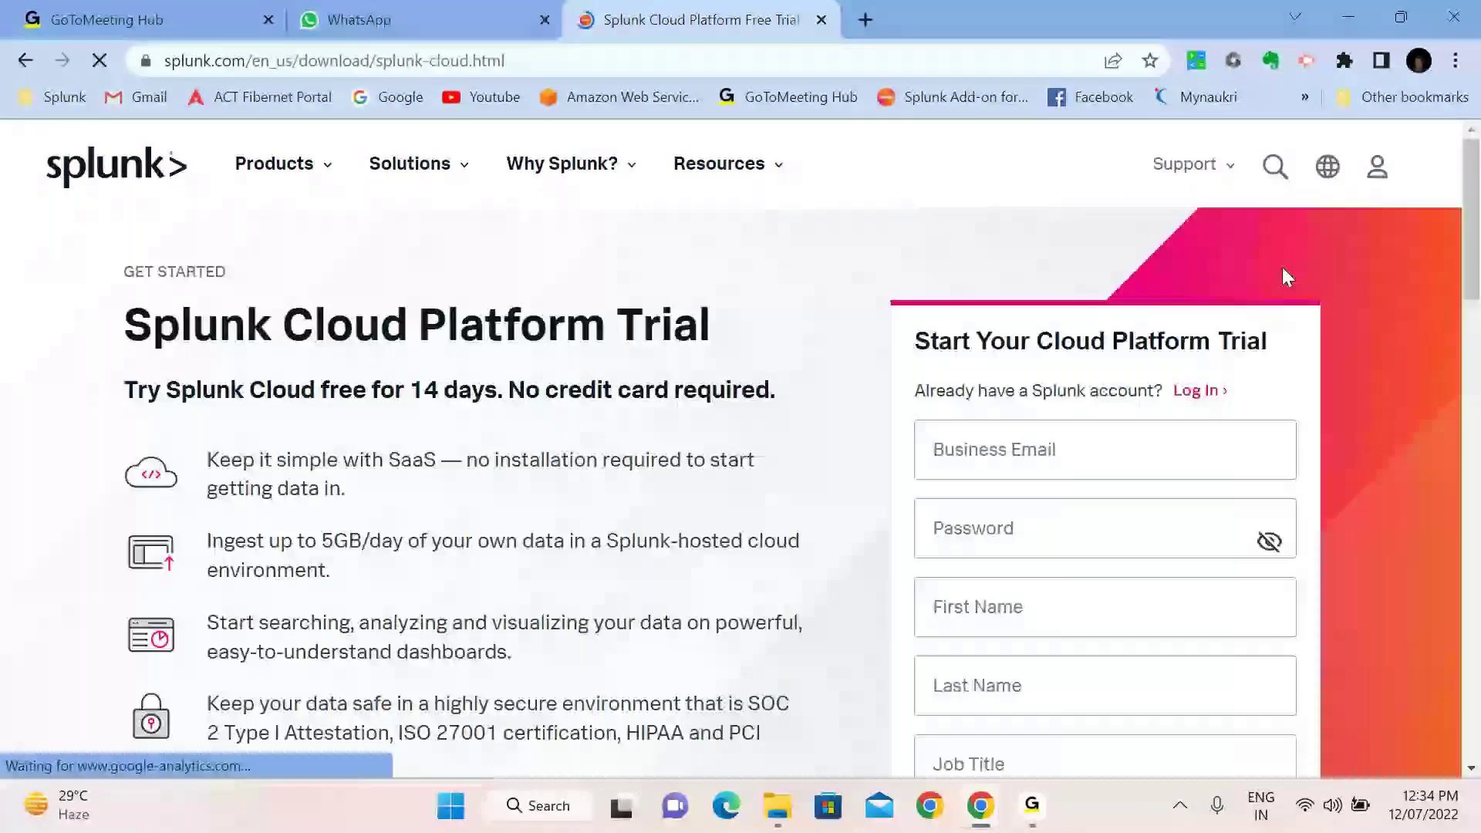
pyautogui.click(1017, 453)
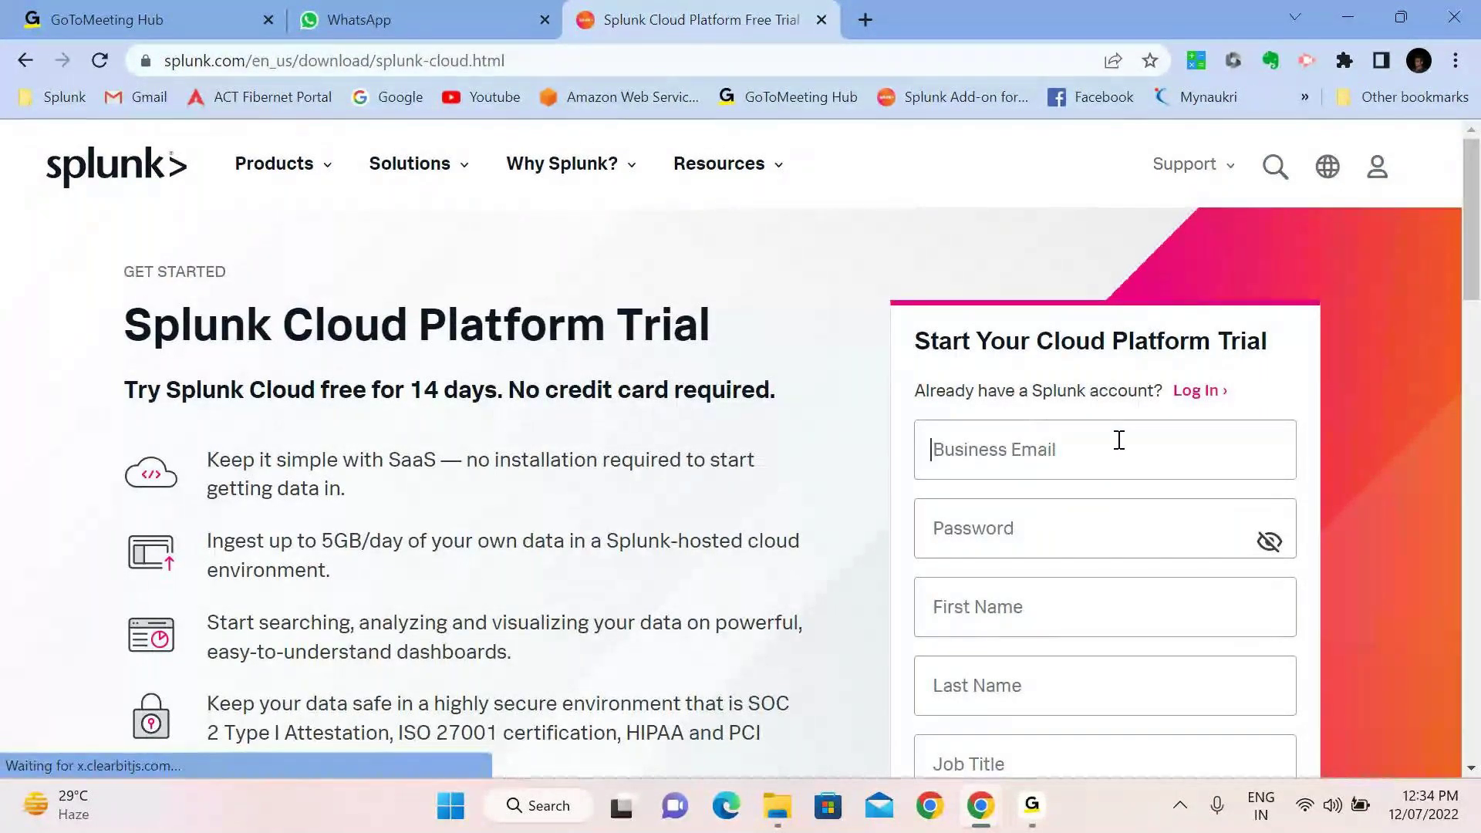
pyautogui.scroll(-1, 1118, 439)
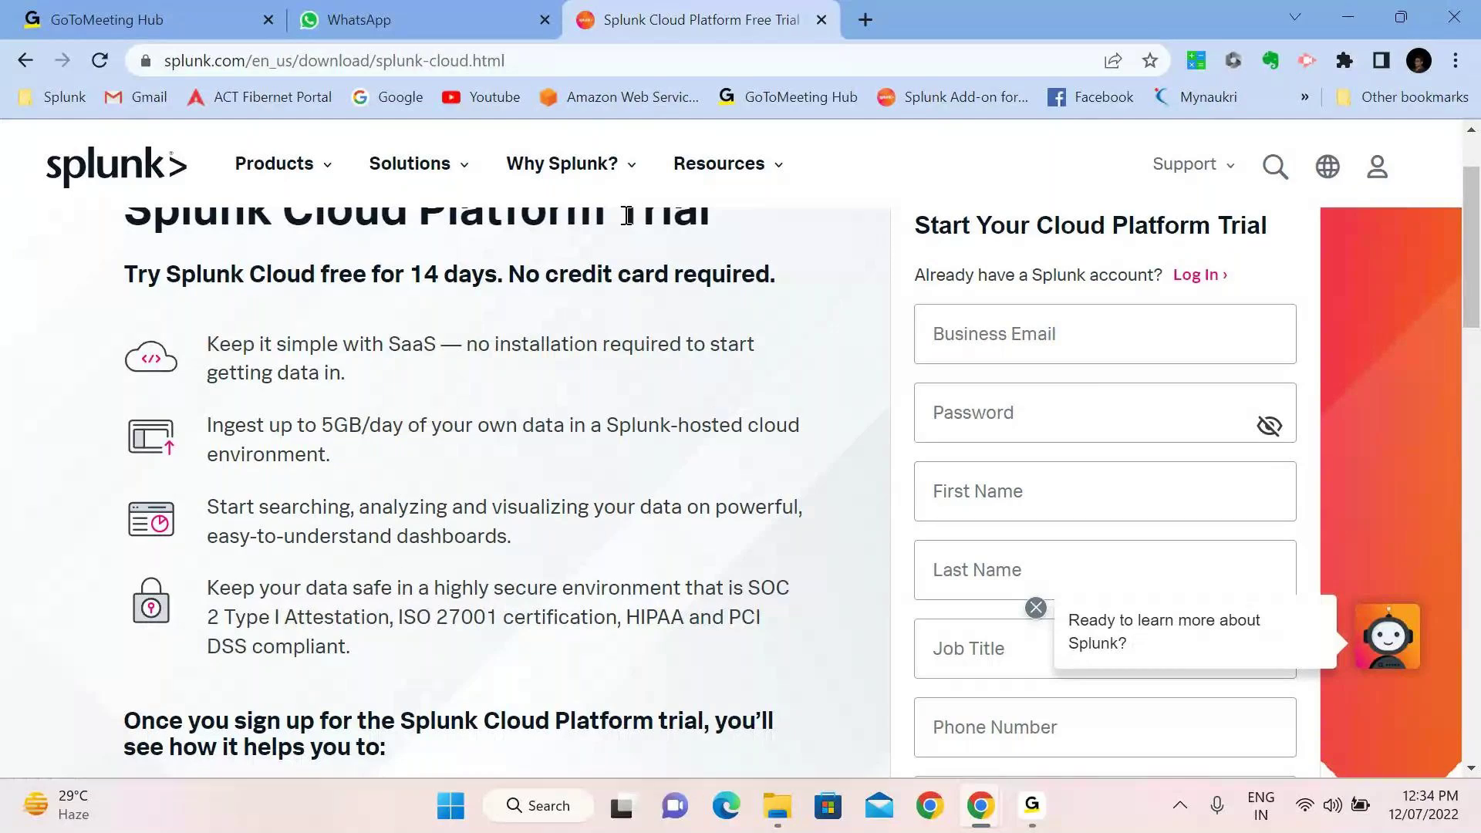
# Scroll through the trial form, then go to the Splunk Account Login page
pyautogui.click(1093, 361)
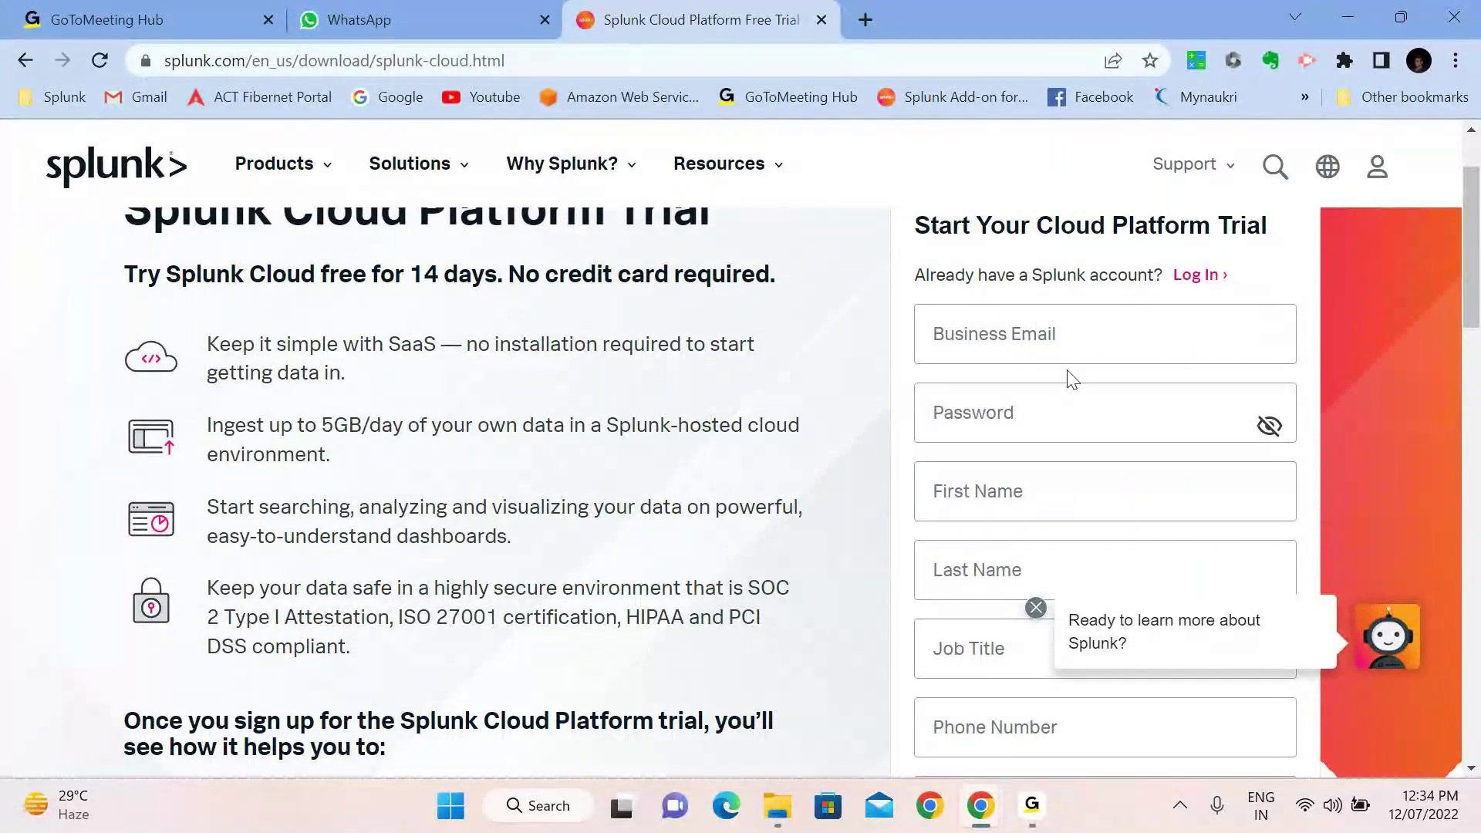
pyautogui.scroll(-5, 1077, 465)
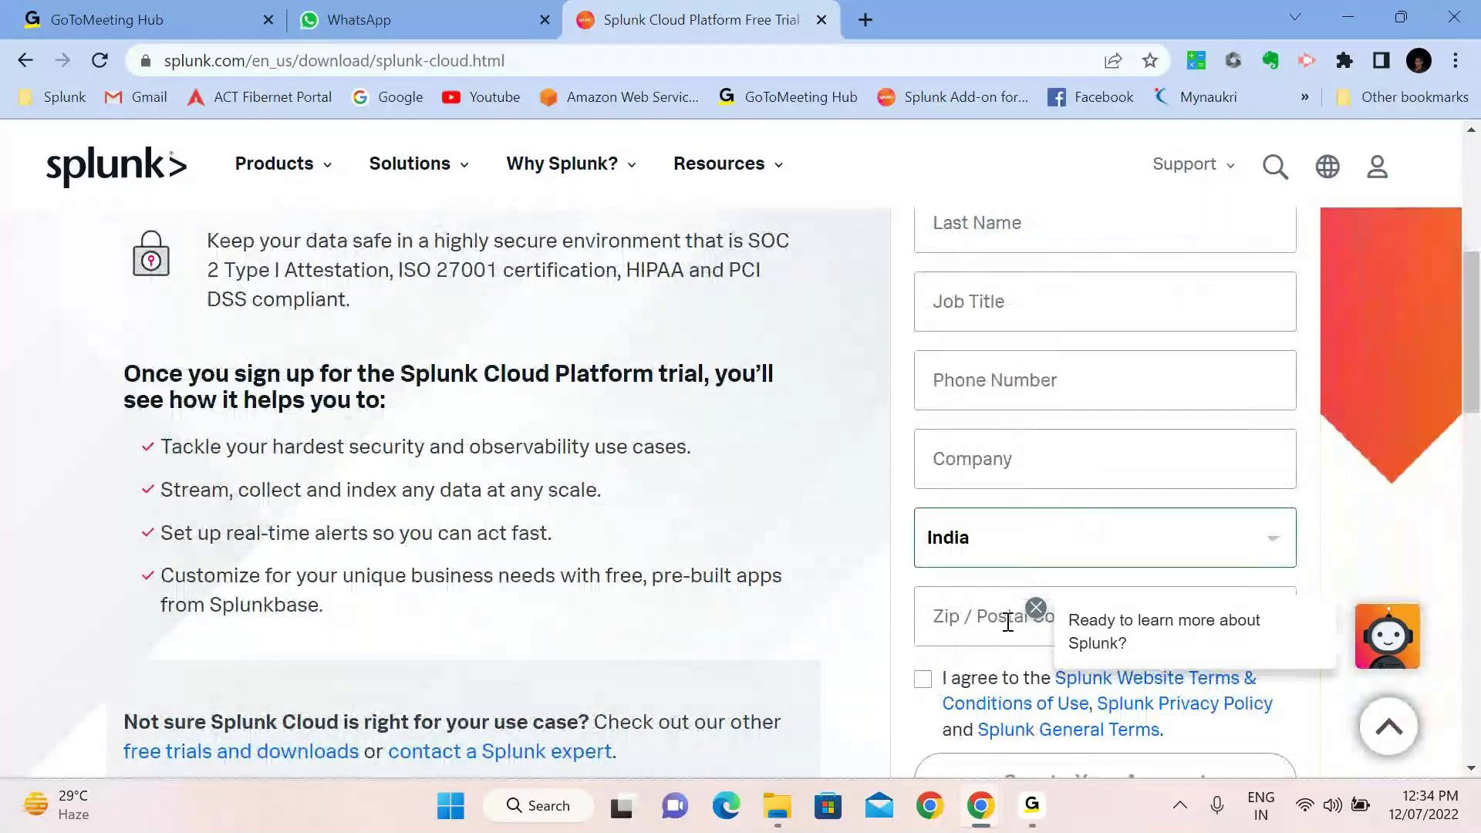
pyautogui.scroll(-3, 1103, 574)
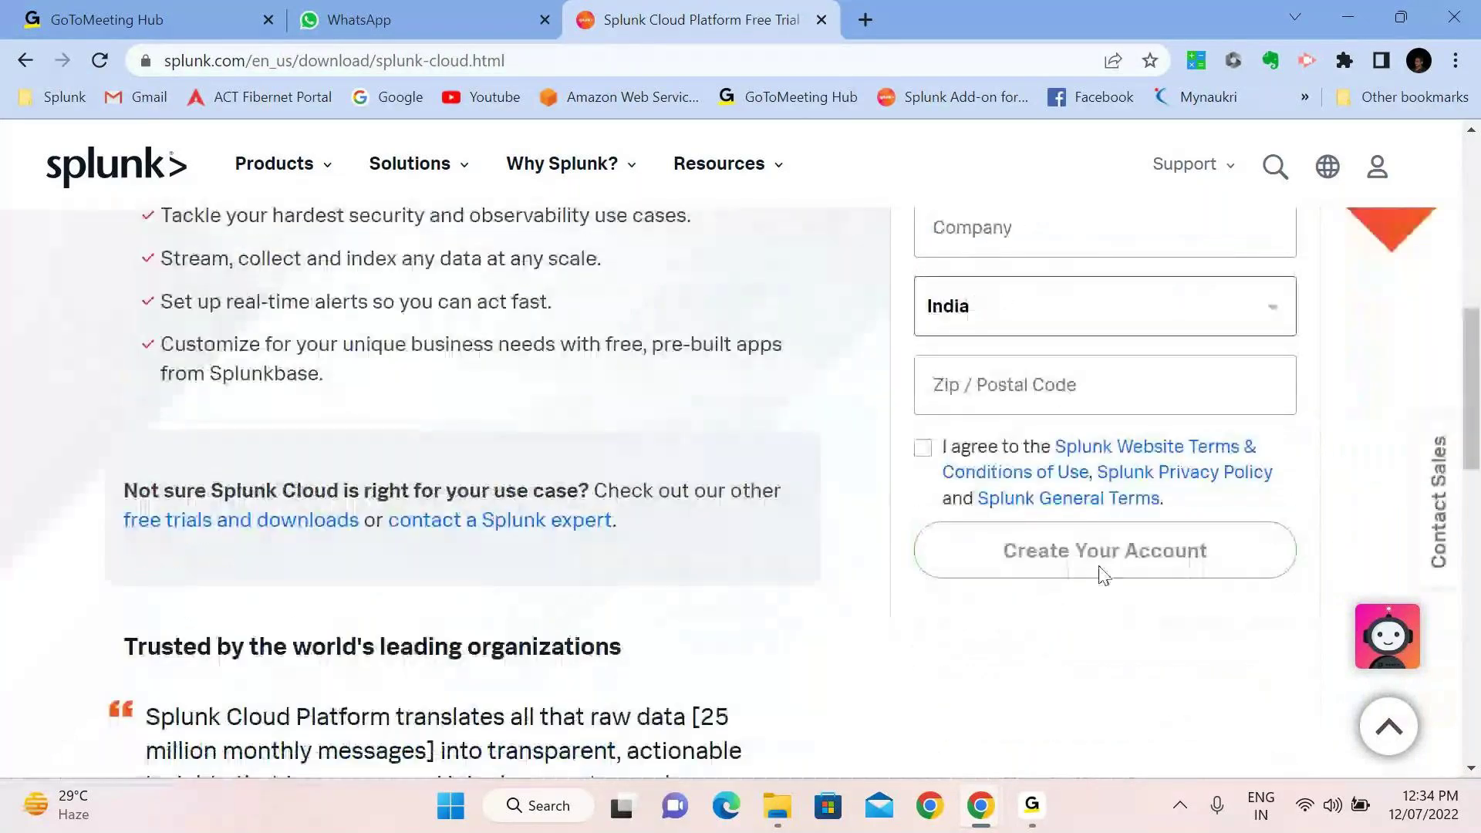
pyautogui.scroll(8, 1209, 496)
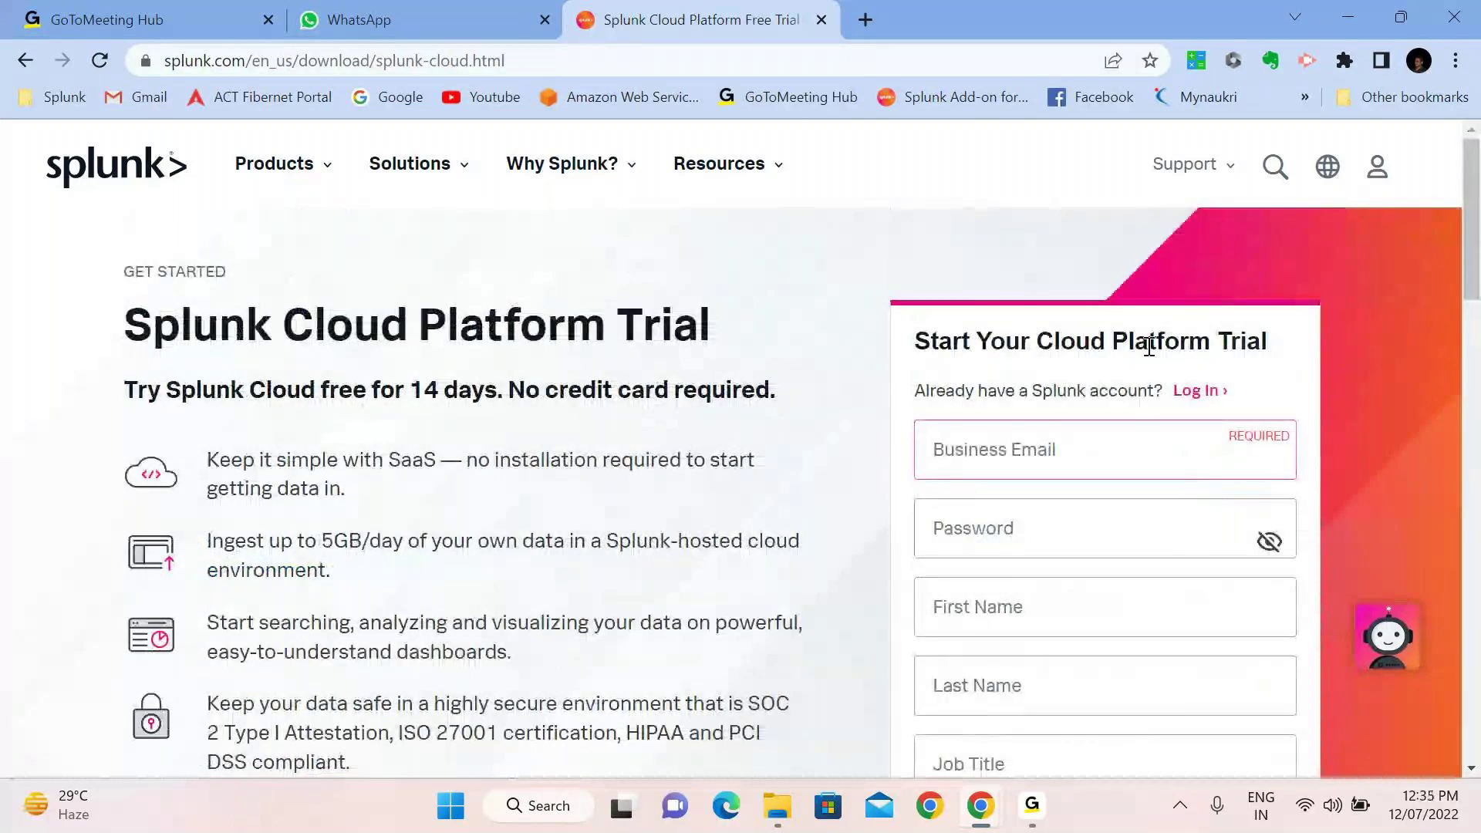
pyautogui.click(1200, 391)
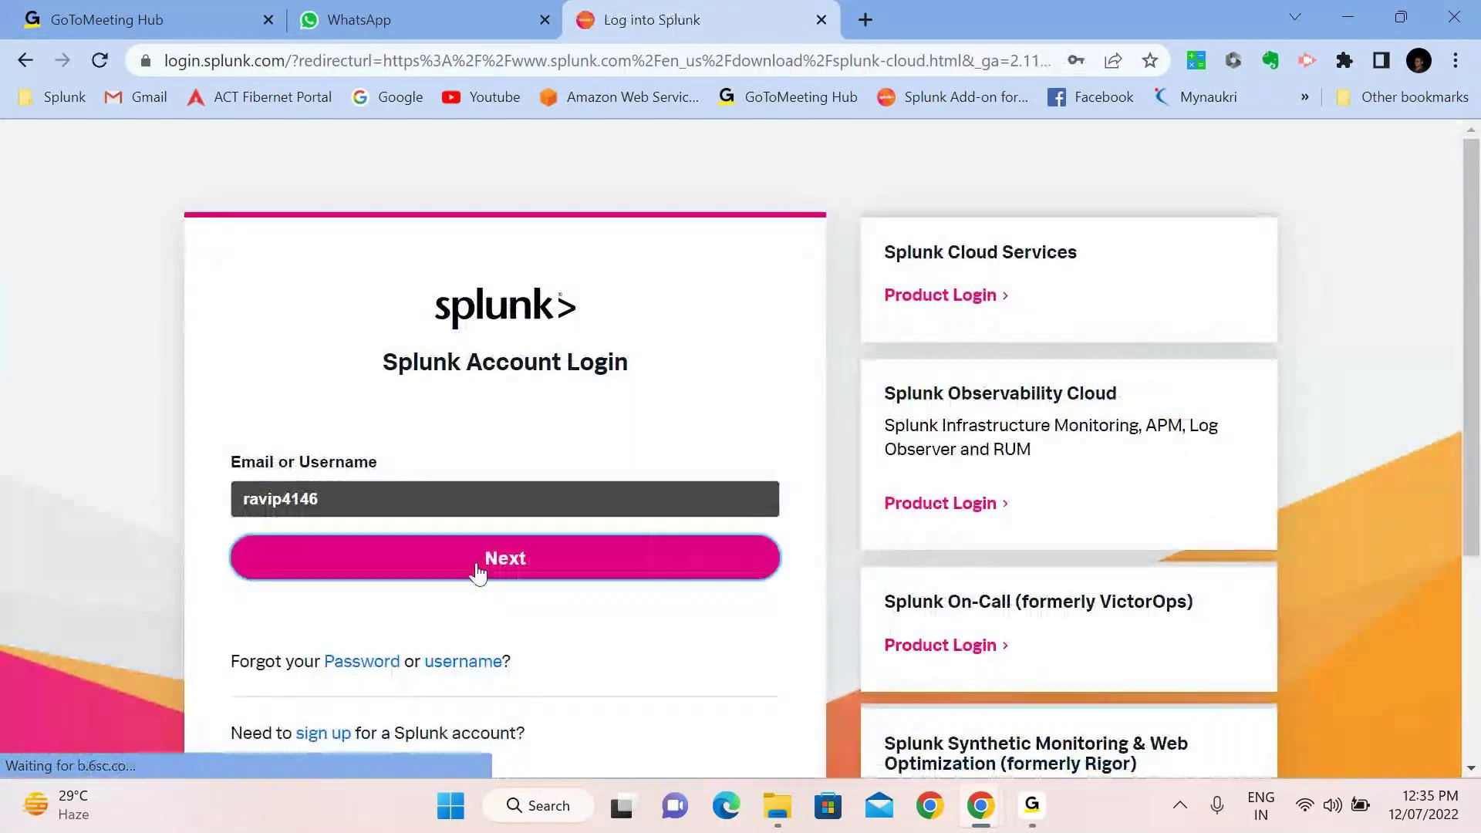
# Continue past the username and log in using Chrome's saved account password
pyautogui.click(413, 563)
pyautogui.click(409, 586)
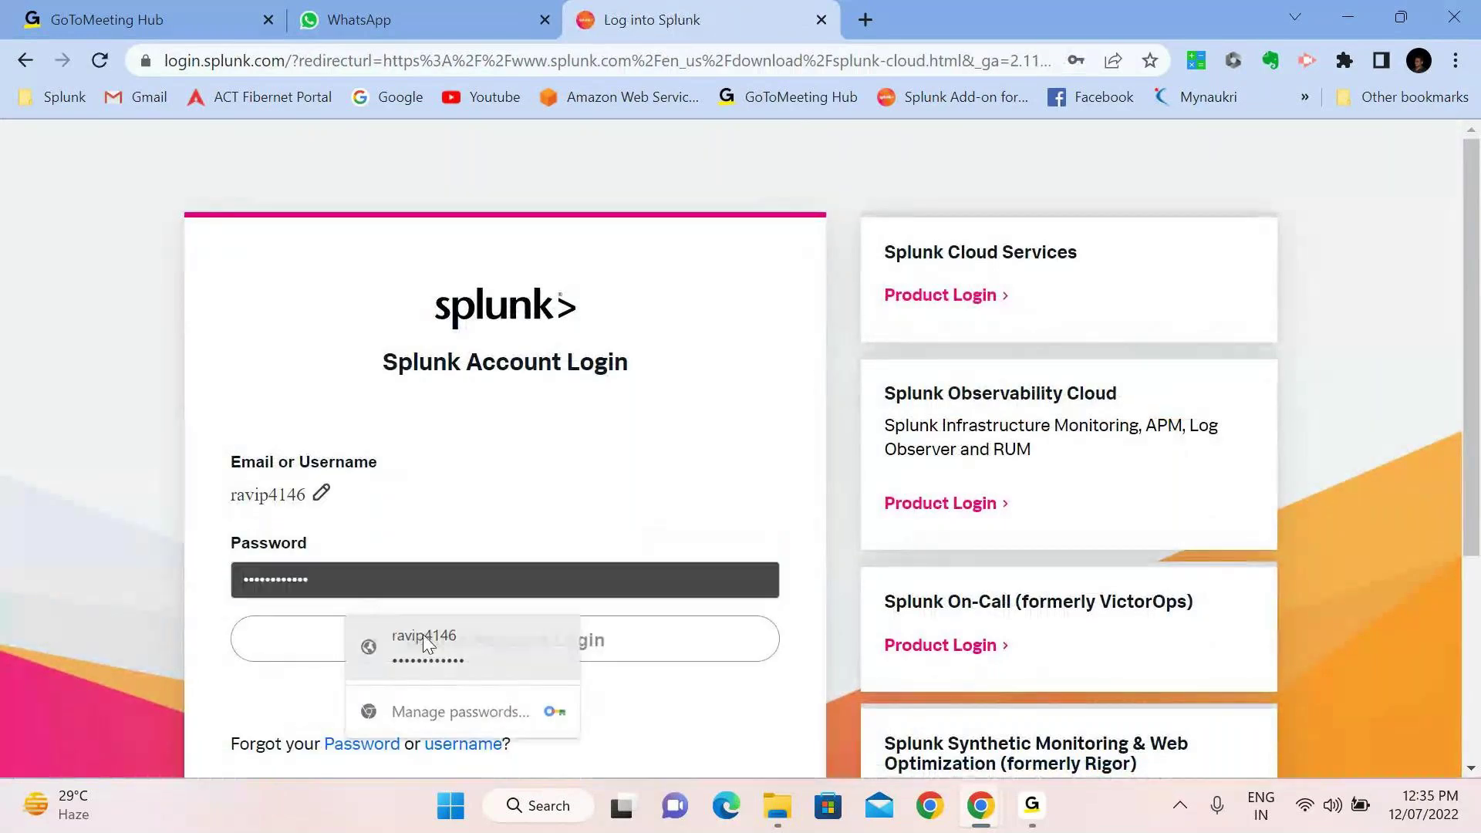
pyautogui.click(473, 644)
pyautogui.click(472, 652)
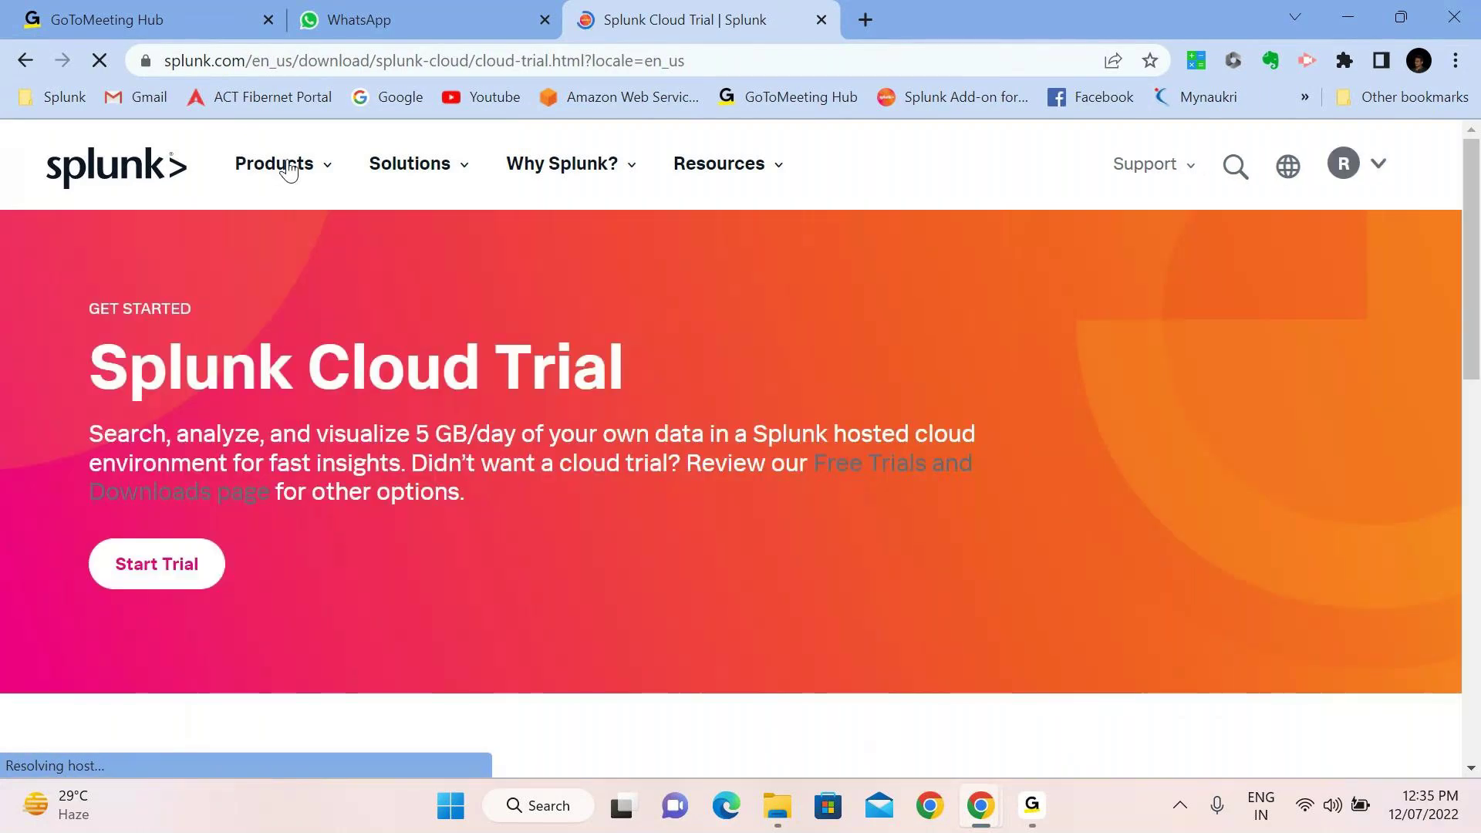
# Go to Free Trials & Downloads from the Products menu in the Splunk header
pyautogui.moveTo(286, 160)
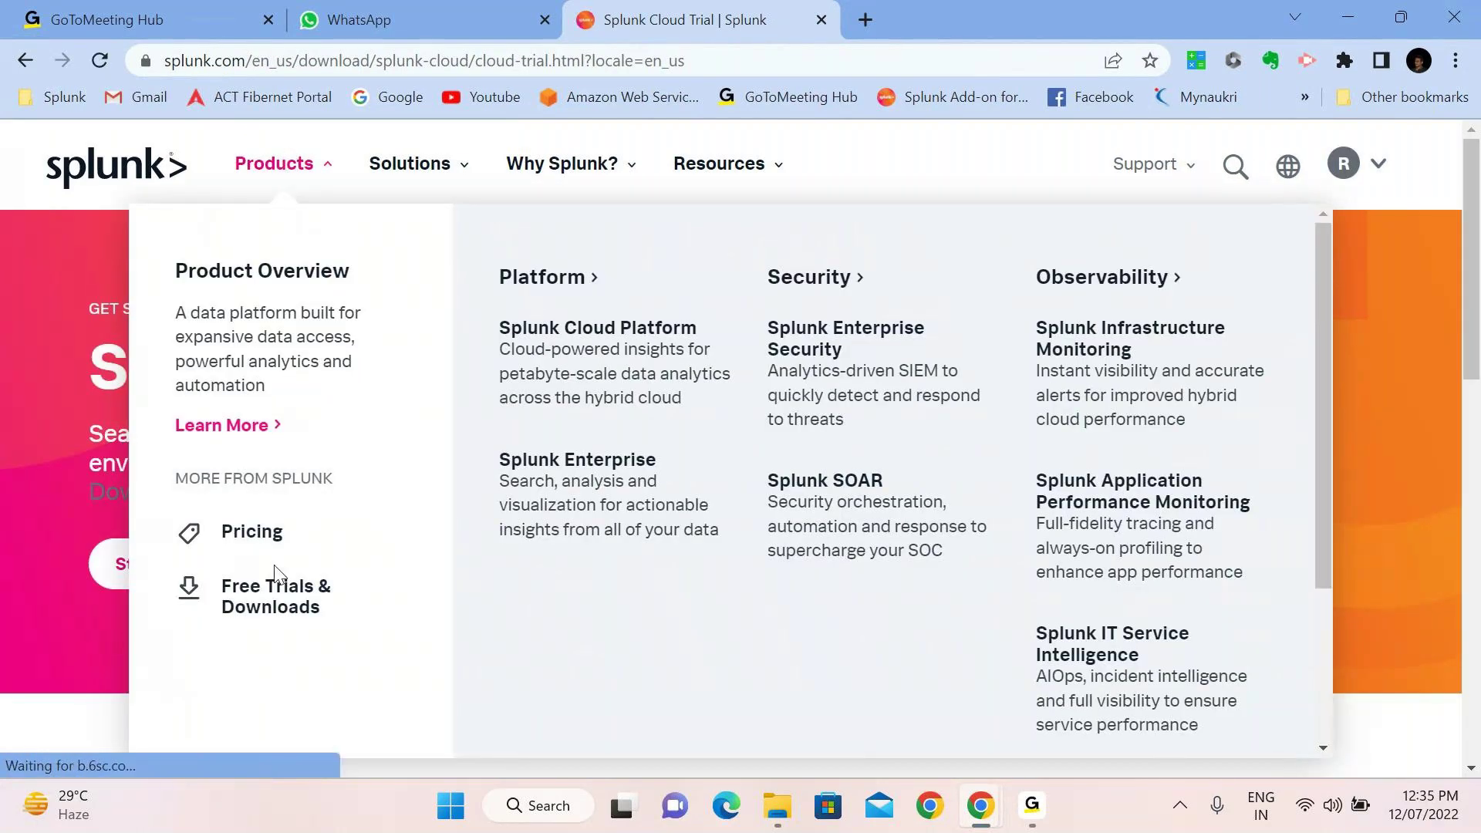
pyautogui.click(285, 613)
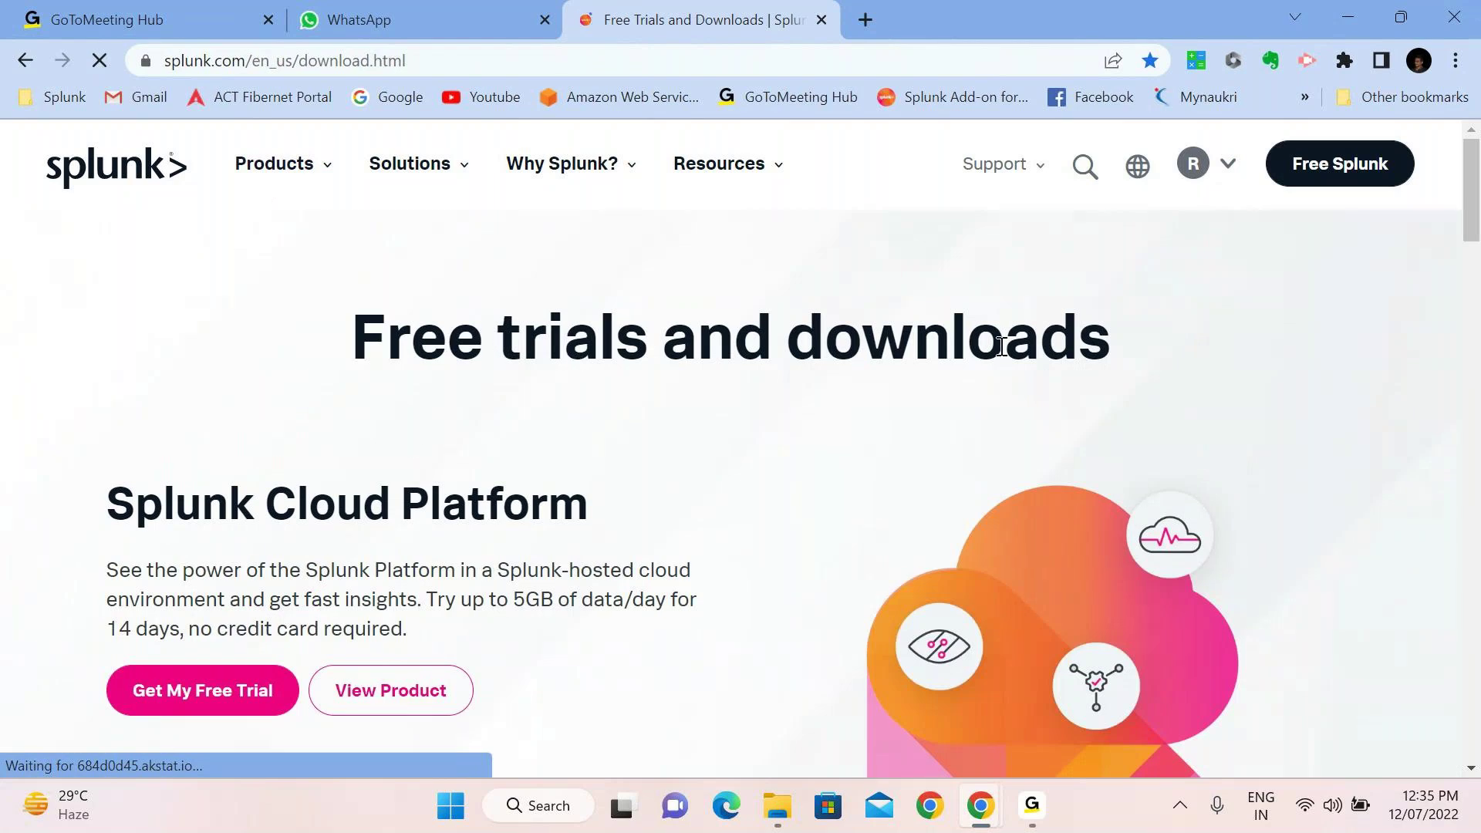
pyautogui.scroll(-1, 409, 438)
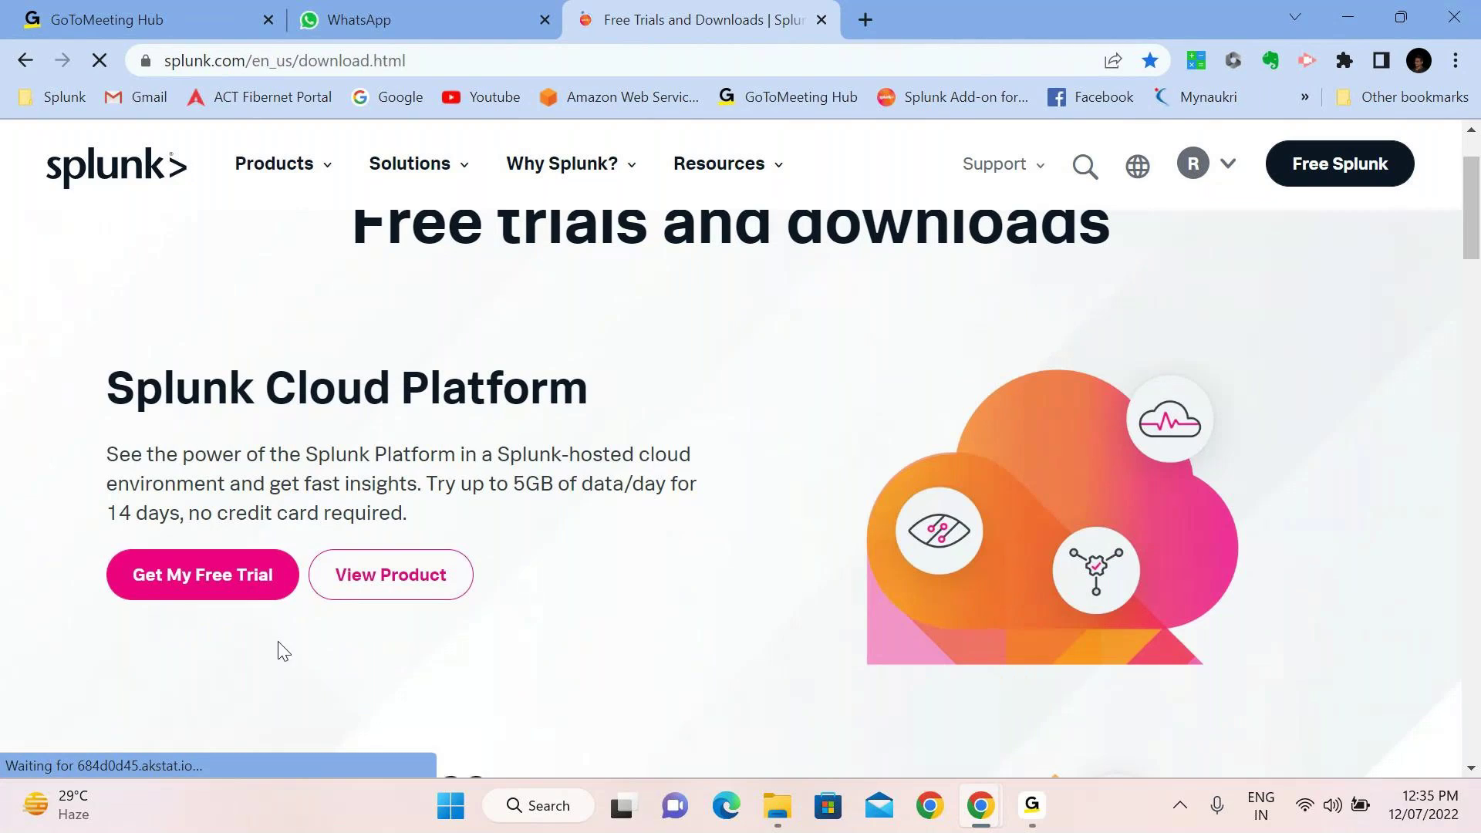
pyautogui.moveTo(123, 513); pyautogui.dragTo(188, 512)
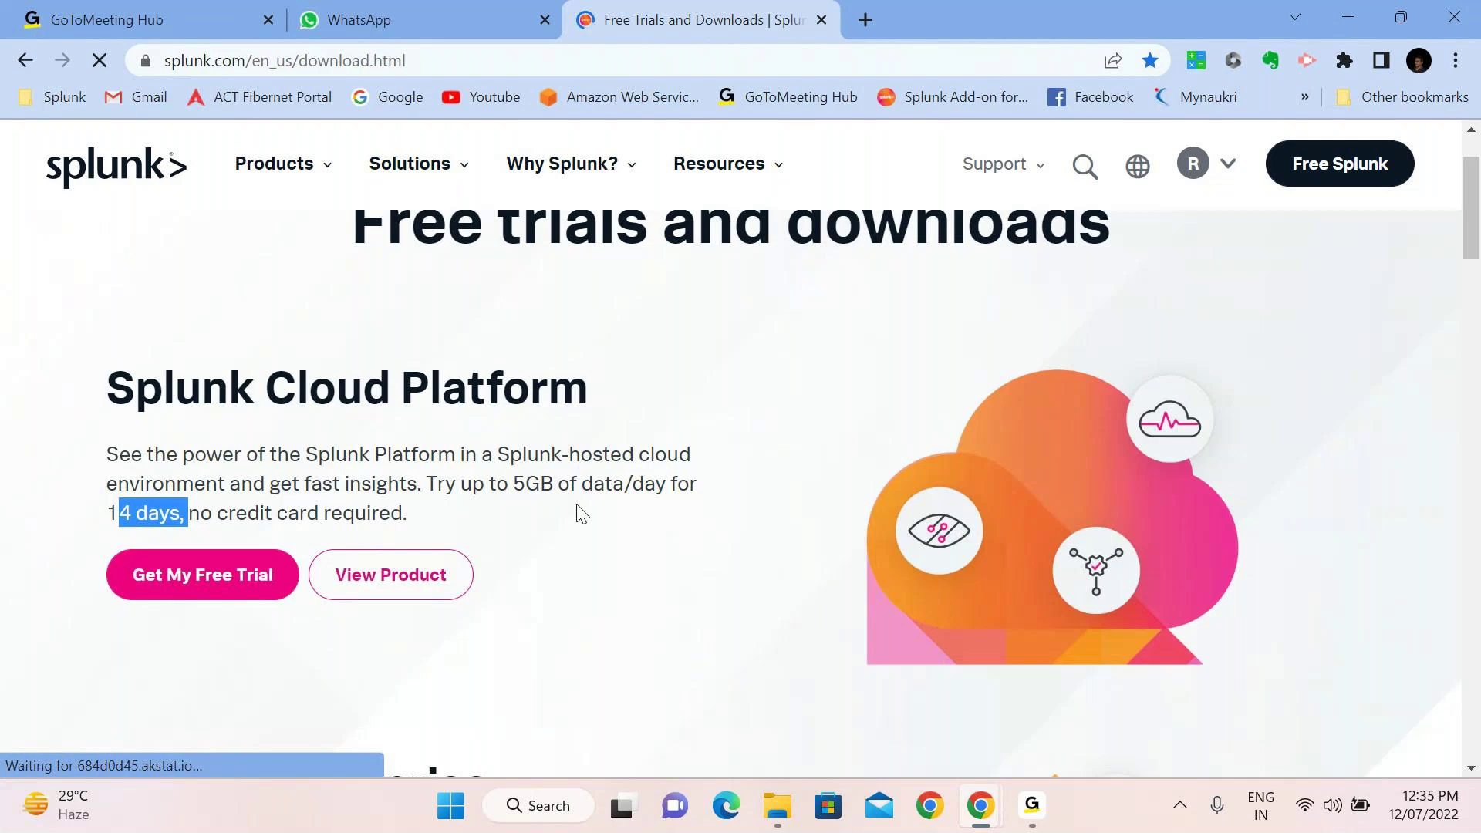
pyautogui.scroll(-1, 582, 513)
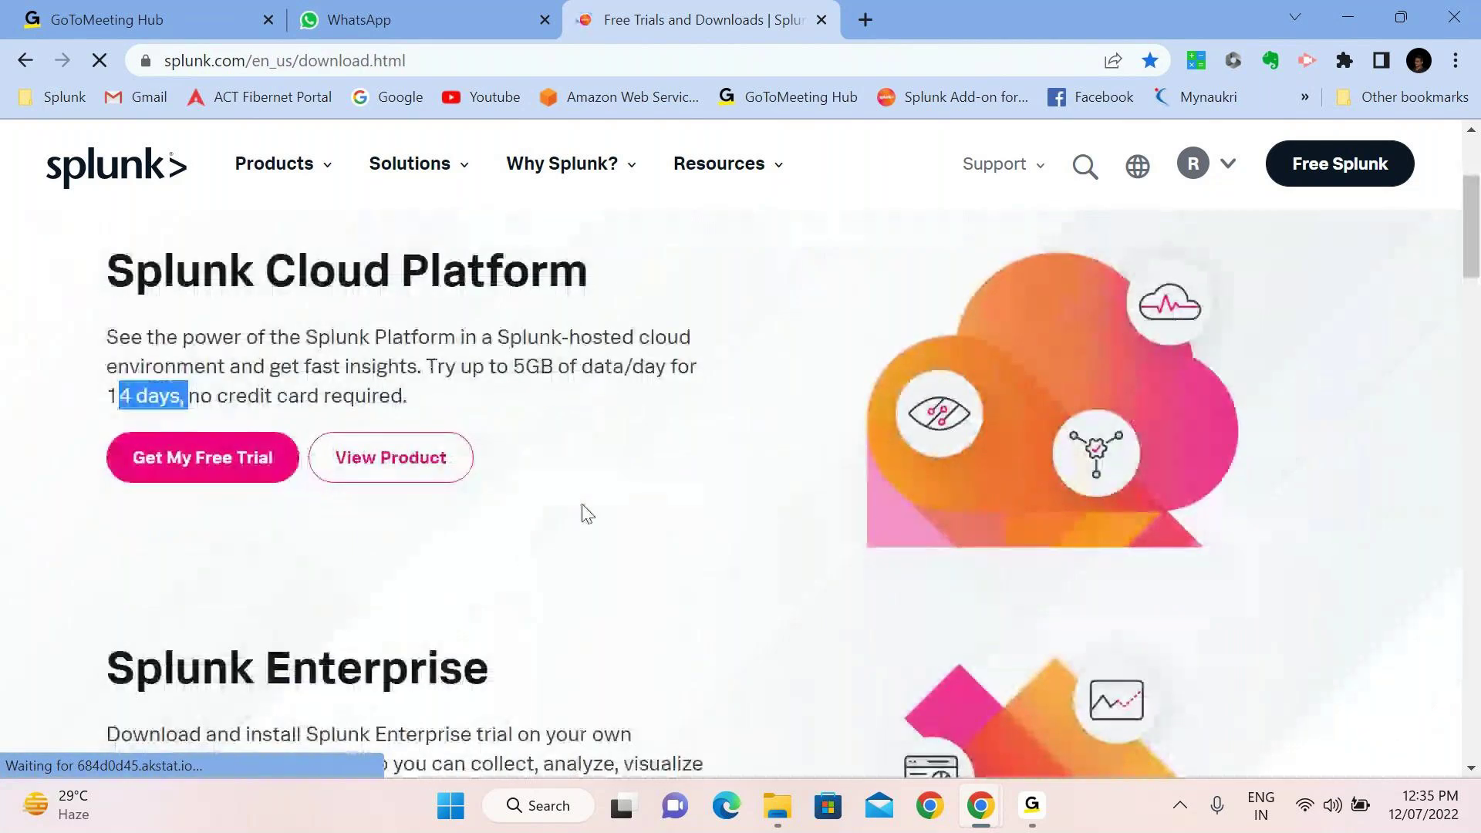
pyautogui.scroll(-3, 581, 514)
pyautogui.moveTo(107, 322); pyautogui.dragTo(189, 378)
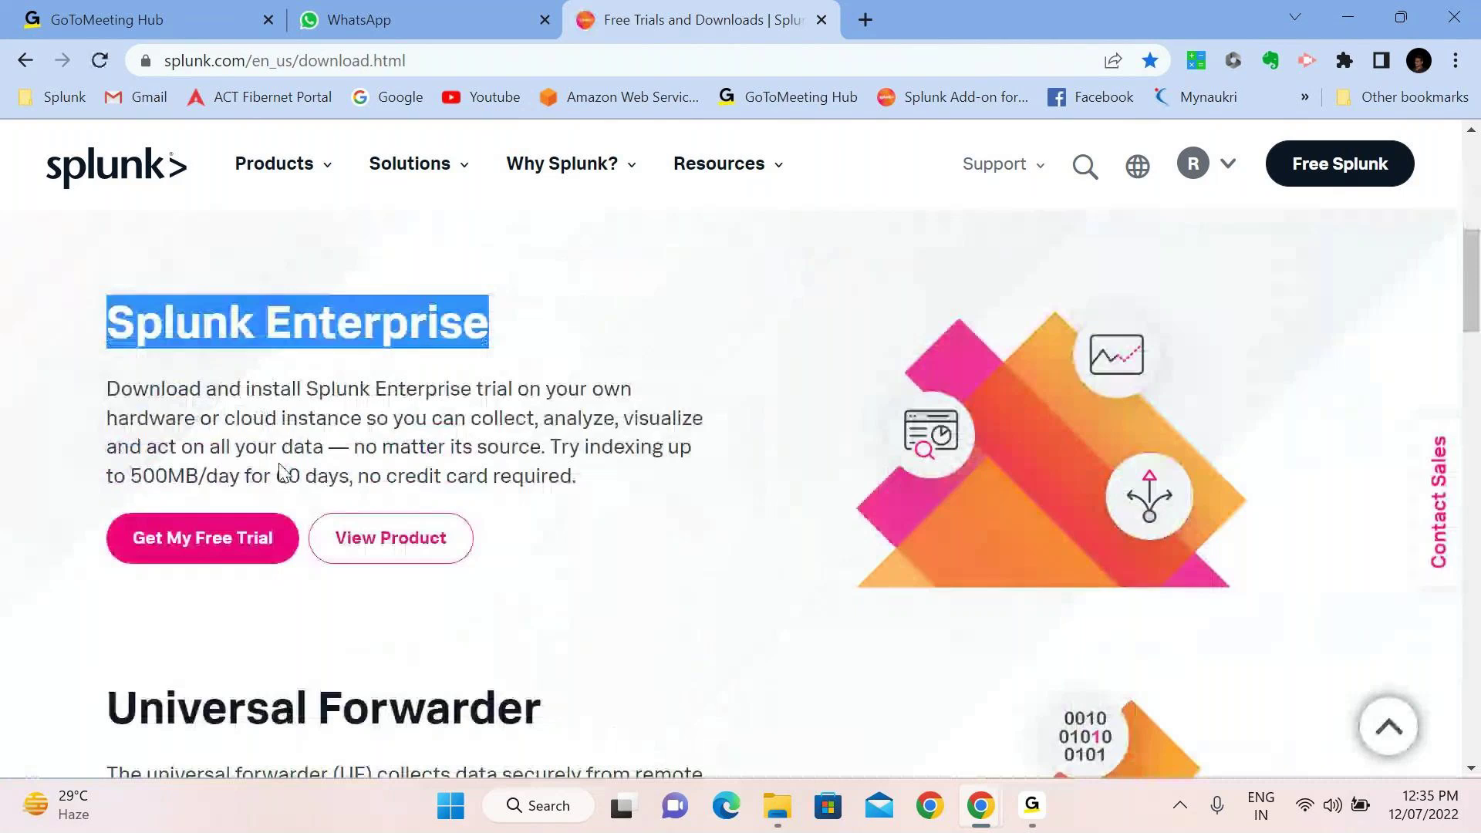
# Highlight the 60 days trial and 500MB/day limit, scroll to Universal Forwarder, and minimize Chrome
pyautogui.moveTo(282, 472); pyautogui.dragTo(339, 475)
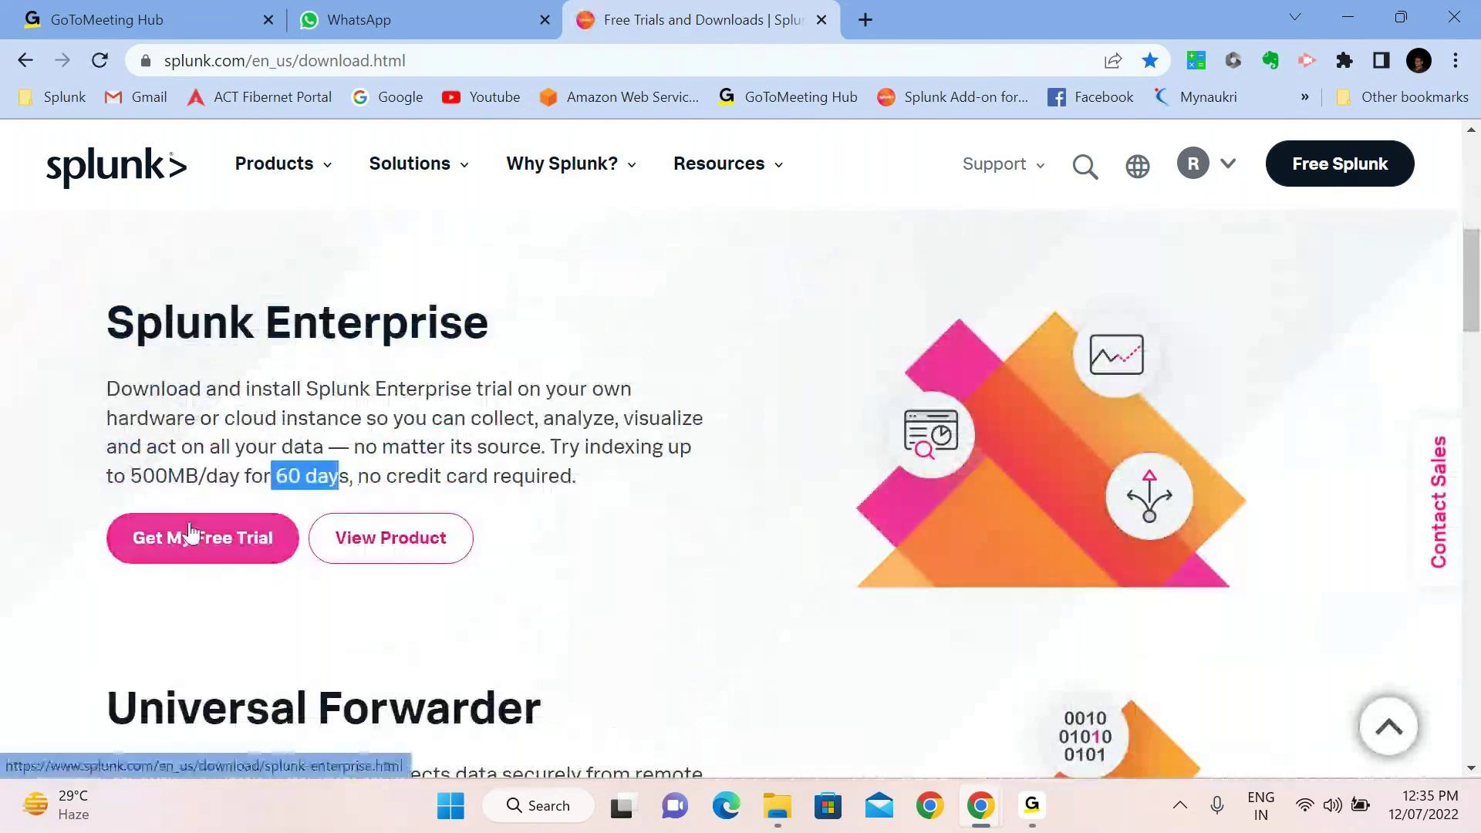
pyautogui.moveTo(135, 472); pyautogui.dragTo(241, 472)
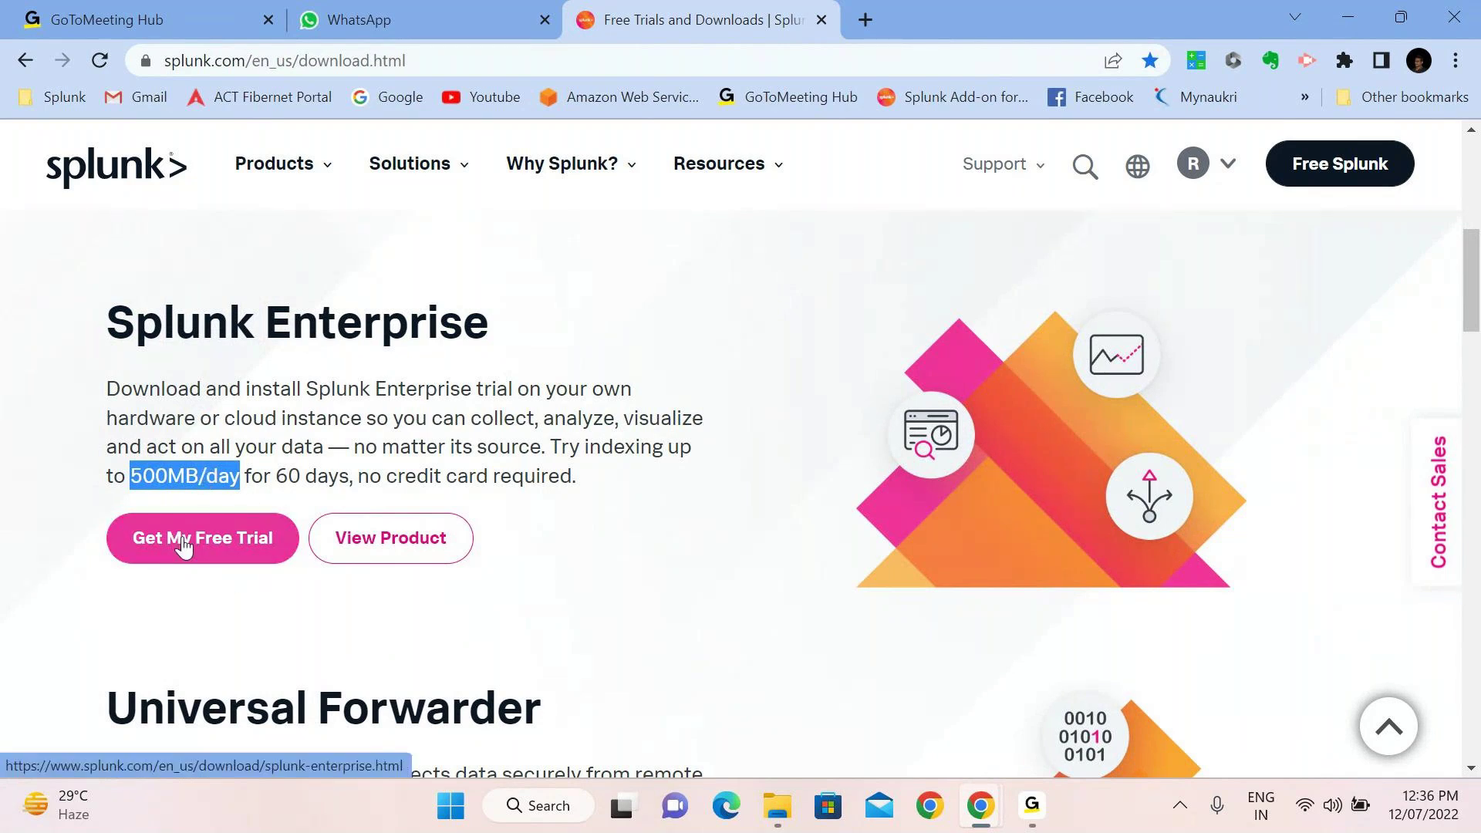
pyautogui.scroll(-2, 297, 478)
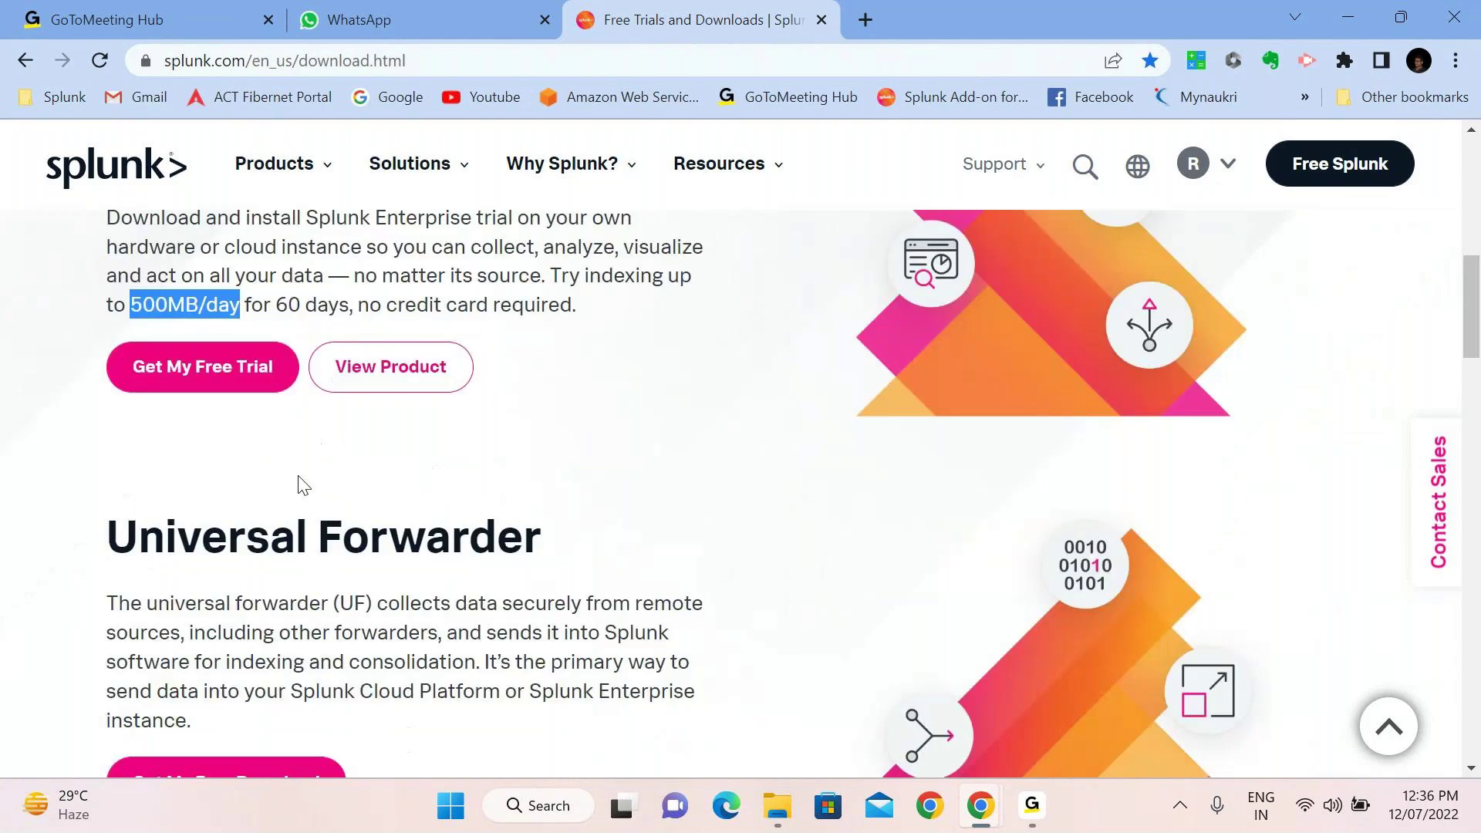
pyautogui.scroll(-1, 434, 547)
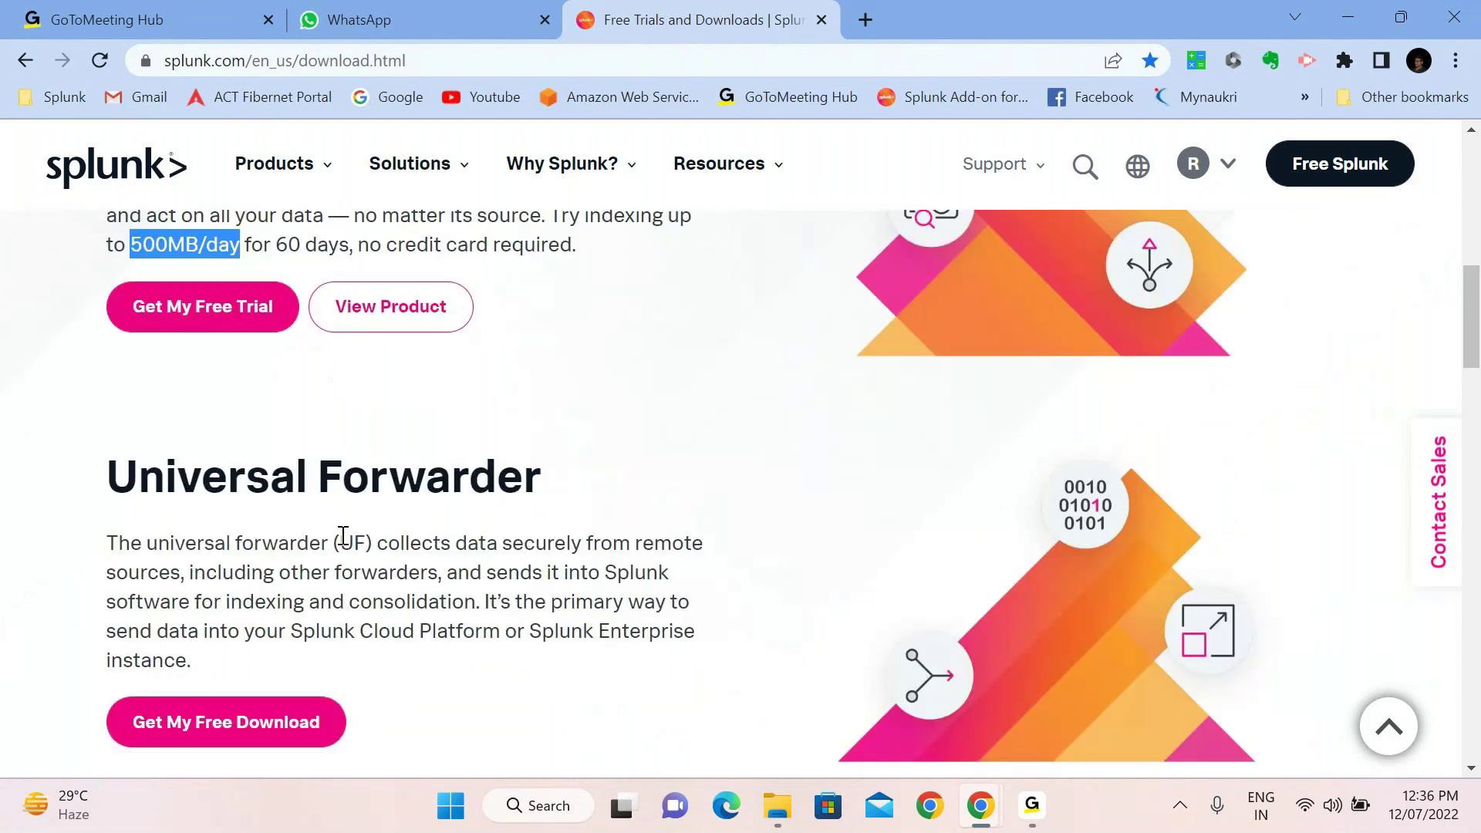
pyautogui.scroll(-2, 343, 536)
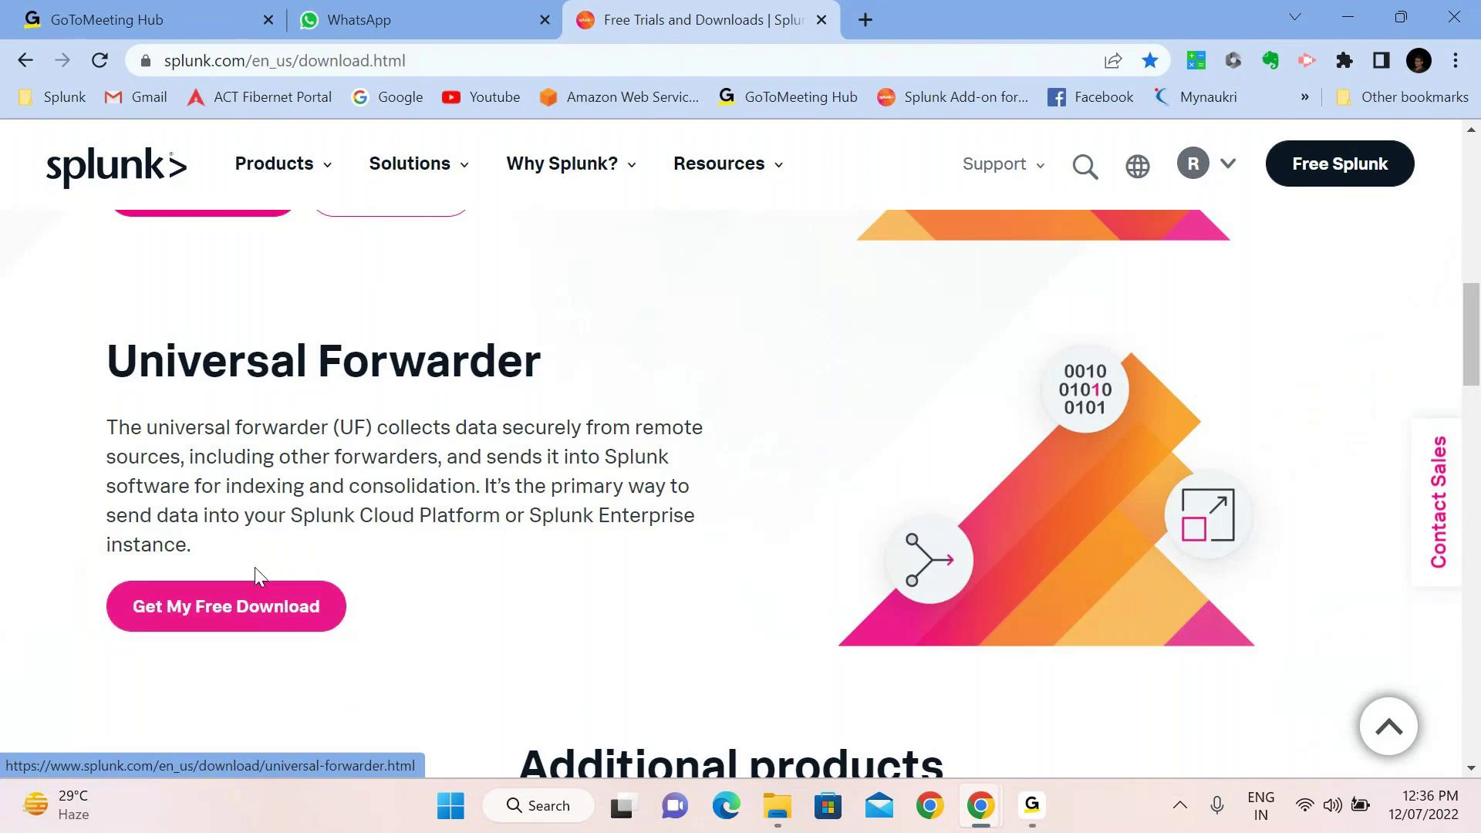
pyautogui.click(1346, 17)
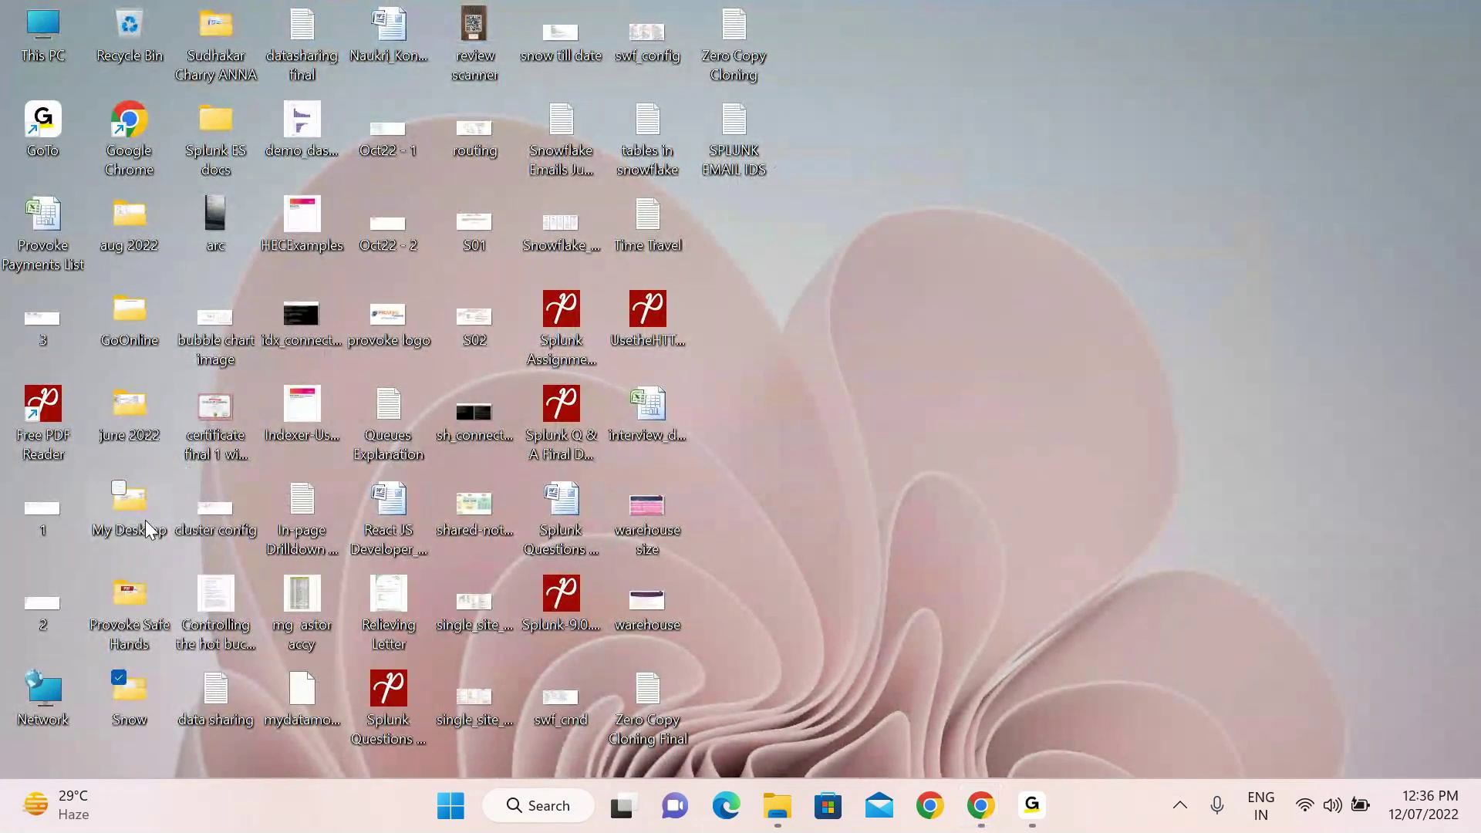
# Bring up the Gmail inbox window from the taskbar, close it, and return to Splunk downloads
pyautogui.click(1031, 798)
pyautogui.moveTo(1005, 794)
pyautogui.click(1044, 707)
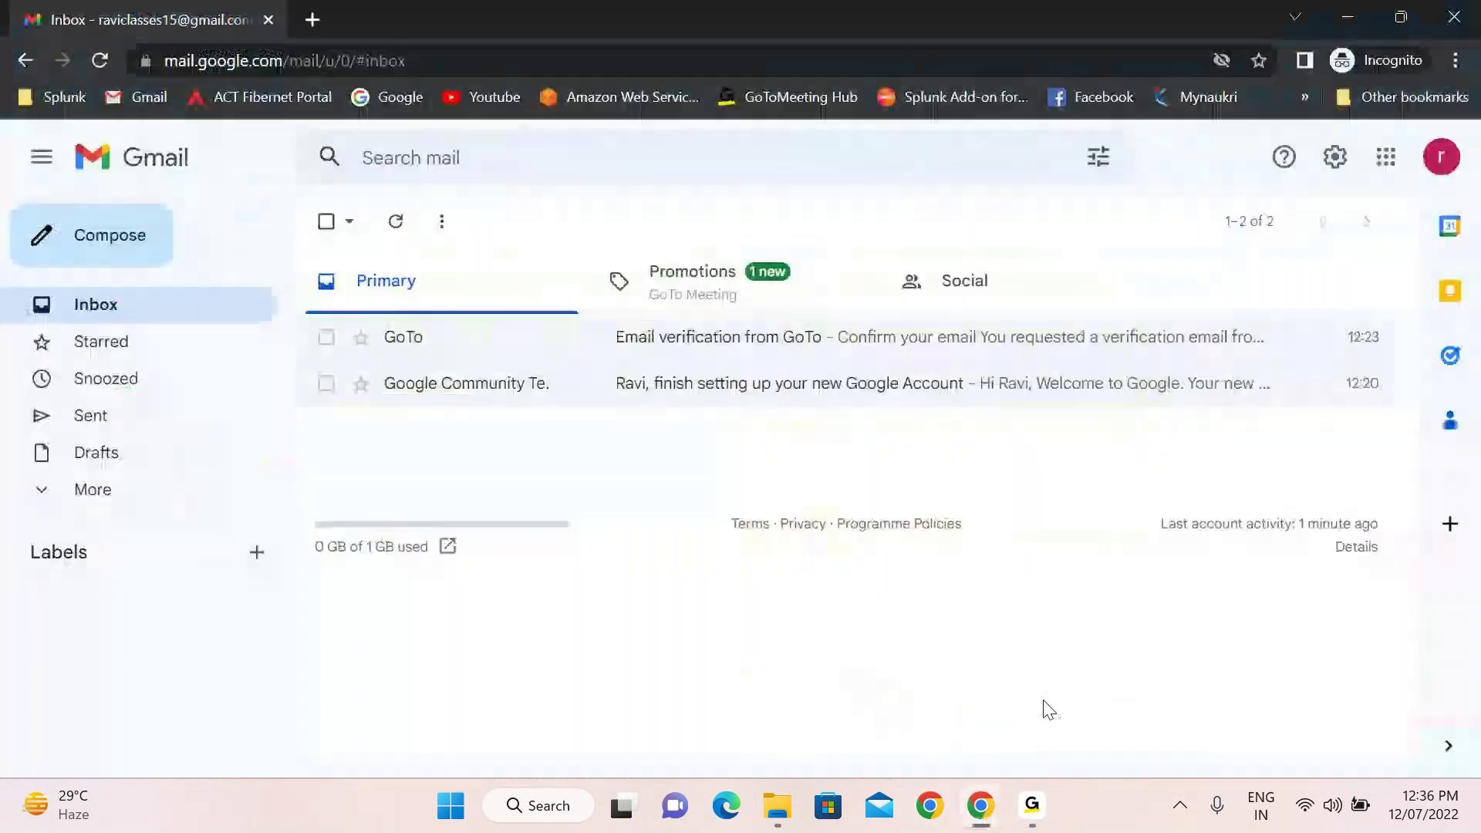
pyautogui.click(1471, 17)
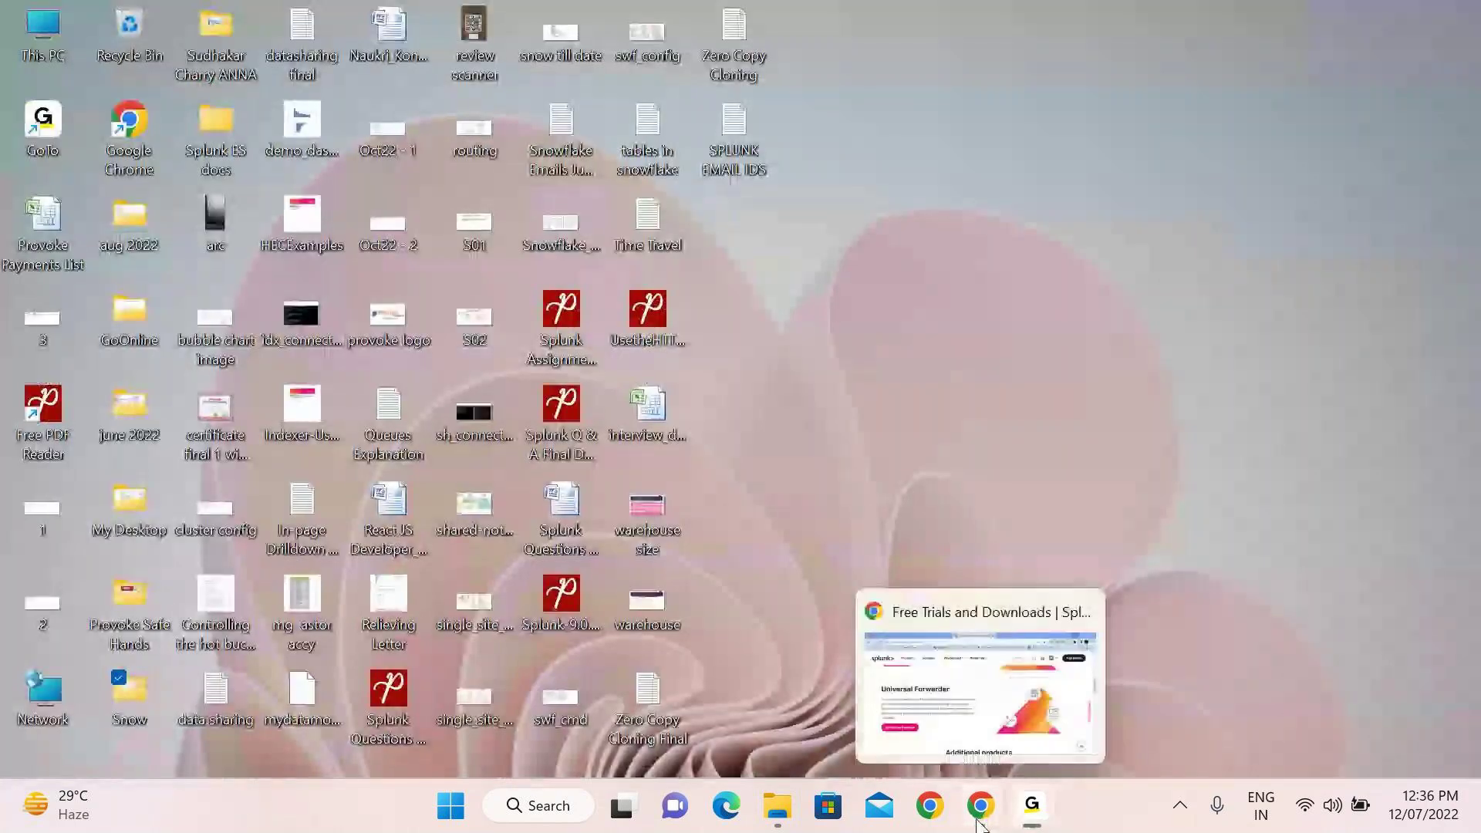
pyautogui.click(979, 818)
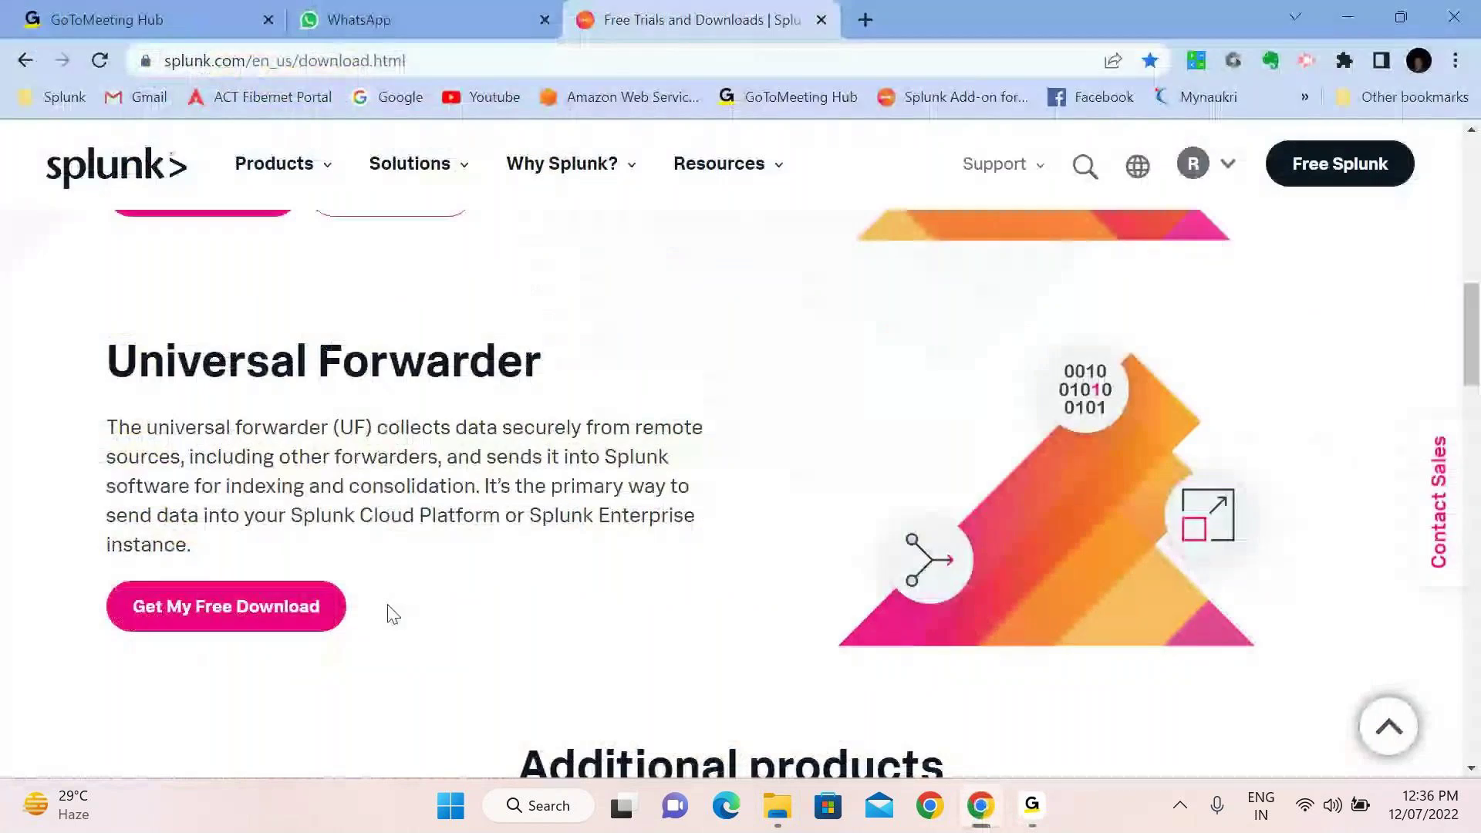
# Open the Splunk Enterprise 9.0.2 free trial download page and show the Windows installation package
pyautogui.scroll(5, 393, 614)
pyautogui.click(216, 560)
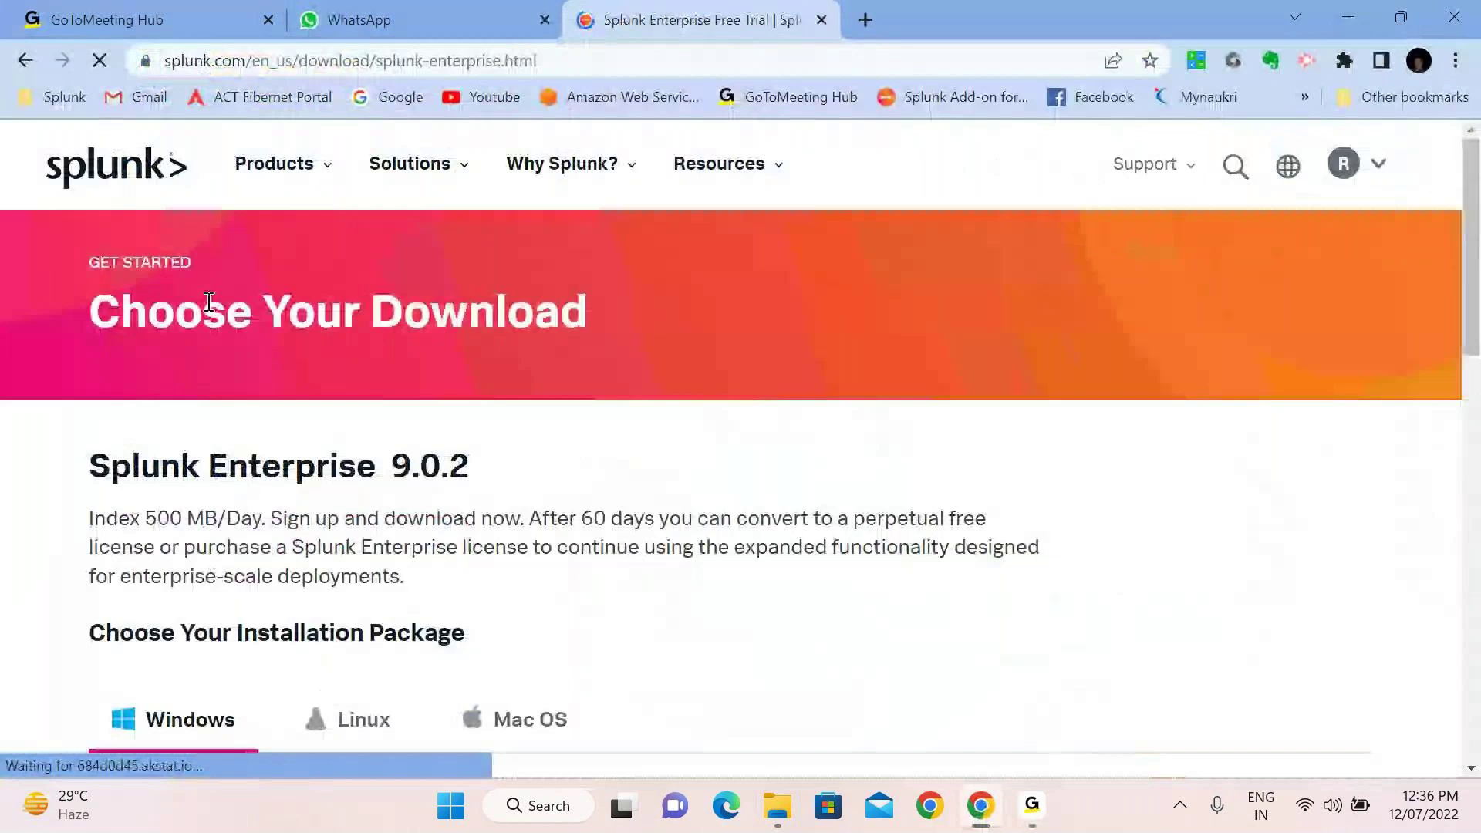
pyautogui.scroll(-3, 463, 294)
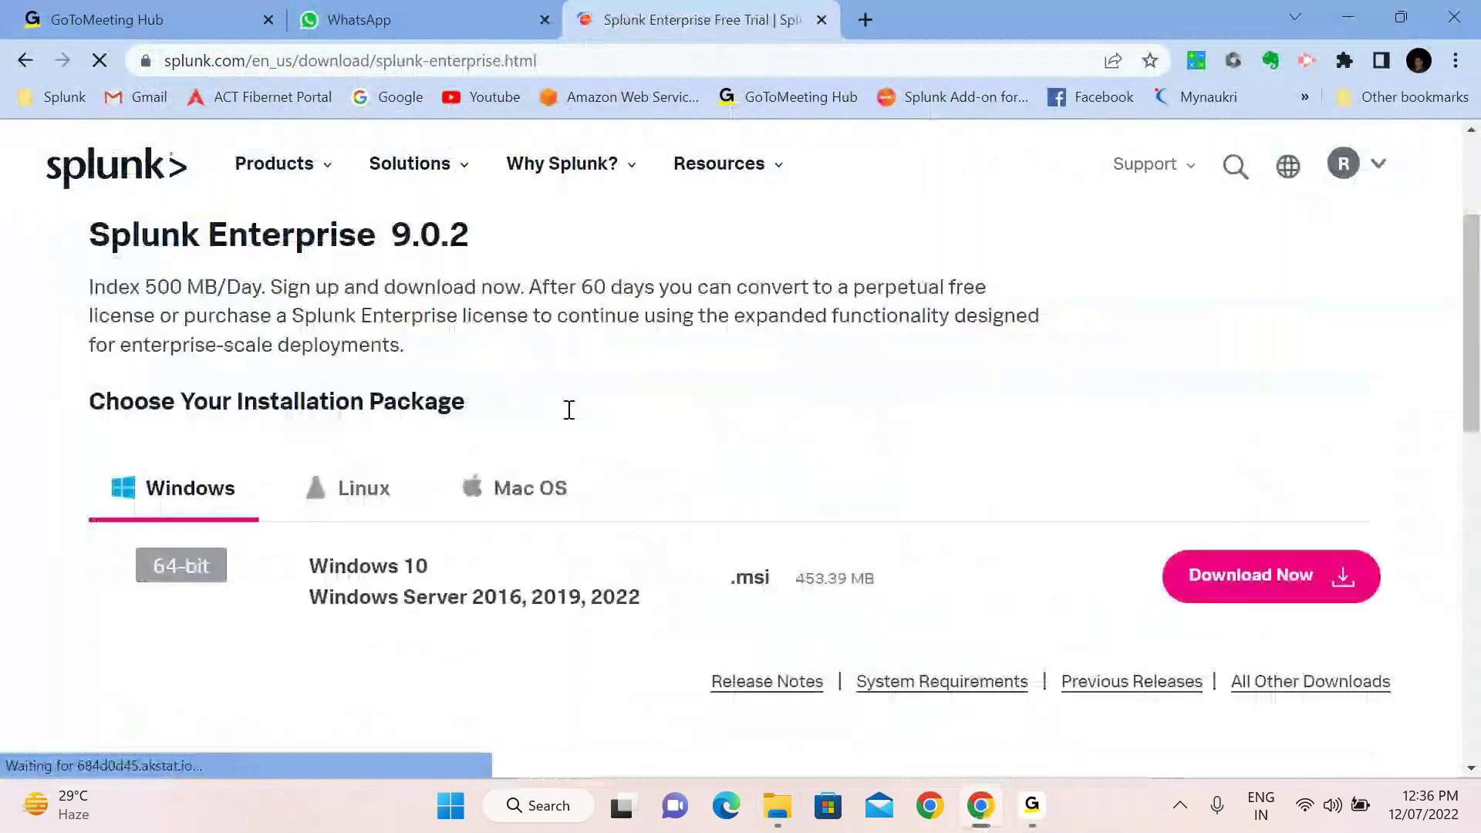
pyautogui.click(191, 514)
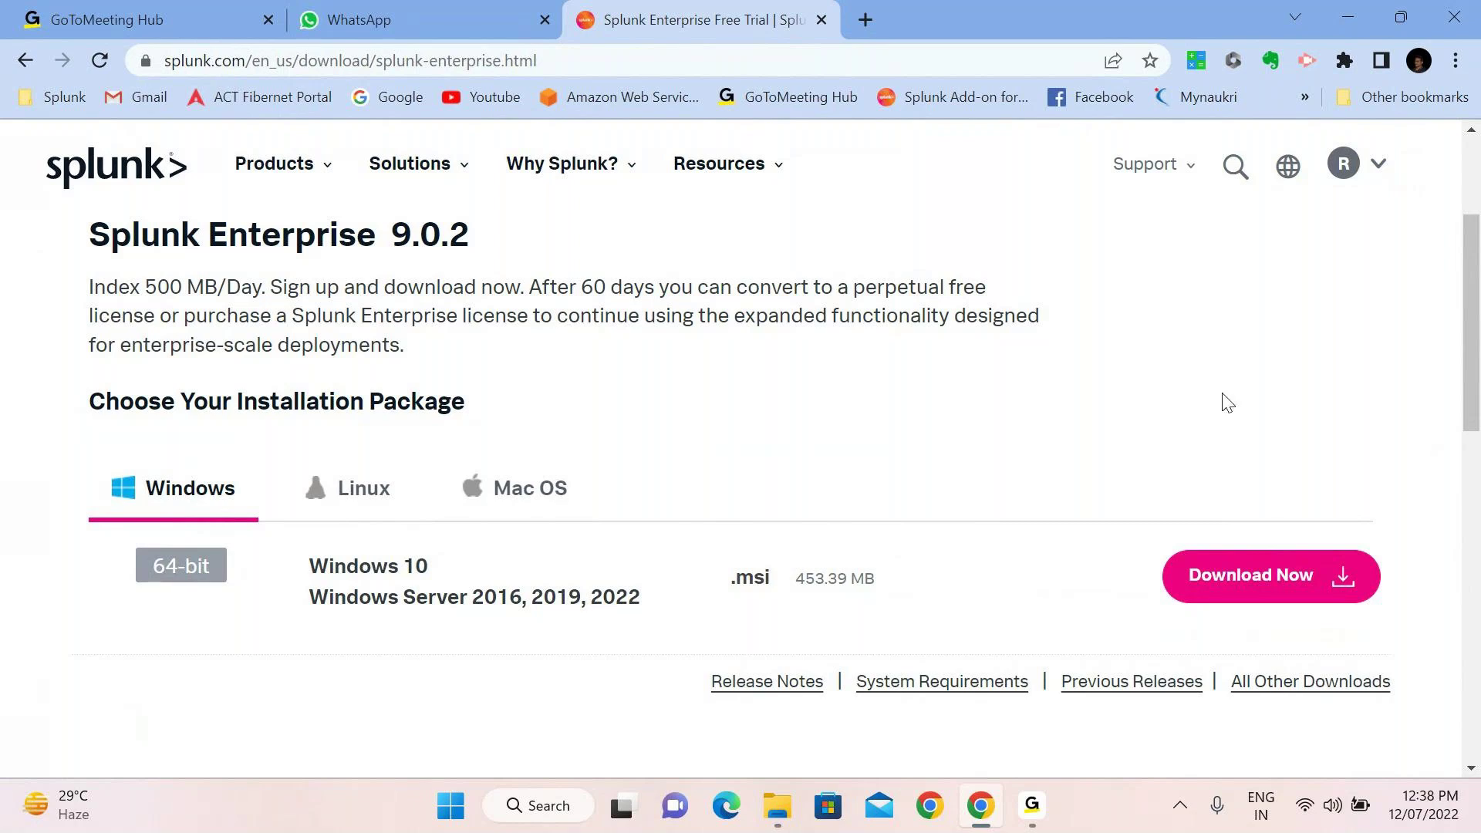
# Minimize the Chrome window holding the Splunk download page to show the Windows desktop
pyautogui.click(1348, 16)
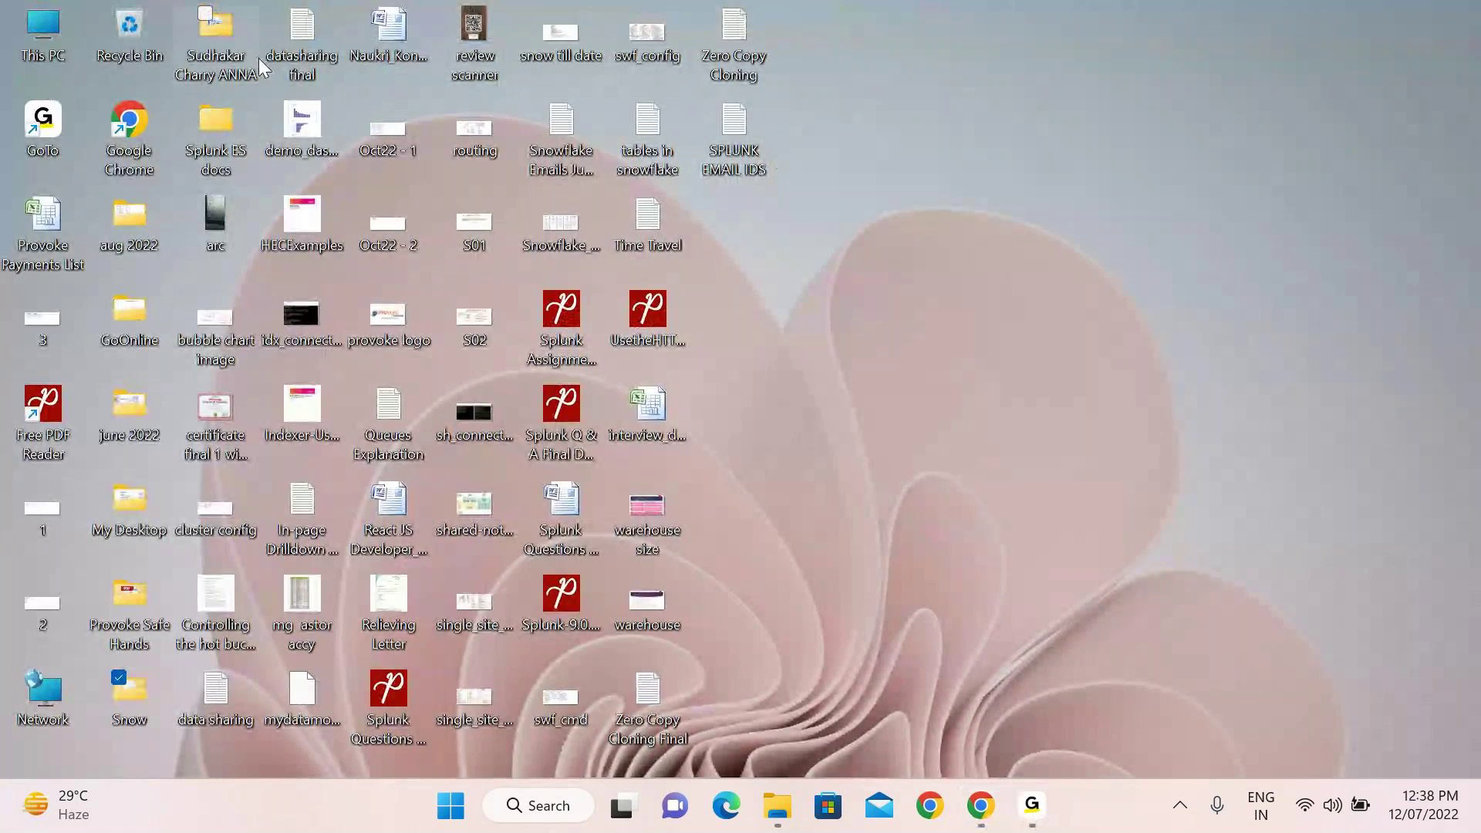
# Browse My Desktop > OFFLINE CLASSES > Practice Docs > PDFS and open 'Splunk Installation in windows'
pyautogui.doubleClick(138, 522)
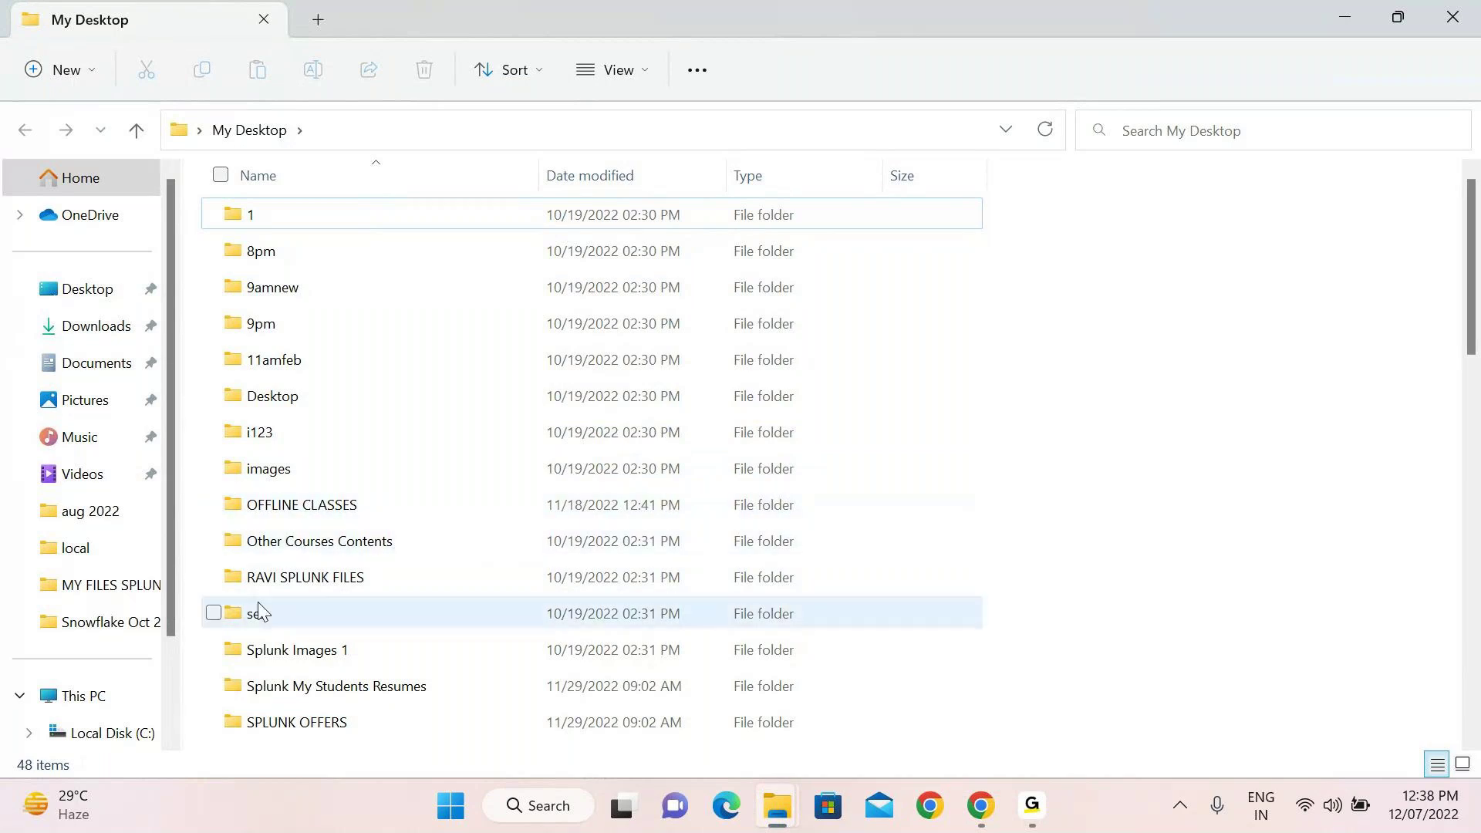
pyautogui.doubleClick(273, 396)
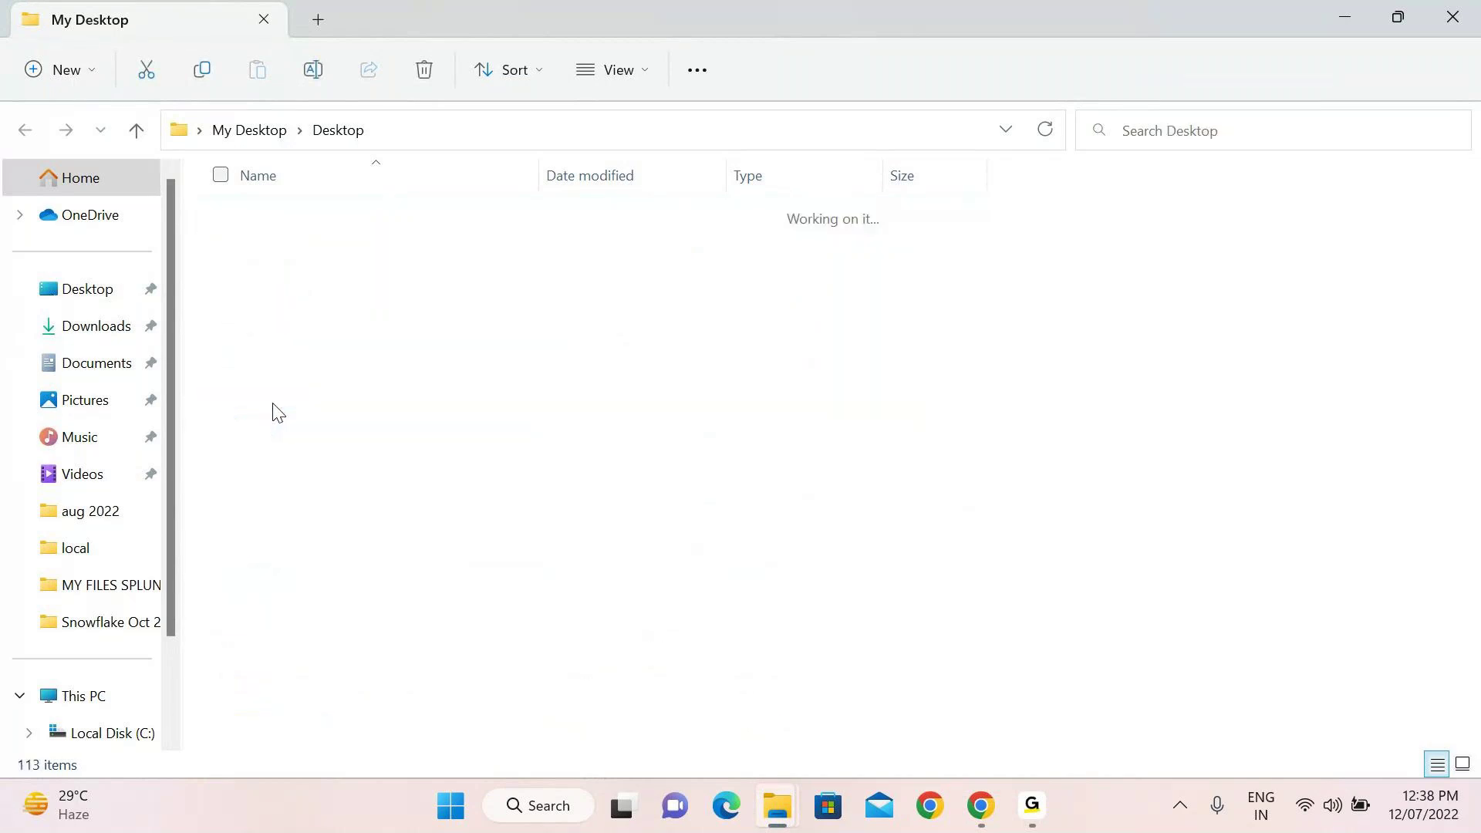
pyautogui.click(139, 128)
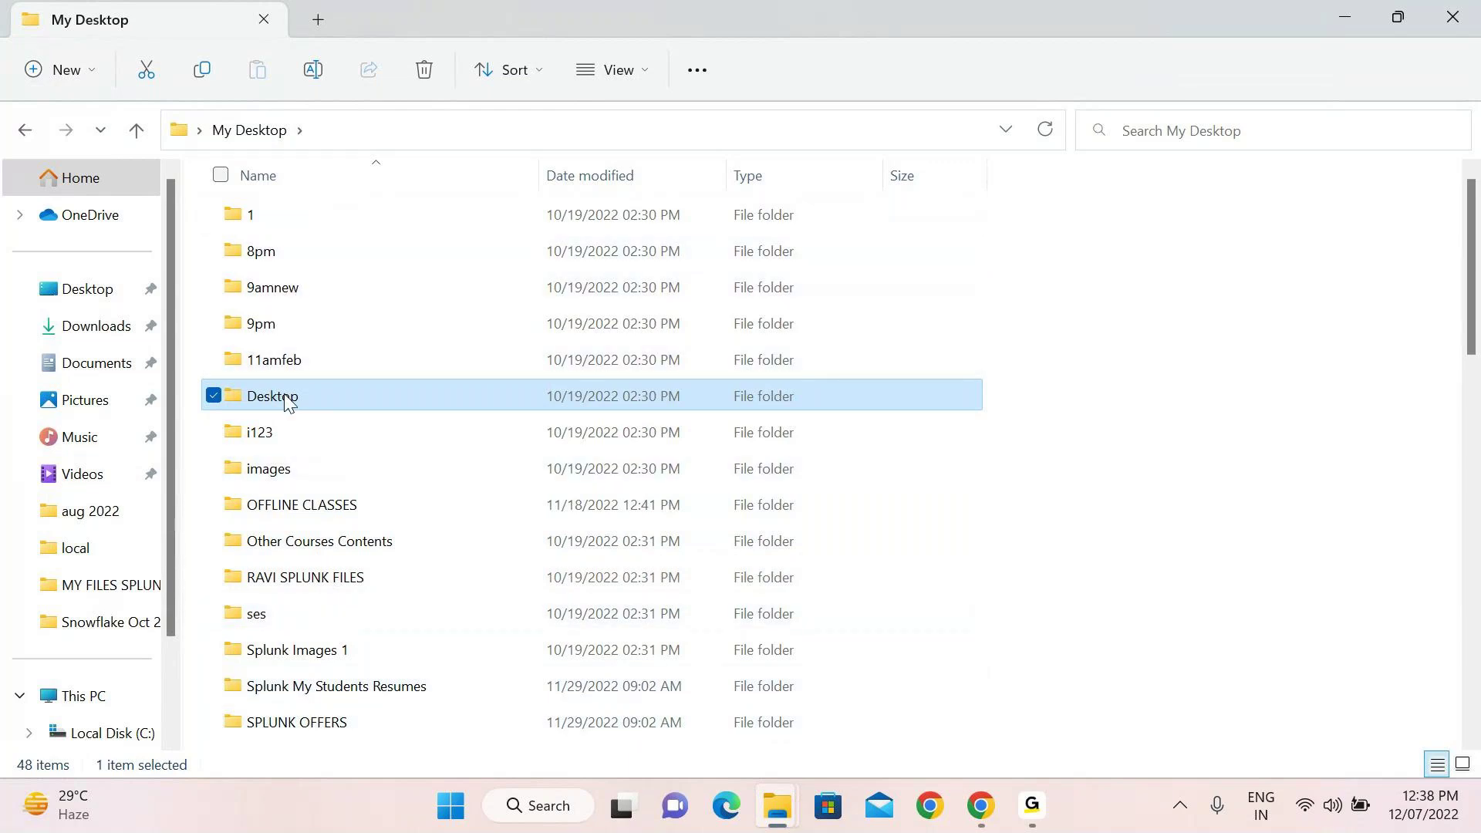
pyautogui.doubleClick(292, 513)
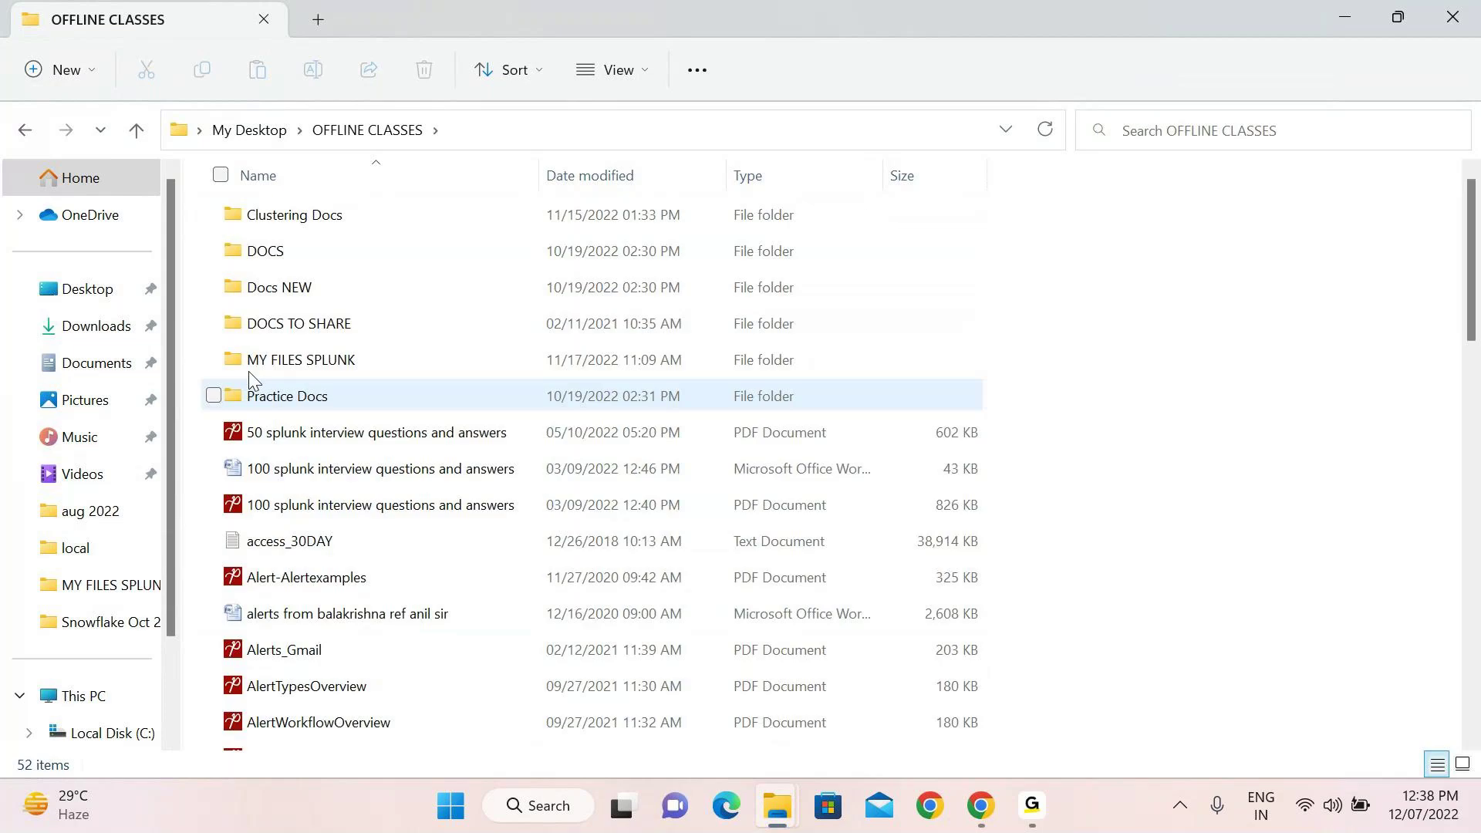
pyautogui.click(283, 404)
pyautogui.click(283, 404)
pyautogui.doubleClick(367, 409)
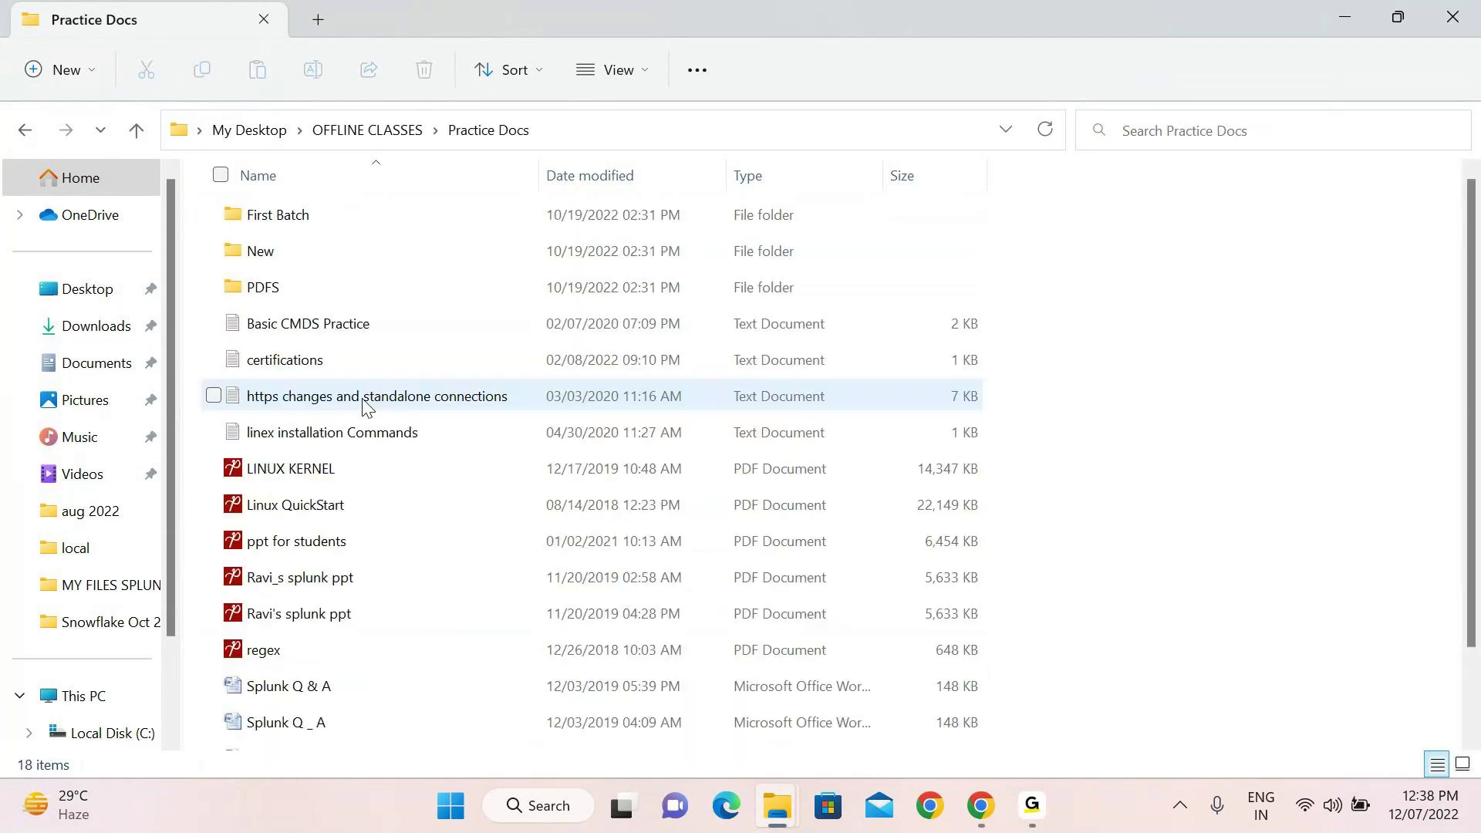
pyautogui.doubleClick(269, 301)
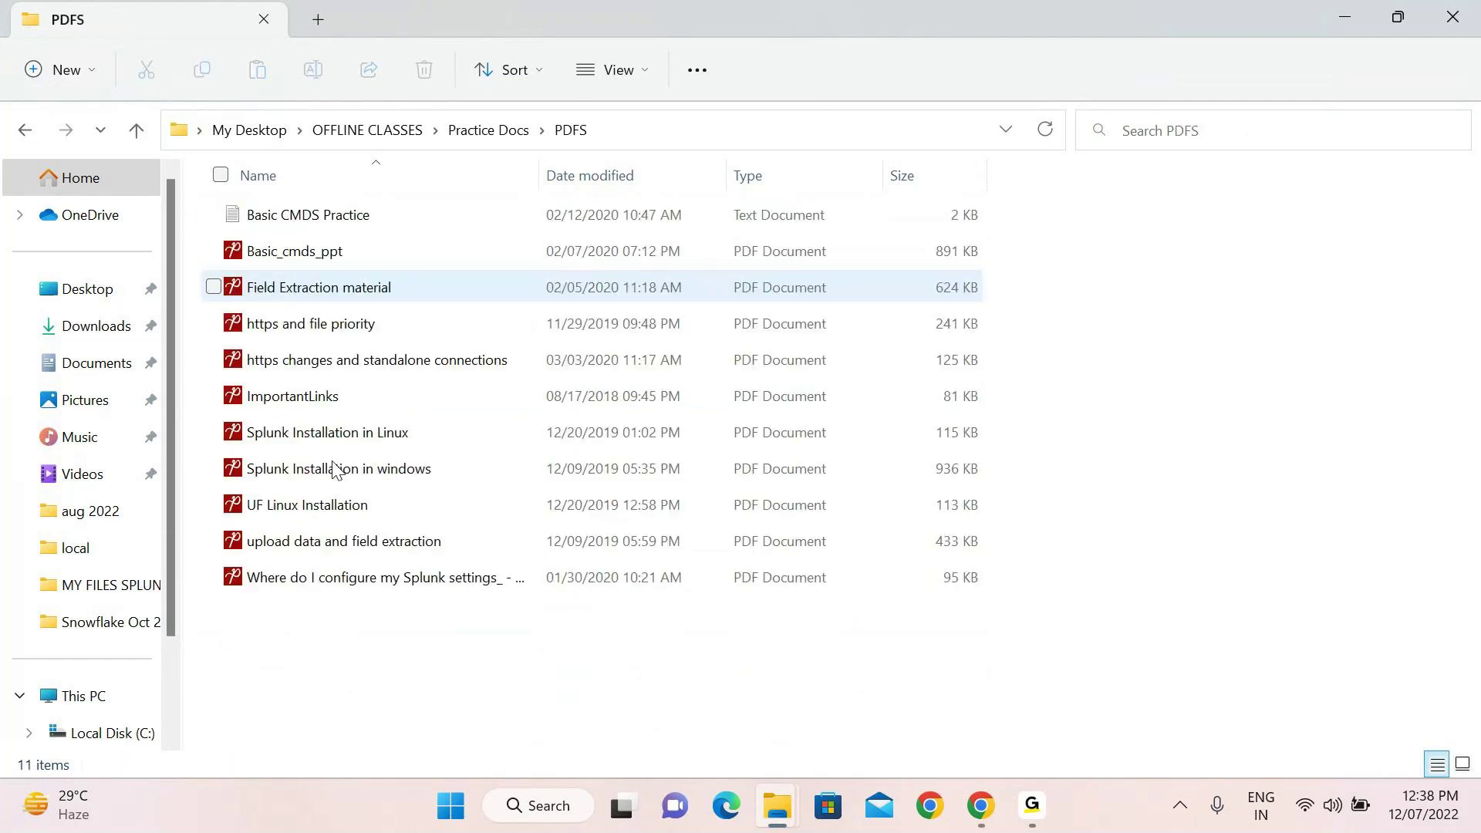
pyautogui.doubleClick(322, 477)
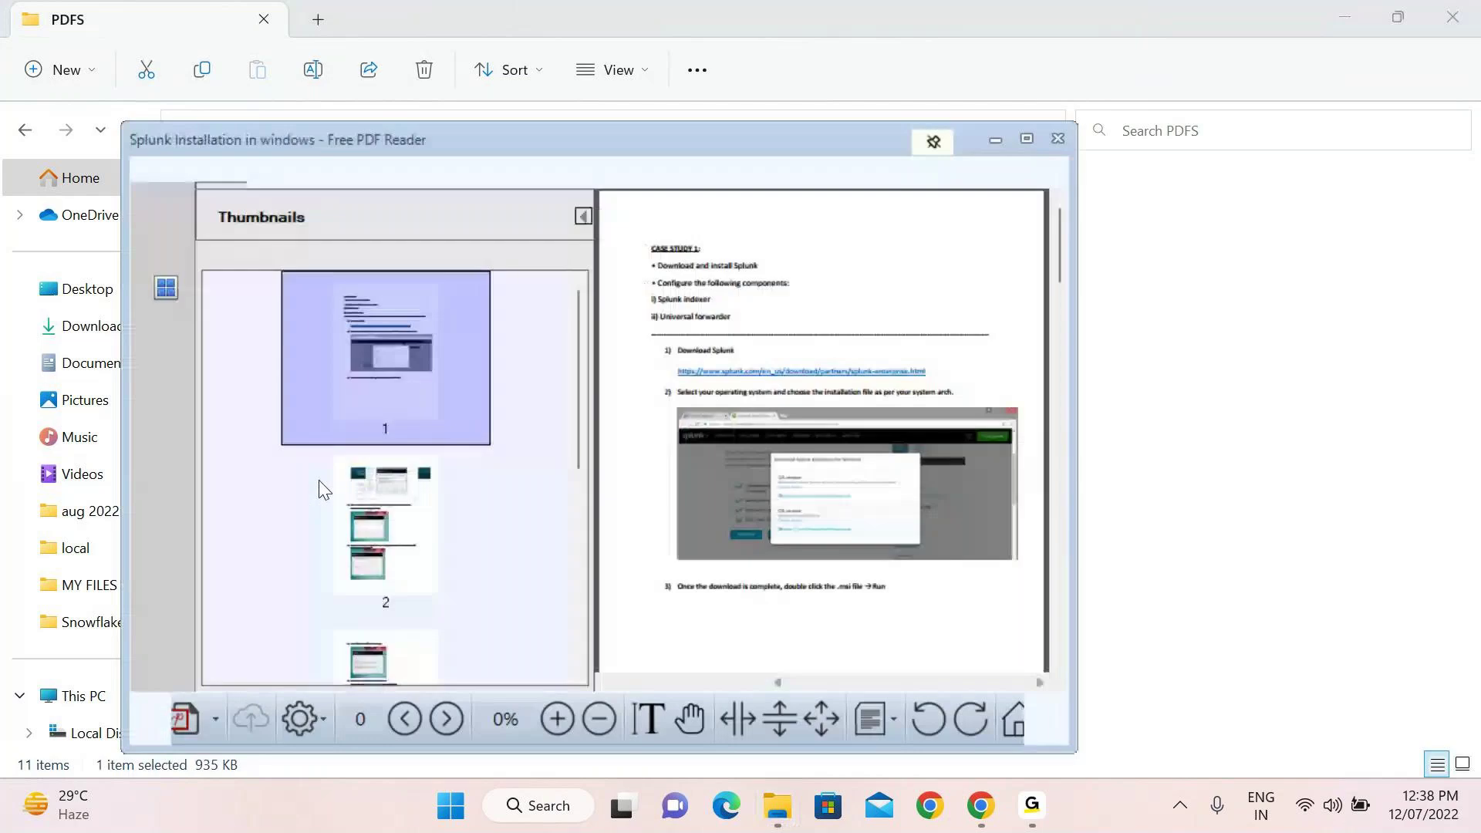
# Maximize the PDF reader, hide the thumbnails, and highlight the 'Download and install Splunk' line
pyautogui.click(1027, 141)
pyautogui.click(452, 89)
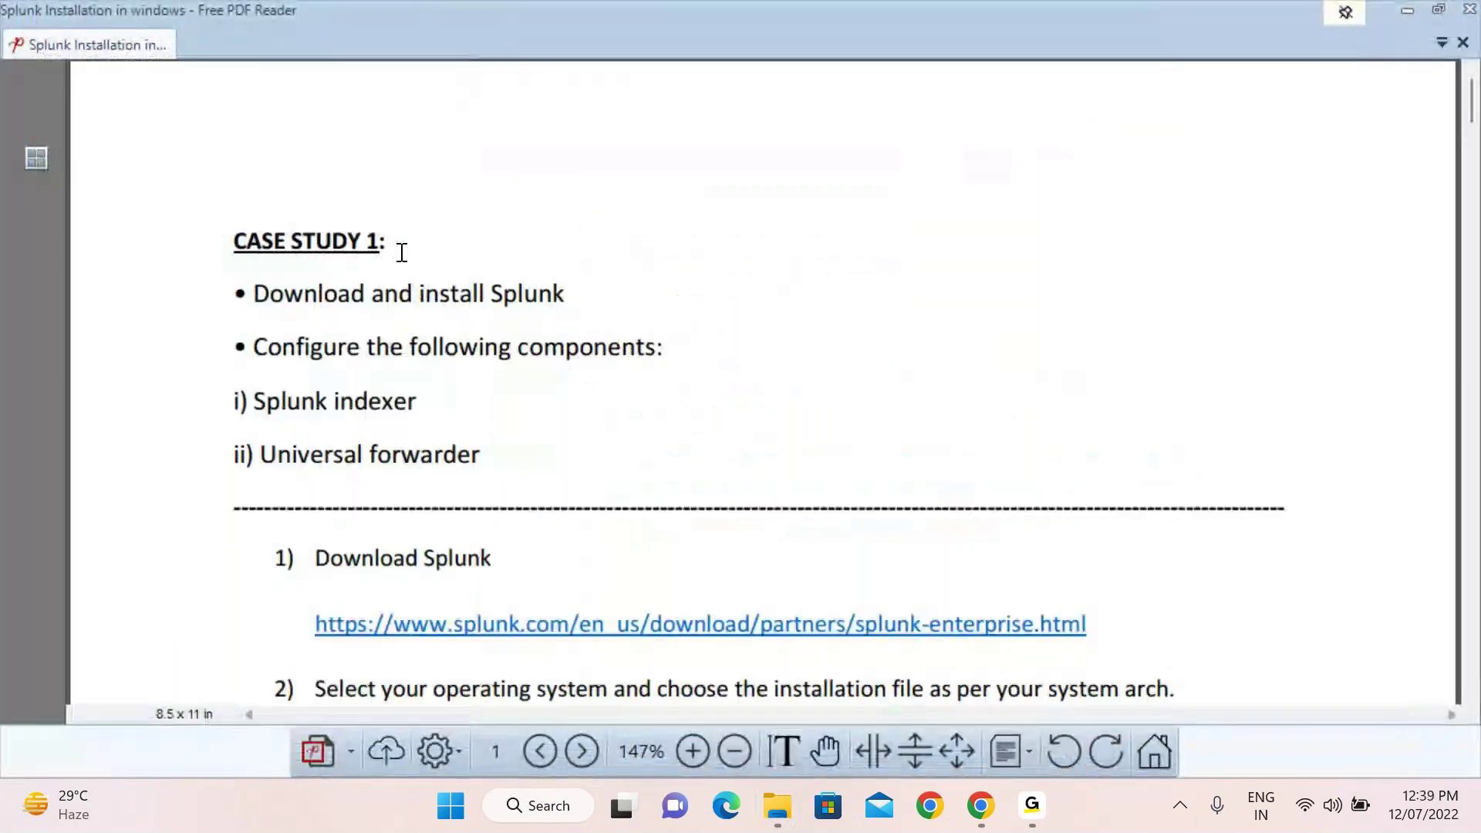
pyautogui.moveTo(260, 291); pyautogui.dragTo(576, 287)
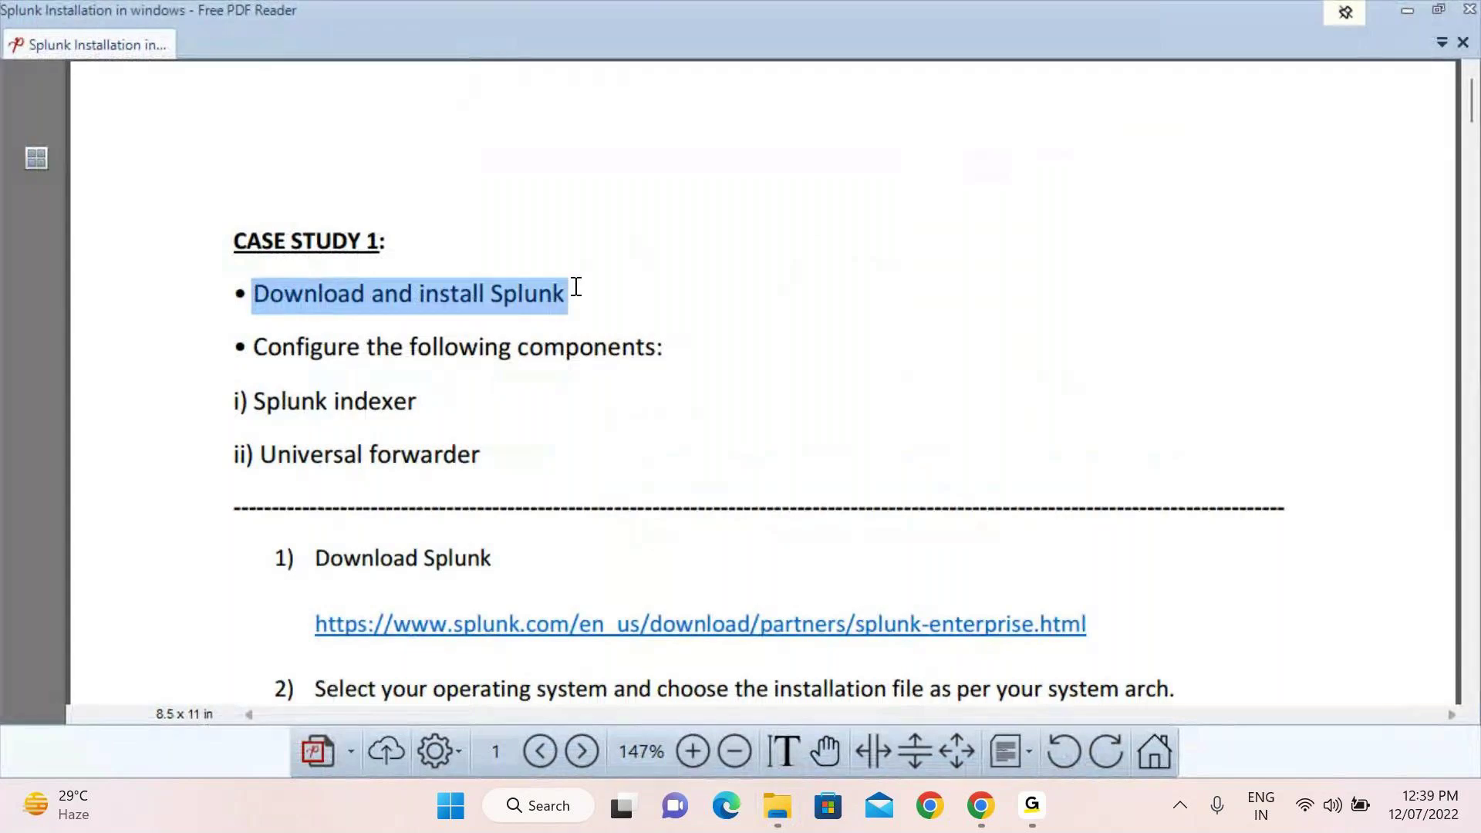
pyautogui.click(694, 306)
# Read down through the early steps, highlighting the .msi file mention in step 3
pyautogui.scroll(-2, 678, 308)
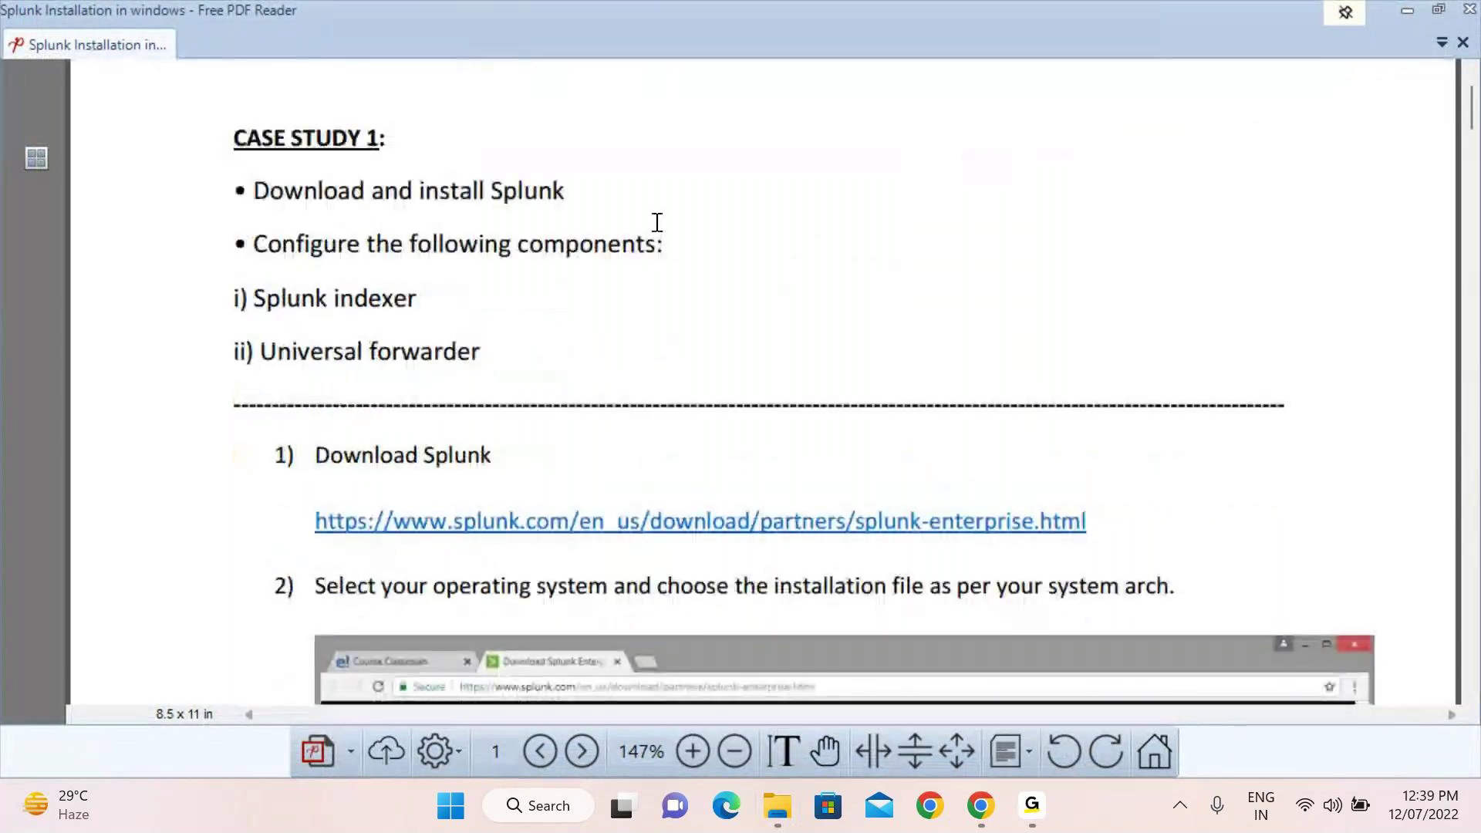
pyautogui.scroll(-4, 700, 383)
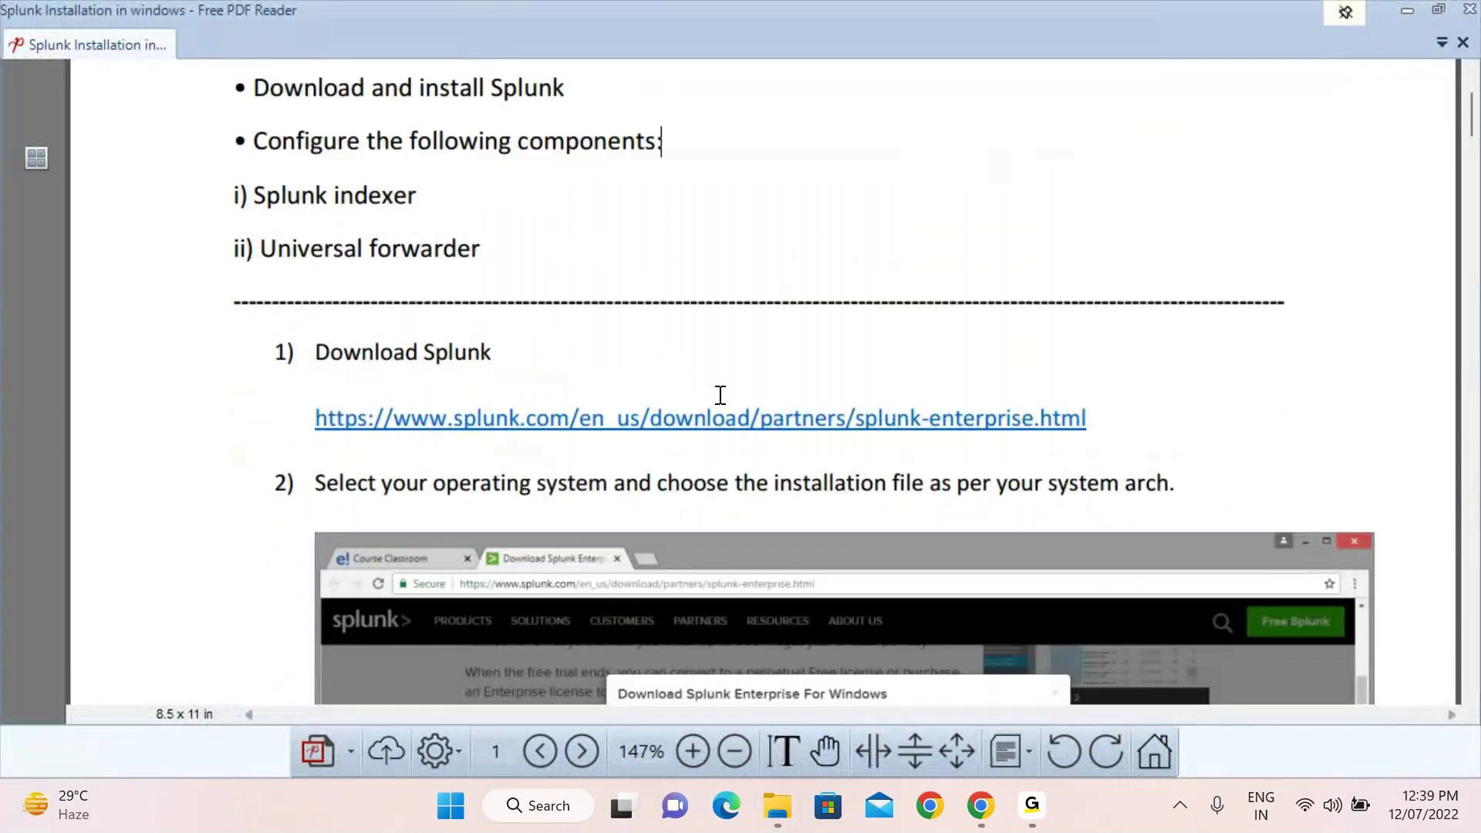
pyautogui.moveTo(287, 92); pyautogui.dragTo(542, 146)
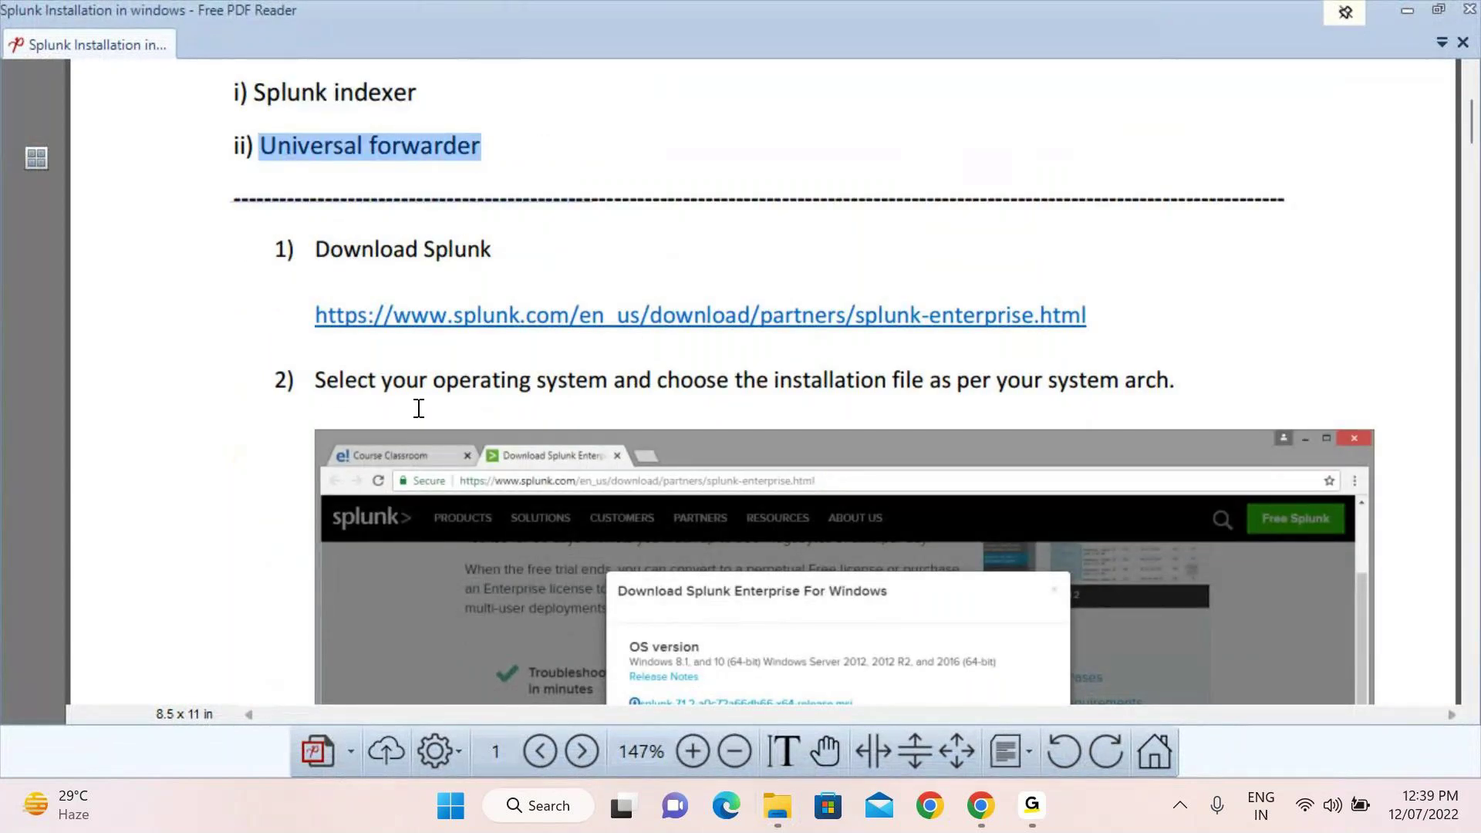
pyautogui.scroll(-18, 1010, 331)
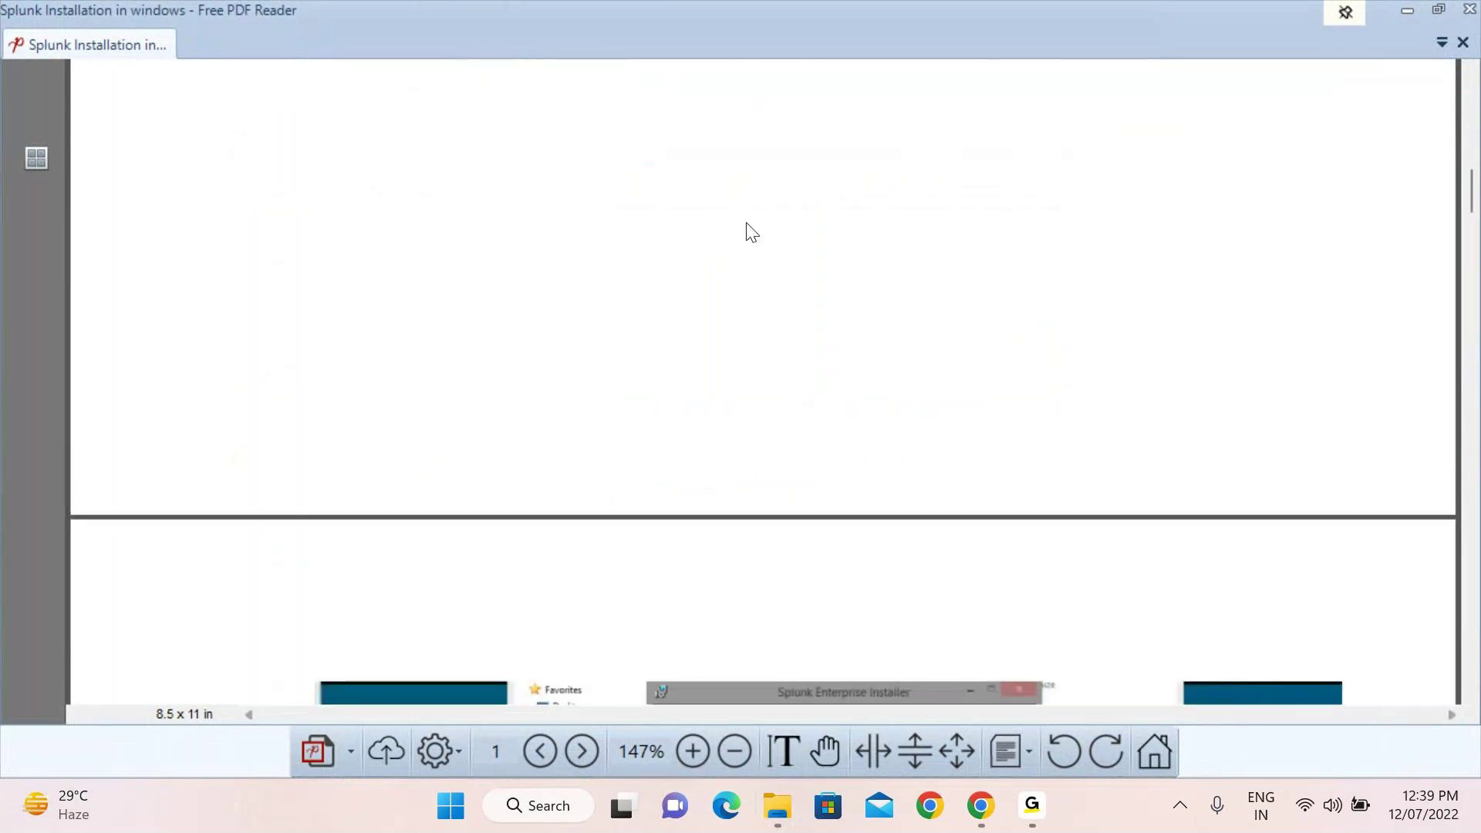
pyautogui.moveTo(814, 265); pyautogui.dragTo(906, 262)
pyautogui.click(939, 267)
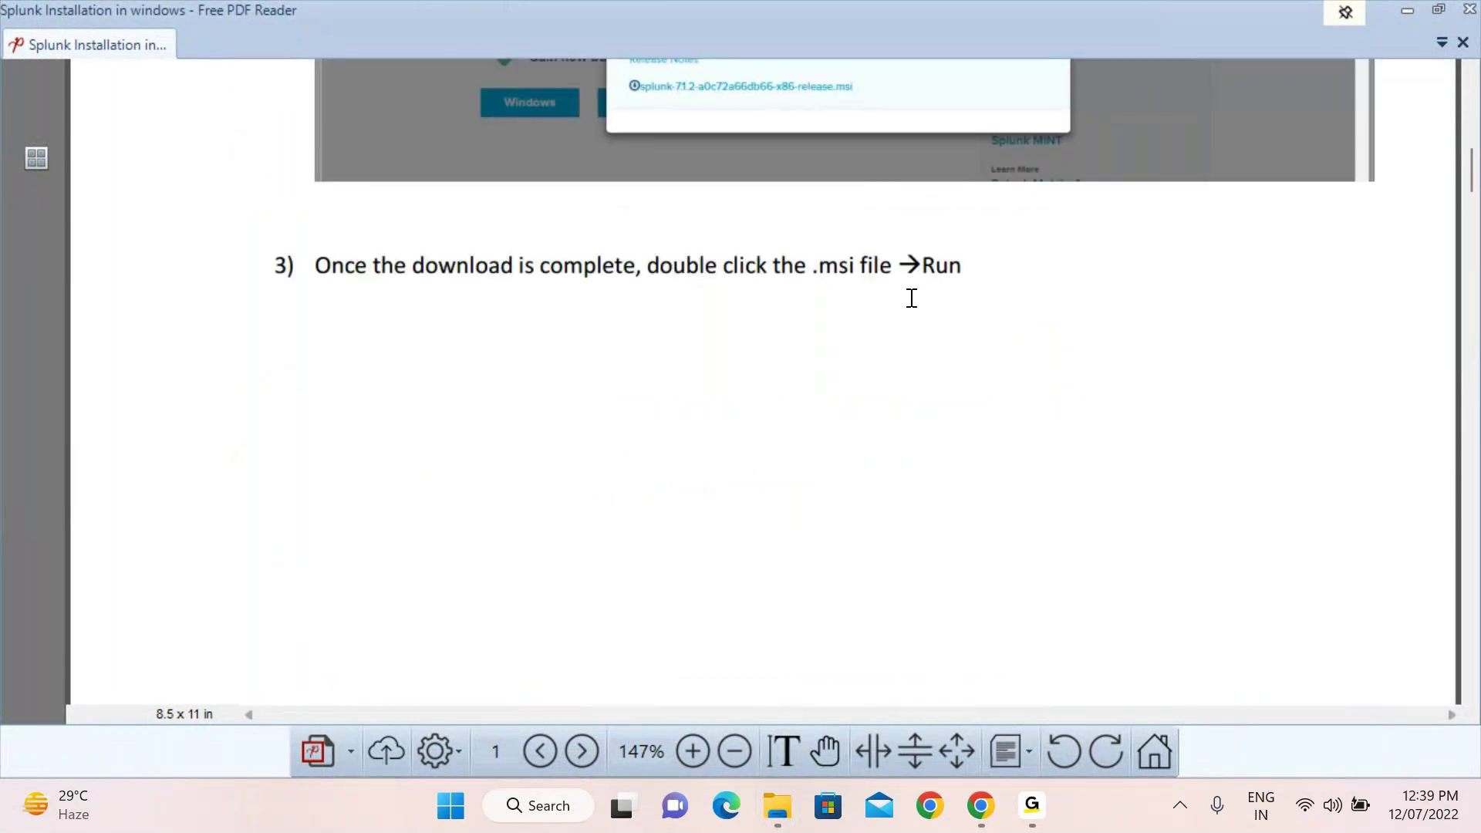
# Continue to page 2's Splunk Enterprise Installer screenshot and step 4 on changing the installation directory
pyautogui.scroll(-5, 853, 393)
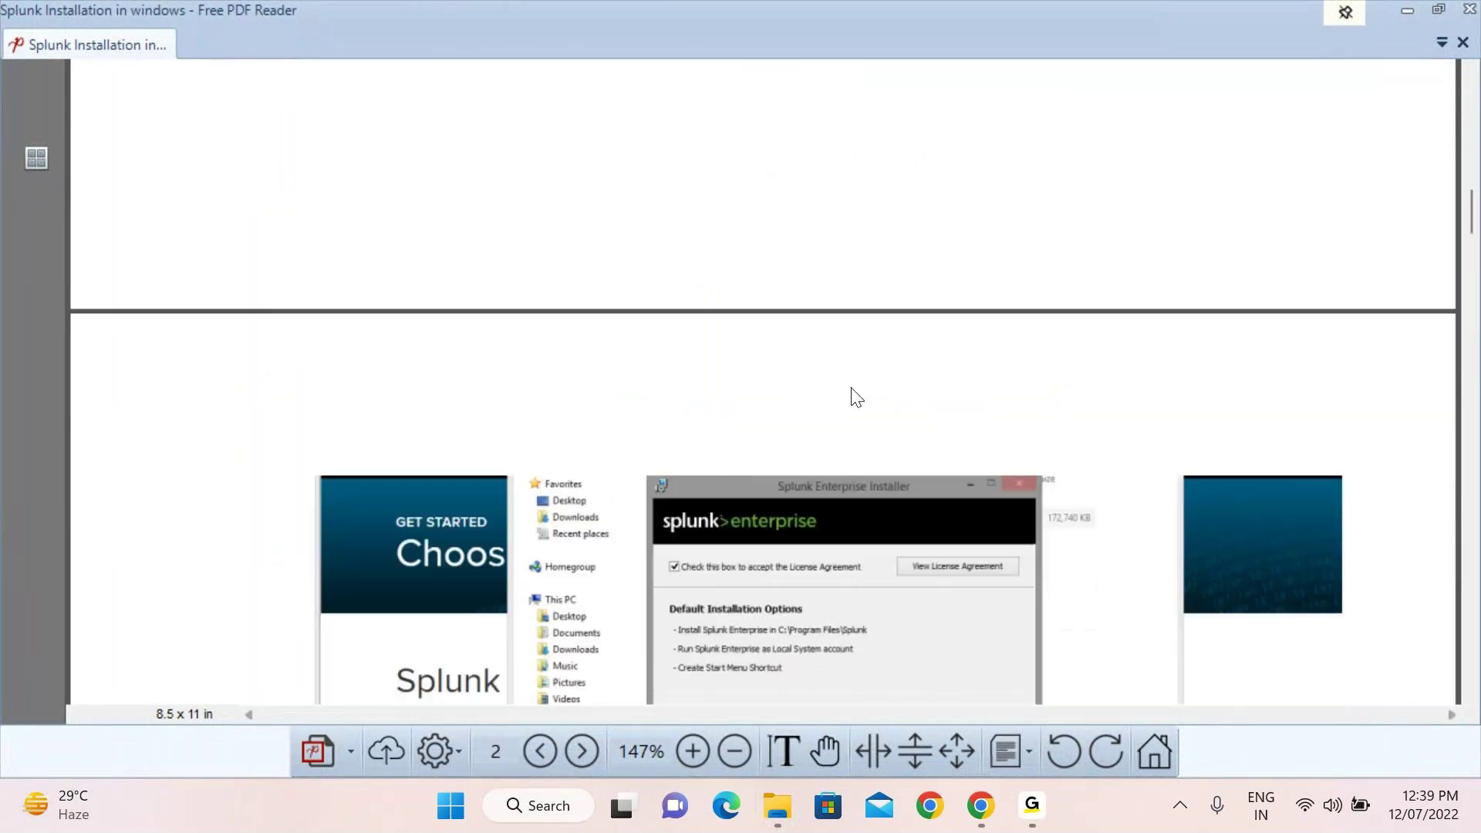
pyautogui.scroll(-3, 853, 395)
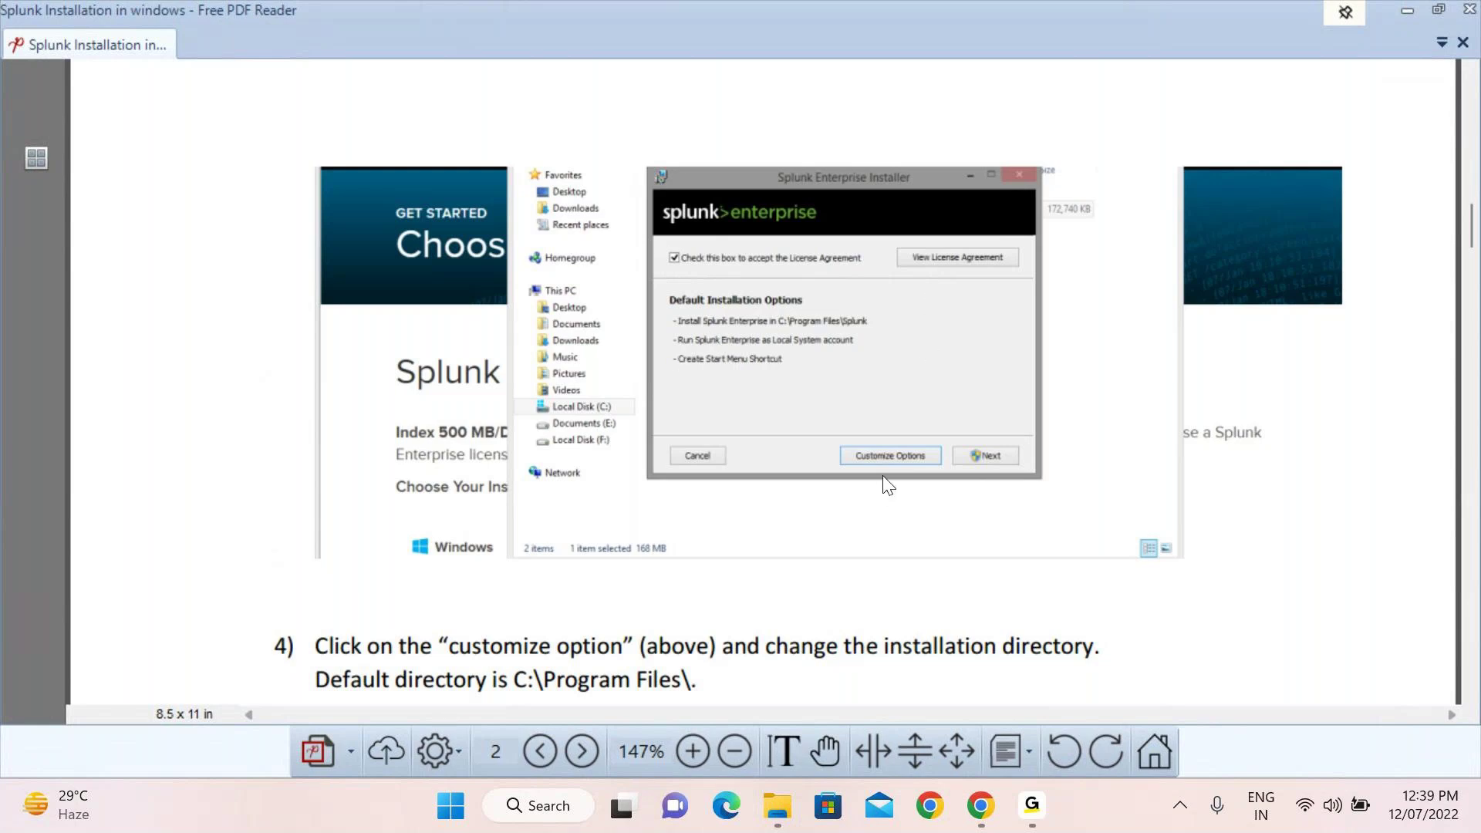
pyautogui.scroll(-5, 983, 370)
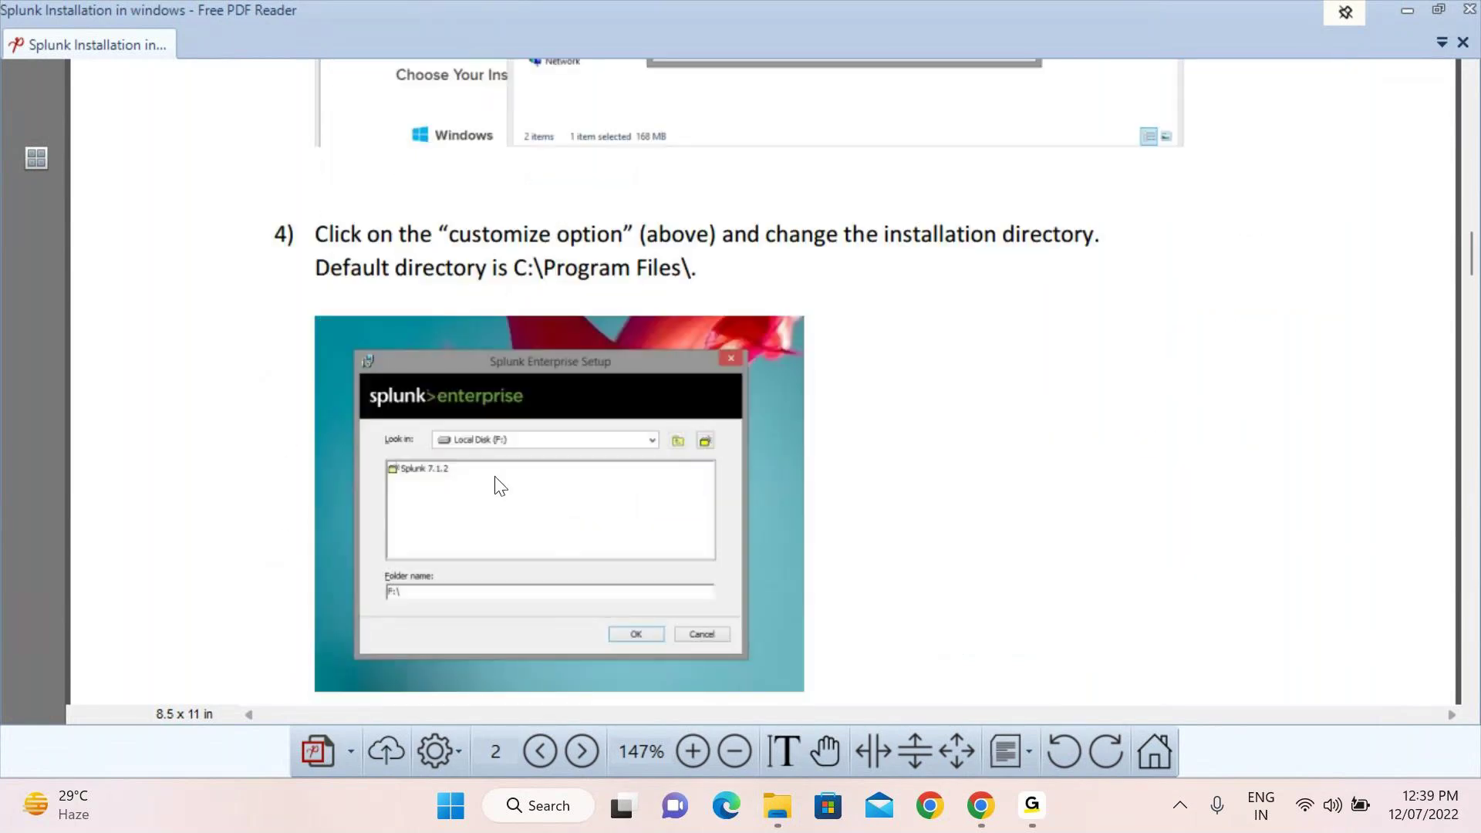
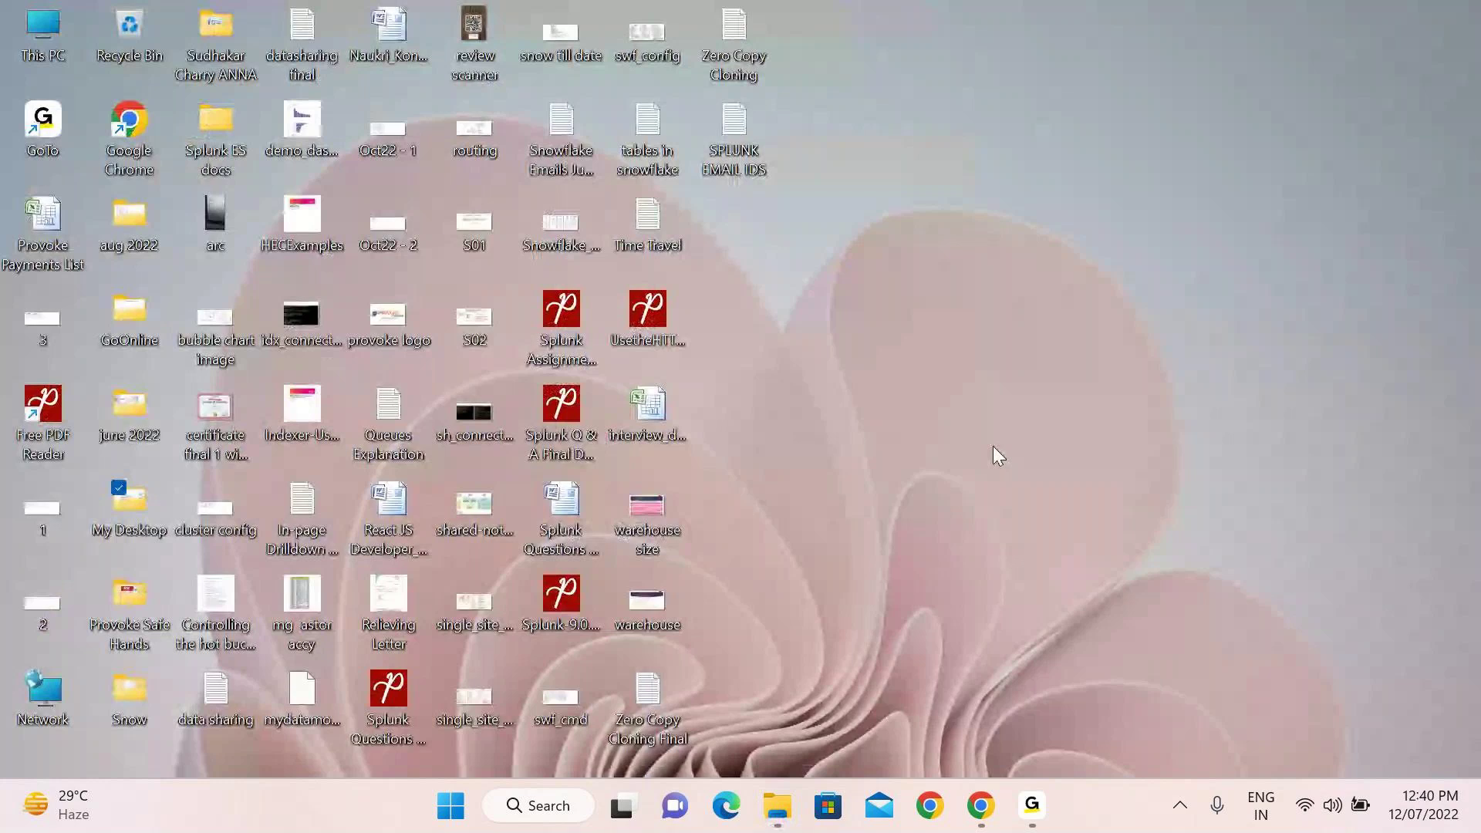
# Bring the Splunk Enterprise download page forward in Chrome and open a new blank tab
pyautogui.click(999, 802)
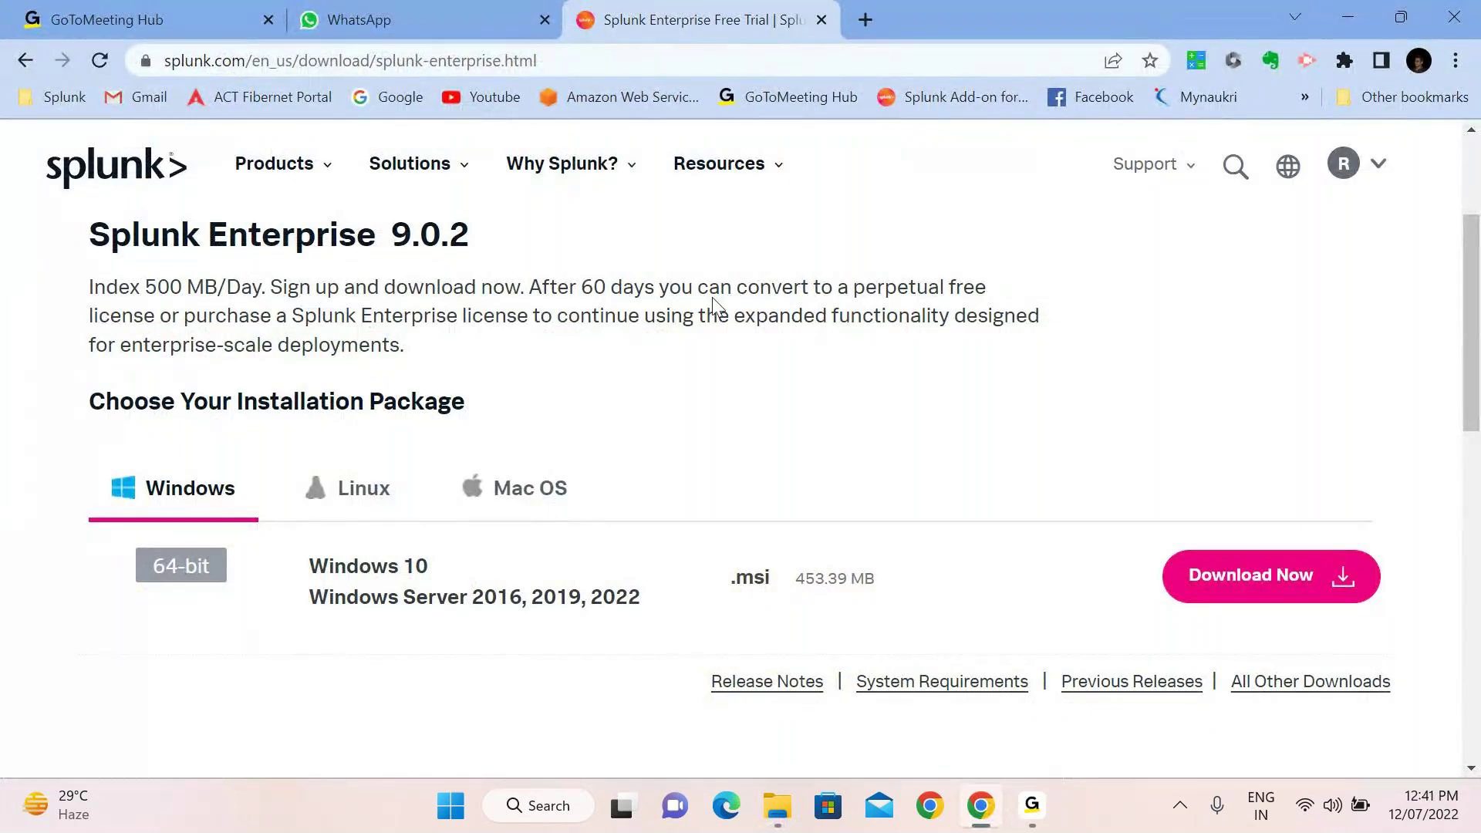
pyautogui.click(865, 20)
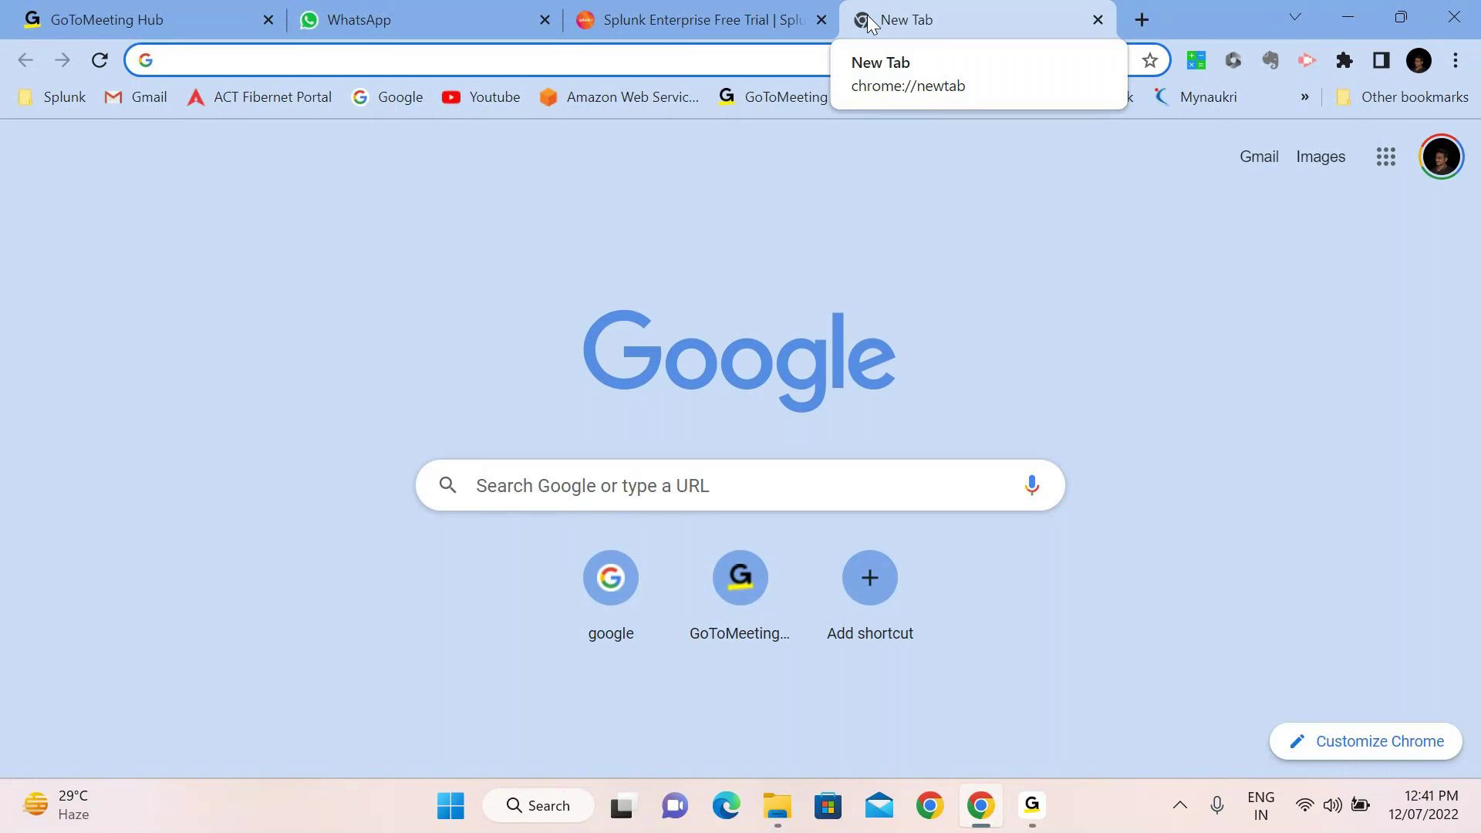
# Drop the half-typed server address and search Windows for cmd to find Command Prompt
pyautogui.write('s')
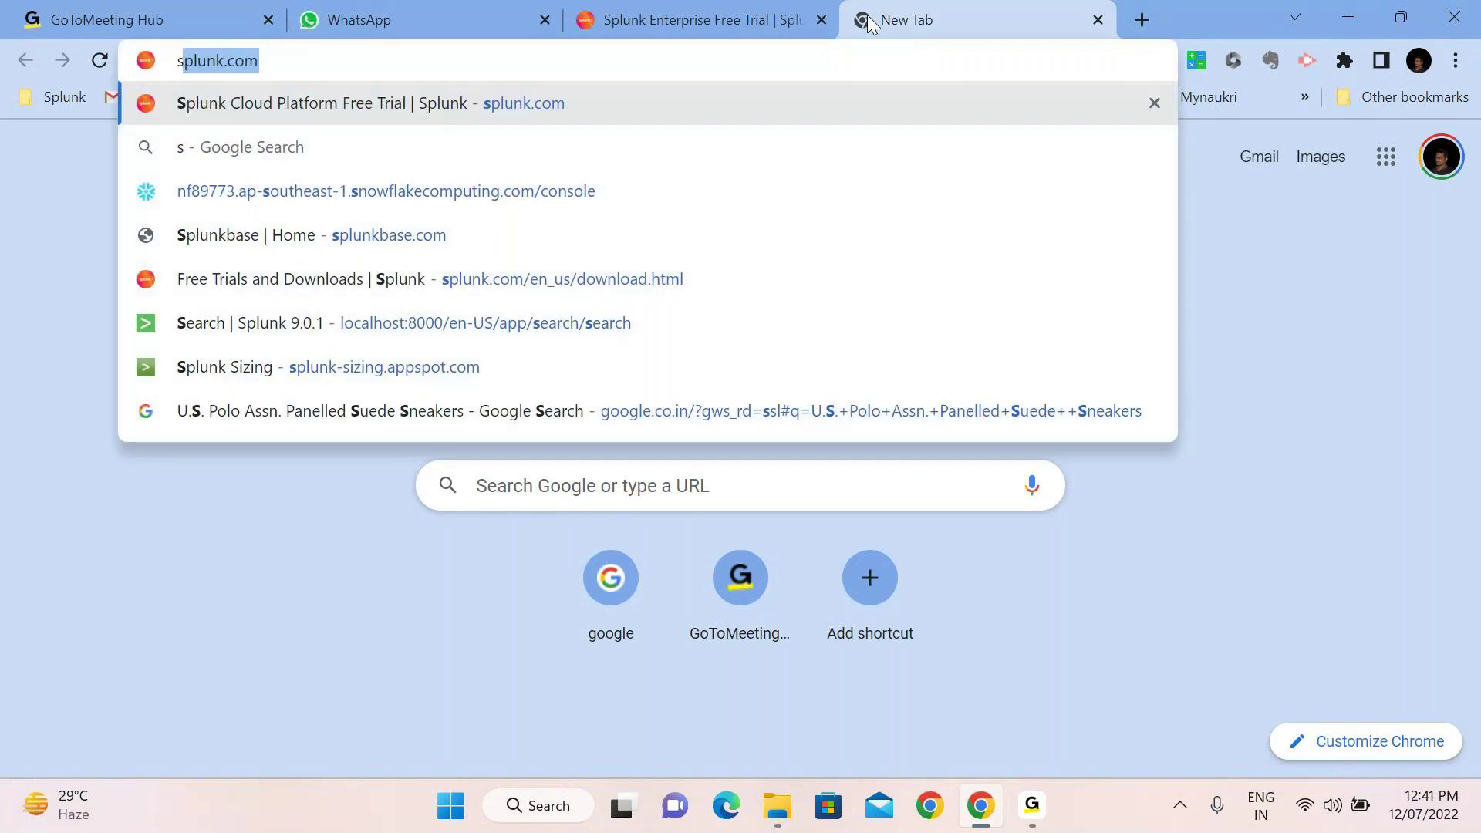
pyautogui.write('plunserveri')
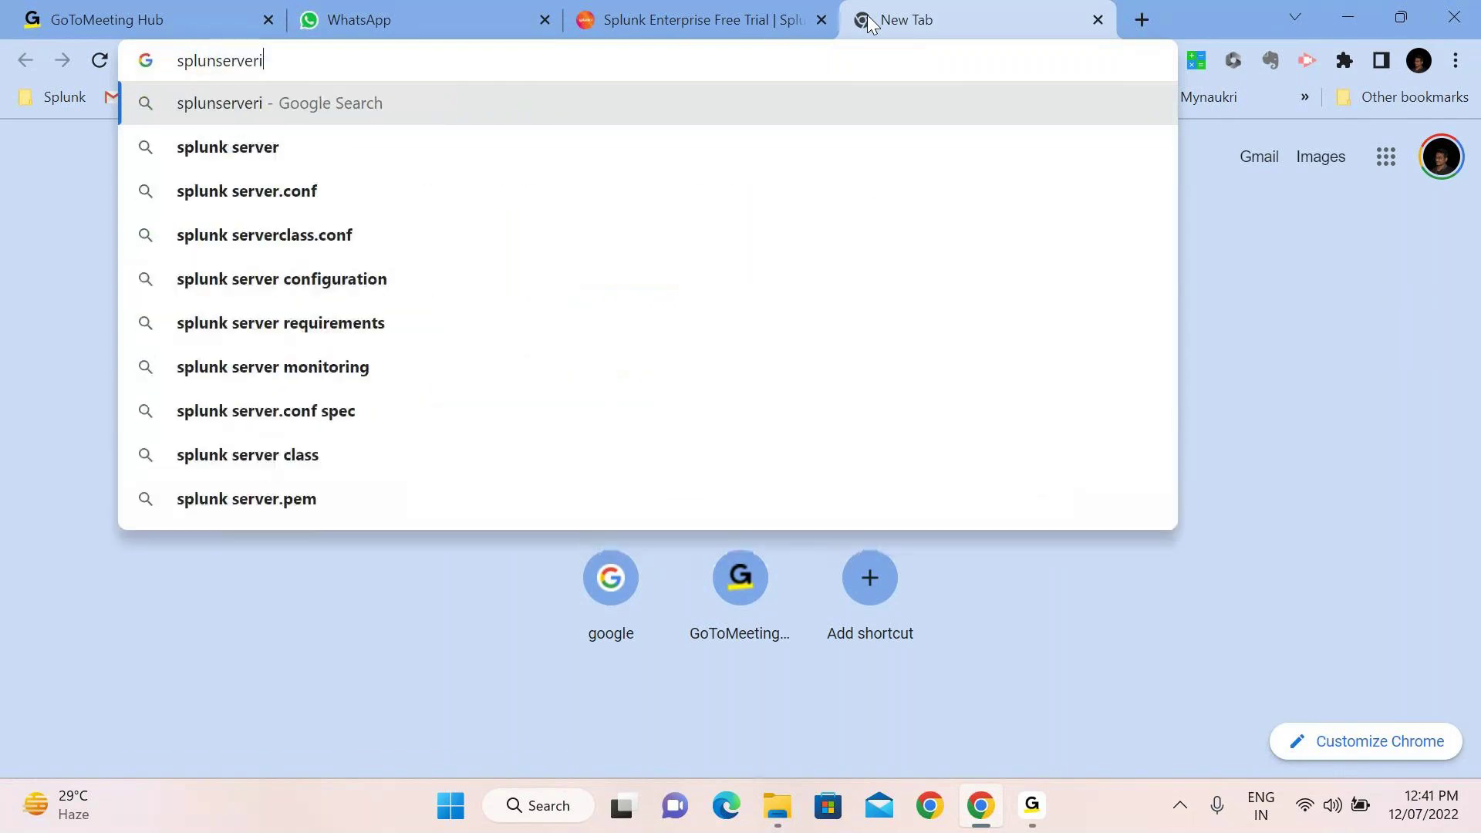
pyautogui.write('p:8000')
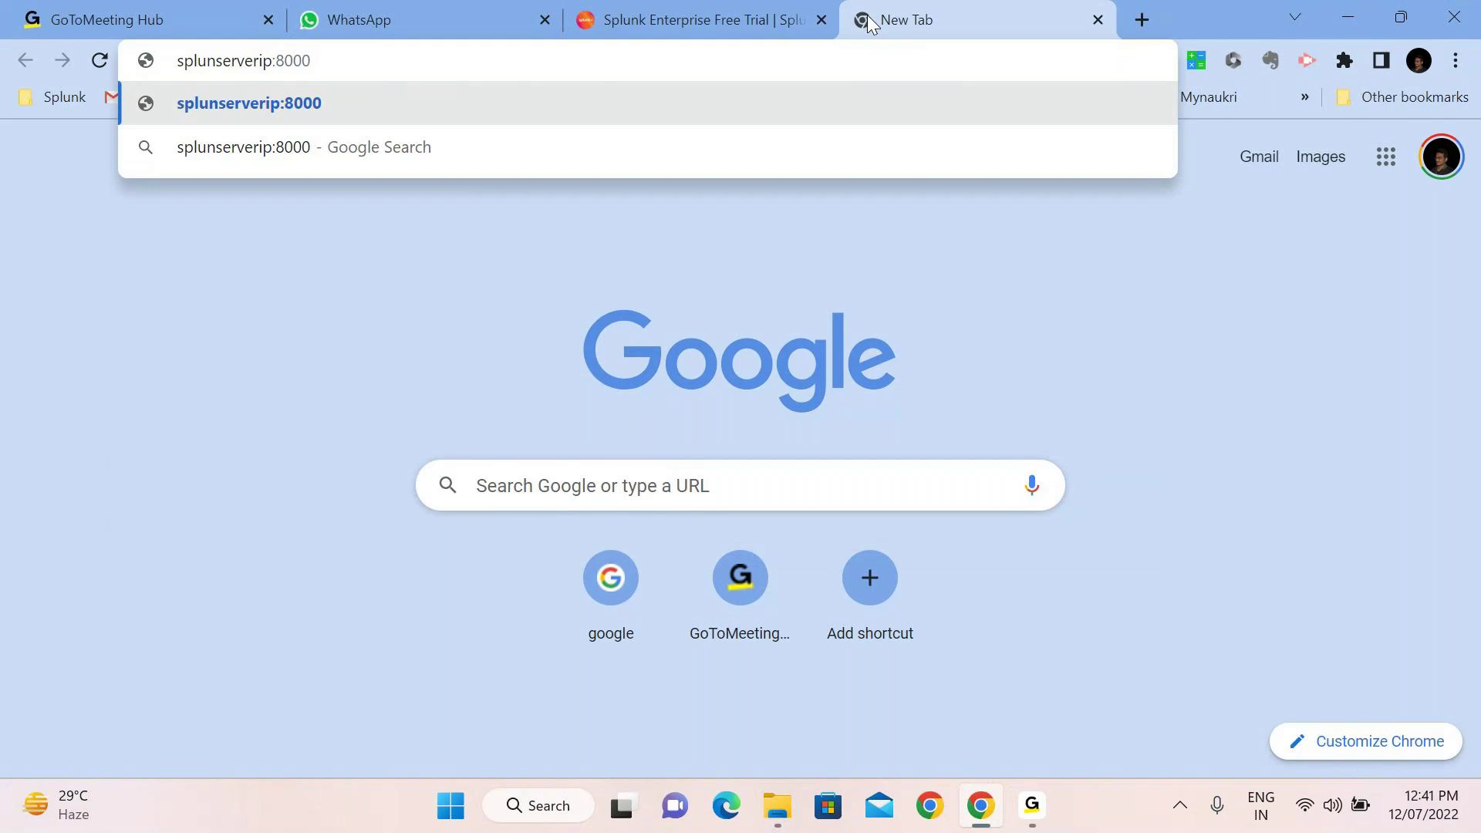
pyautogui.press('BackSpace')
pyautogui.press('BackSpace')
pyautogui.press('BackSpace')
pyautogui.press('BackSpace')
pyautogui.press('BackSpace')
pyautogui.press('BackSpace')
pyautogui.press('BackSpace')
pyautogui.press('BackSpace')
pyautogui.press('BackSpace')
pyautogui.press('BackSpace')
pyautogui.press('BackSpace')
pyautogui.press('BackSpace')
pyautogui.press('BackSpace')
pyautogui.press('BackSpace')
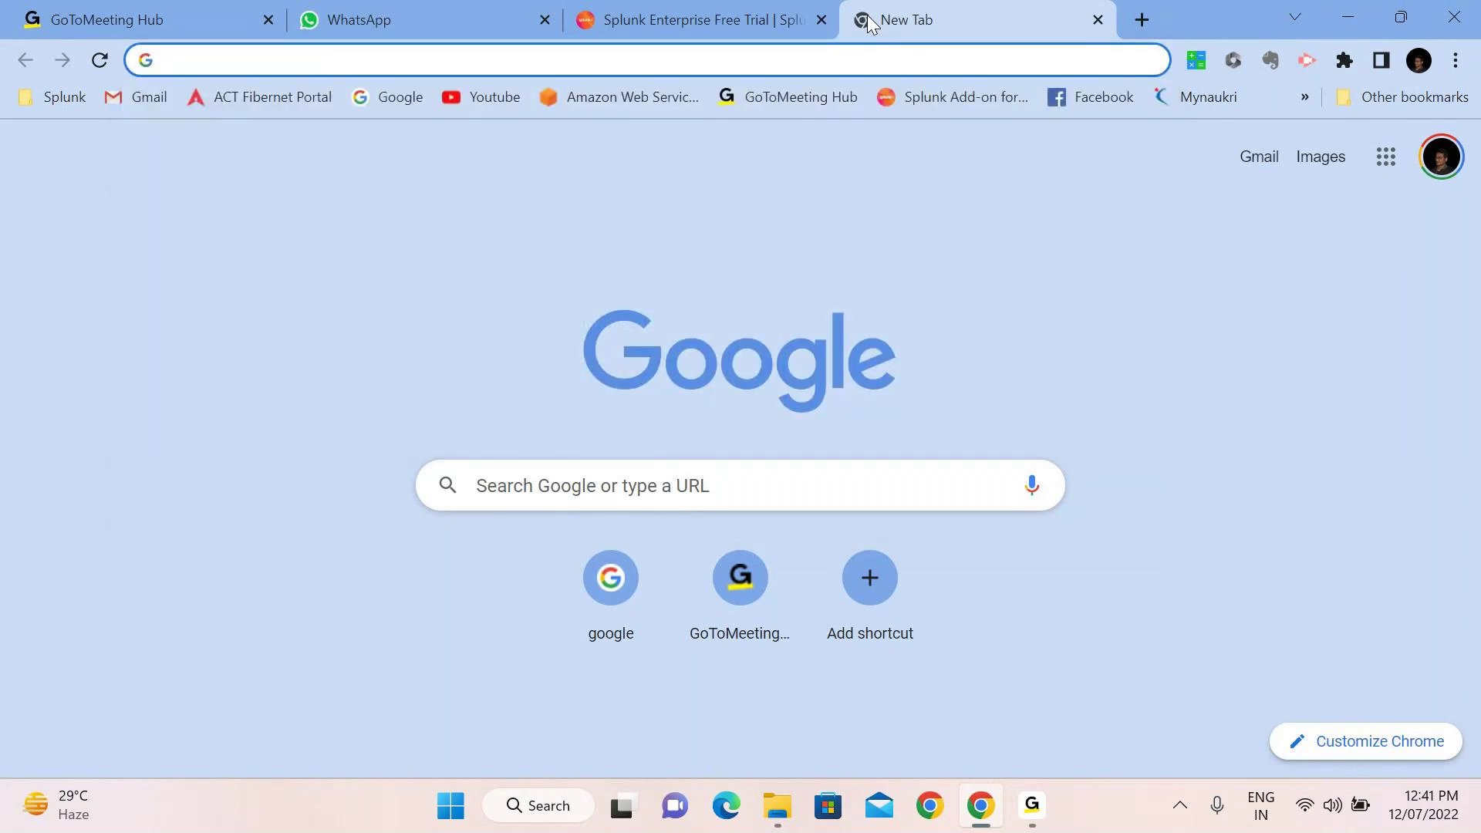
pyautogui.press('super')
pyautogui.write('cmd')
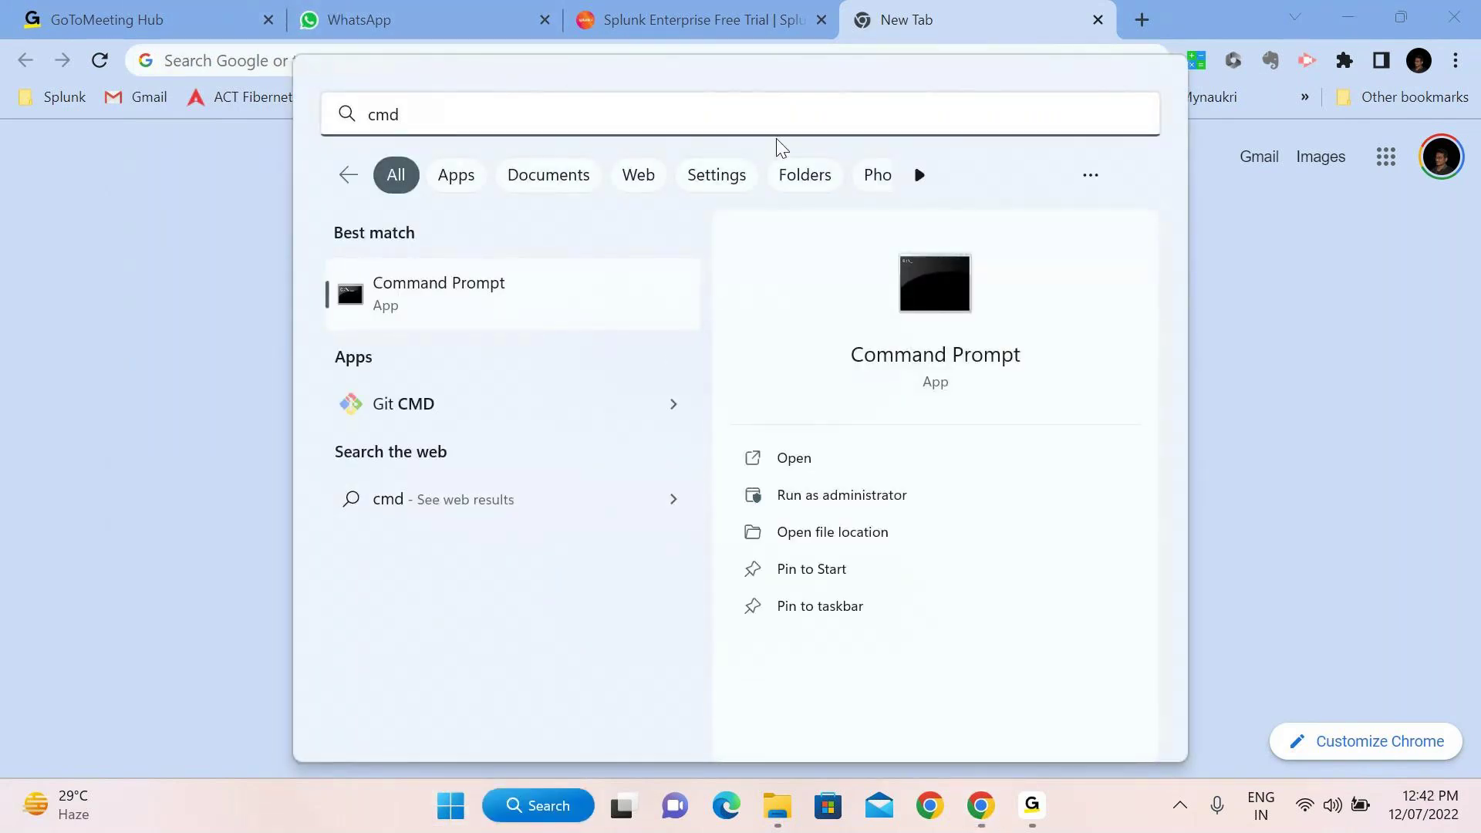
# Run ipconfig in an administrator Command Prompt to get IPv4 172.20.10.7, then return to Chrome
pyautogui.click(826, 501)
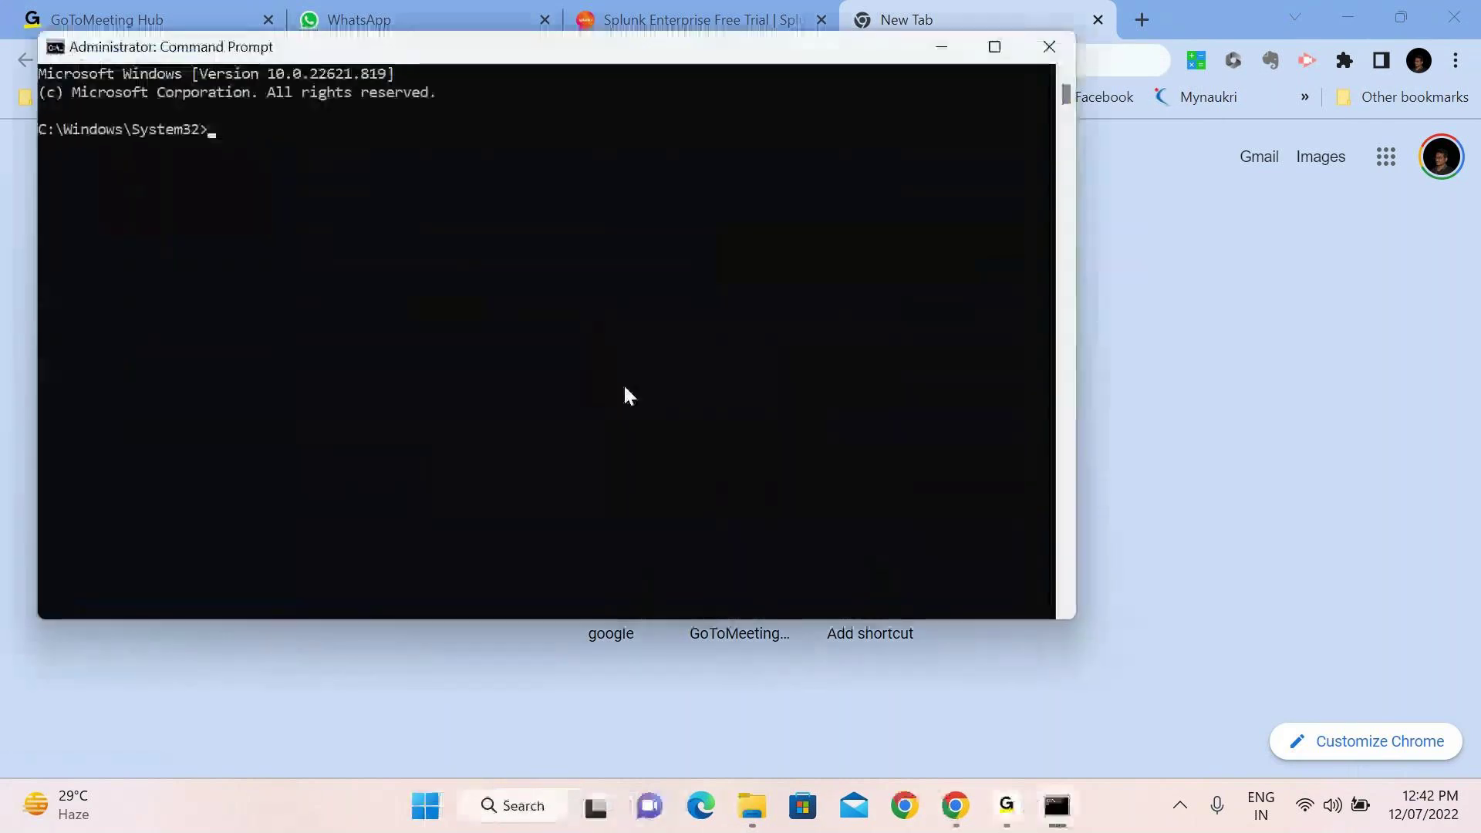
pyautogui.write('i')
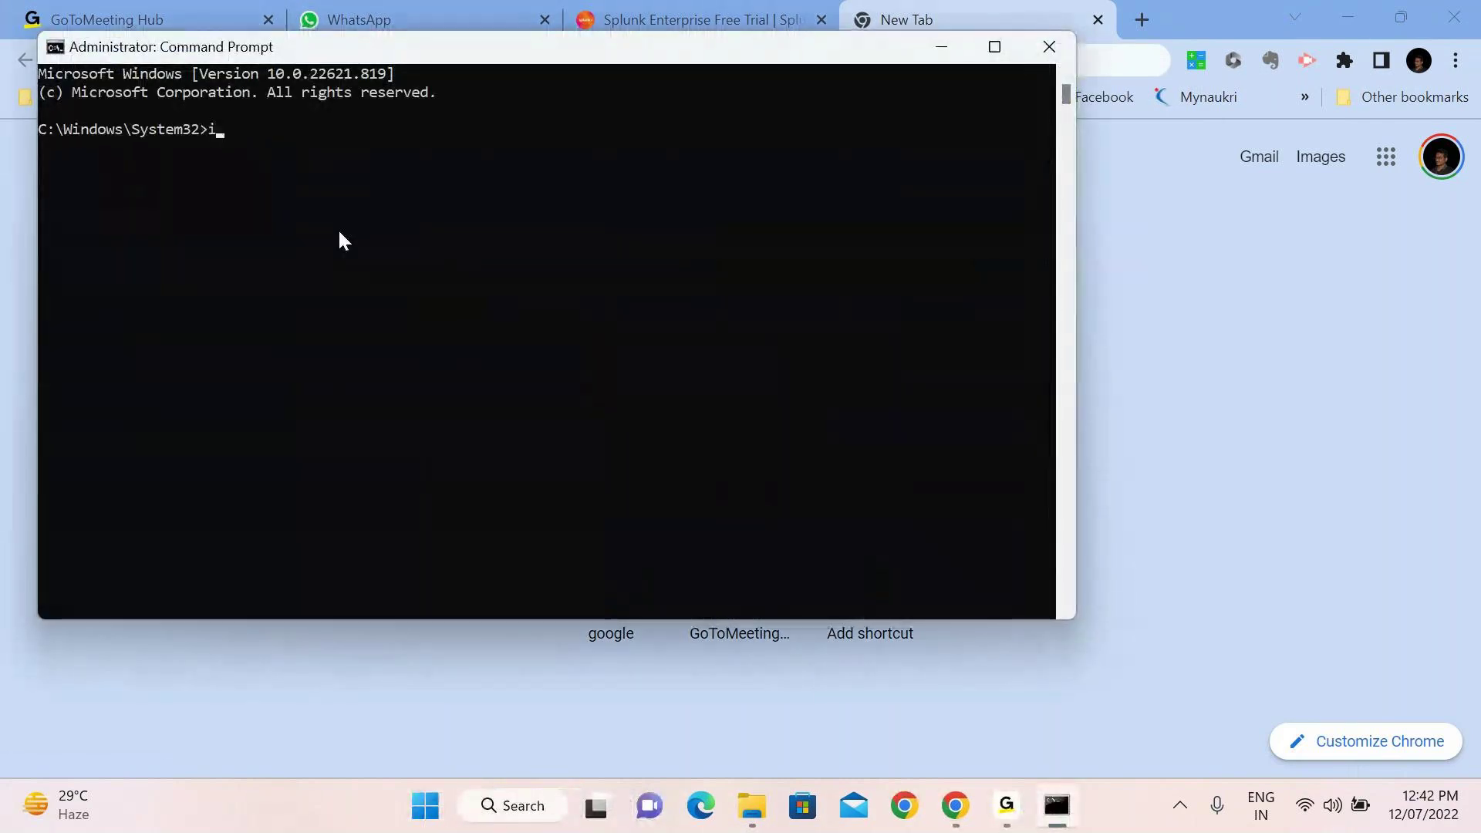
pyautogui.write('pconfig')
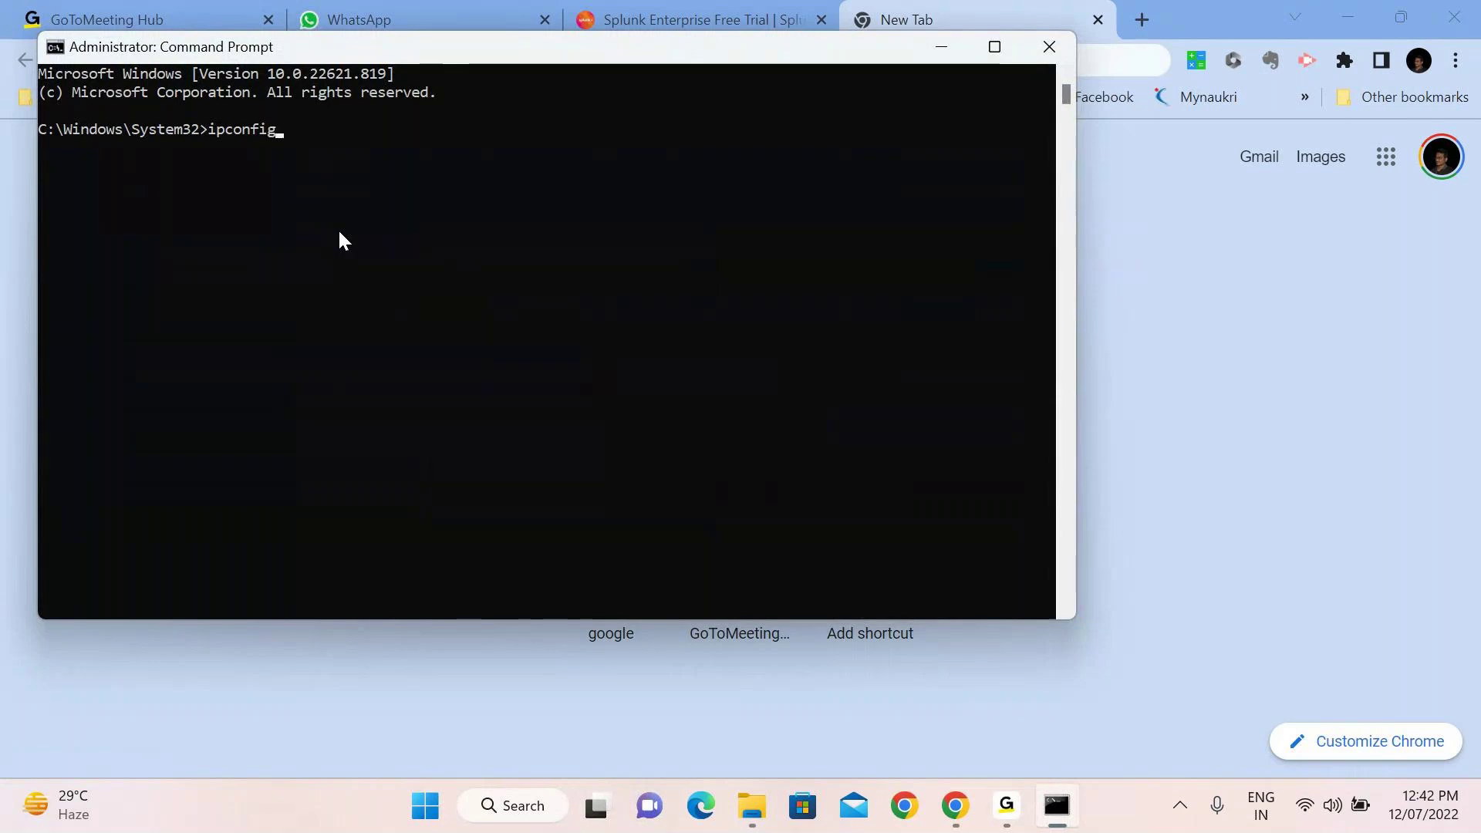
pyautogui.press('Return')
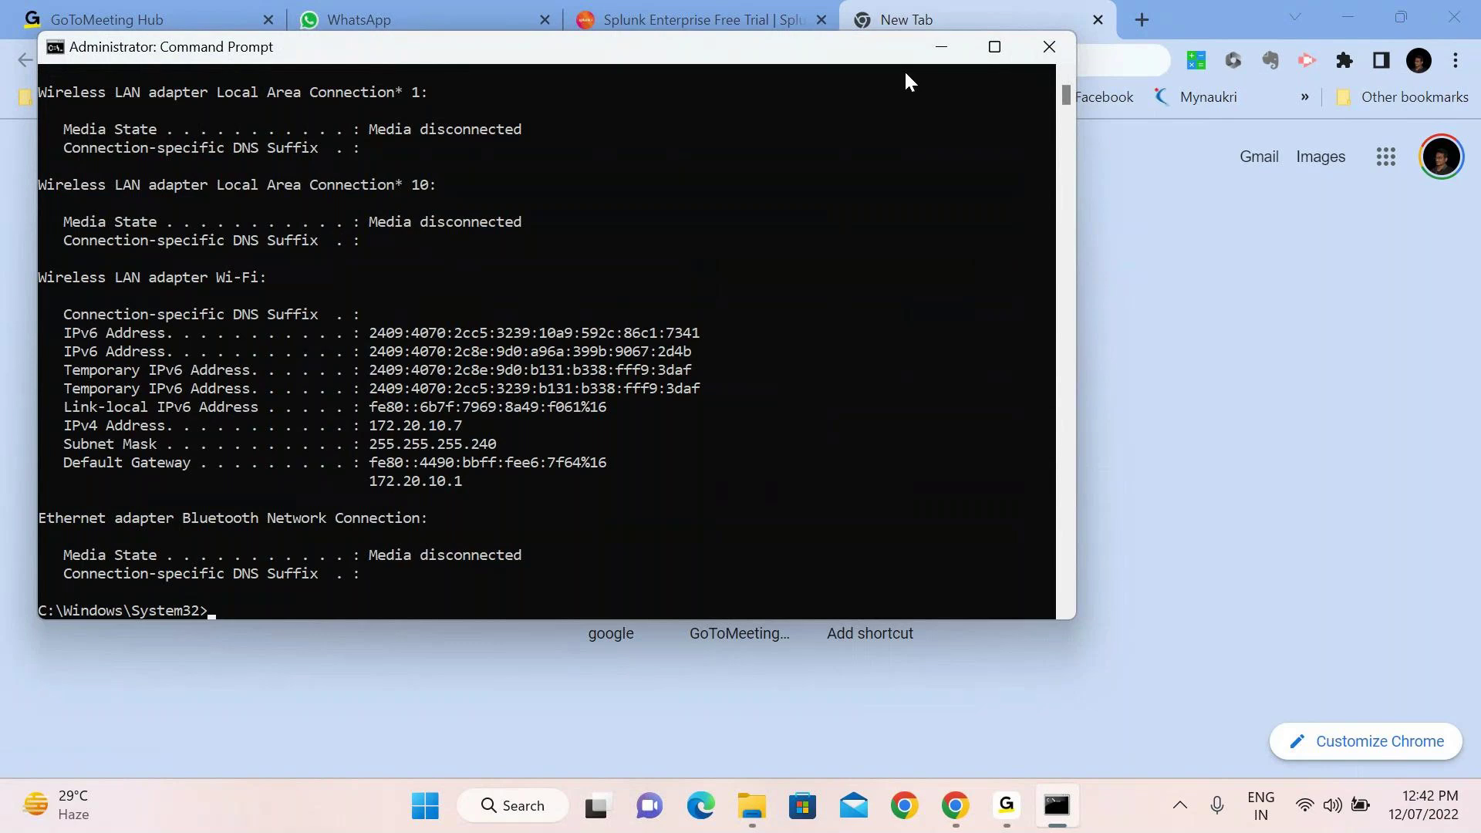
pyautogui.click(942, 47)
pyautogui.write('12')
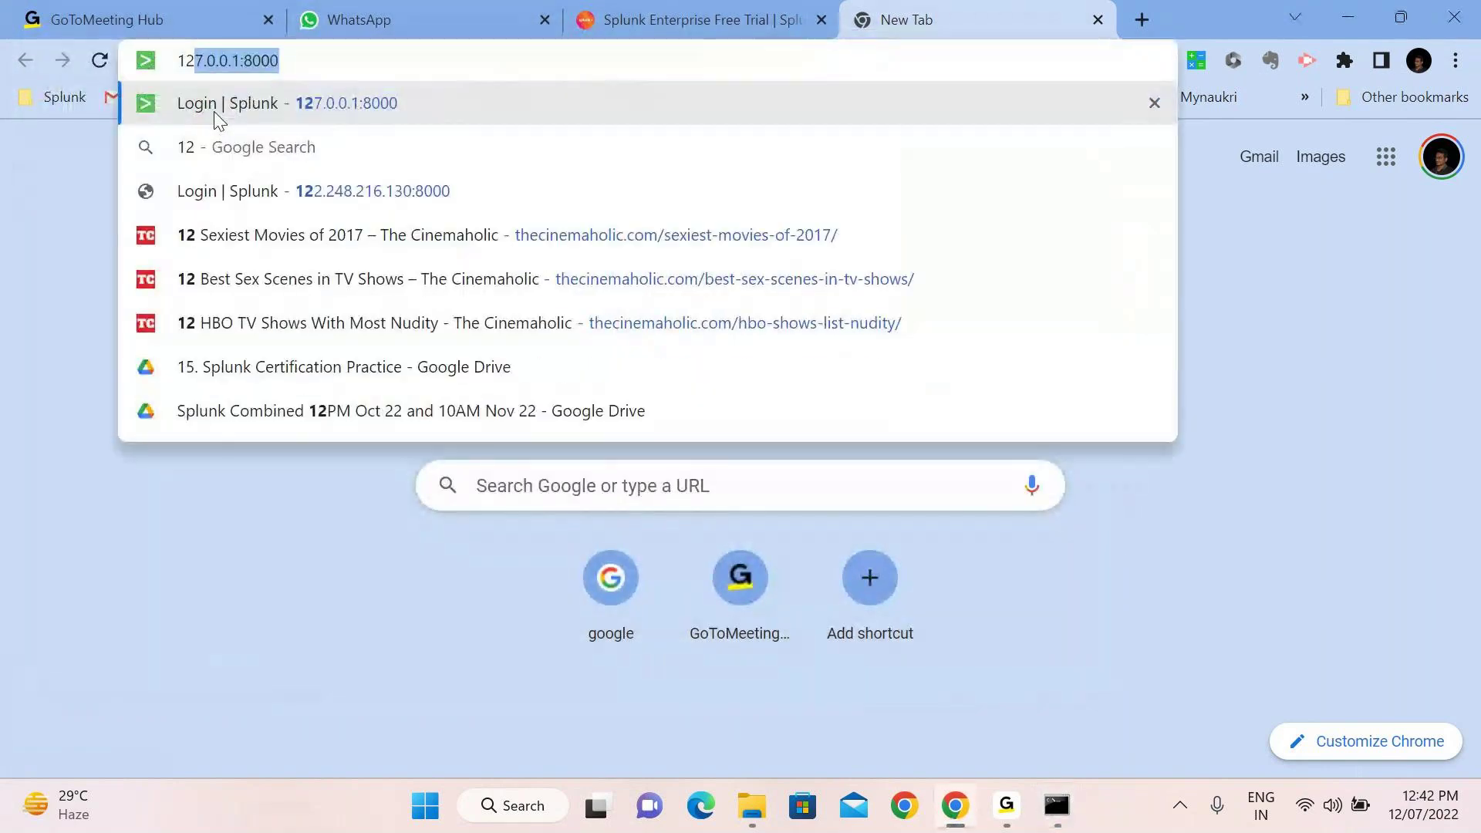
pyautogui.write('7')
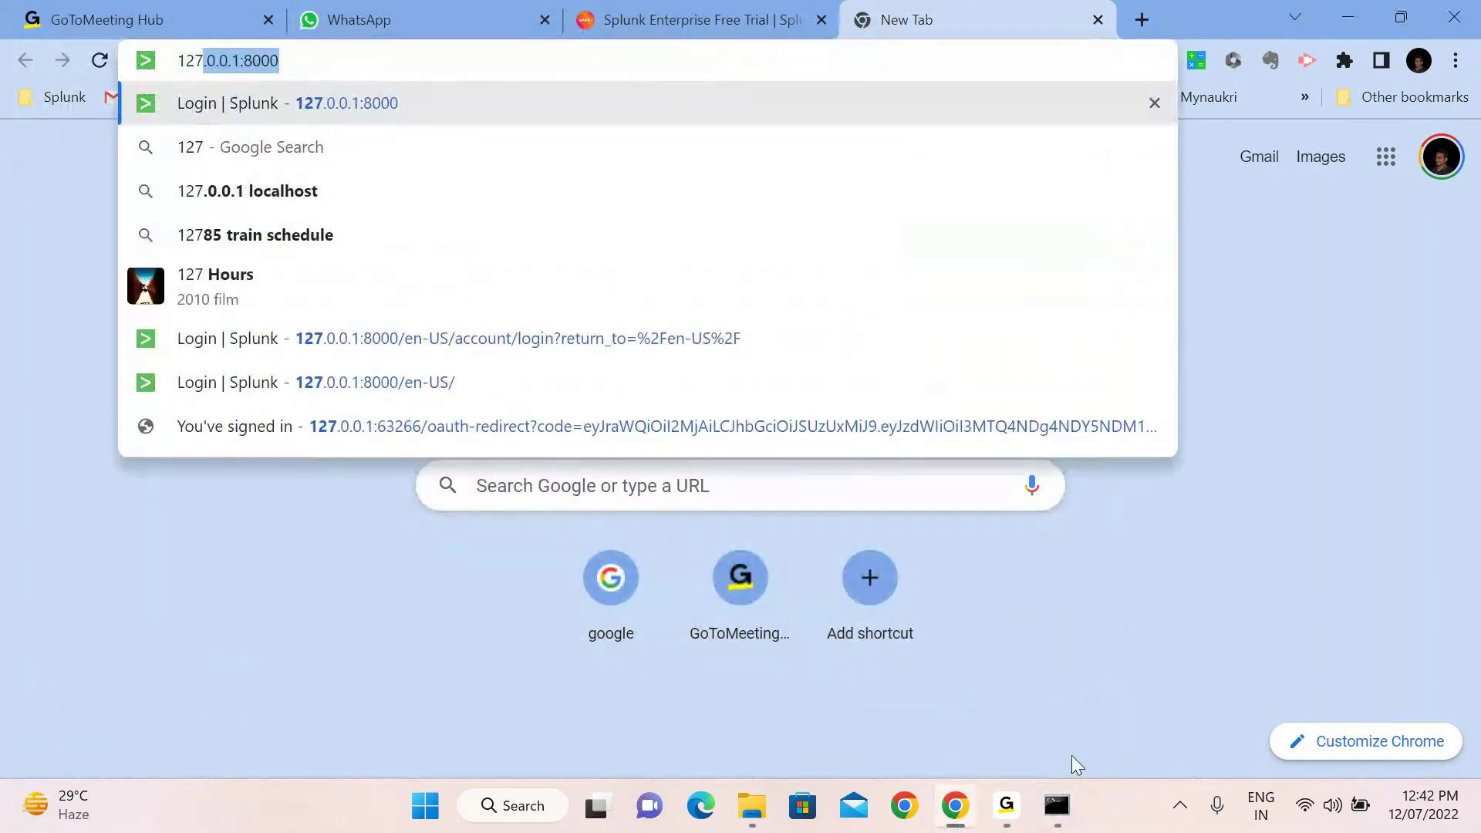
# Load the Splunk login page at 172.20.10.7:8000, checking the IP against the ipconfig output
pyautogui.press('BackSpace')
pyautogui.press('BackSpace')
pyautogui.press('BackSpace')
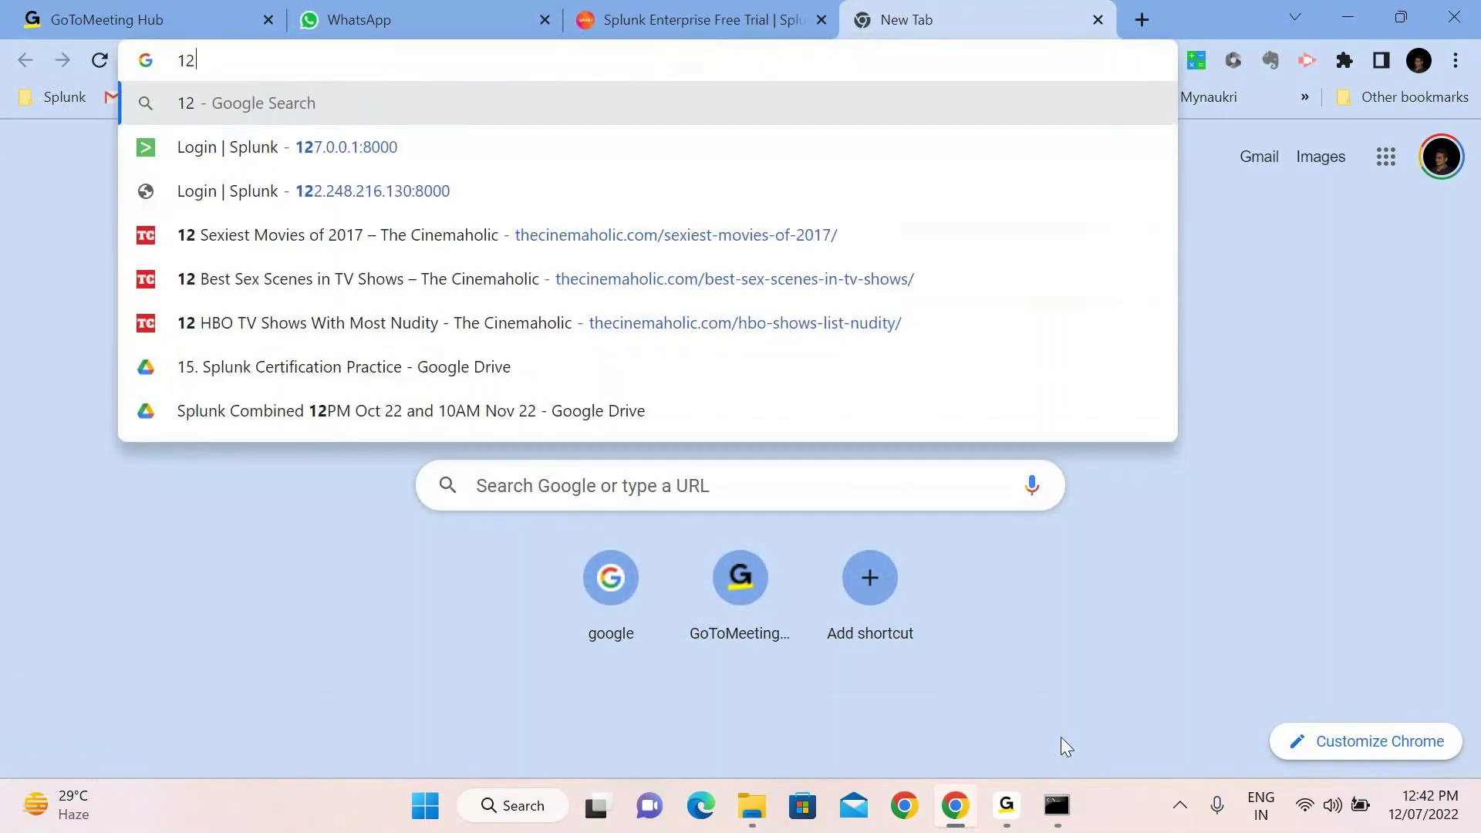
pyautogui.write('72')
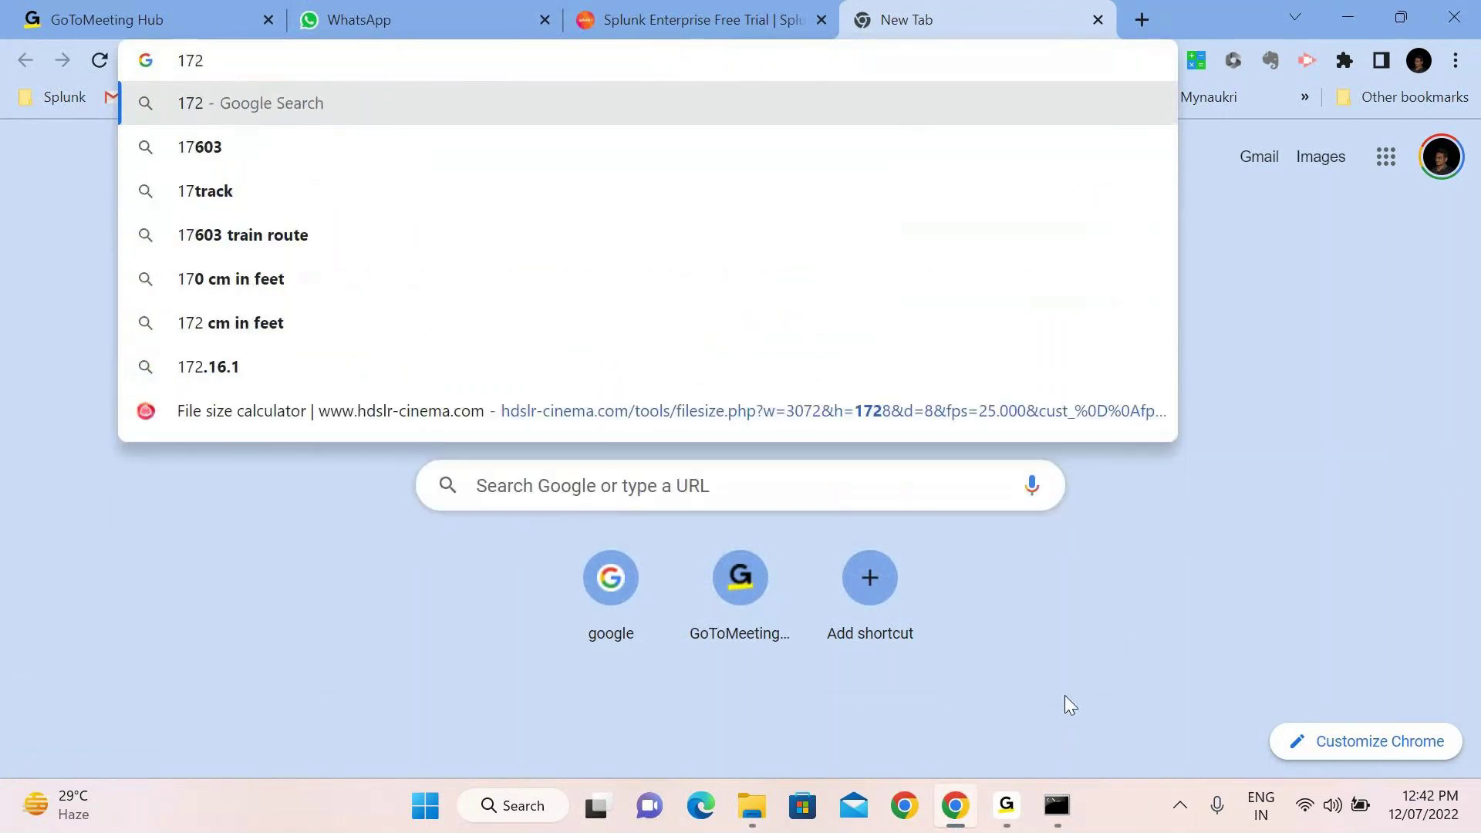
pyautogui.write('.')
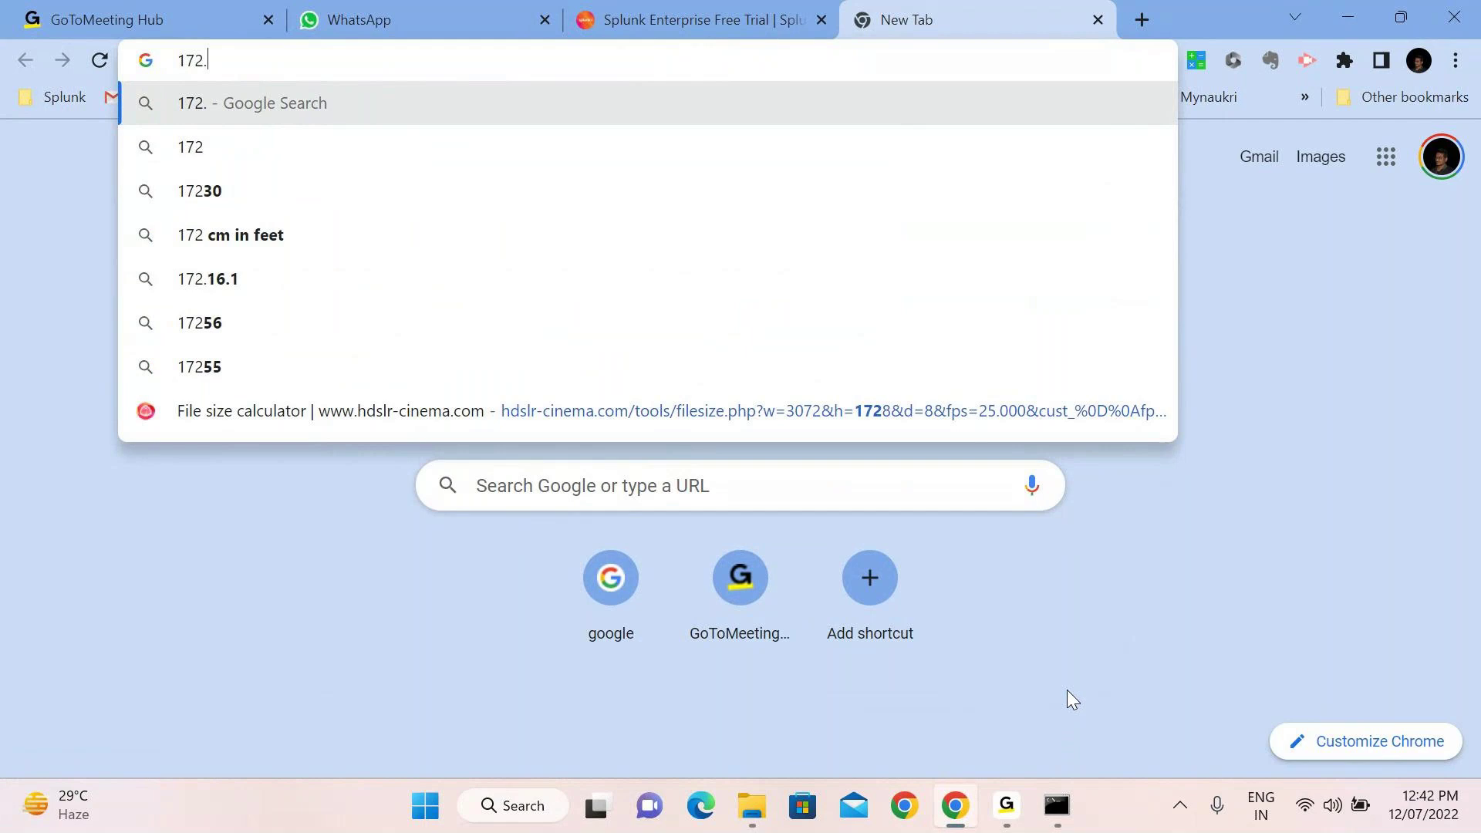
pyautogui.write('20.')
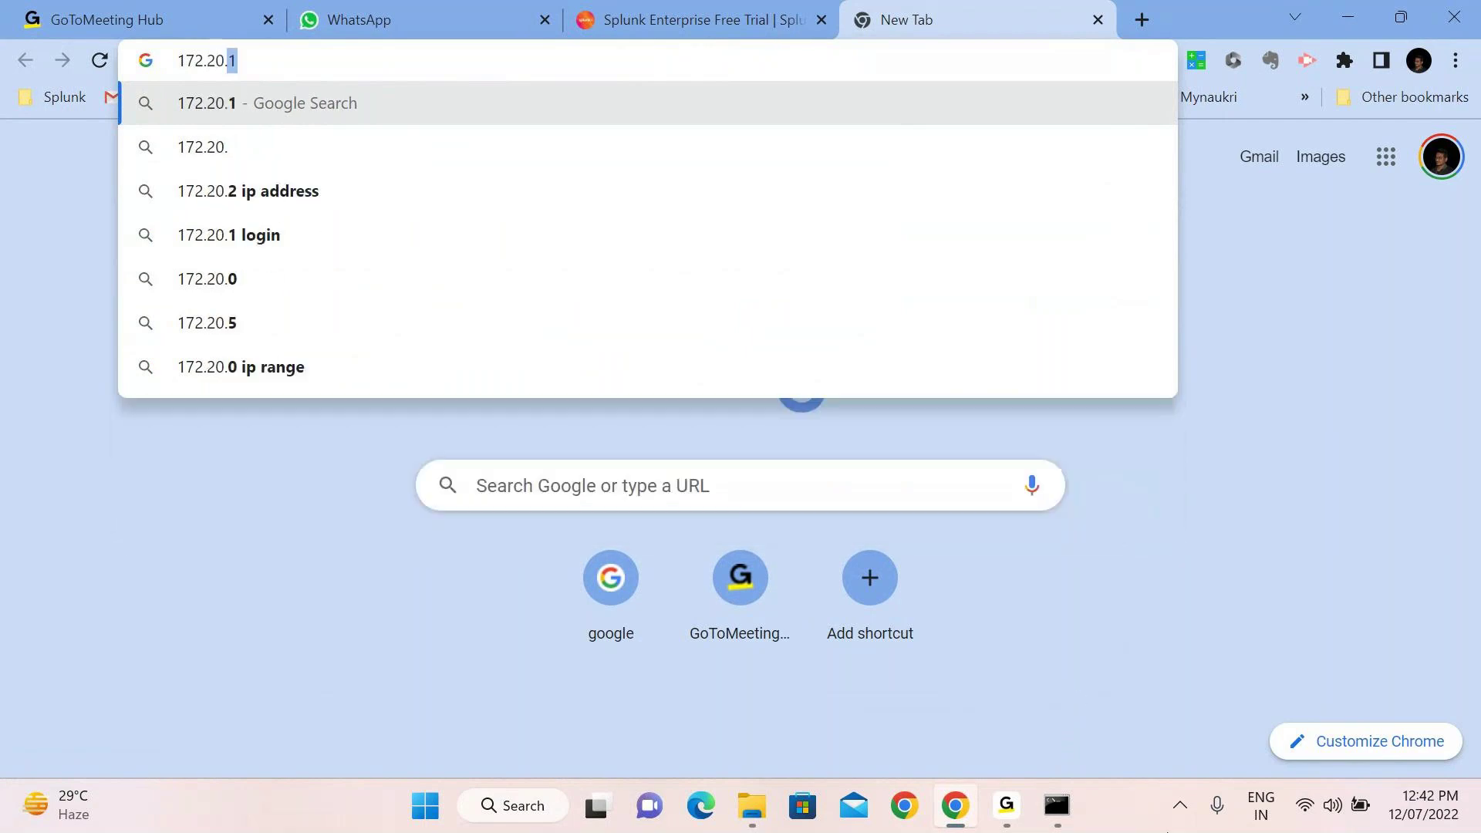
pyautogui.click(1056, 805)
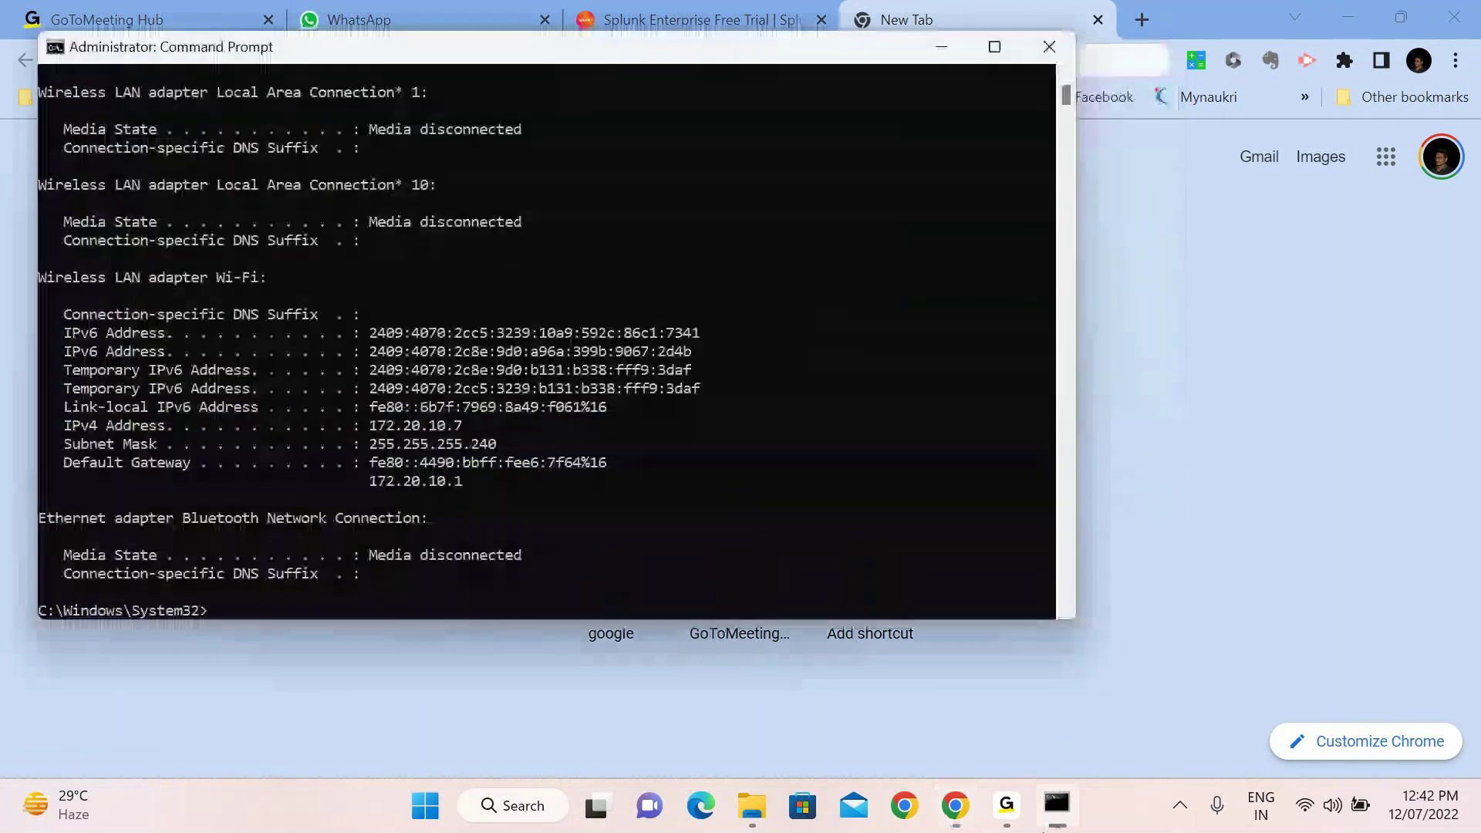
pyautogui.click(1050, 827)
pyautogui.write('10.7')
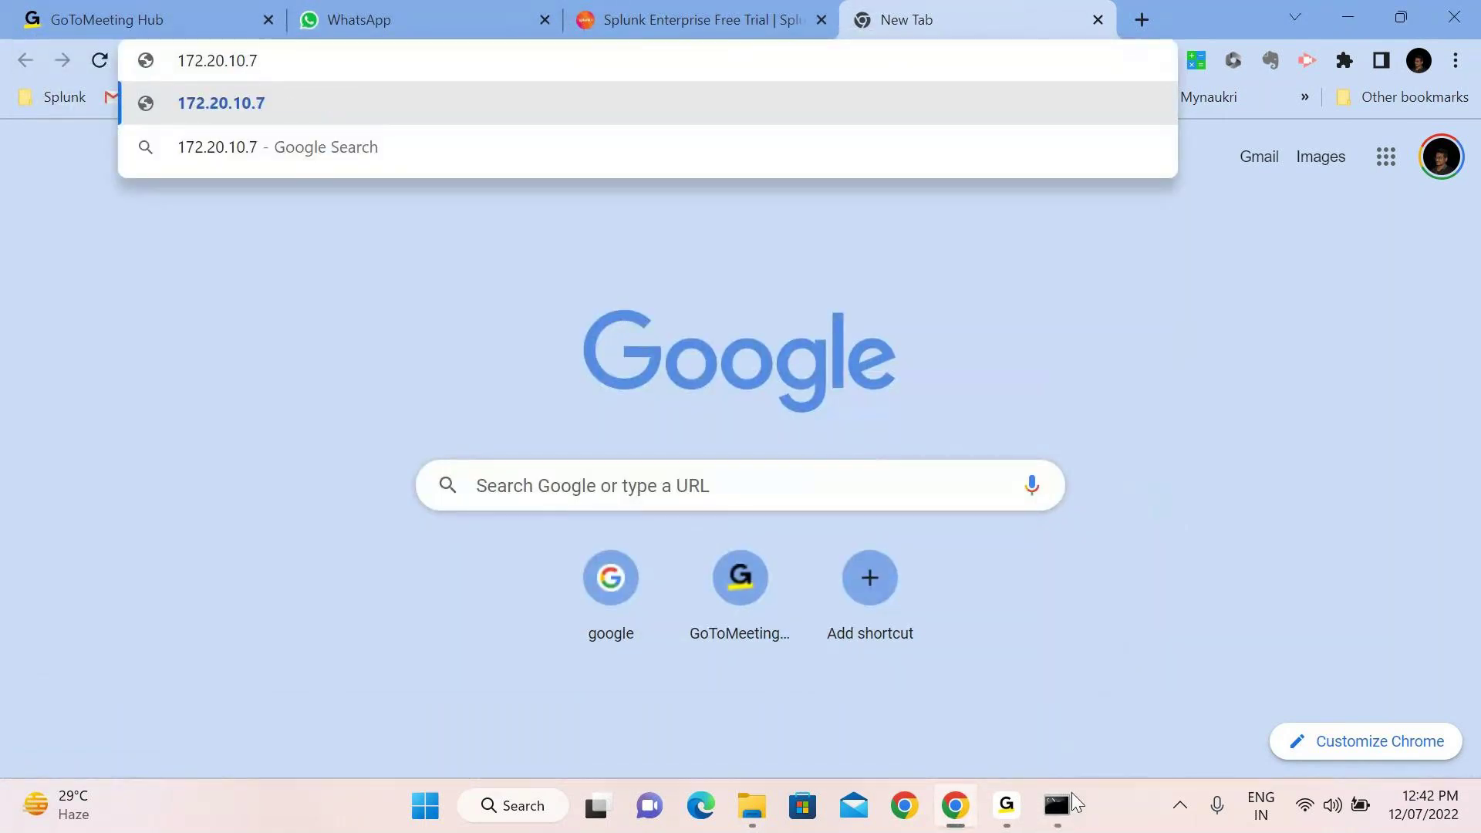
pyautogui.write(':8000')
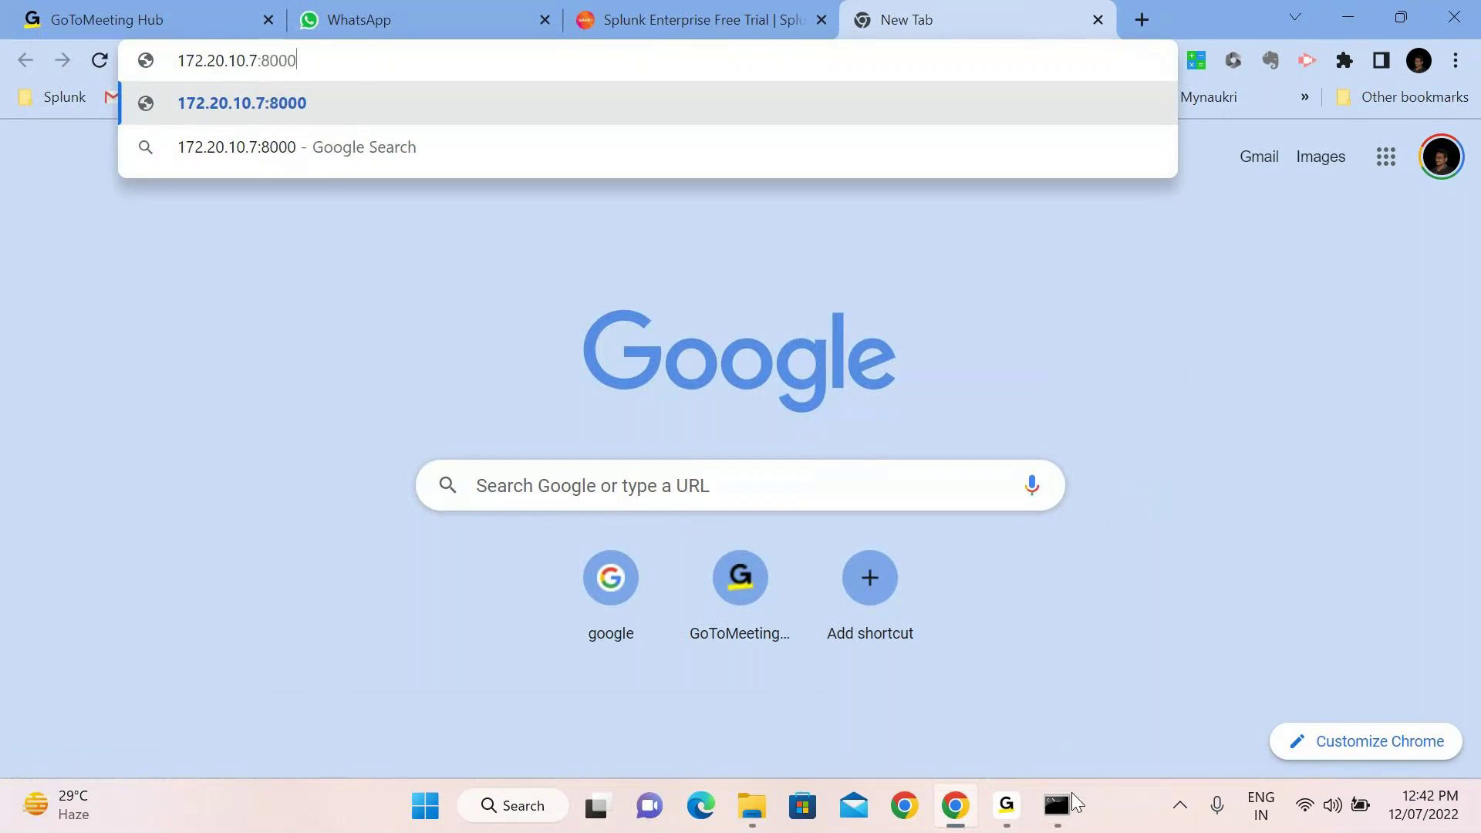
pyautogui.press('Return')
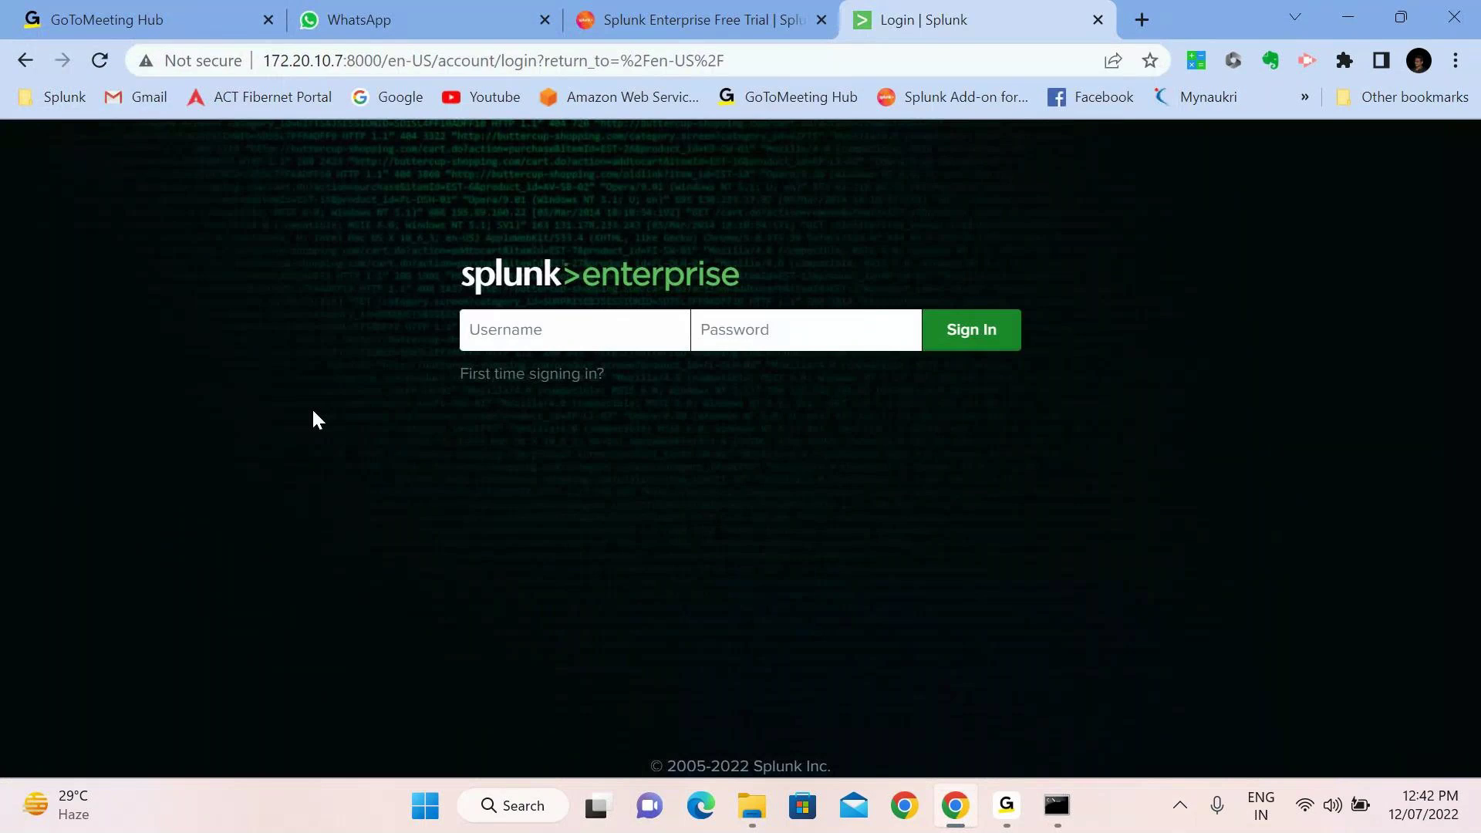
# Load the Splunk login page at localhost:8000 in a second tab
pyautogui.click(1147, 15)
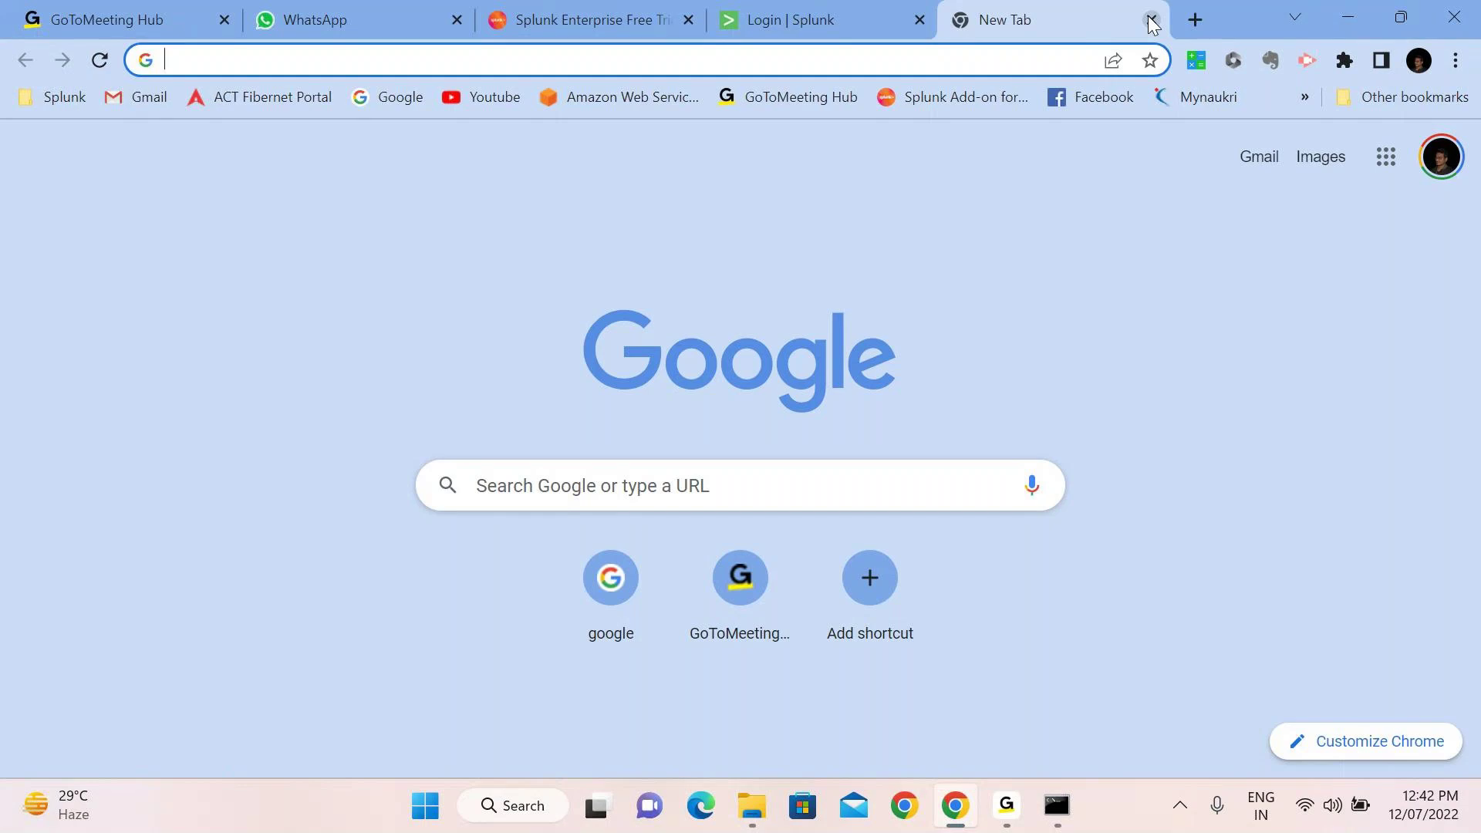
pyautogui.write('localhost:8000')
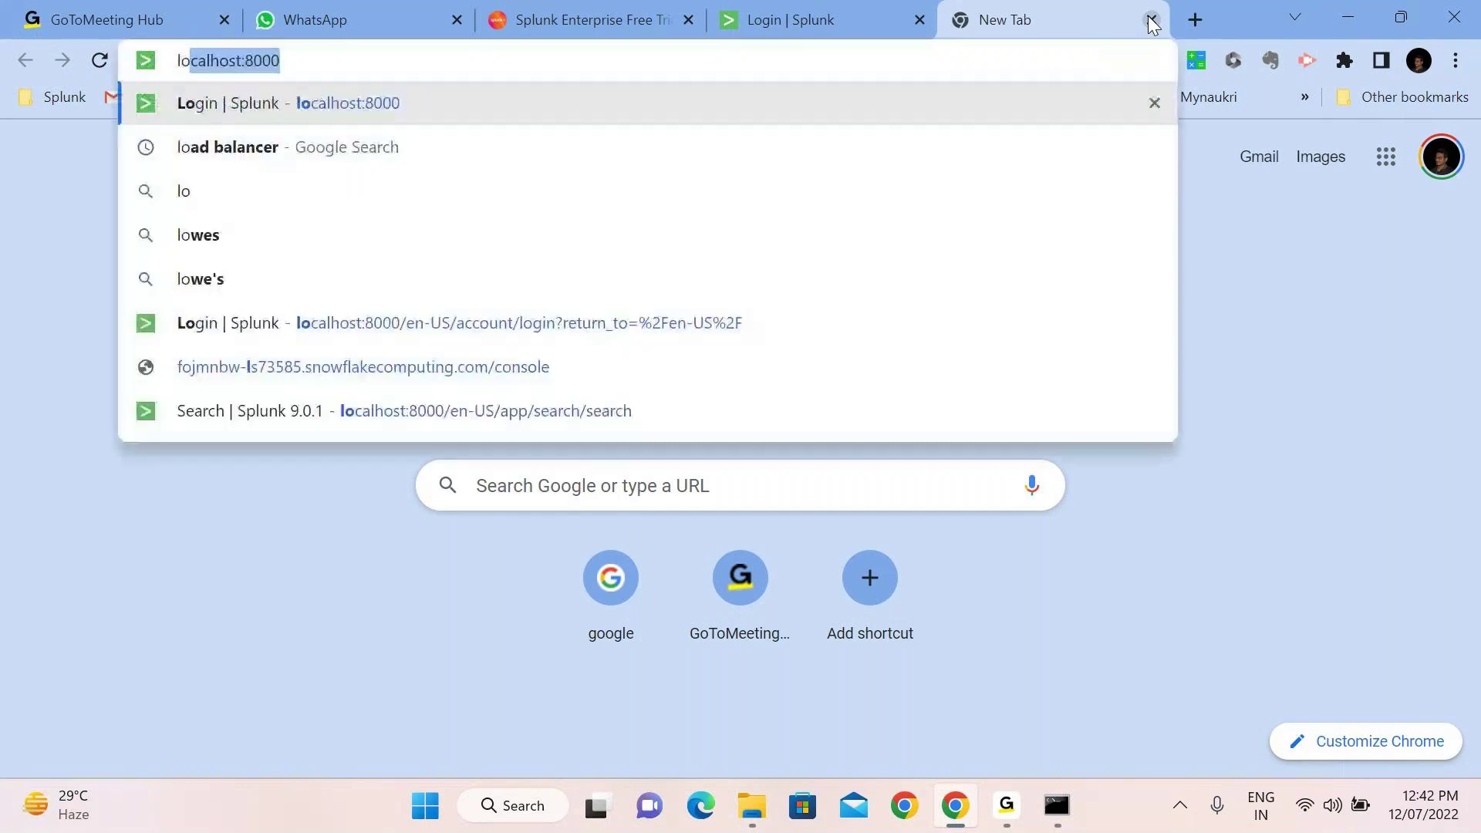
pyautogui.press('Return')
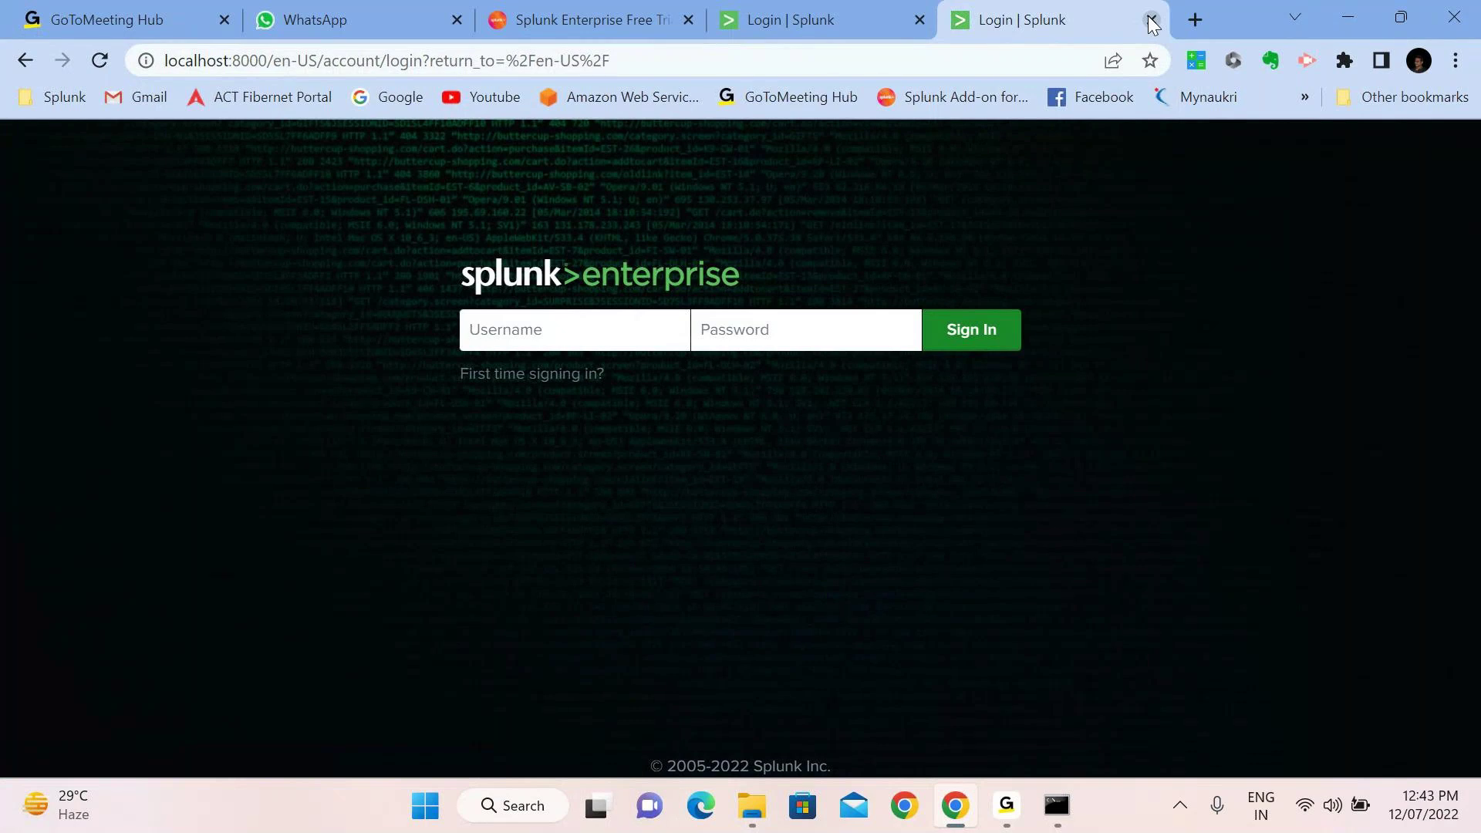
# Load the Splunk login page at 127.0.0.1:8000 in a third tab
pyautogui.click(1195, 19)
pyautogui.write('127.0.0.1:8000')
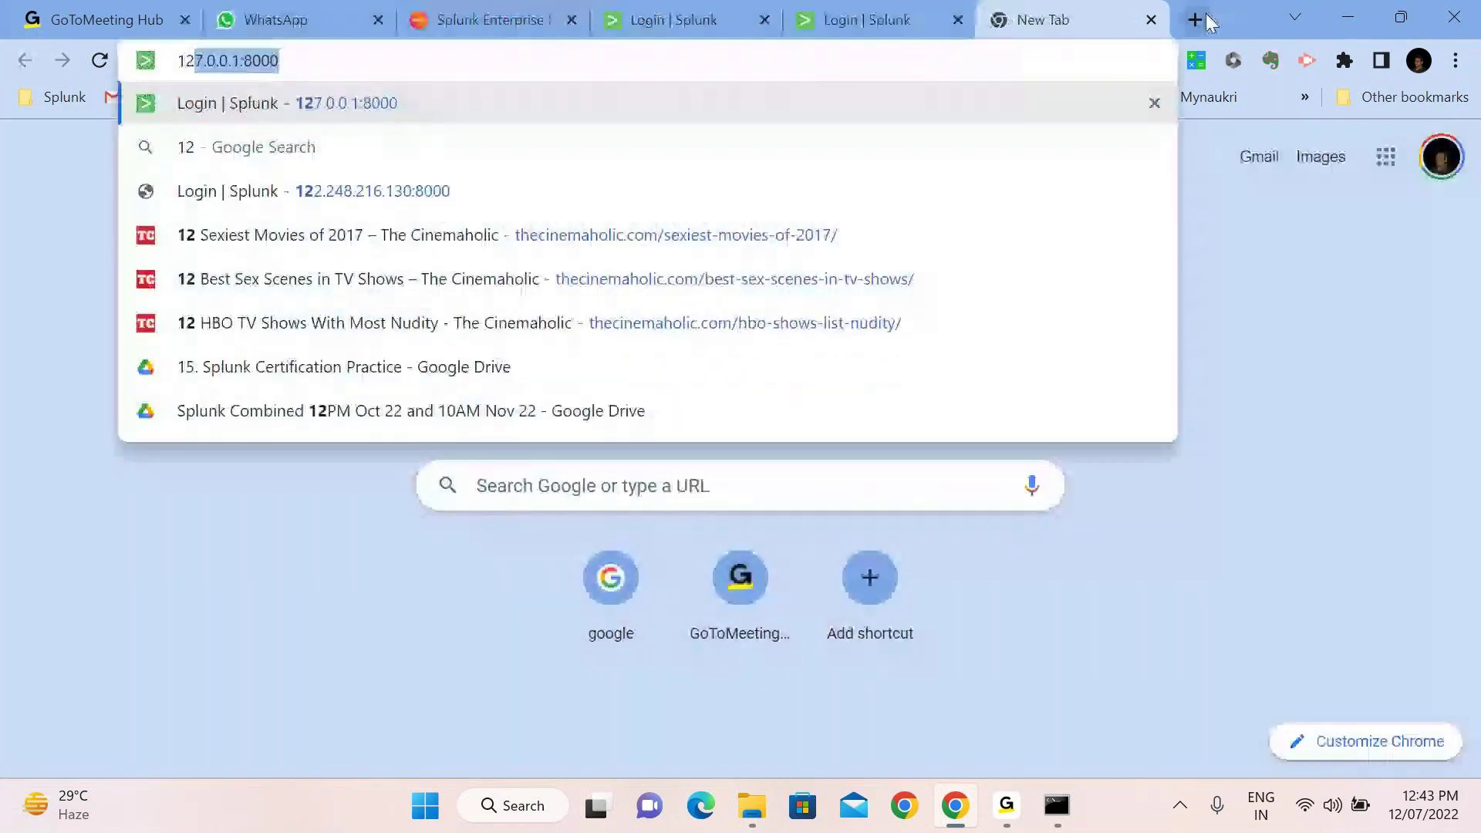
pyautogui.press('Return')
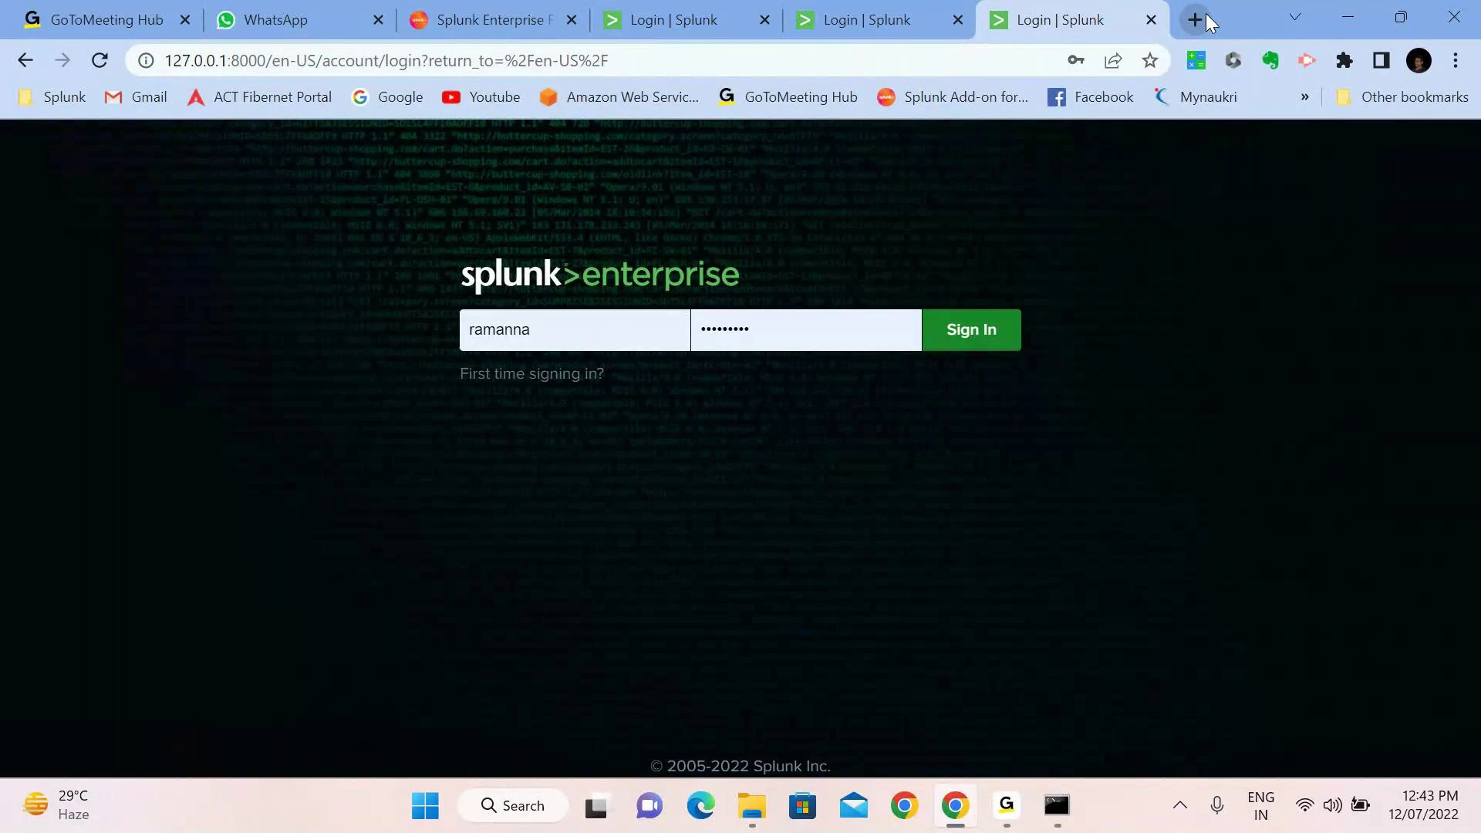
# Glance at the localhost tab, then go back to the filled-in 127.0.0.1:8000 login tab
pyautogui.click(887, 17)
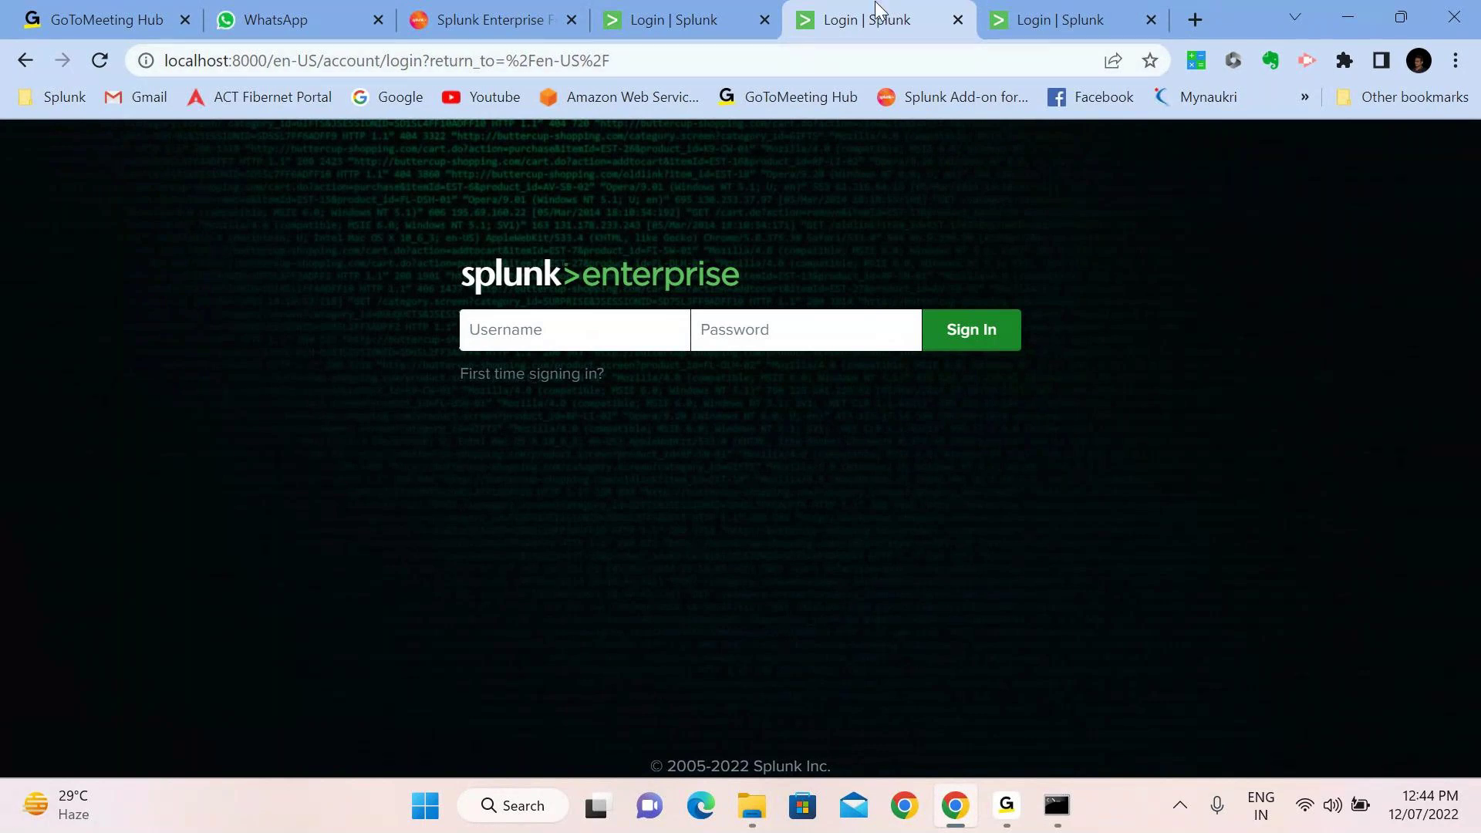
pyautogui.click(1034, 20)
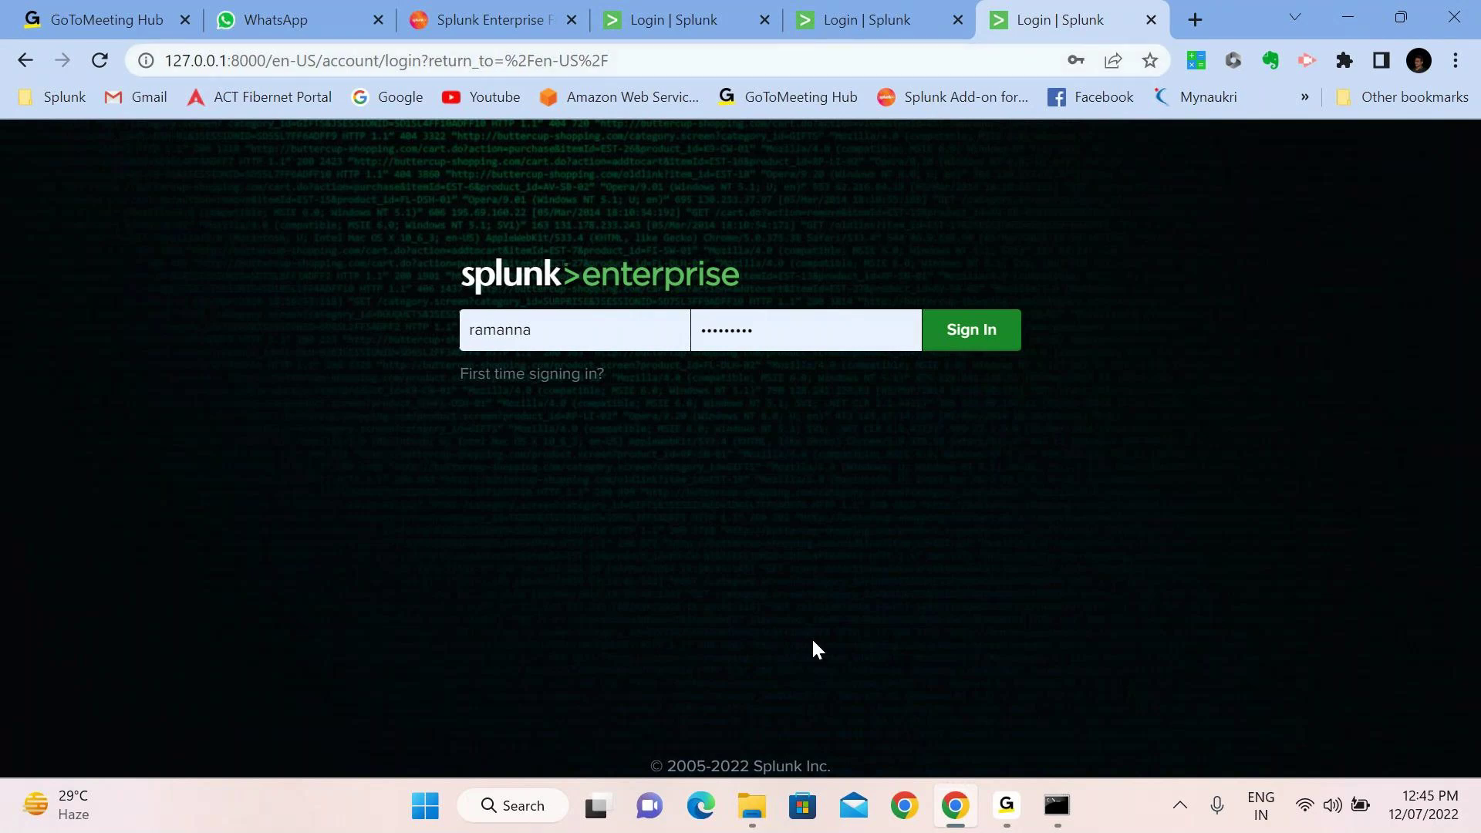
# Restore Command Prompt to review the ipconfig output showing IPv4 172.20.10.7
pyautogui.click(1060, 810)
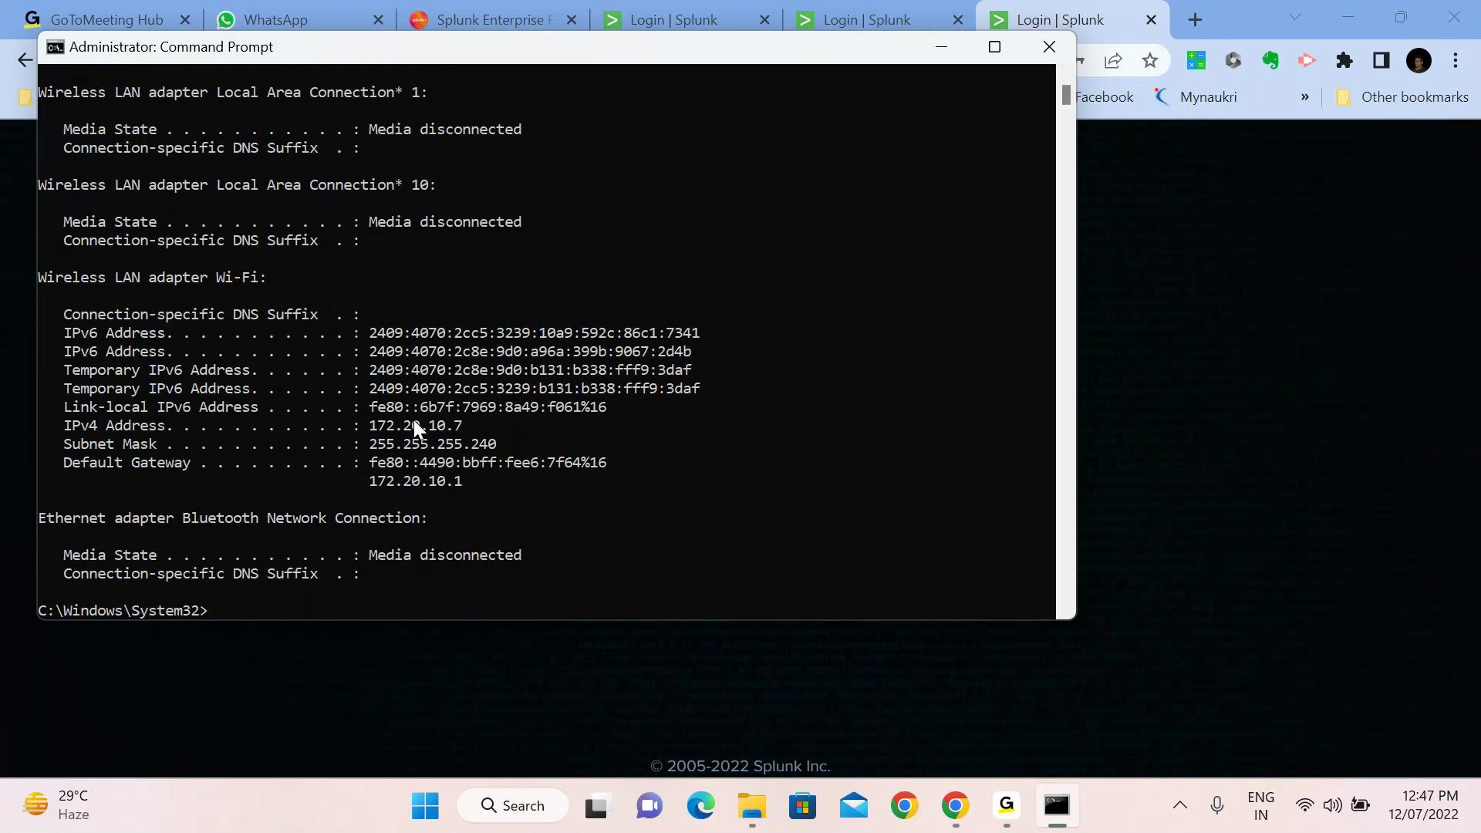
# Minimize Command Prompt to return to the Splunk login tab at 127.0.0.1:8000
pyautogui.click(941, 46)
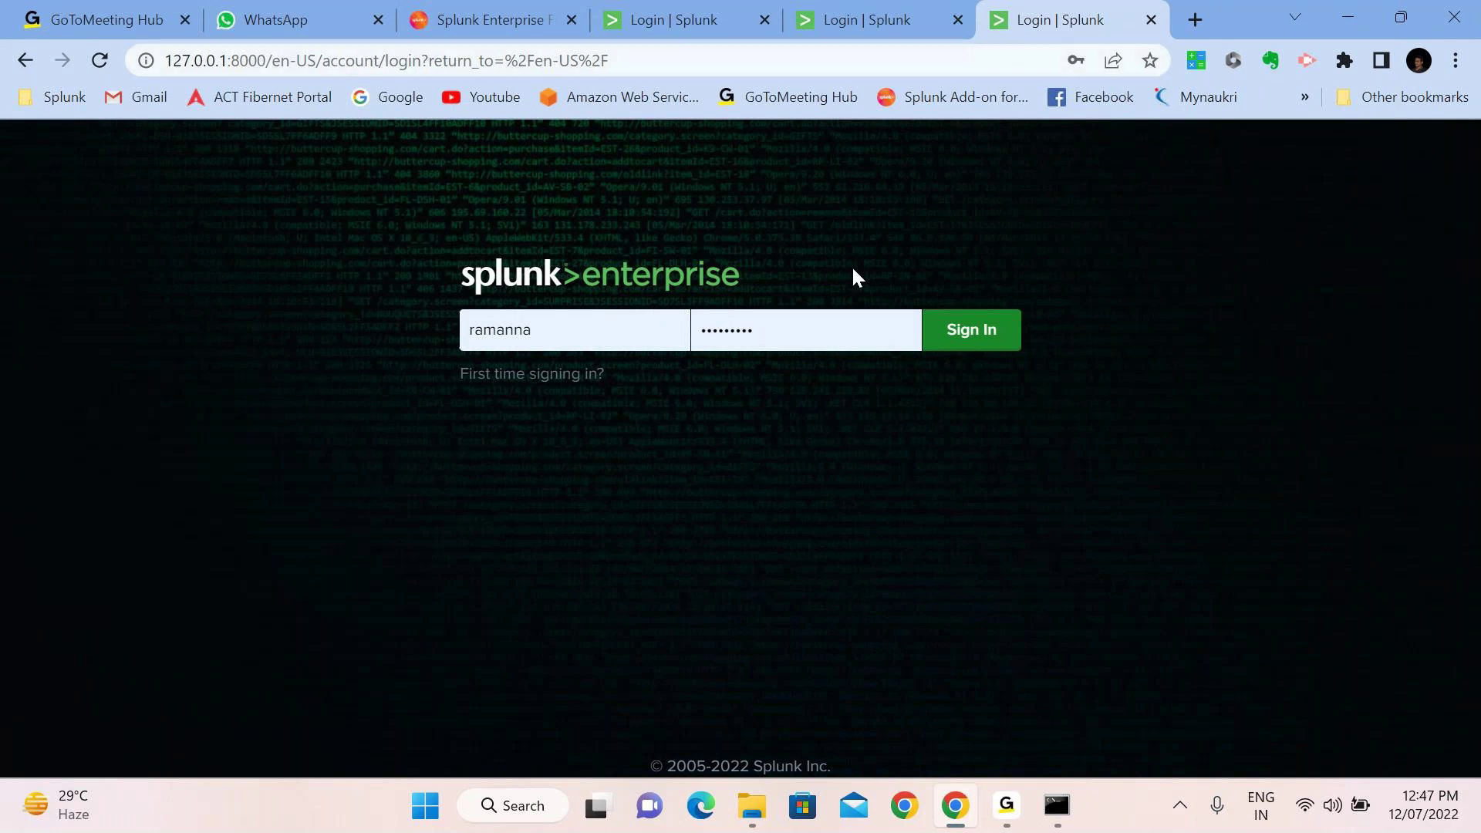
# Switch to the 172.20.10.7:8000 login tab and close the duplicate 127.0.0.1 tab
pyautogui.click(643, 26)
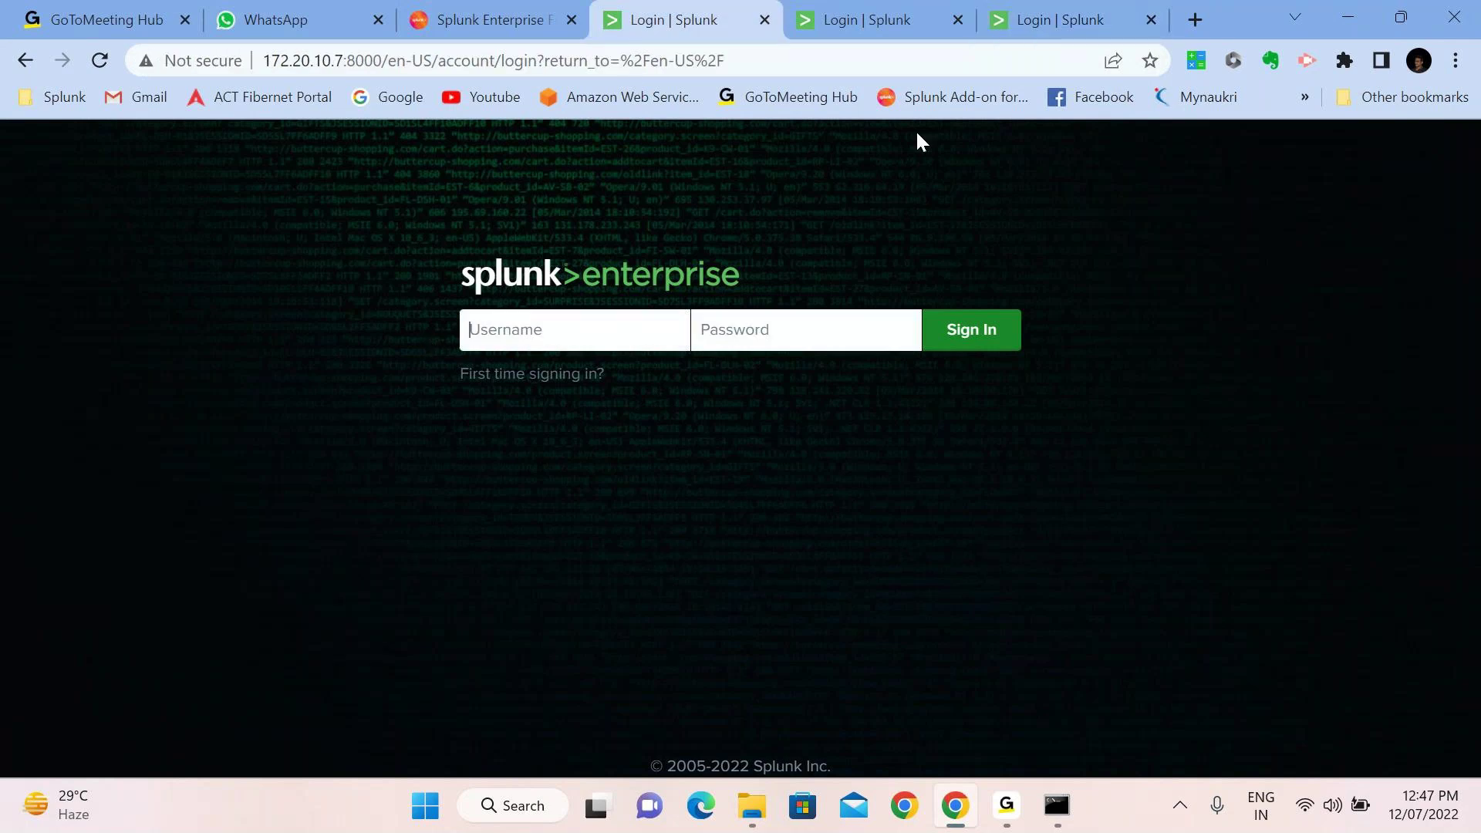
pyautogui.click(958, 20)
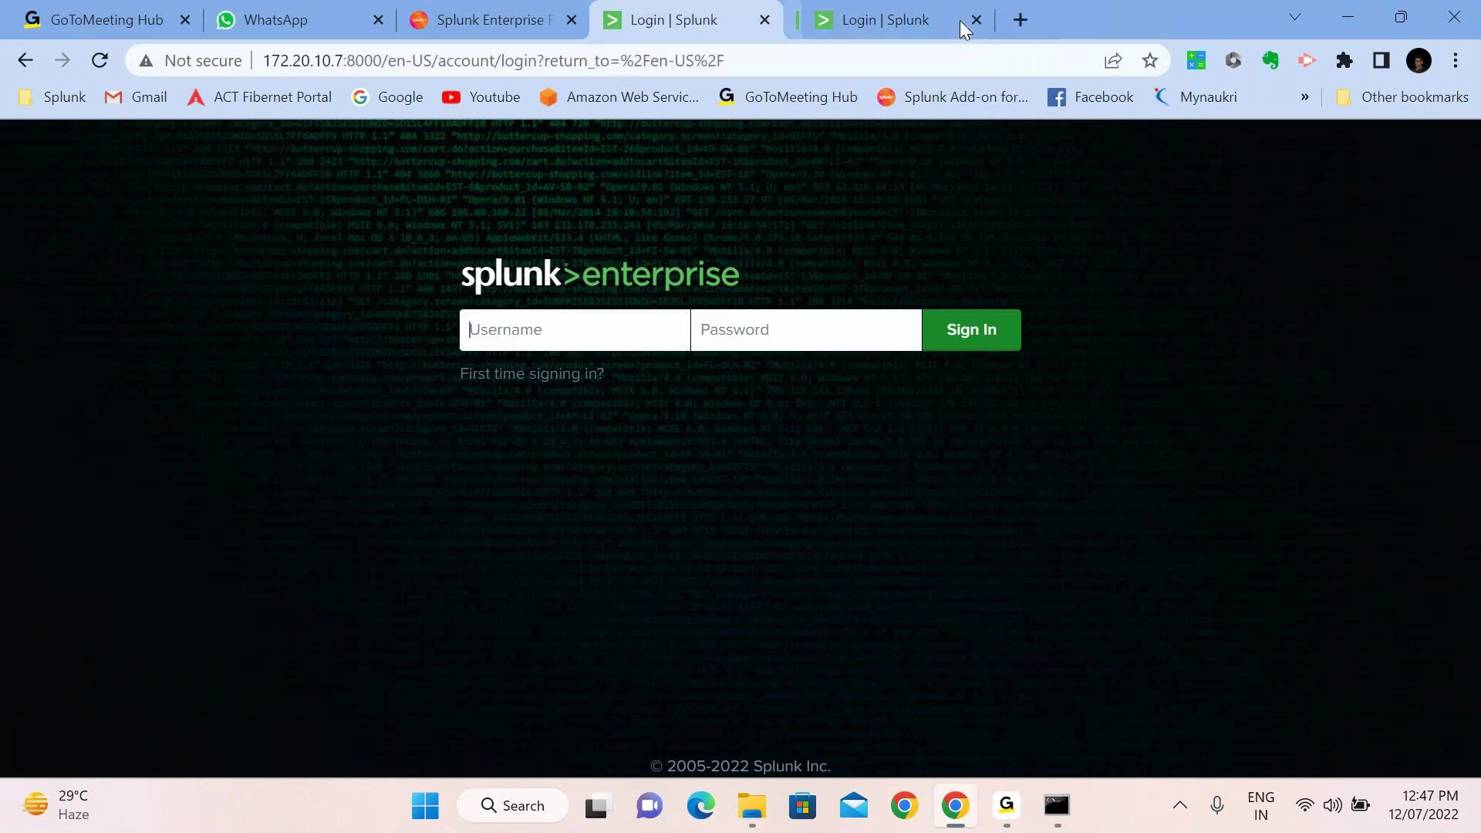
# Close the duplicate tab so only the 172.20.10.7:8000 Splunk login tab remains
pyautogui.click(971, 20)
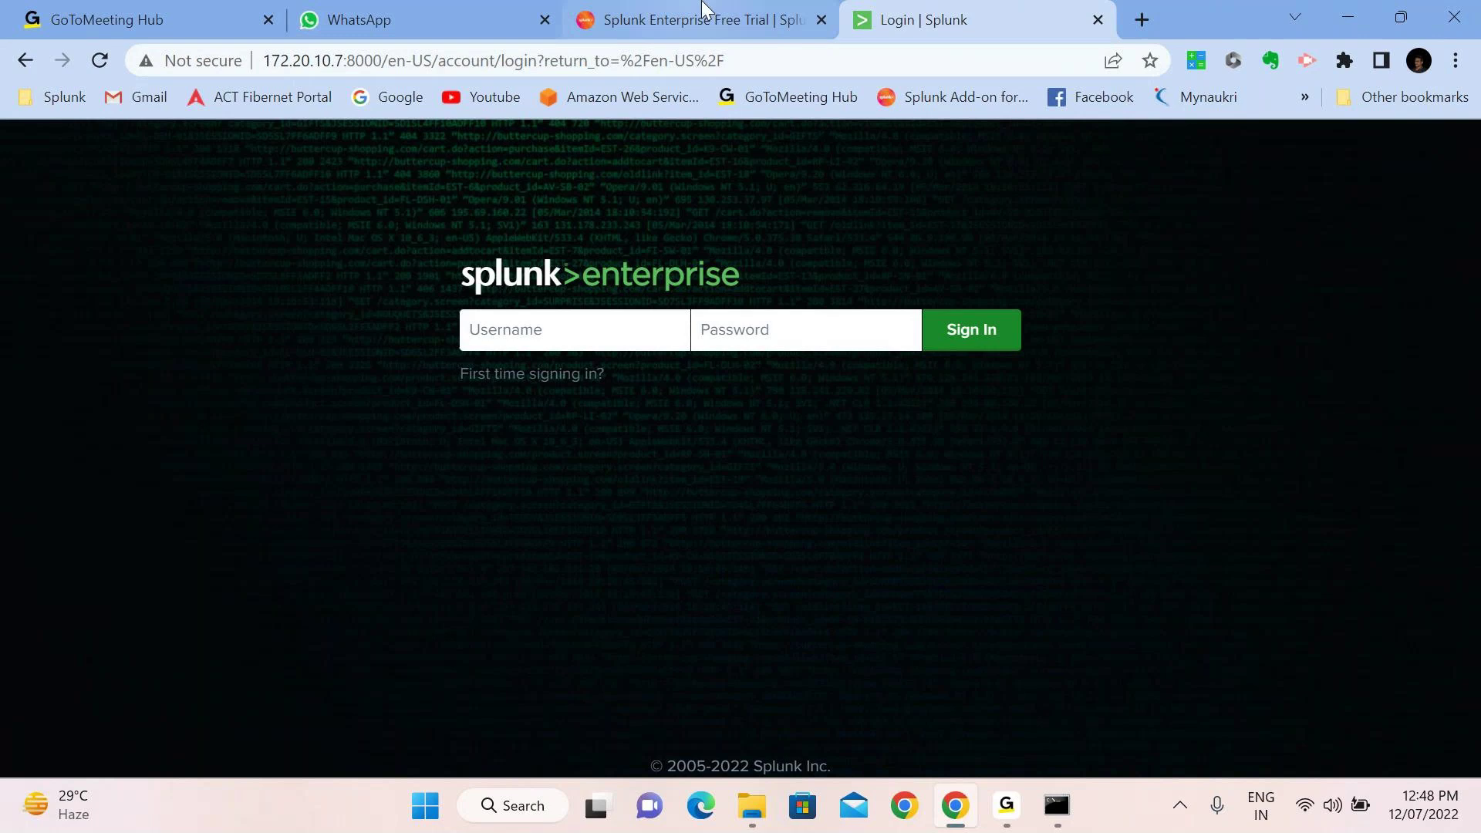
# Open a new Chrome tab with the Splunk login page at localhost:8000
pyautogui.click(1141, 19)
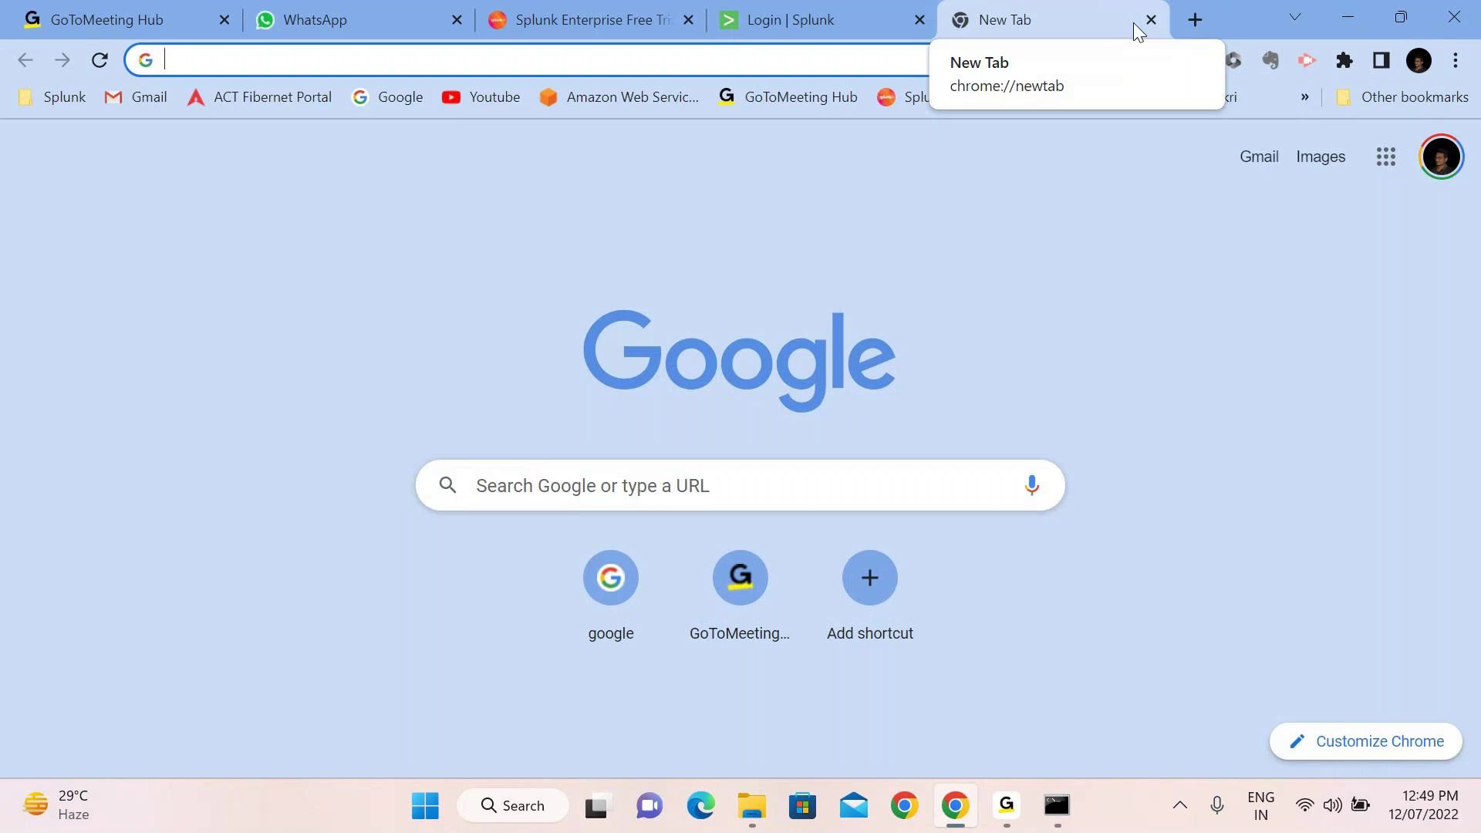
pyautogui.write('lo')
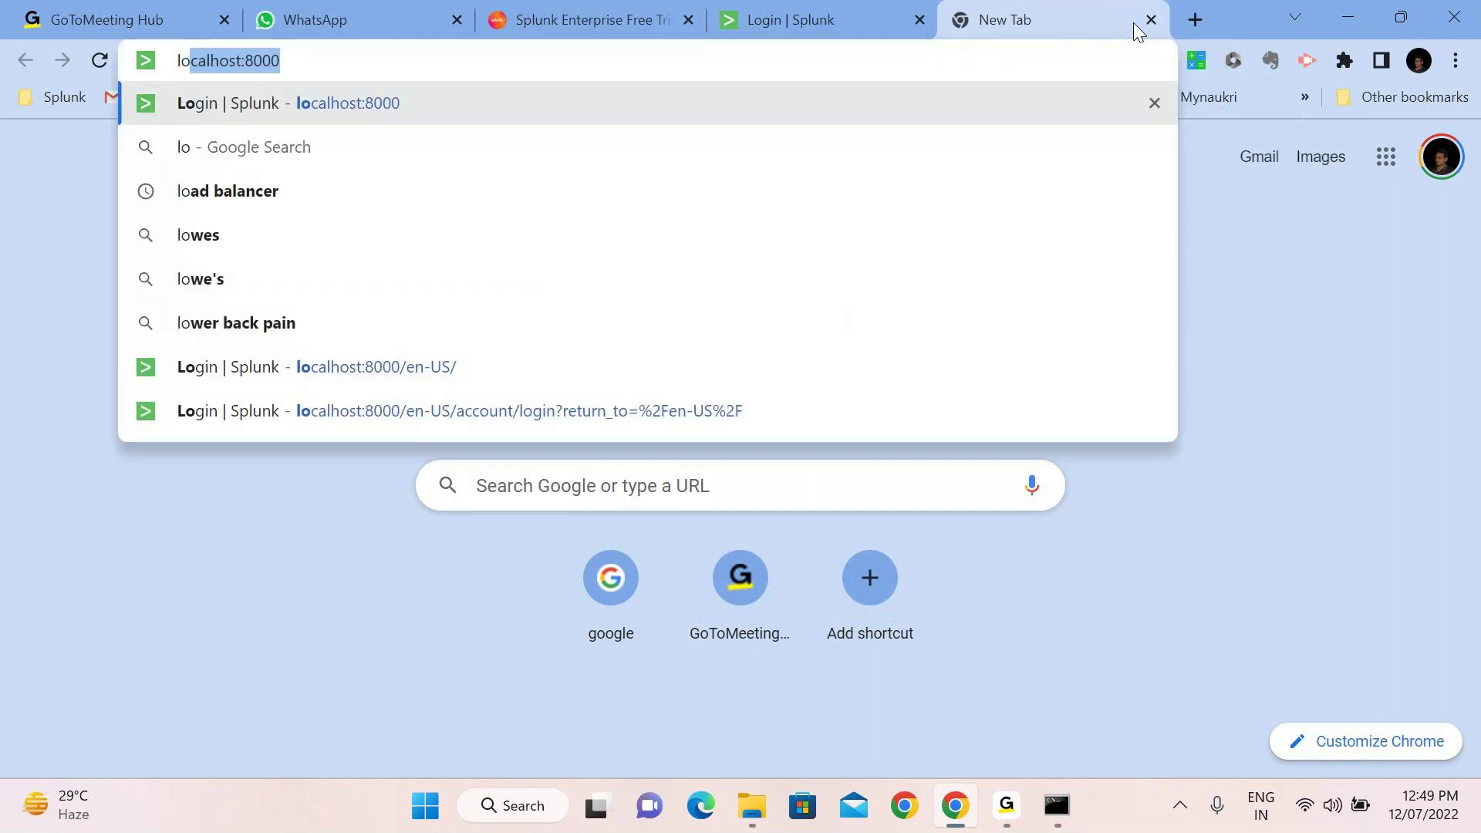
pyautogui.write('ca')
pyautogui.press('Return')
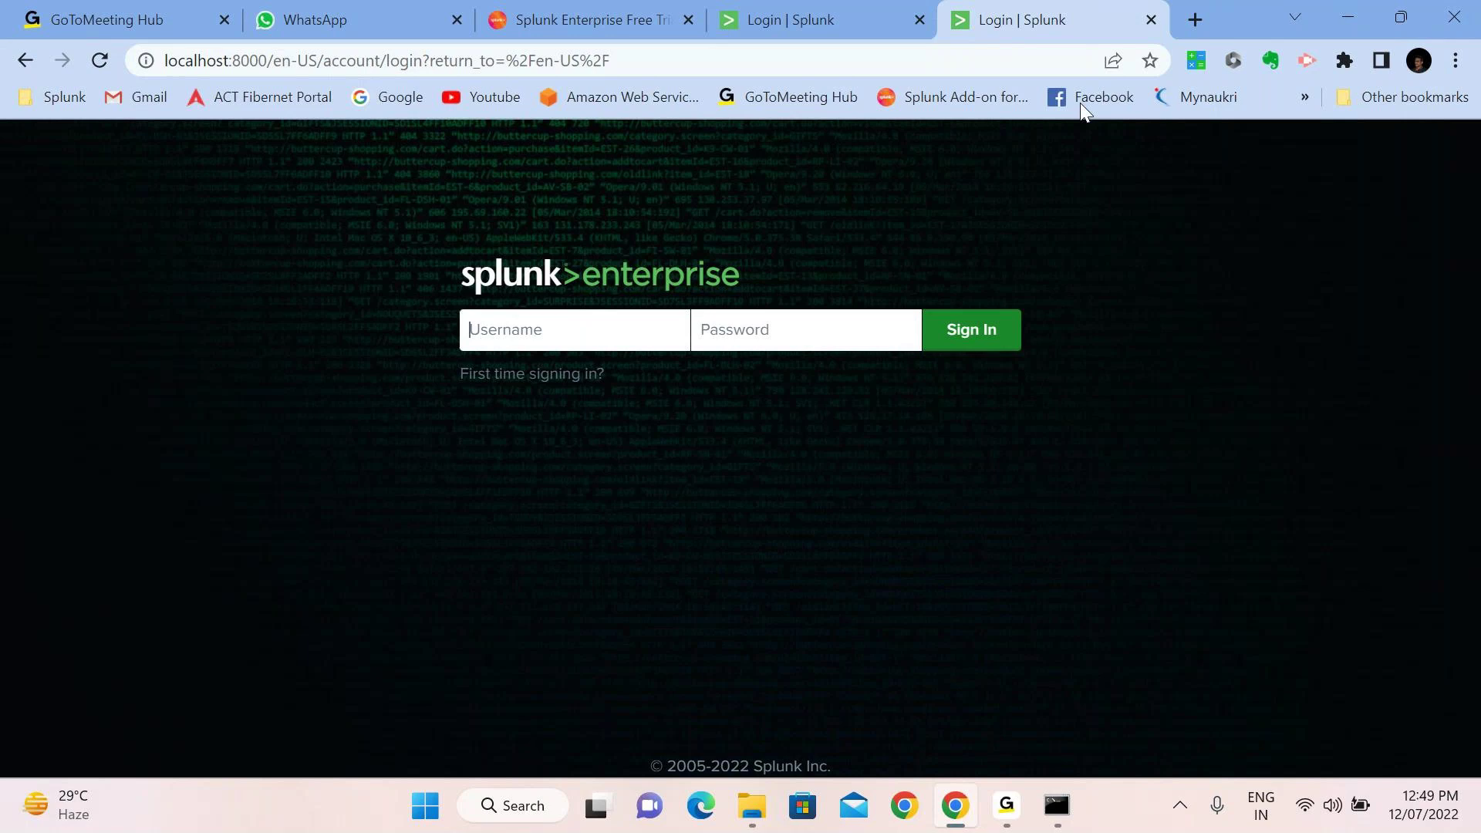
# Launch Edge, dismiss its settings prompt, and load the Splunk login page at localhost:8000
pyautogui.click(702, 808)
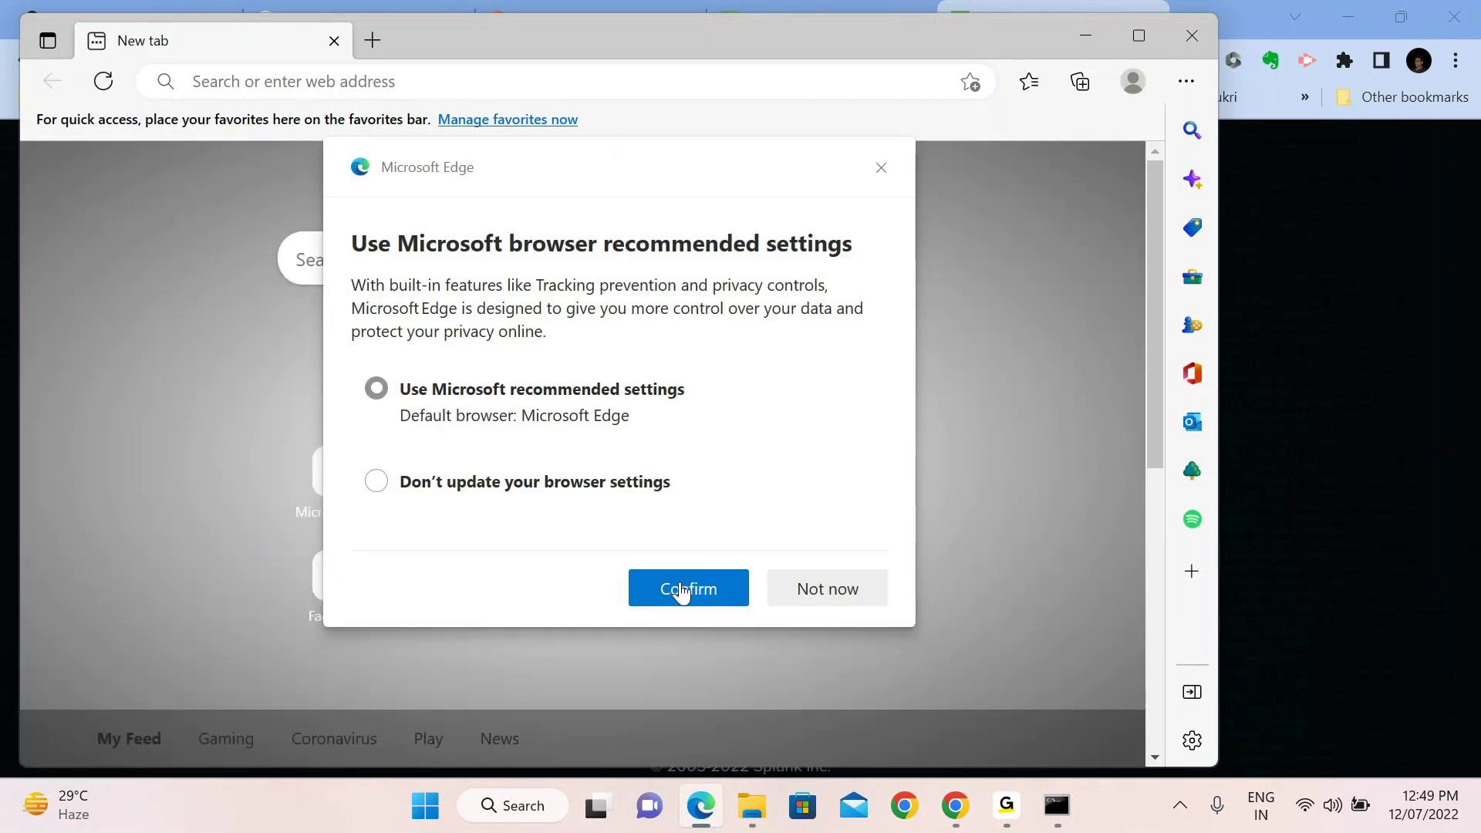
pyautogui.click(831, 600)
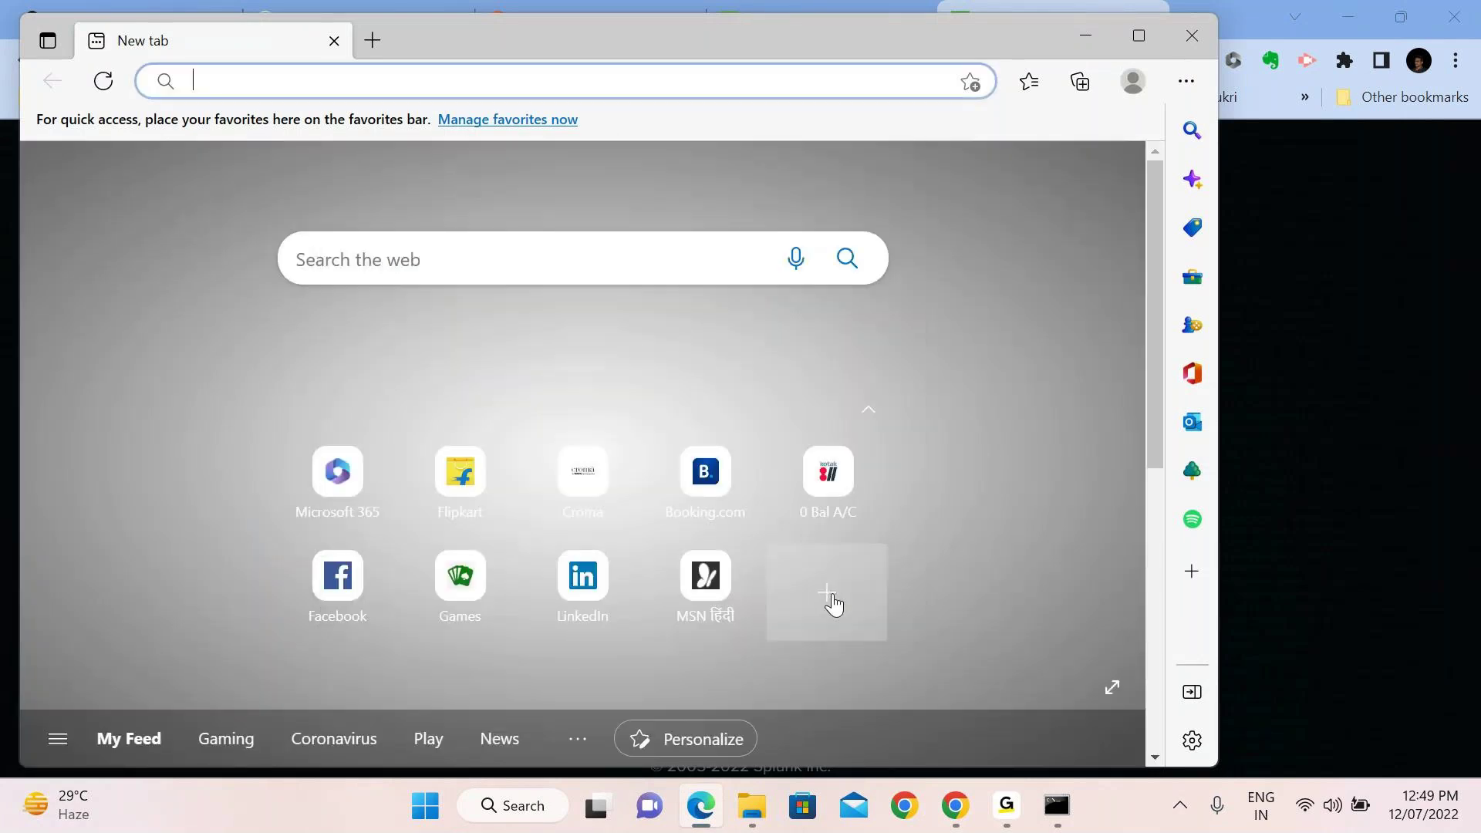
pyautogui.click(317, 87)
pyautogui.write('l')
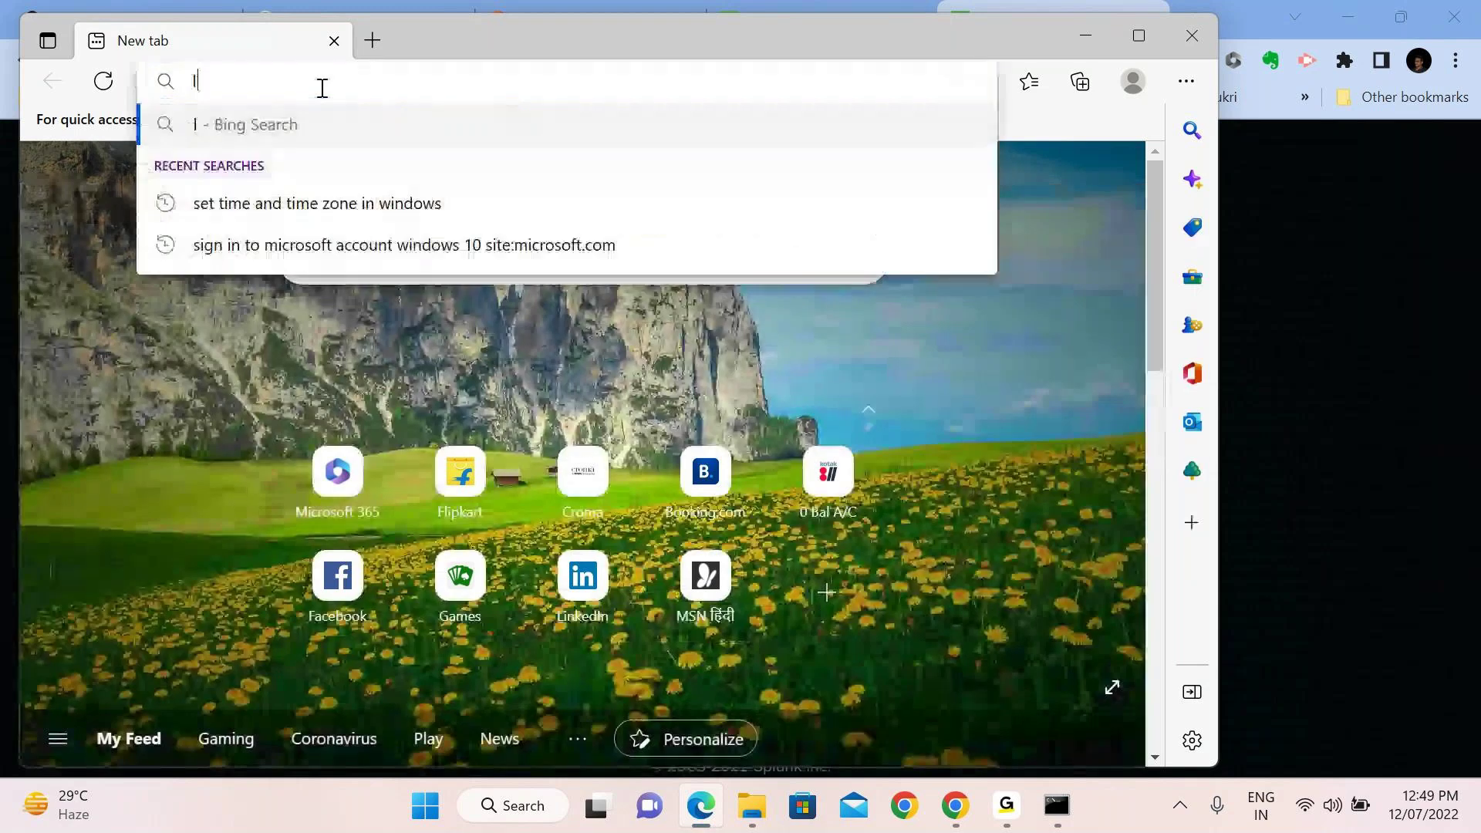
pyautogui.write('ocalho')
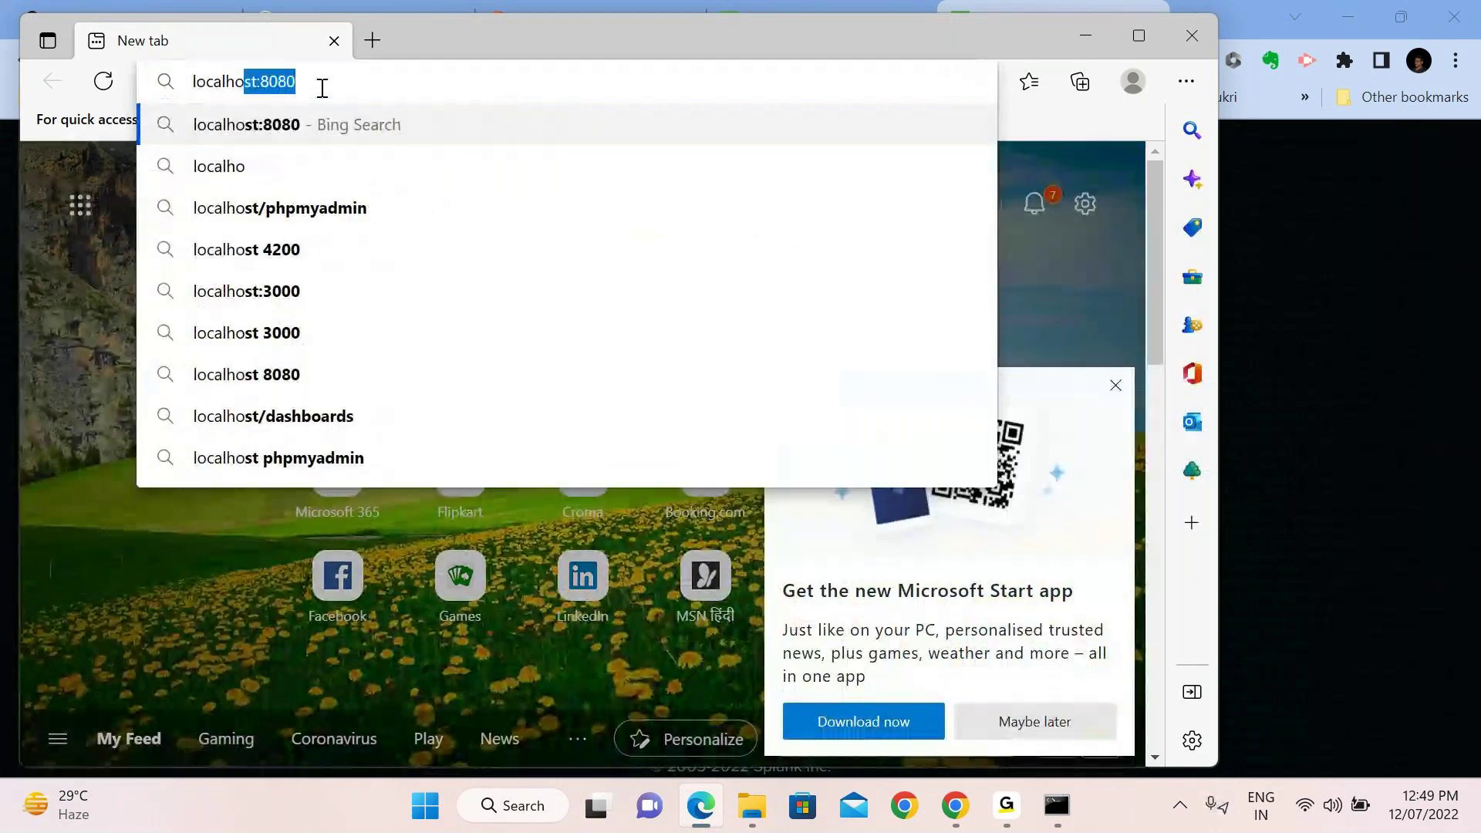
pyautogui.write('st:8000')
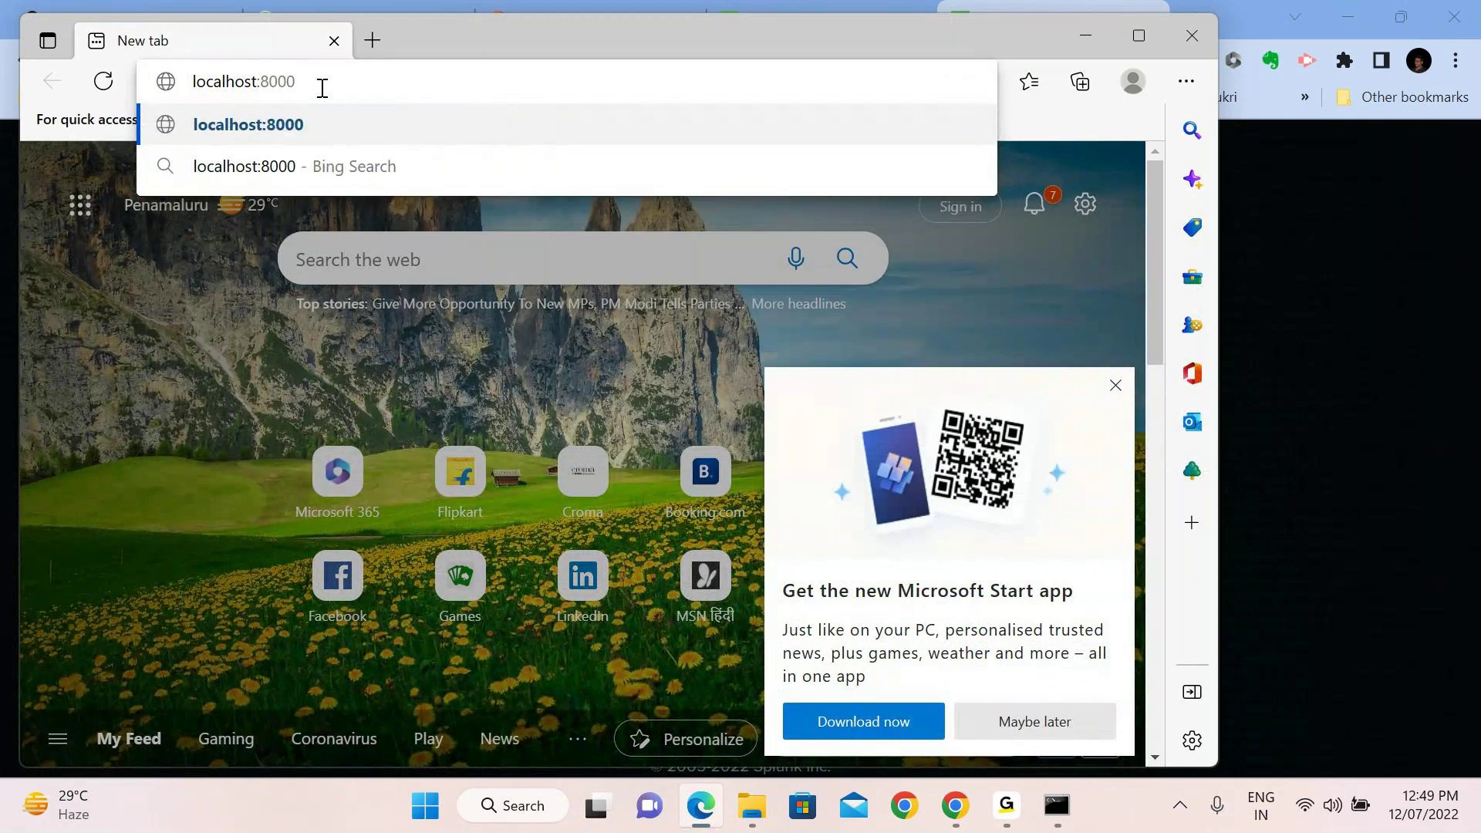
pyautogui.press('Return')
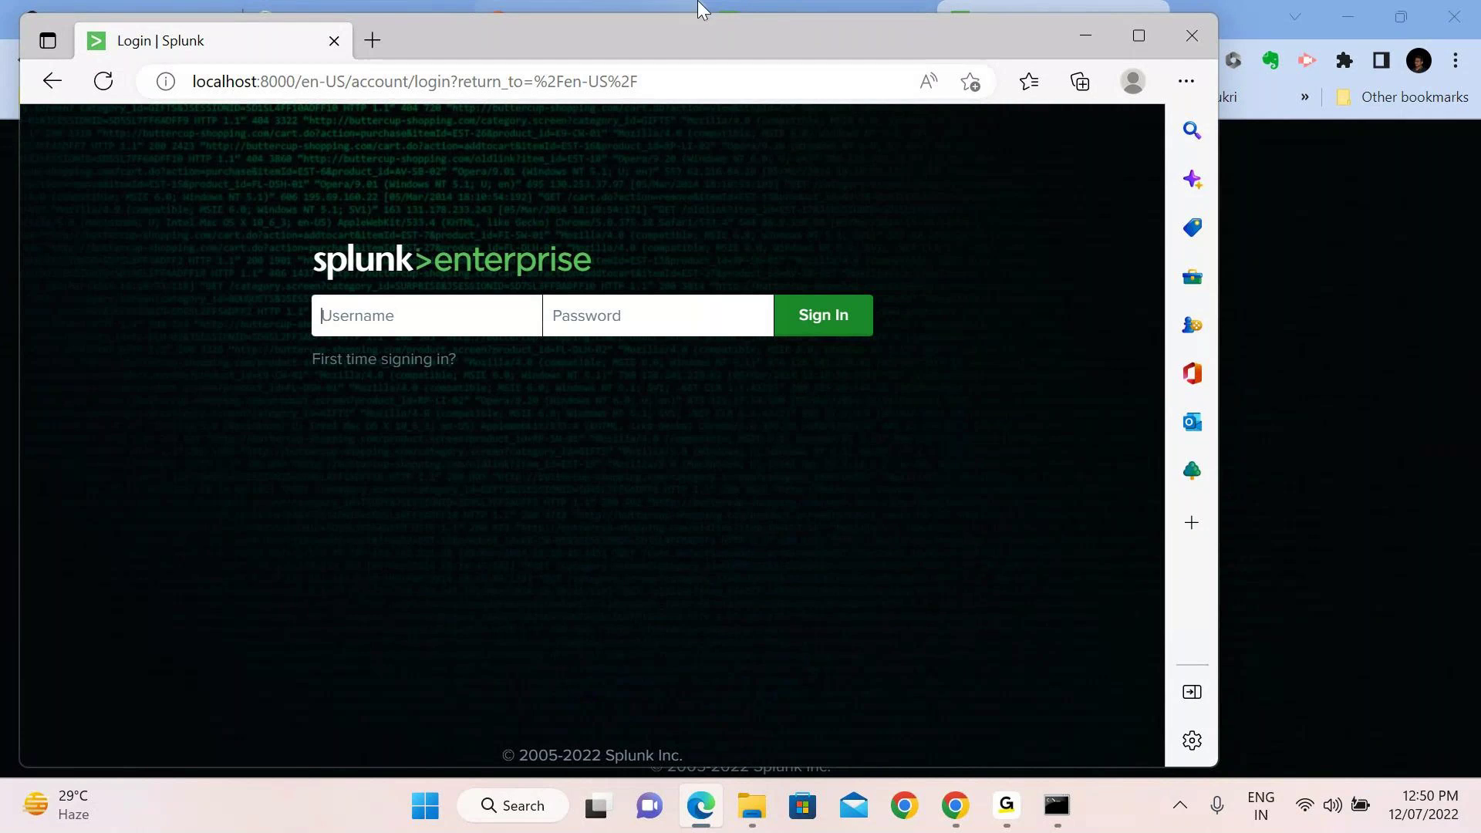
# Close Edge and look through Chrome's download, 172.20.10.7 and localhost login tabs
pyautogui.click(1209, 48)
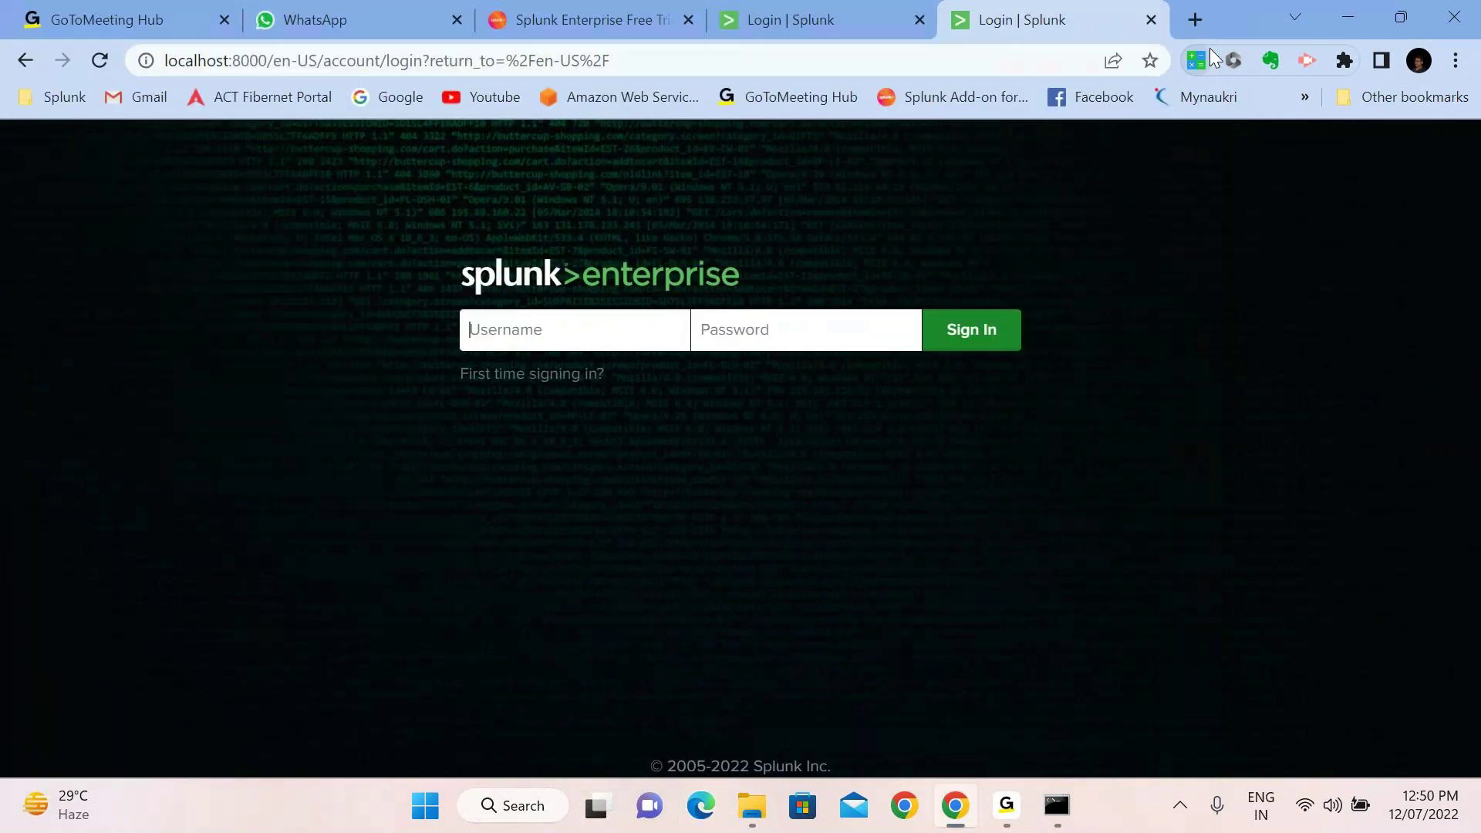
pyautogui.click(536, 10)
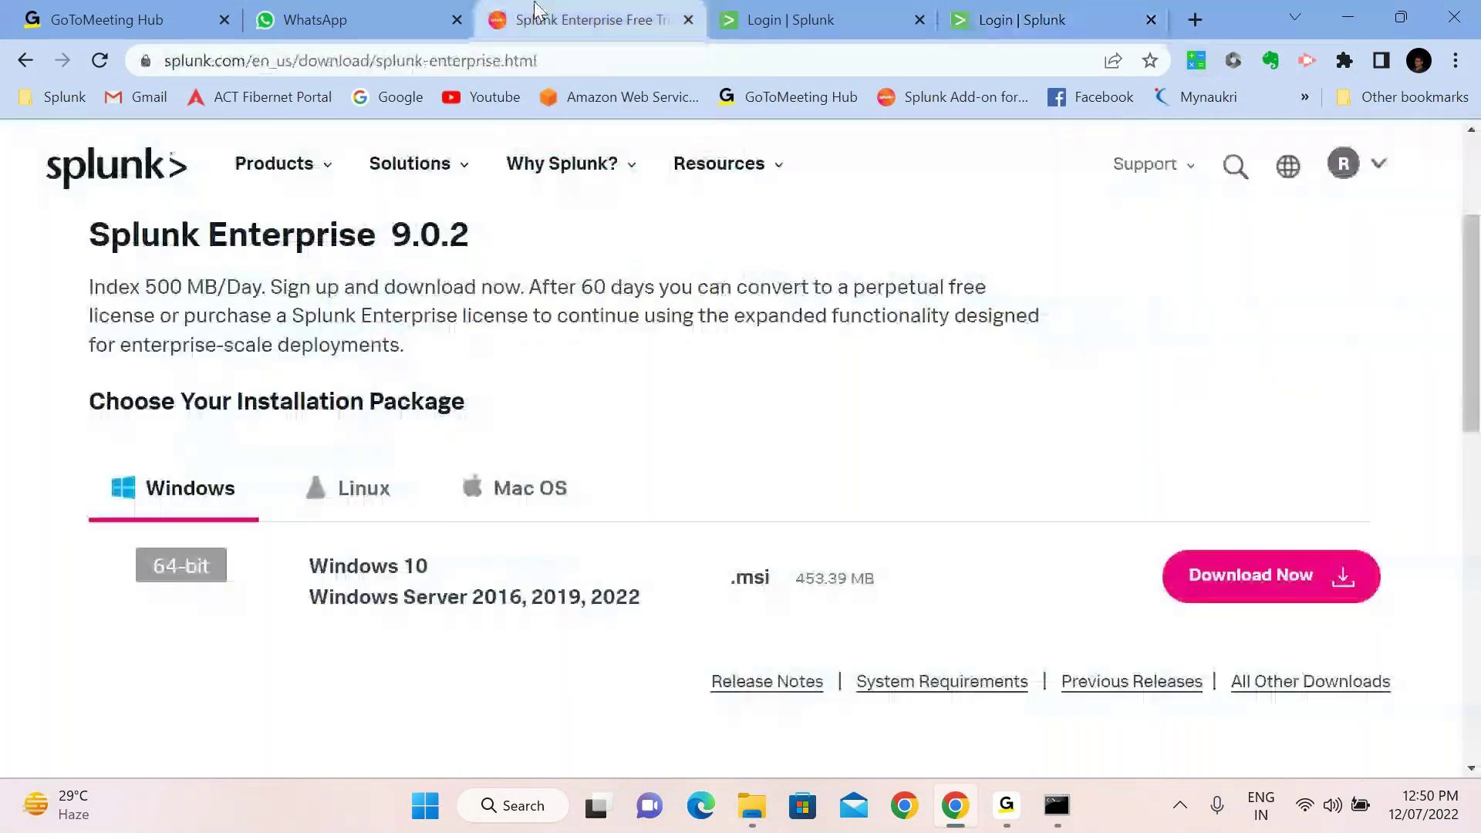
pyautogui.click(820, 21)
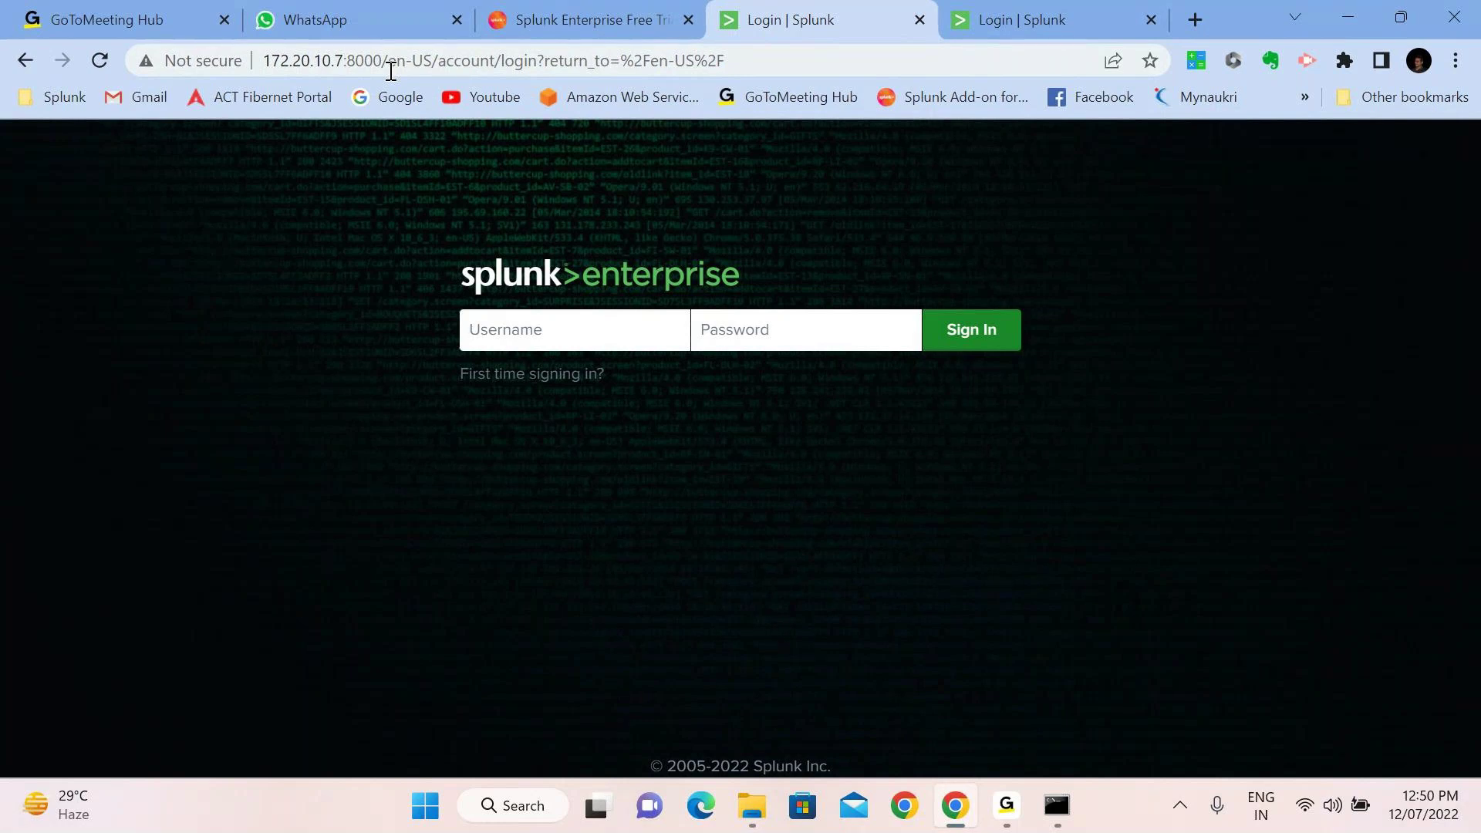
pyautogui.click(1091, 15)
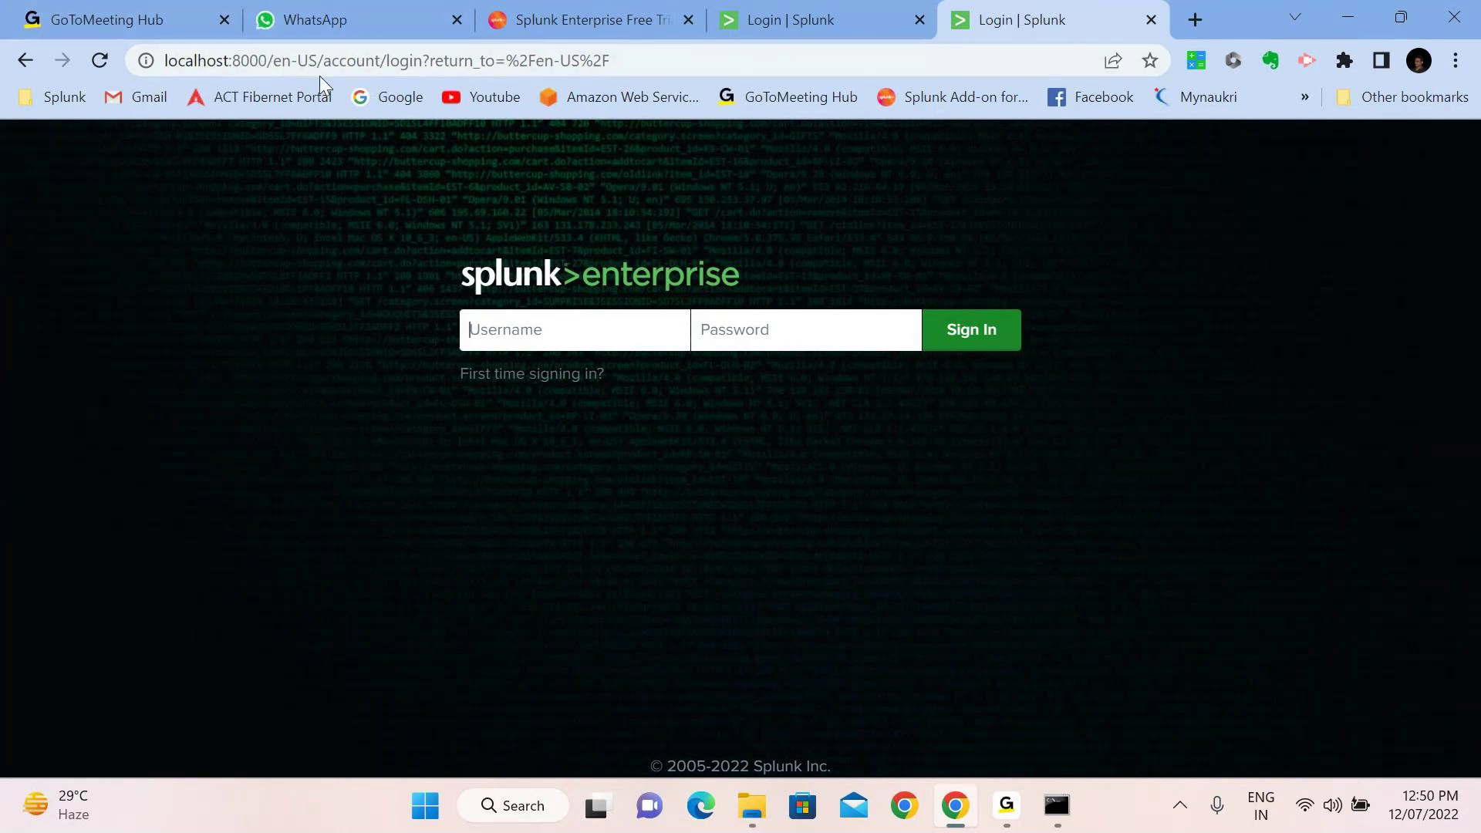
# Load the Splunk login page at 127.0.0.1:8000 in a new tab, then return to 172.20.10.7
pyautogui.click(1201, 12)
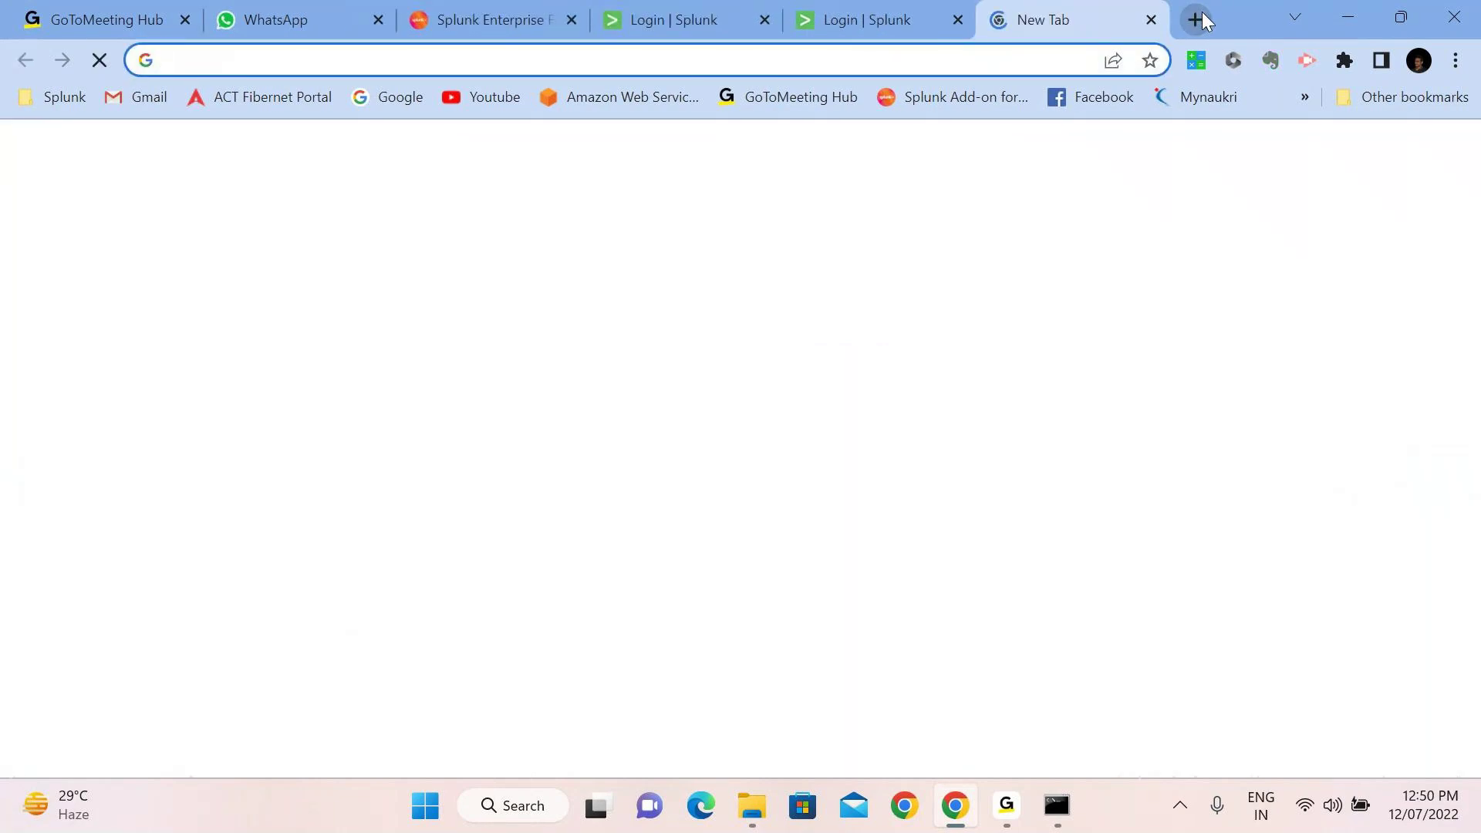
pyautogui.write('127.0.0.1:8000')
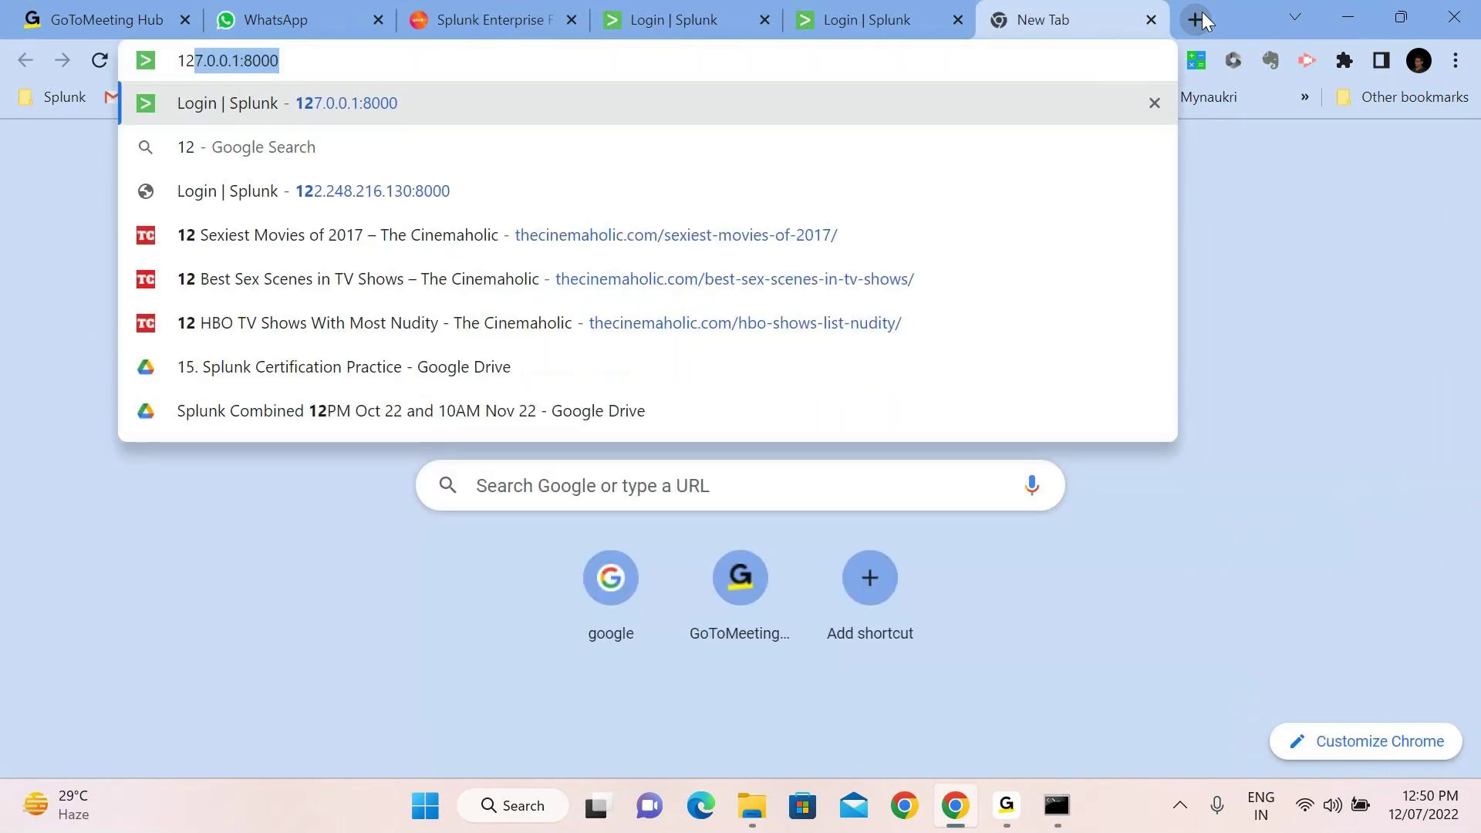
pyautogui.press('Return')
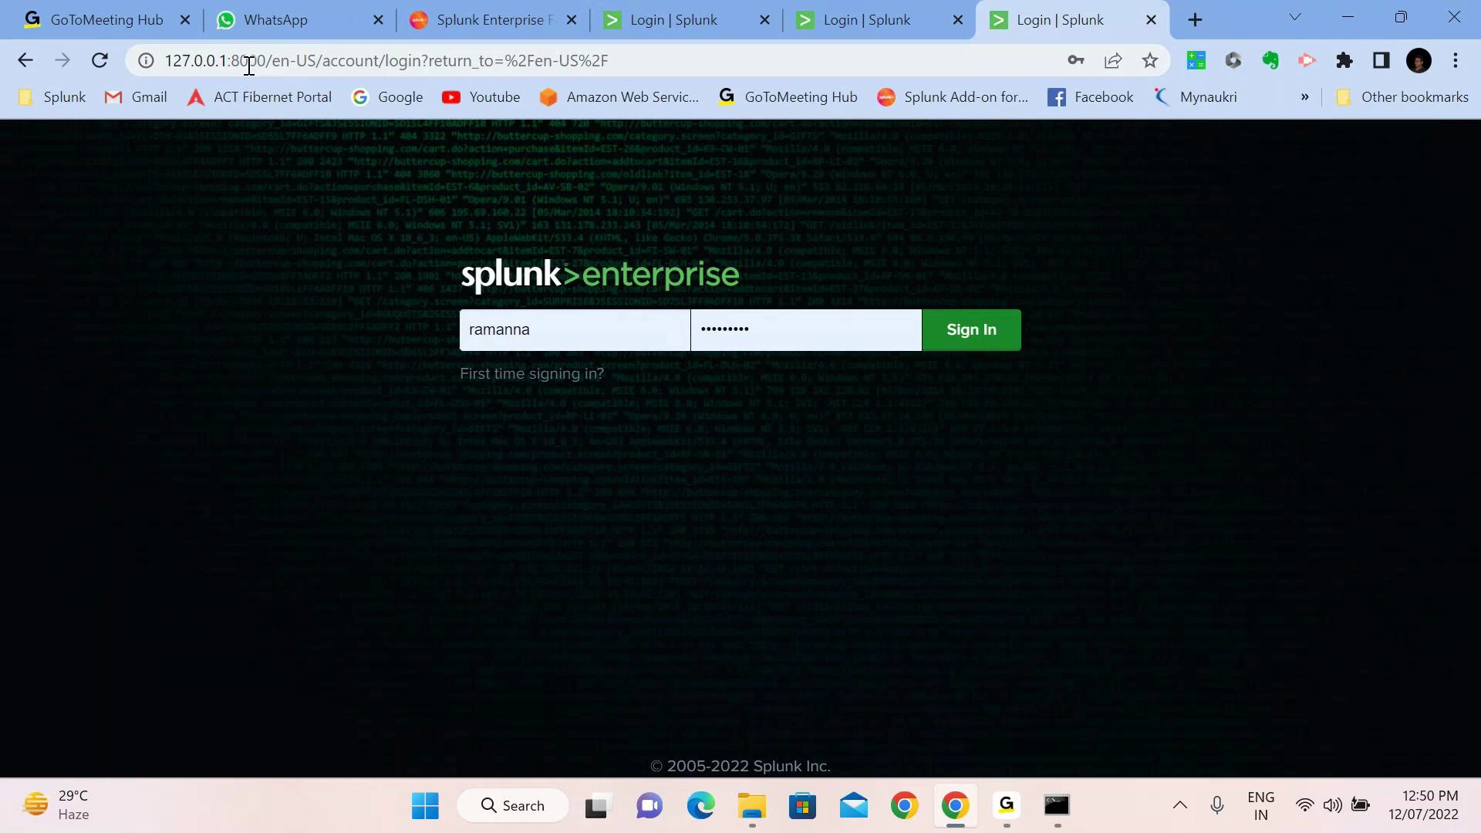
pyautogui.click(720, 19)
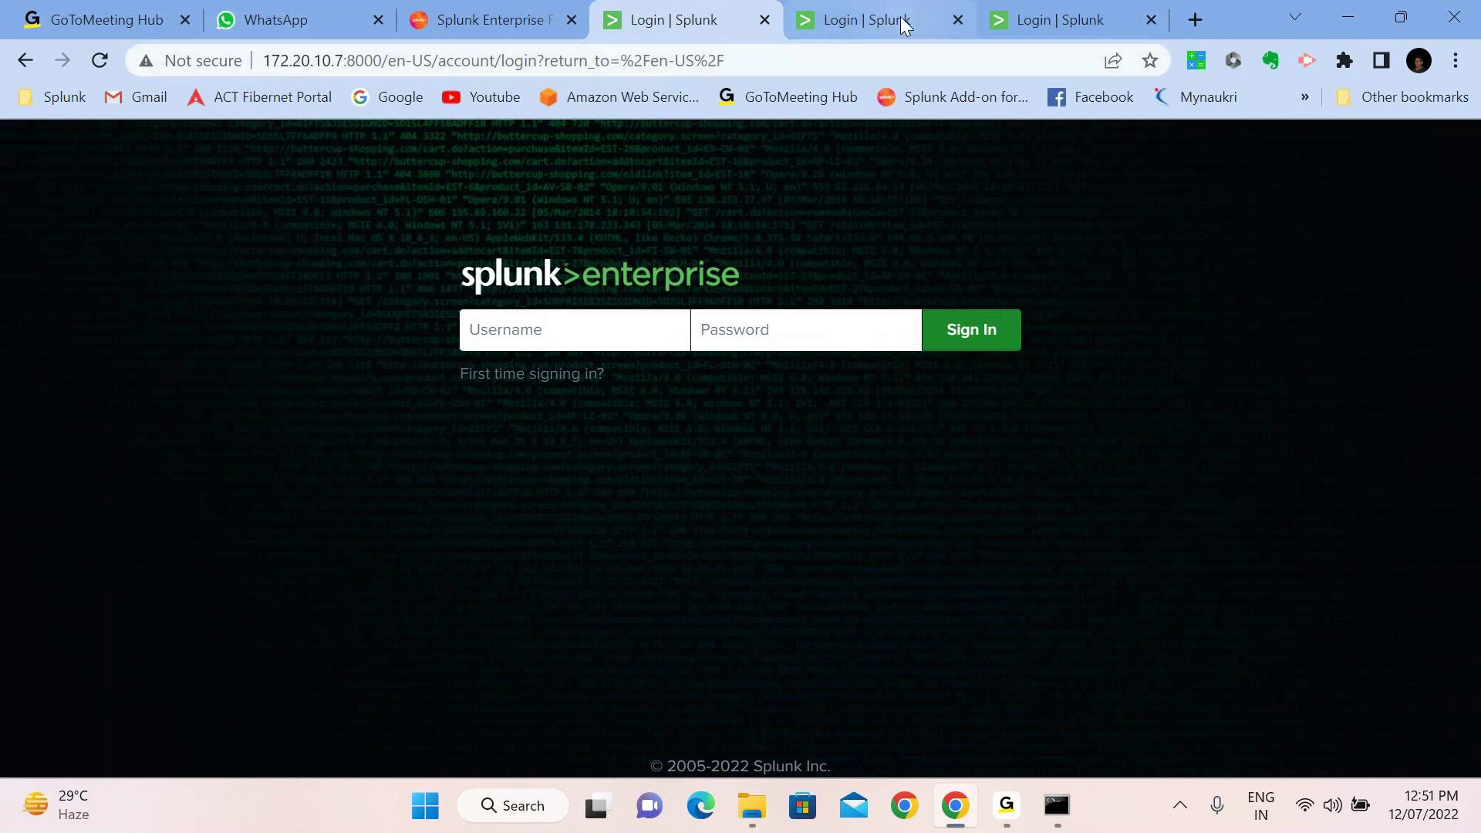
# Restore the Chrome window to a smaller size and briefly open an empty tab
pyautogui.moveTo(904, 24)
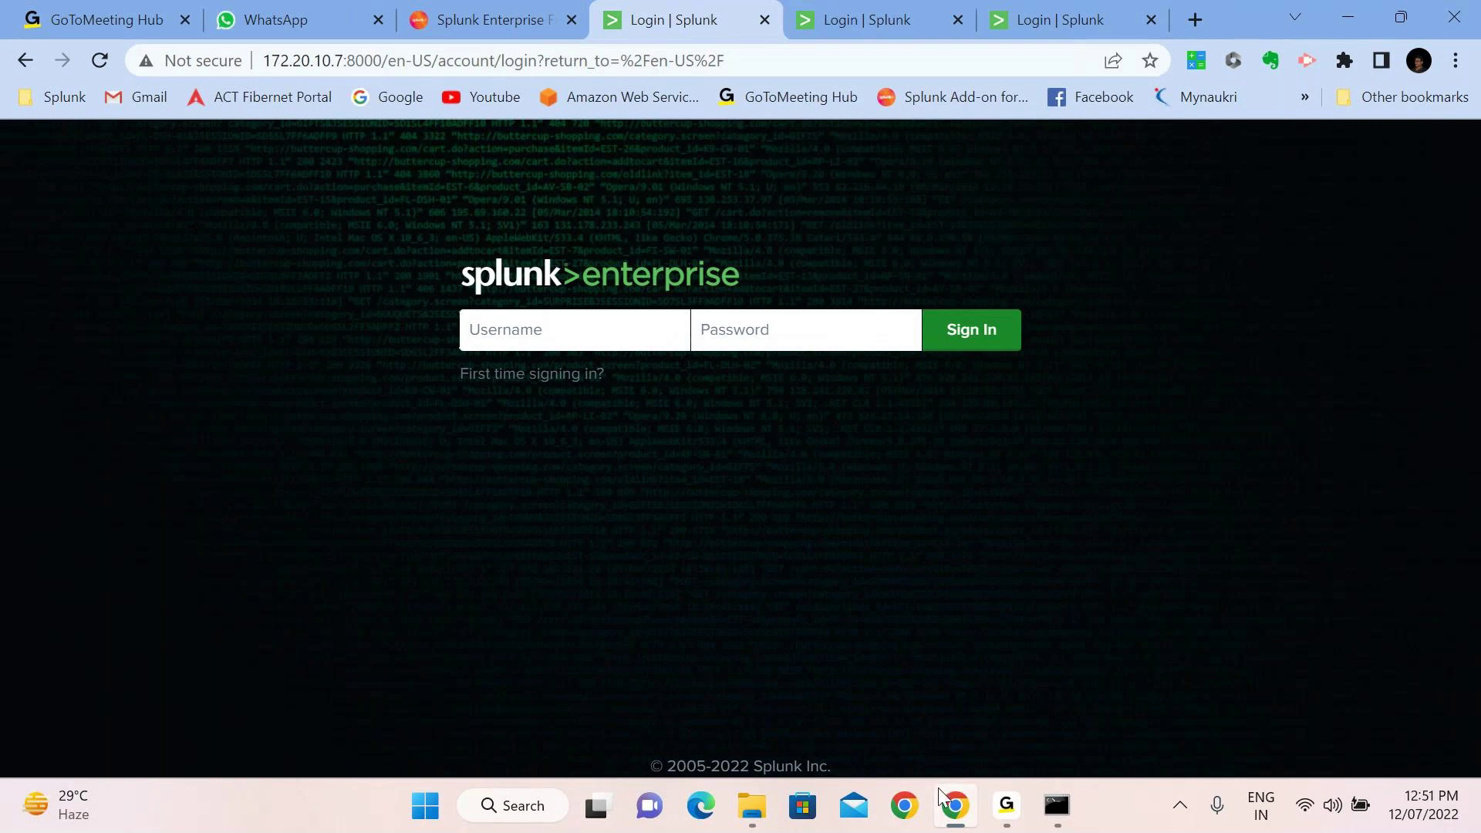
pyautogui.press('super+Down')
pyautogui.click(968, 816)
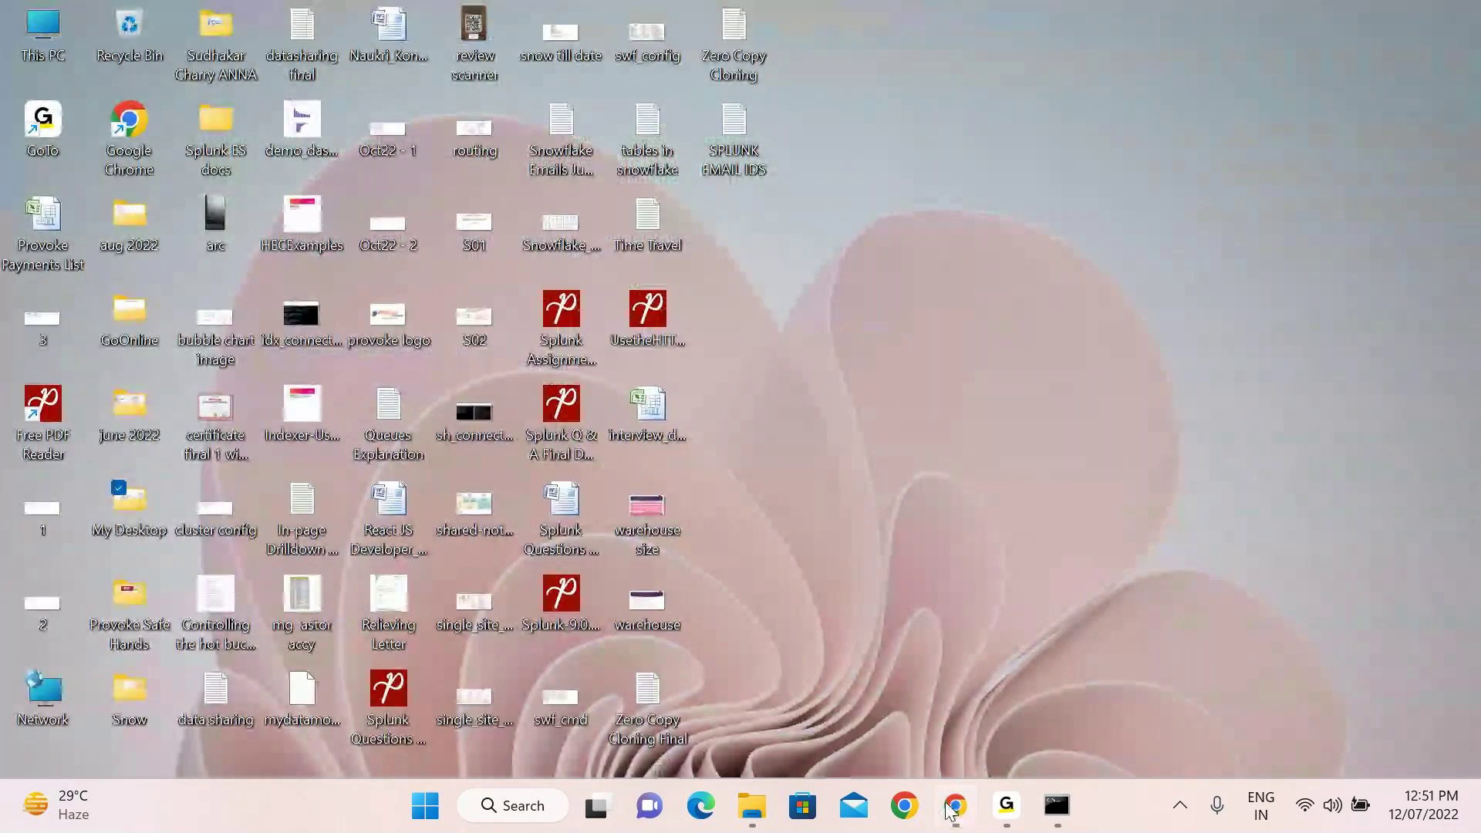
pyautogui.click(968, 816)
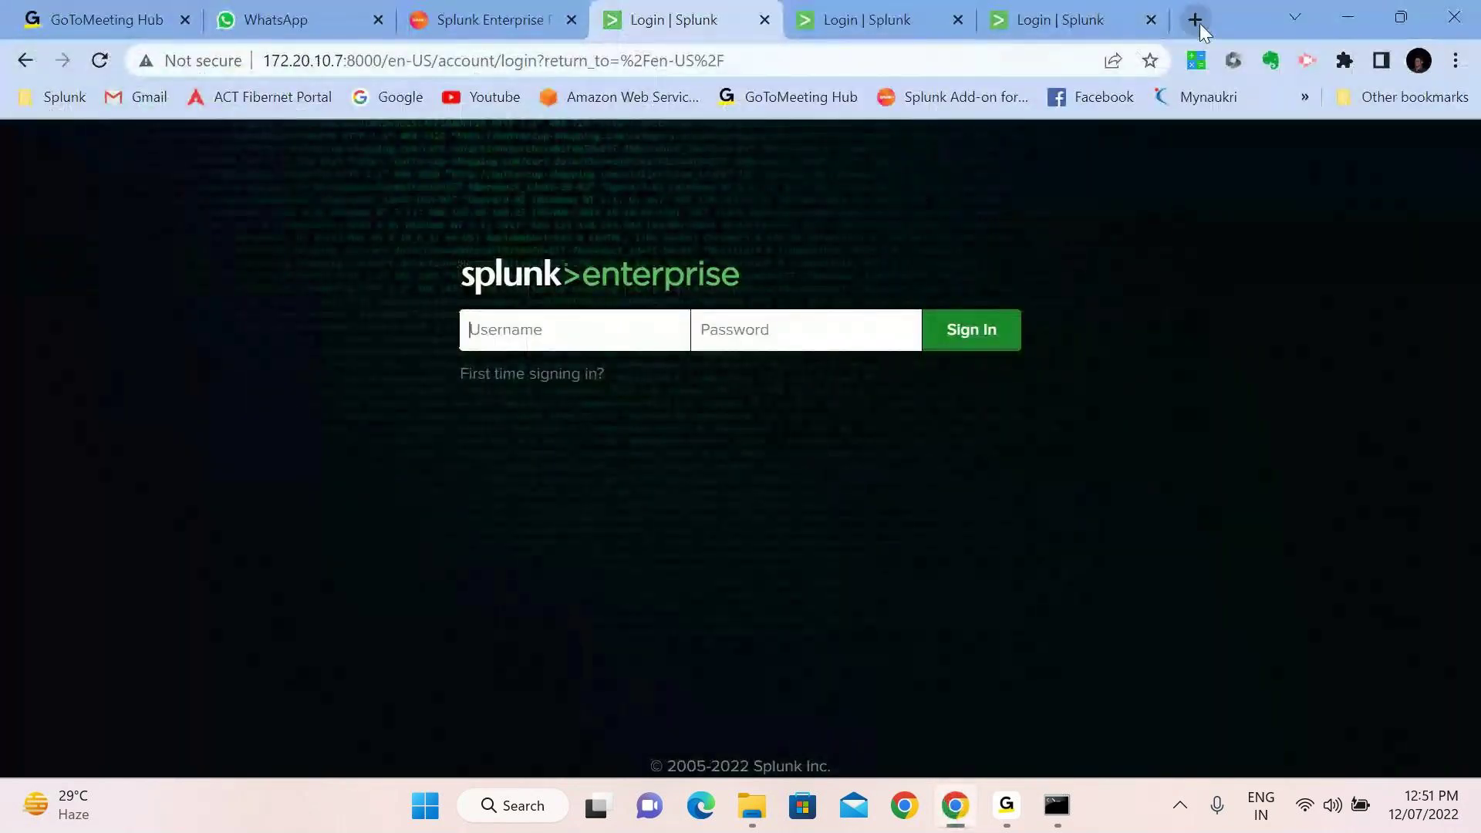
pyautogui.click(1197, 21)
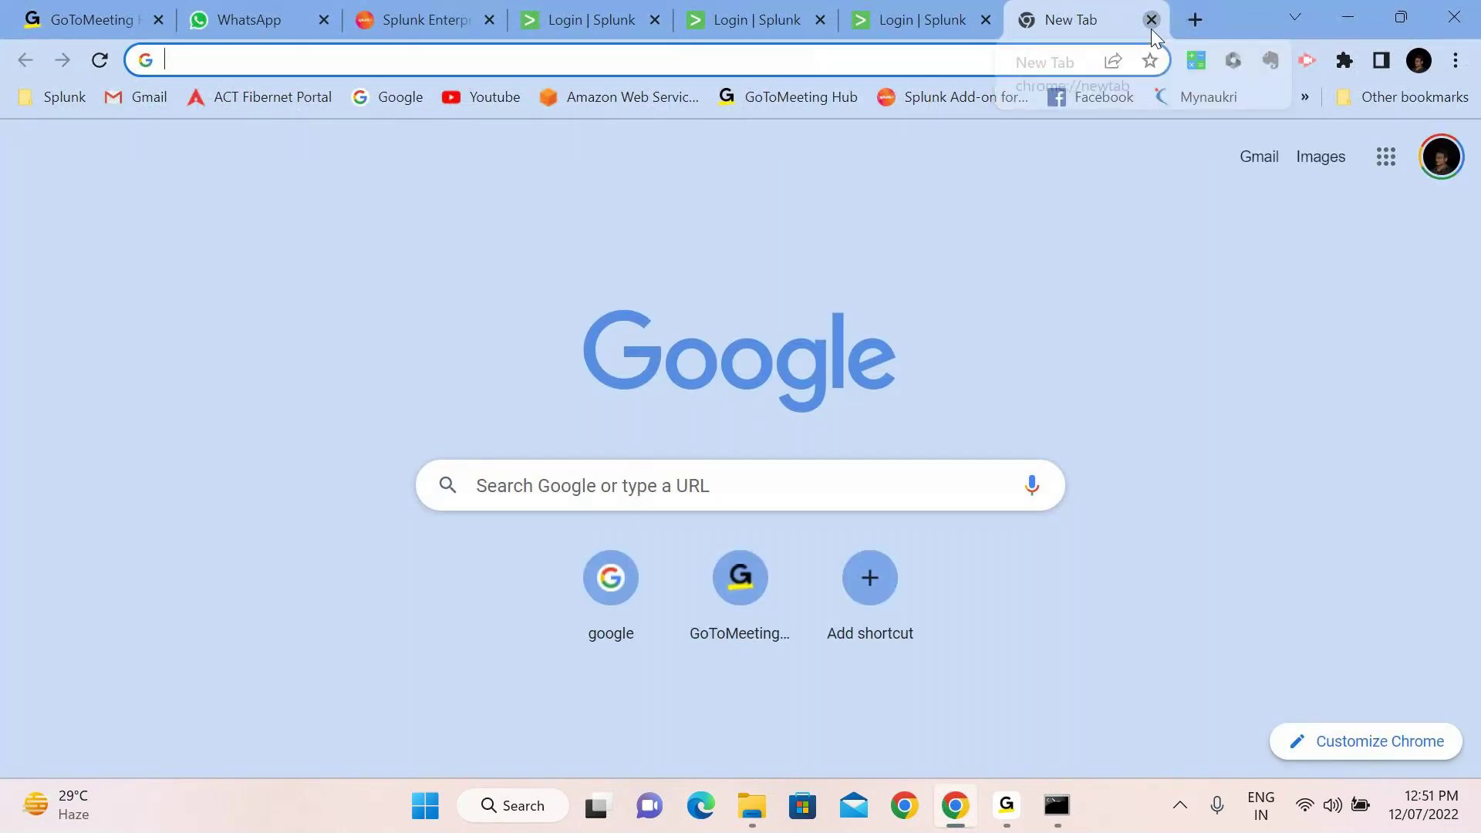
pyautogui.click(1150, 28)
# Look over the Splunk Enterprise download page, then return to the 172.20.10.7:8000 sign-in tab
pyautogui.click(471, 19)
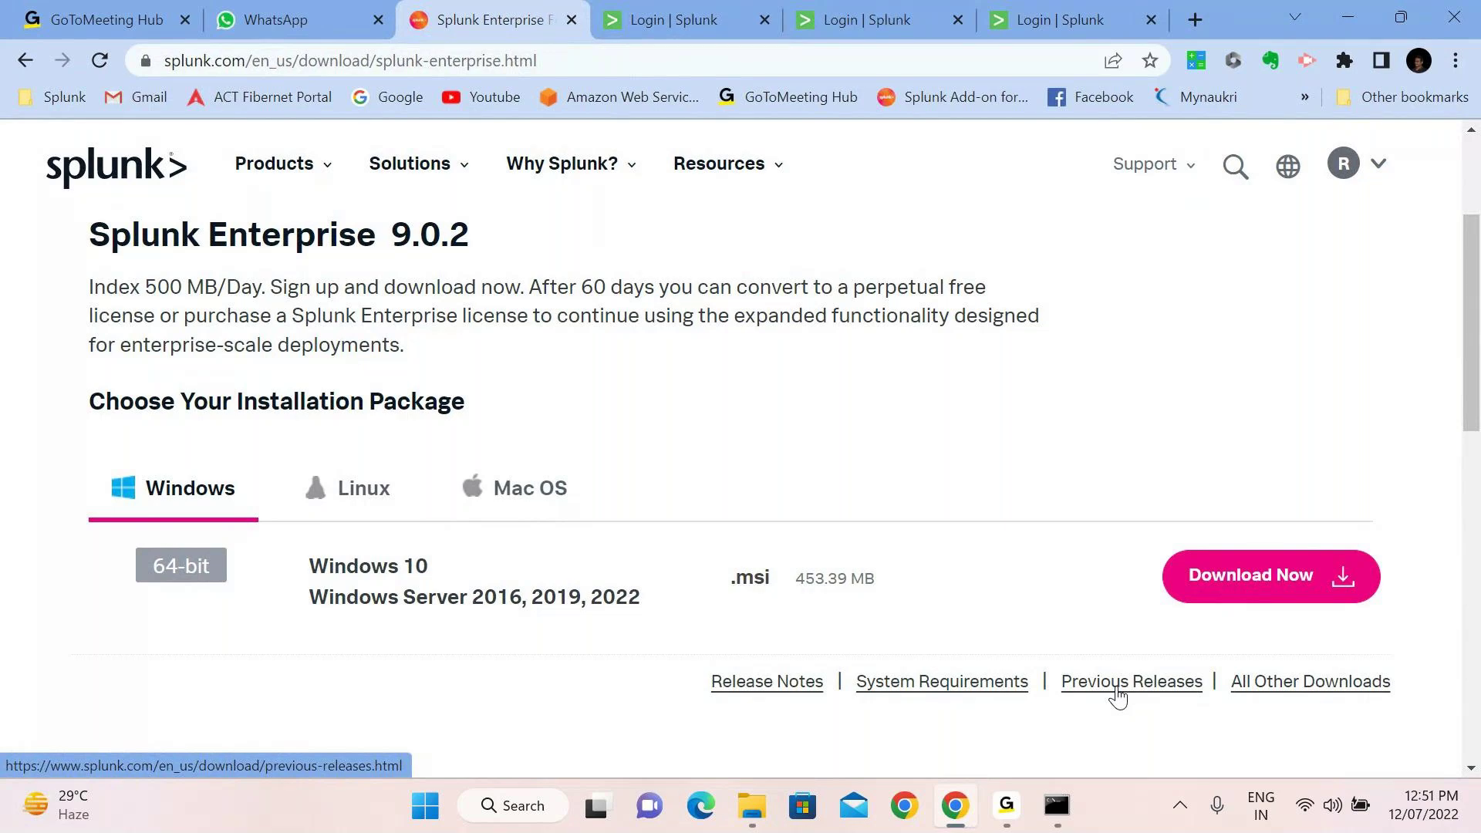
pyautogui.scroll(3, 728, 357)
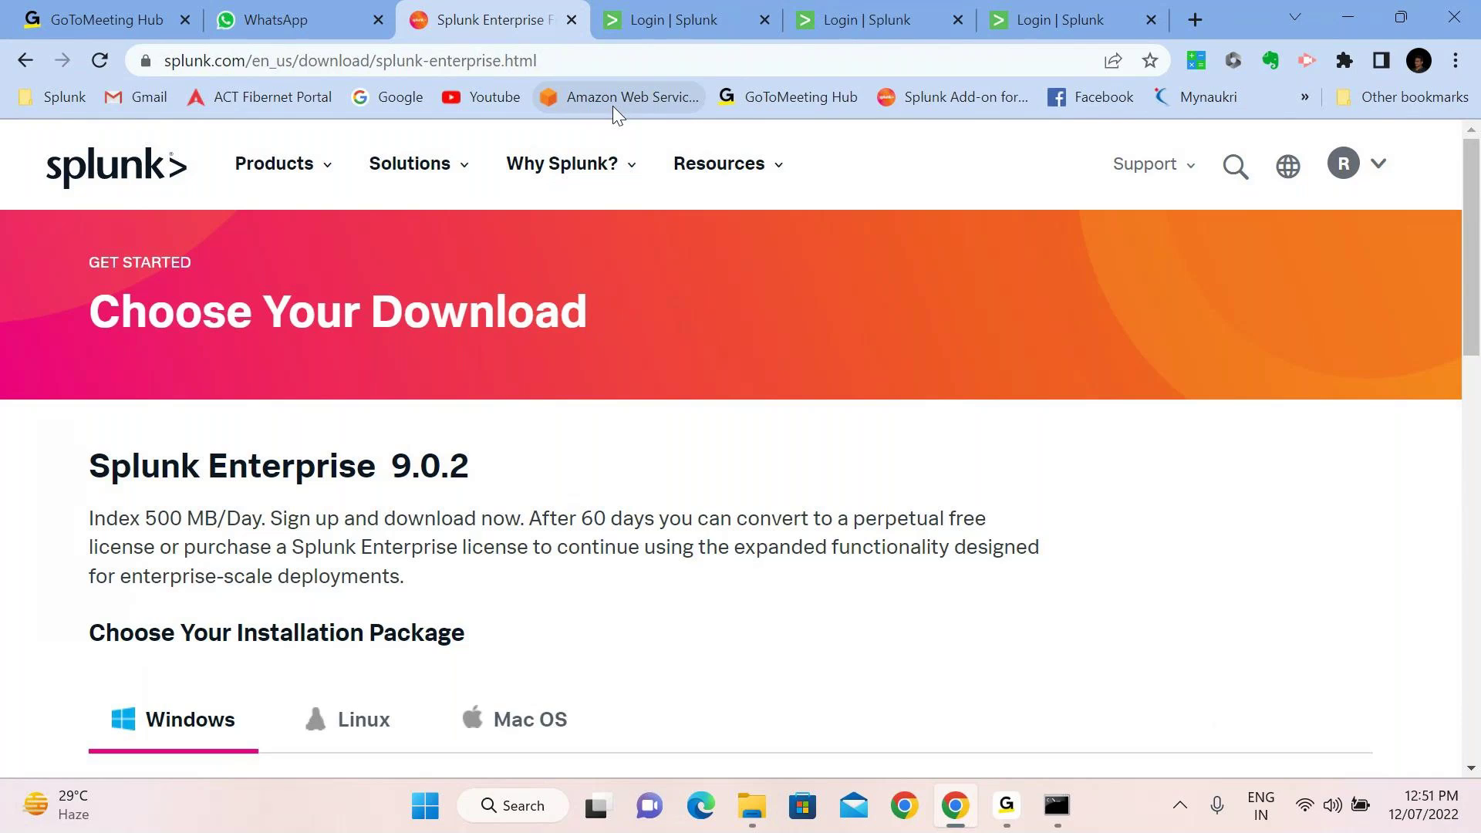
pyautogui.moveTo(719, 164)
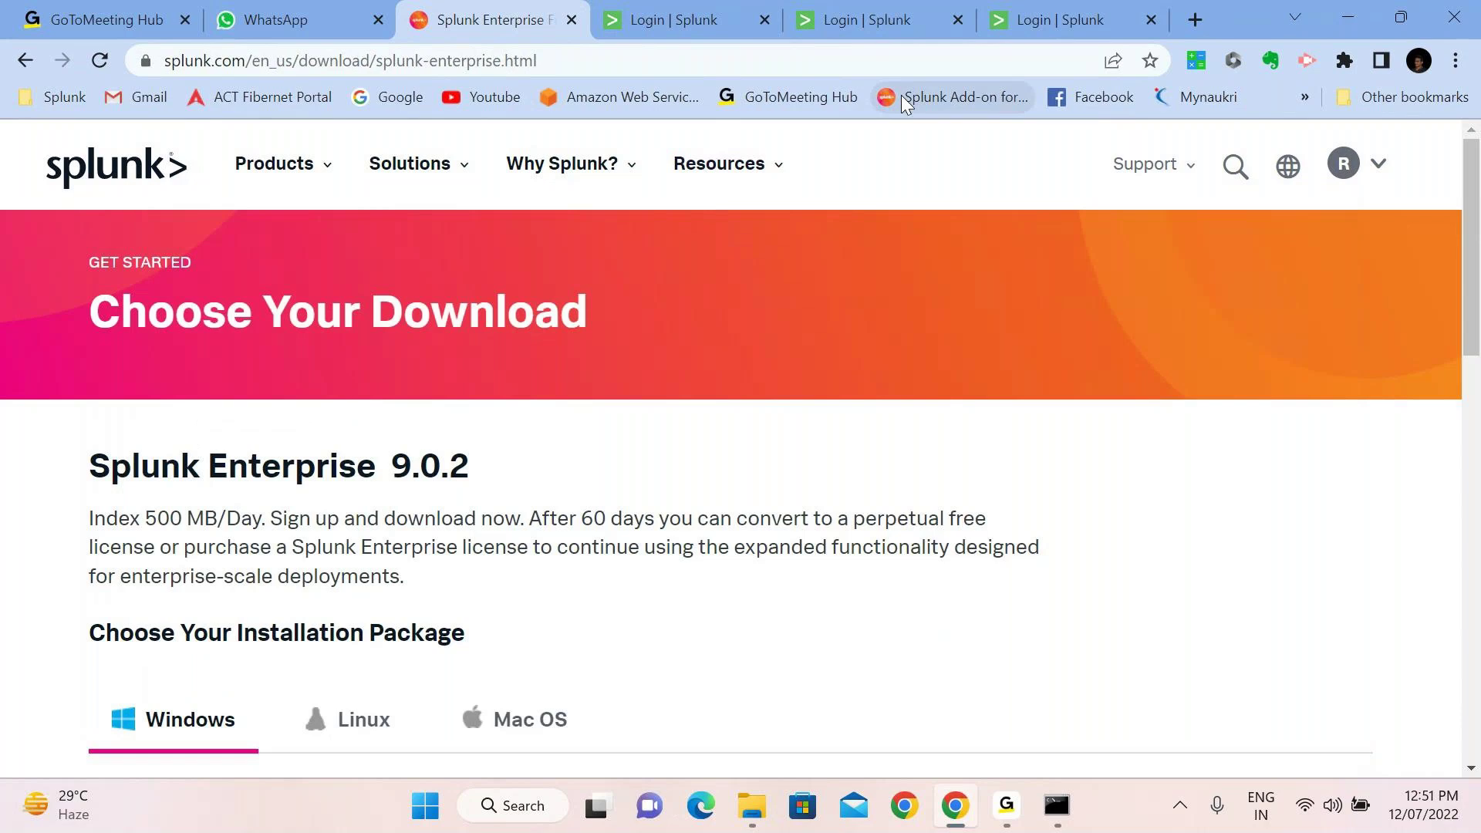
pyautogui.click(754, 10)
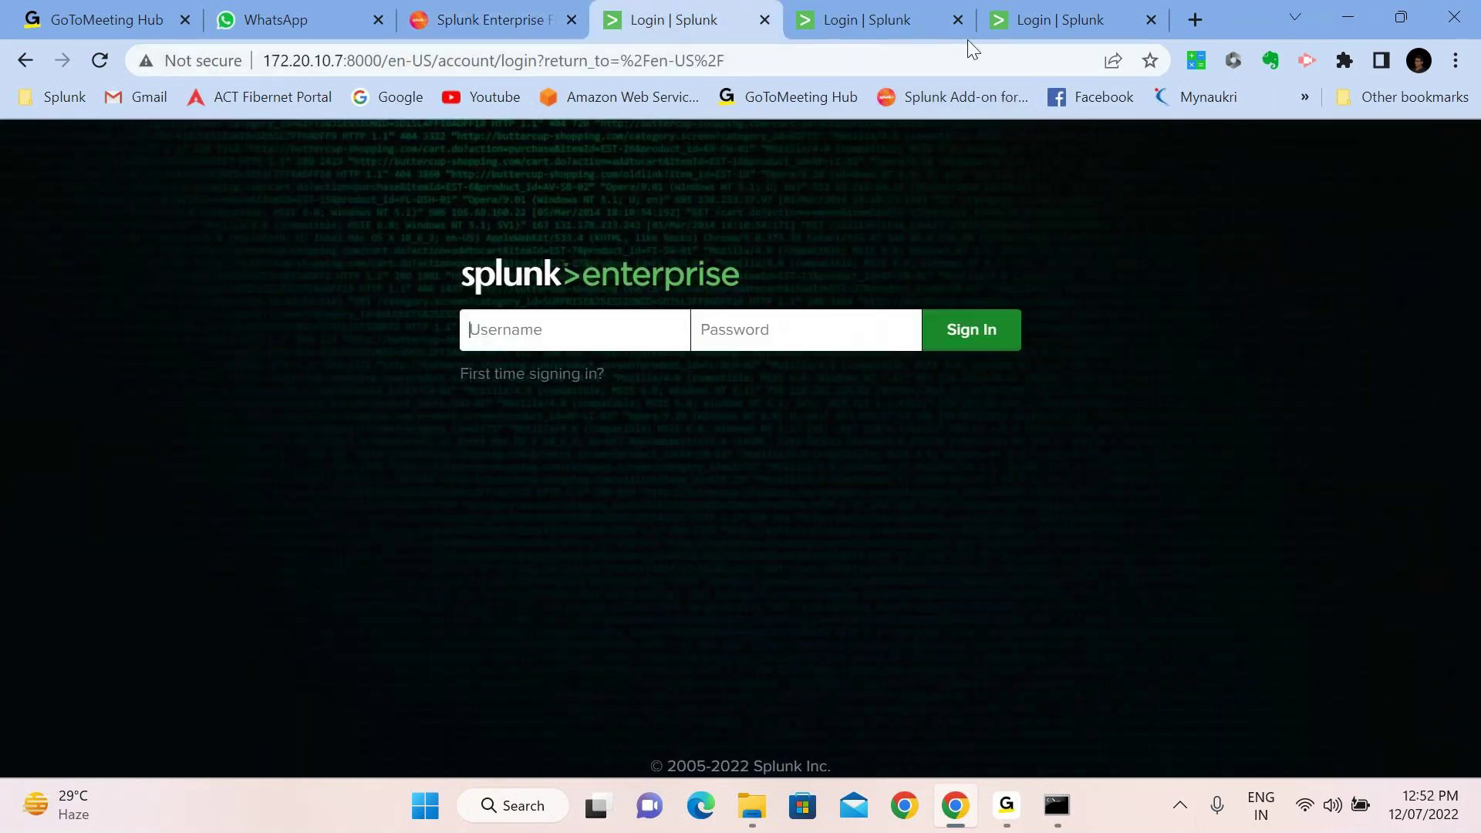
# Close the extra login tabs and sign in as the administrator without saving the password
pyautogui.click(957, 19)
pyautogui.click(957, 20)
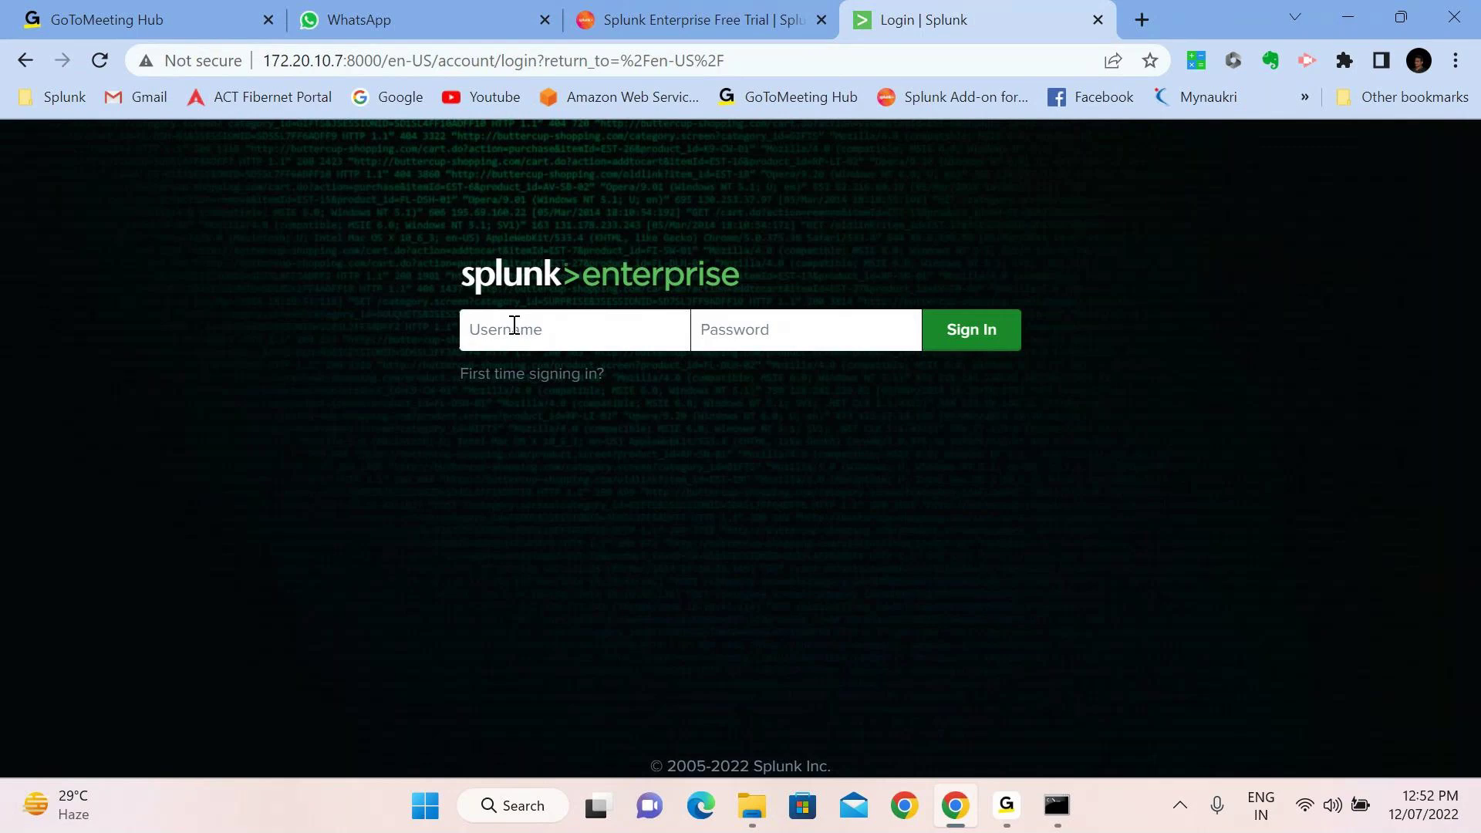
pyautogui.write('admin')
pyautogui.press('Tab')
pyautogui.write('••••••••')
pyautogui.press('Return')
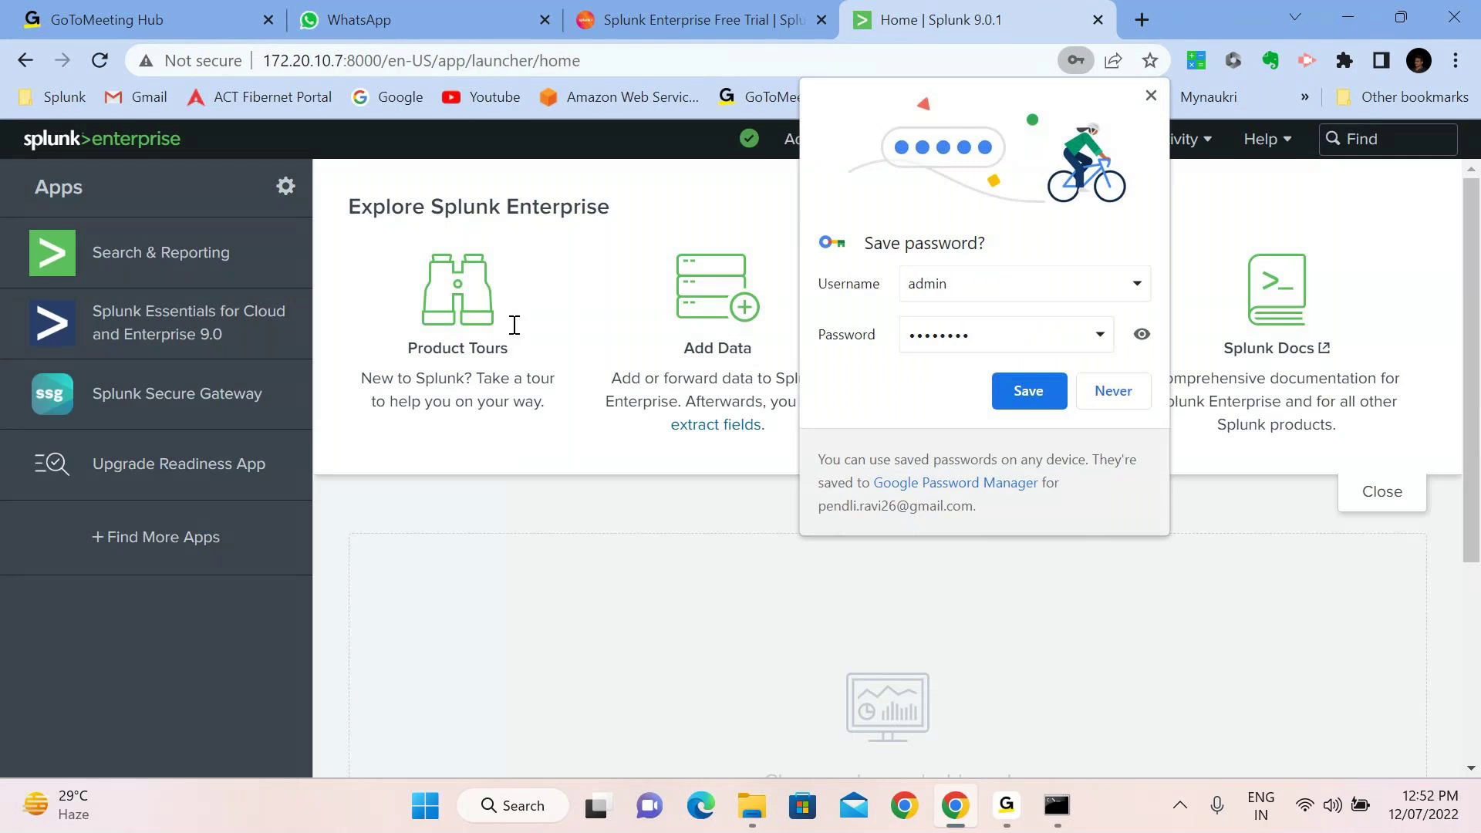
pyautogui.click(1113, 393)
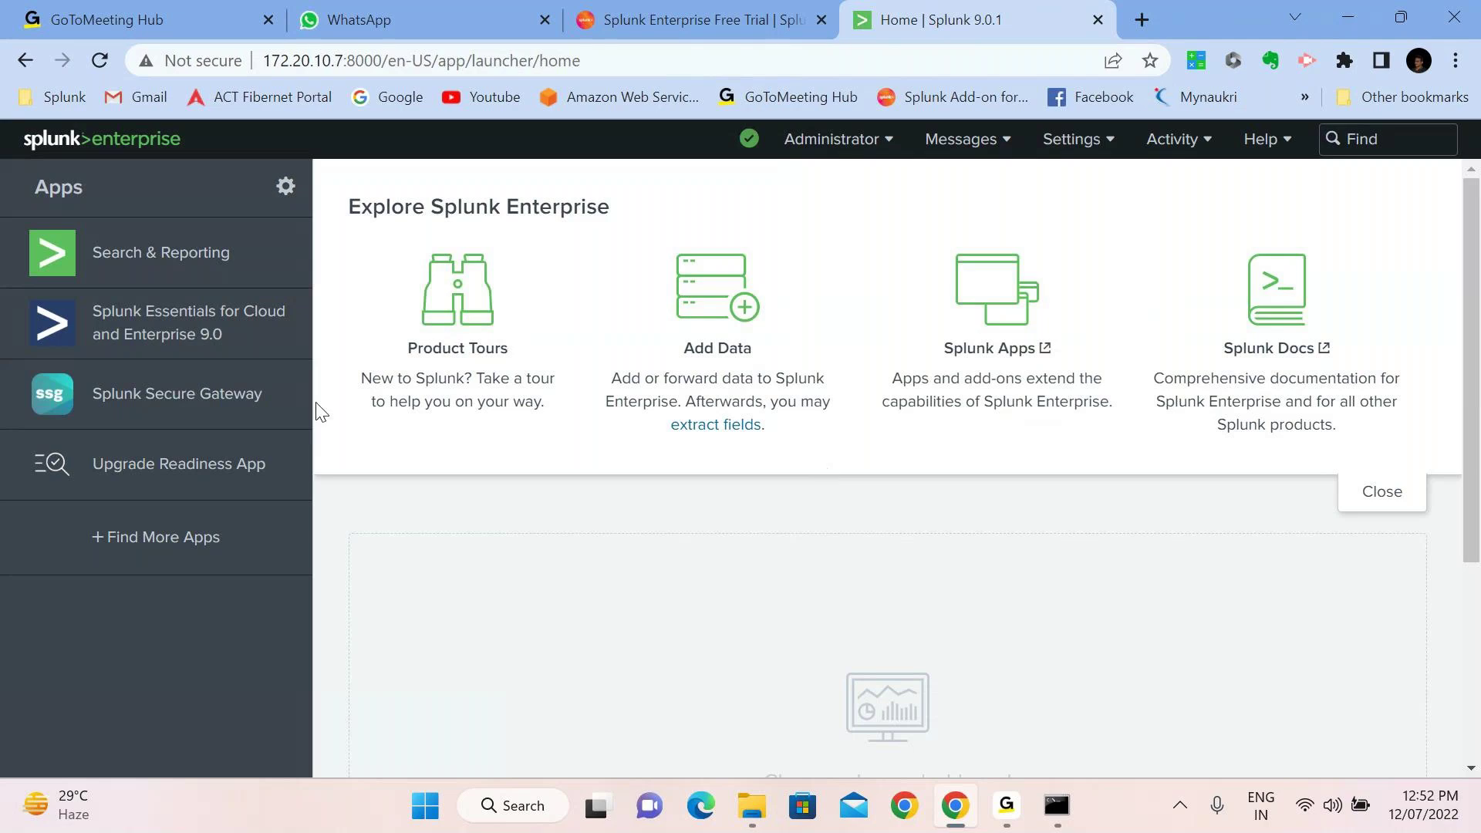
# Reload Splunk Home and open Find More Apps, listing 1976 apps sorted by newest
pyautogui.click(66, 151)
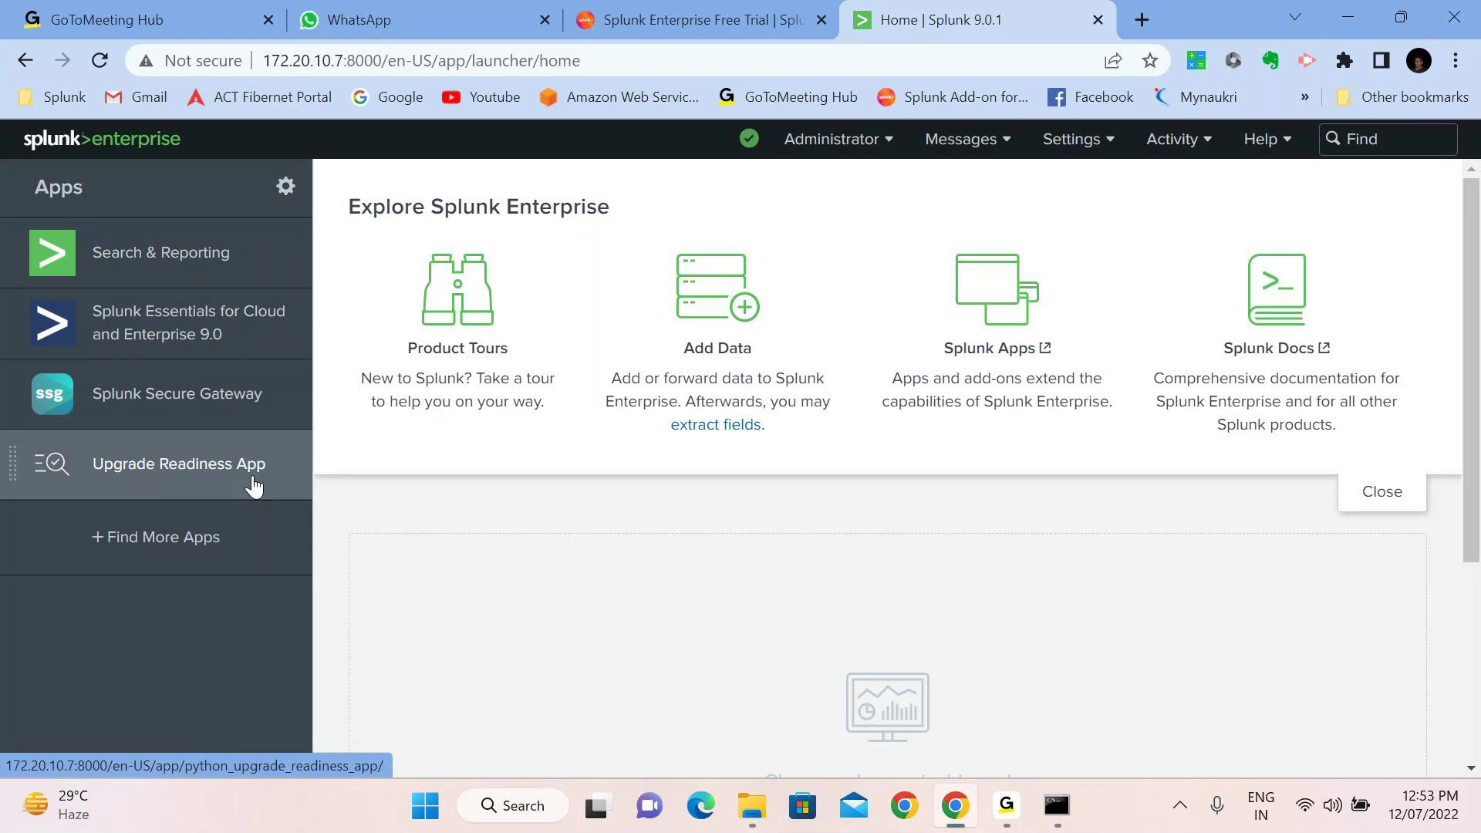
pyautogui.click(128, 557)
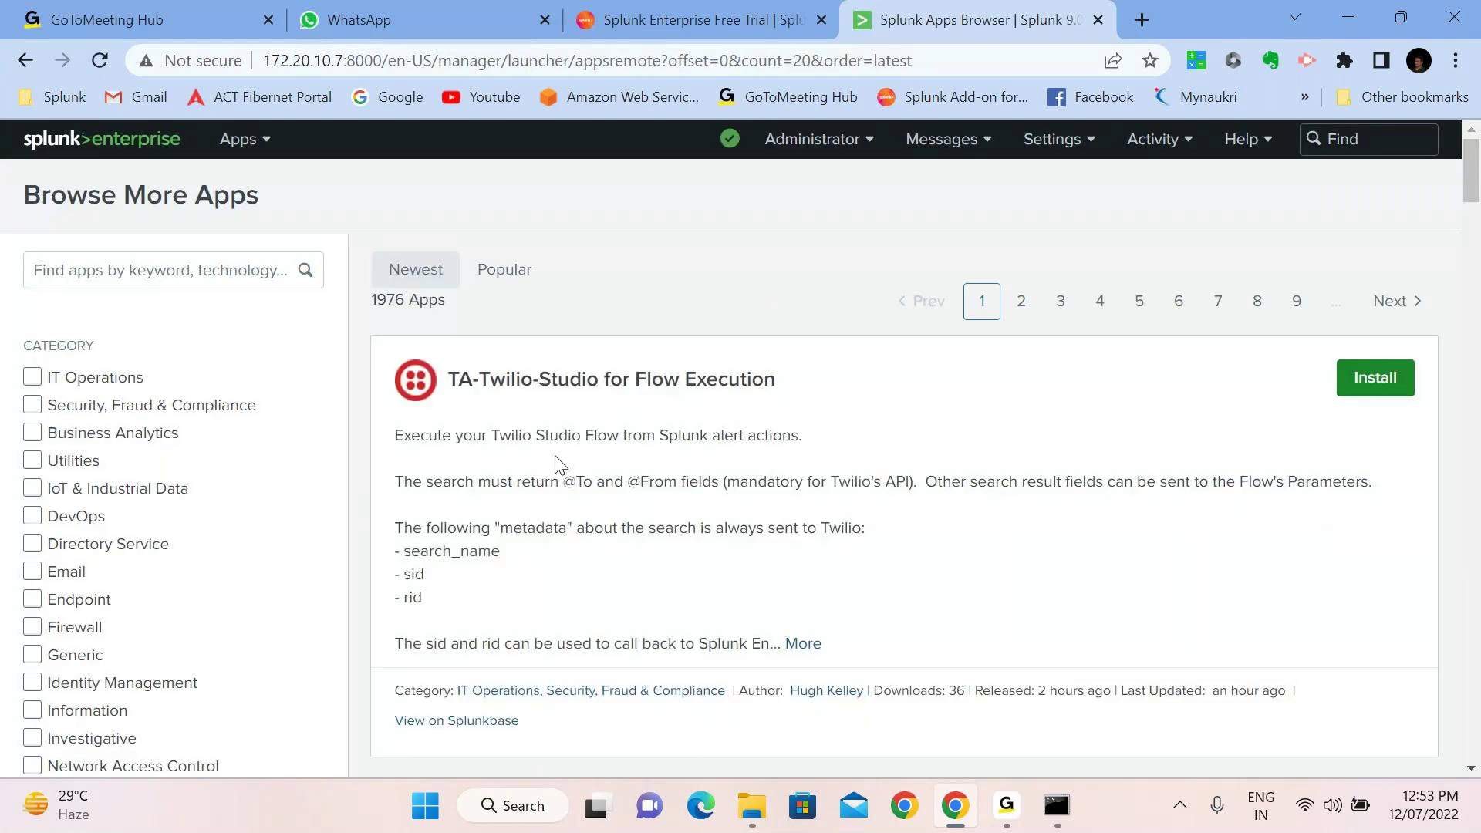
# Filter the catalogue to IT Operations (985 apps) and start installing Google Chrome Add-on for Splunk
pyautogui.click(32, 377)
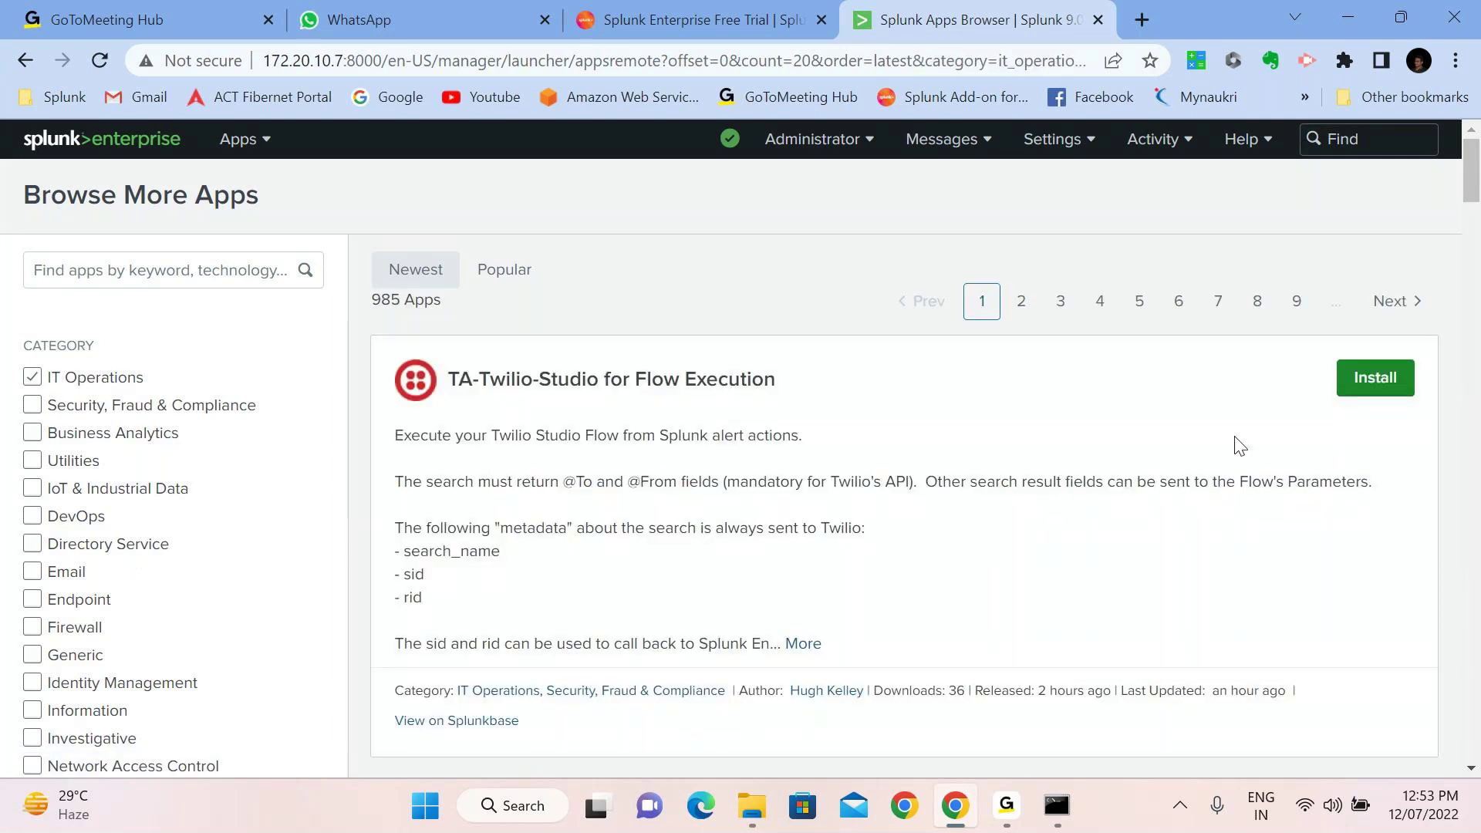
pyautogui.scroll(-3, 740, 438)
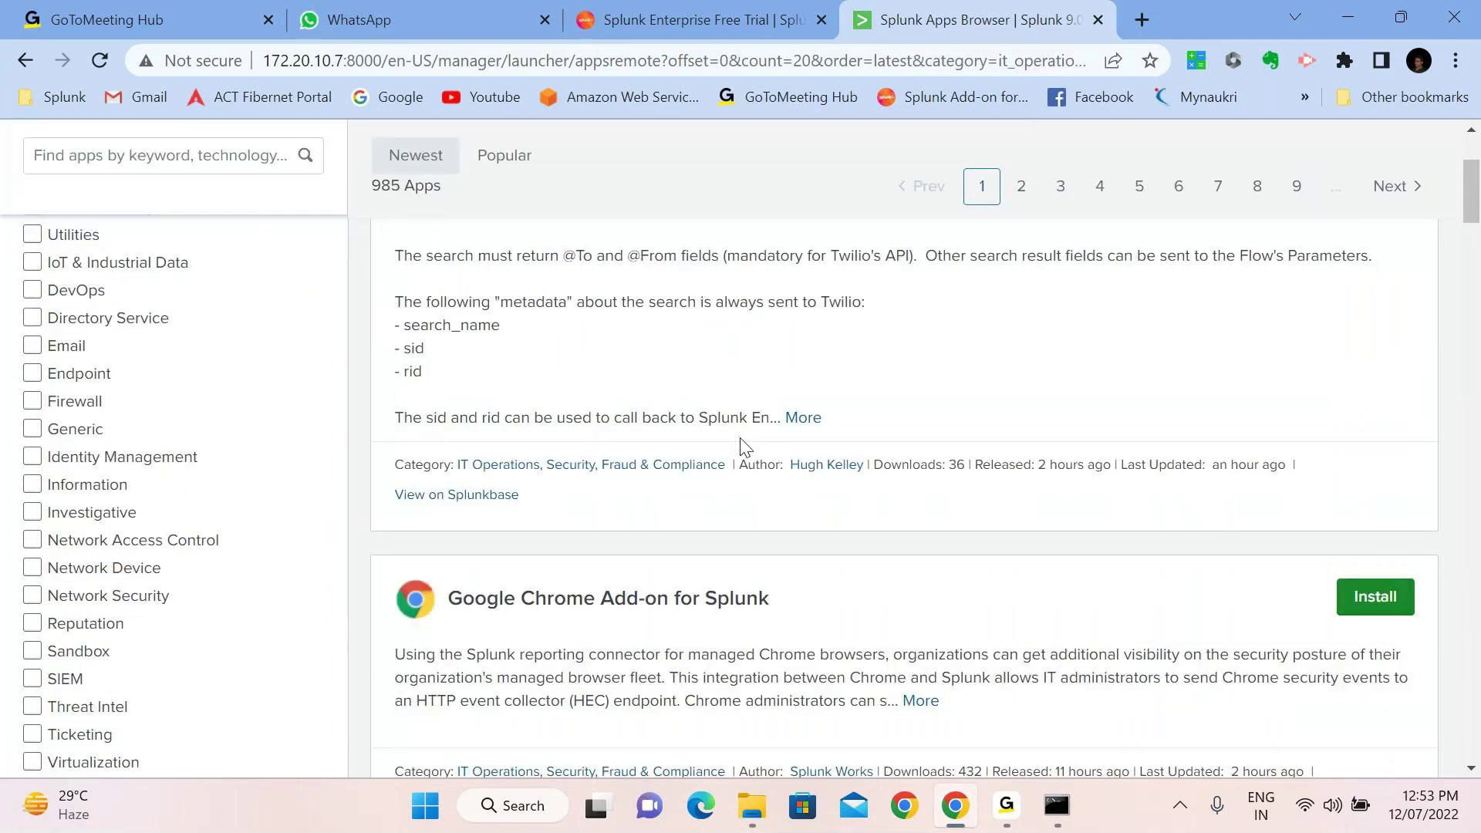
pyautogui.scroll(-2, 742, 446)
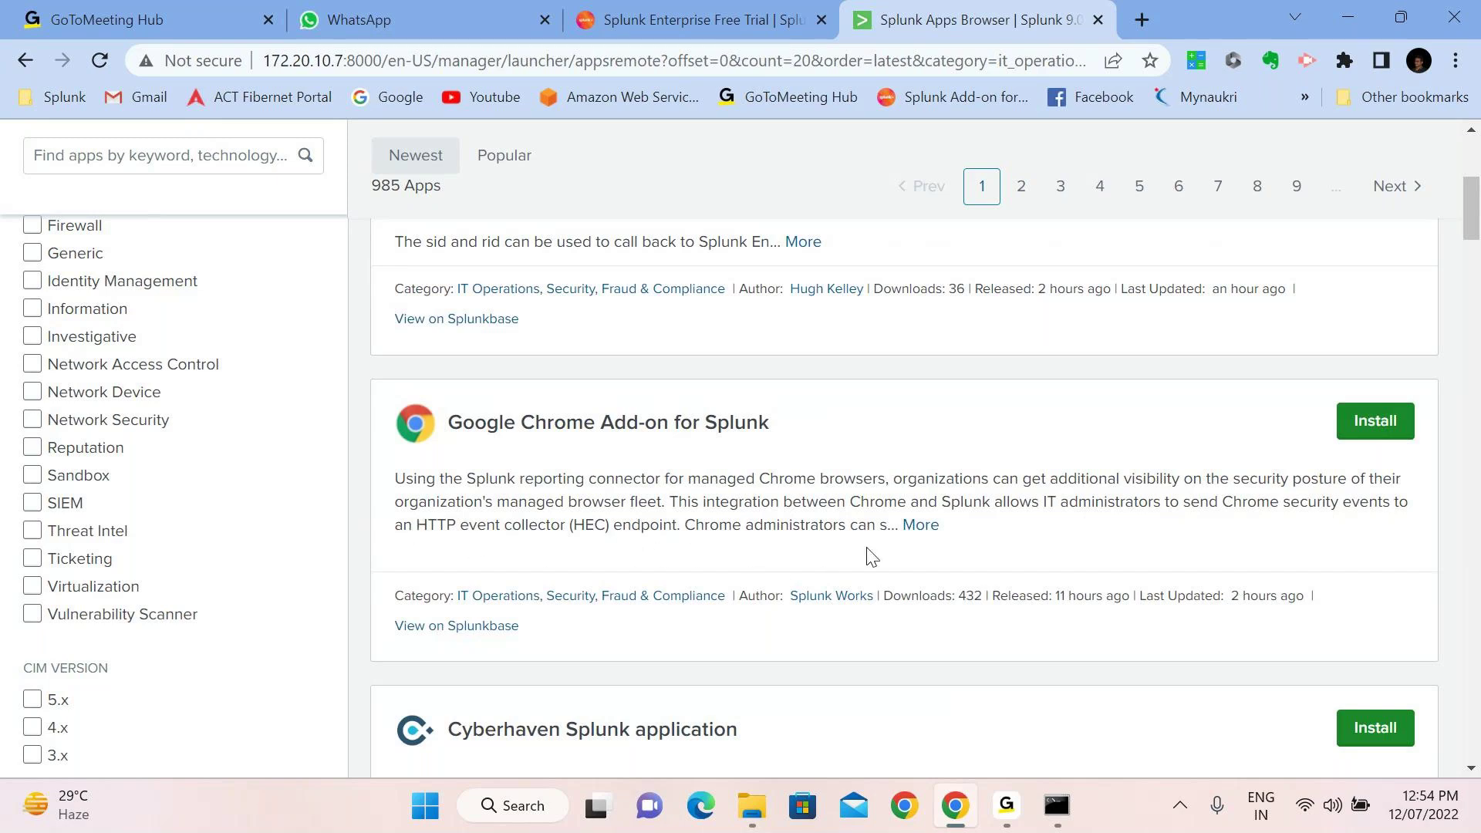
pyautogui.click(1385, 434)
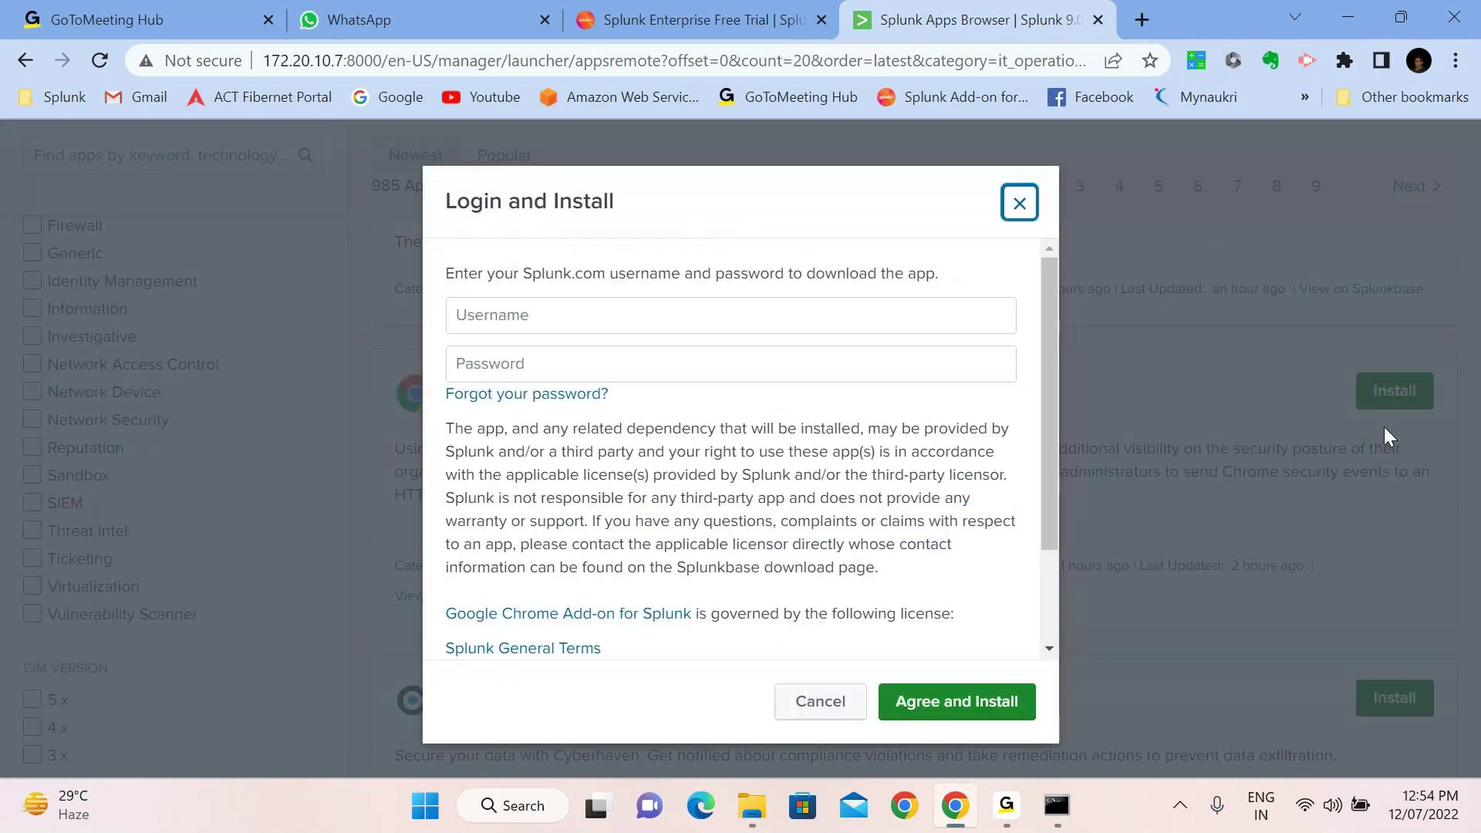
# Enter the Splunk.com username and password, agree to the licence terms, and install the add-on
pyautogui.click(521, 320)
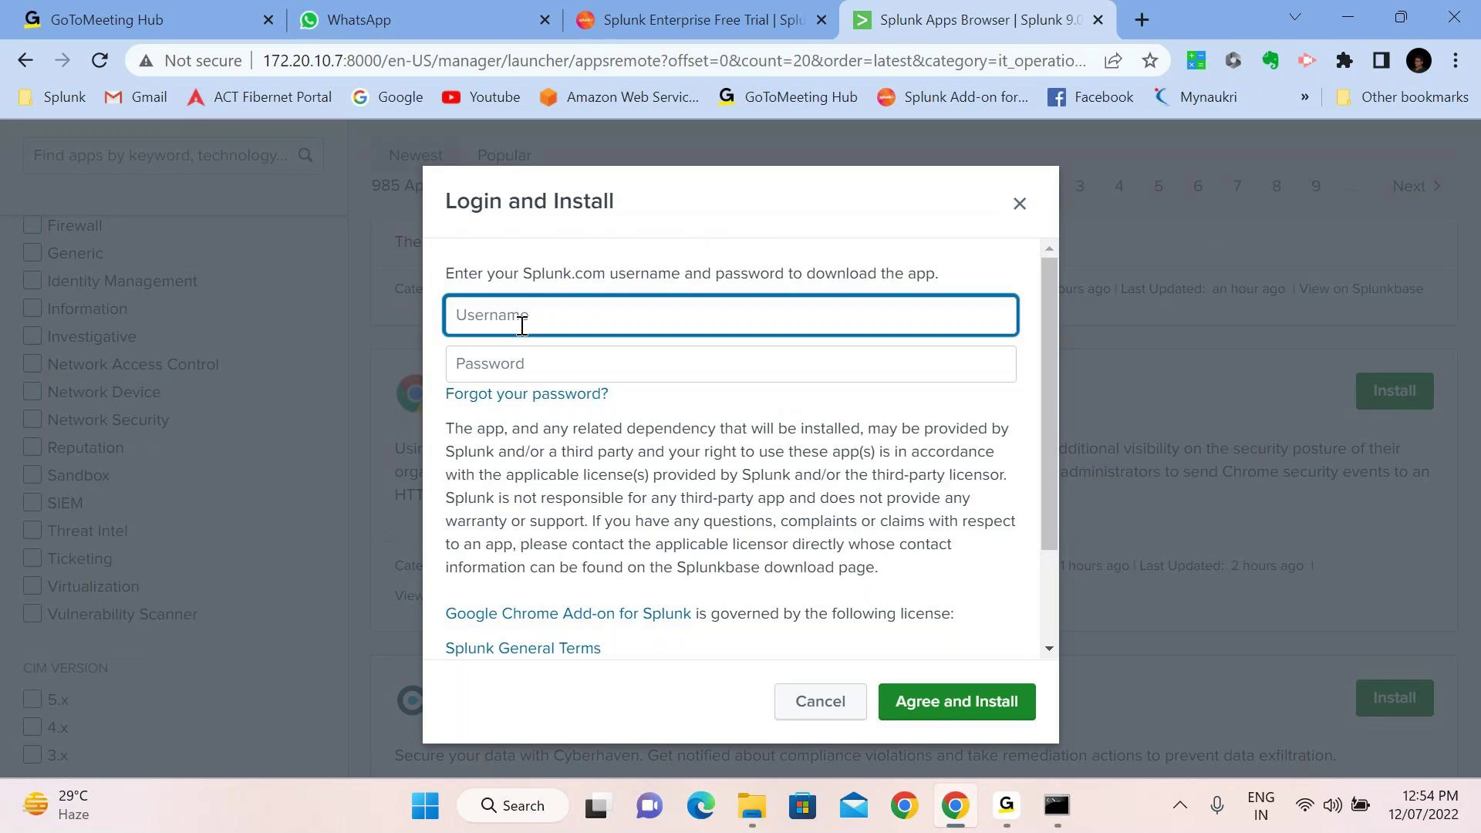
pyautogui.write('ravip4146')
pyautogui.press('Tab')
pyautogui.write('******')
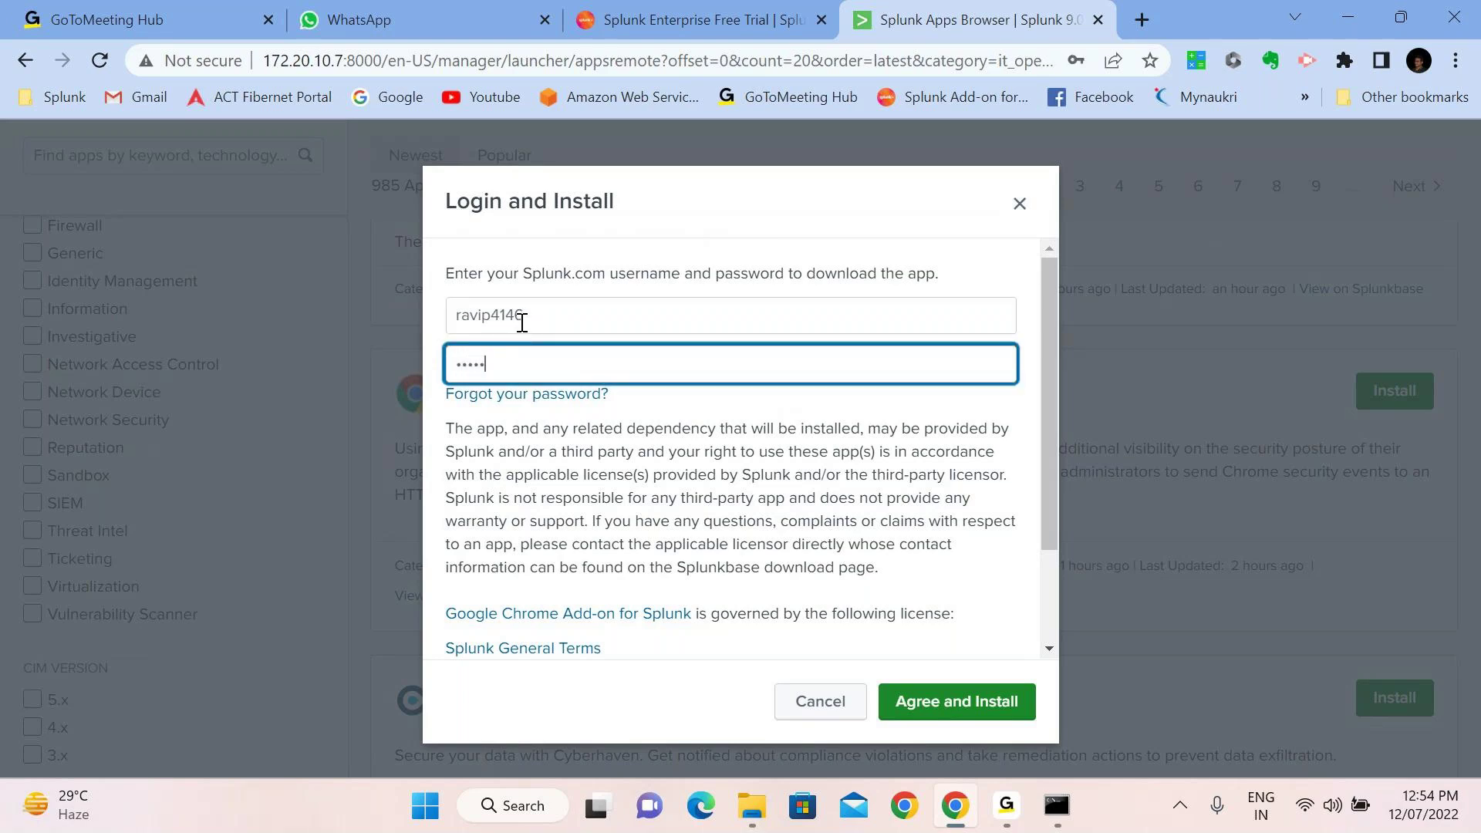
pyautogui.write('******')
pyautogui.scroll(-2, 595, 534)
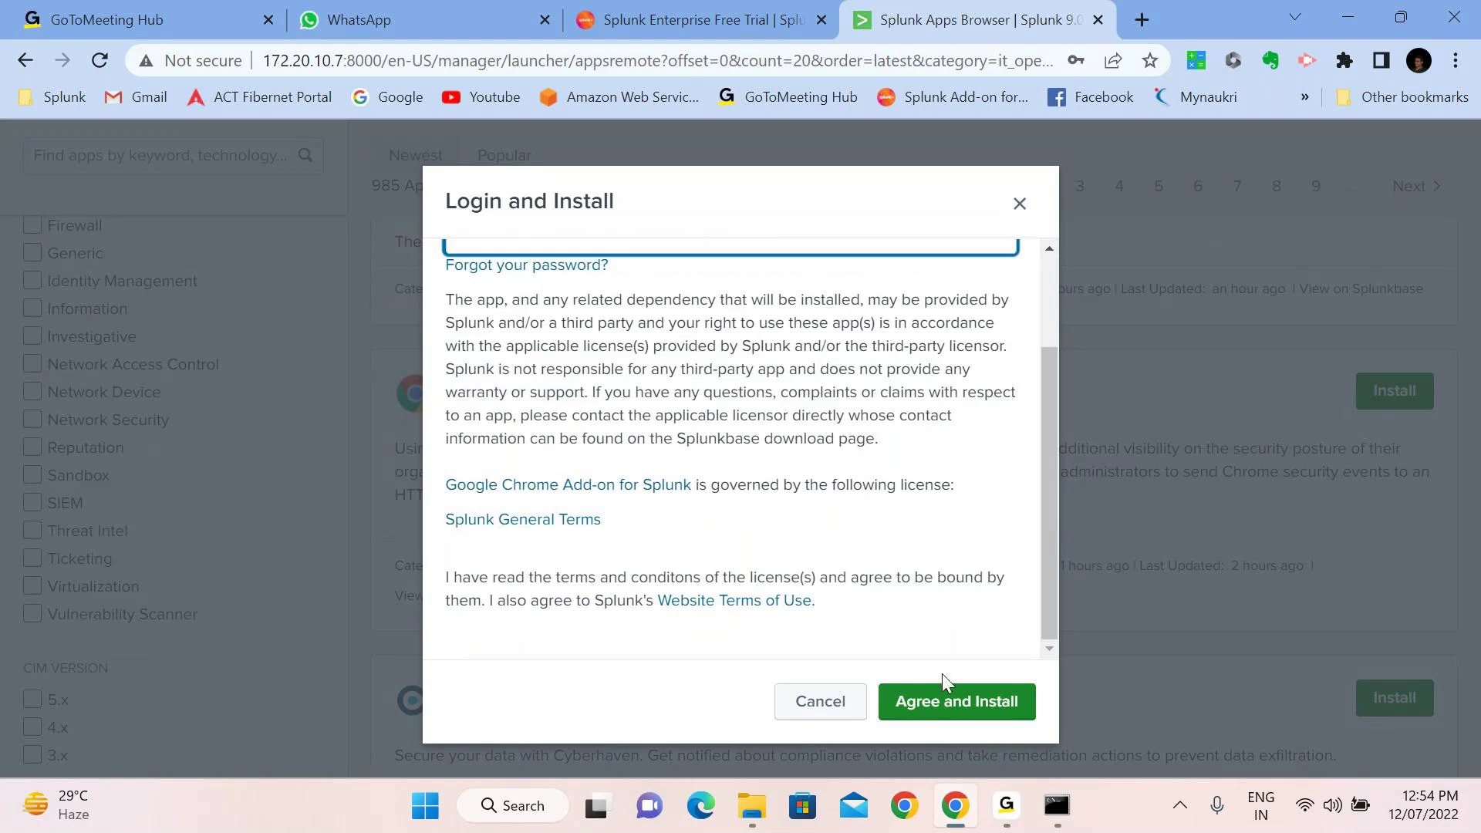
pyautogui.click(970, 702)
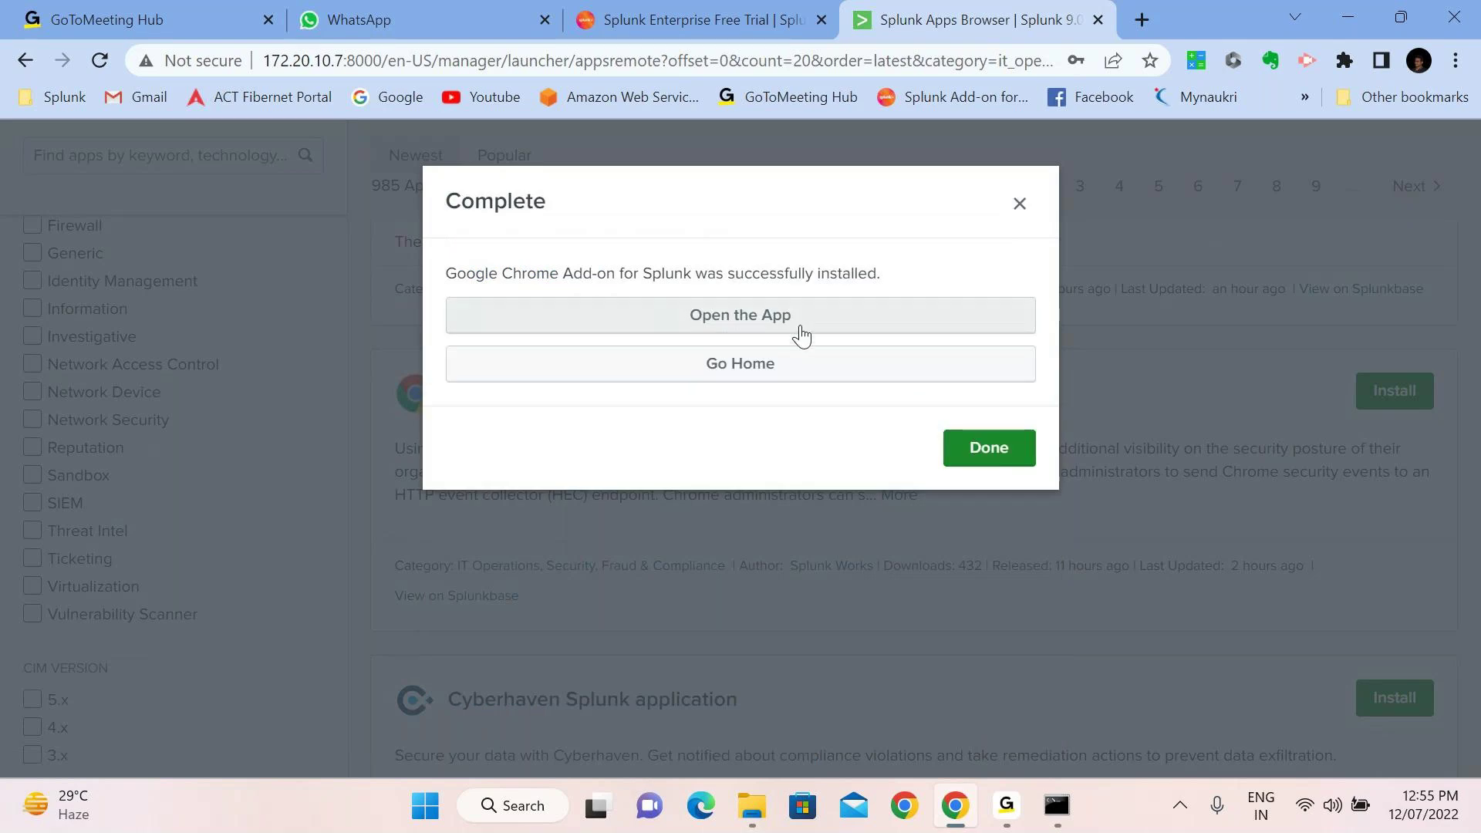
pyautogui.click(737, 384)
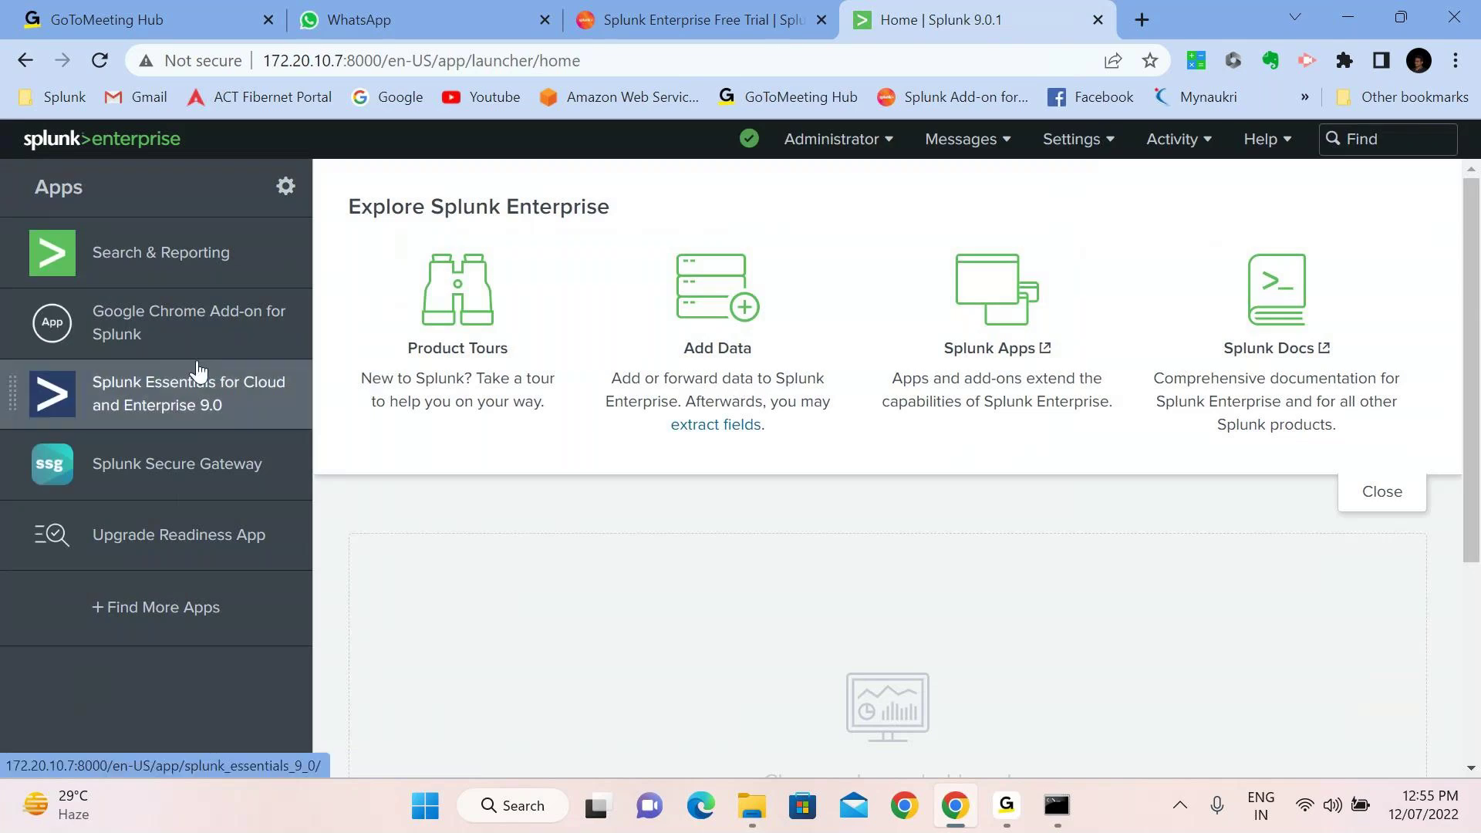
# Open Google Chrome Add-on for Splunk and look at its settings list and search box
pyautogui.click(158, 337)
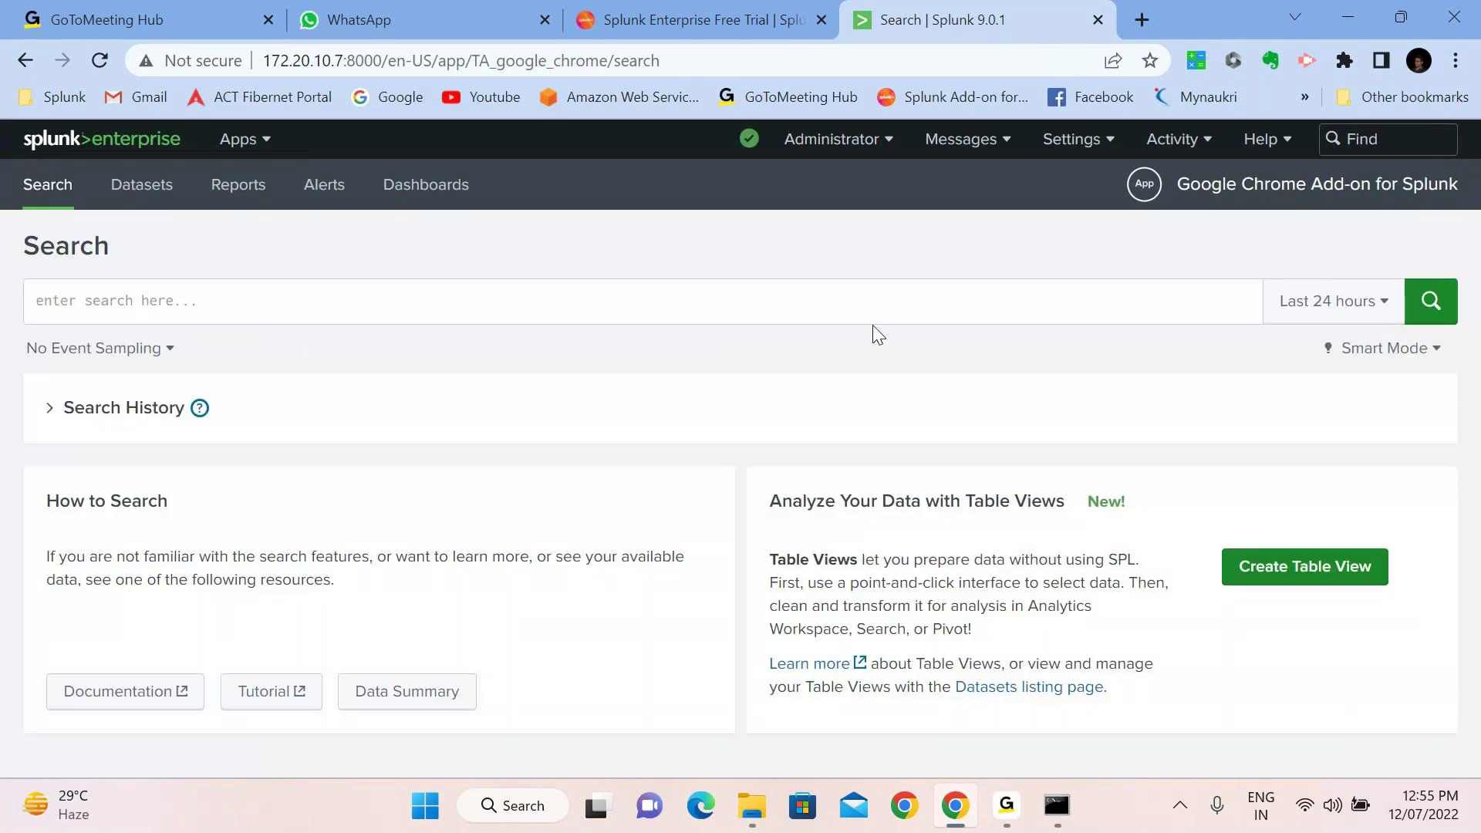
pyautogui.click(1083, 150)
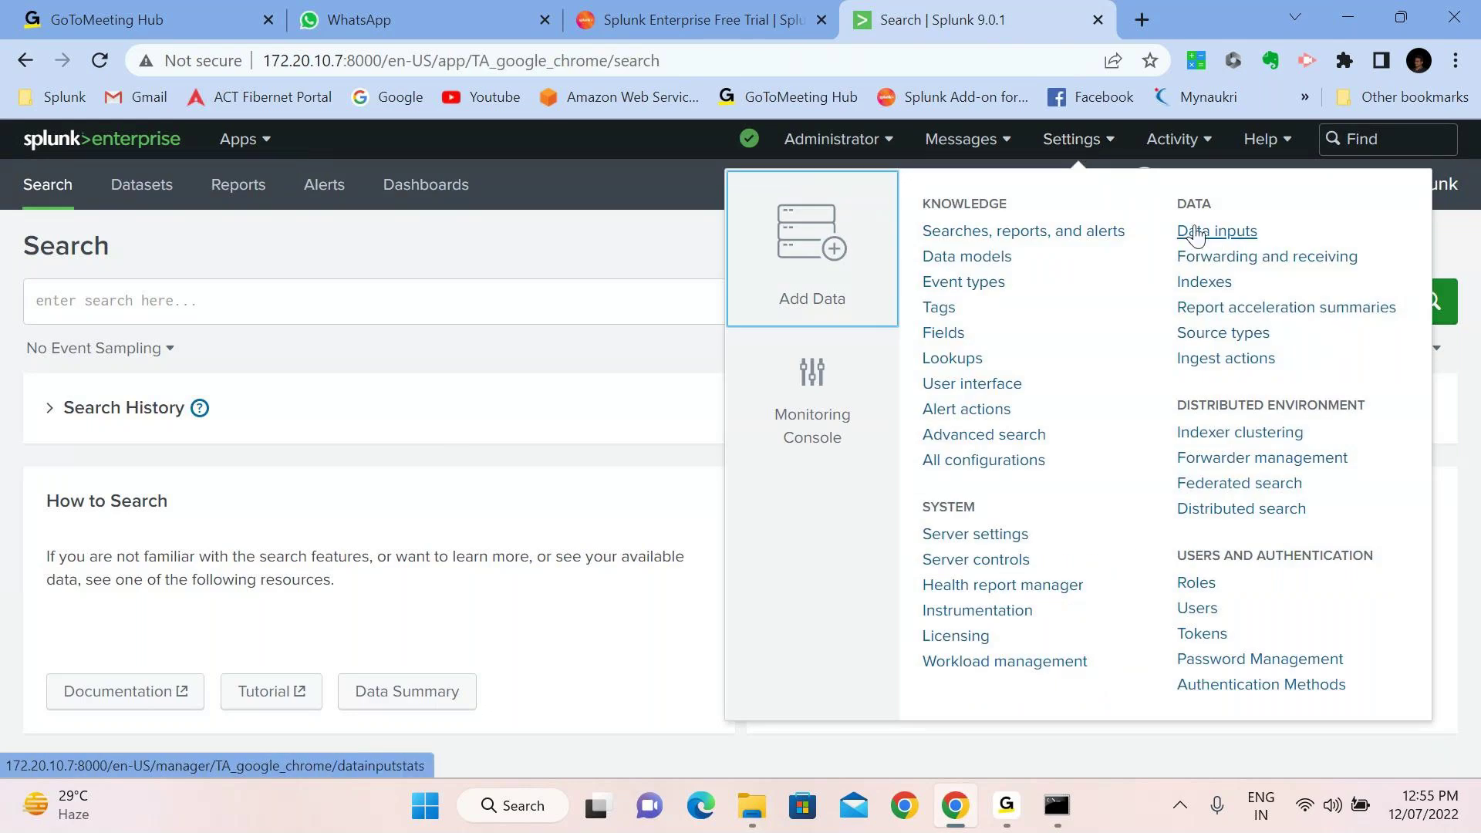
pyautogui.click(403, 246)
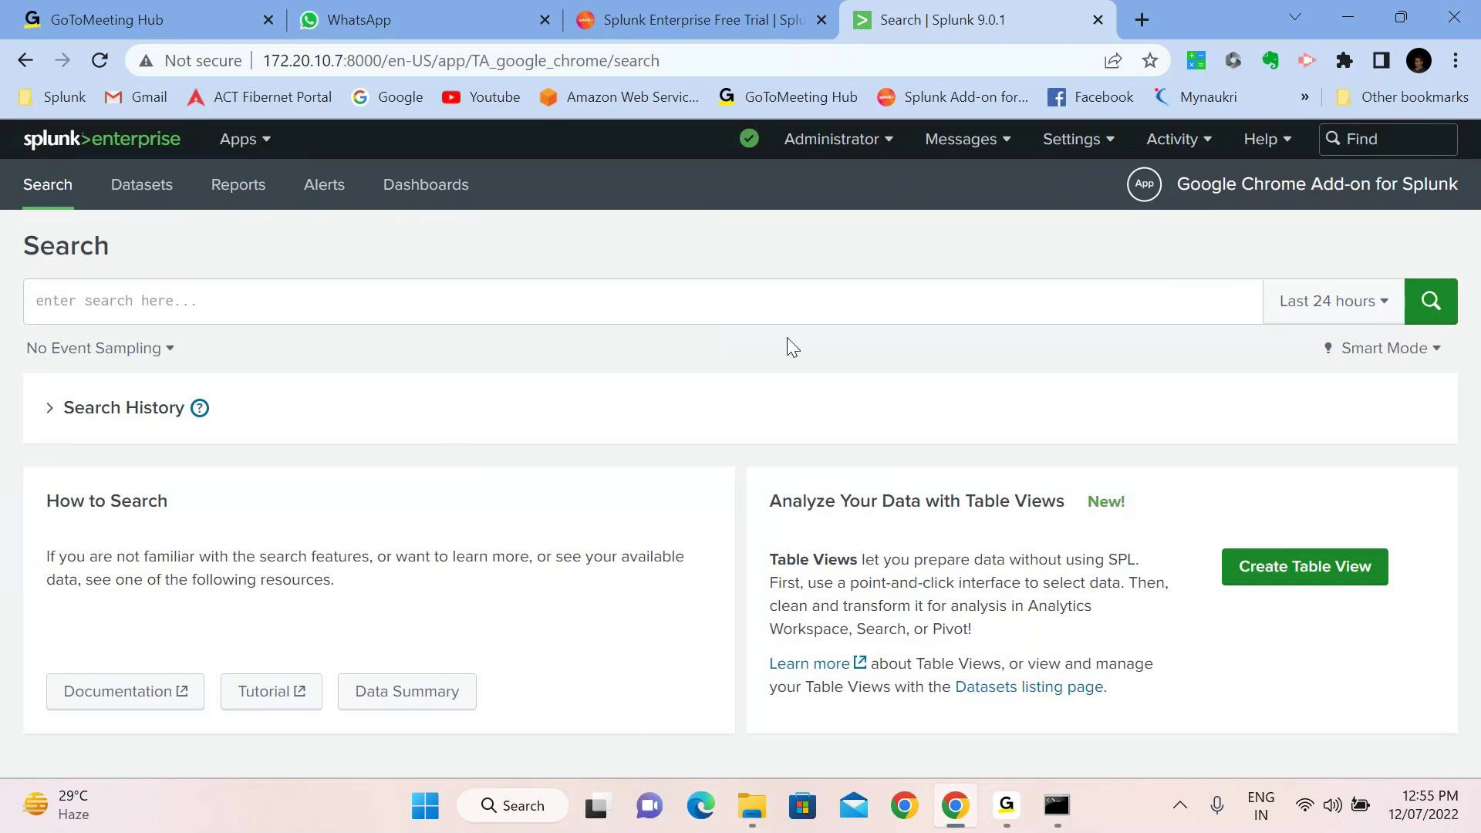
pyautogui.click(244, 293)
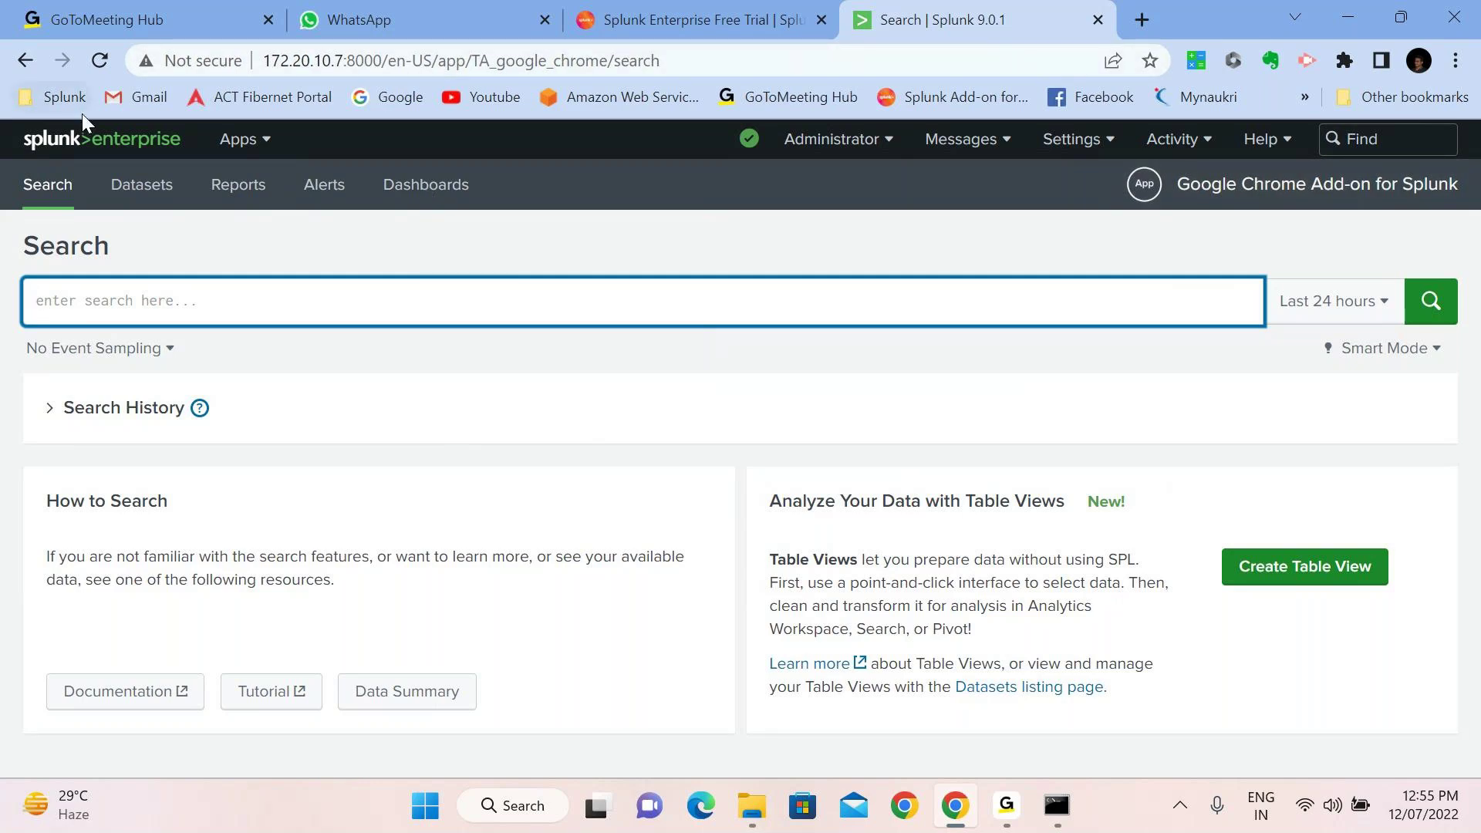
# Check the installed apps list from Home, then reopen the Find More Apps catalogue
pyautogui.click(52, 144)
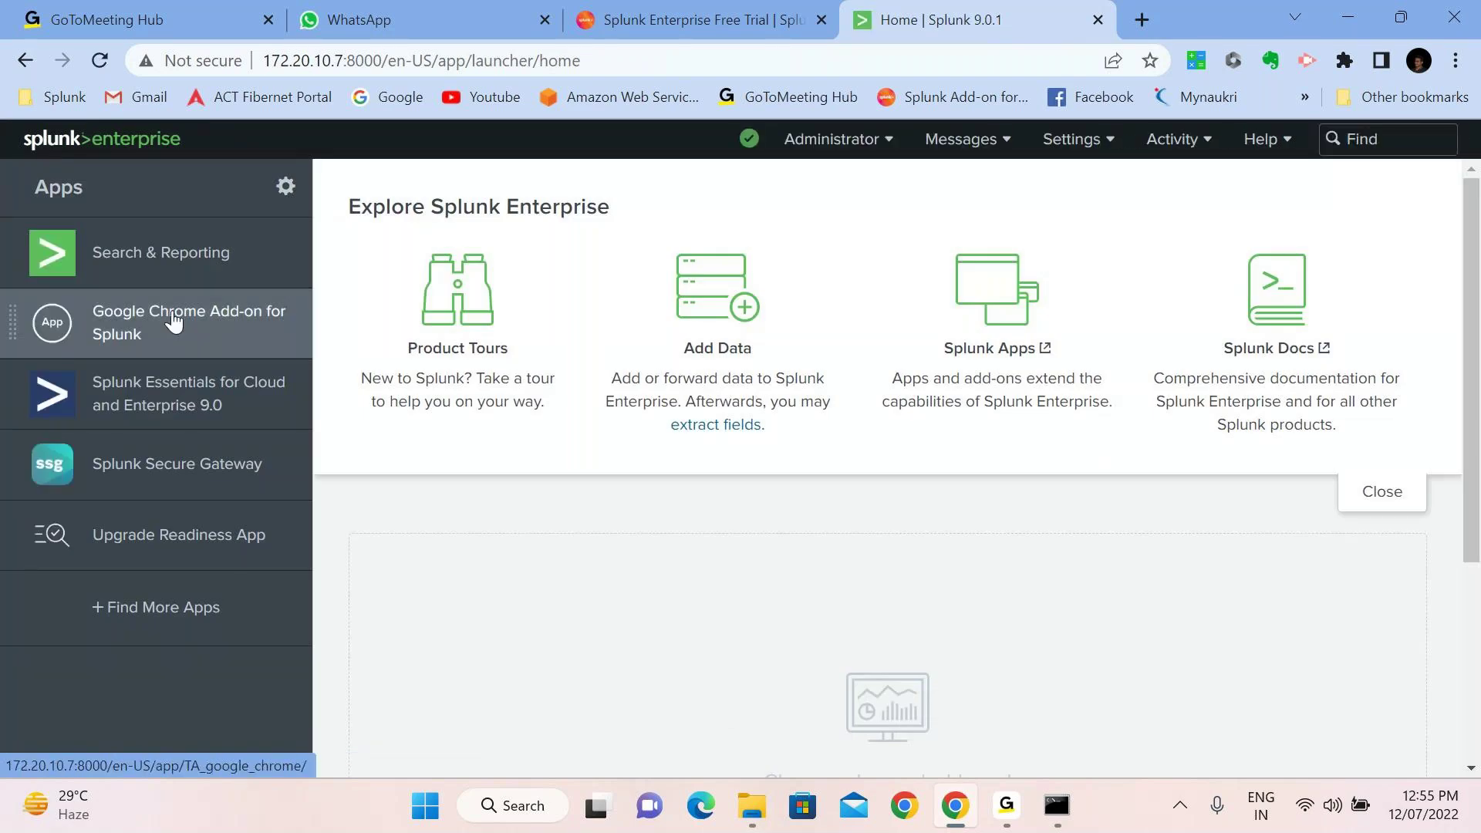
pyautogui.click(290, 199)
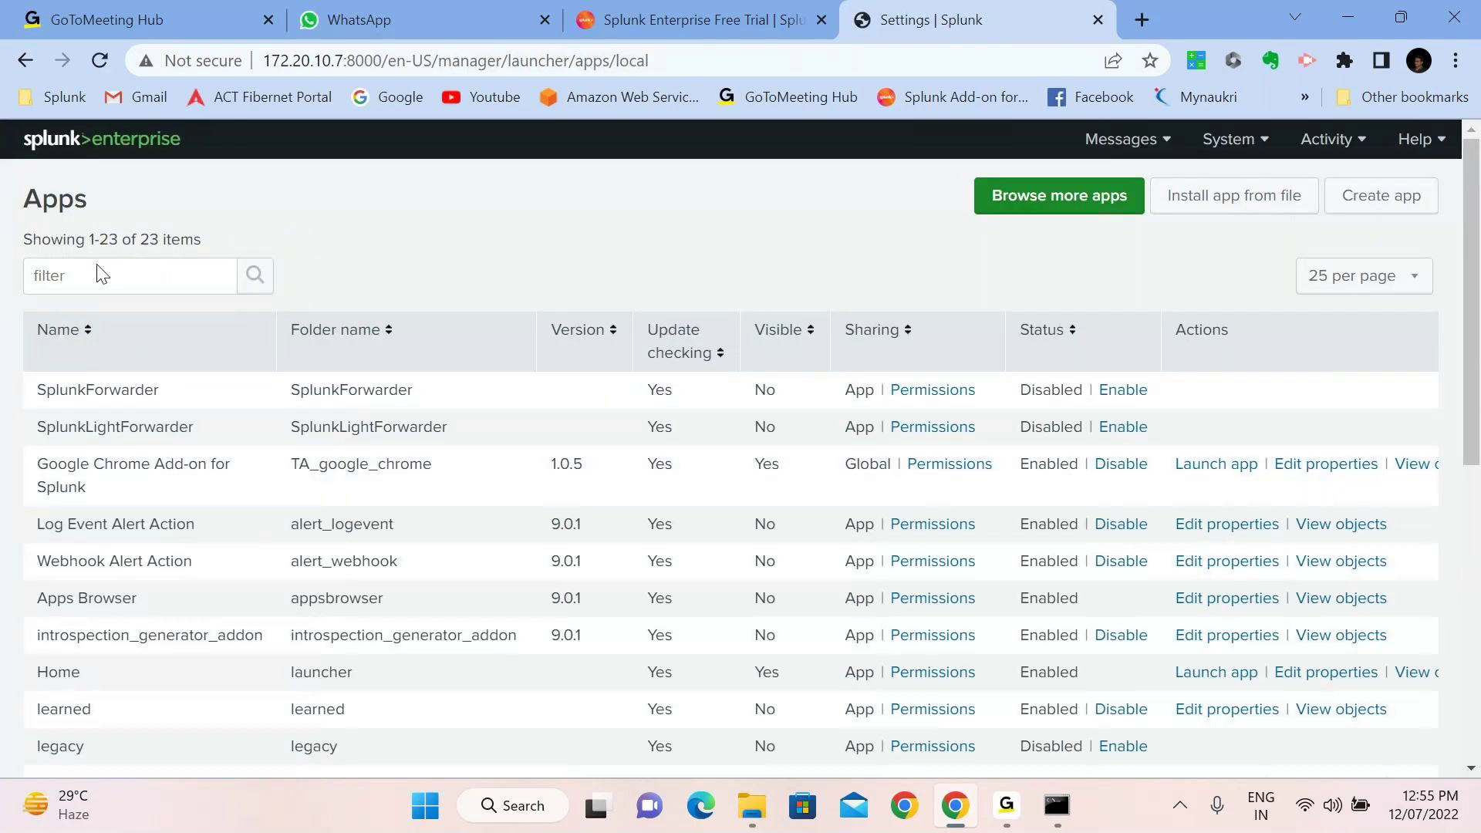
pyautogui.click(85, 148)
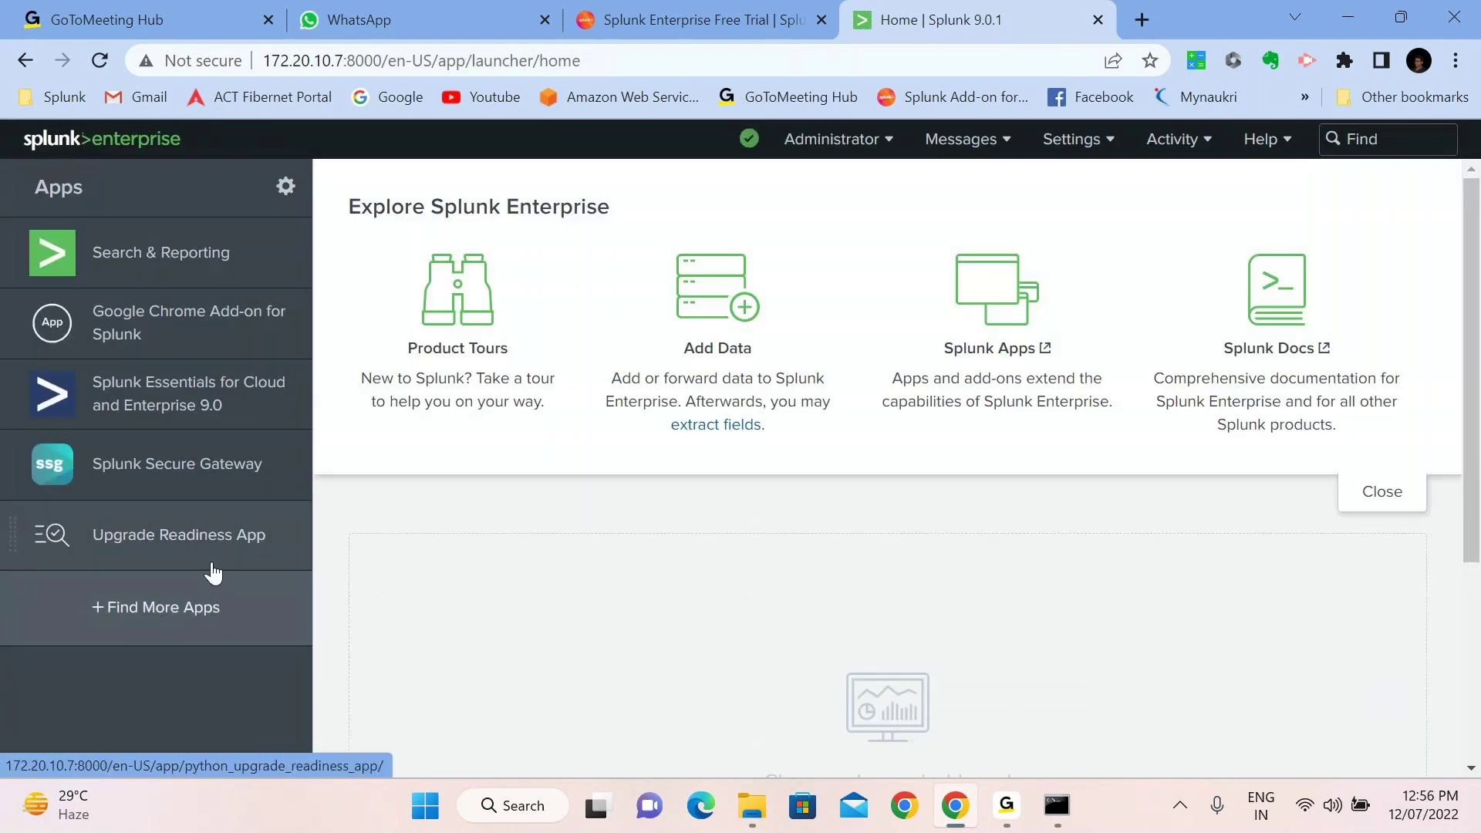
pyautogui.click(172, 618)
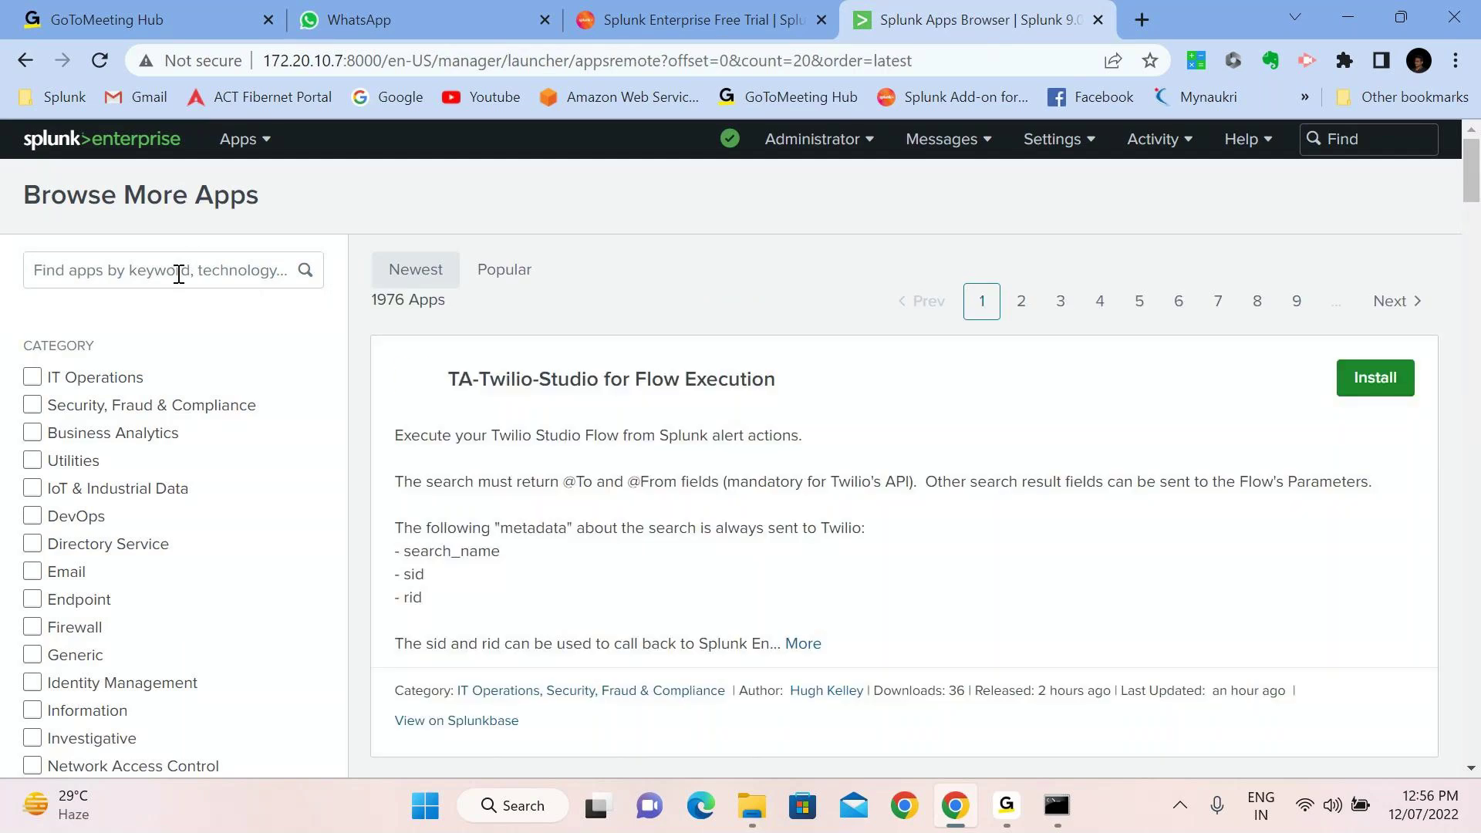
# Search the app browser for 'splunk add-on', then for 'aws'
pyautogui.click(178, 275)
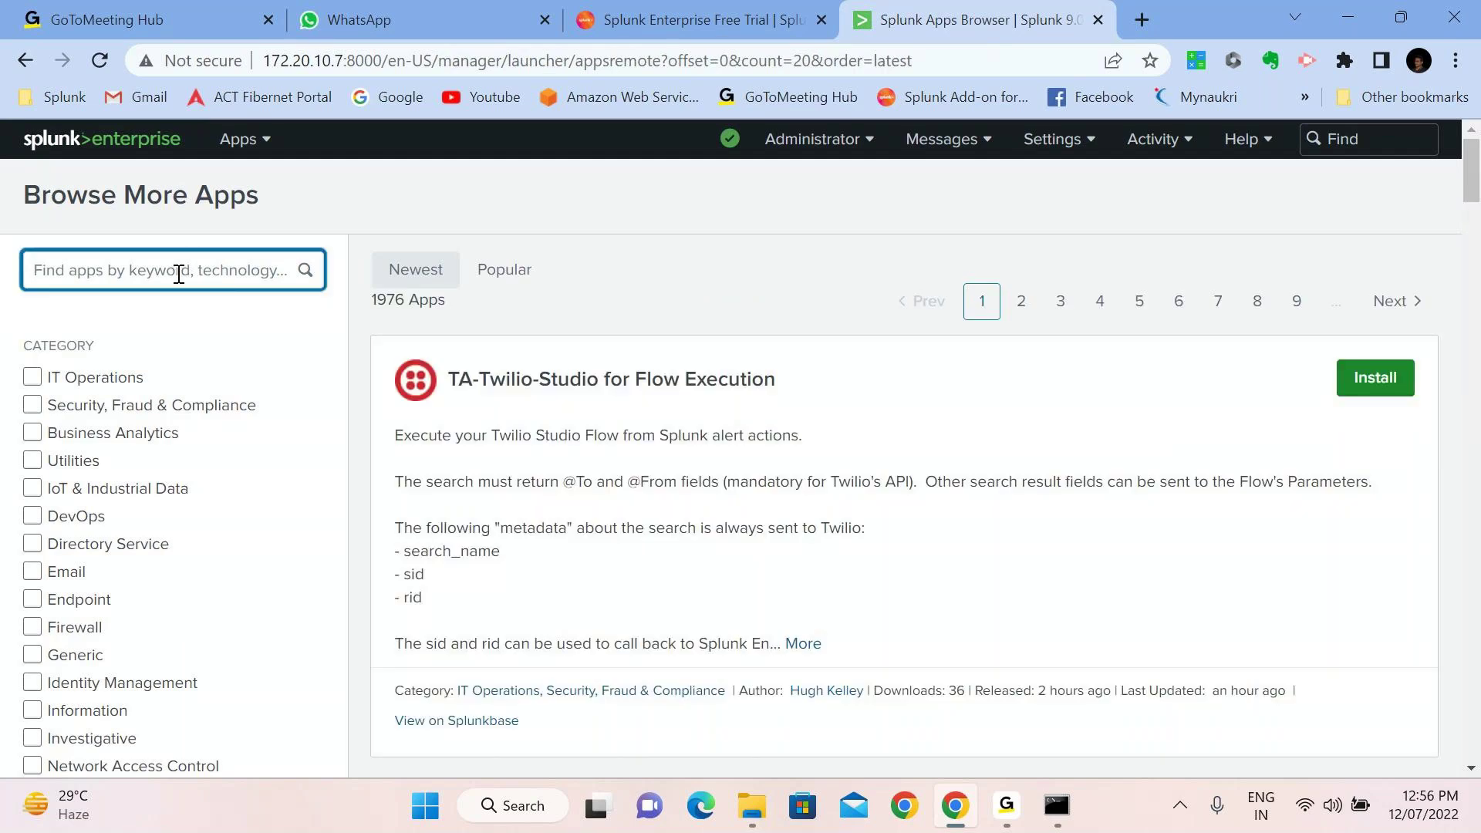
pyautogui.write('spn')
pyautogui.press('BackSpace')
pyautogui.write('l')
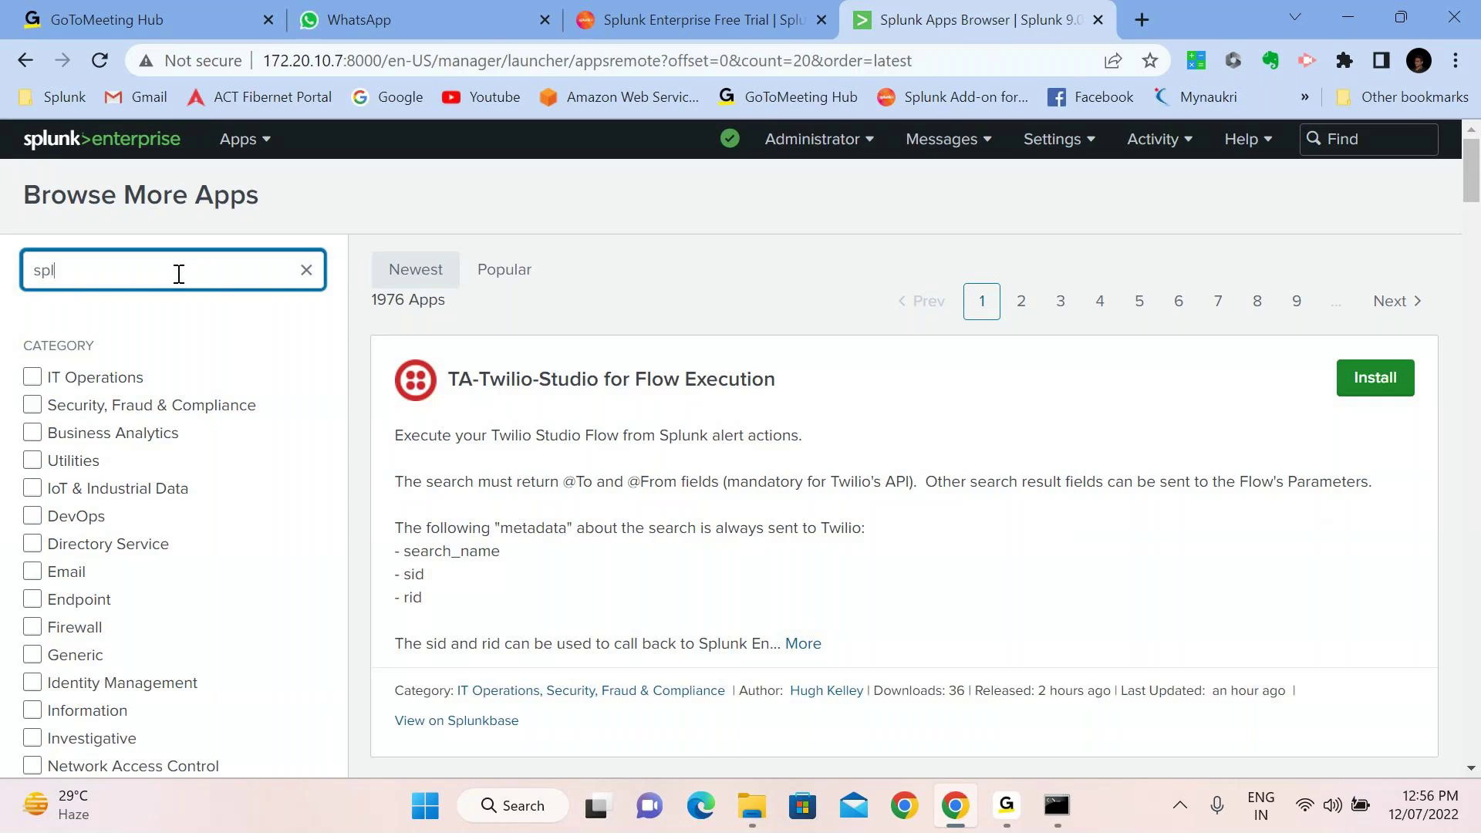
pyautogui.write('unk add-on')
pyautogui.press('BackSpace')
pyautogui.press('BackSpace')
pyautogui.press('BackSpace')
pyautogui.press('BackSpace')
pyautogui.press('BackSpace')
pyautogui.press('BackSpace')
pyautogui.press('BackSpace')
pyautogui.press('BackSpace')
pyautogui.press('BackSpace')
pyautogui.press('BackSpace')
pyautogui.press('BackSpace')
pyautogui.press('BackSpace')
pyautogui.press('BackSpace')
pyautogui.write('aws')
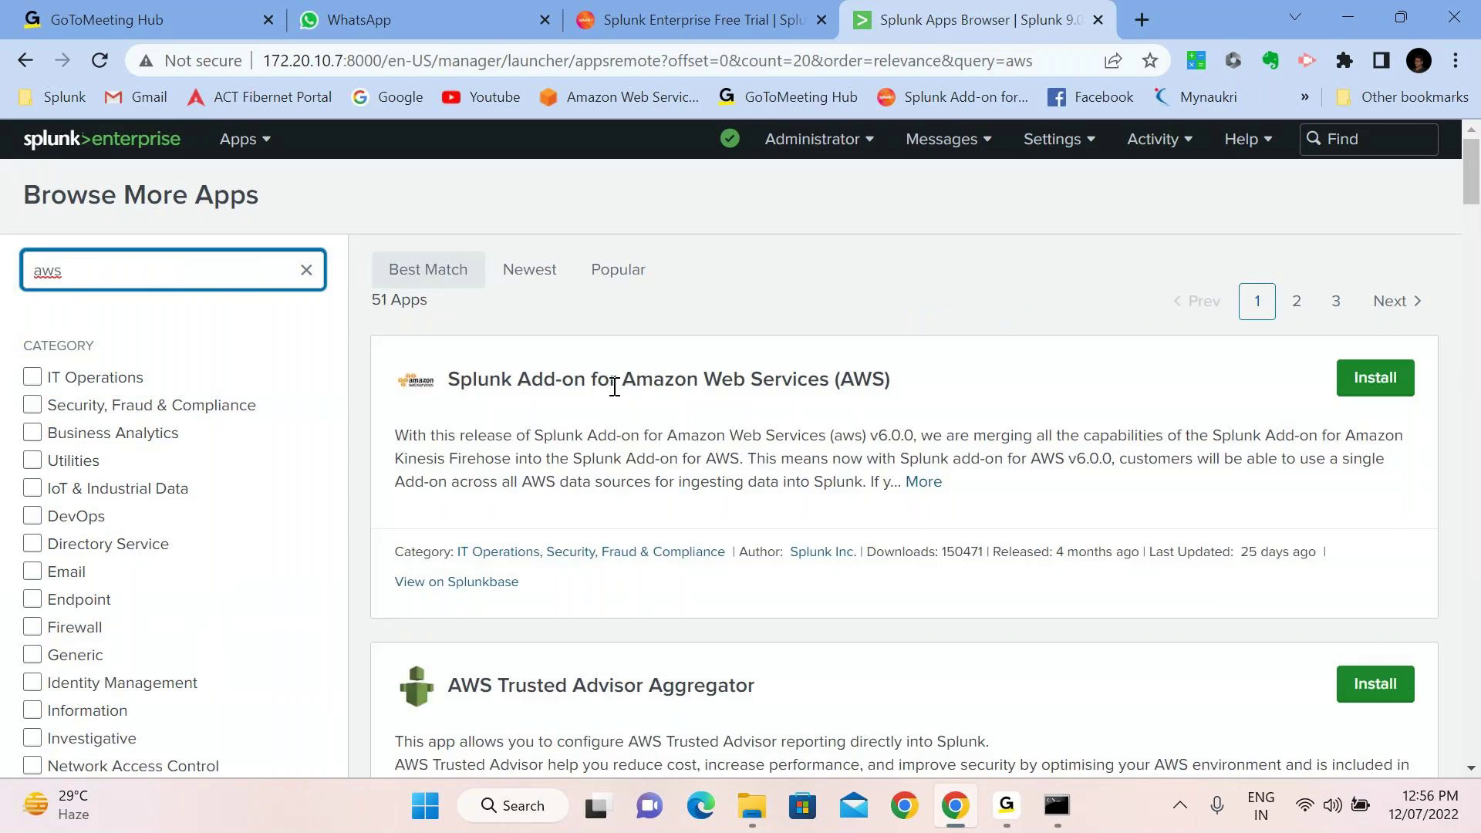
# Replace the search with 'db connect' and start installing Splunk DB Connect
pyautogui.click(306, 270)
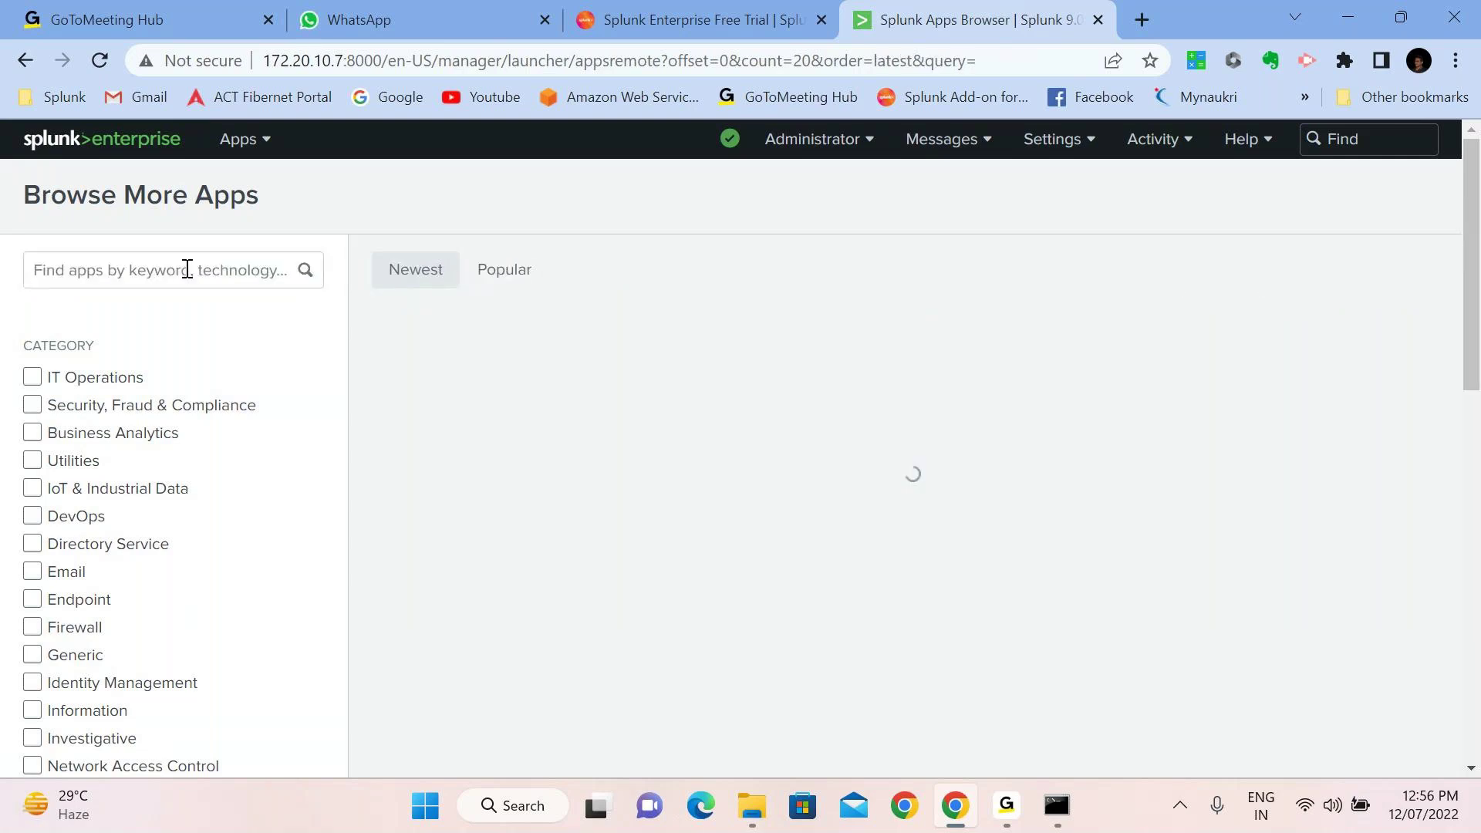
pyautogui.click(186, 271)
pyautogui.write('db c')
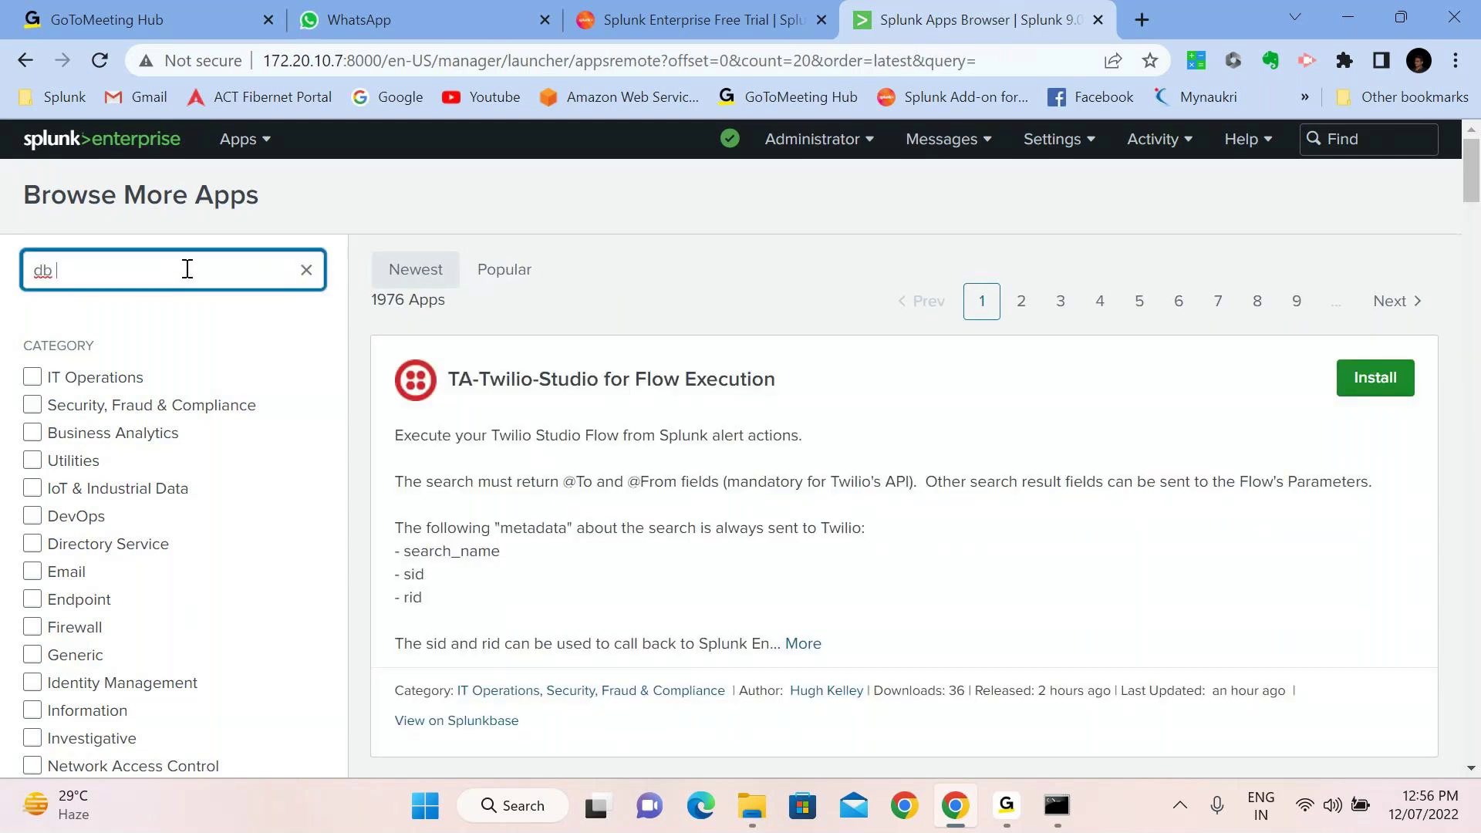
pyautogui.write('onnect')
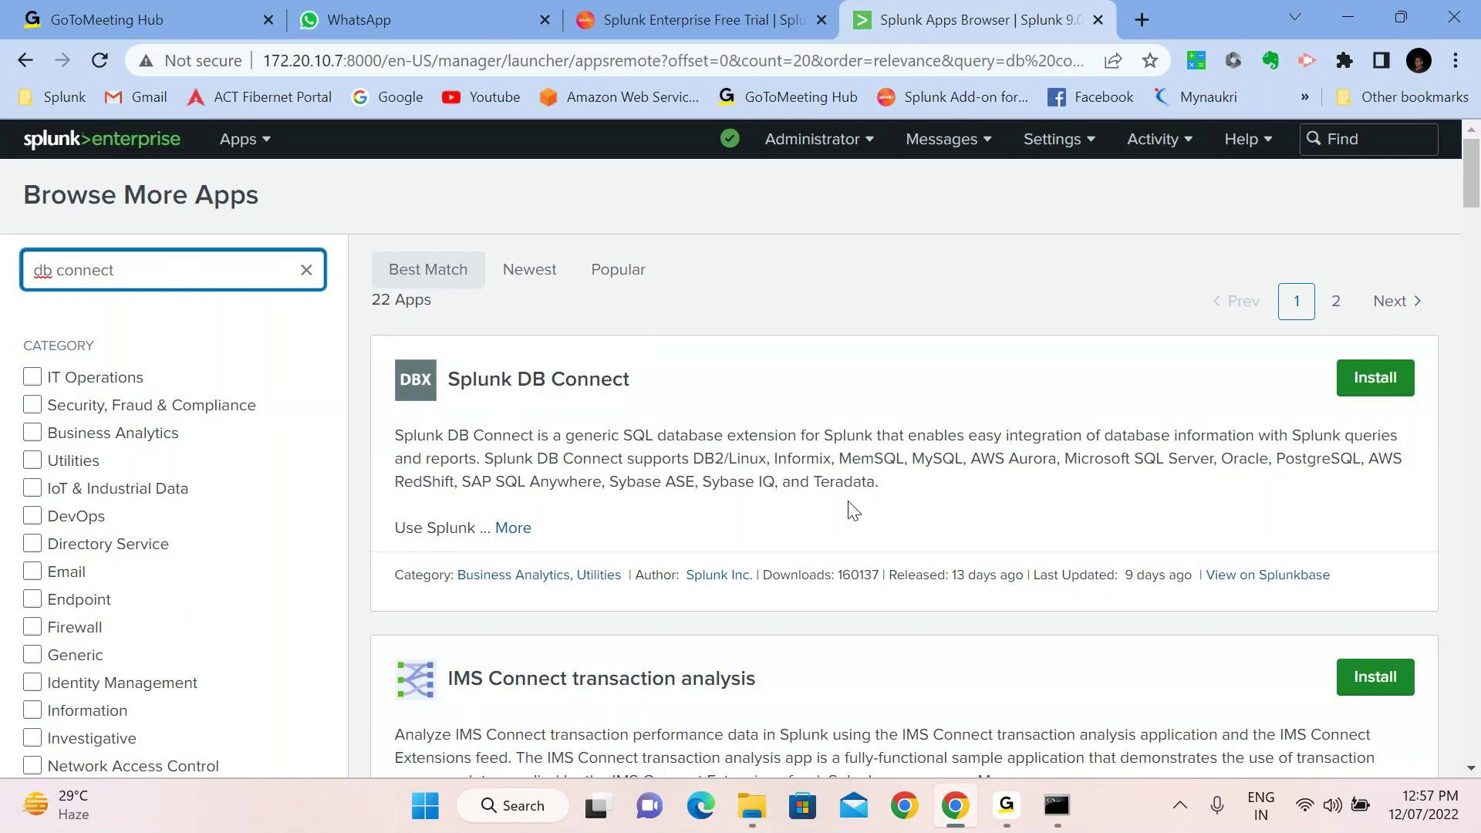
pyautogui.click(1365, 386)
# Enter the Splunk.com username and password, then agree and install Splunk DB Connect
pyautogui.click(605, 307)
pyautogui.write('ravip4146')
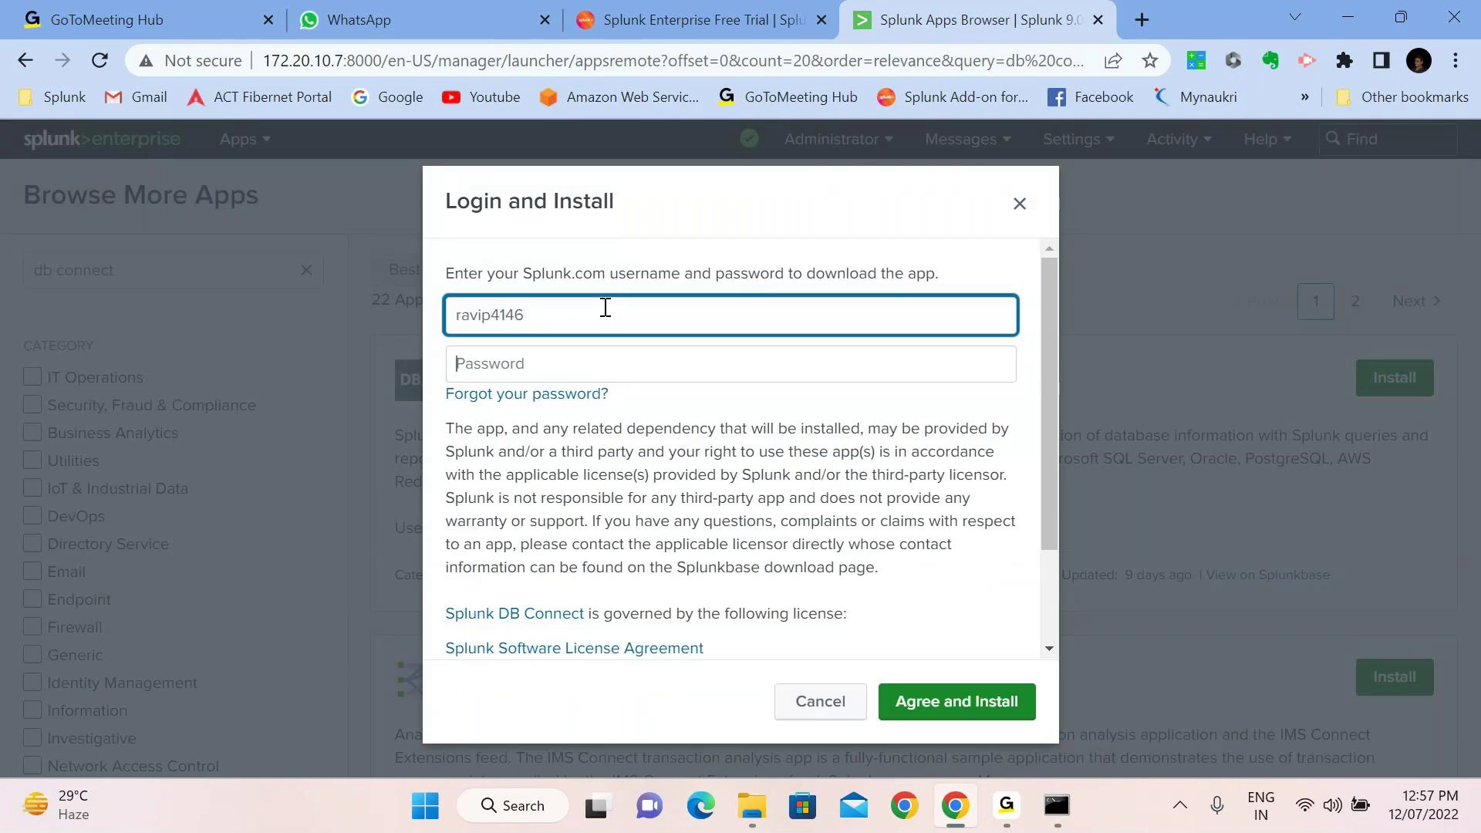
pyautogui.press('Tab')
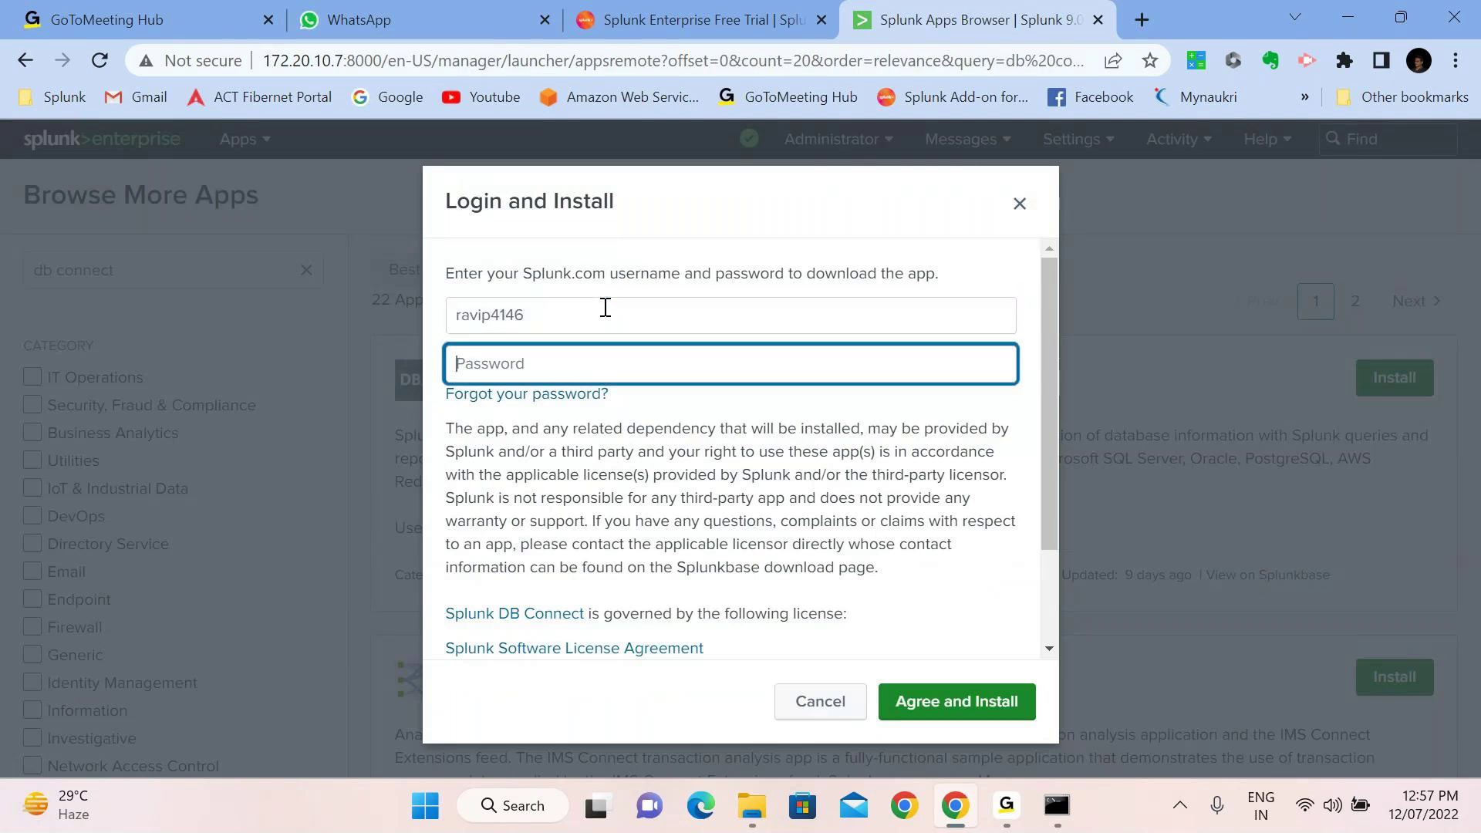
pyautogui.write('••••••••••••')
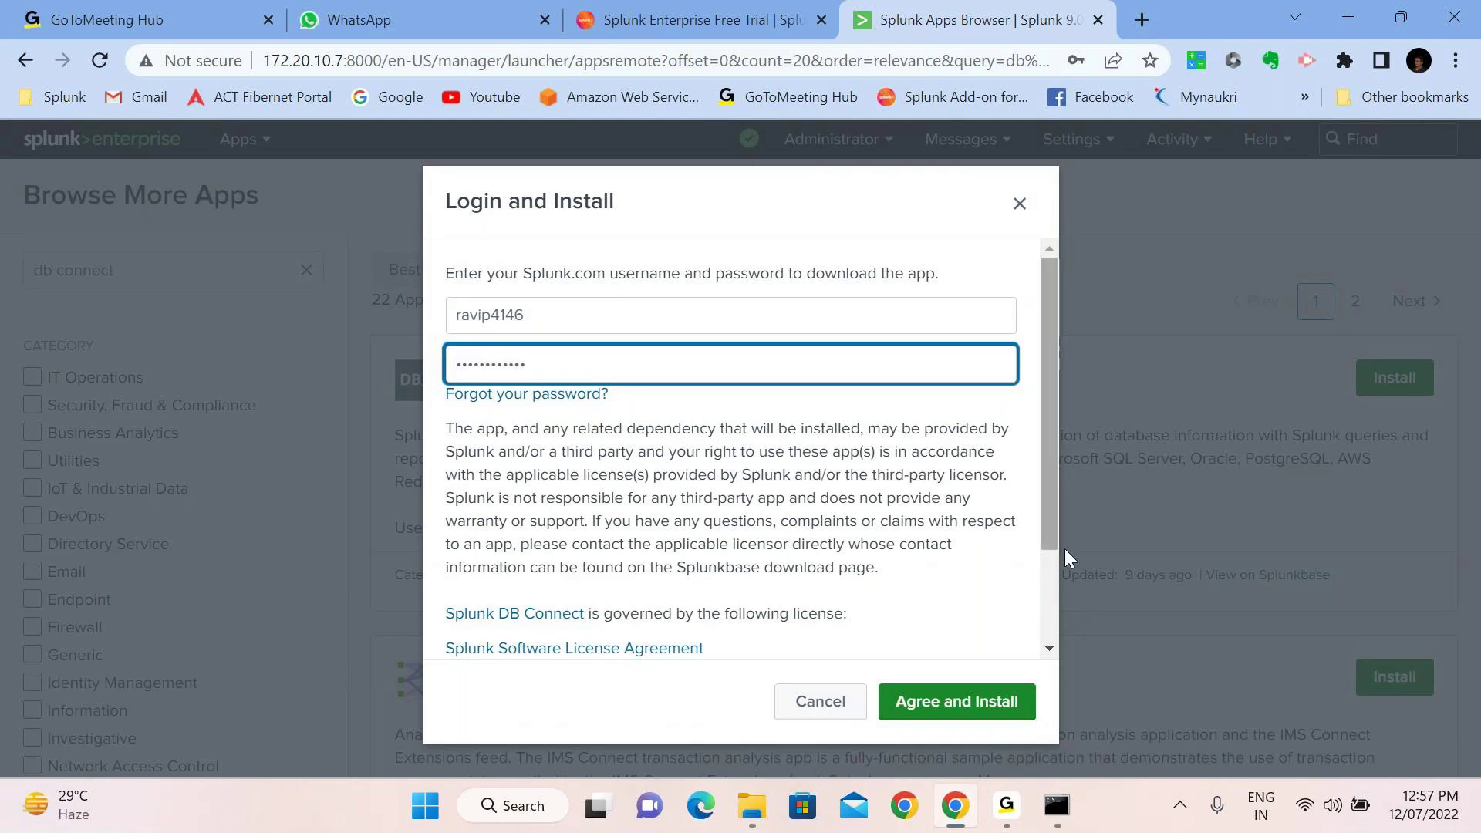
pyautogui.click(977, 702)
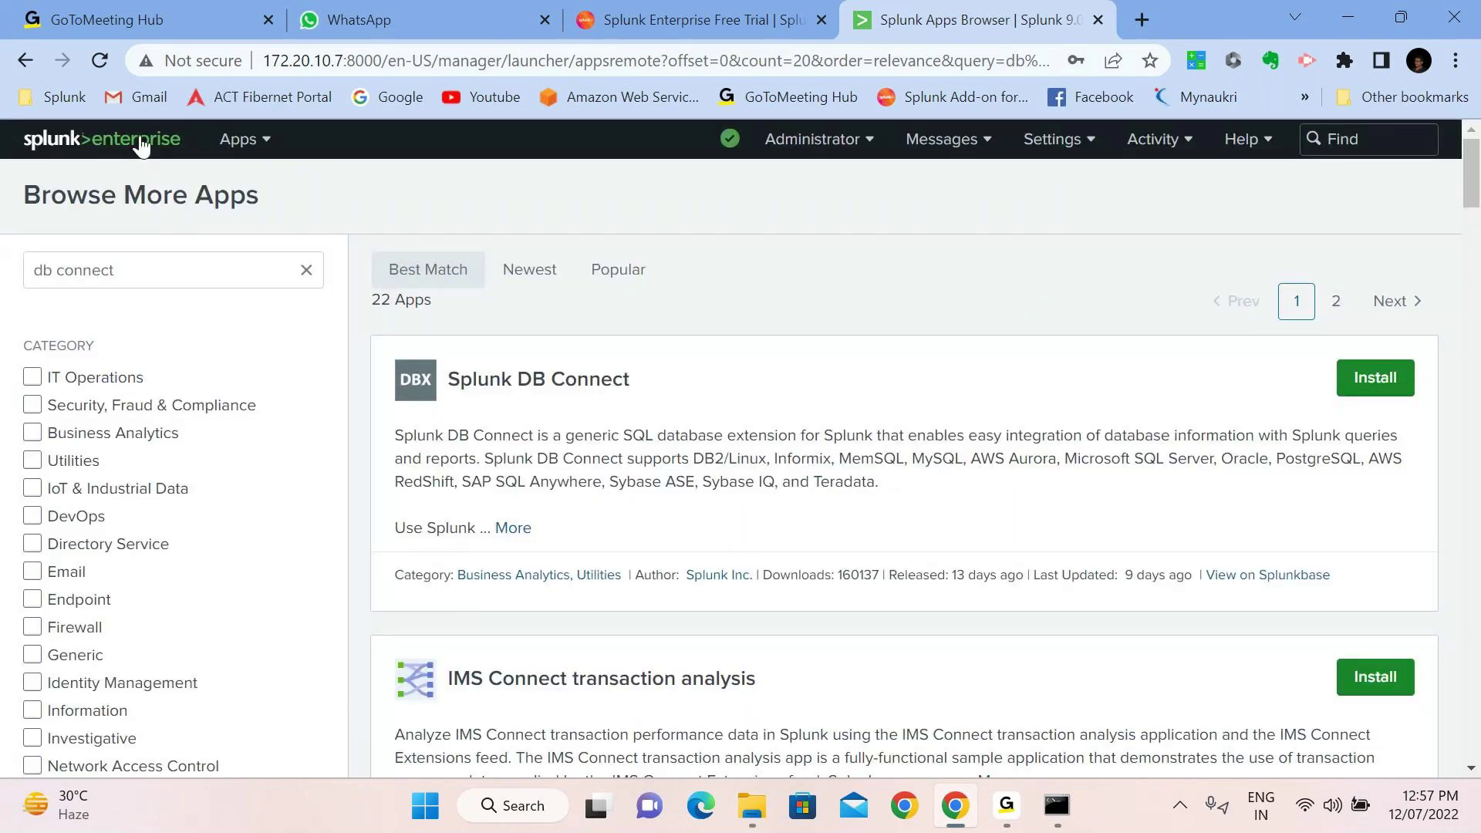
pyautogui.click(141, 143)
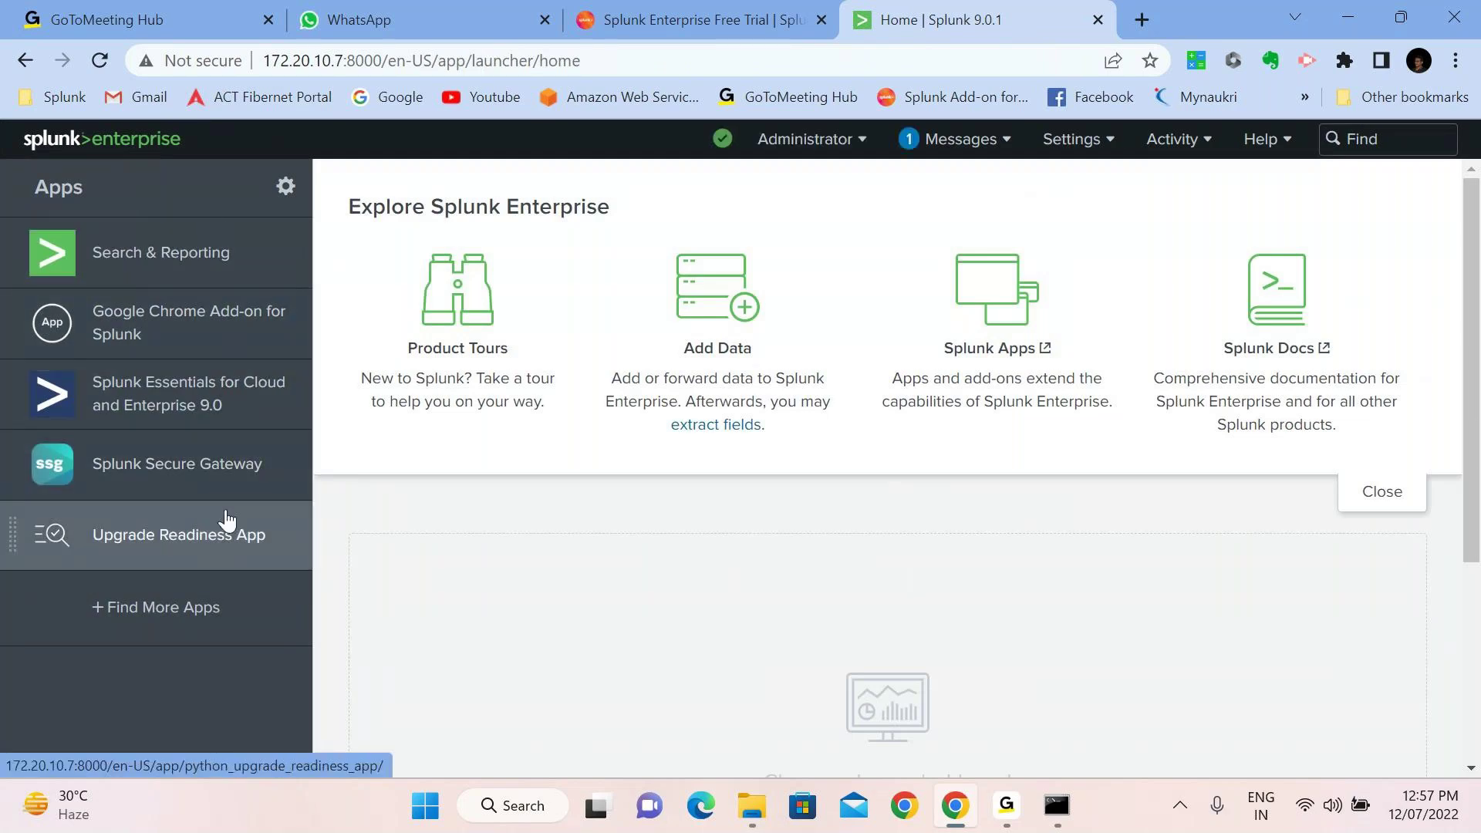
# Find Splunk DB Connect in Manage Apps, save its properties, and go back Home
pyautogui.click(284, 197)
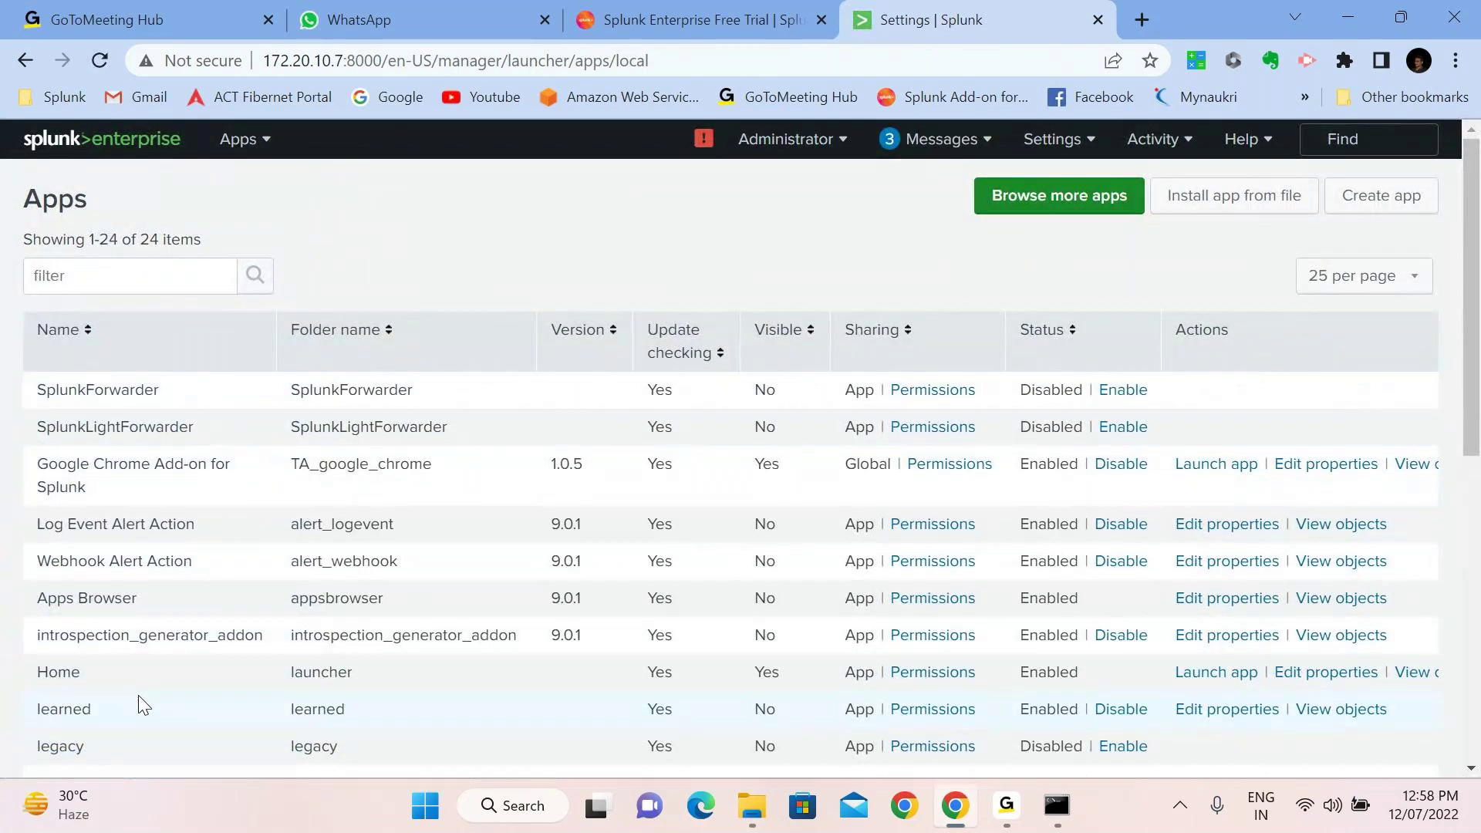
pyautogui.scroll(-2, 139, 698)
pyautogui.scroll(-2, 138, 695)
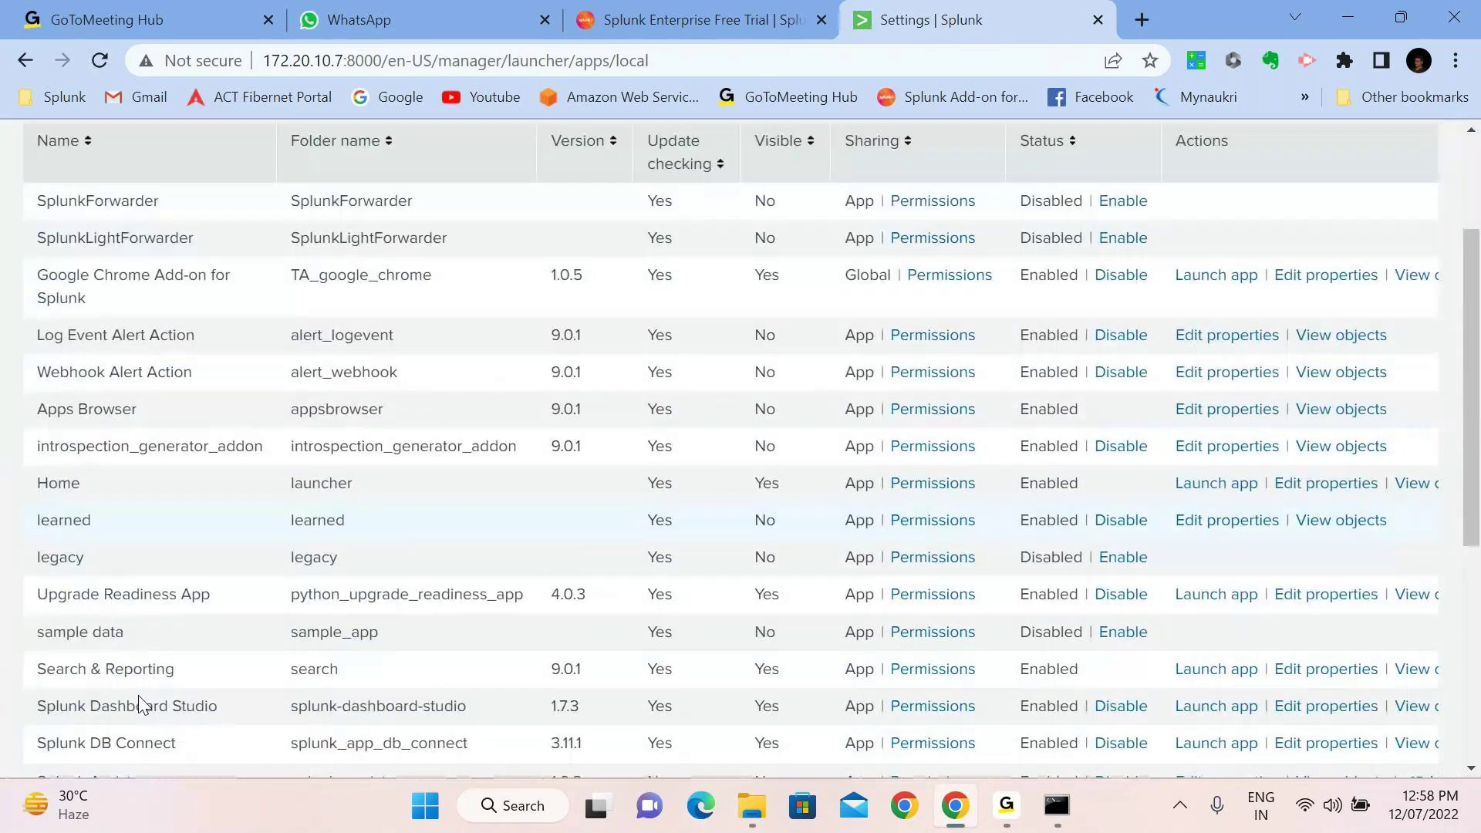
pyautogui.scroll(-2, 138, 696)
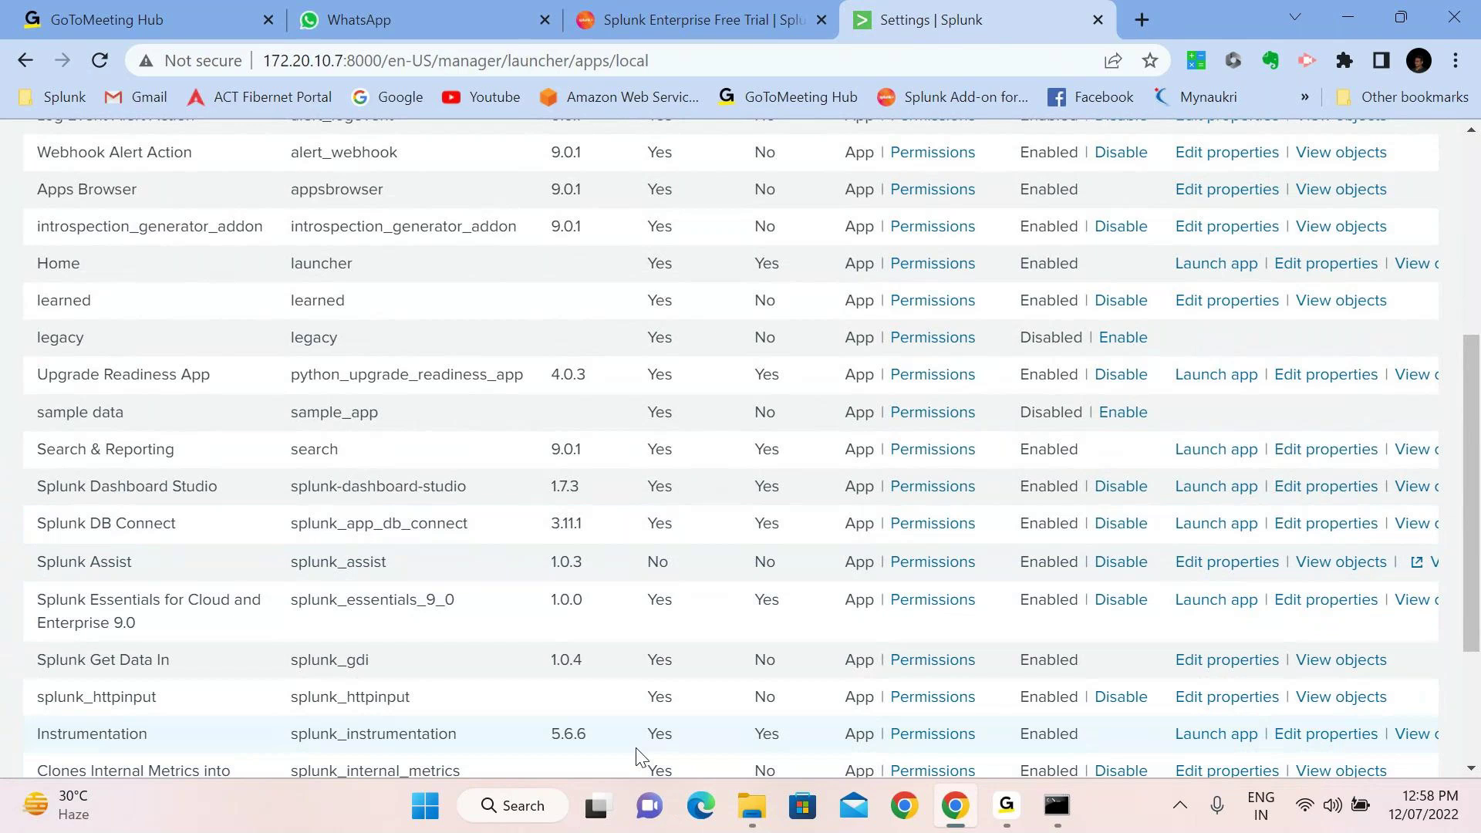
pyautogui.scroll(-3, 640, 752)
pyautogui.moveTo(654, 728); pyautogui.dragTo(915, 720)
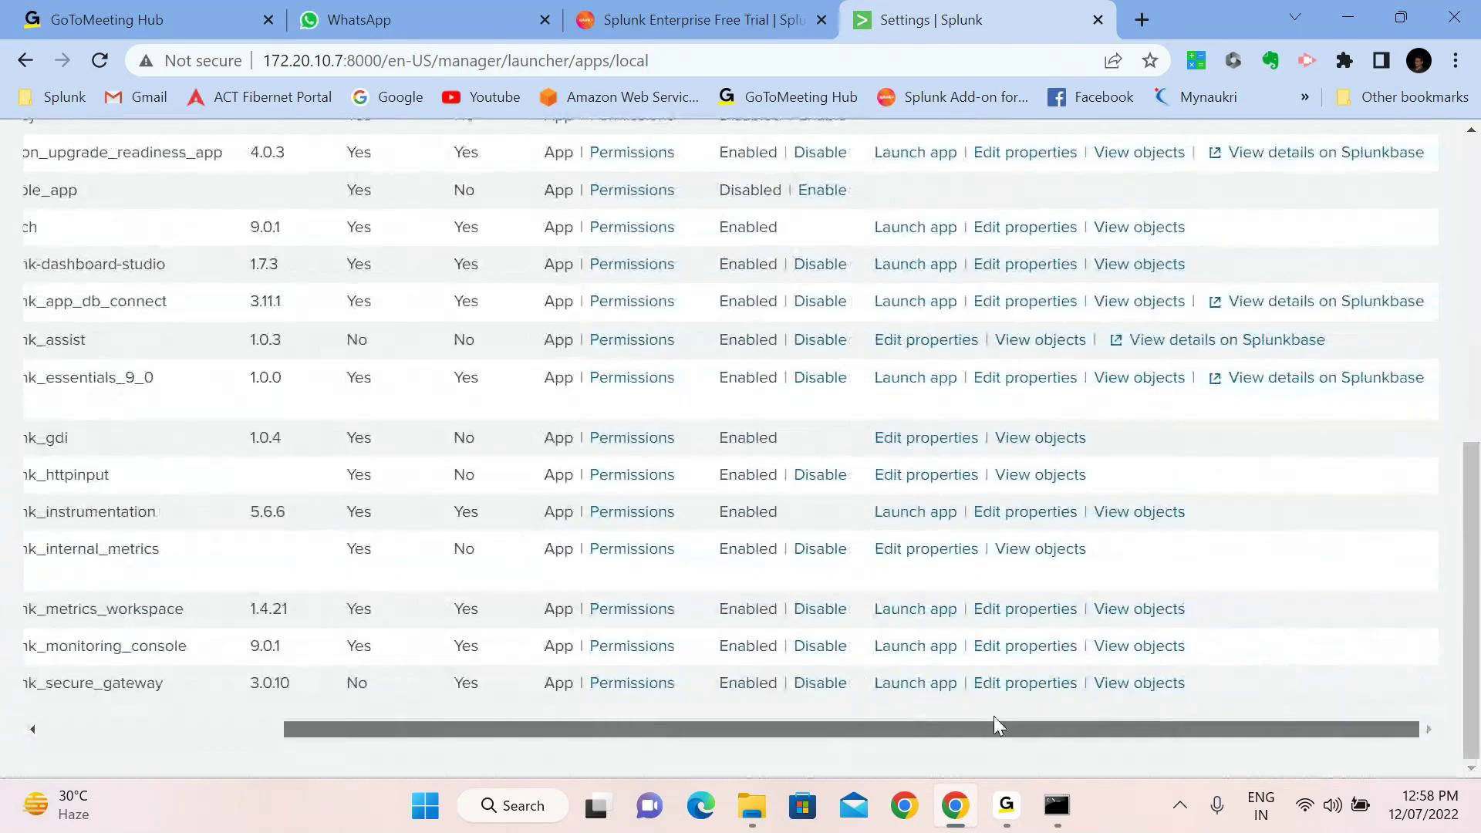
pyautogui.click(1039, 314)
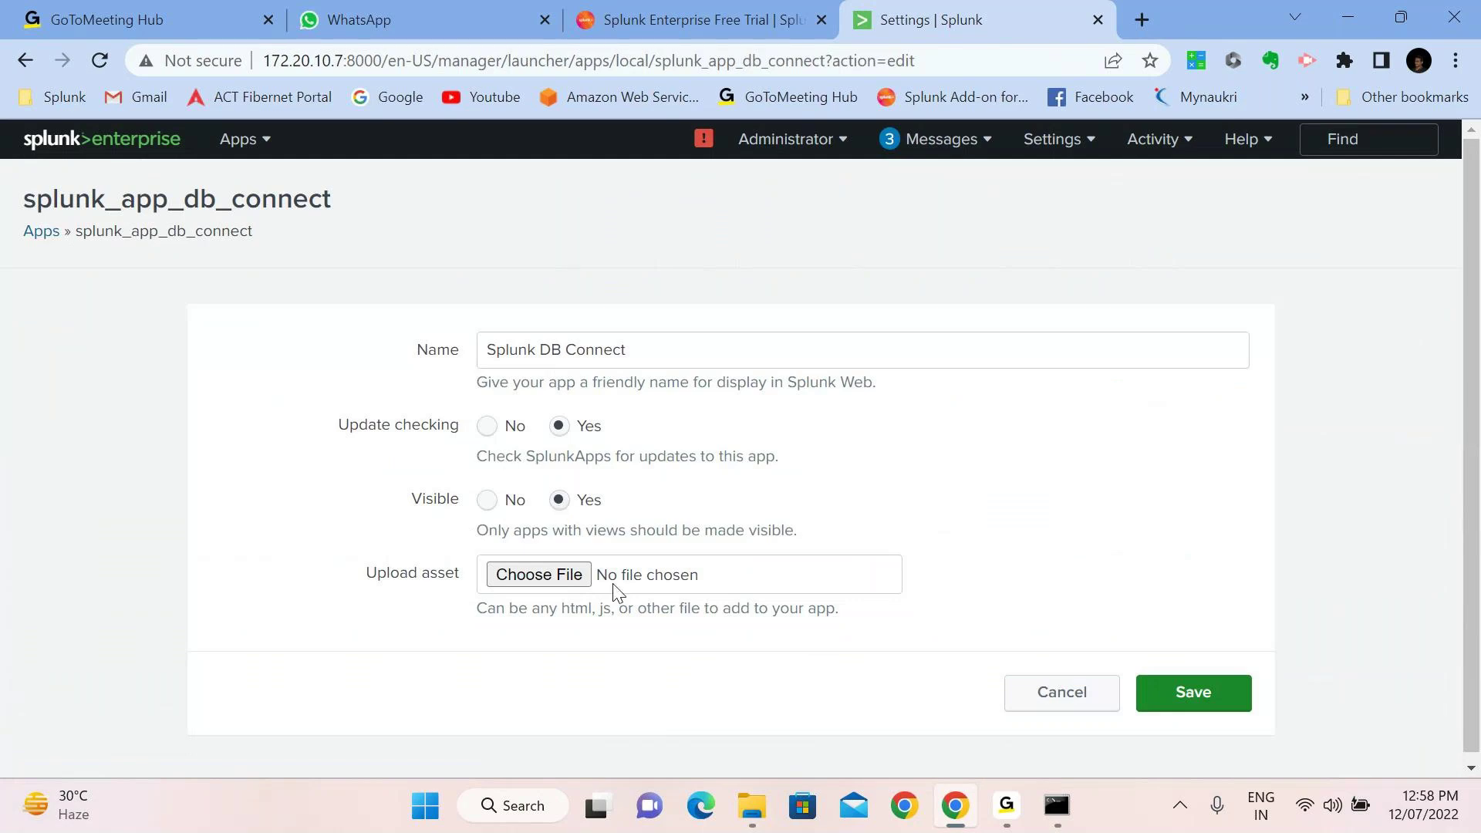
pyautogui.click(1214, 693)
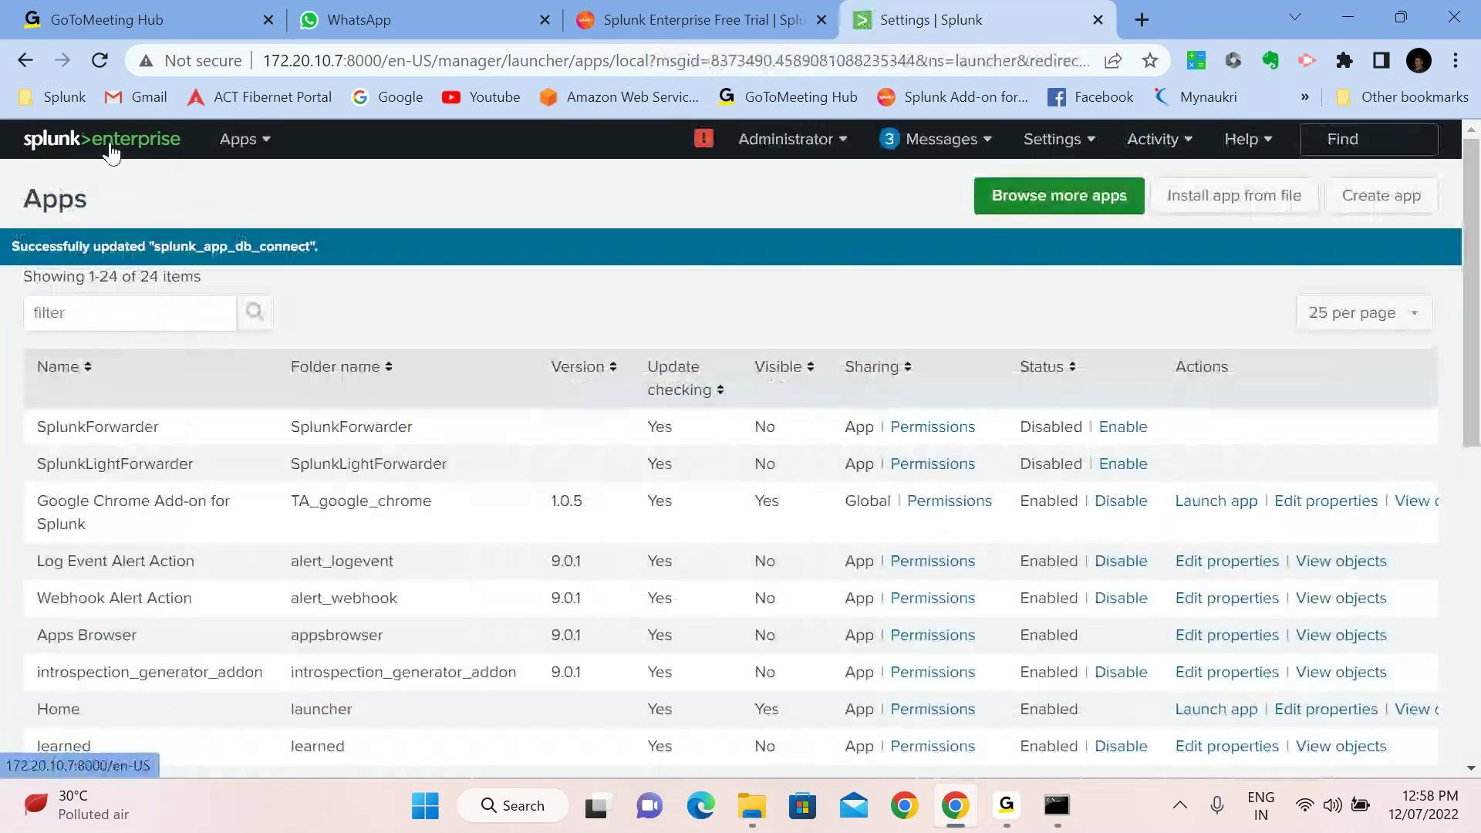
pyautogui.click(111, 152)
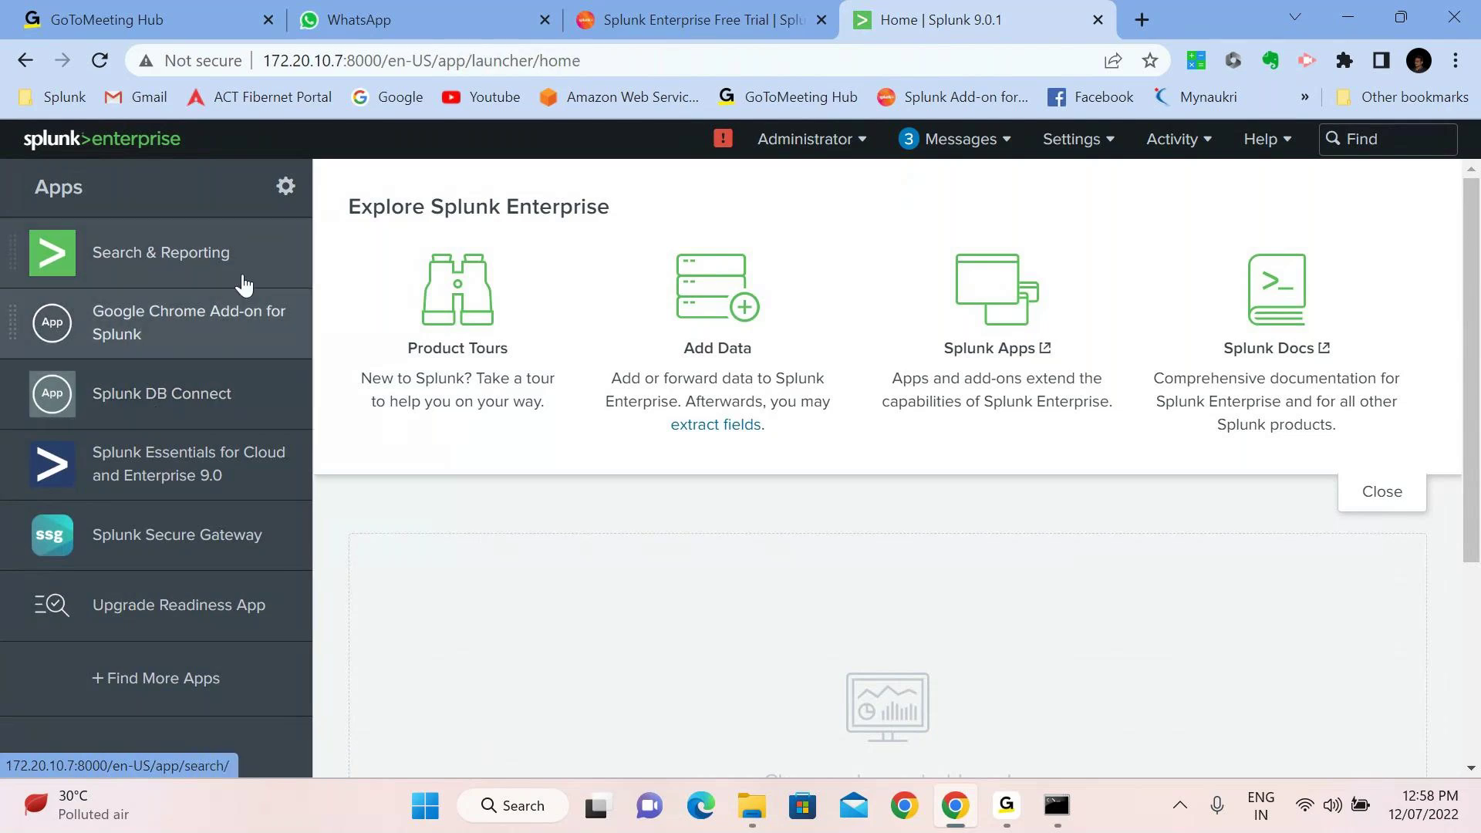
# Look through the installed apps list, open Browse more apps, and add a blank browser tab
pyautogui.click(285, 193)
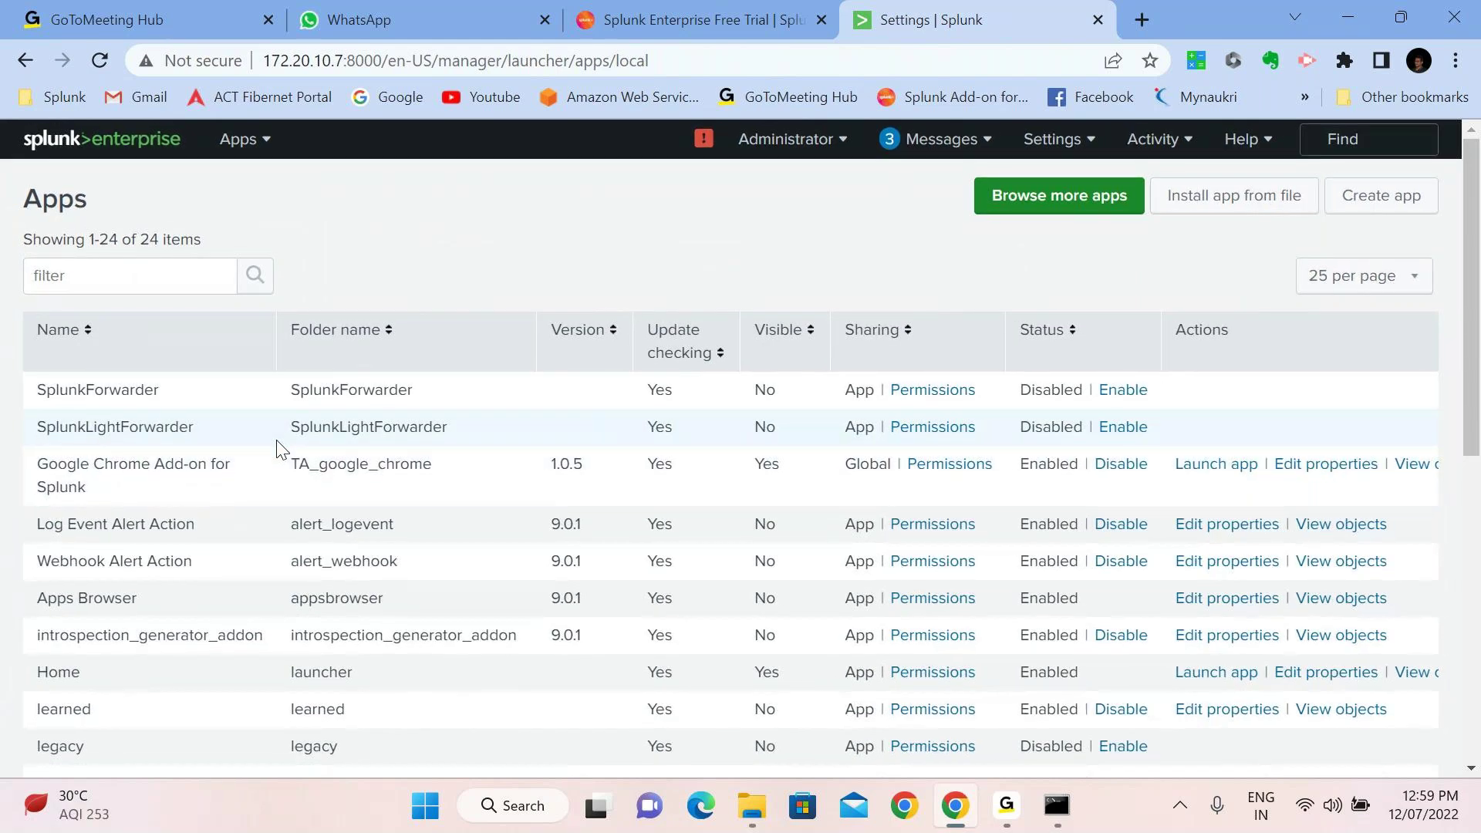
pyautogui.scroll(-3, 280, 447)
pyautogui.scroll(-4, 280, 448)
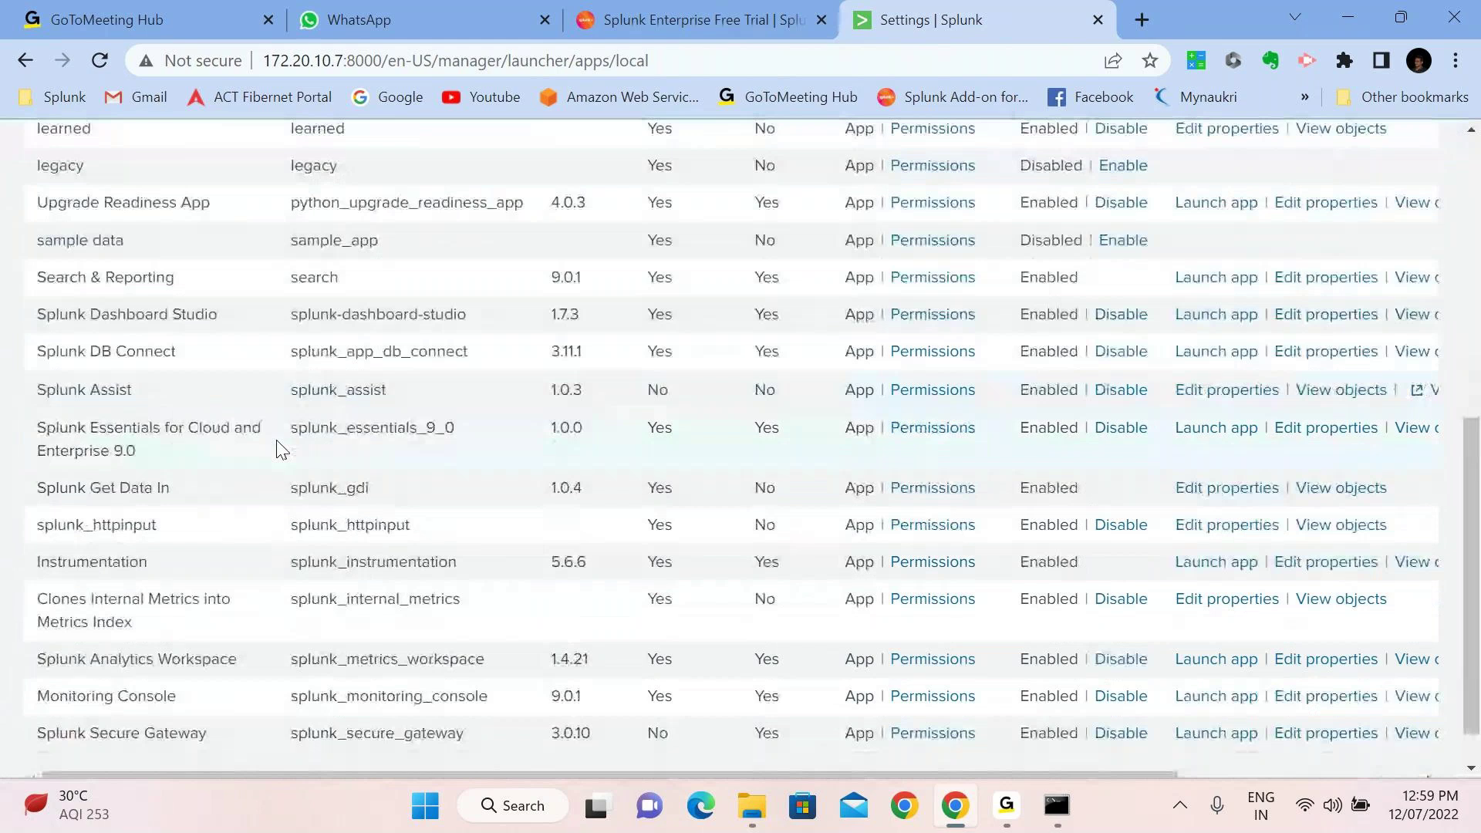
pyautogui.scroll(-1, 280, 447)
pyautogui.scroll(2, 280, 447)
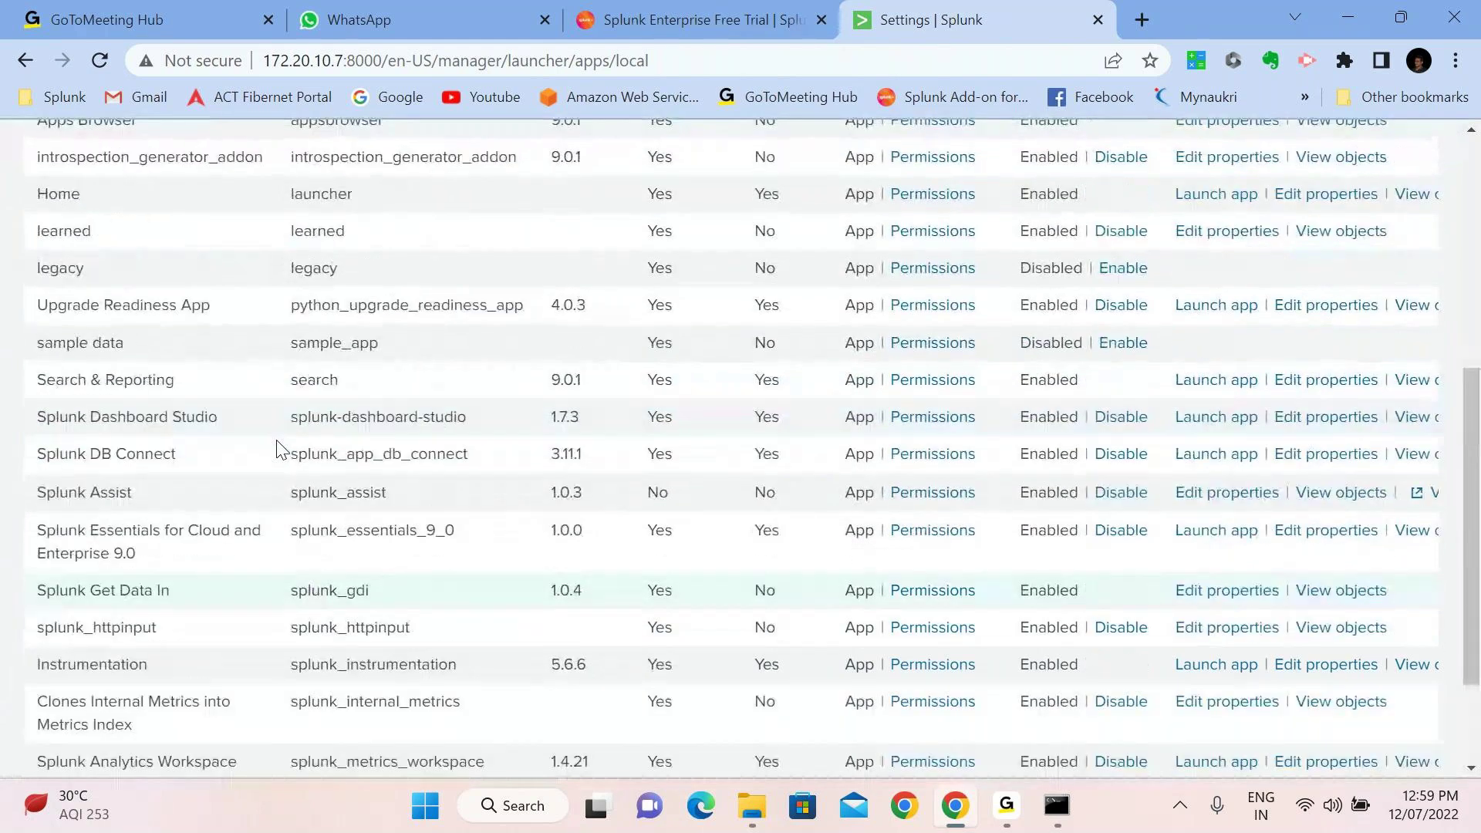
pyautogui.scroll(6, 280, 447)
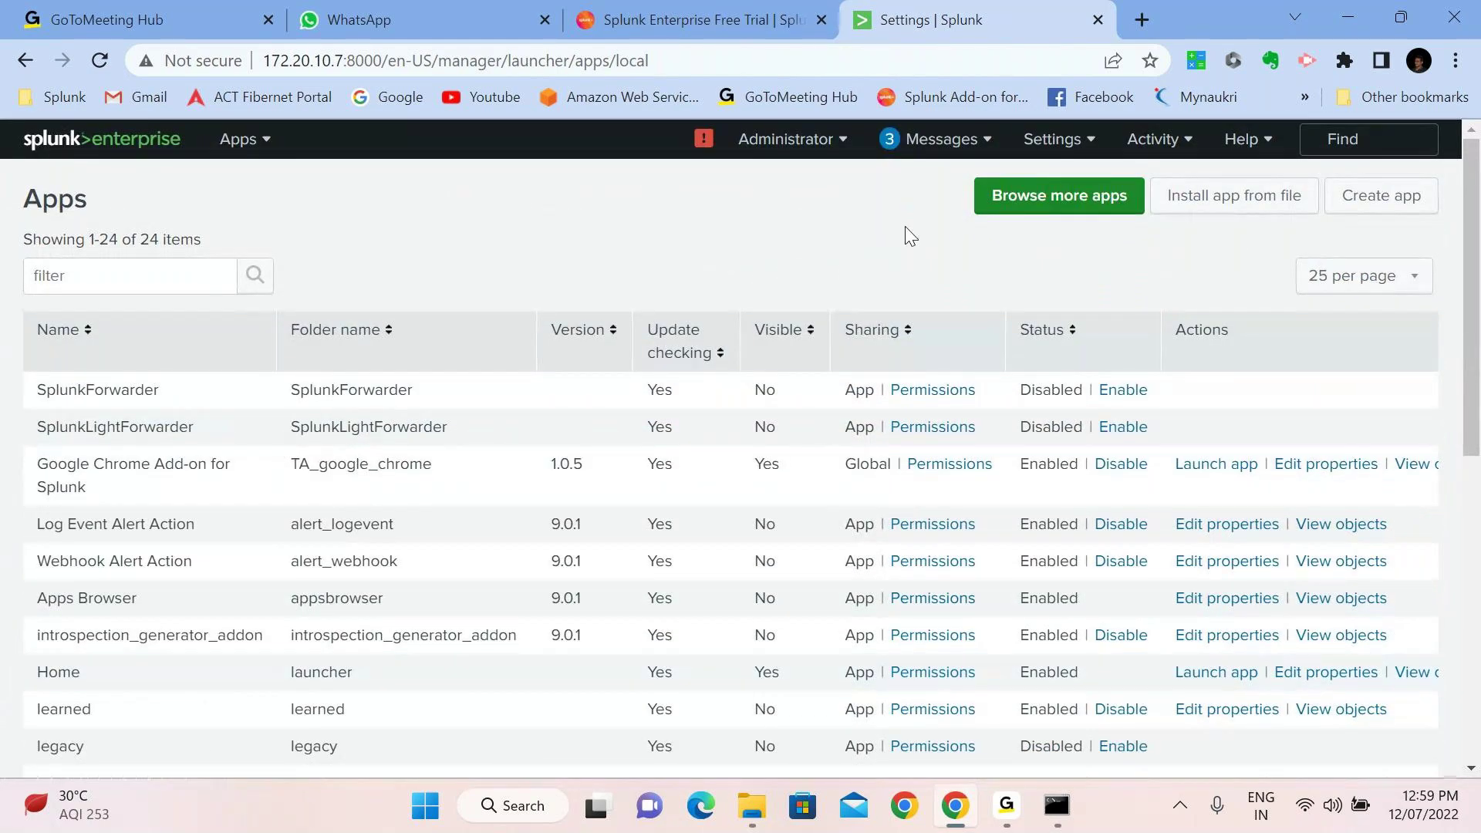
pyautogui.click(1059, 199)
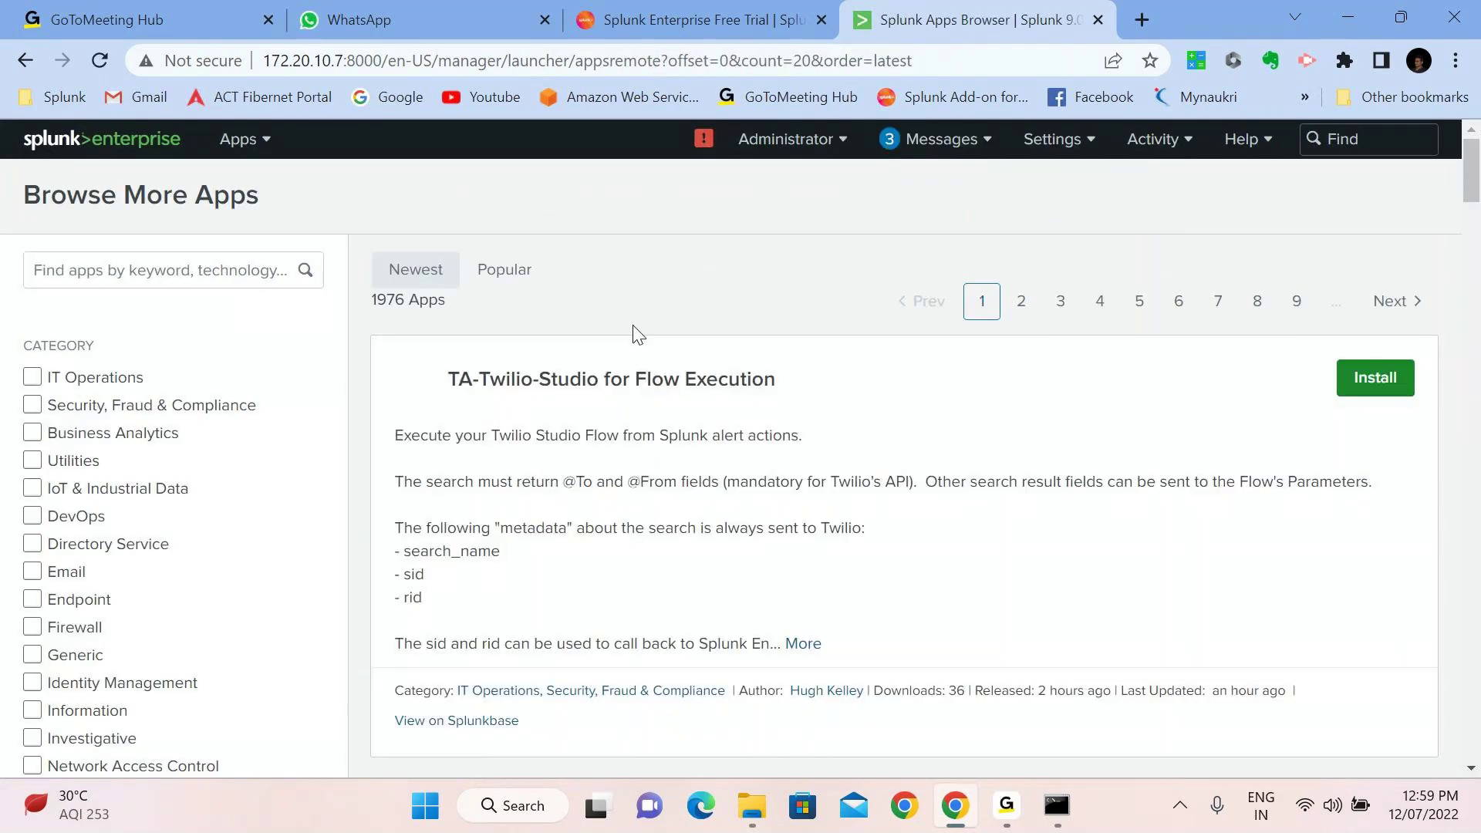
pyautogui.click(1137, 21)
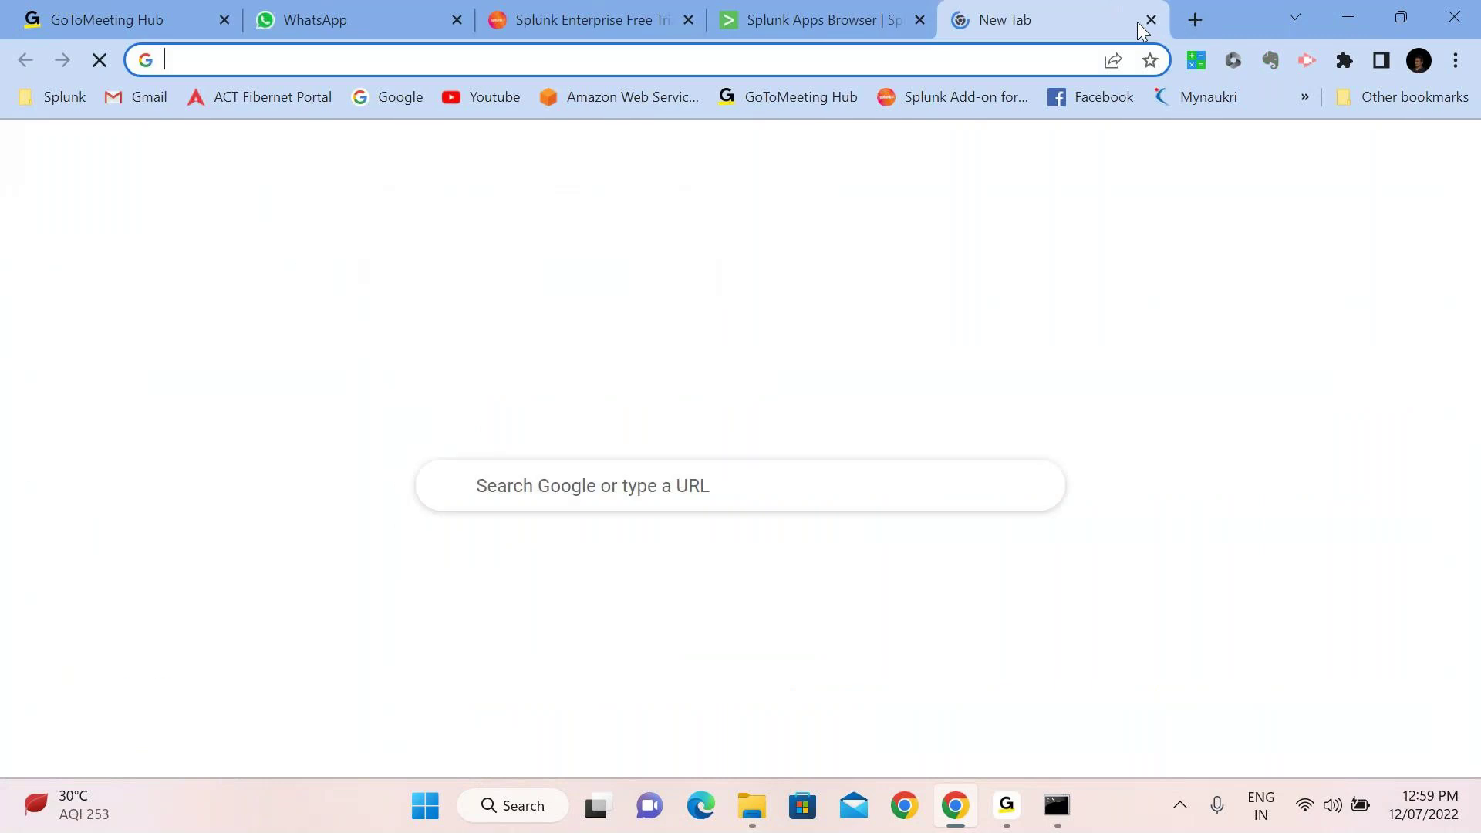
# Load the splunkbase.com site in the new tab
pyautogui.write('spluk')
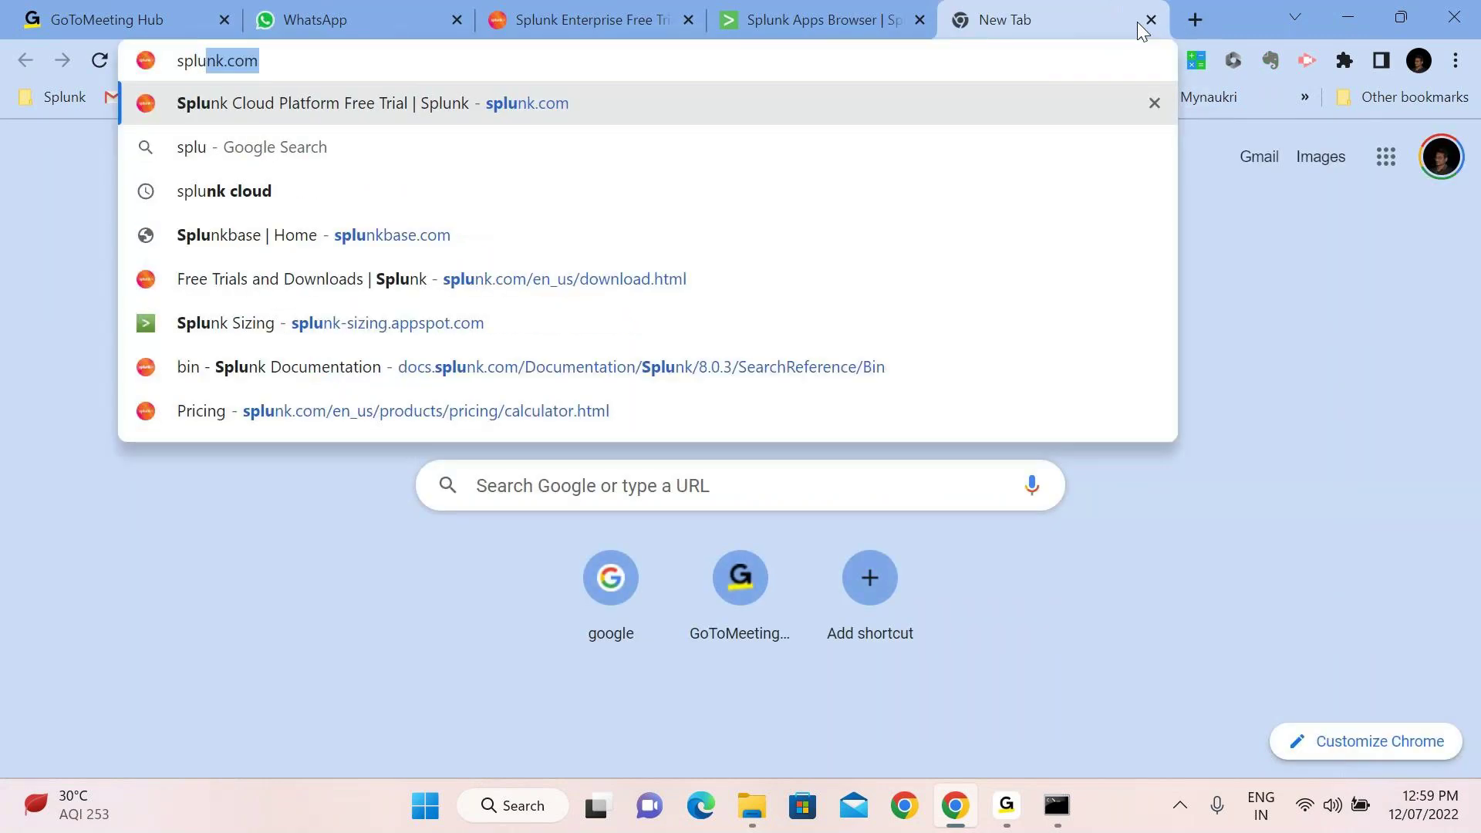
pyautogui.press('BackSpace')
pyautogui.write('nkbase')
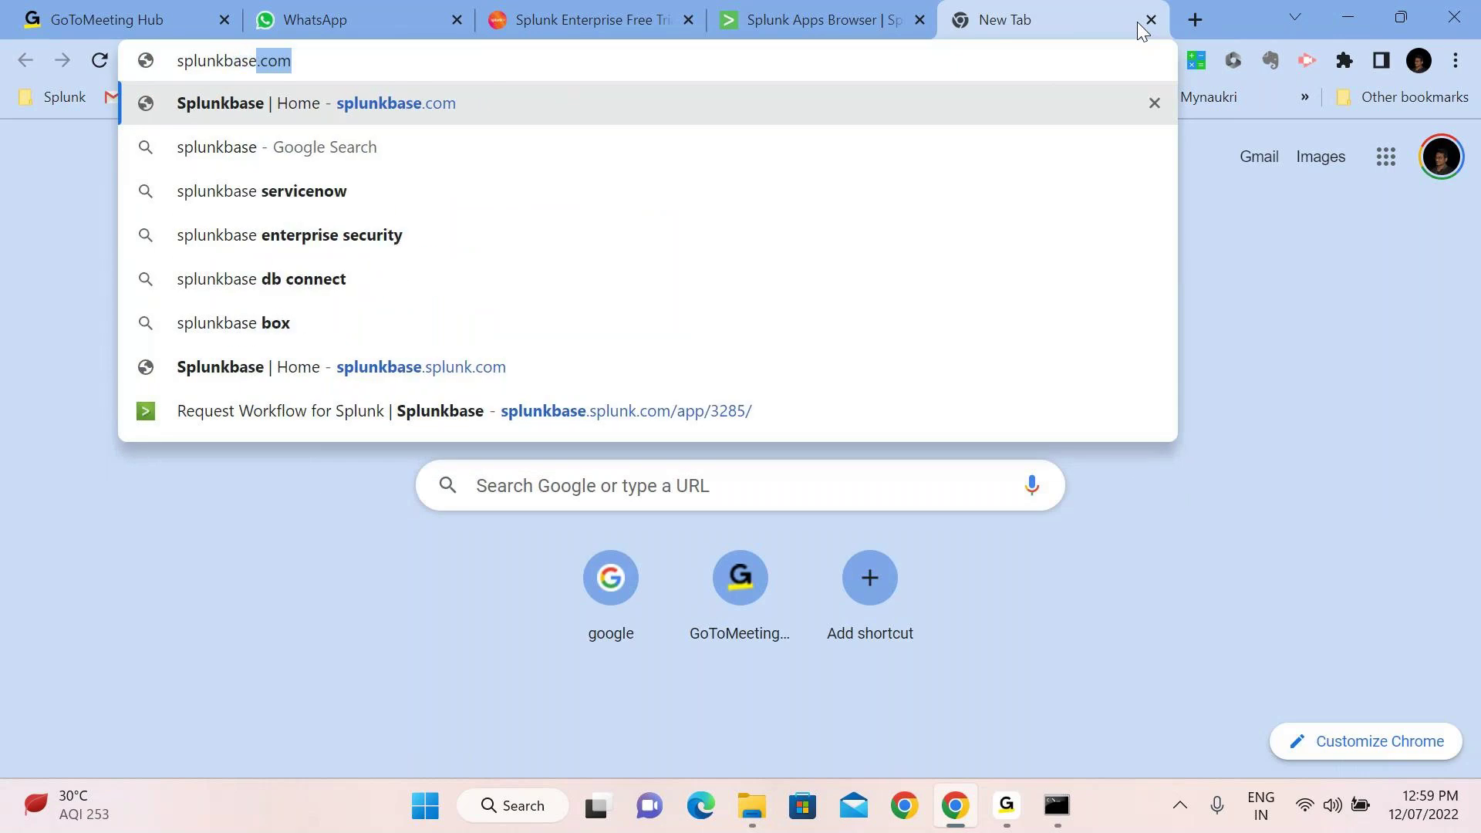
pyautogui.press('Return')
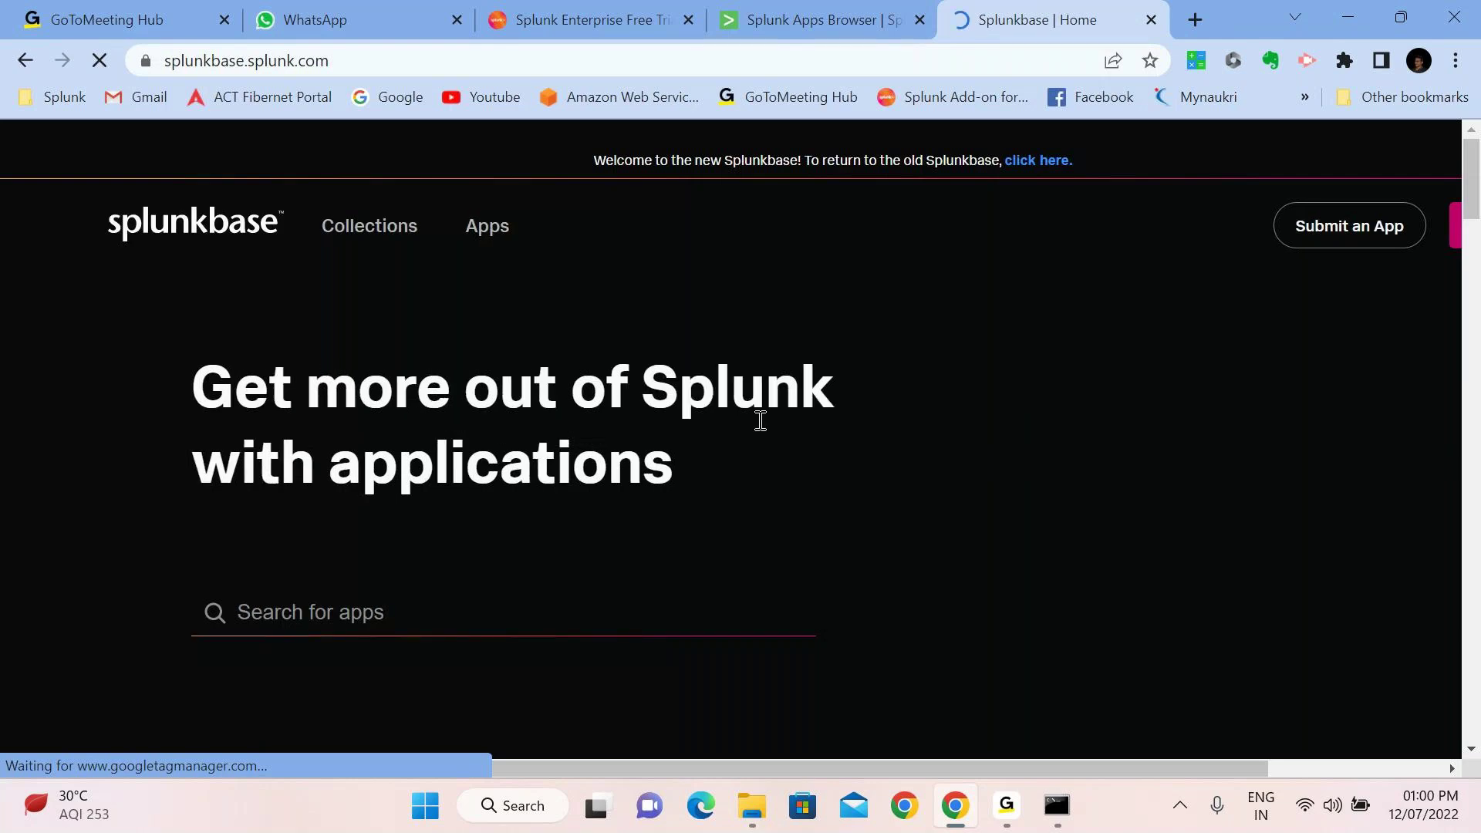
# Open the trending Splunk Add-on for Microsoft Windows page and sign in to download it
pyautogui.scroll(-2, 761, 424)
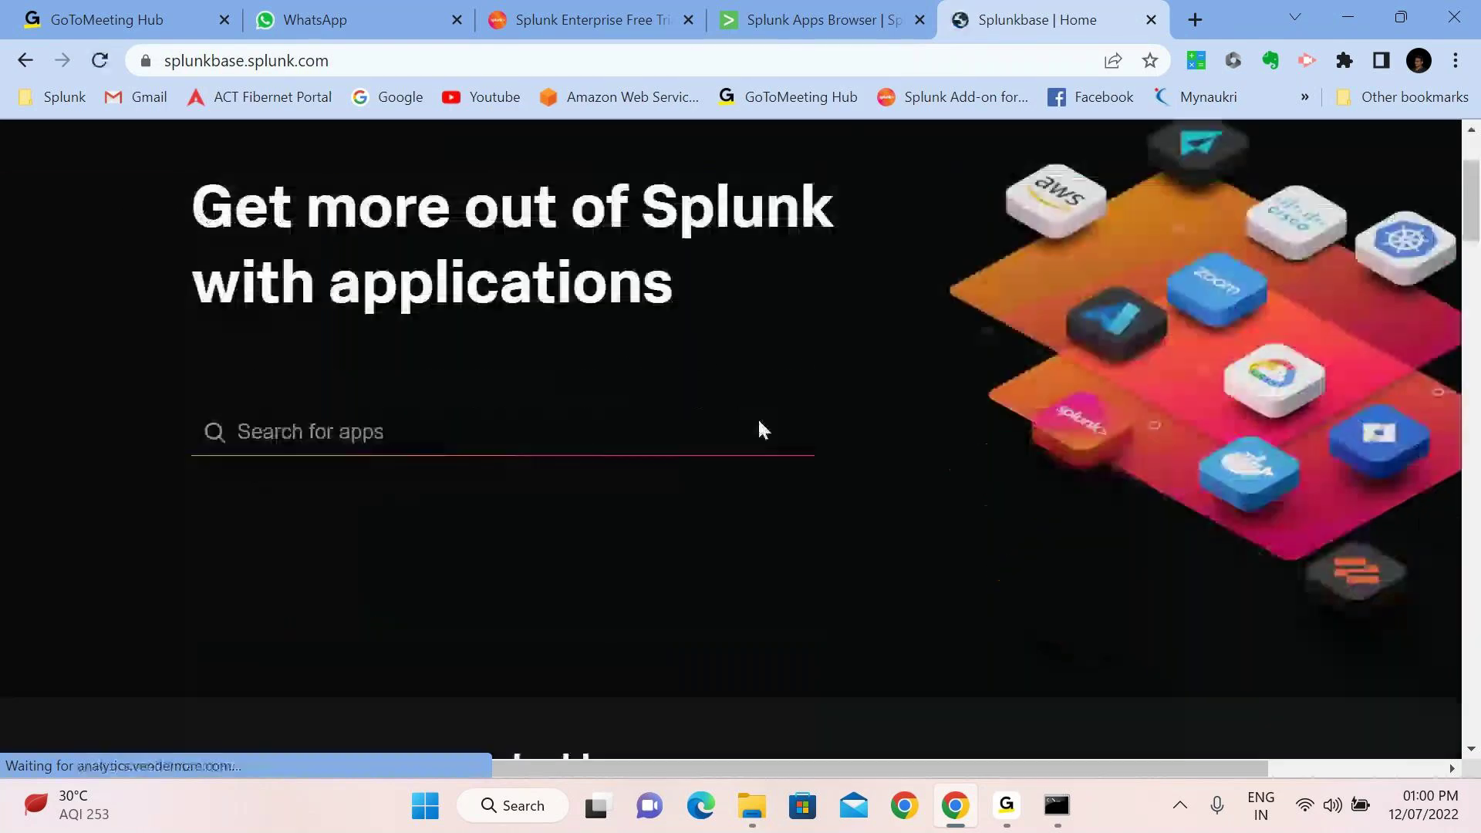
pyautogui.scroll(-6, 760, 429)
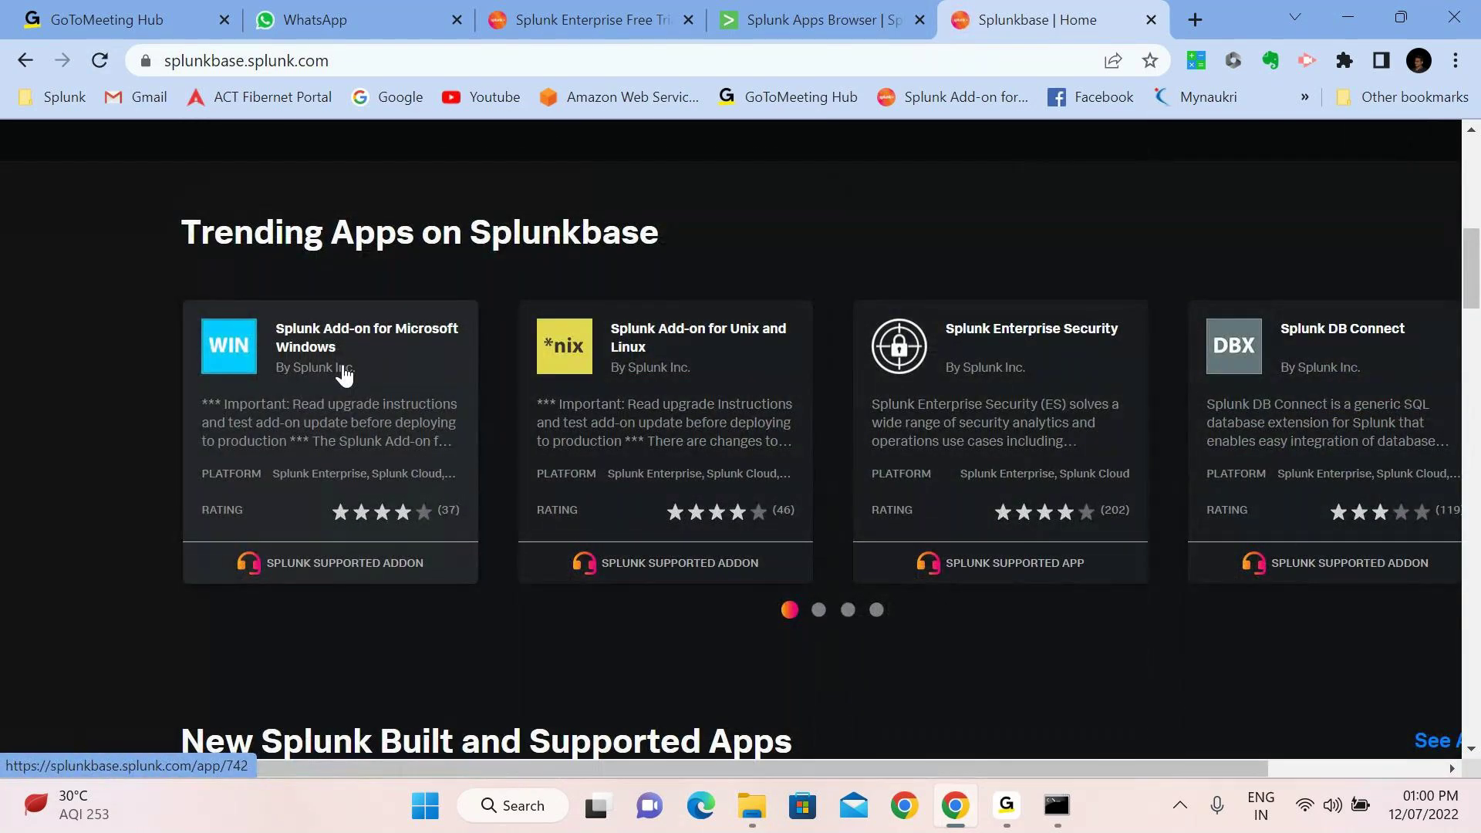
pyautogui.click(344, 374)
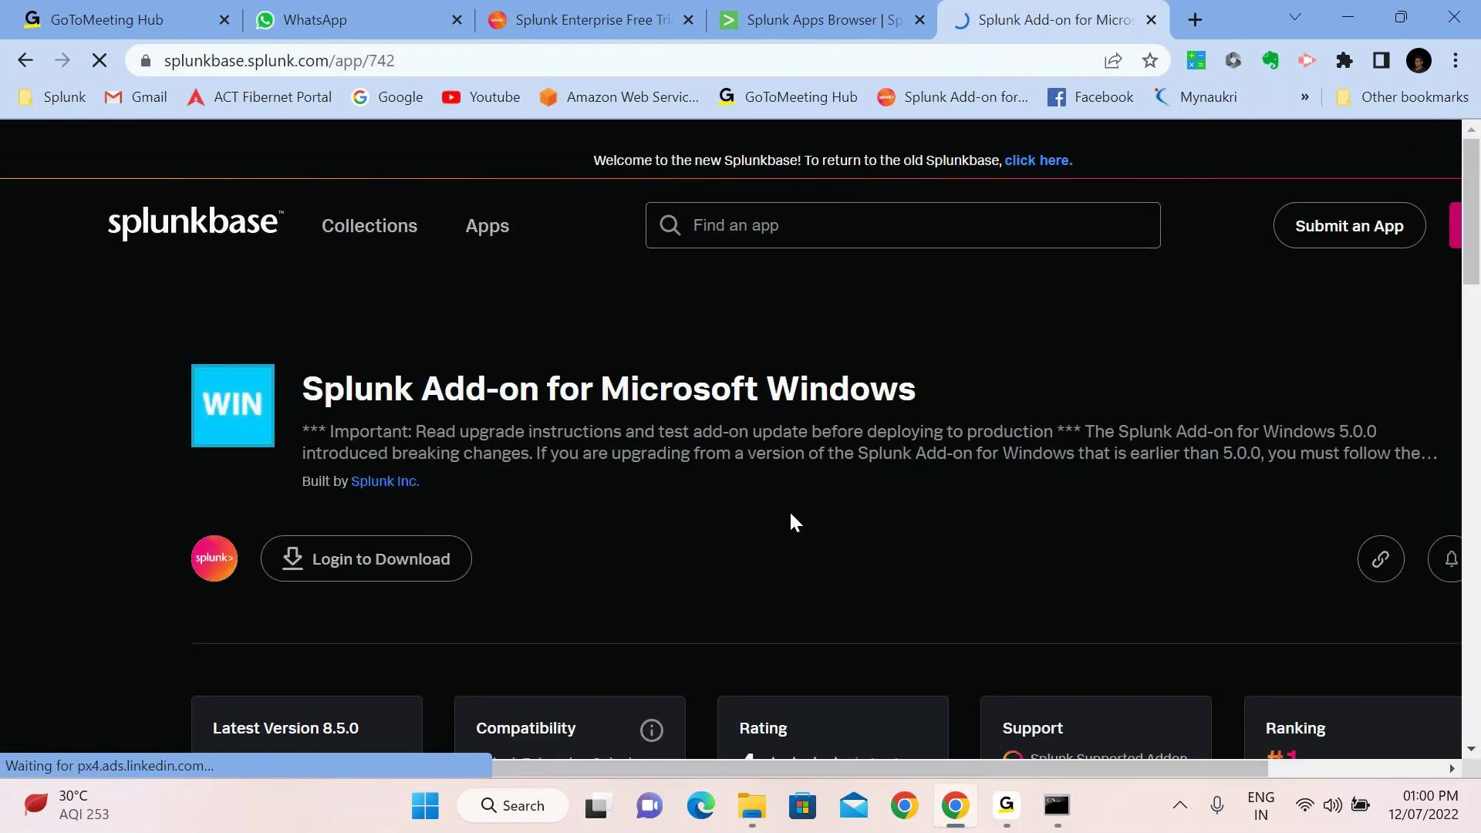
pyautogui.scroll(-1, 790, 515)
pyautogui.click(369, 514)
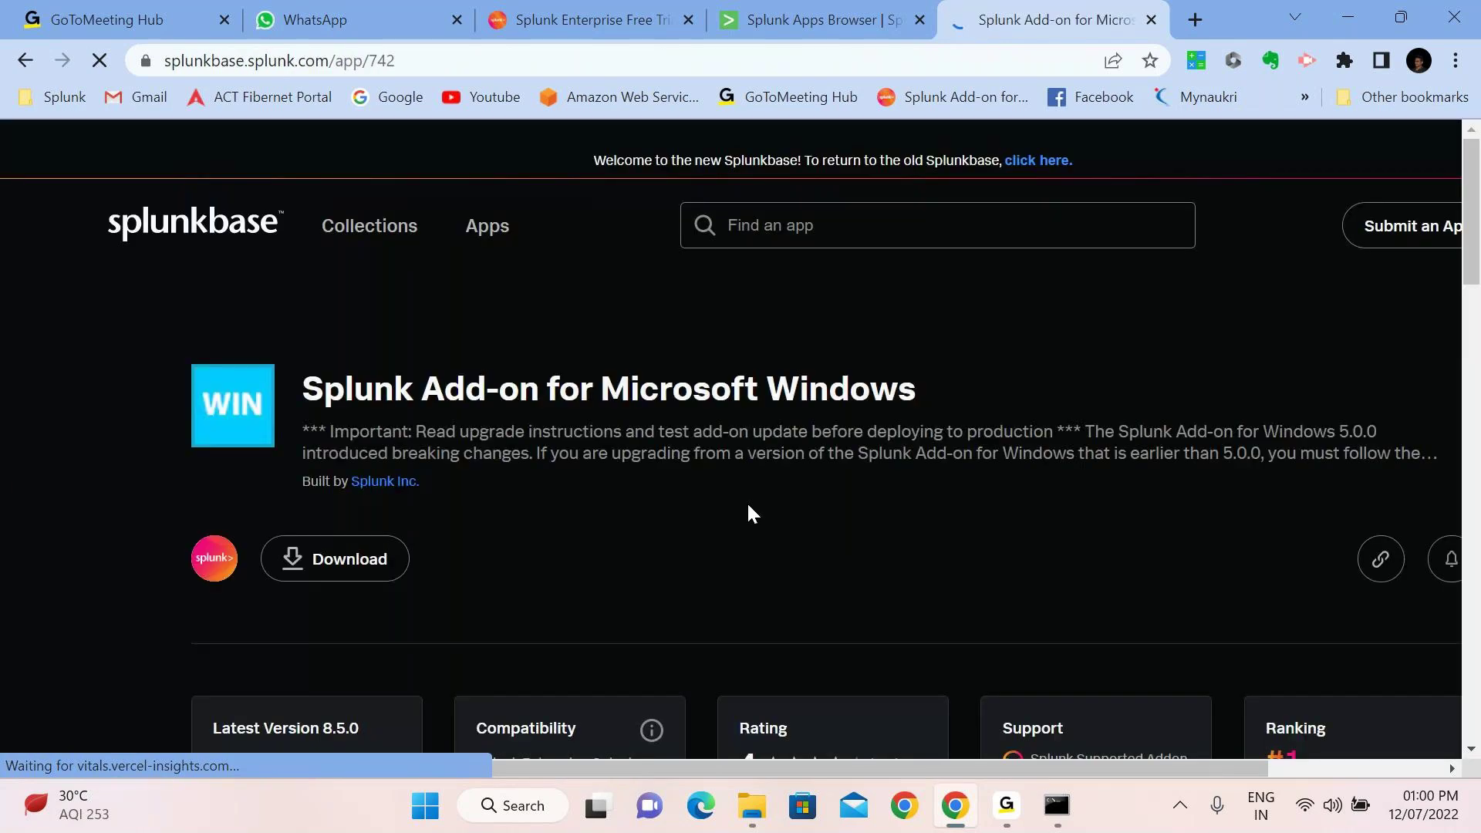
pyautogui.click(368, 562)
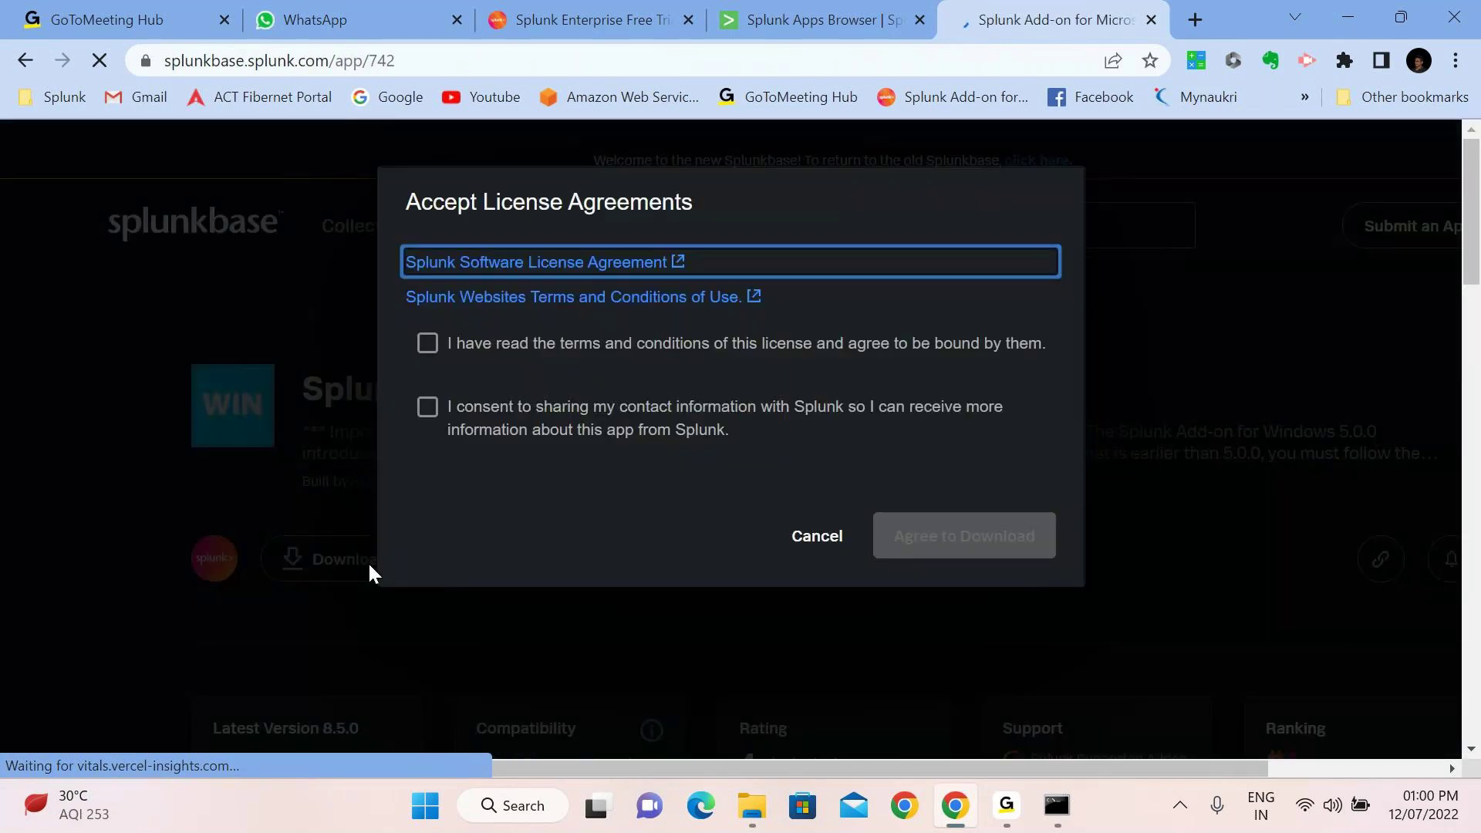
# Accept both licence terms and save the Windows add-on 8.5.0 .tgz into Downloads
pyautogui.click(429, 344)
pyautogui.click(428, 408)
pyautogui.click(925, 541)
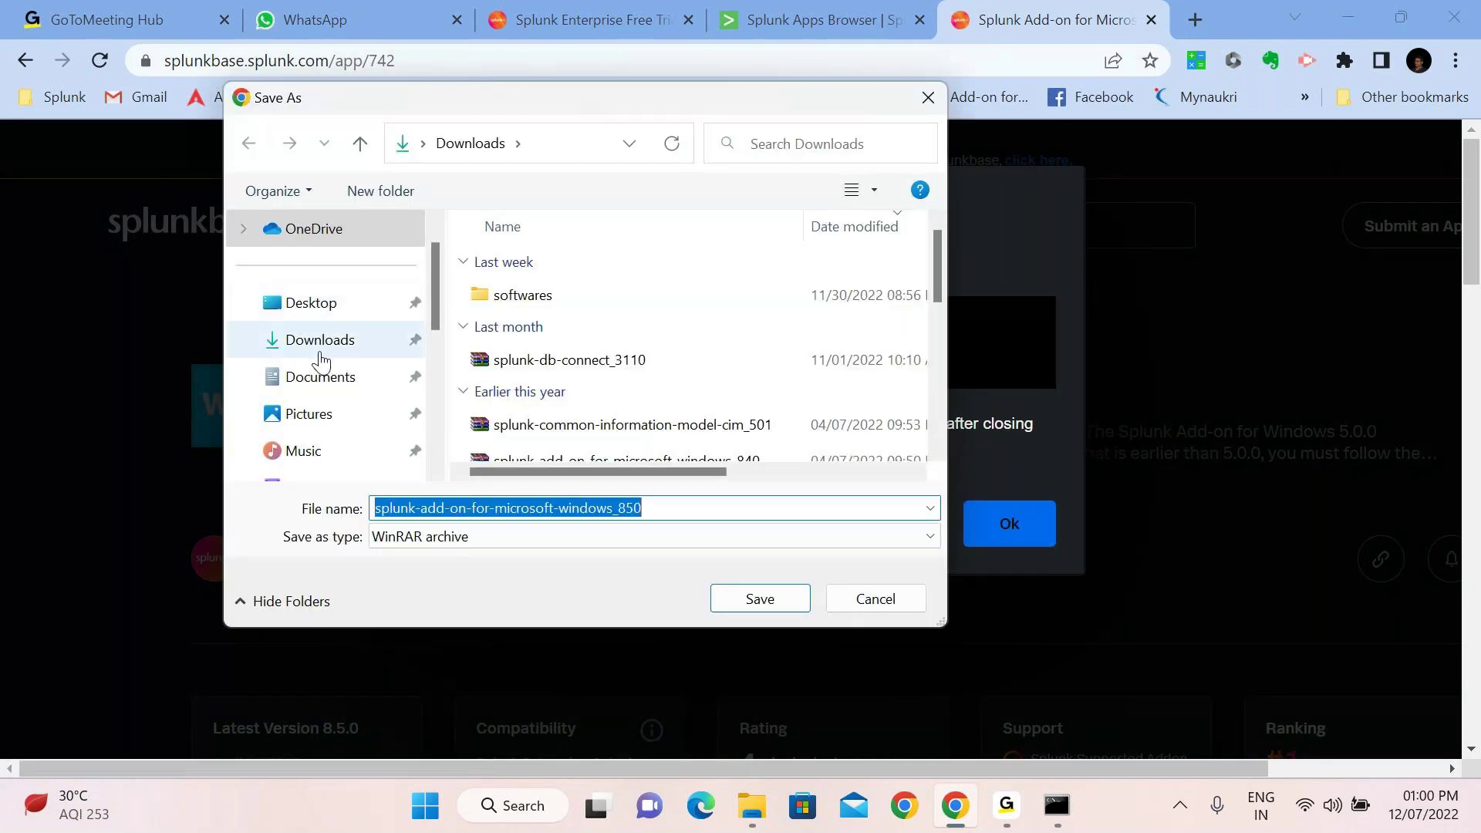
pyautogui.click(320, 356)
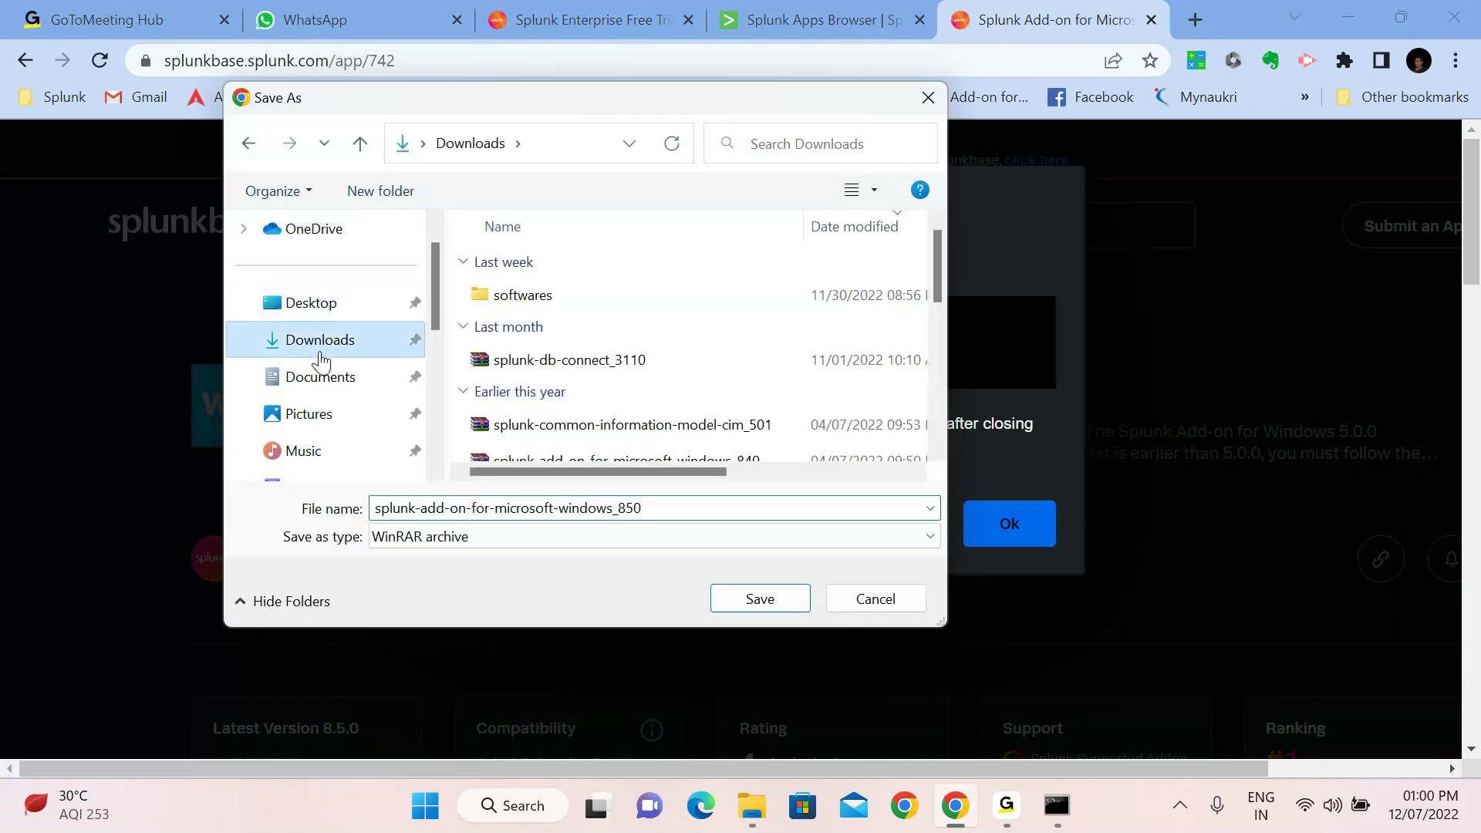
pyautogui.click(771, 603)
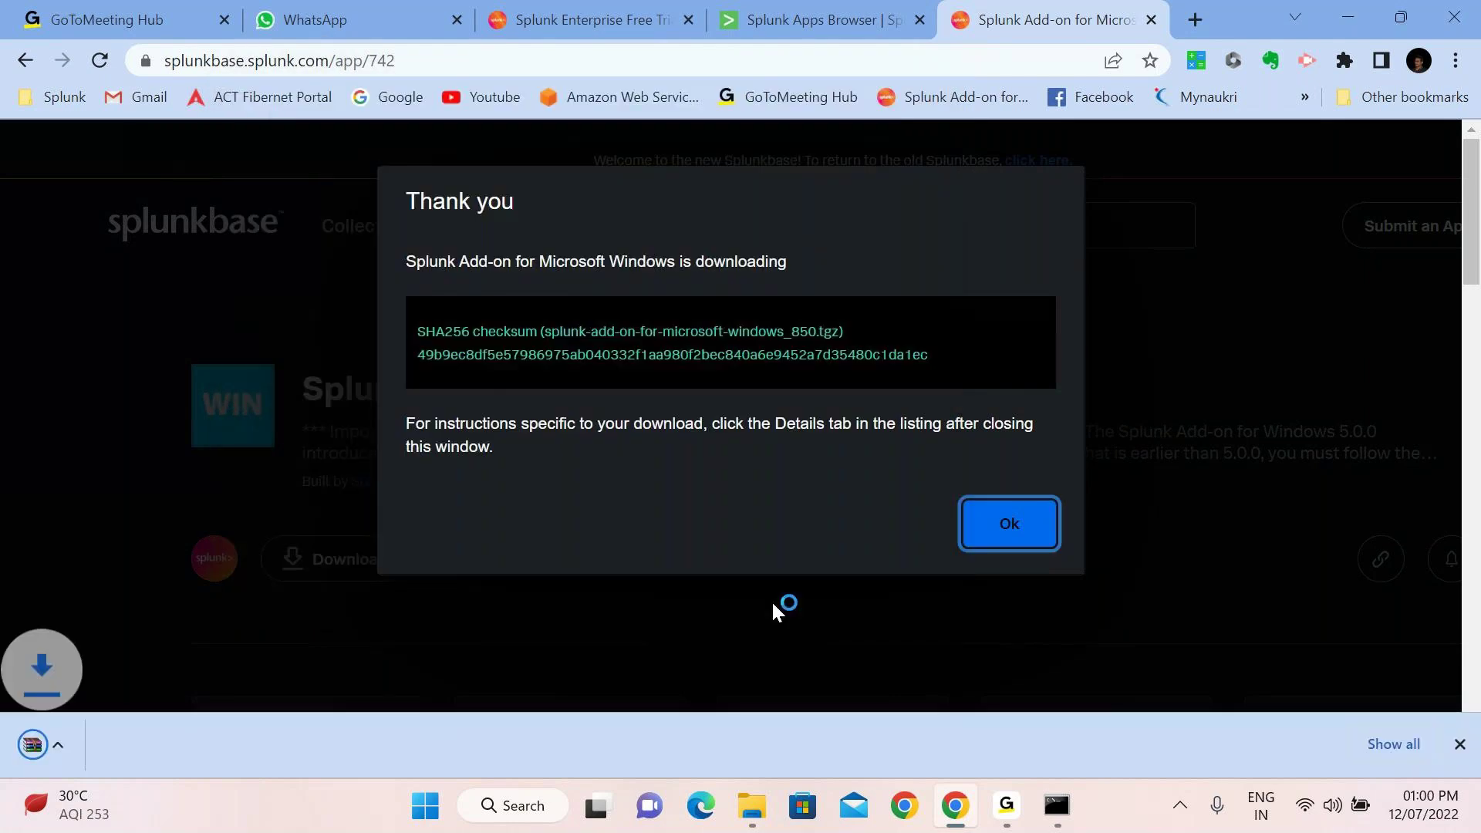
pyautogui.click(1002, 531)
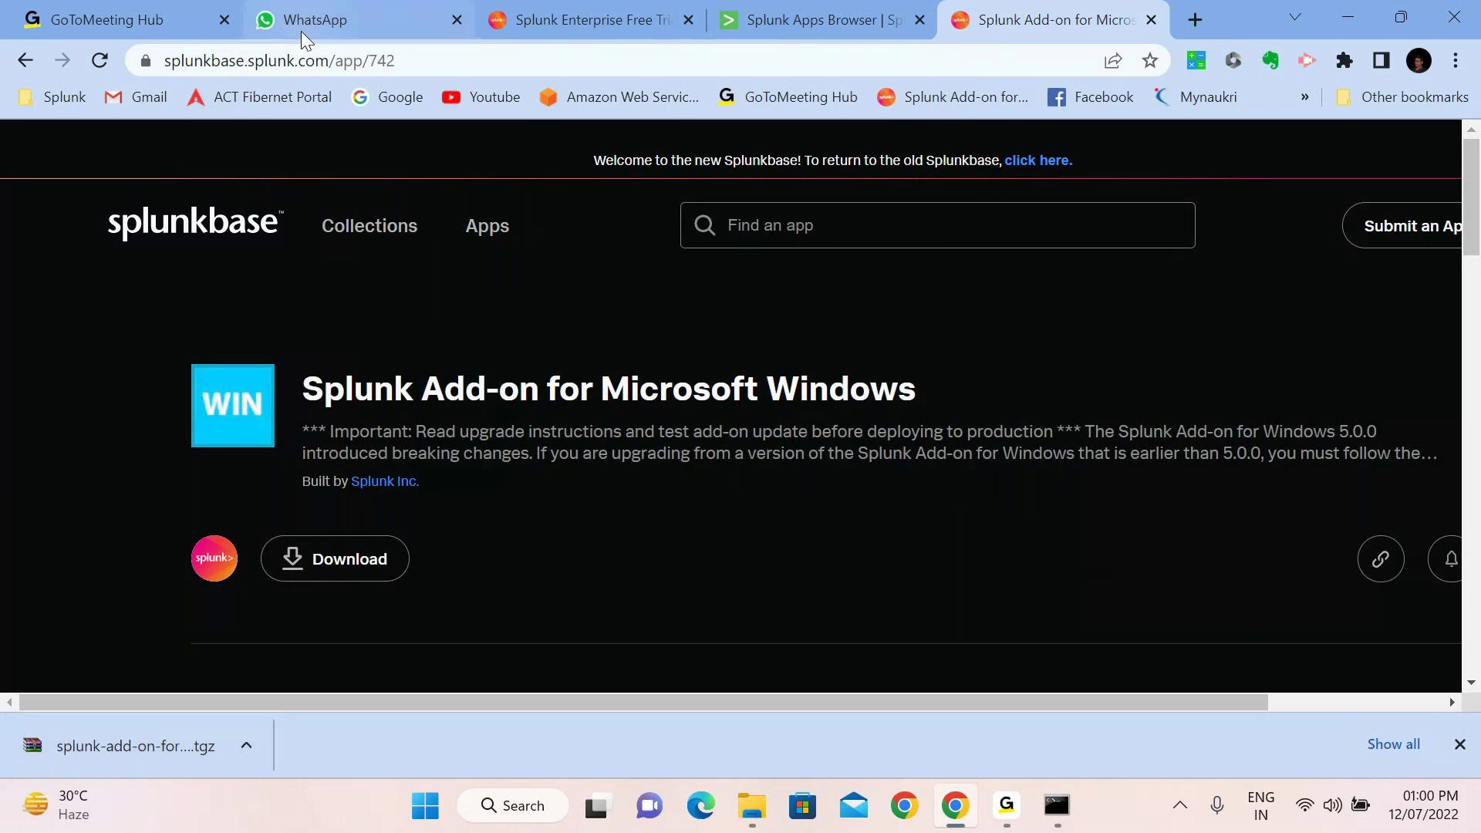
pyautogui.click(783, 6)
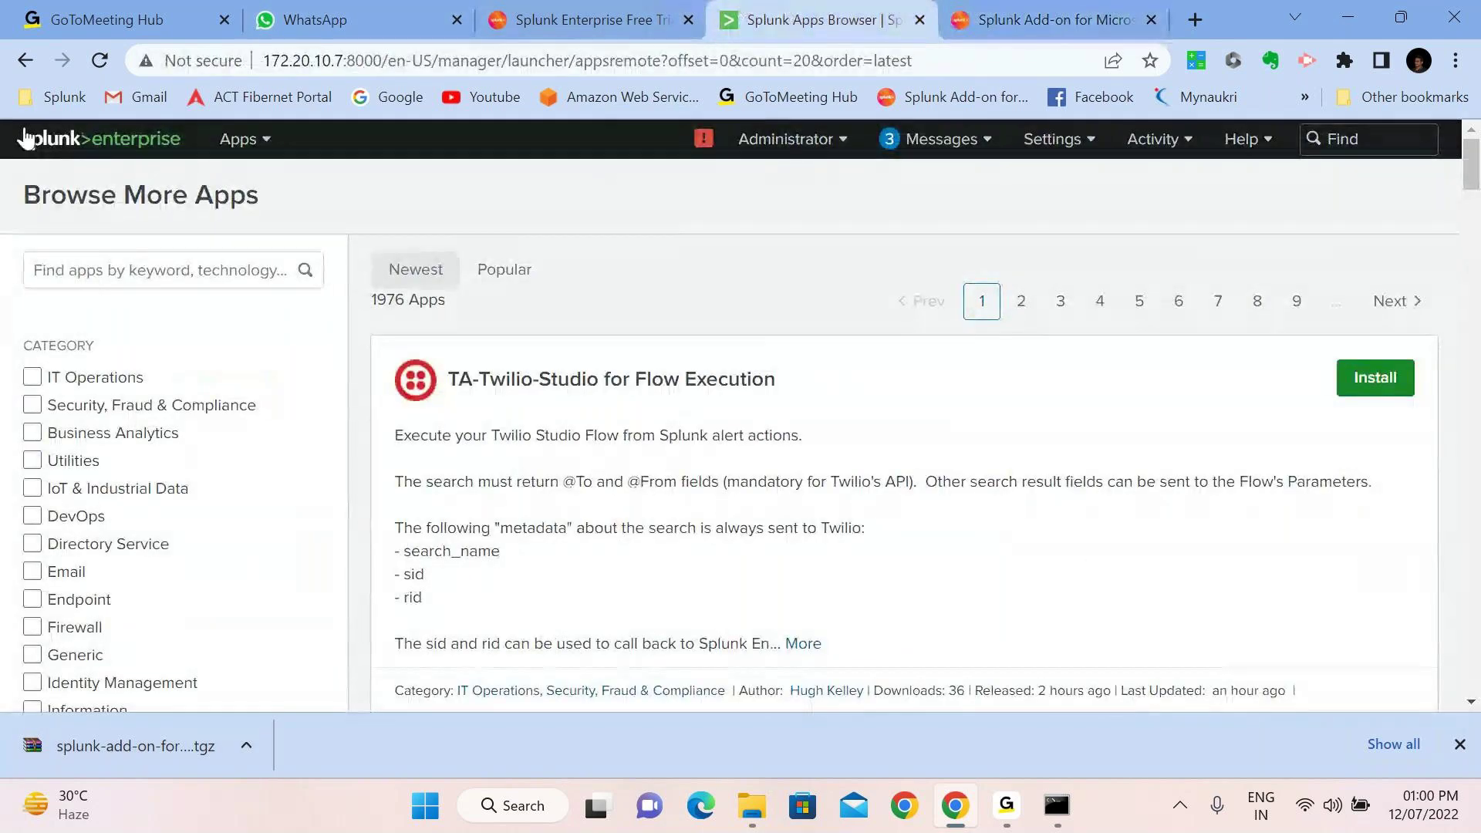
# Install the app from file, uploading the Windows add-on .tgz picked from Downloads
pyautogui.click(27, 60)
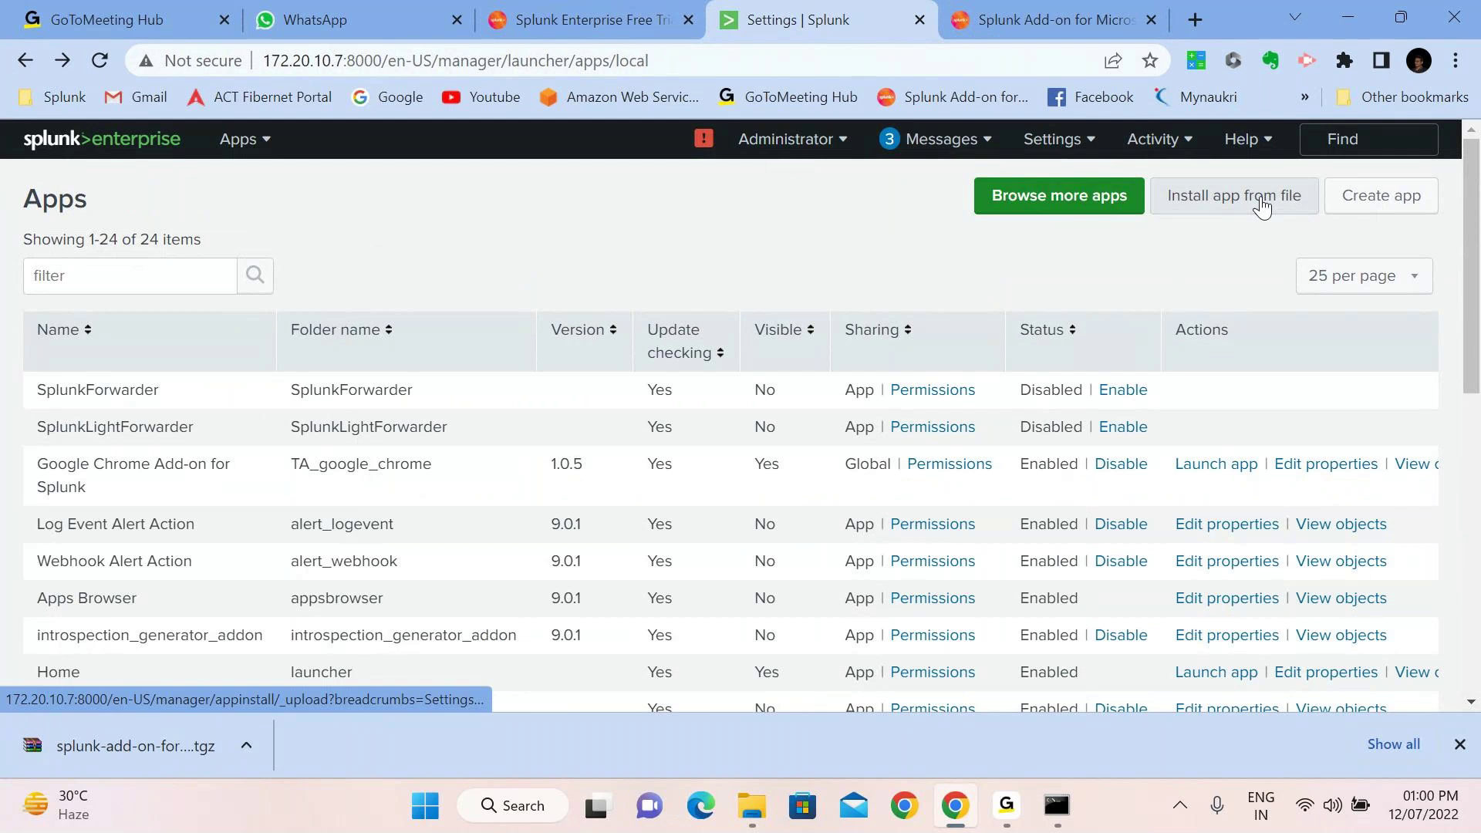
pyautogui.click(1261, 206)
pyautogui.click(414, 472)
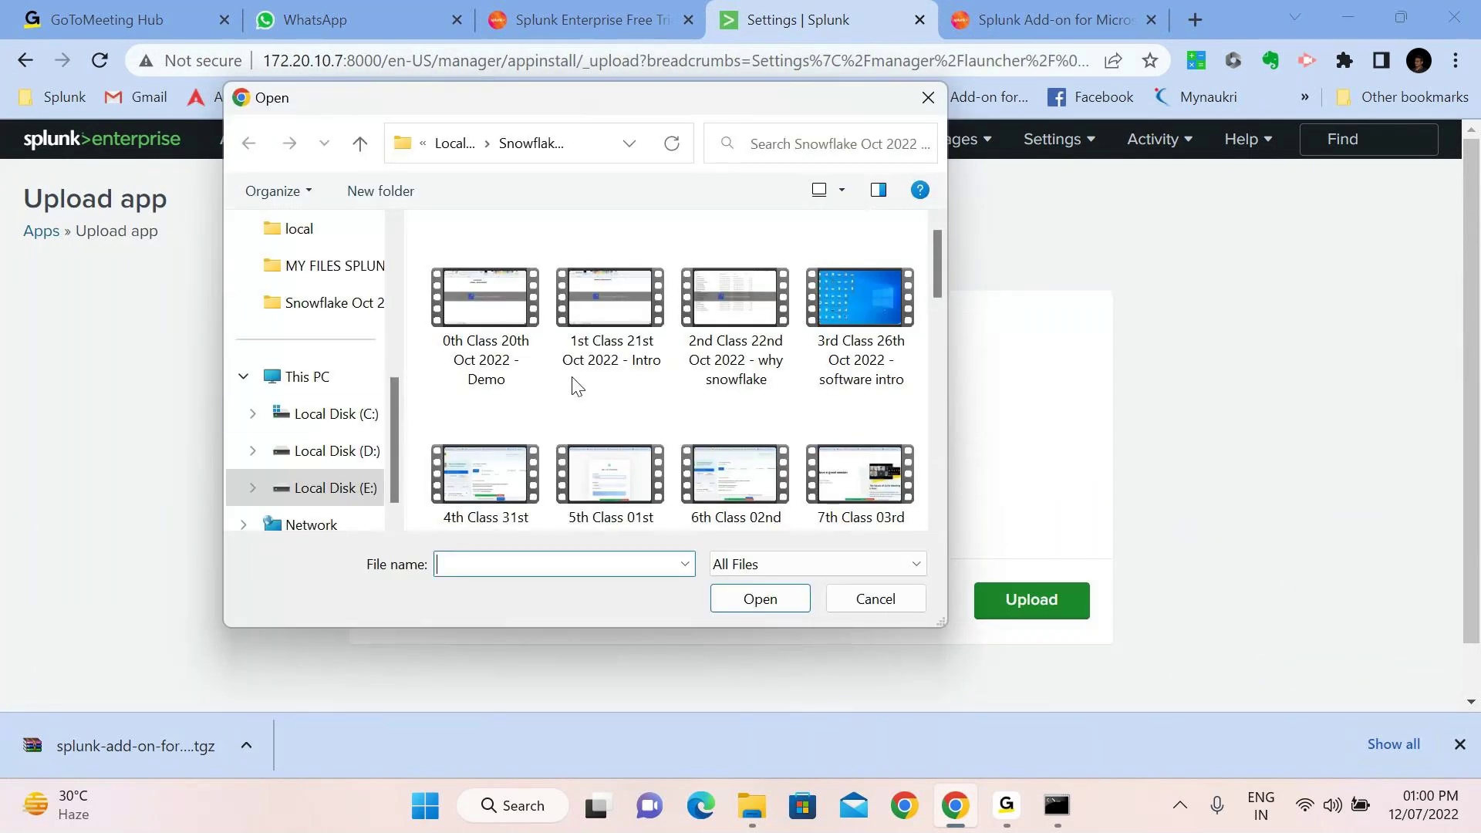
pyautogui.scroll(3, 339, 247)
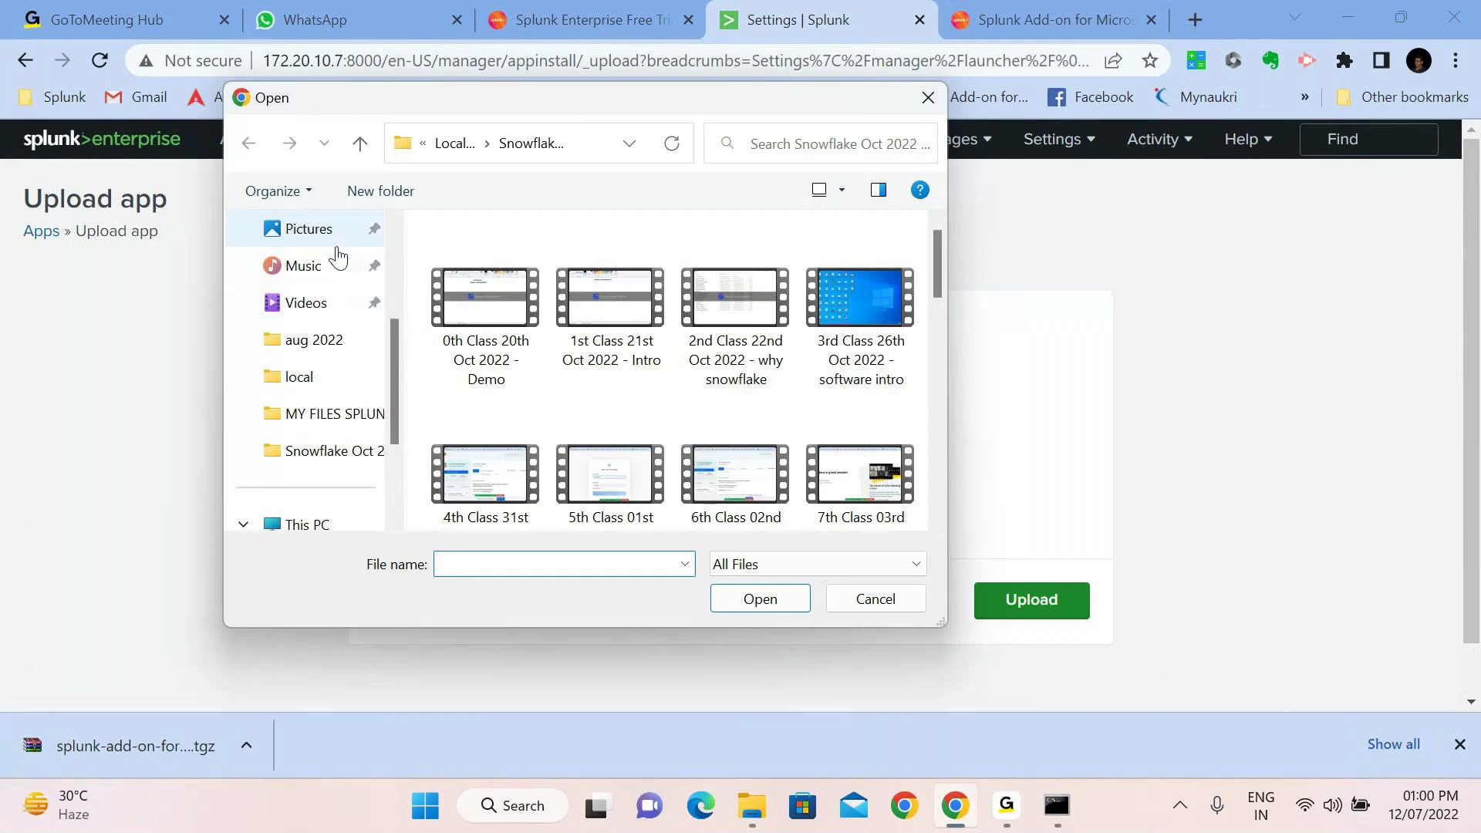
pyautogui.scroll(2, 338, 255)
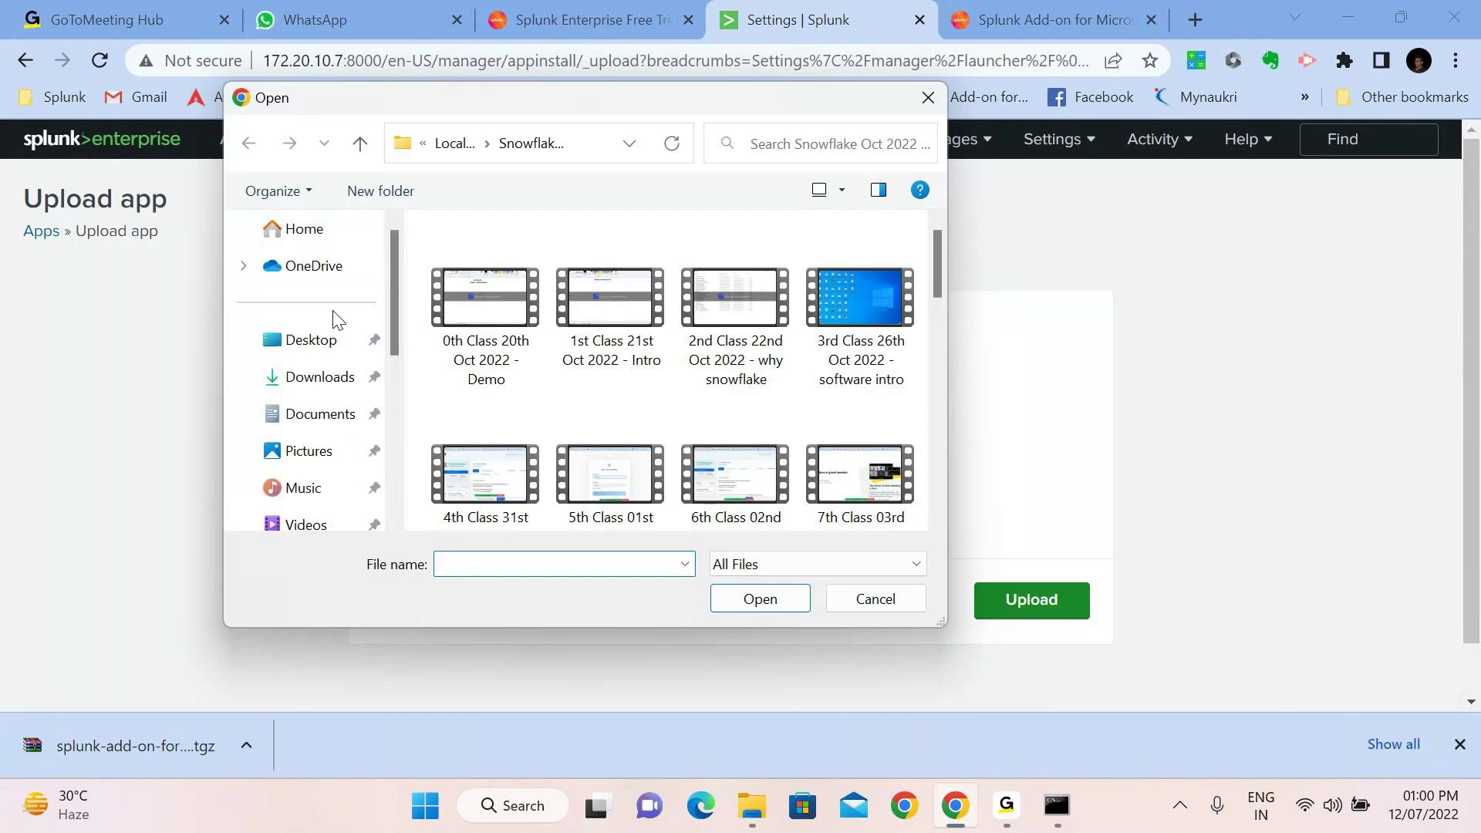
pyautogui.click(330, 392)
pyautogui.click(567, 300)
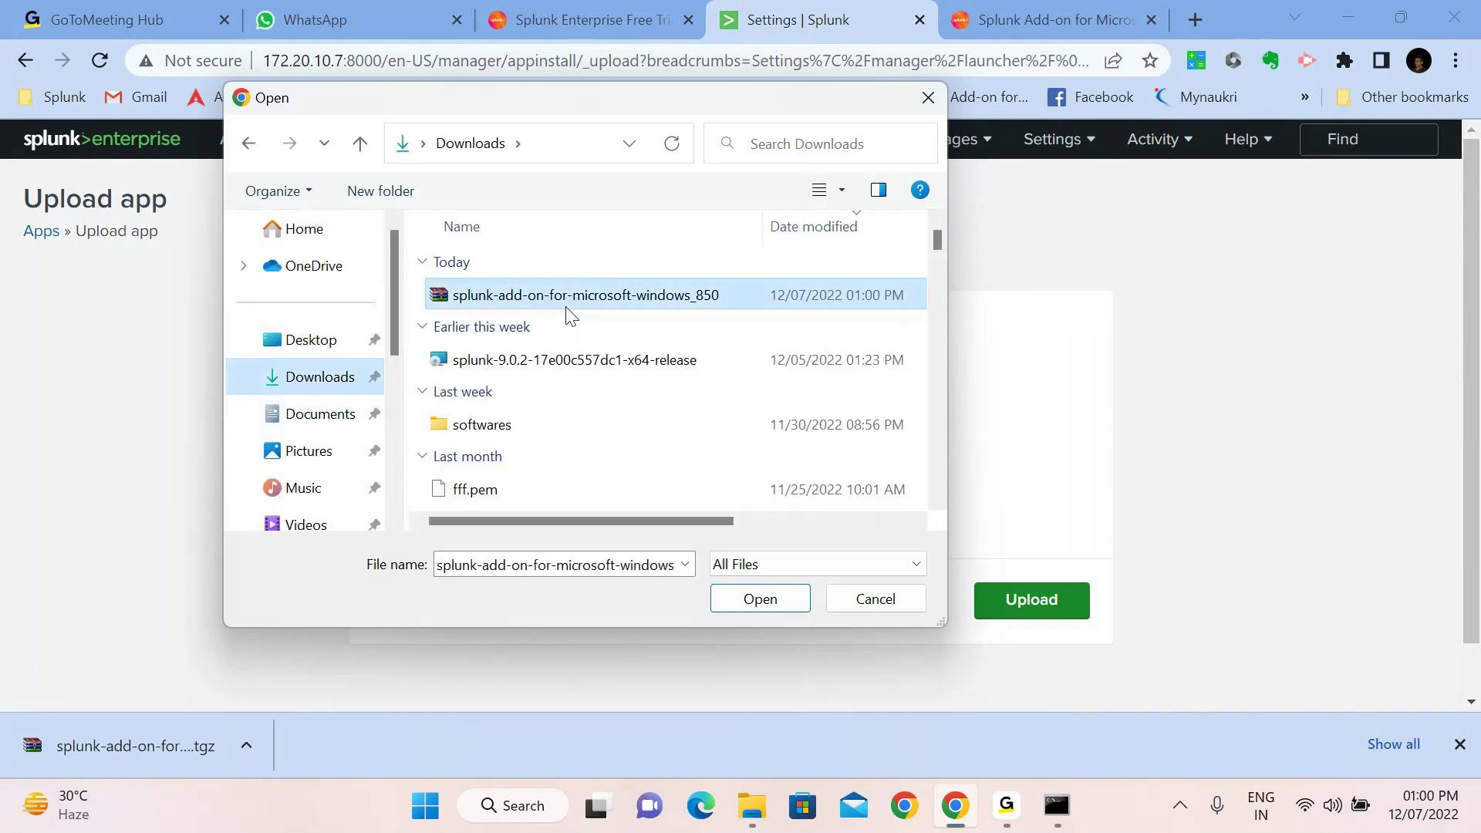
pyautogui.click(777, 594)
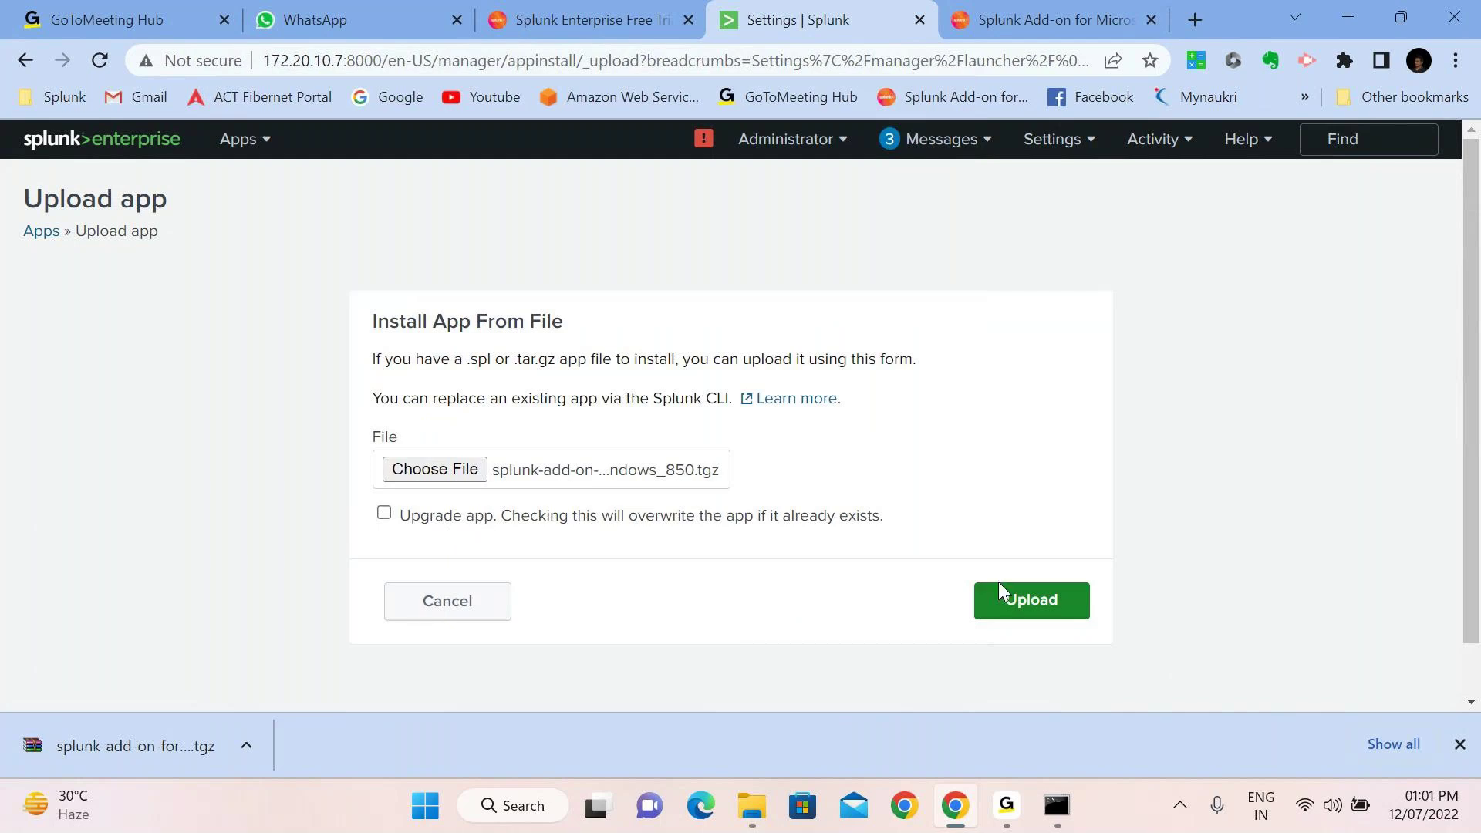
pyautogui.click(1019, 598)
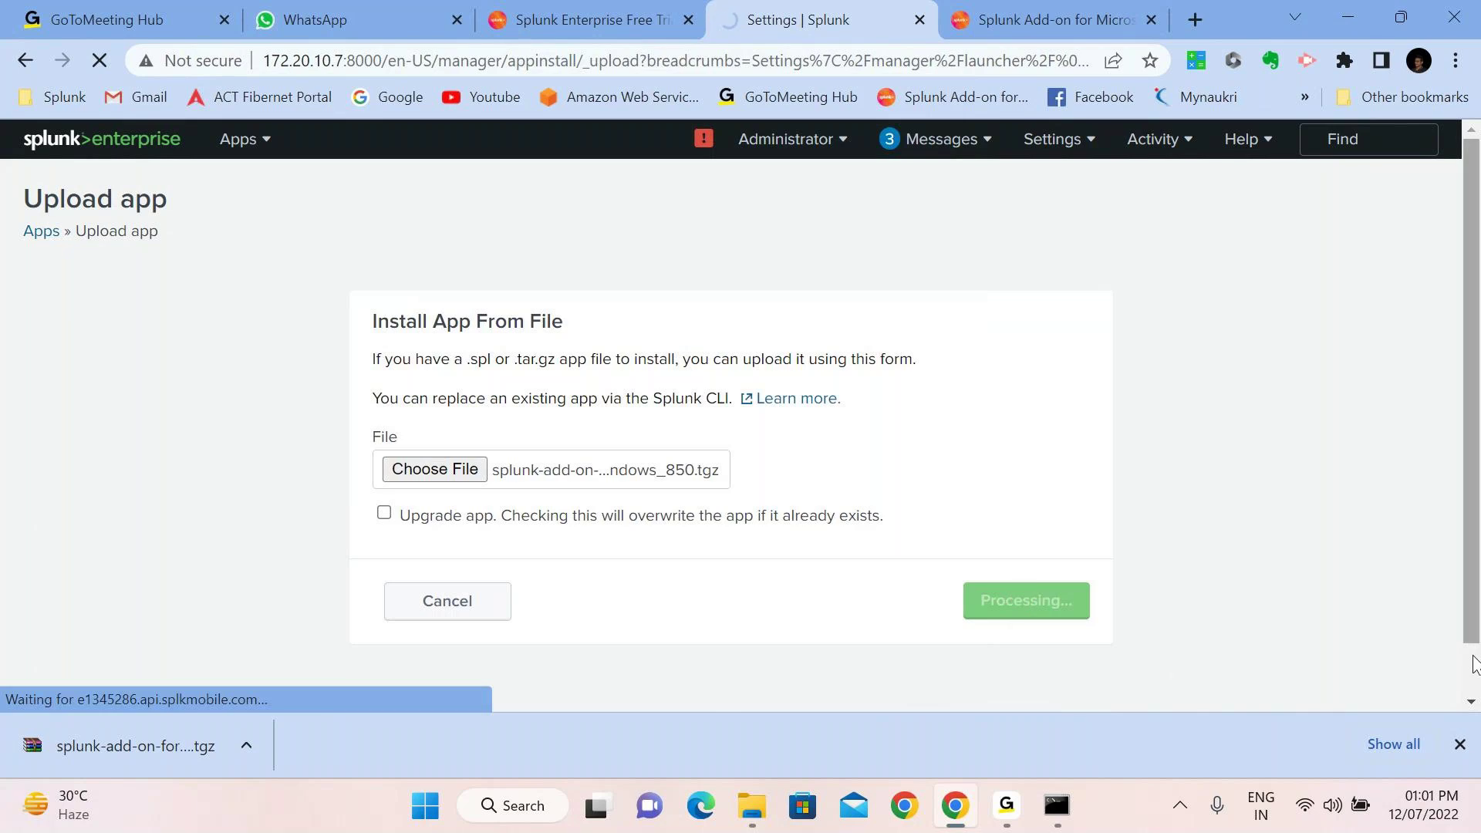
pyautogui.click(1458, 745)
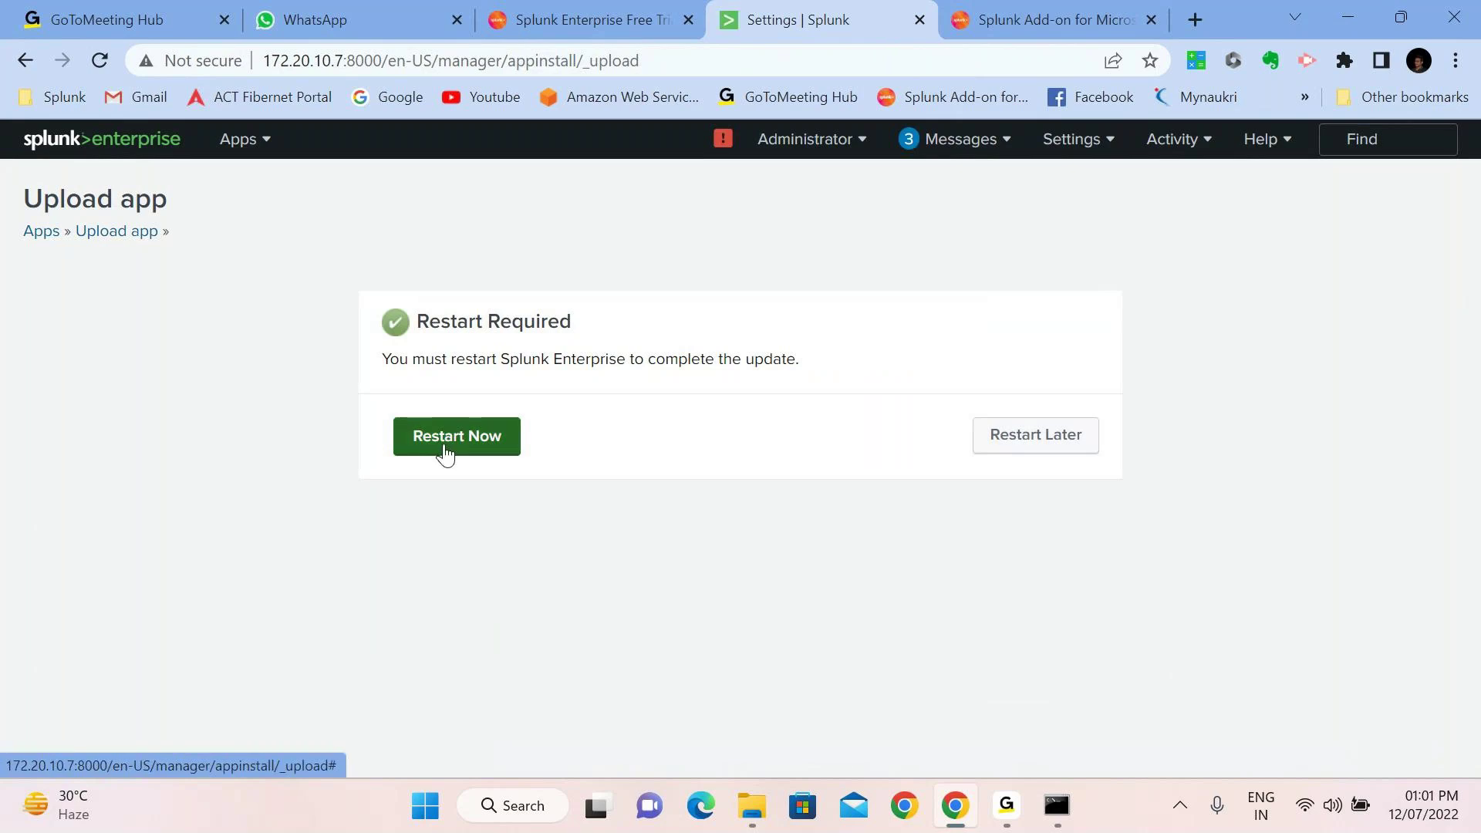
# Choose Restart Now on the Restart Required page
pyautogui.click(456, 443)
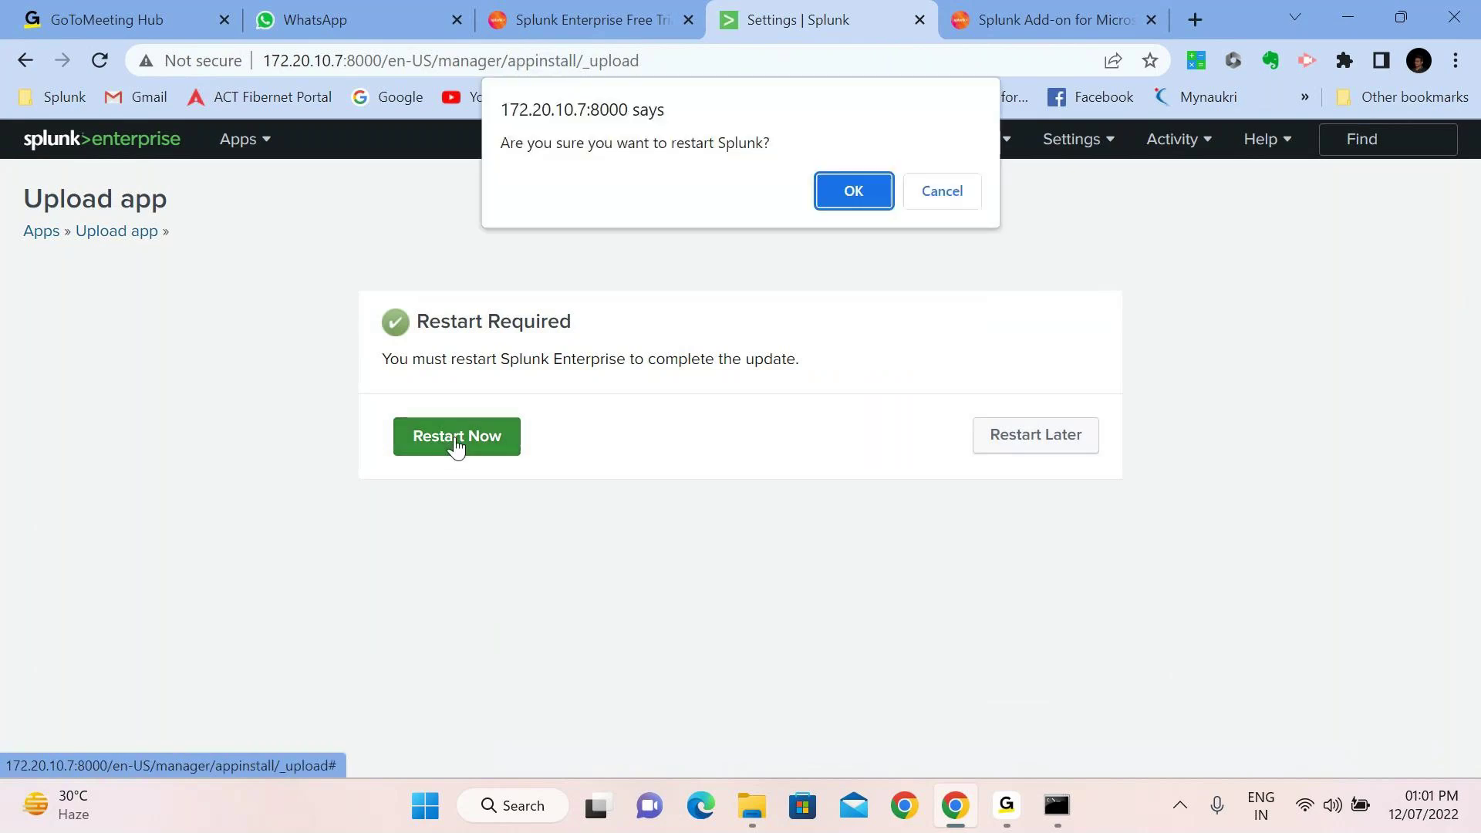
# Confirm the Splunk restart and wait for it to finish
pyautogui.click(858, 192)
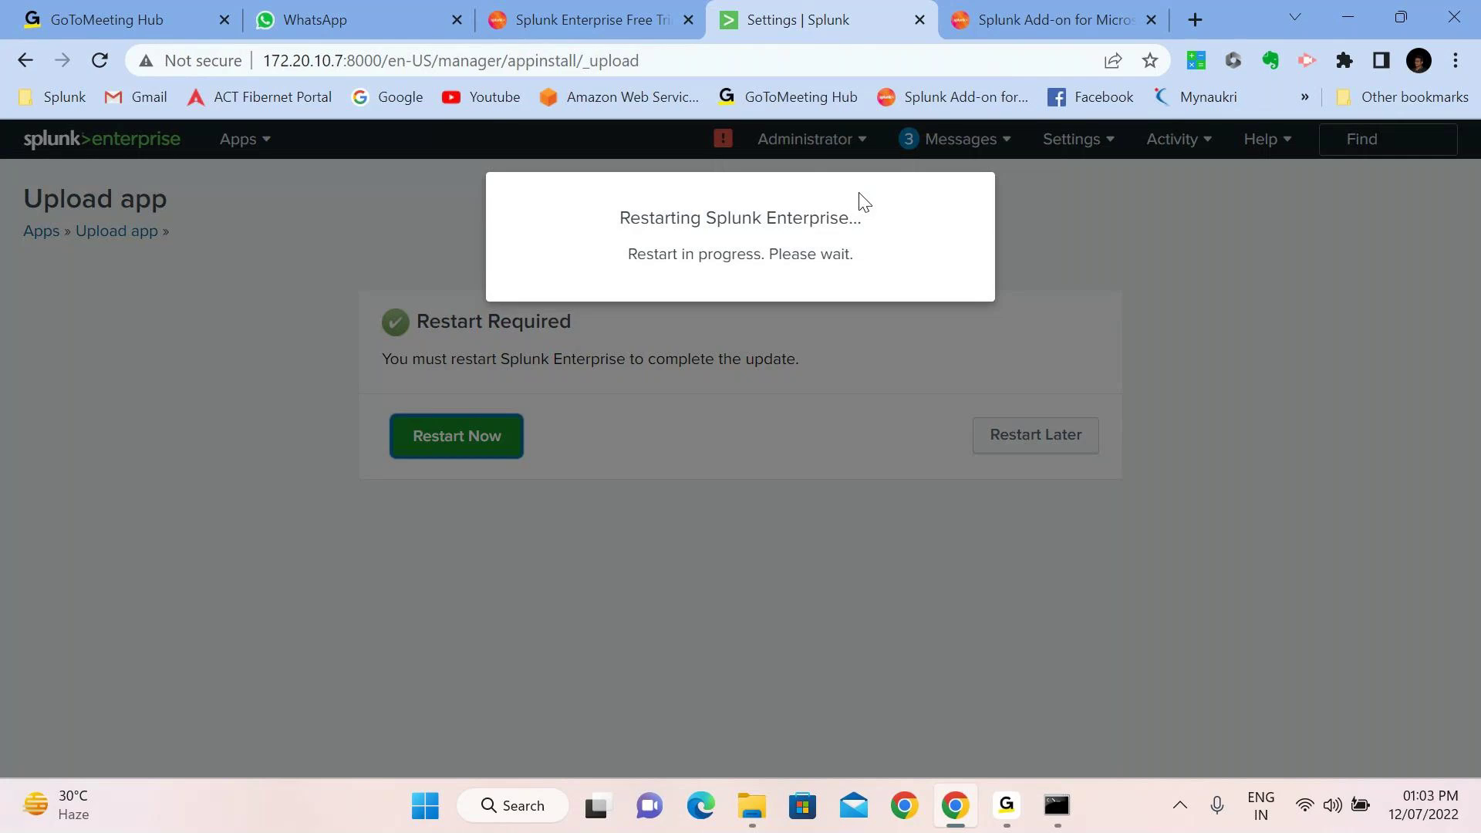
pyautogui.click(653, 52)
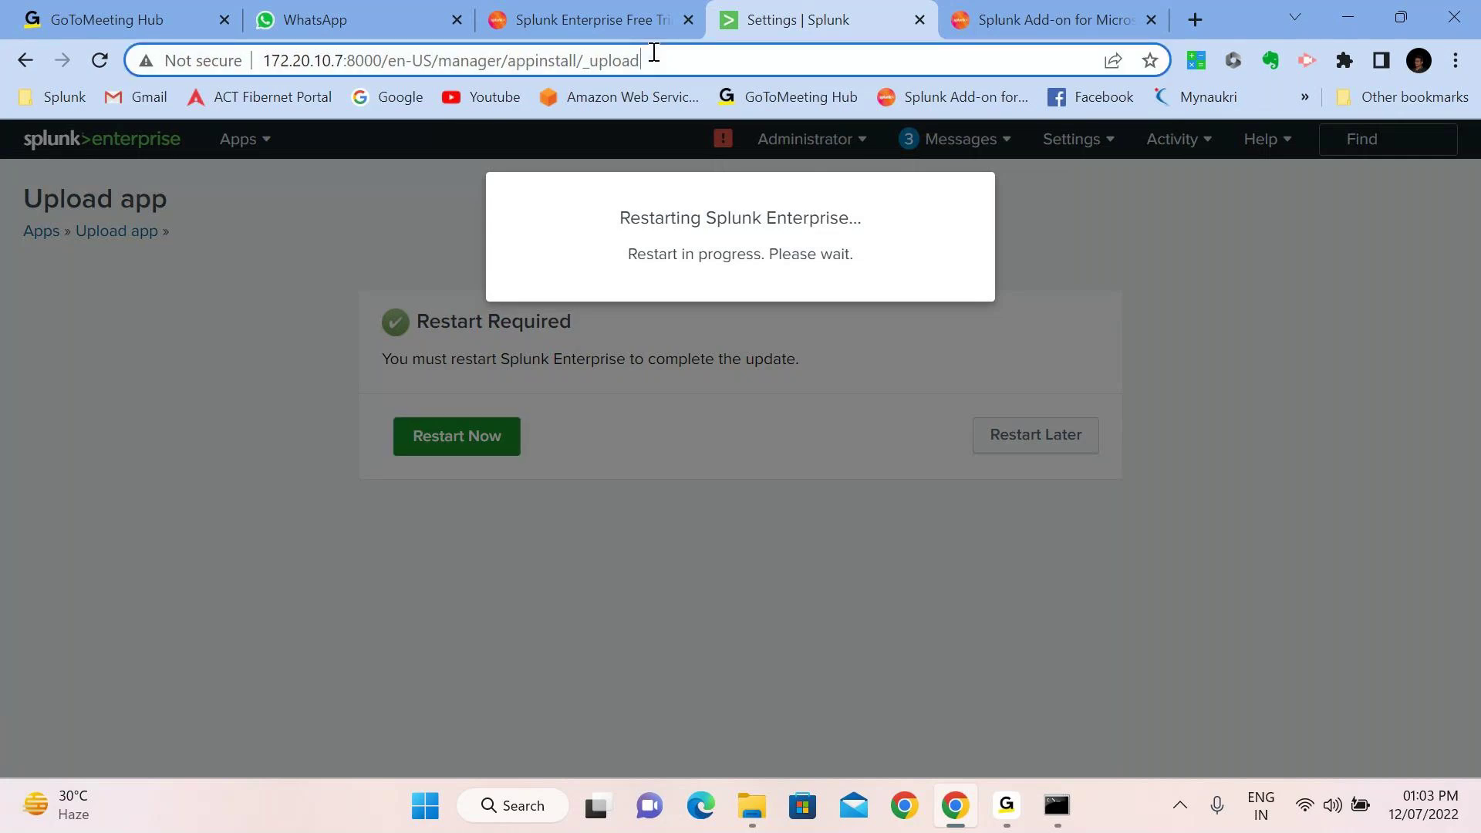
# Reload the server root 172.20.10.7:8000 and sign back in with the admin password
pyautogui.press('Return')
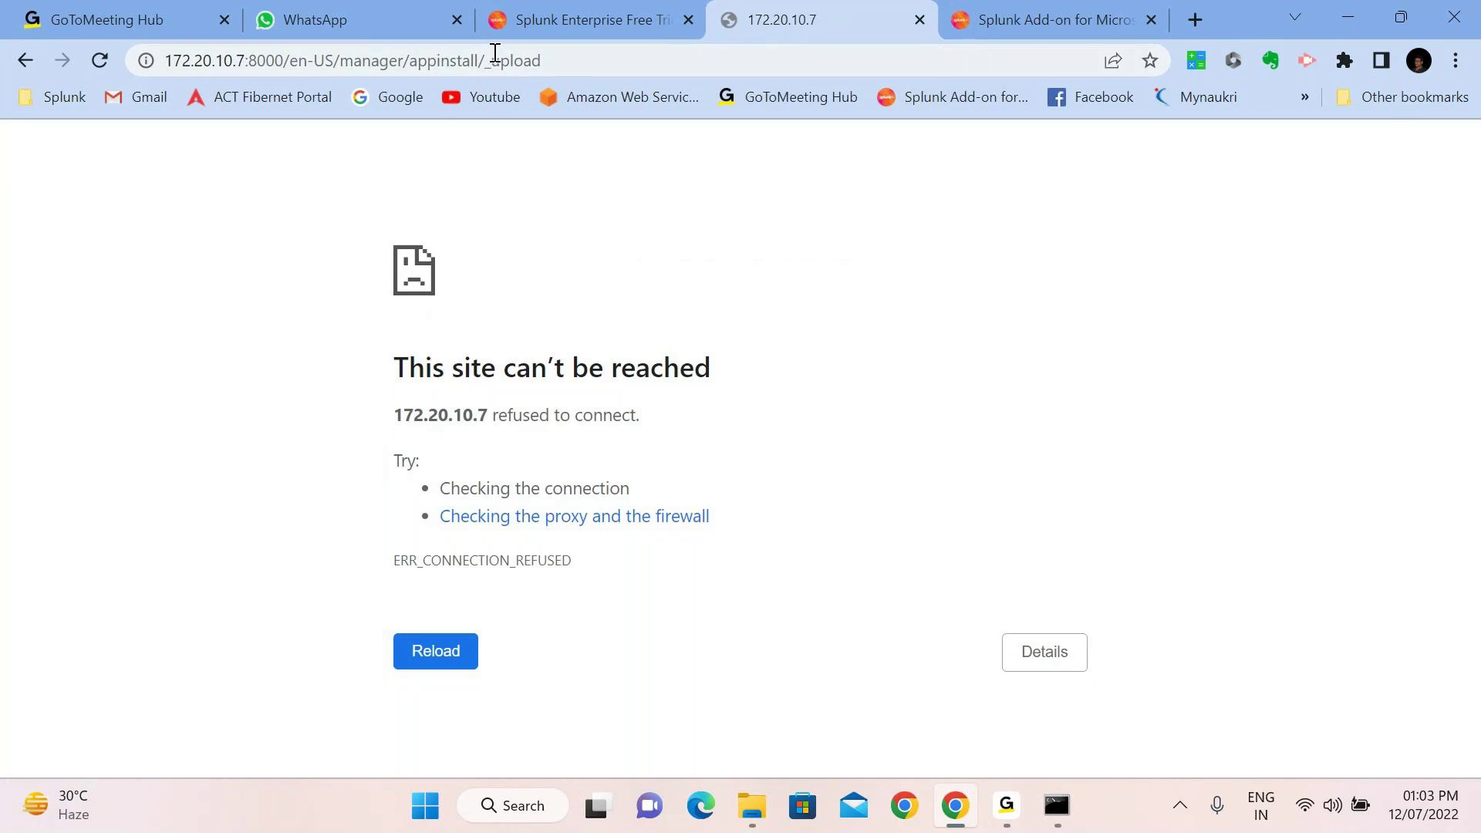
pyautogui.click(494, 53)
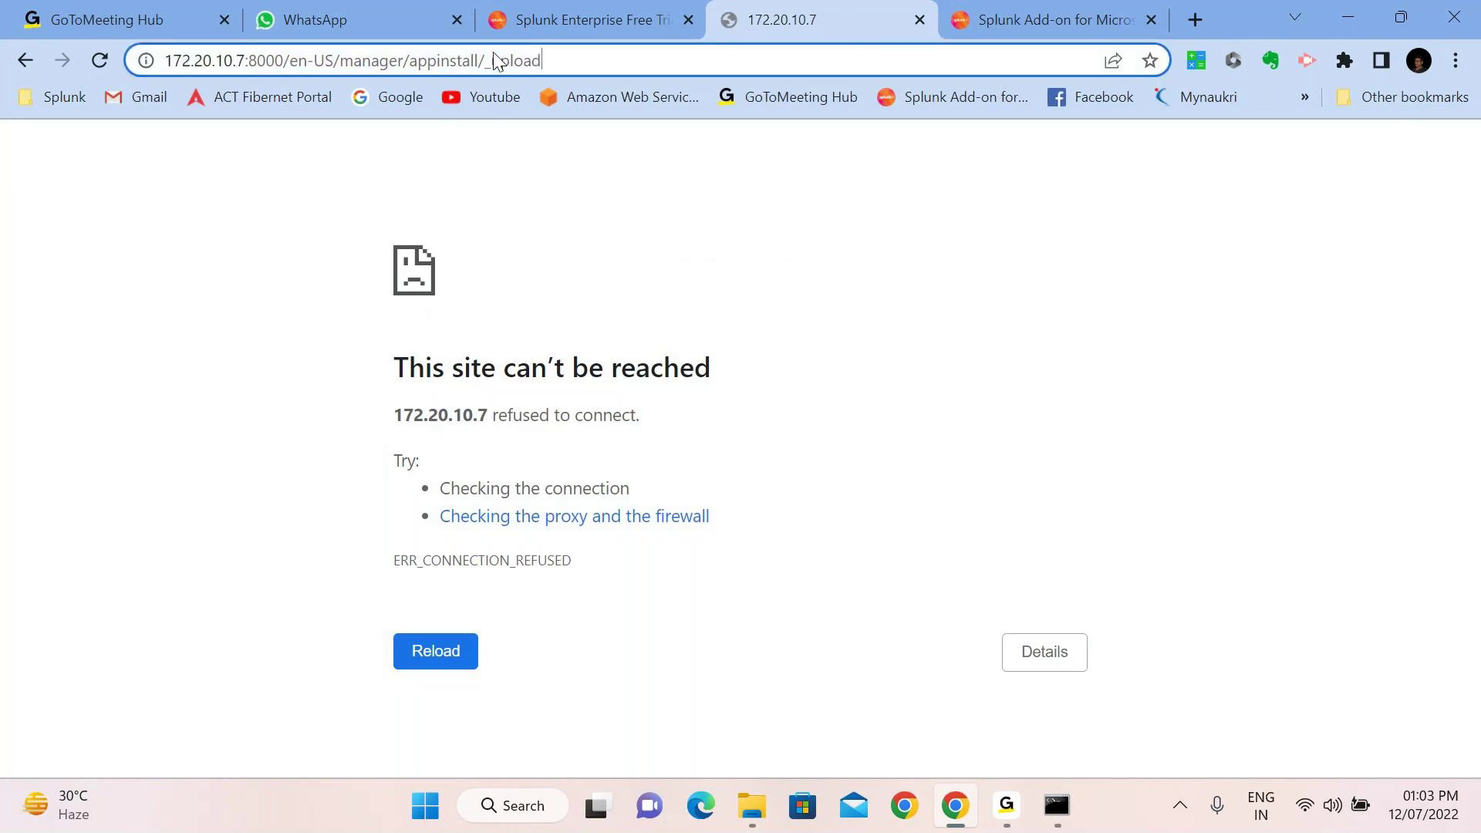
pyautogui.press('BackSpace')
pyautogui.press('BackSpace')
pyautogui.press('BackSpace')
pyautogui.press('BackSpace')
pyautogui.press('BackSpace')
pyautogui.press('BackSpace')
pyautogui.press('BackSpace')
pyautogui.press('BackSpace')
pyautogui.press('BackSpace')
pyautogui.press('BackSpace')
pyautogui.press('BackSpace')
pyautogui.press('BackSpace')
pyautogui.press('BackSpace')
pyautogui.press('BackSpace')
pyautogui.press('BackSpace')
pyautogui.press('BackSpace')
pyautogui.press('BackSpace')
pyautogui.press('BackSpace')
pyautogui.press('BackSpace')
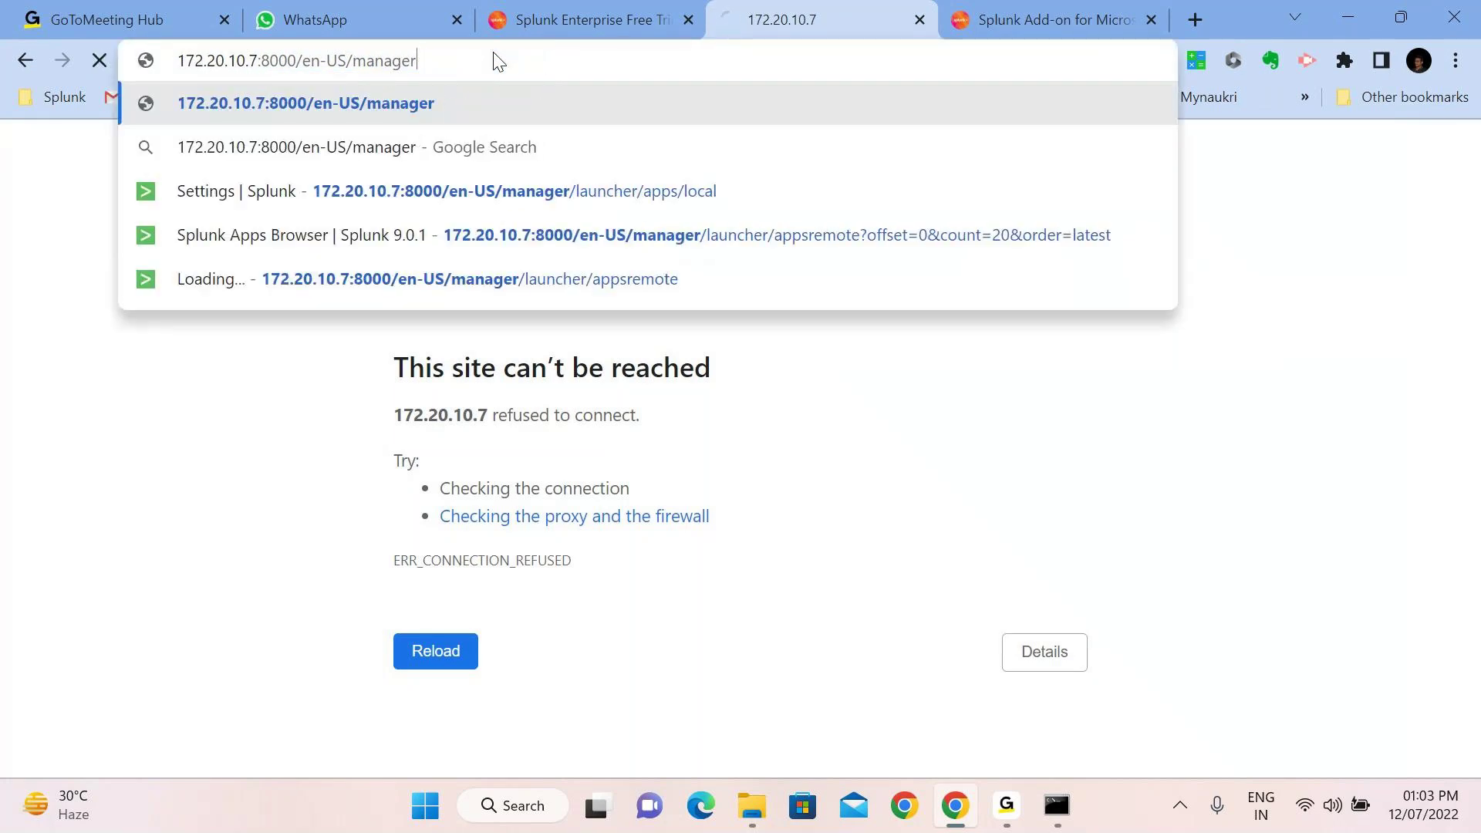
pyautogui.press('BackSpace')
pyautogui.press('BackSpace')
pyautogui.press('BackSpace')
pyautogui.press('BackSpace')
pyautogui.press('BackSpace')
pyautogui.press('BackSpace')
pyautogui.press('BackSpace')
pyautogui.press('BackSpace')
pyautogui.press('BackSpace')
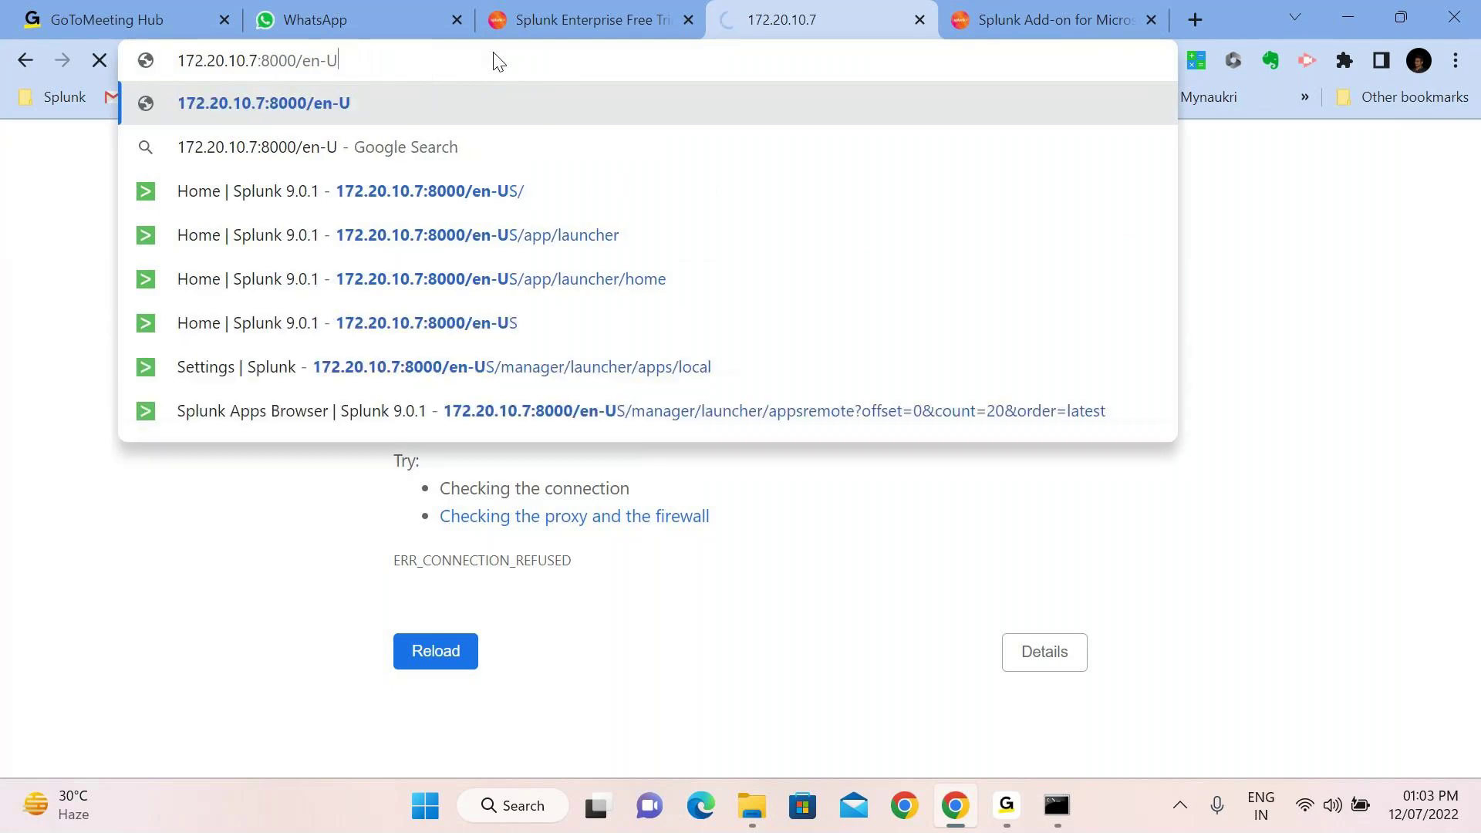
pyautogui.press('BackSpace')
pyautogui.press('BackSpace')
pyautogui.press('BackSpace')
pyautogui.press('BackSpace')
pyautogui.press('BackSpace')
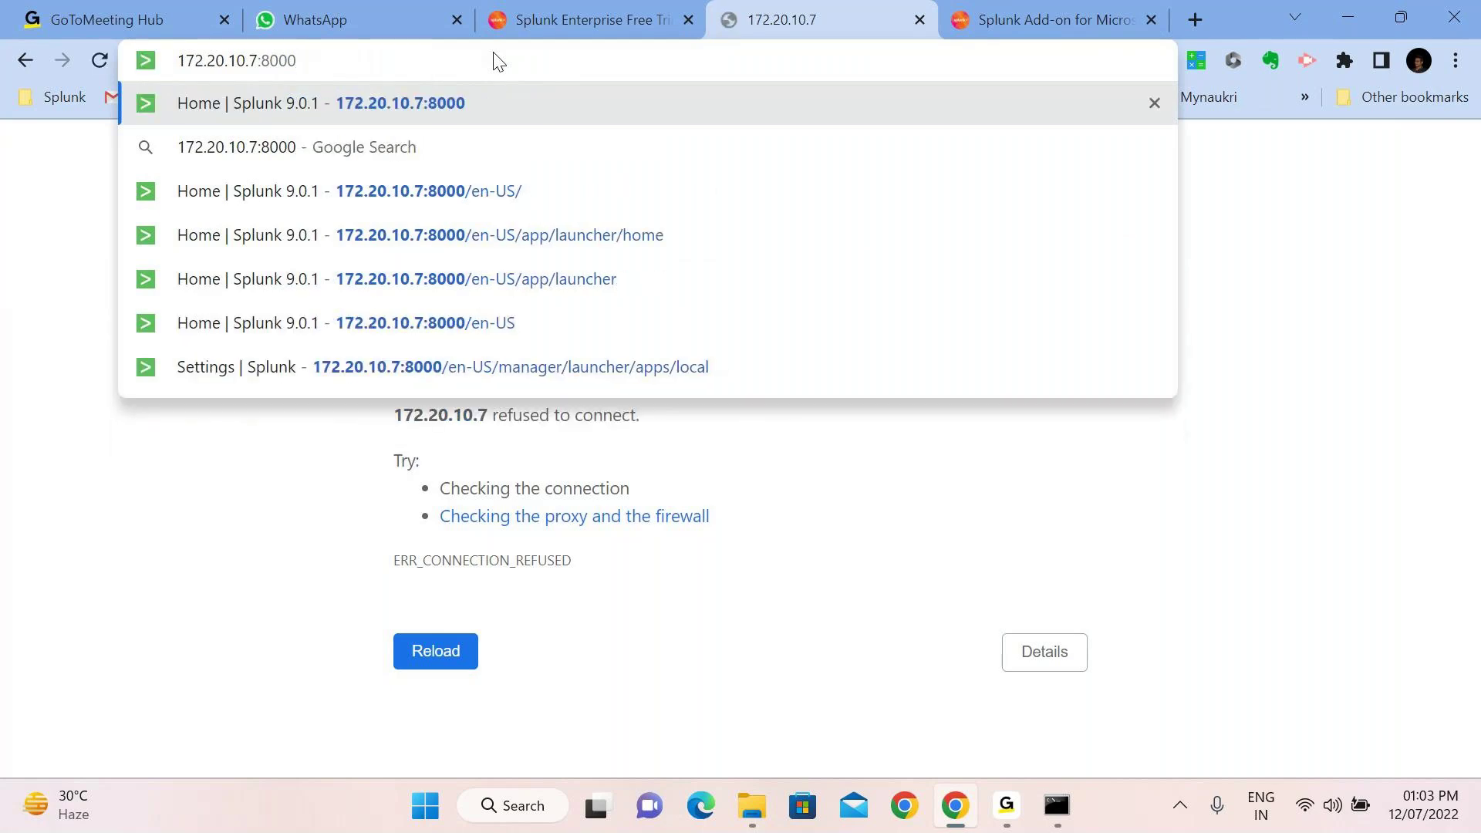
pyautogui.press('Return')
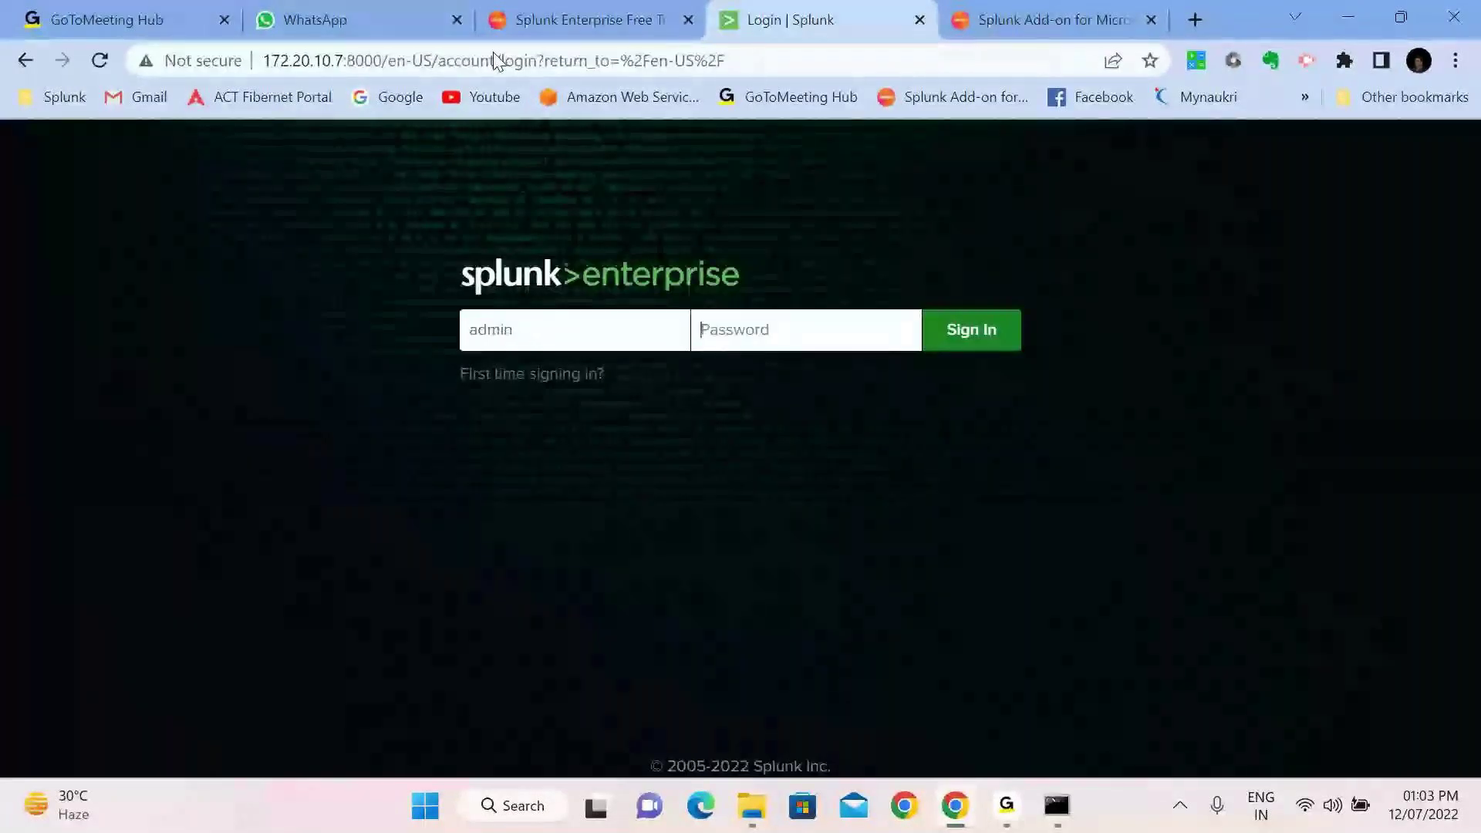
pyautogui.write('*********')
pyautogui.press('Return')
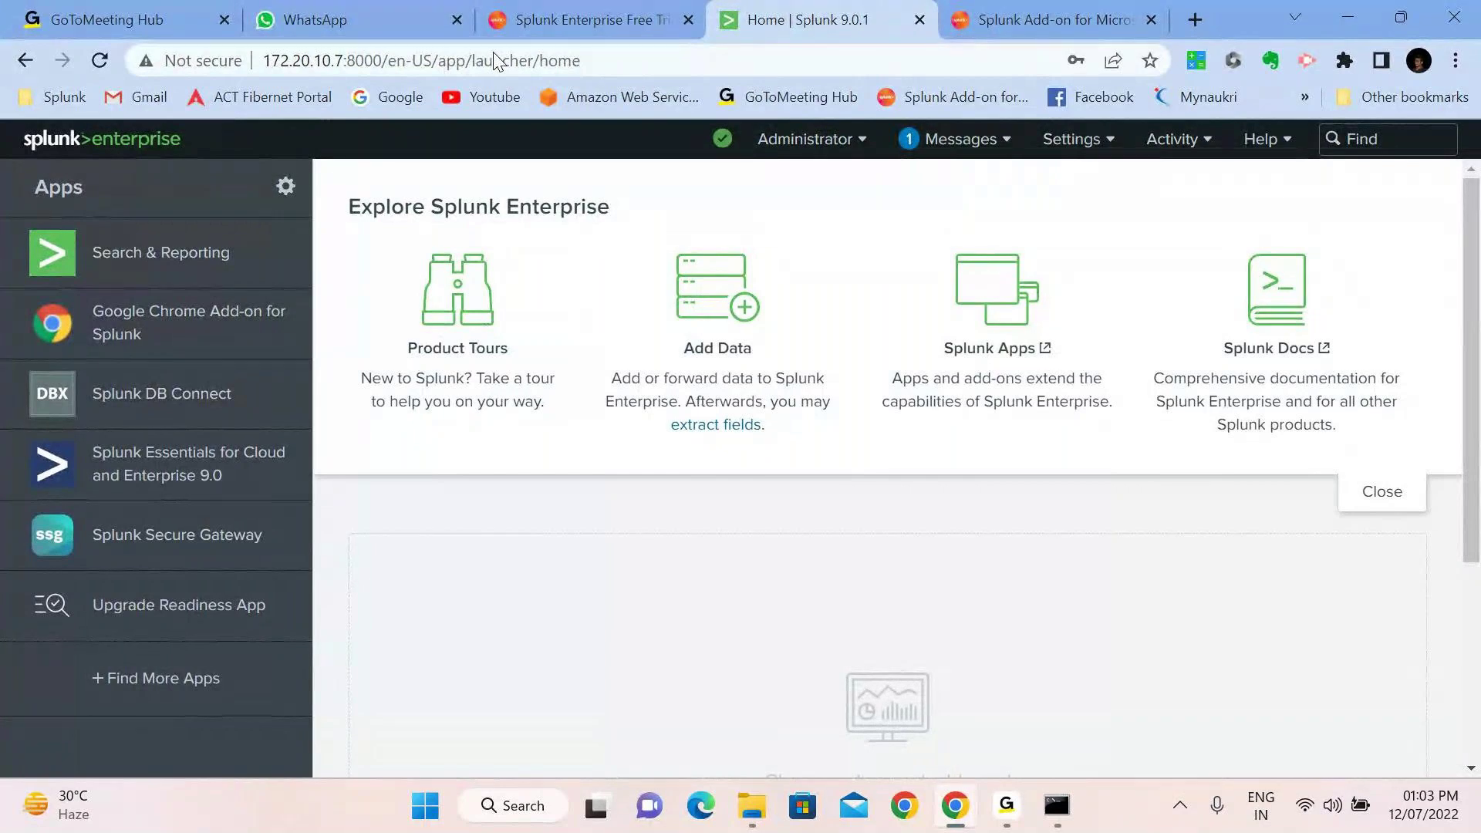
# In Manage Apps, set the Splunk Add-on for Microsoft Windows to Visible: Yes and save
pyautogui.click(285, 186)
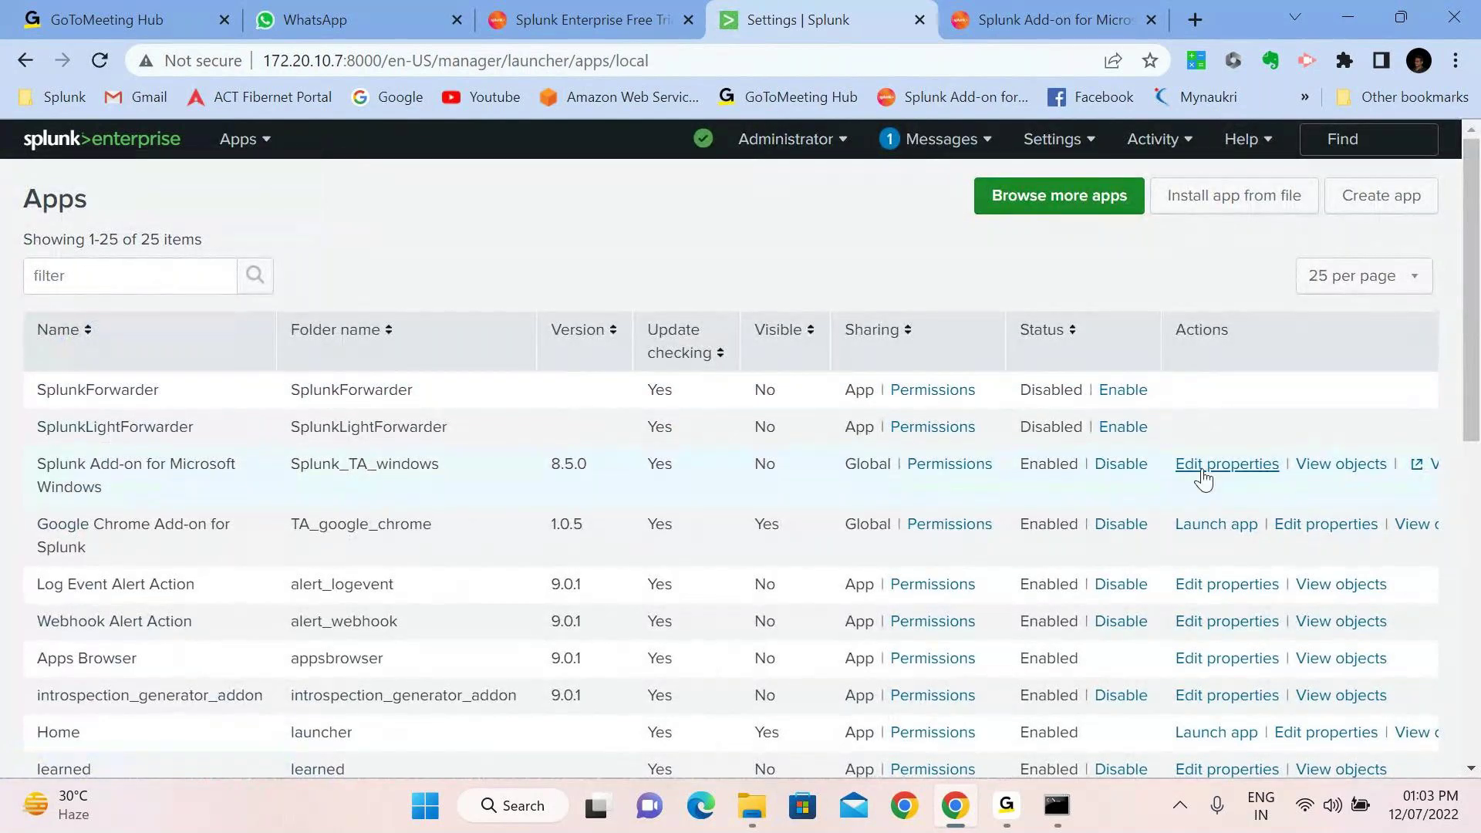
pyautogui.click(1226, 469)
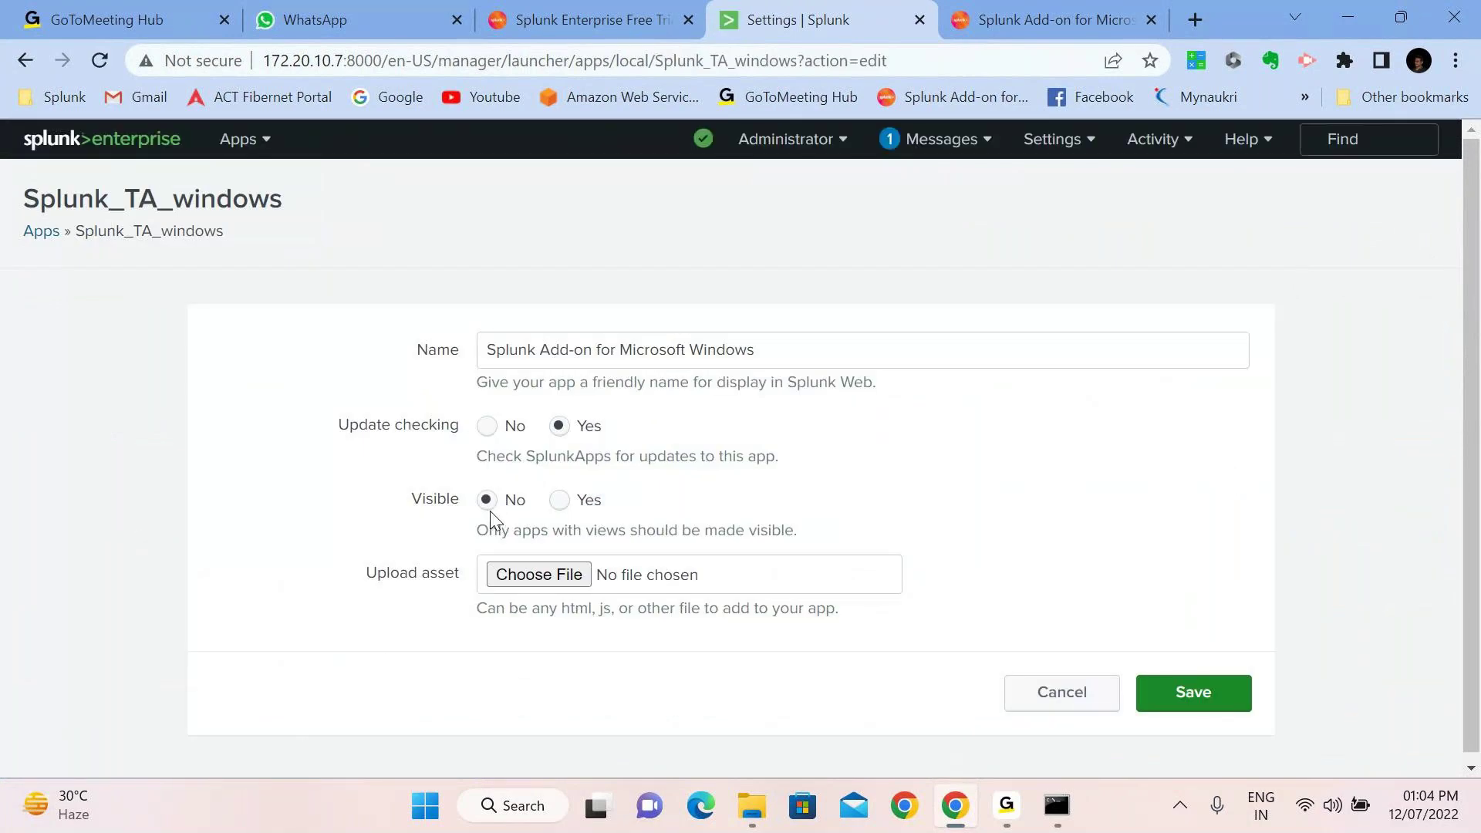
pyautogui.click(558, 501)
pyautogui.click(1188, 687)
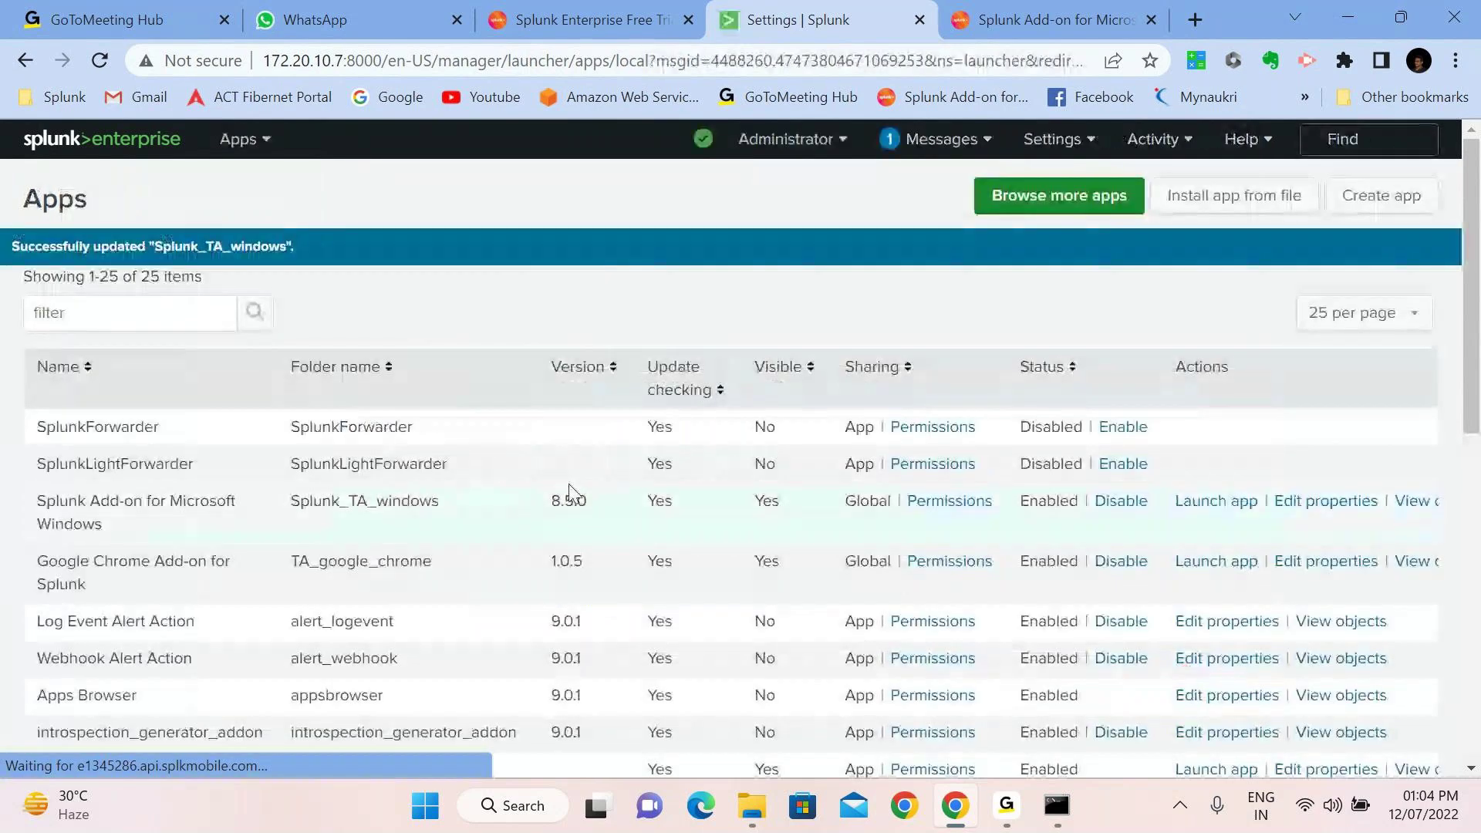
# Open the Splunk Add-on for Microsoft Windows from Home, then return to the Home launcher
pyautogui.click(85, 150)
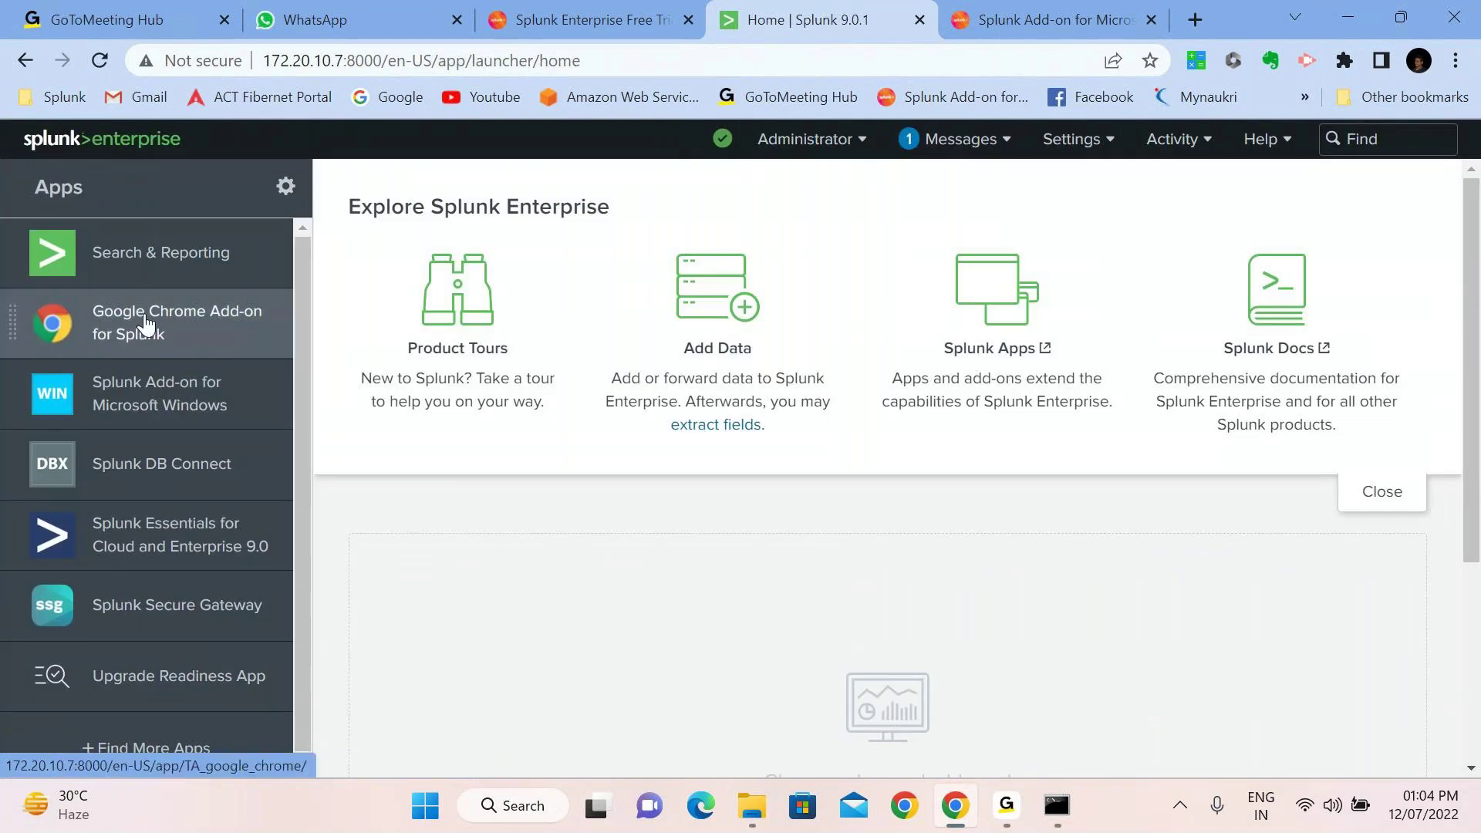
pyautogui.click(215, 421)
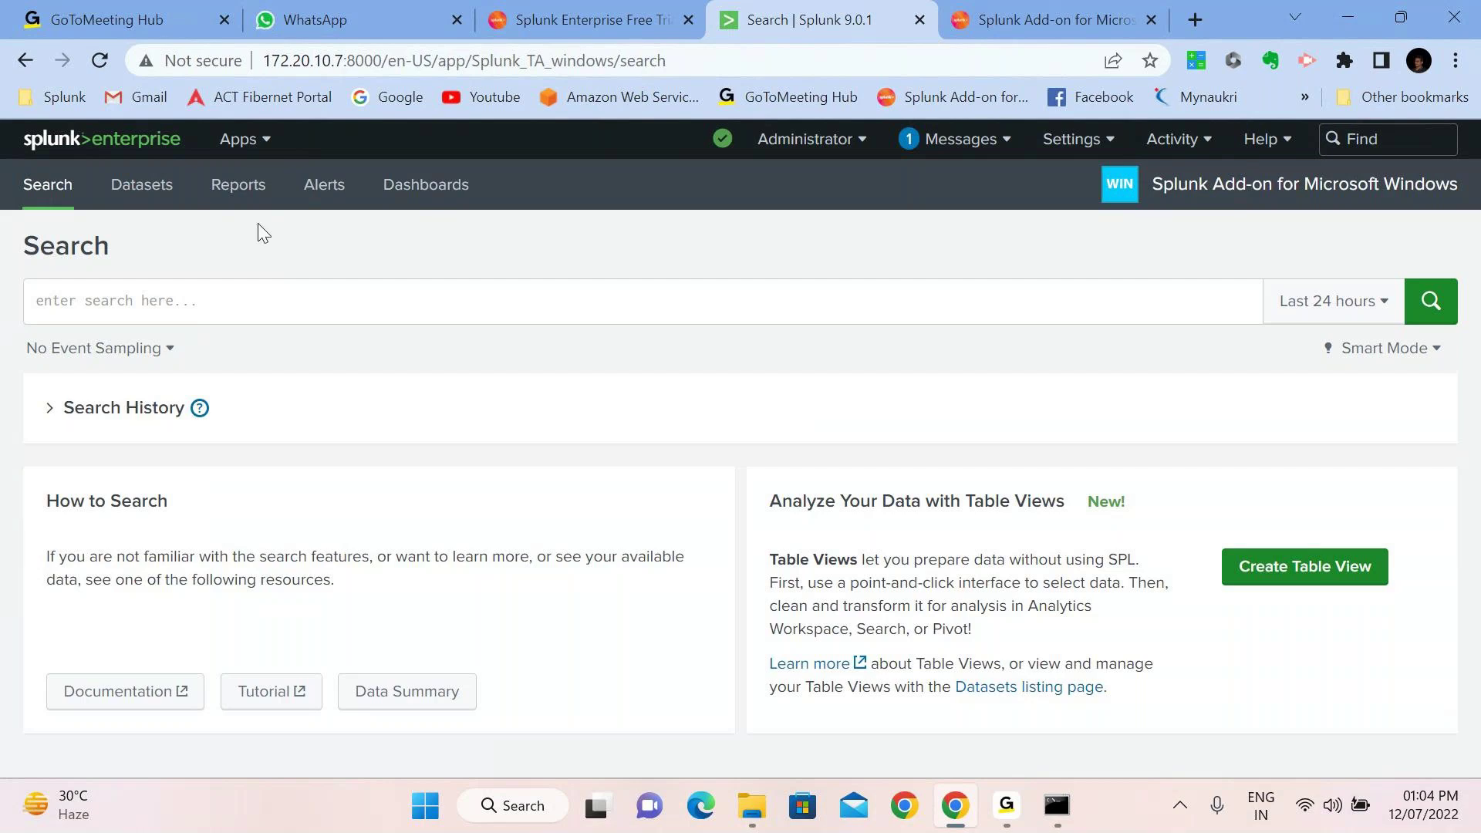
pyautogui.click(59, 147)
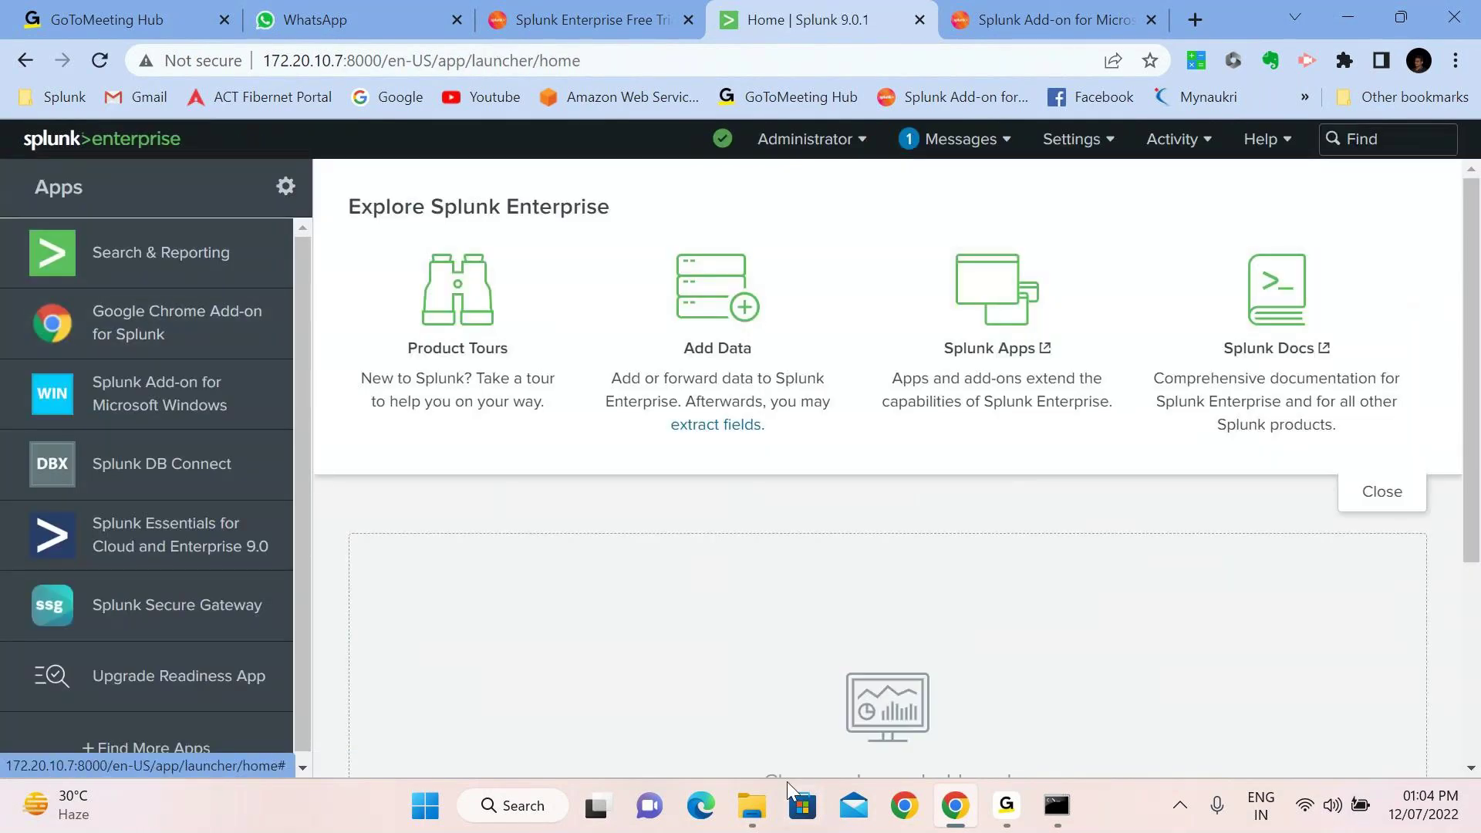
# In File Explorer, browse to C:\Program Files\Splunk\etc\apps
pyautogui.click(755, 784)
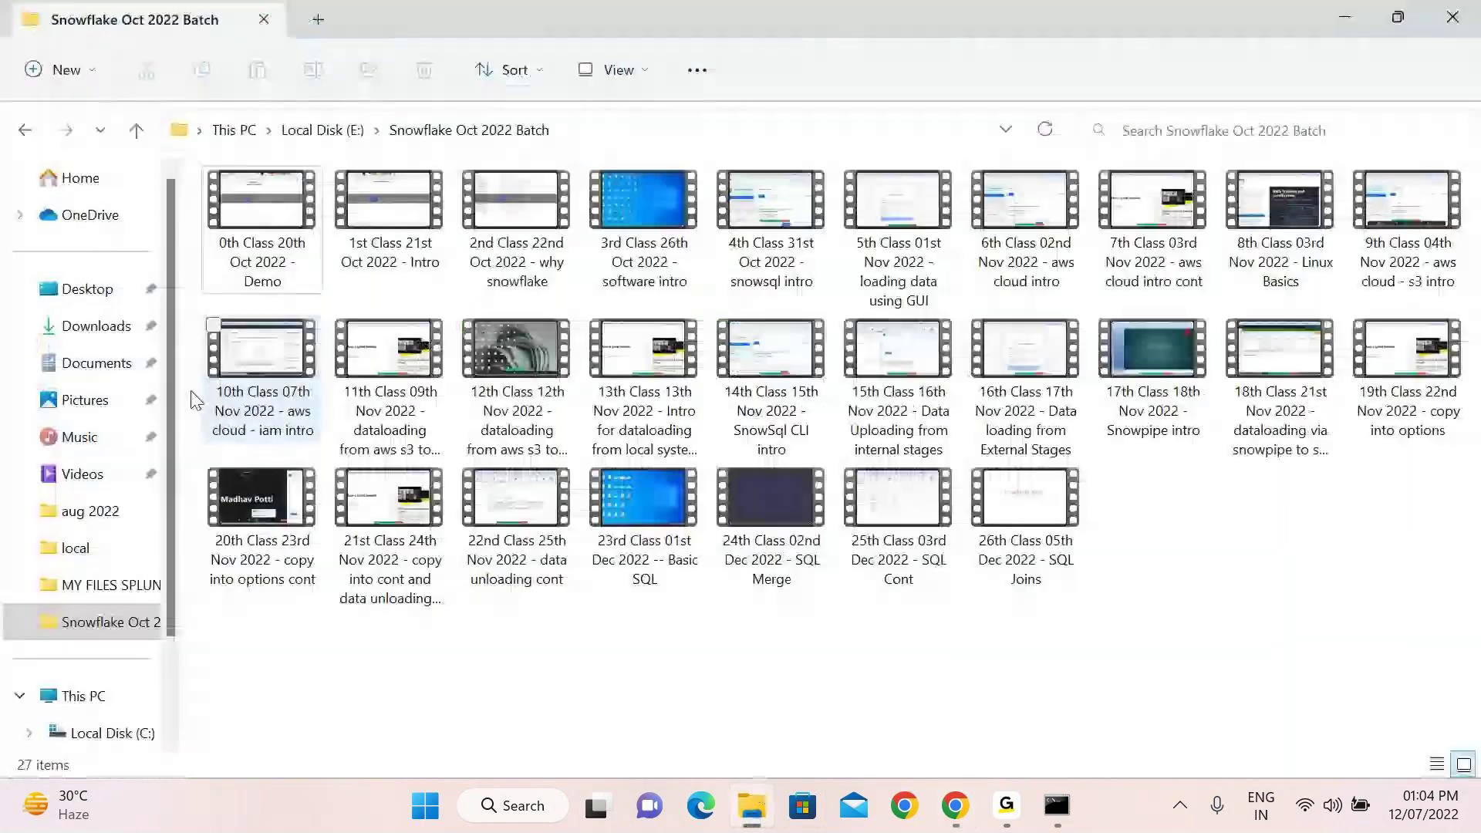
pyautogui.click(81, 291)
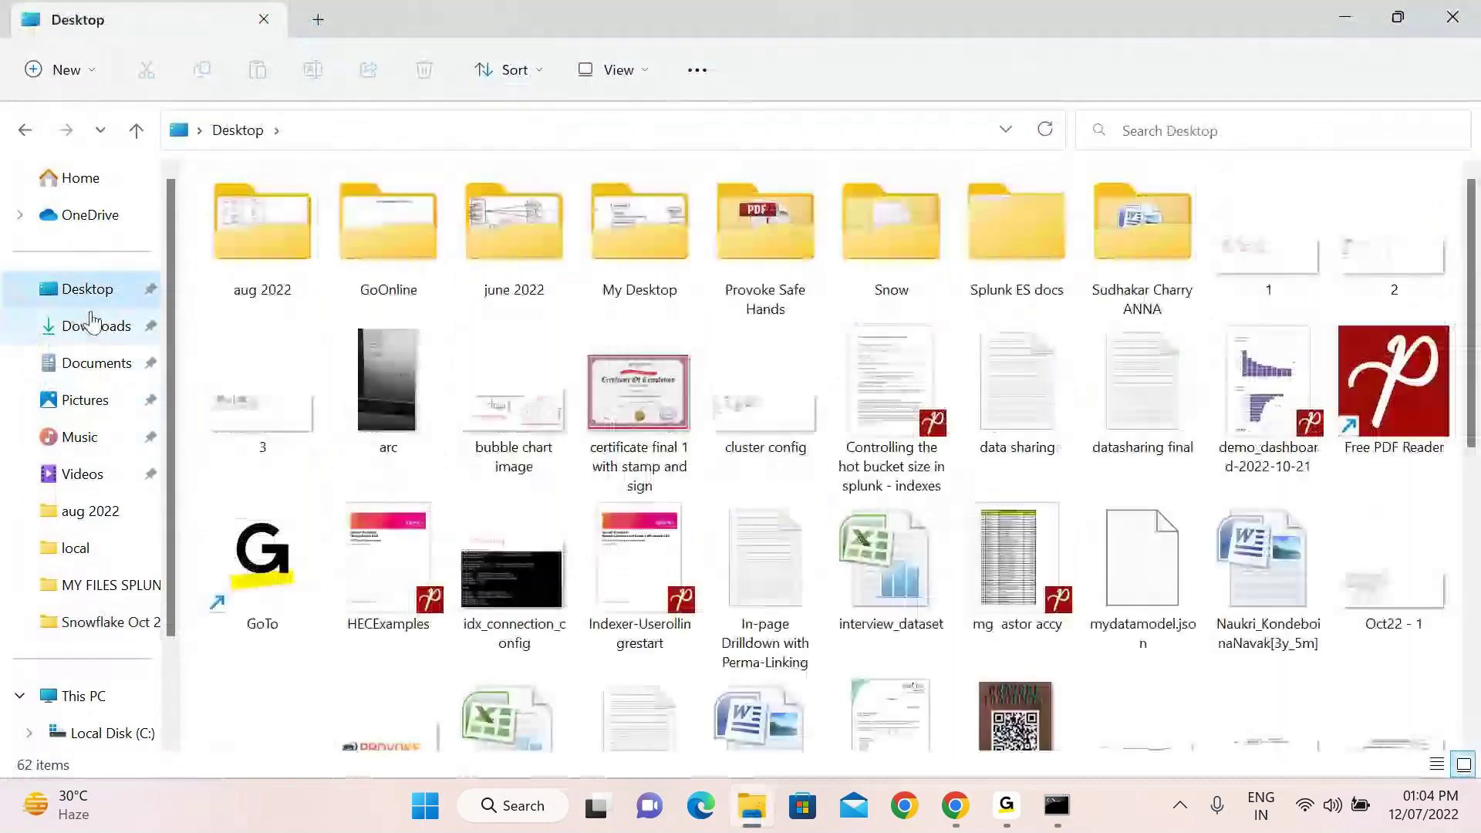
pyautogui.click(83, 695)
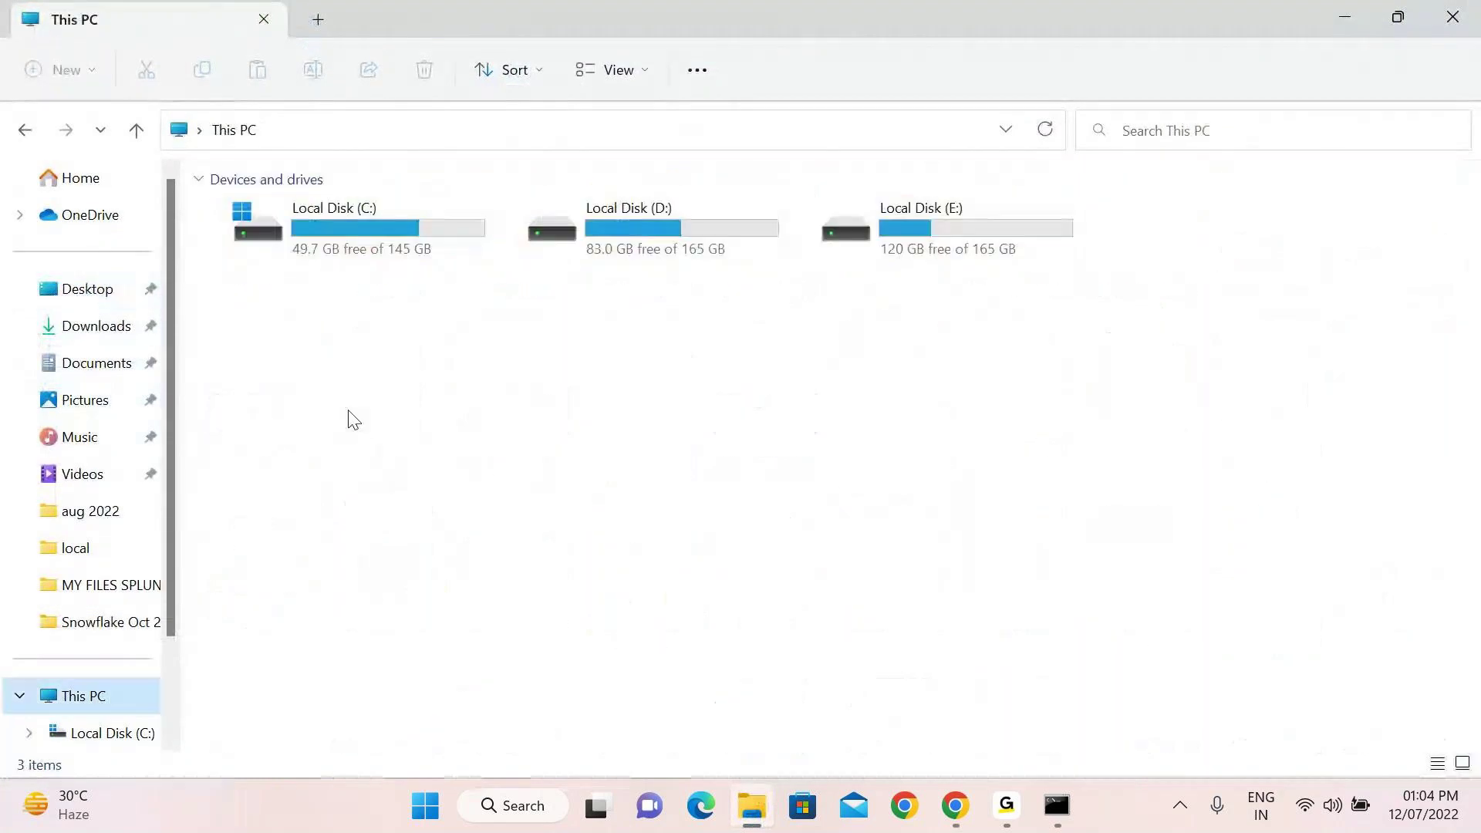
pyautogui.doubleClick(341, 238)
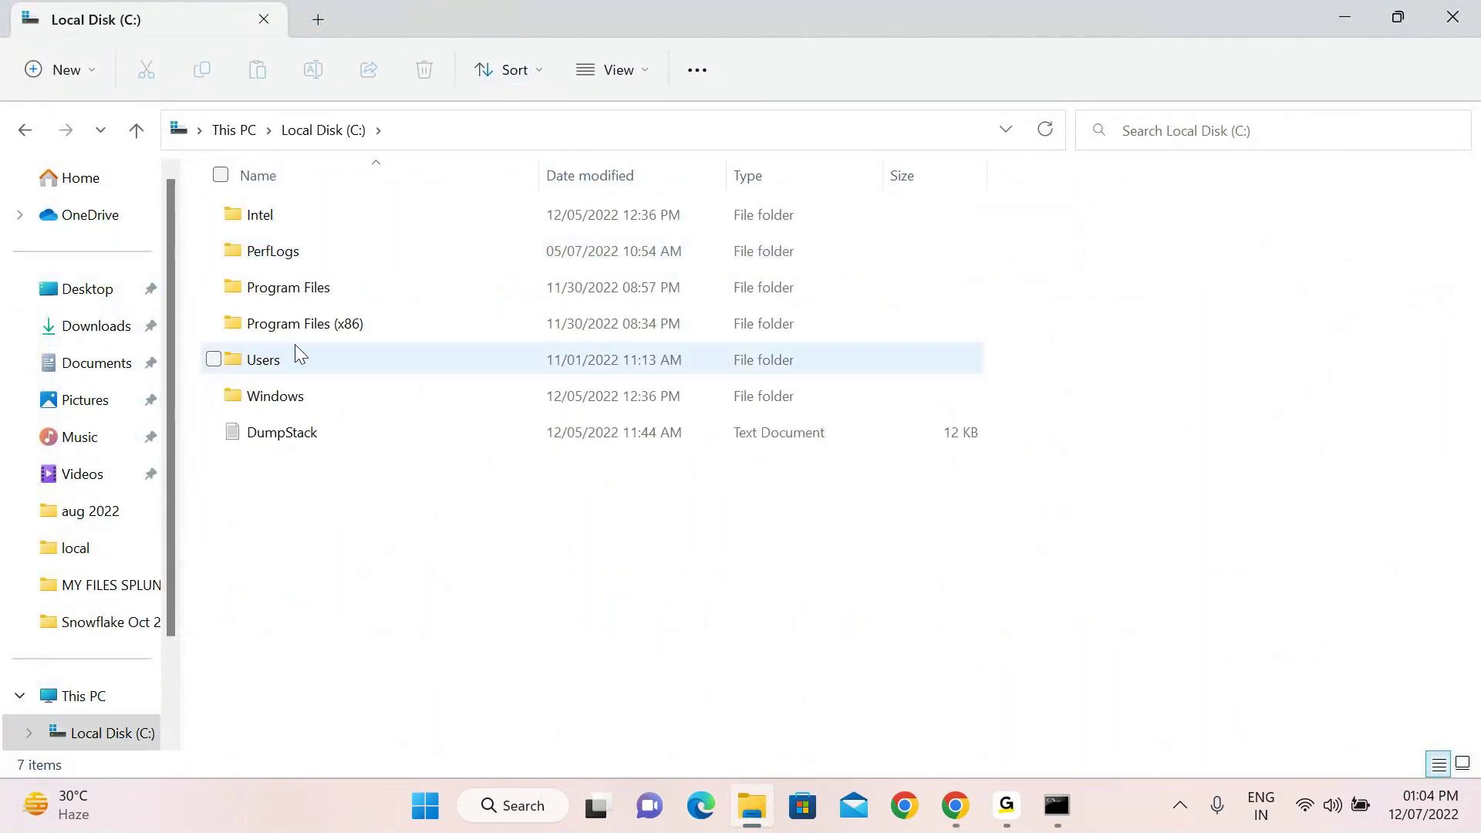
pyautogui.doubleClick(299, 290)
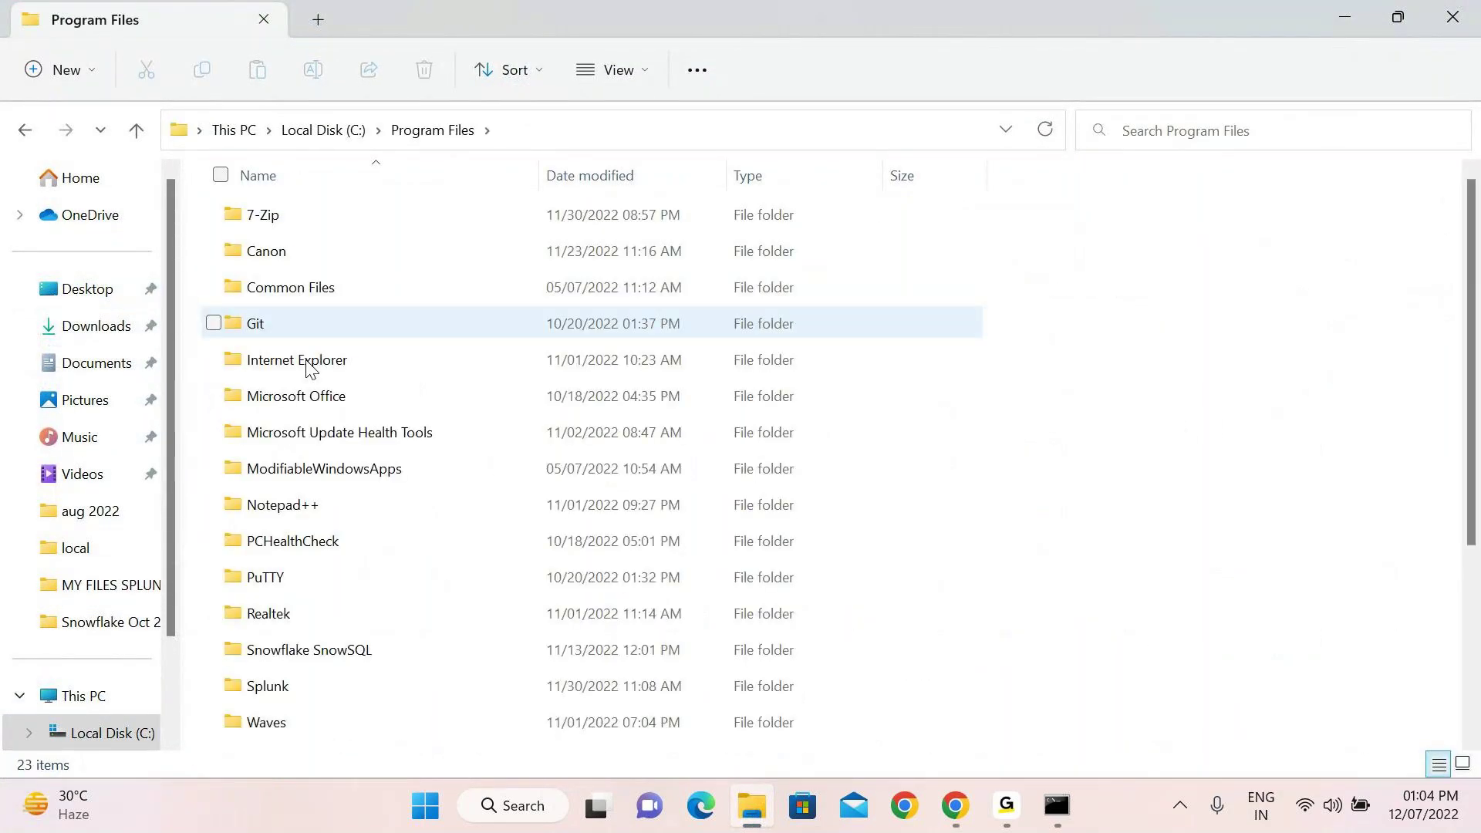
pyautogui.doubleClick(302, 682)
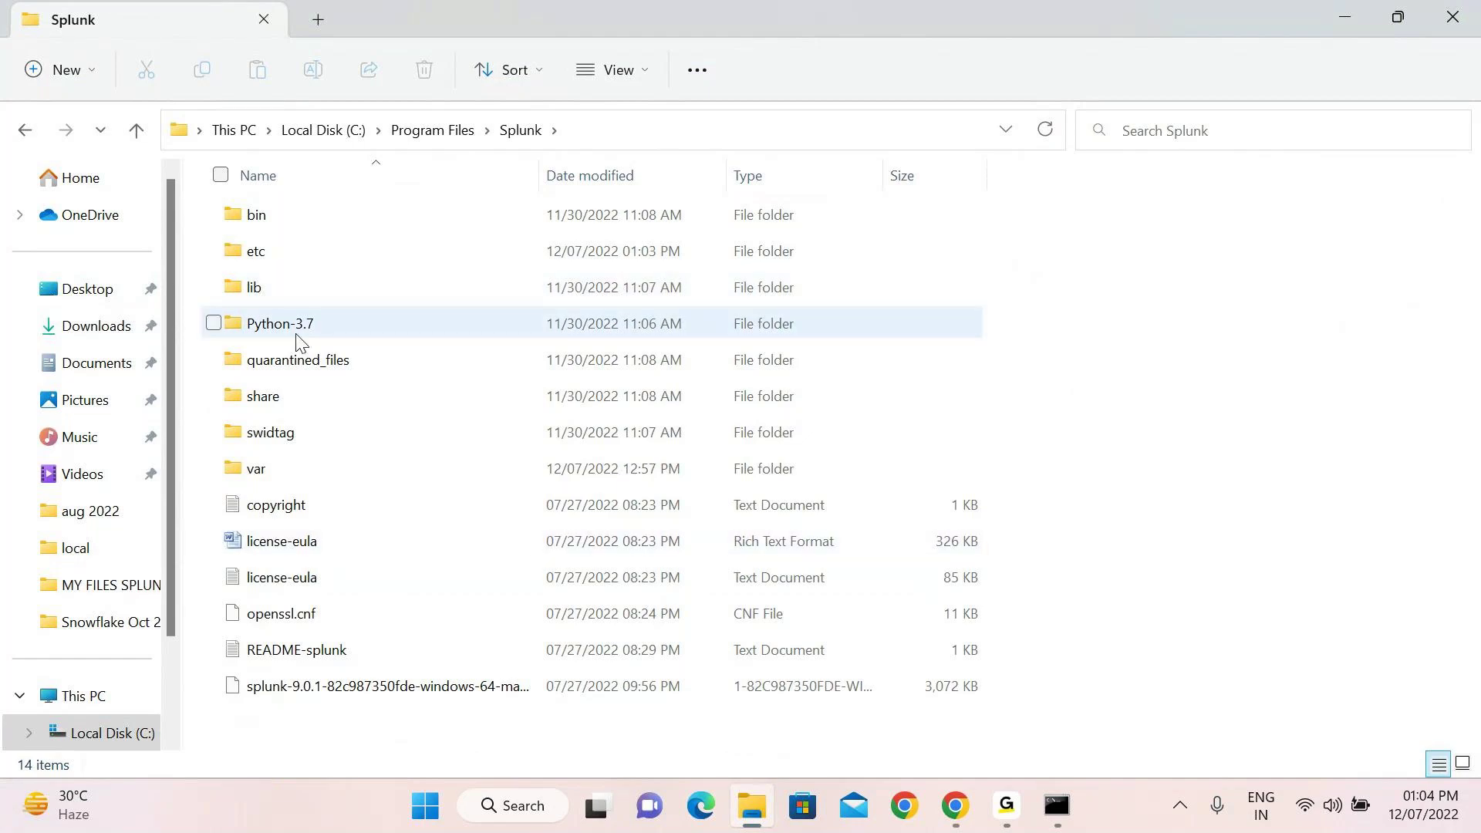
pyautogui.doubleClick(265, 261)
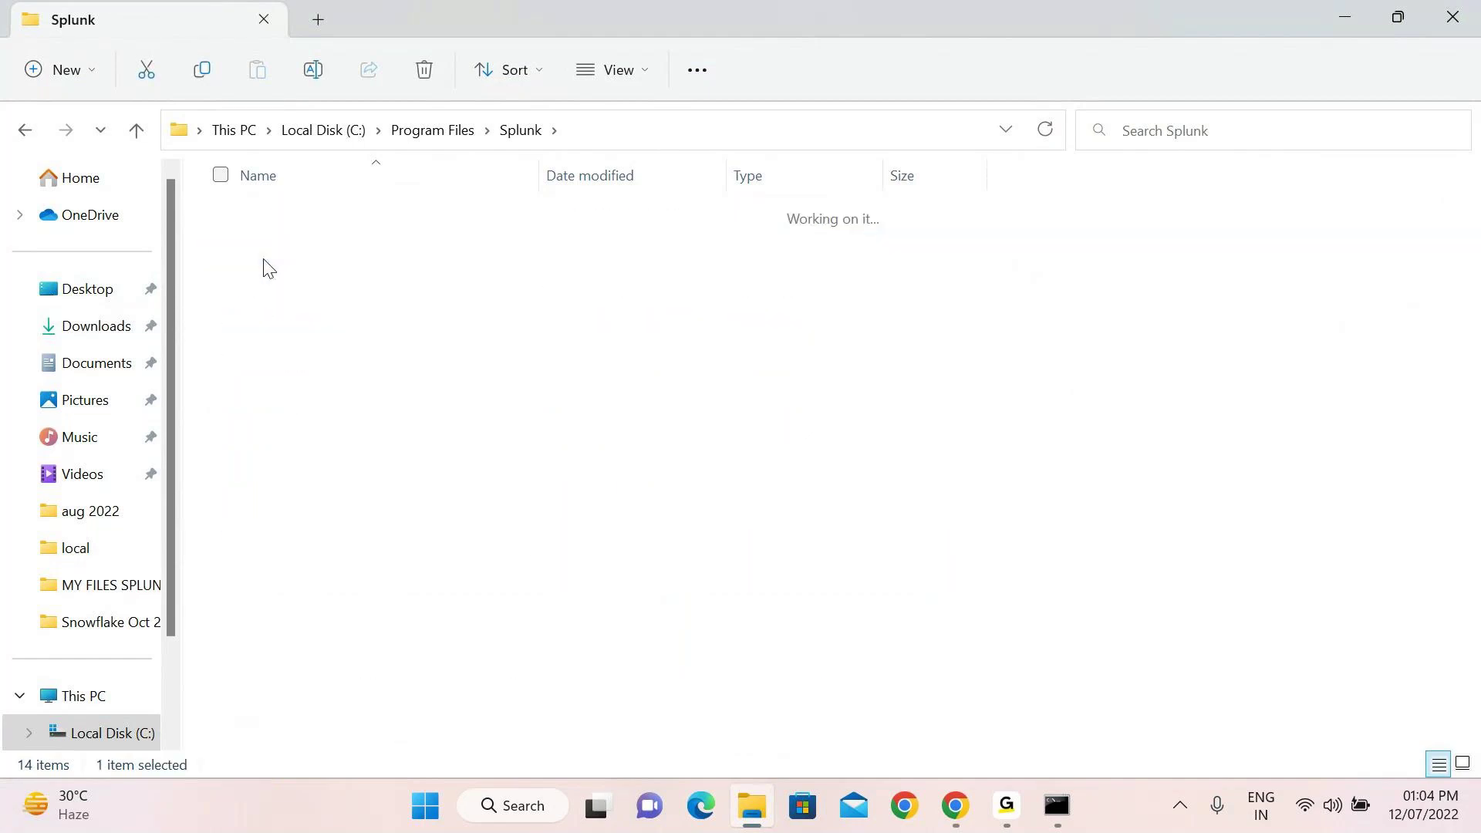
pyautogui.doubleClick(289, 266)
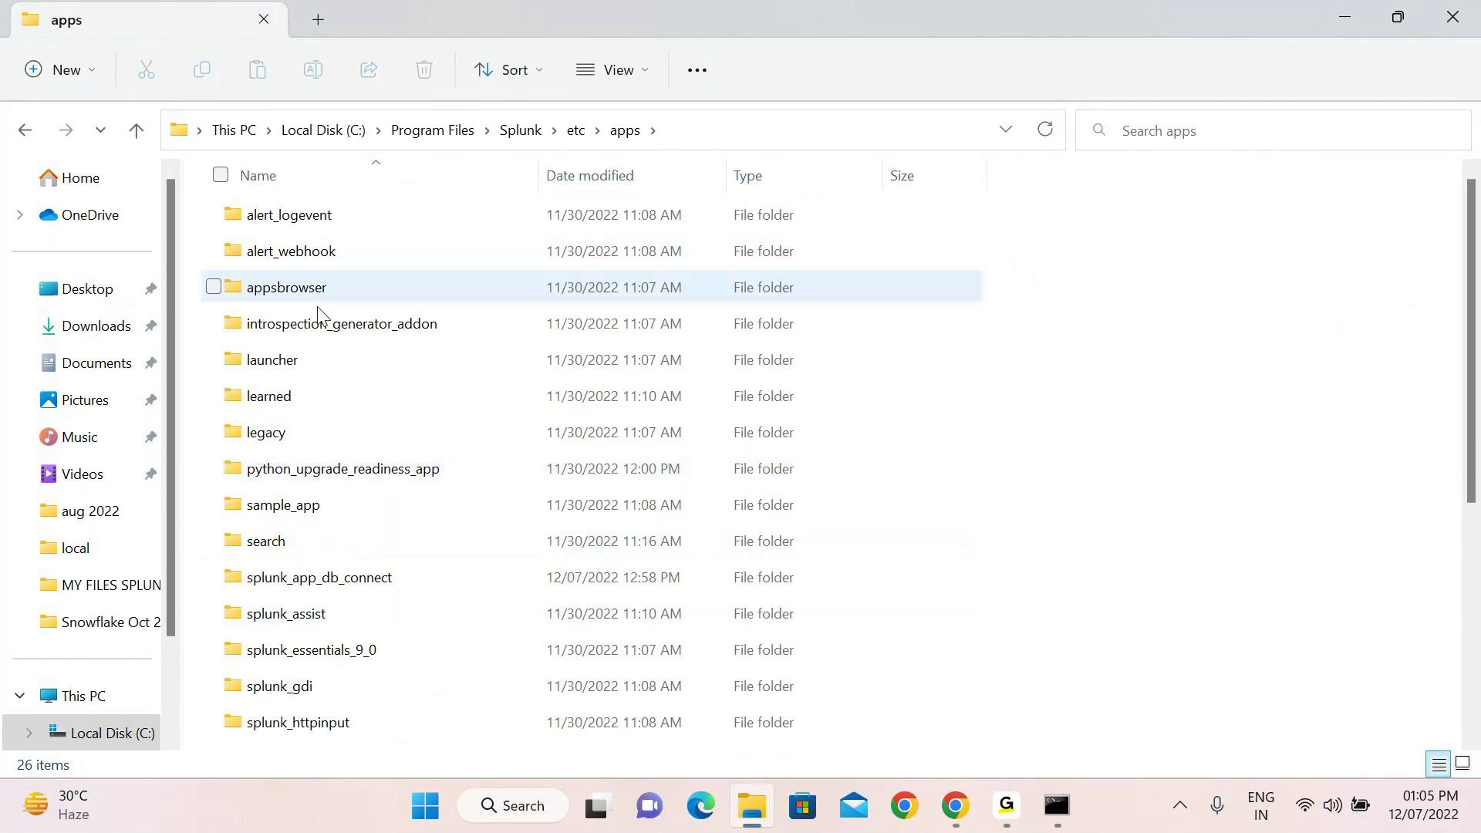
# Open inputs.conf from Splunk_TA_windows\default in Notepad
pyautogui.scroll(-2, 314, 299)
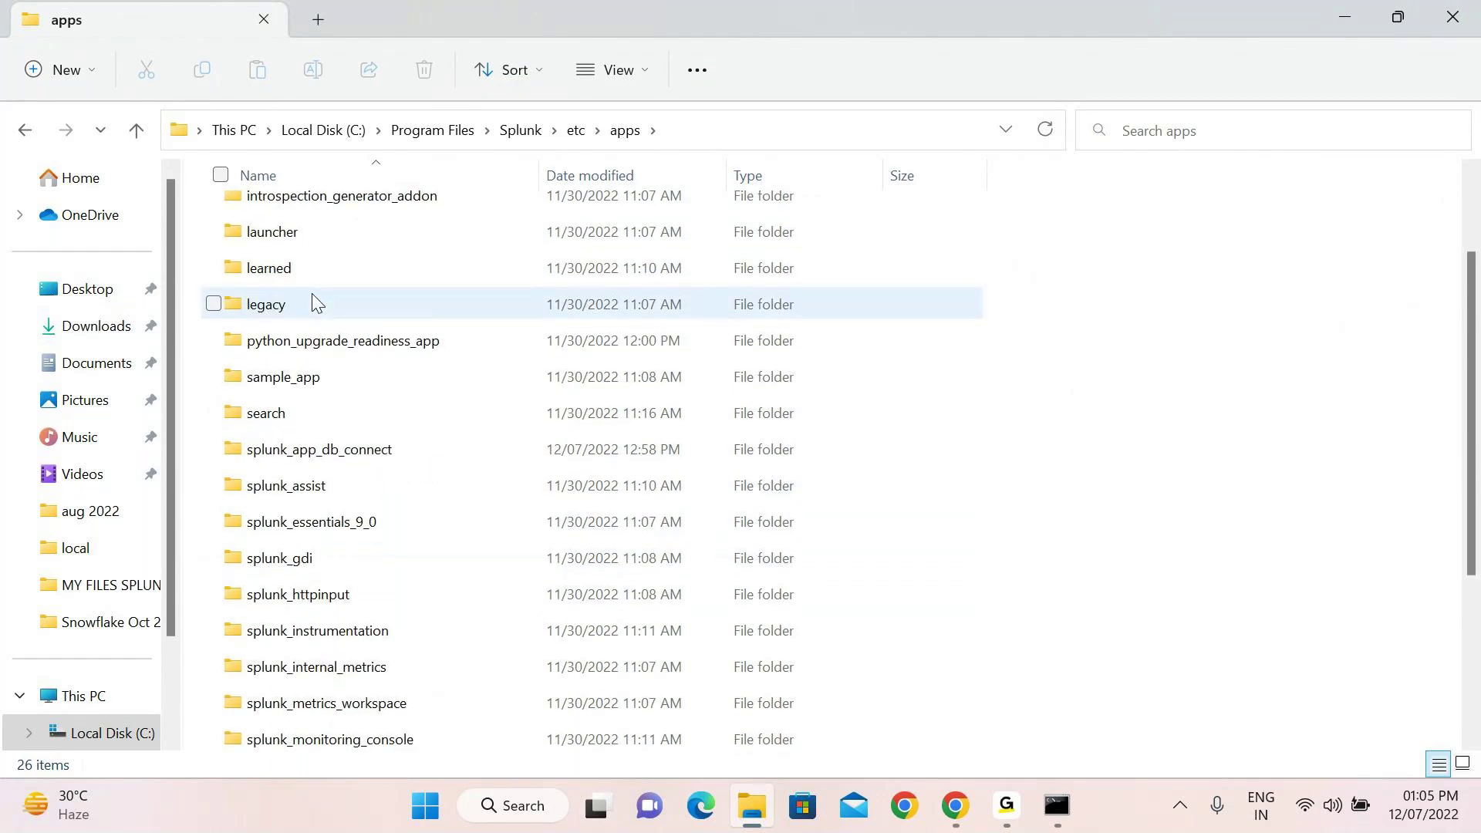
pyautogui.scroll(-2, 337, 635)
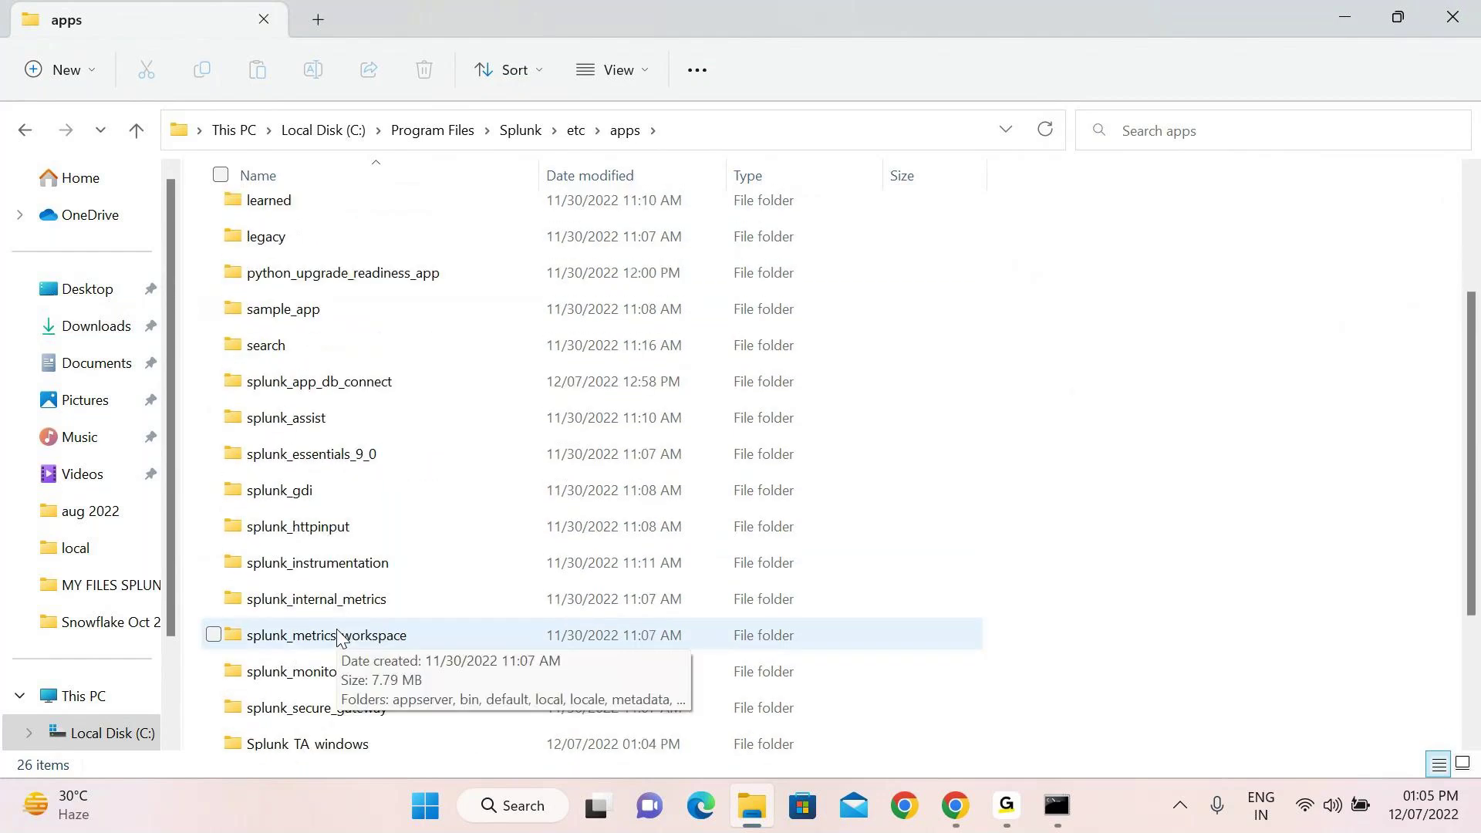
pyautogui.scroll(-1, 337, 634)
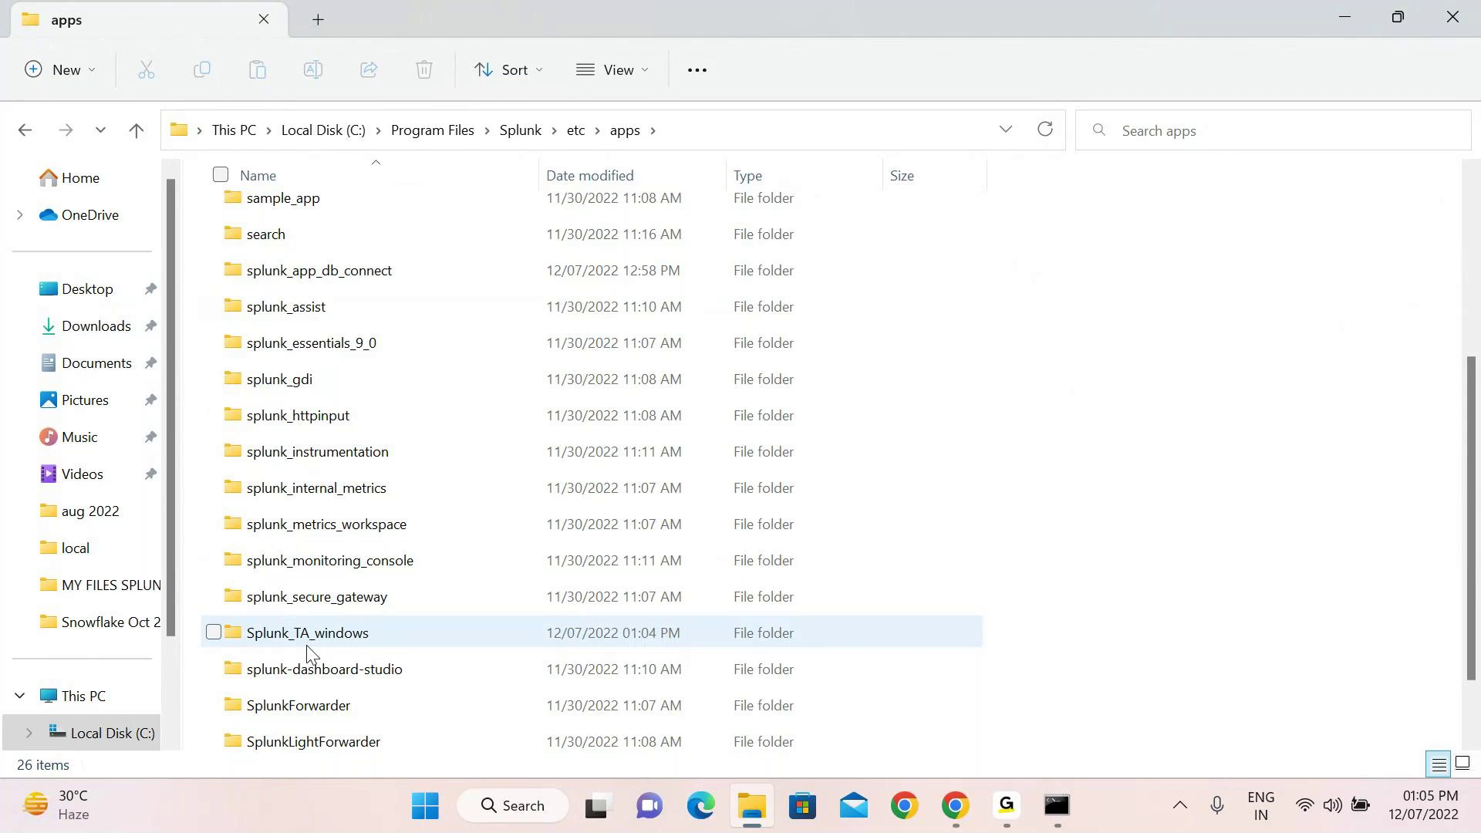
pyautogui.doubleClick(310, 634)
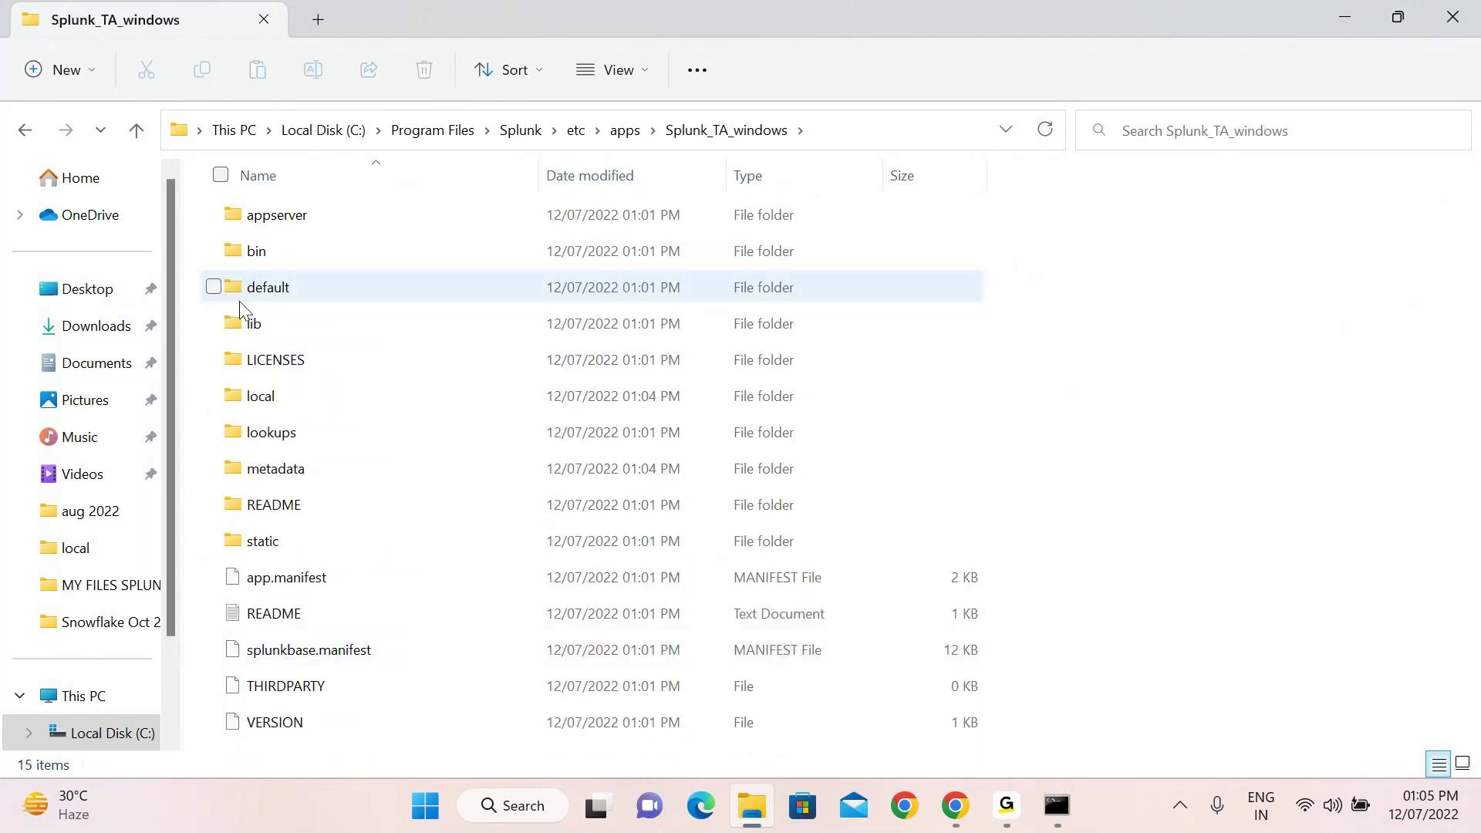
pyautogui.click(285, 295)
pyautogui.doubleClick(285, 295)
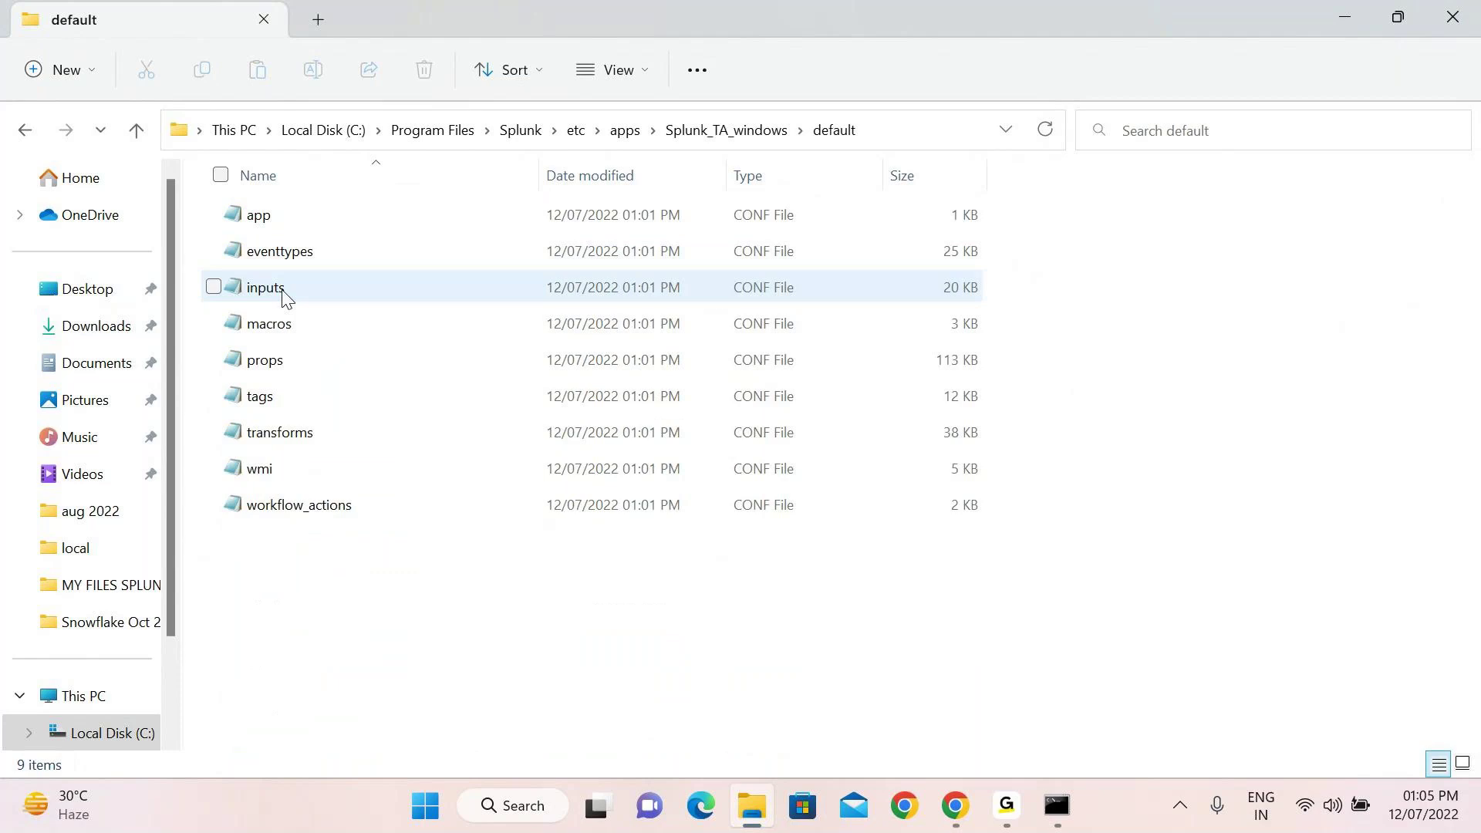
pyautogui.doubleClick(295, 297)
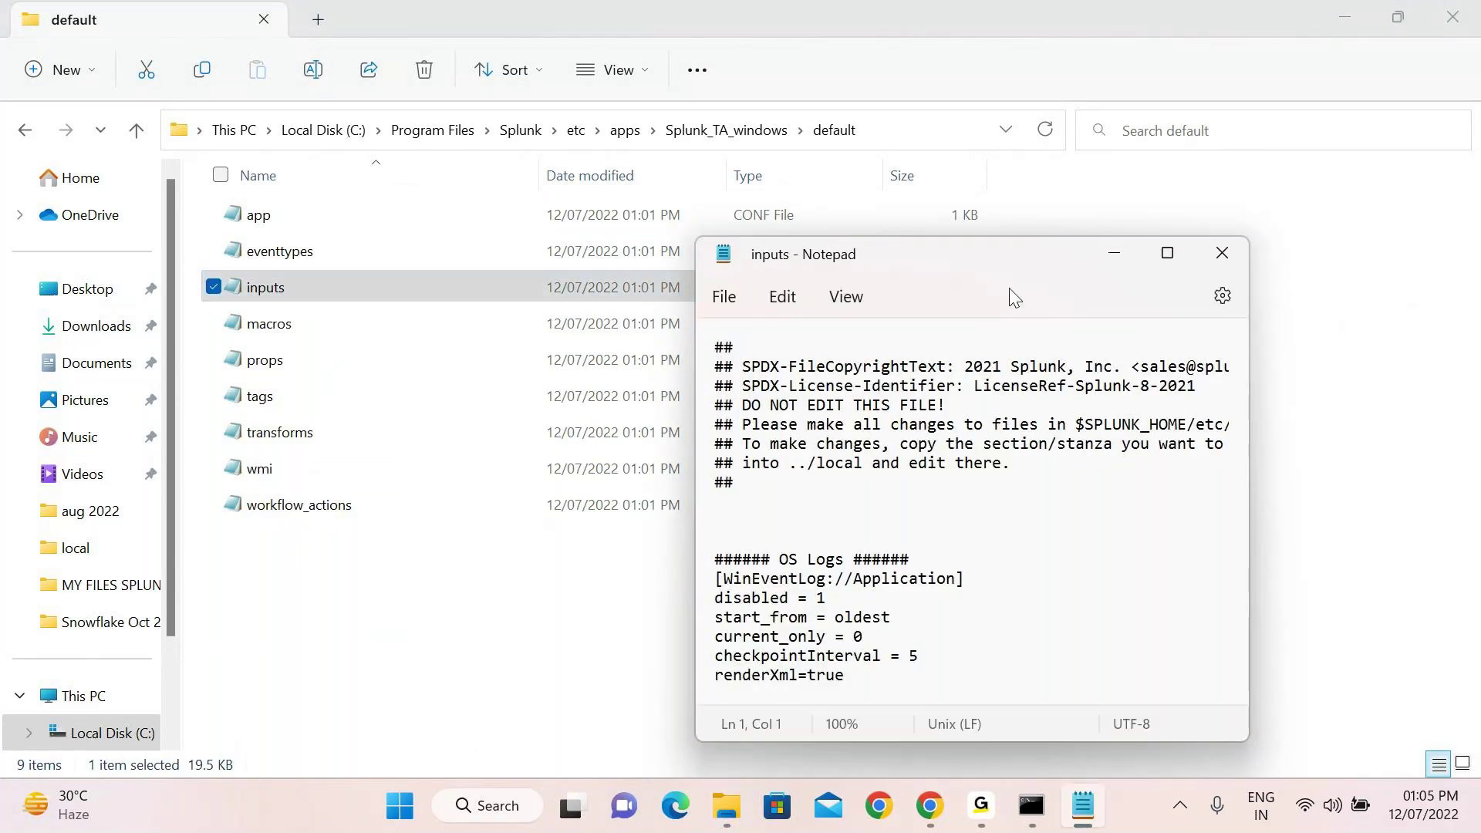
# Maximize Notepad and scroll inputs.conf to the Directory Service disabled setting
pyautogui.click(1167, 253)
pyautogui.scroll(-1, 489, 471)
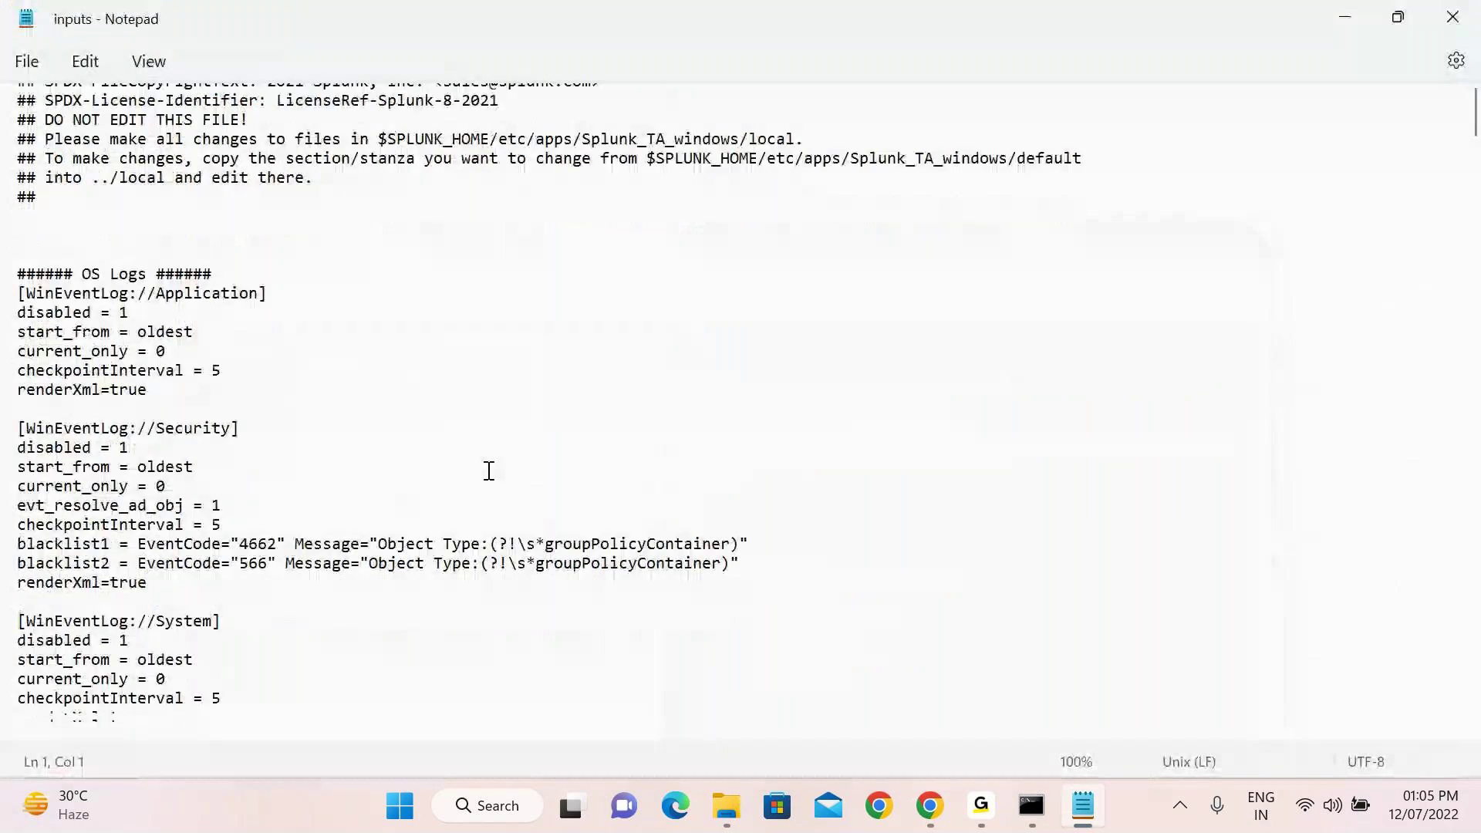
pyautogui.scroll(-2, 488, 471)
pyautogui.scroll(-1, 68, 245)
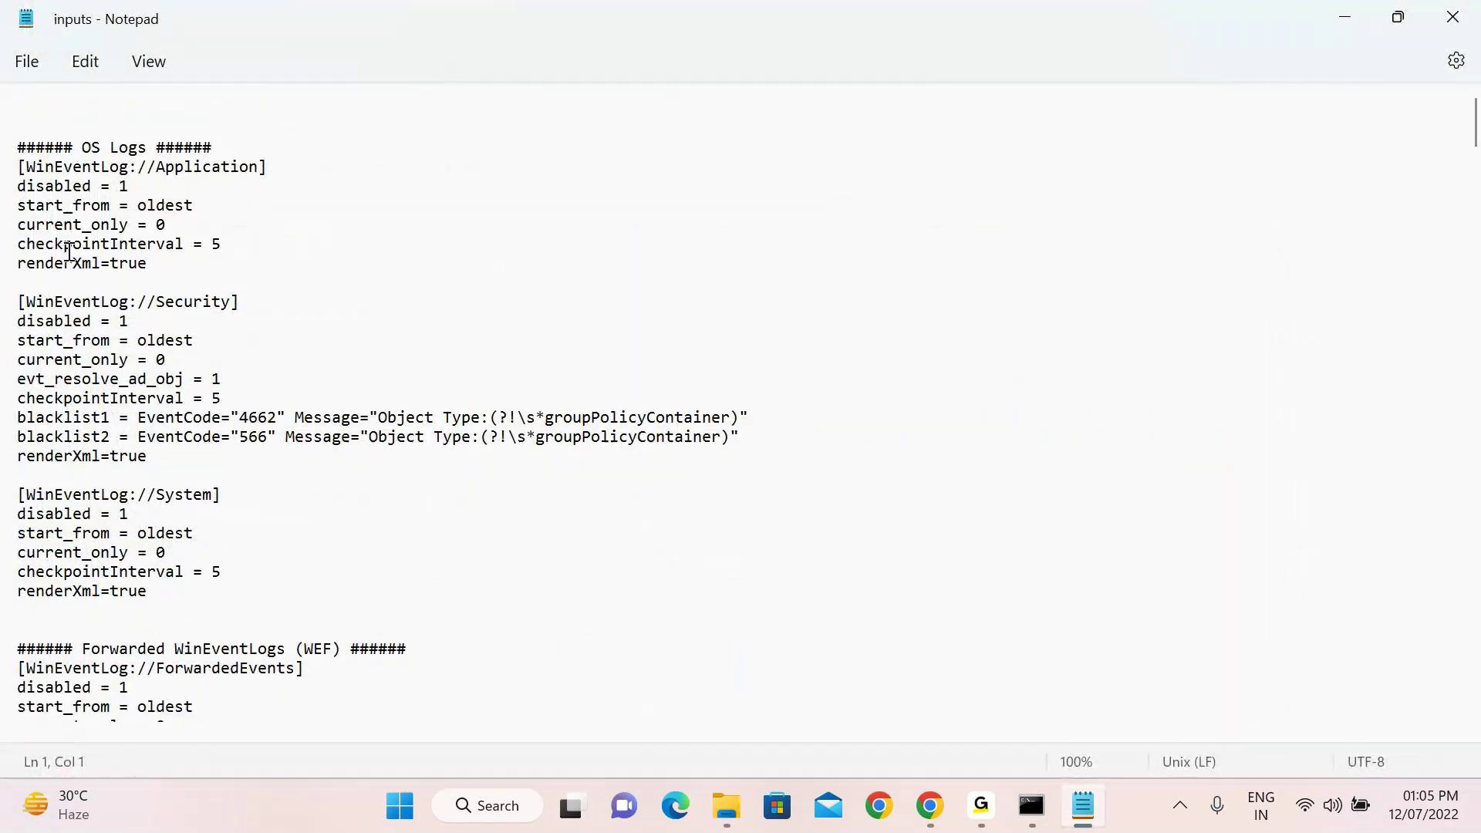
pyautogui.scroll(-3, 68, 251)
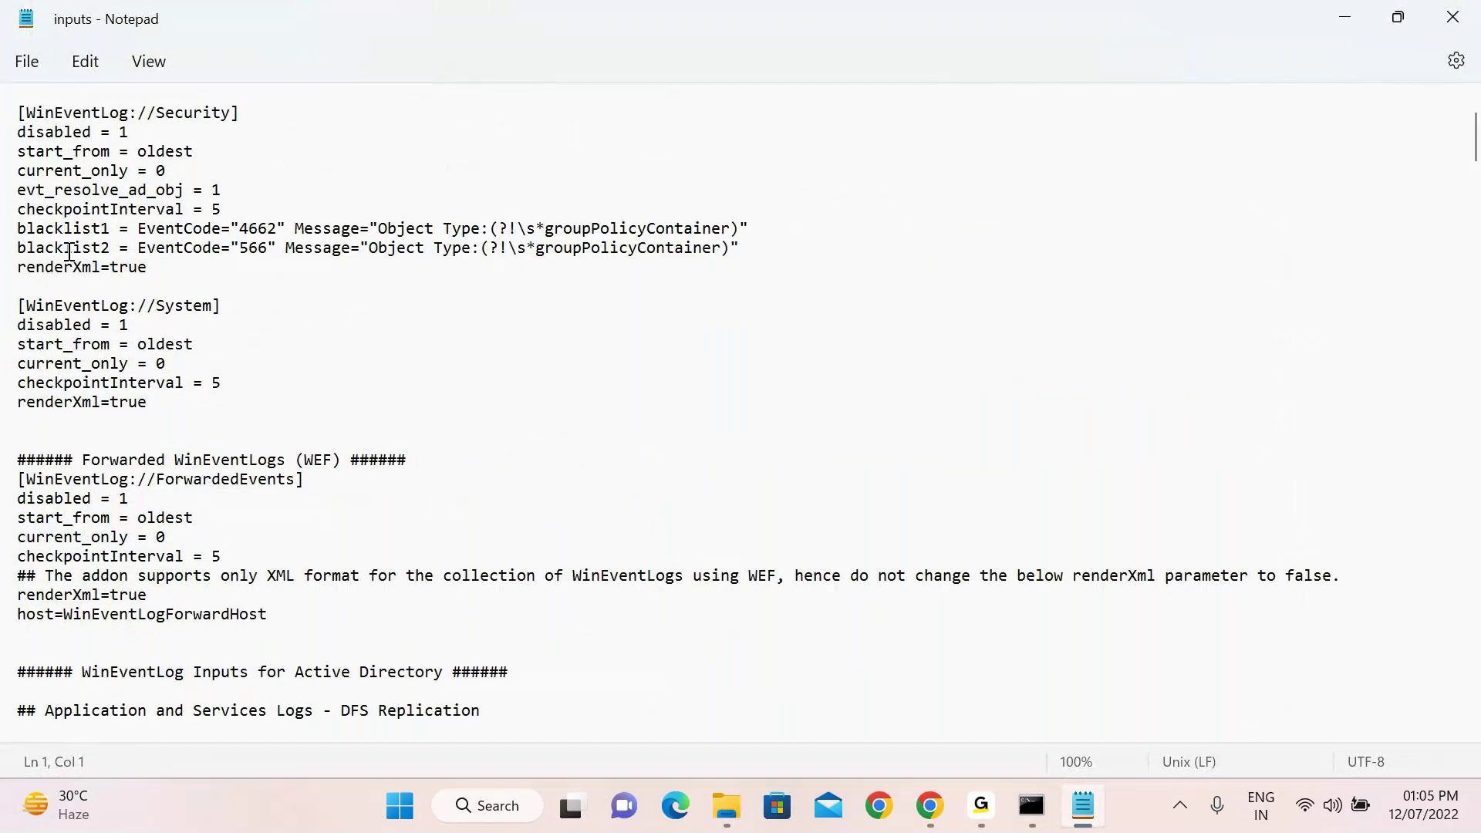
pyautogui.scroll(-7, 67, 251)
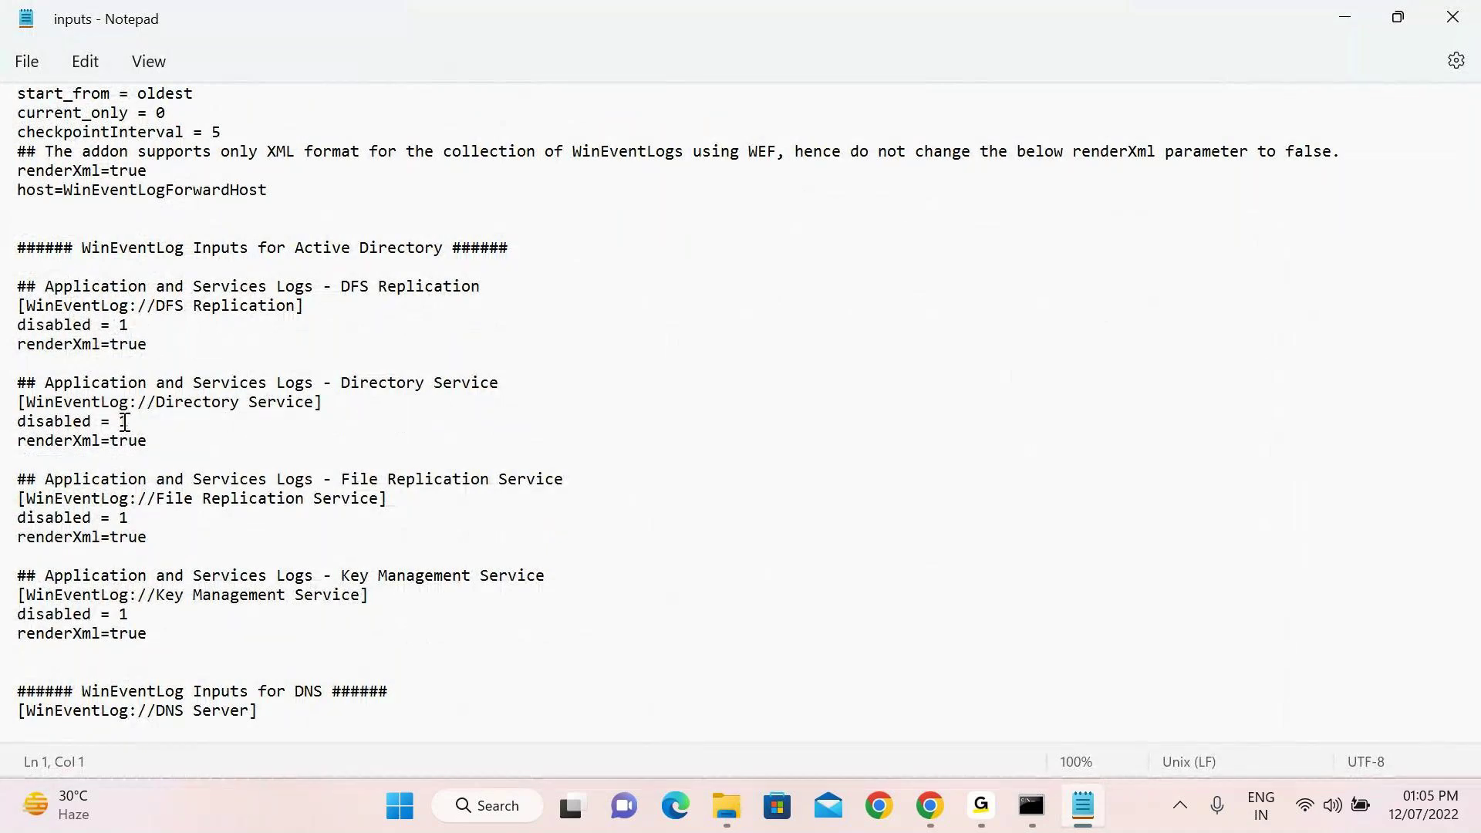
pyautogui.scroll(-2, 123, 420)
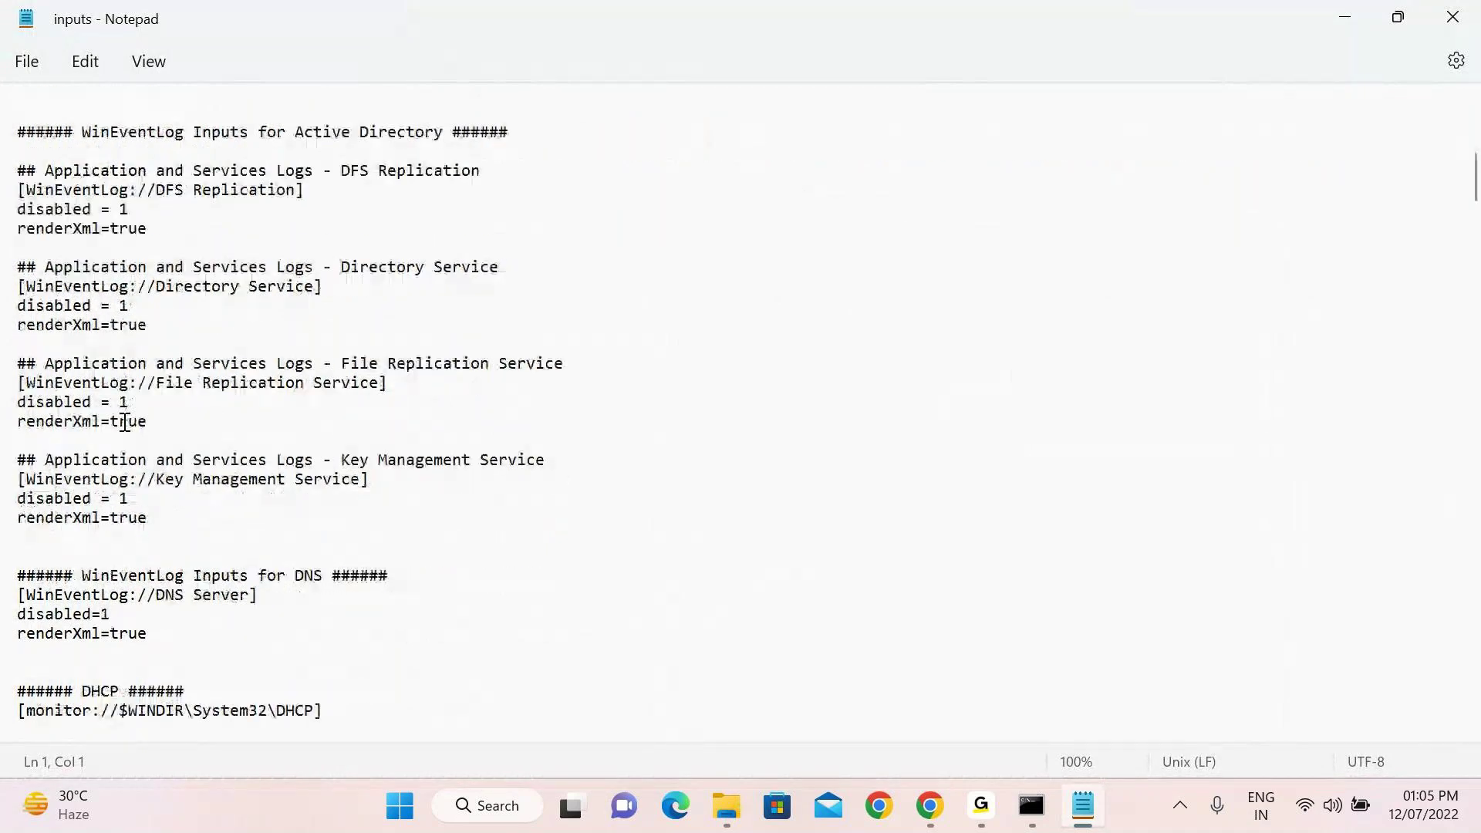
pyautogui.click(129, 306)
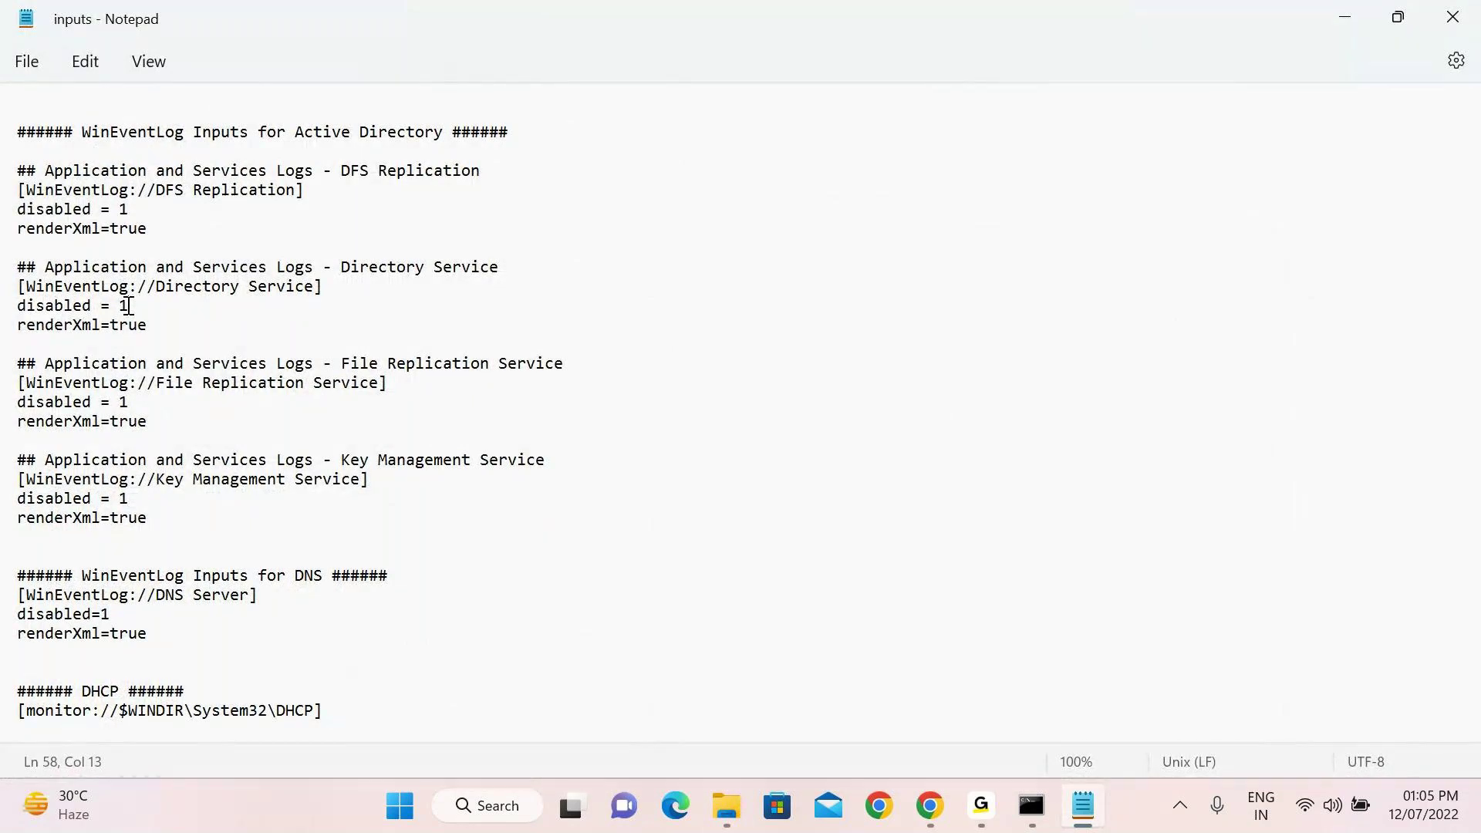
# Scroll further to the monitor inputs' disabled=1 setting
pyautogui.scroll(-8, 129, 306)
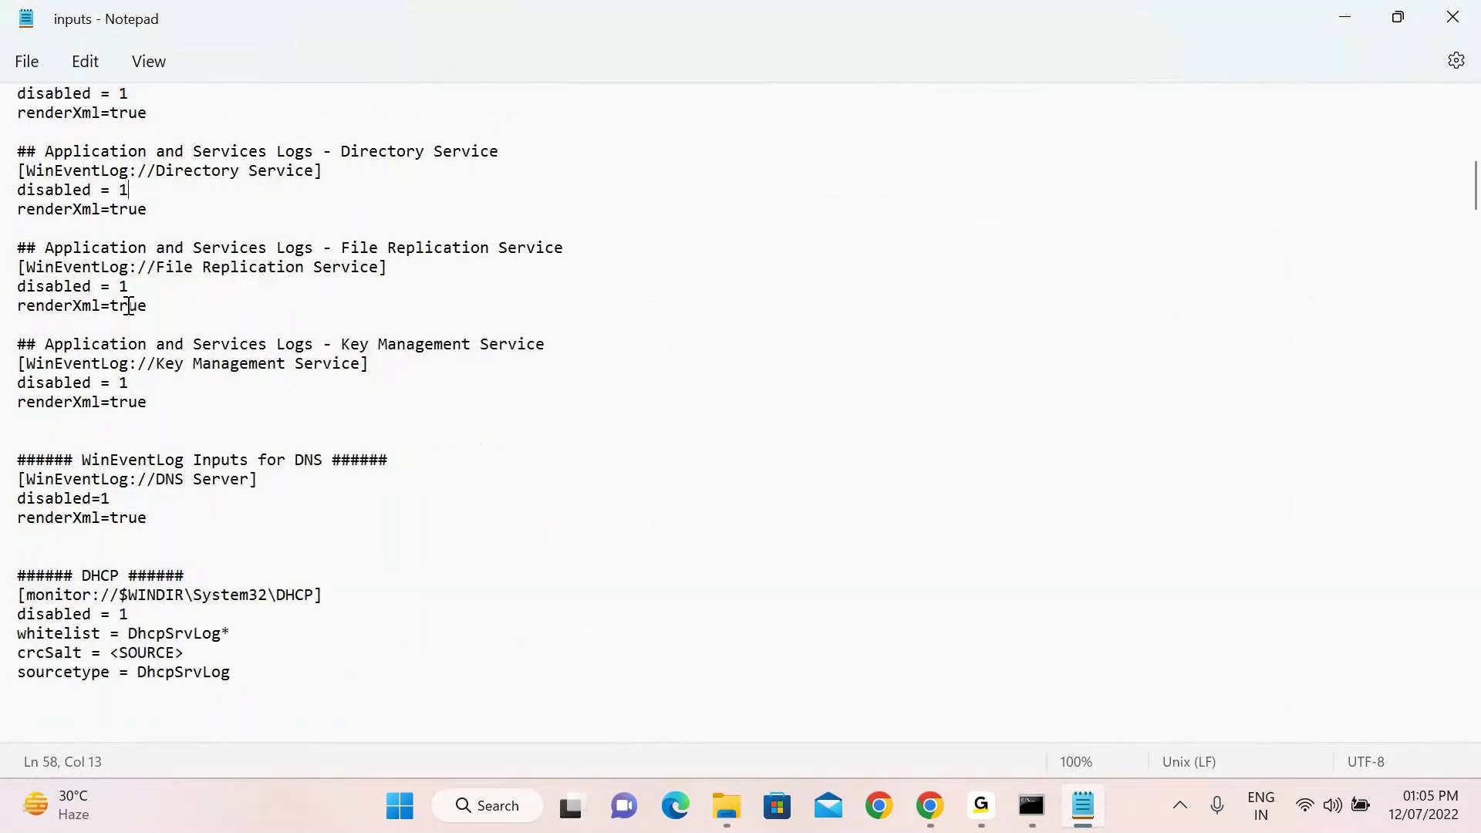
pyautogui.scroll(-1, 128, 306)
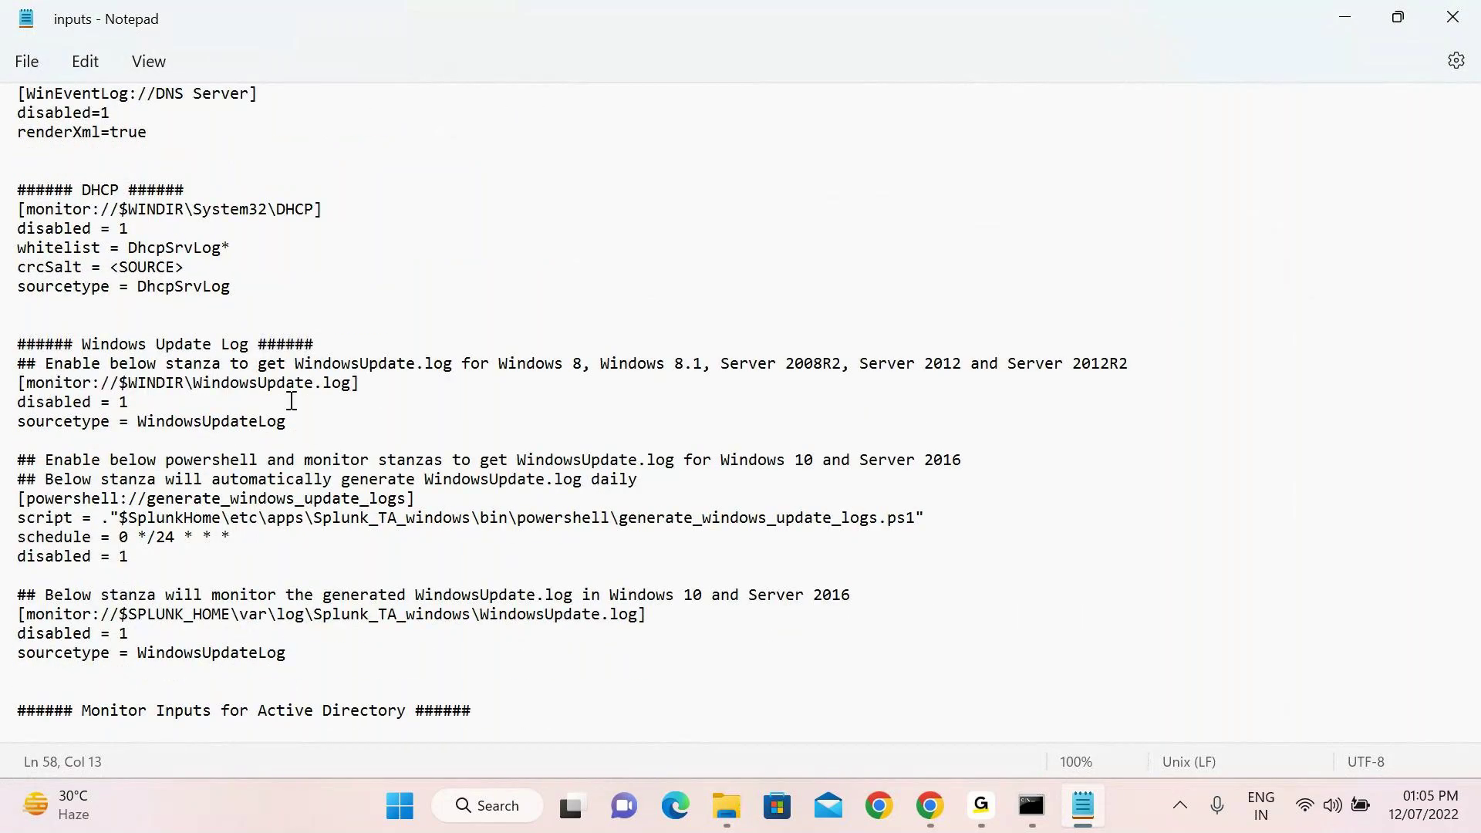
pyautogui.scroll(-1, 294, 402)
pyautogui.scroll(-9, 294, 401)
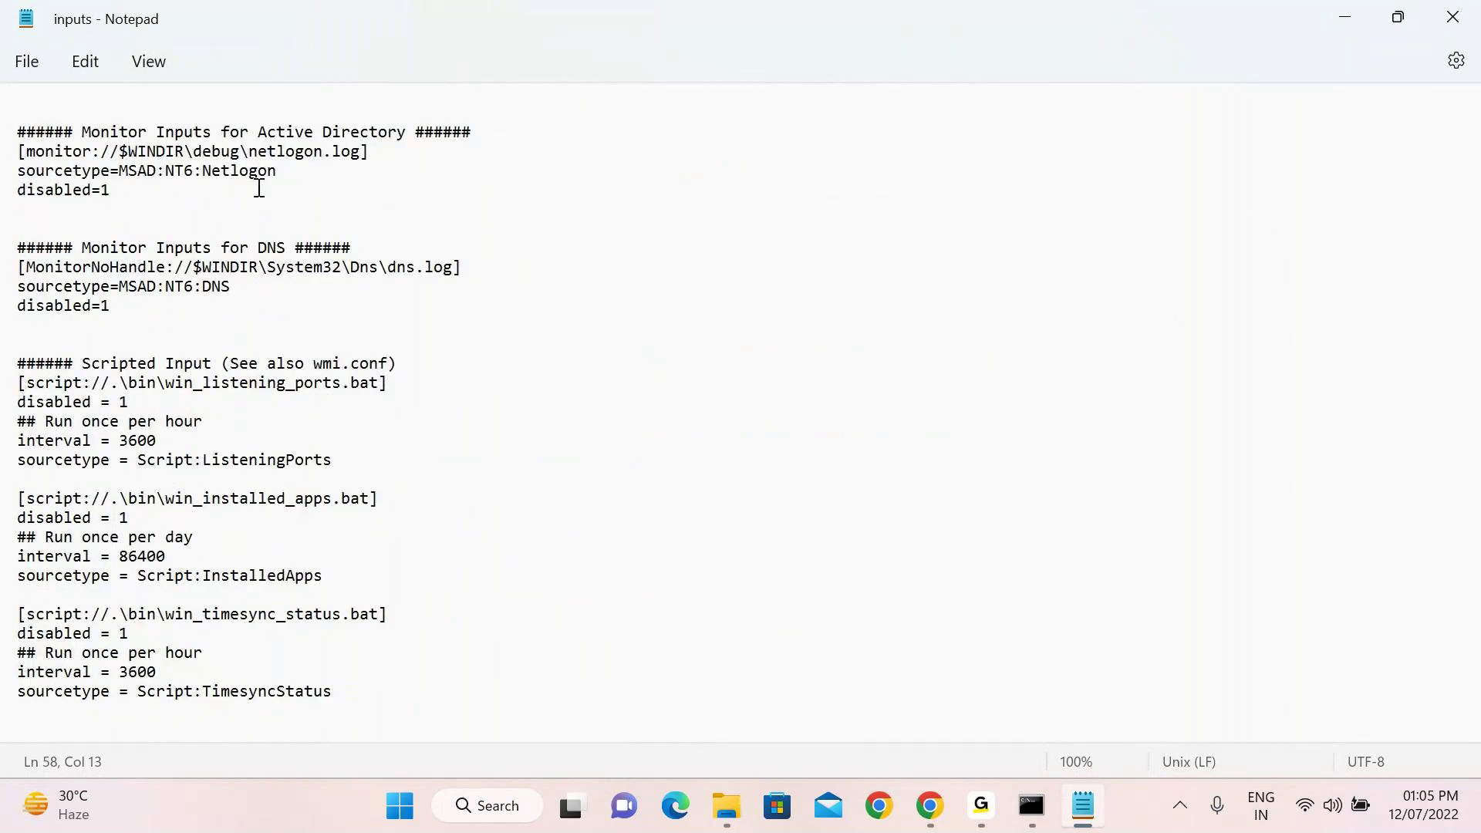
pyautogui.scroll(-1, 311, 246)
pyautogui.click(128, 132)
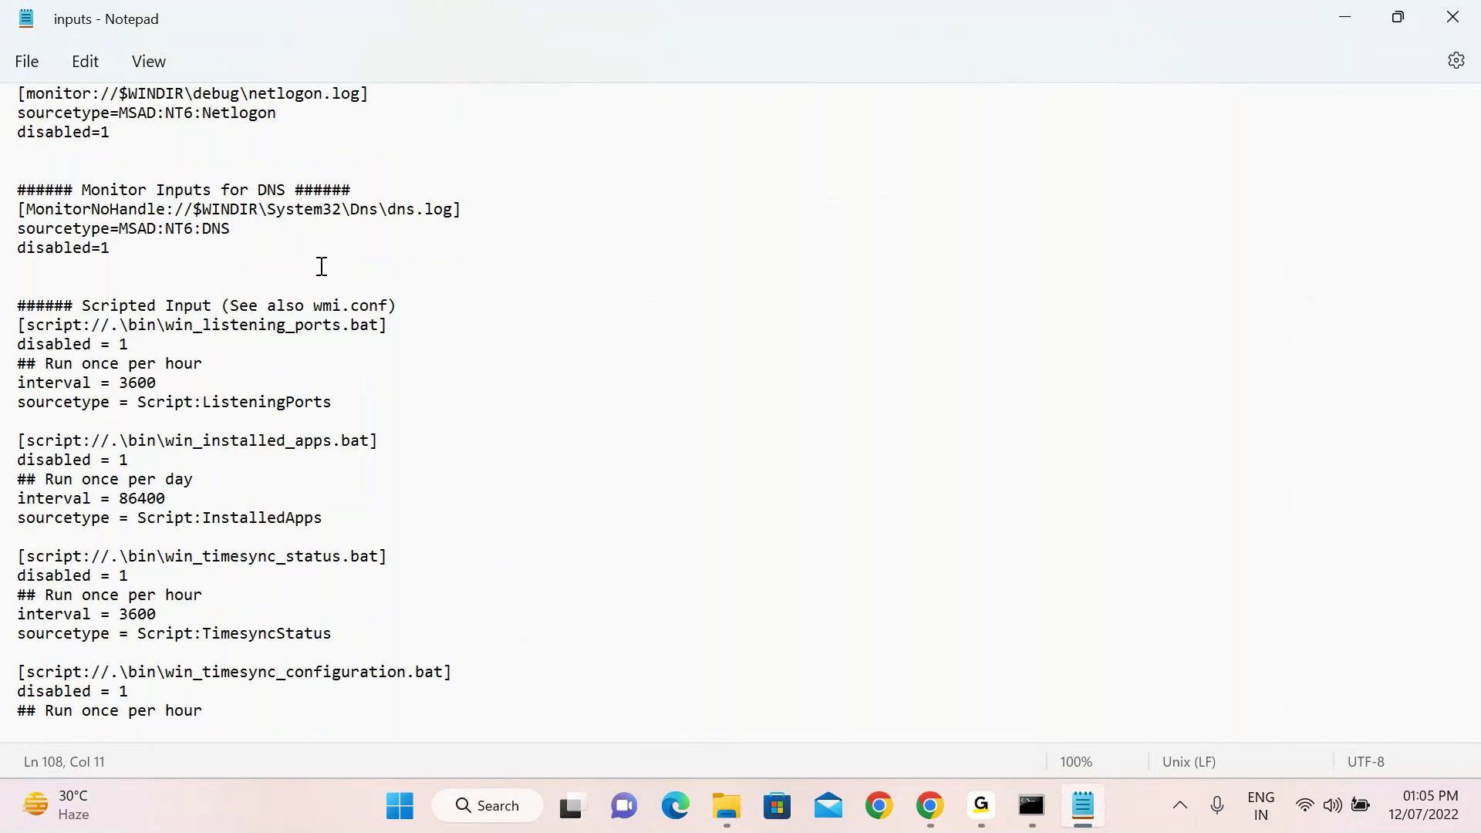
# Scroll down to the DNS scripted inputs, then close Notepad
pyautogui.scroll(-2, 322, 266)
pyautogui.scroll(-2, 321, 266)
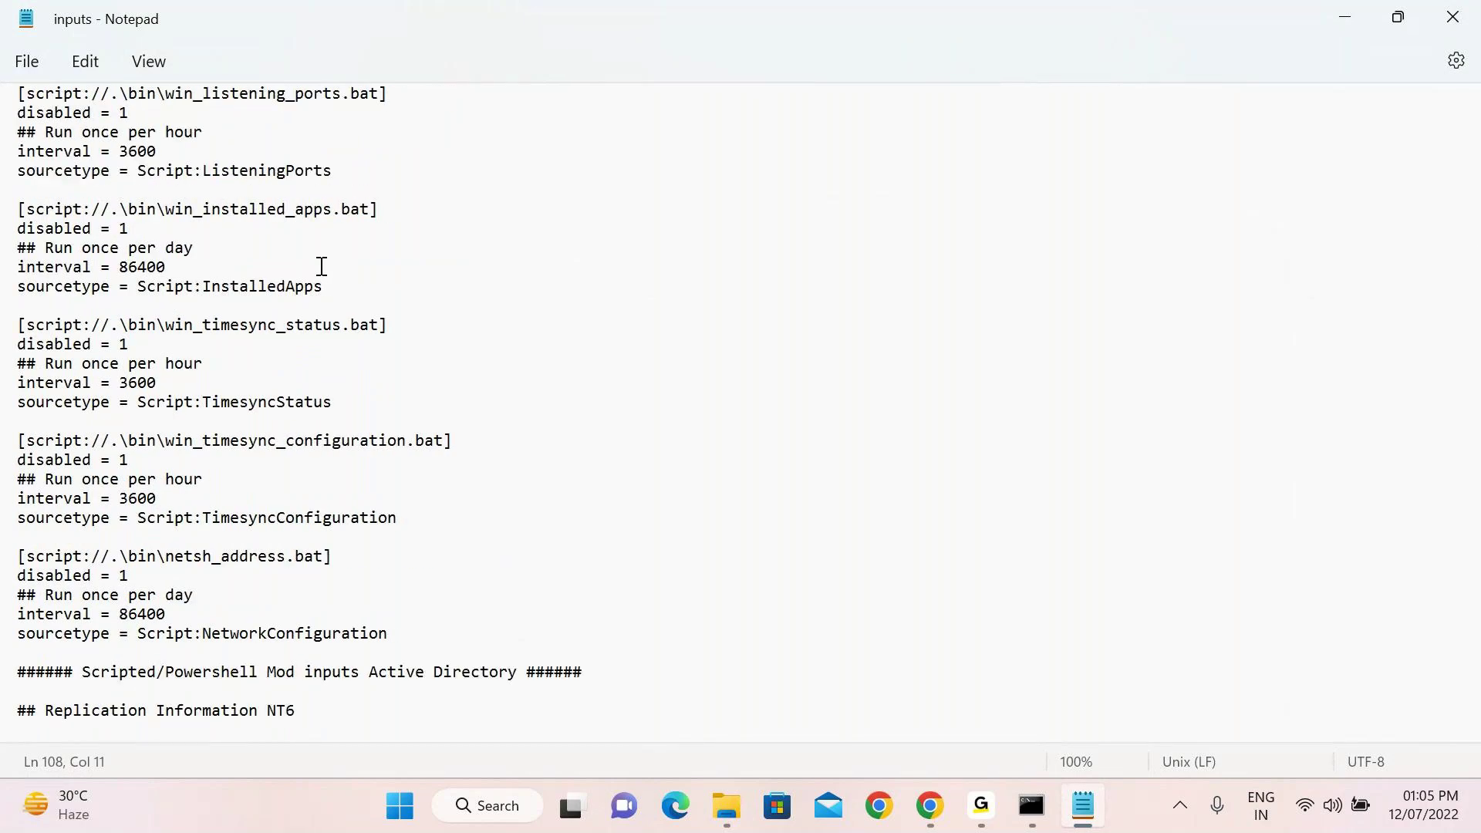
pyautogui.scroll(-2, 321, 266)
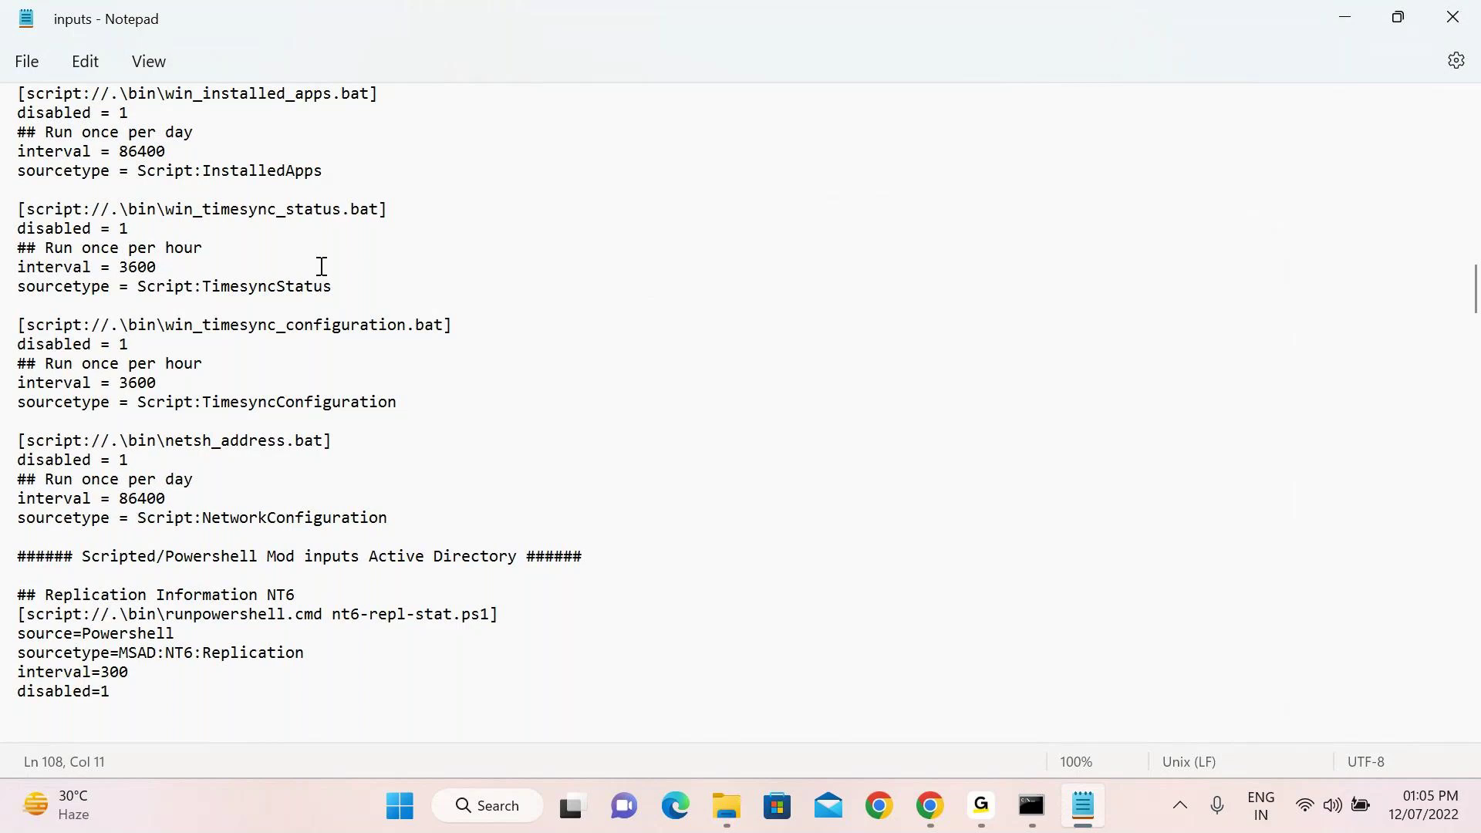
pyautogui.scroll(-4, 321, 266)
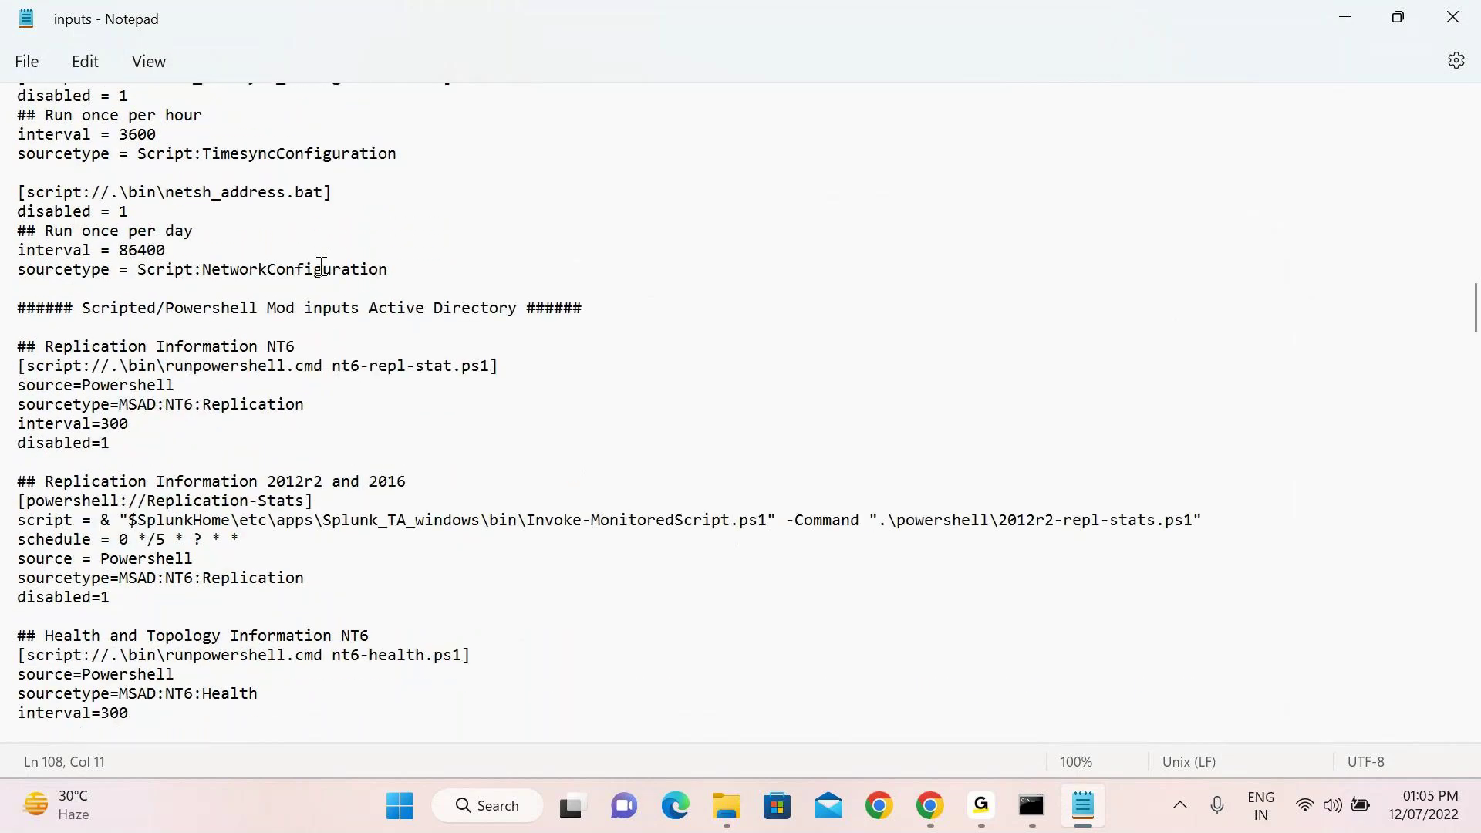
pyautogui.scroll(-8, 322, 266)
pyautogui.scroll(-6, 321, 266)
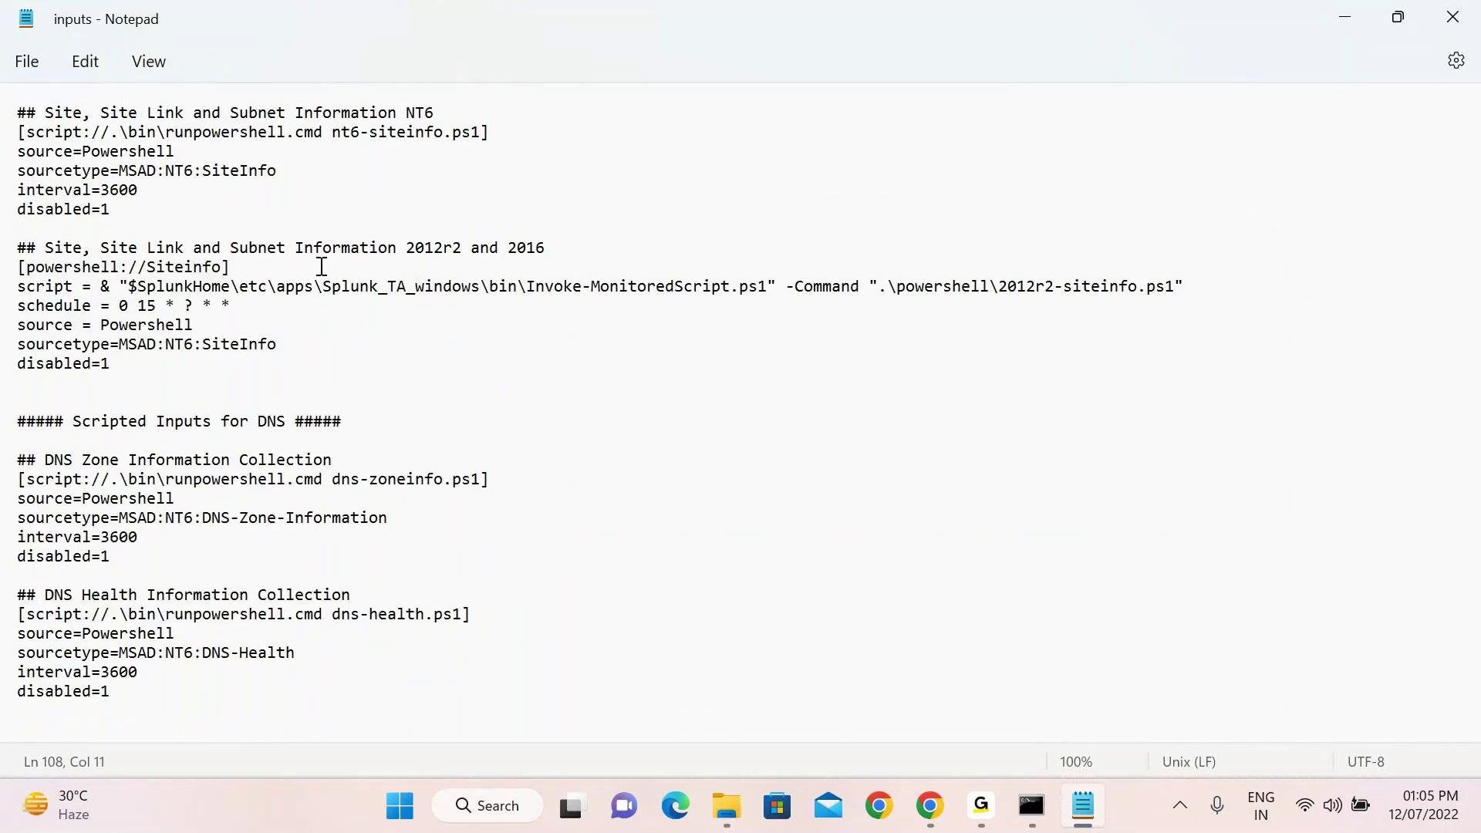
pyautogui.click(1461, 12)
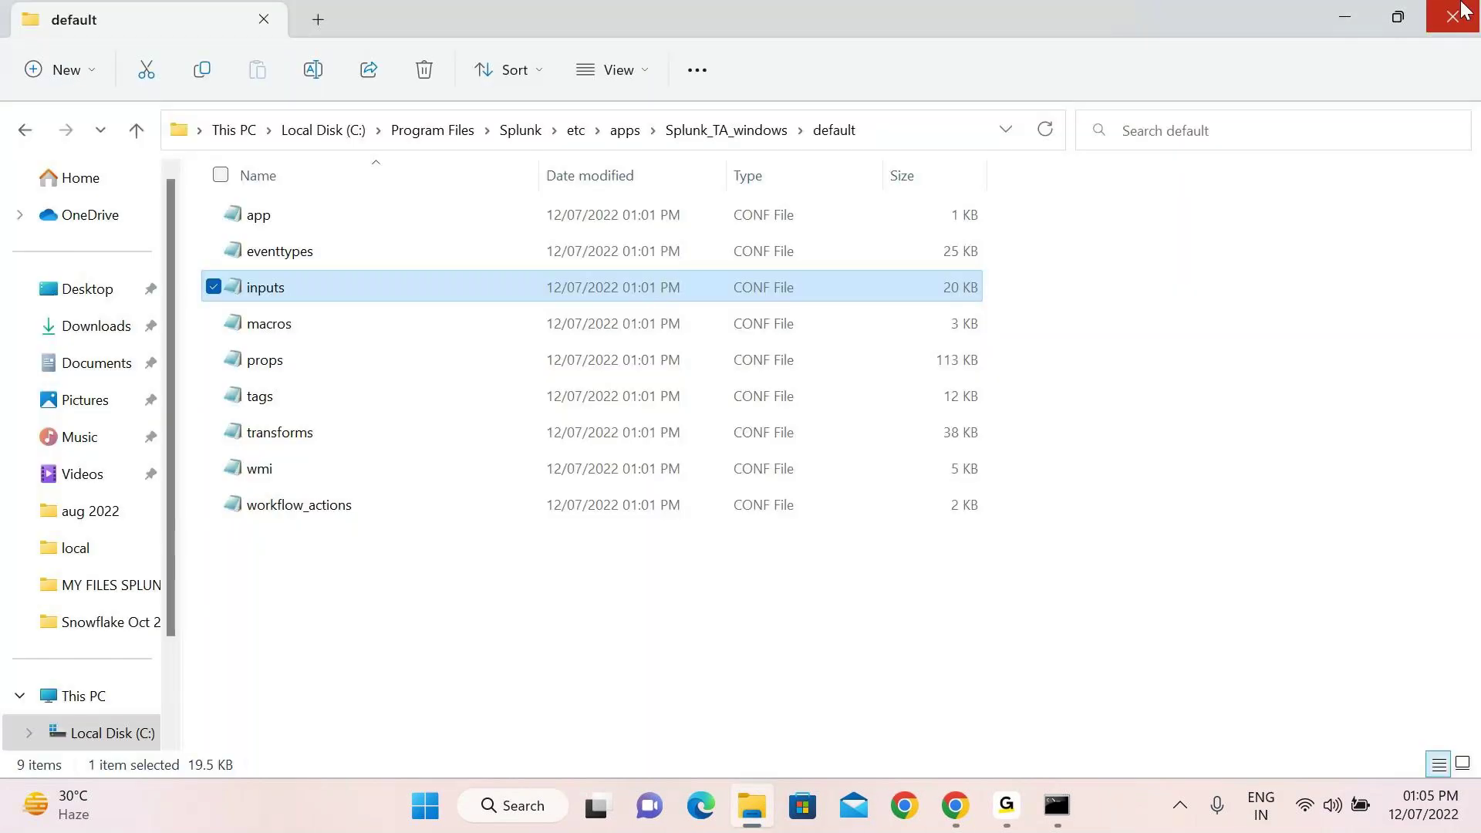
# Close the File Explorer window showing Splunk_TA_windows\default
pyautogui.click(1456, 14)
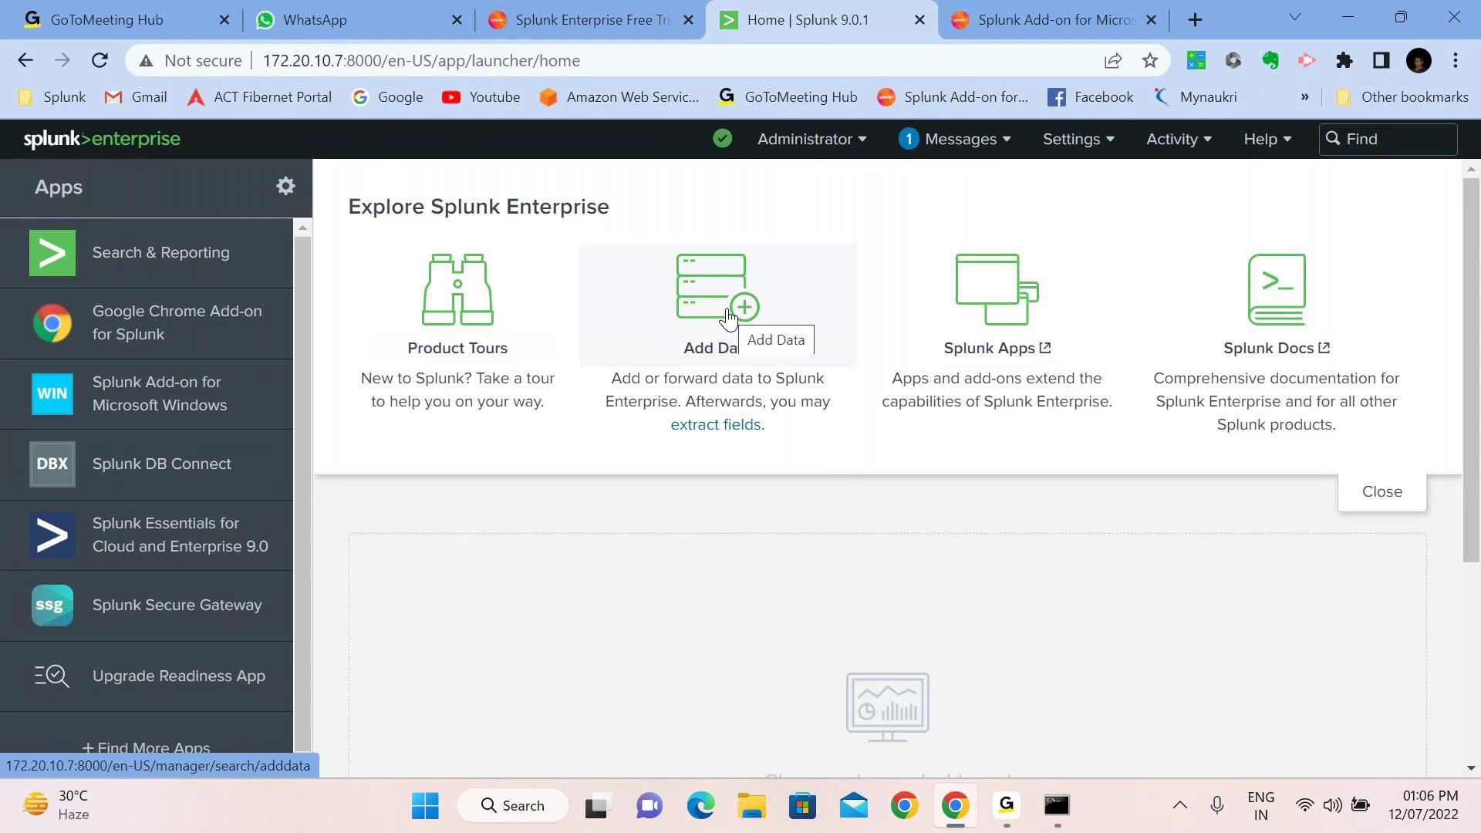
# Start Add Data, choose Upload from my computer, and open the file chooser
pyautogui.click(728, 316)
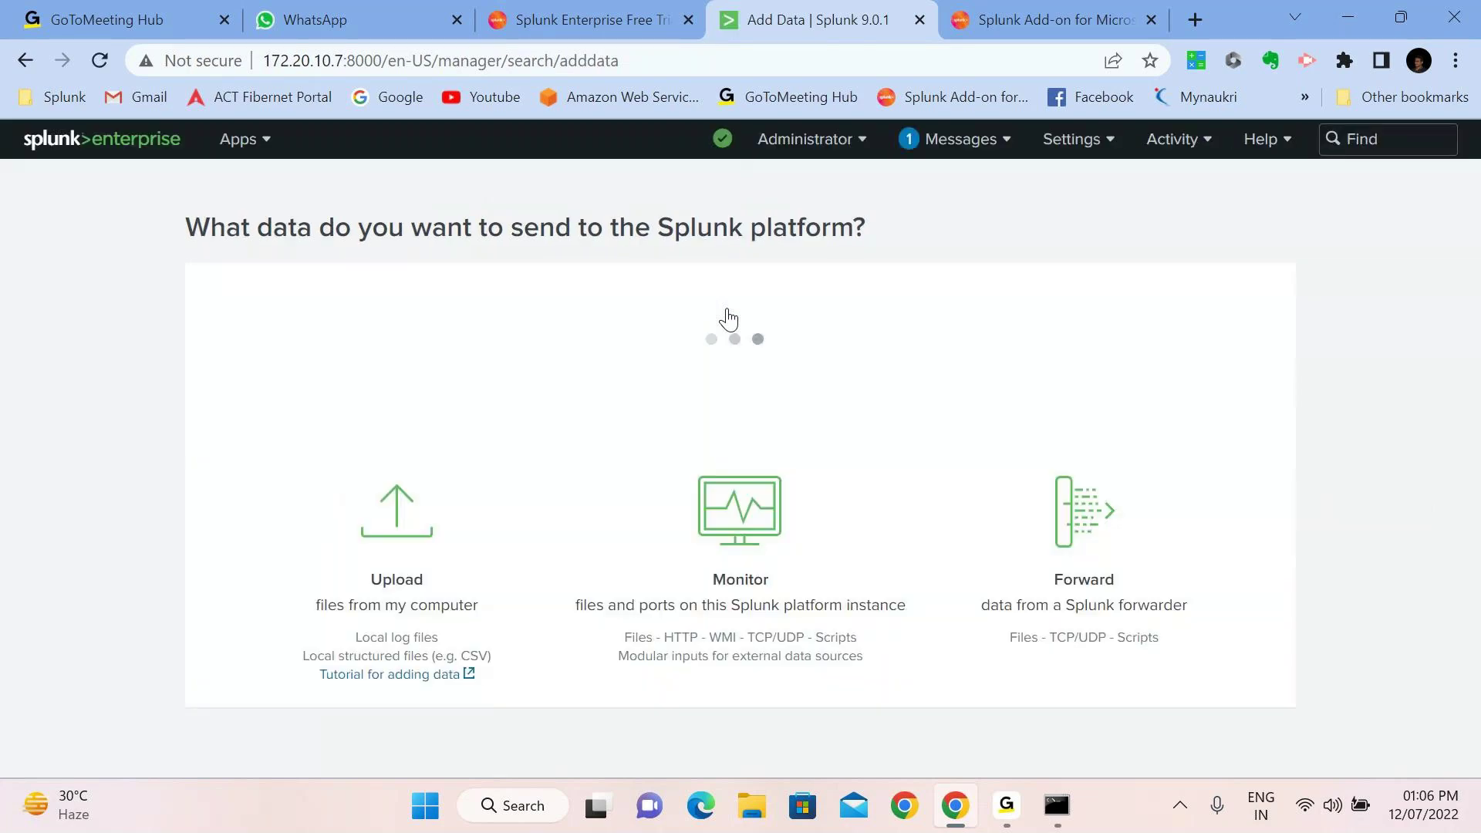
pyautogui.scroll(-4, 465, 617)
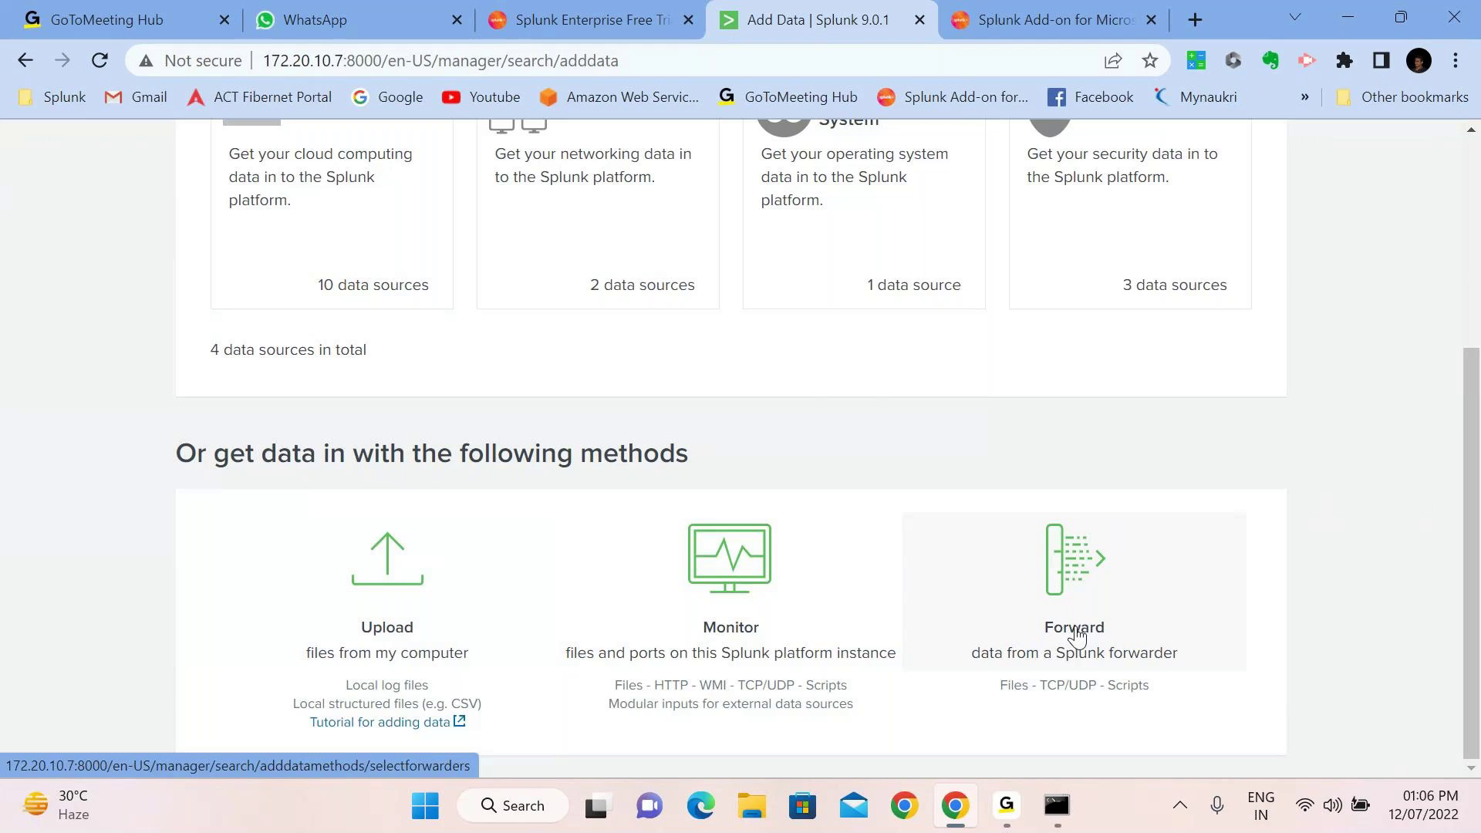
pyautogui.click(370, 615)
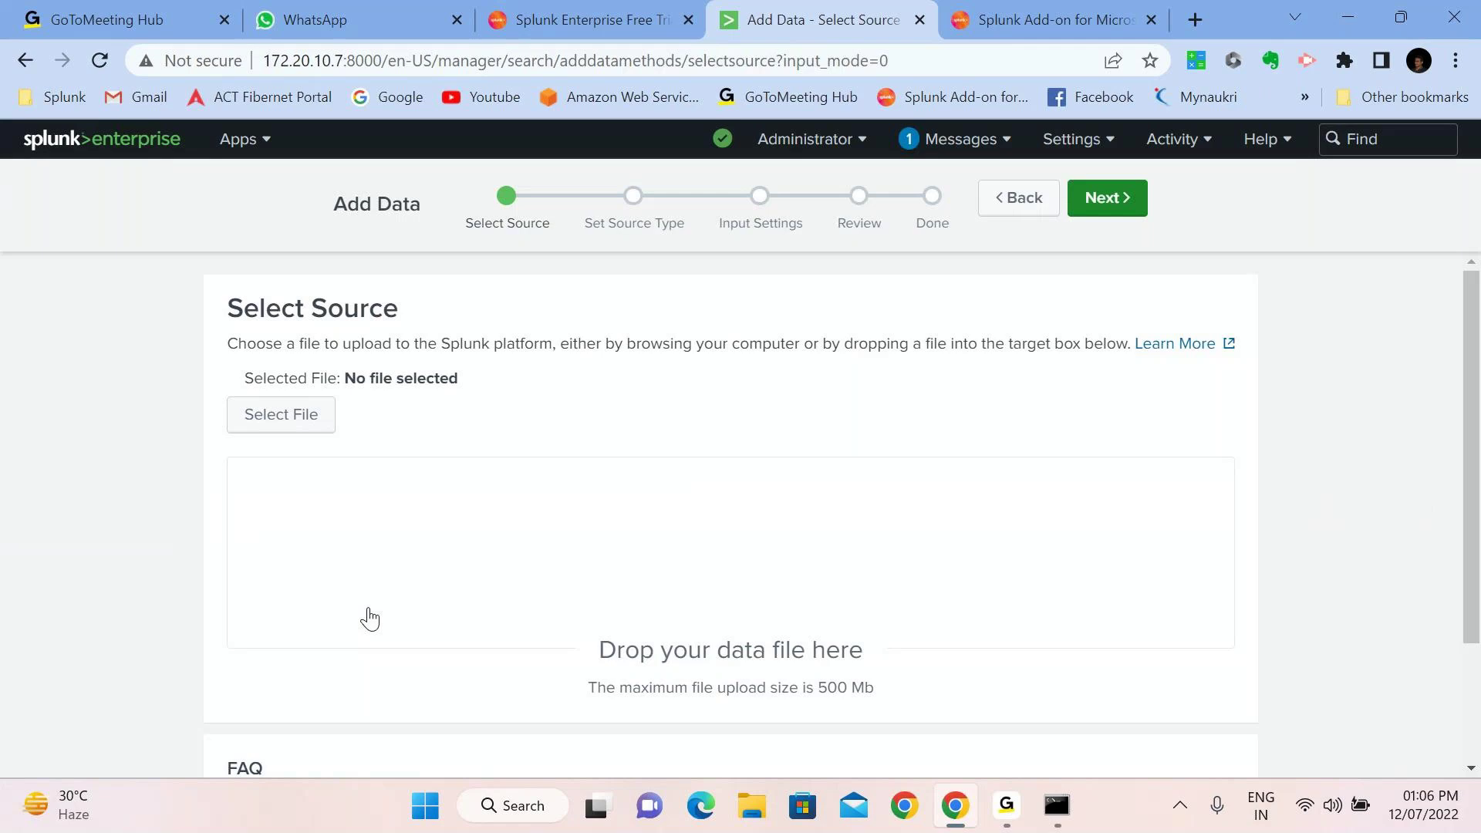
pyautogui.click(287, 415)
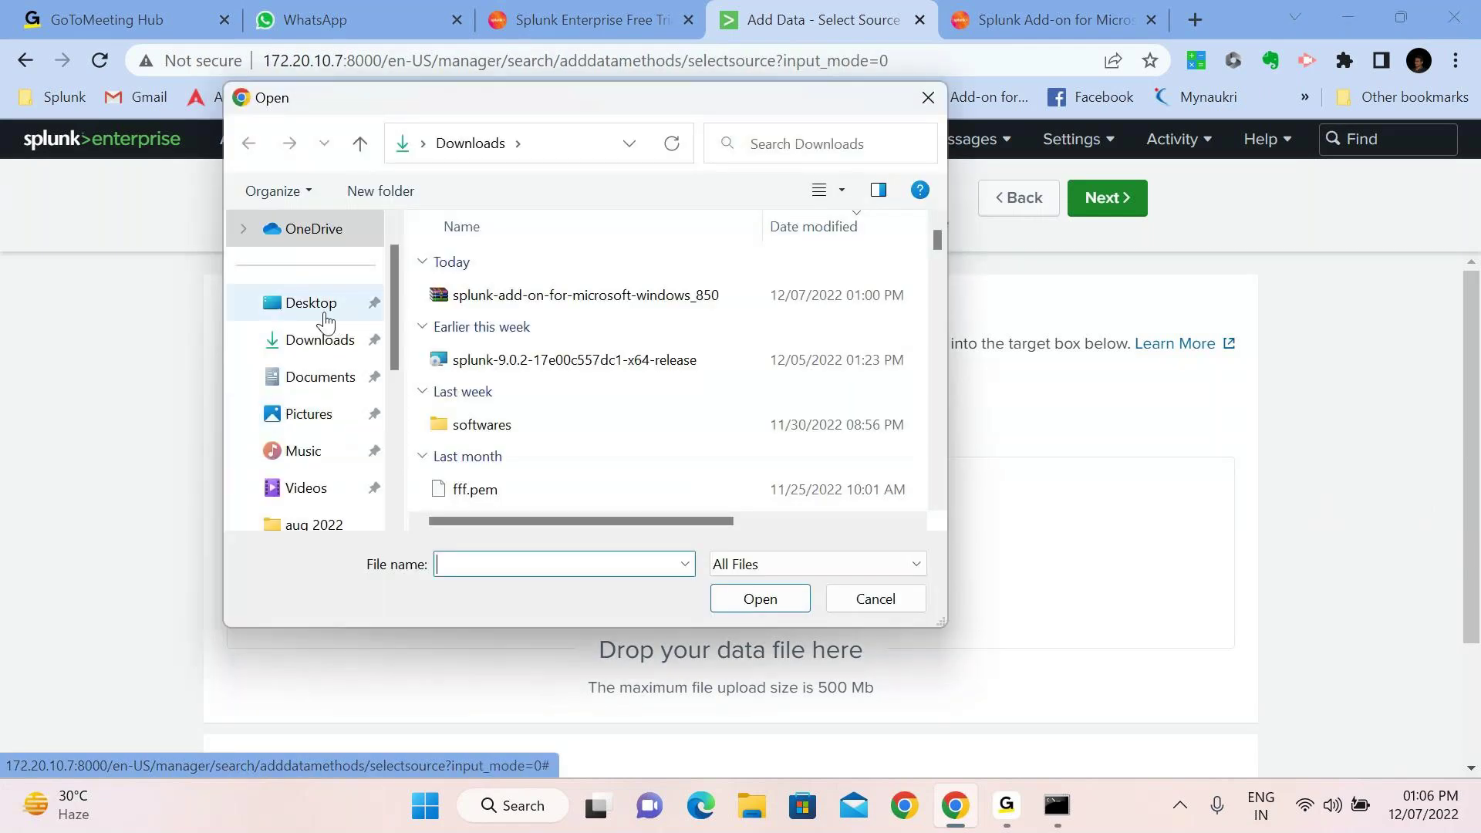
# Upload linux_s_30DAY.log from Desktop > My Desktop > OFFLINE CLASSES, continuing to Set Source Type
pyautogui.click(324, 312)
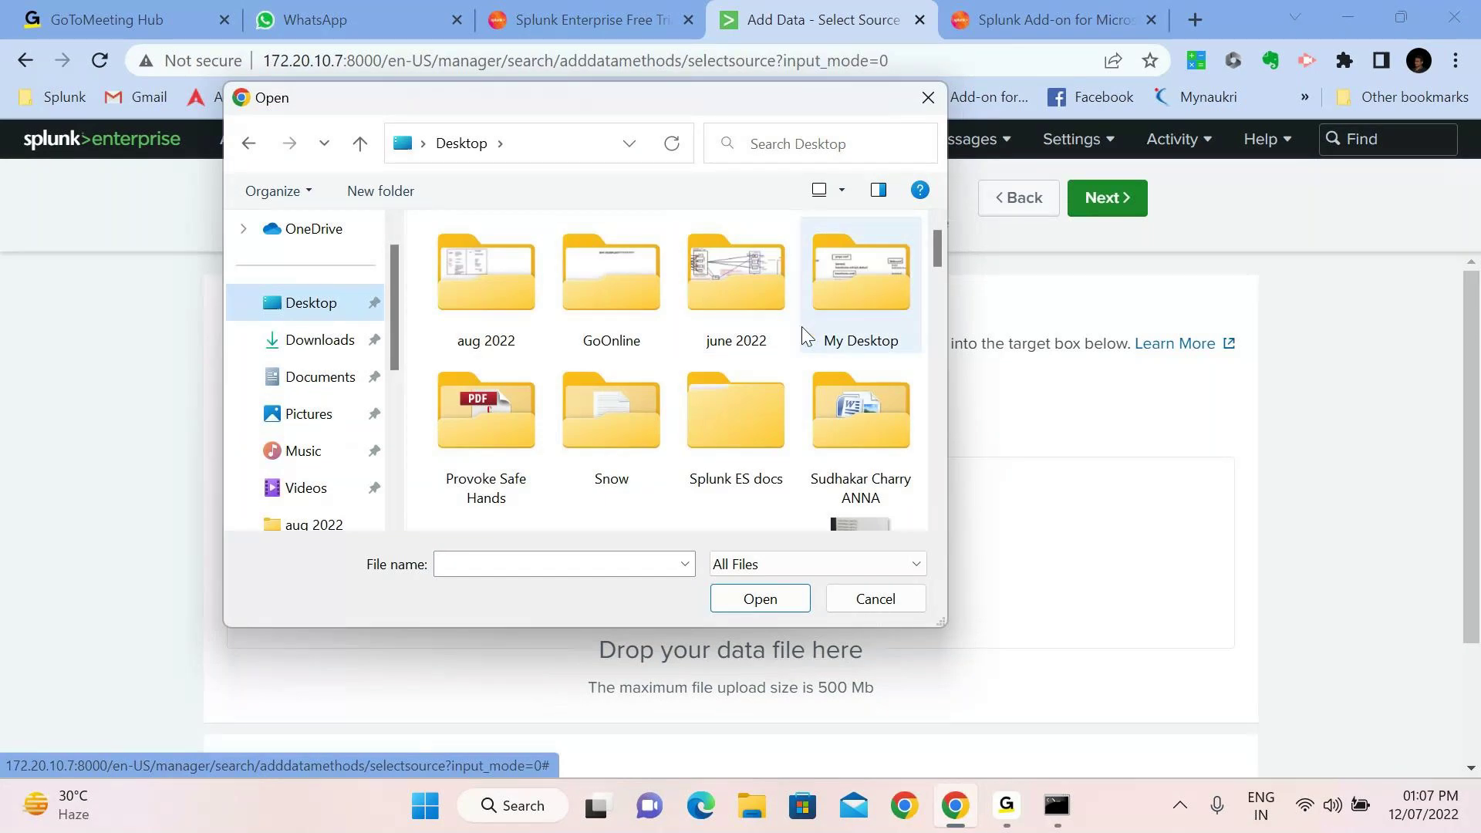
pyautogui.scroll(-5, 761, 455)
pyautogui.scroll(5, 761, 455)
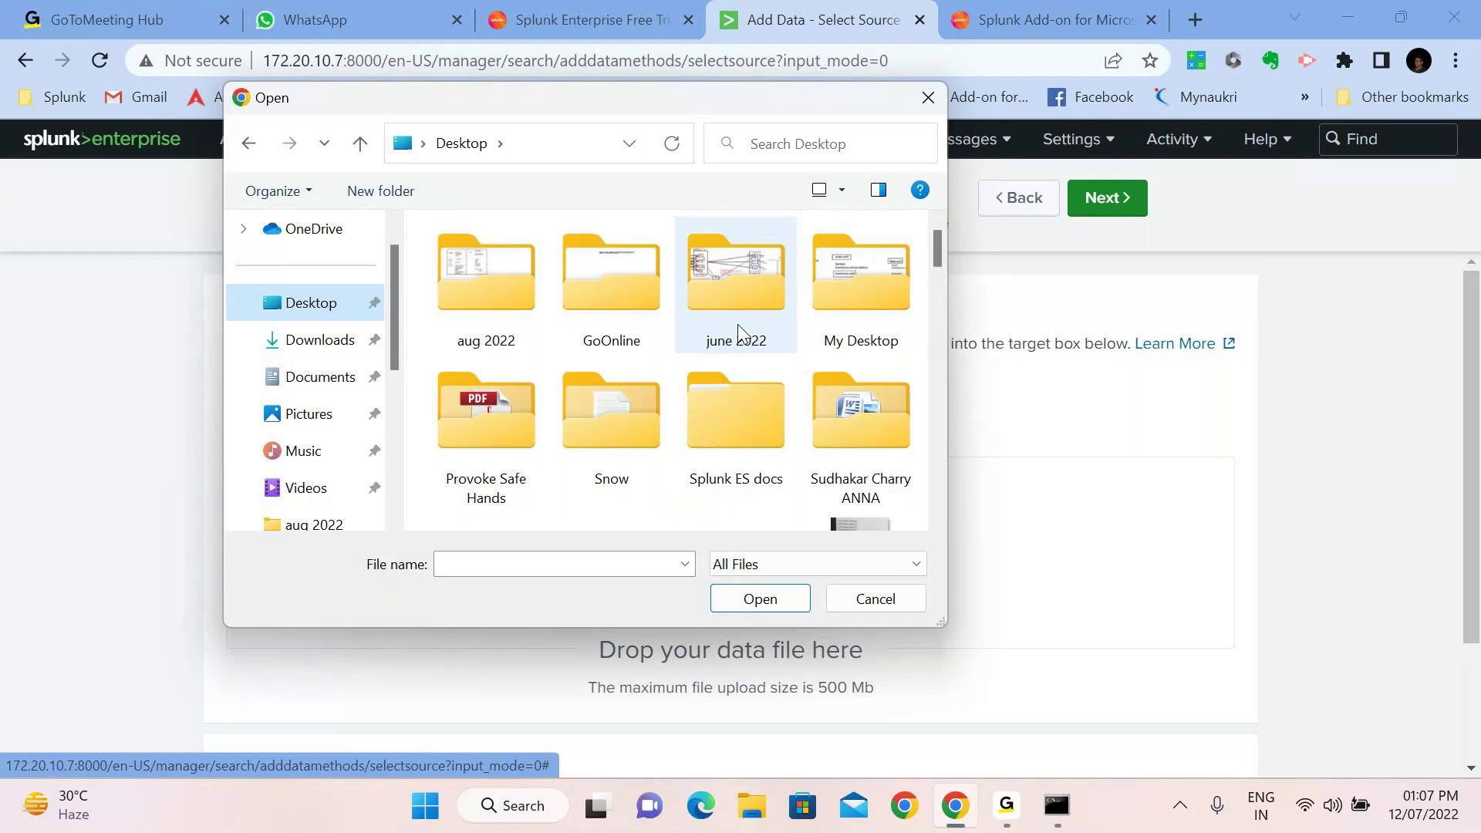
pyautogui.doubleClick(858, 333)
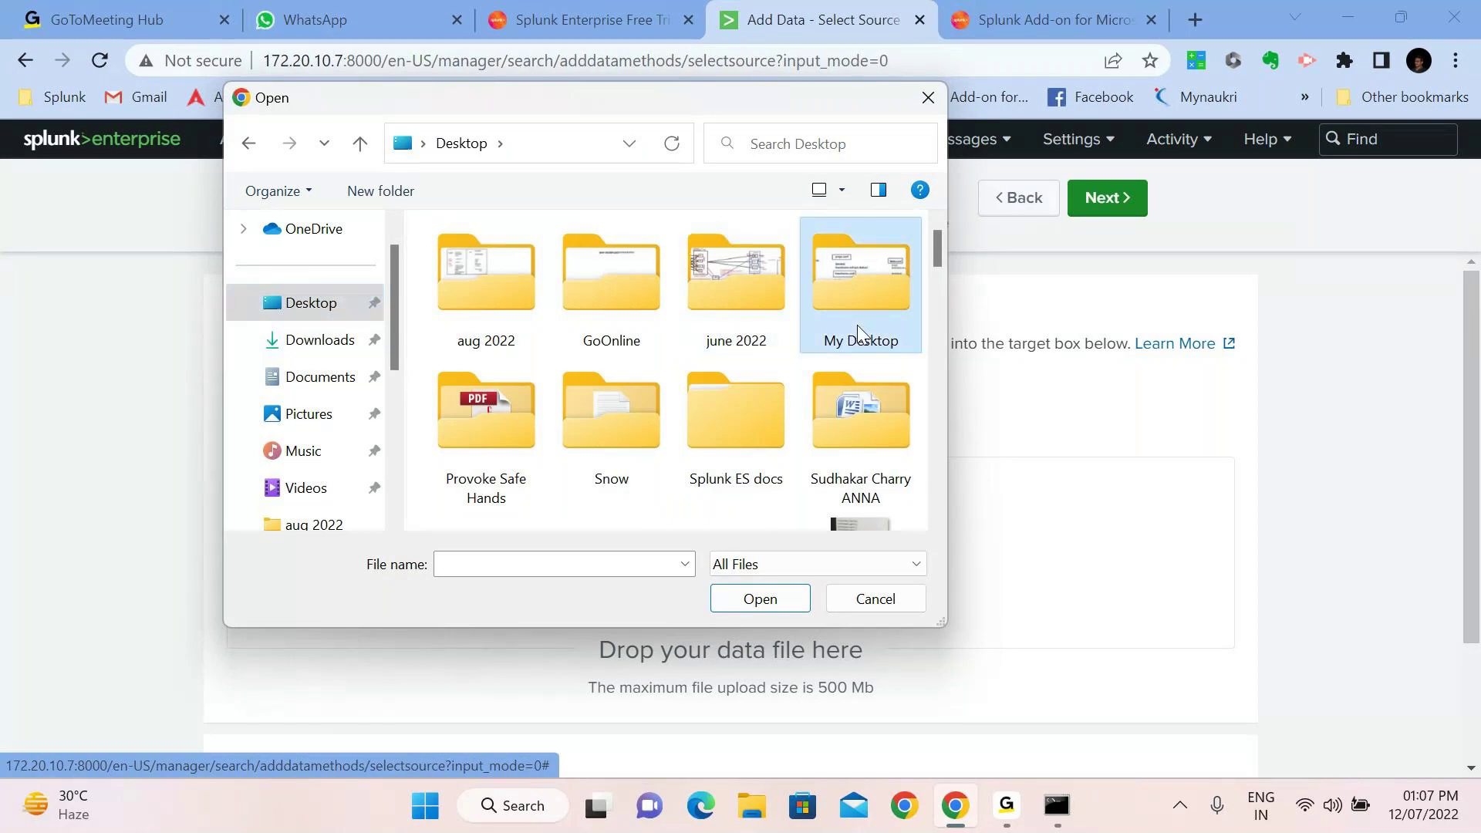
pyautogui.scroll(-1, 571, 432)
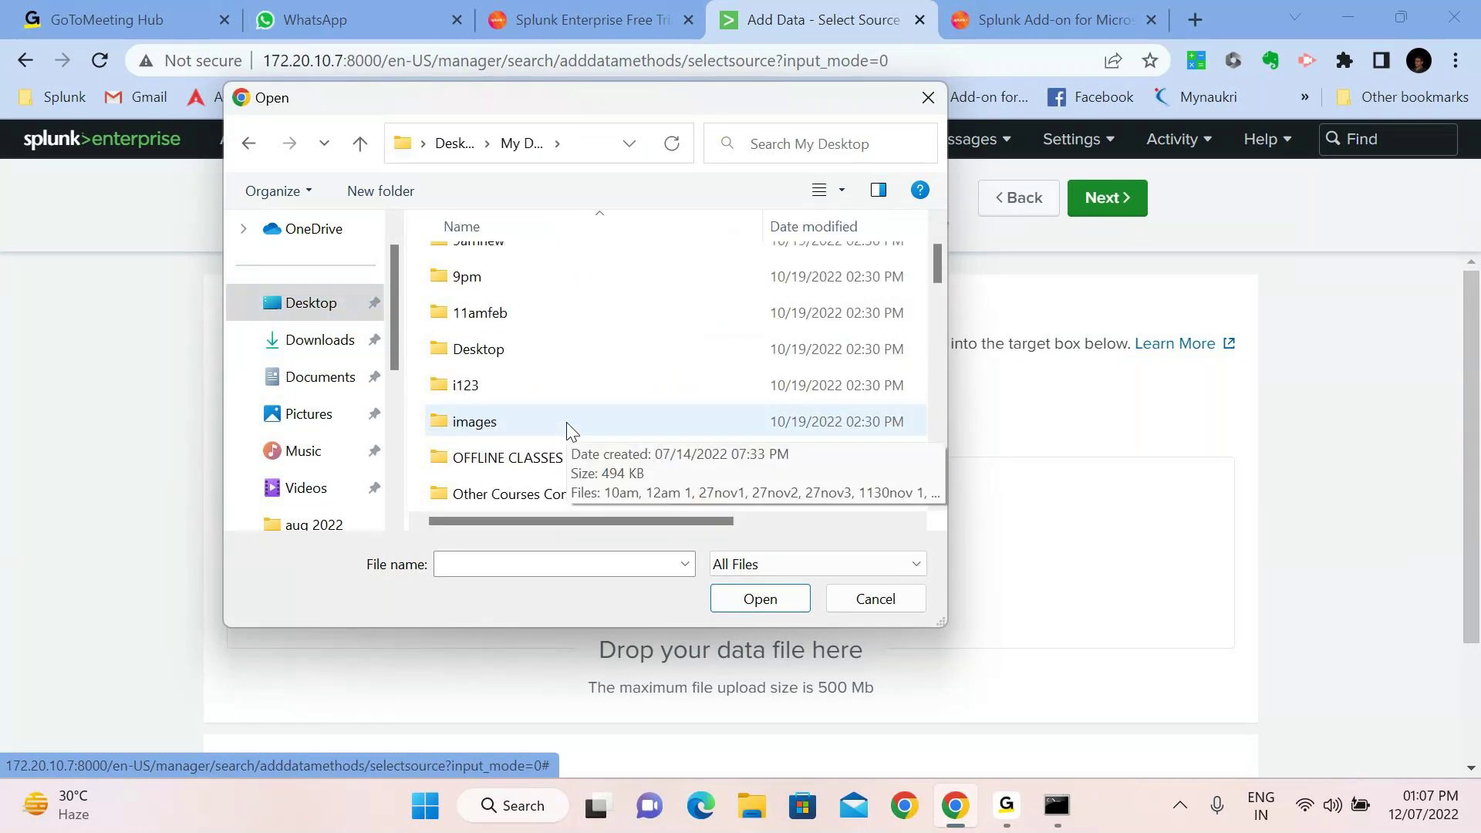
pyautogui.doubleClick(501, 458)
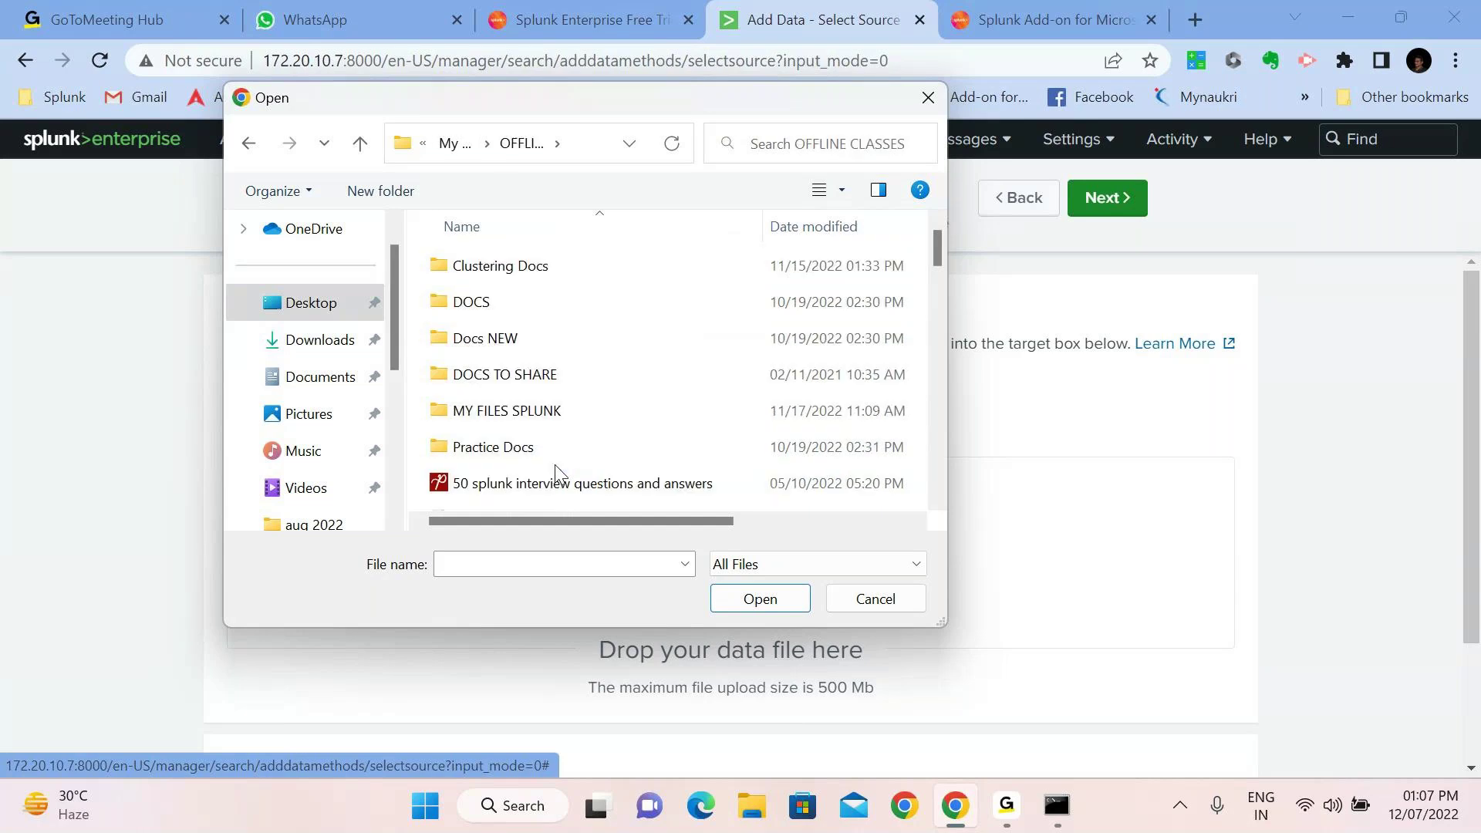
pyautogui.write('li')
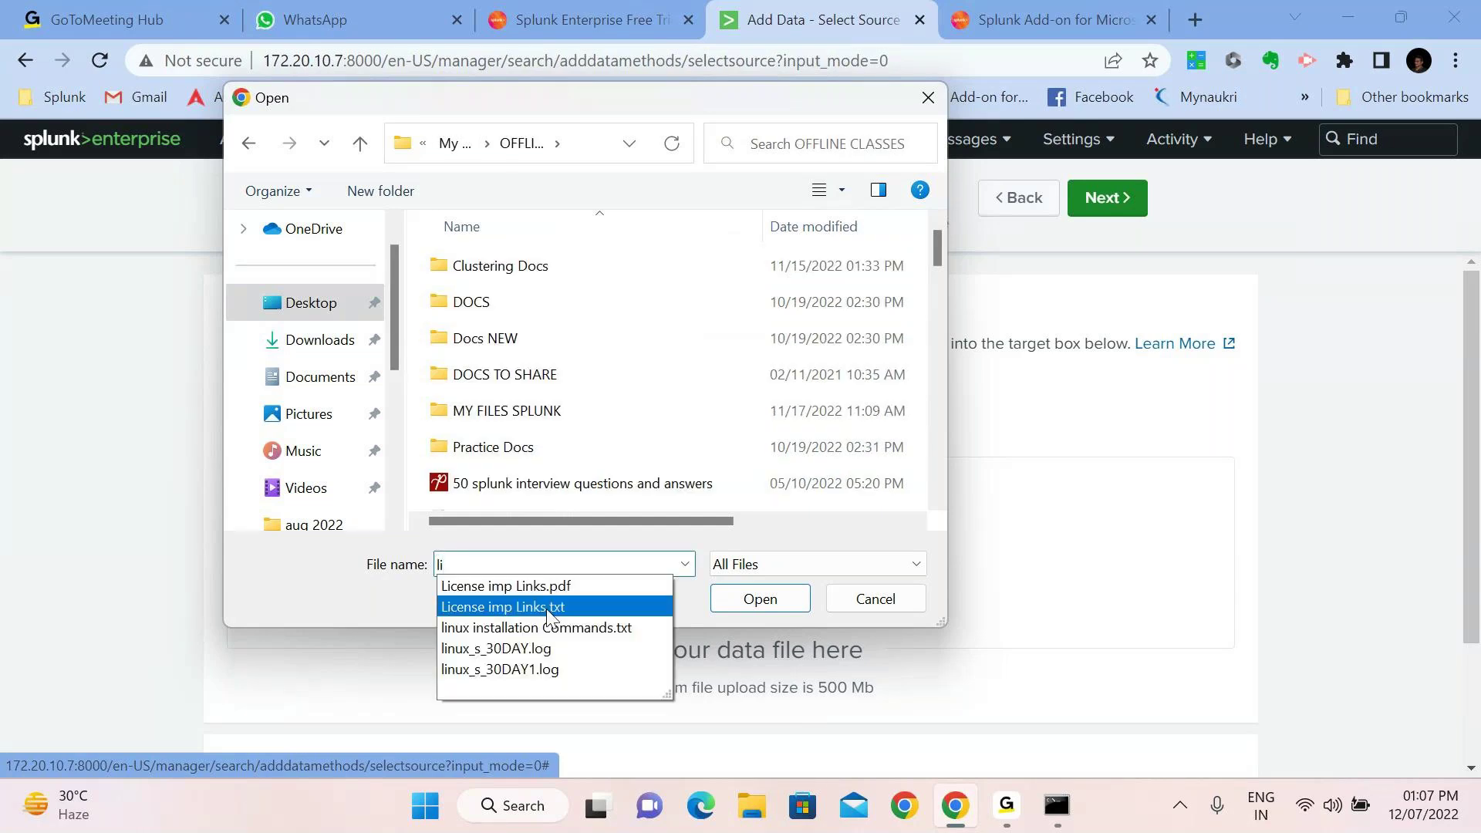
pyautogui.click(497, 654)
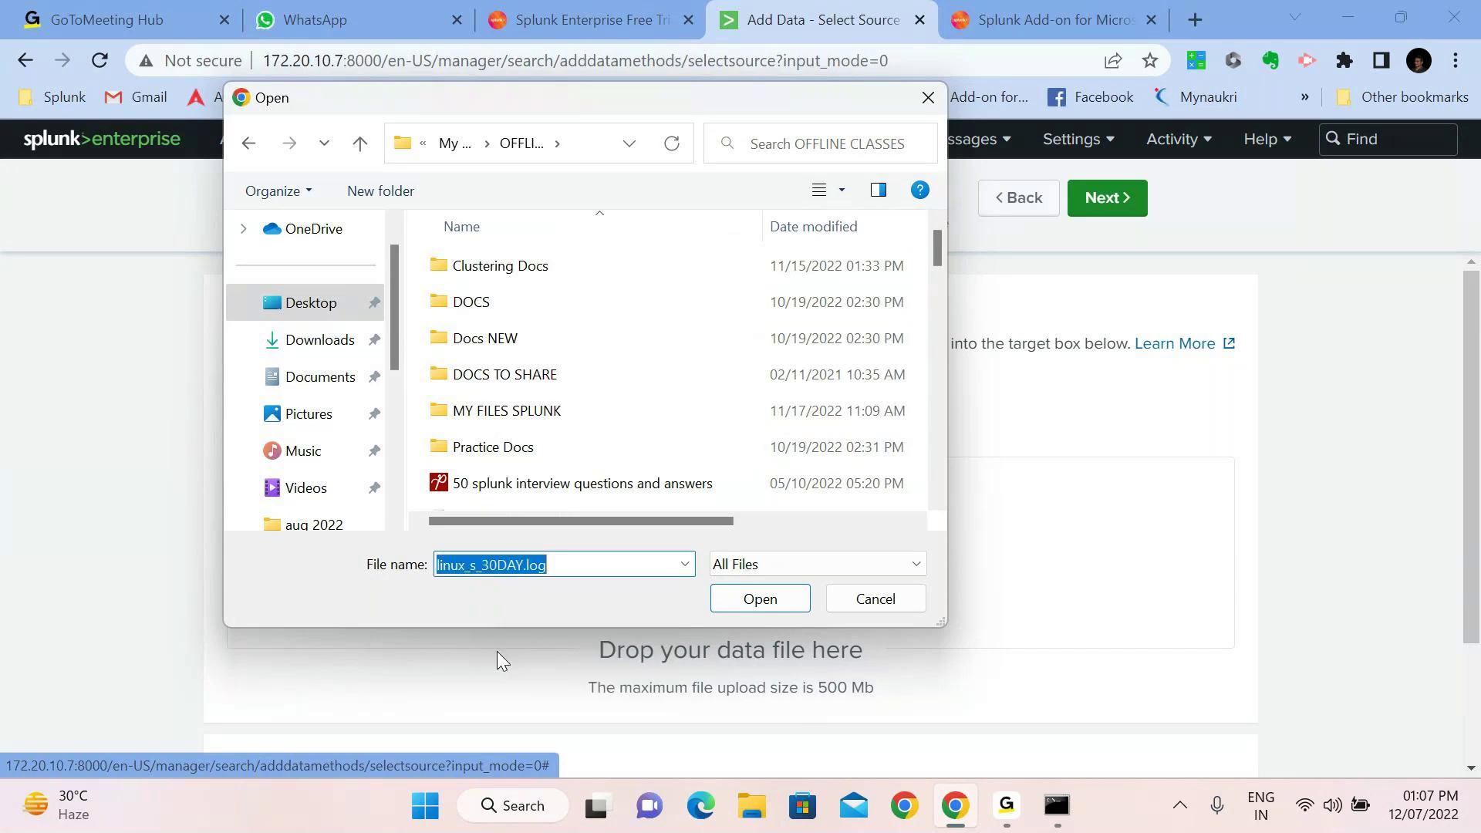
pyautogui.click(758, 600)
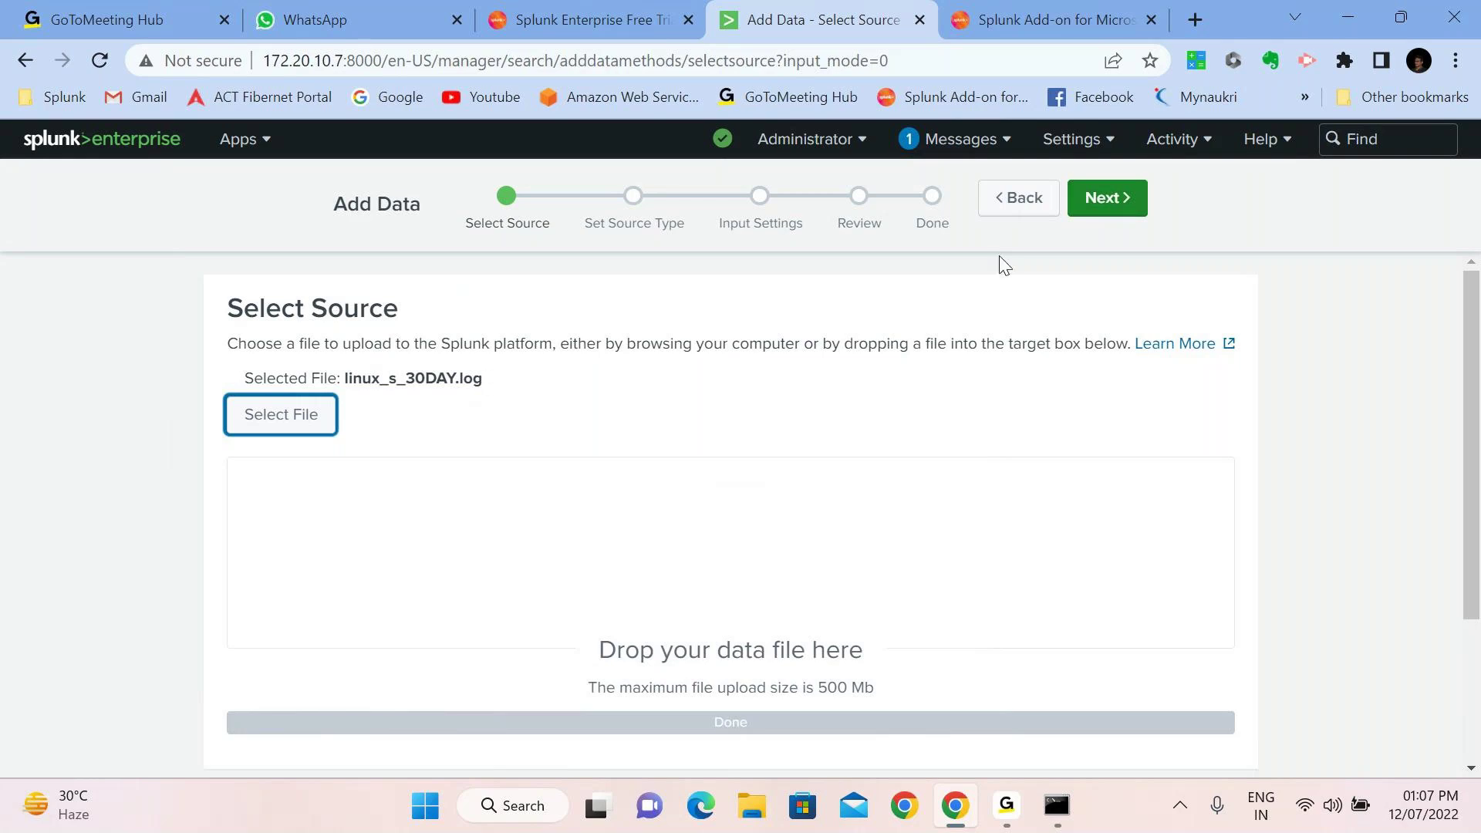
pyautogui.click(1098, 211)
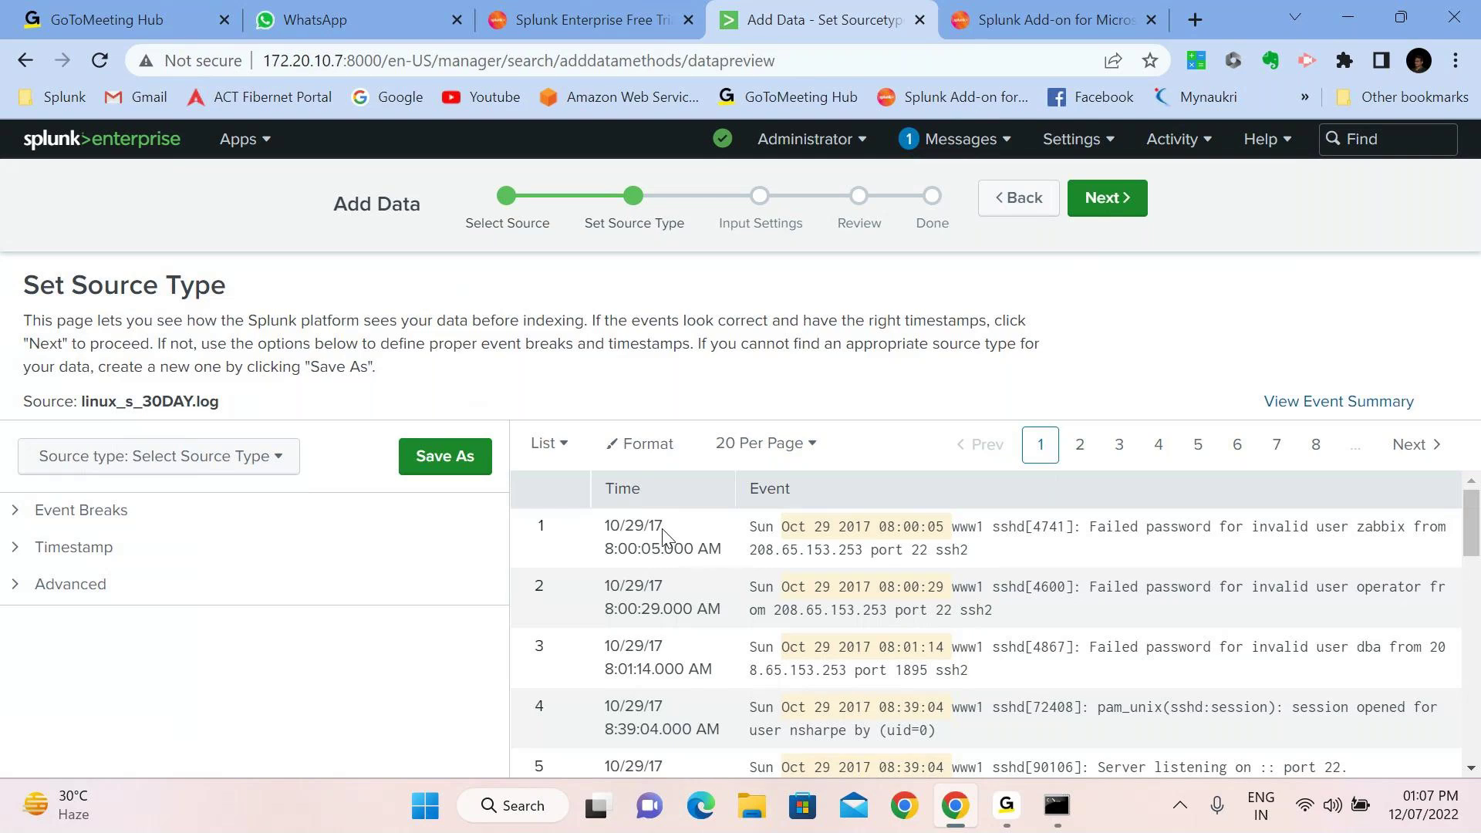
# Set timestamp extraction to Current time, review the Advanced settings, and continue
pyautogui.click(155, 561)
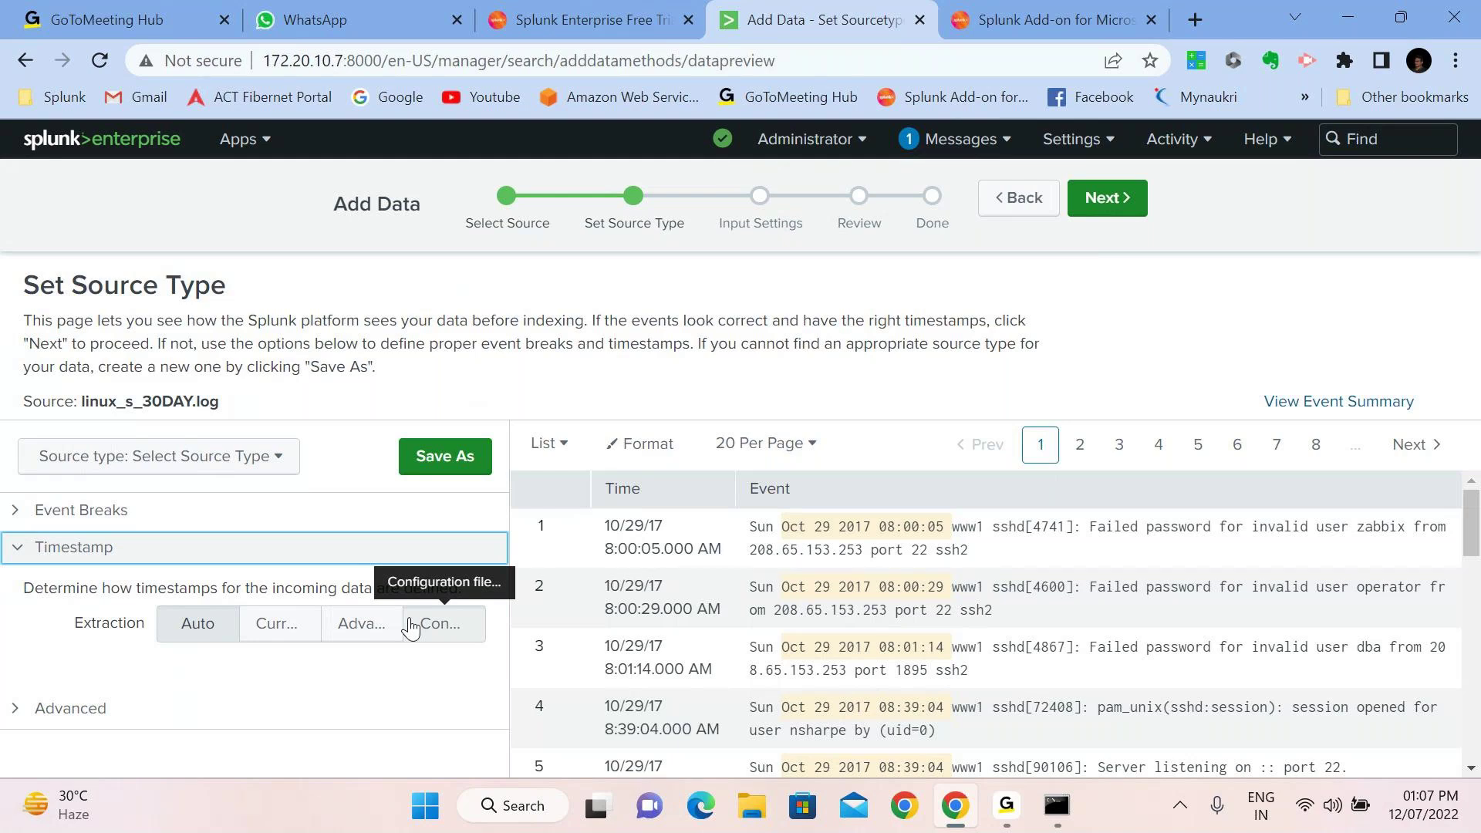
pyautogui.click(276, 632)
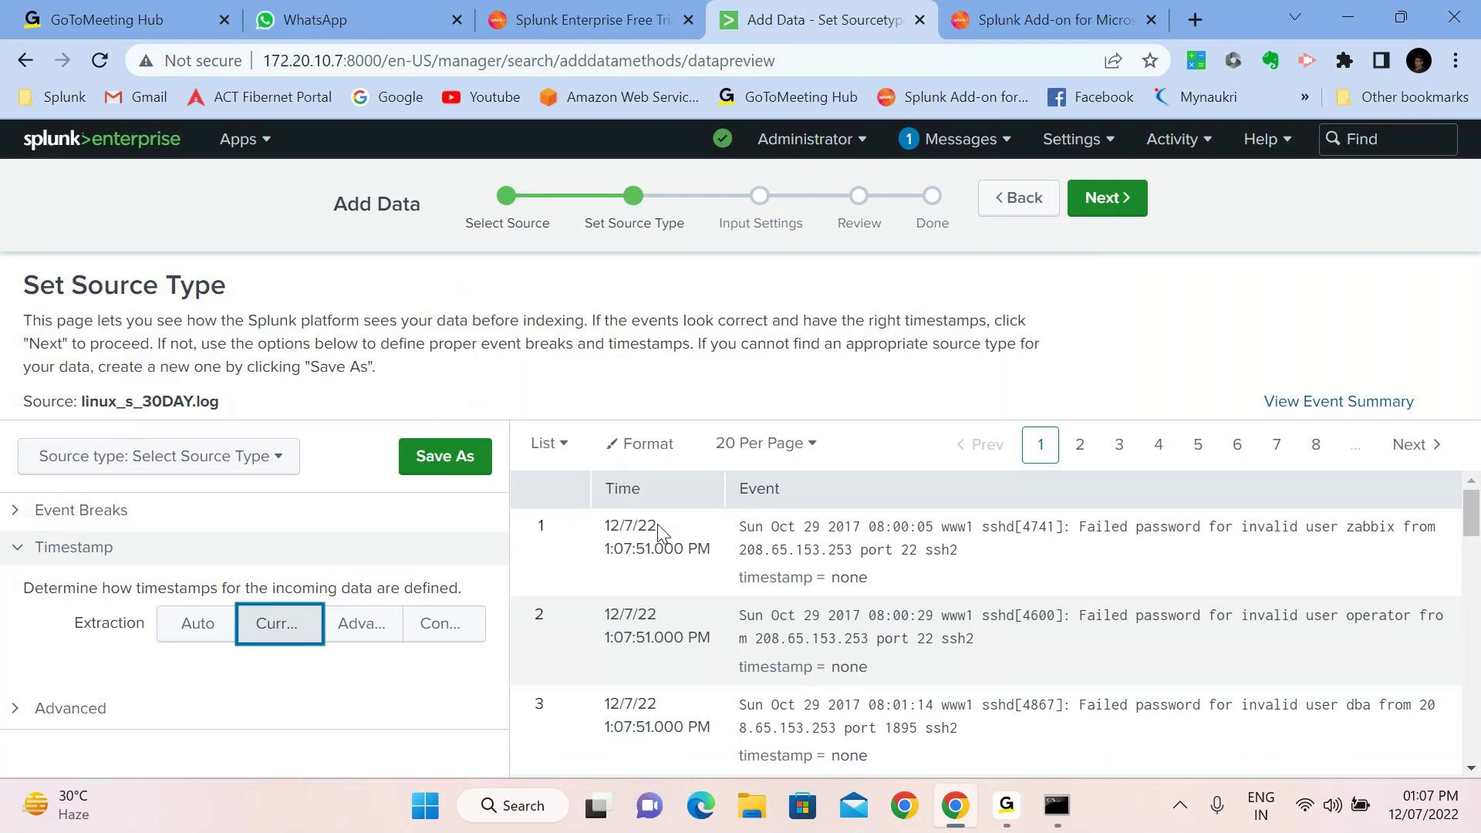
pyautogui.click(138, 708)
pyautogui.scroll(-1, 137, 724)
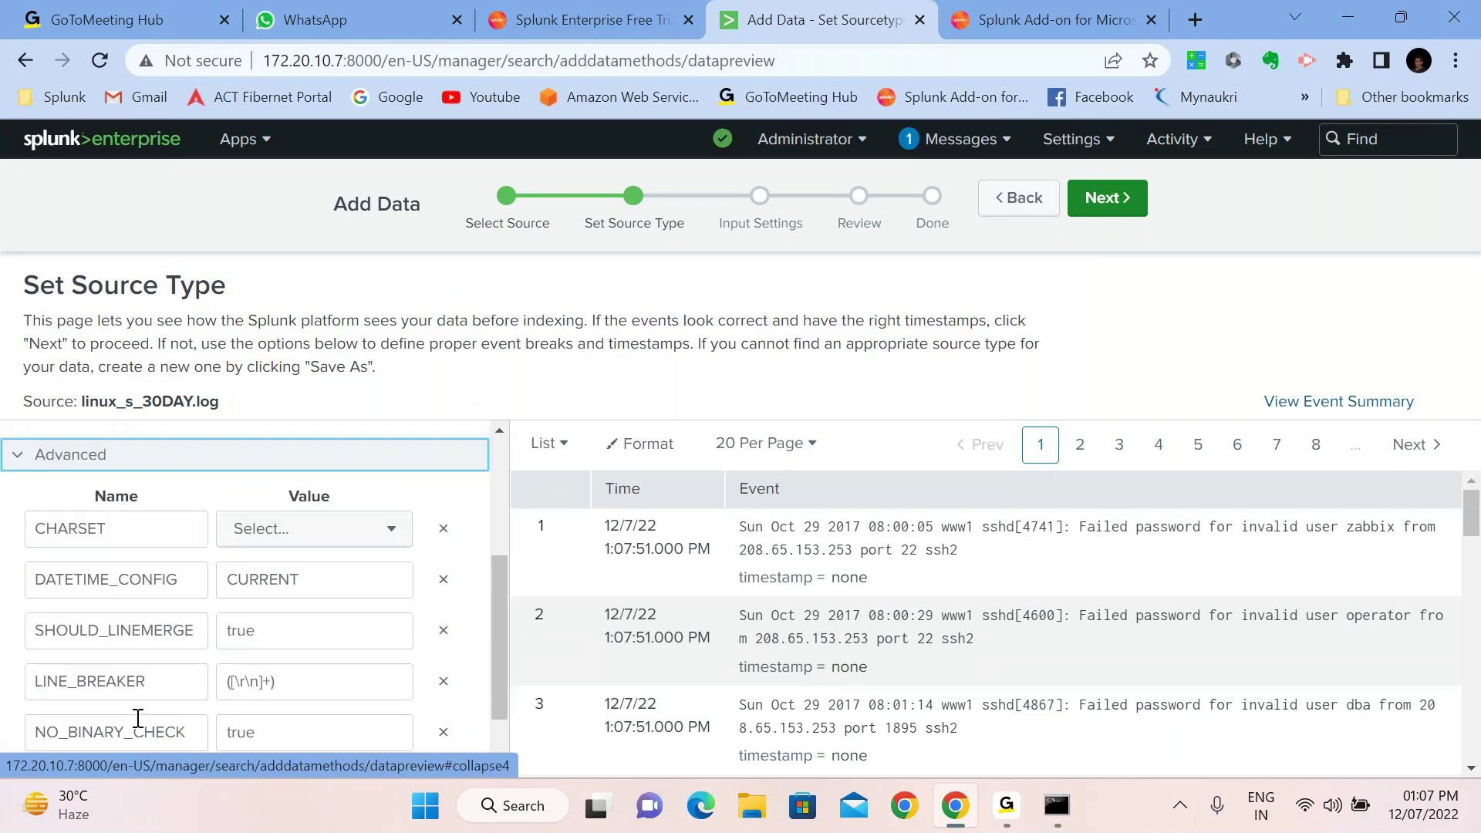
pyautogui.scroll(-1, 209, 603)
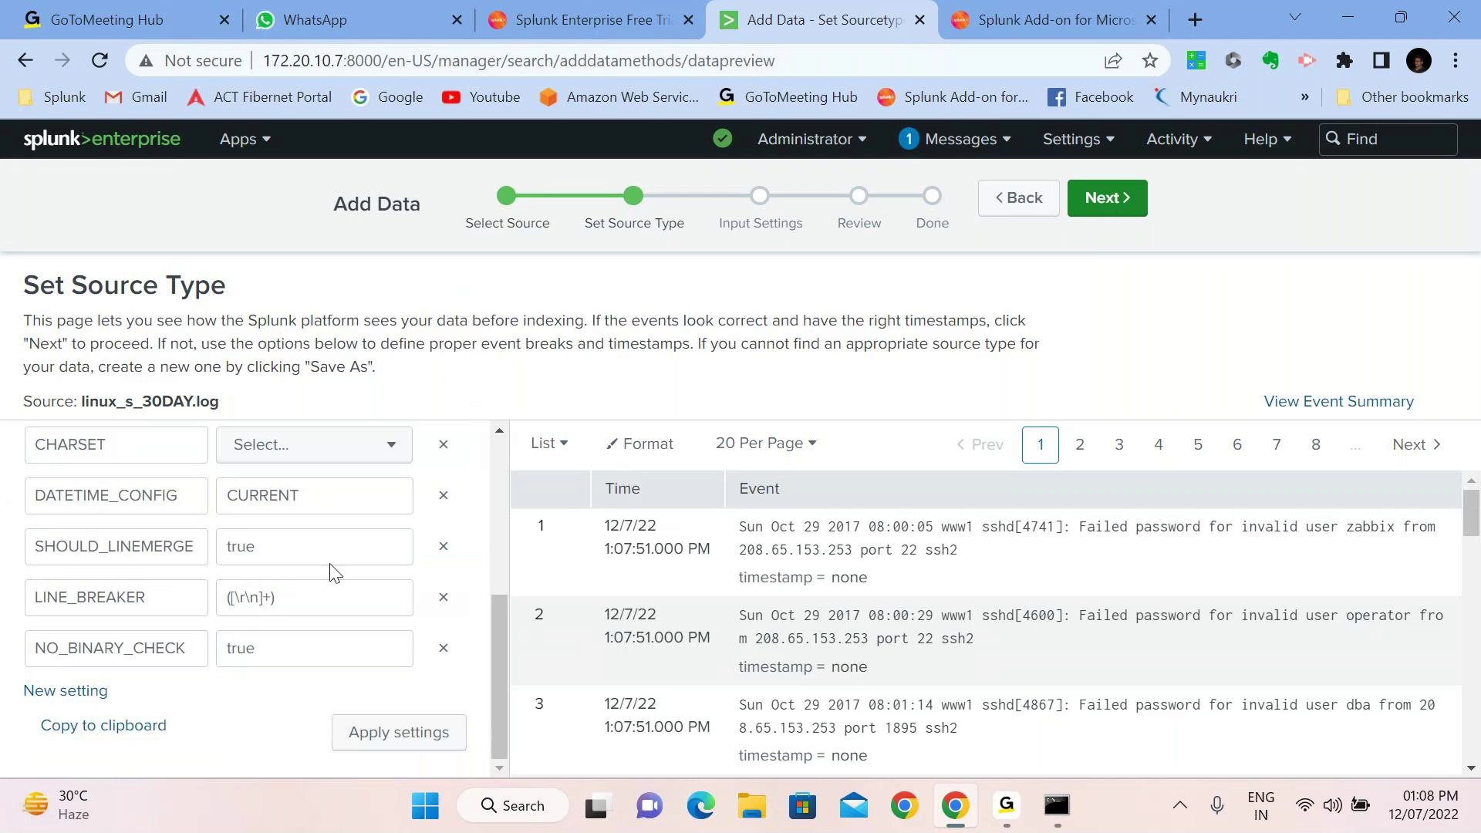
pyautogui.click(1101, 210)
# Save the new source type as linux_data in the Custom category
pyautogui.click(705, 275)
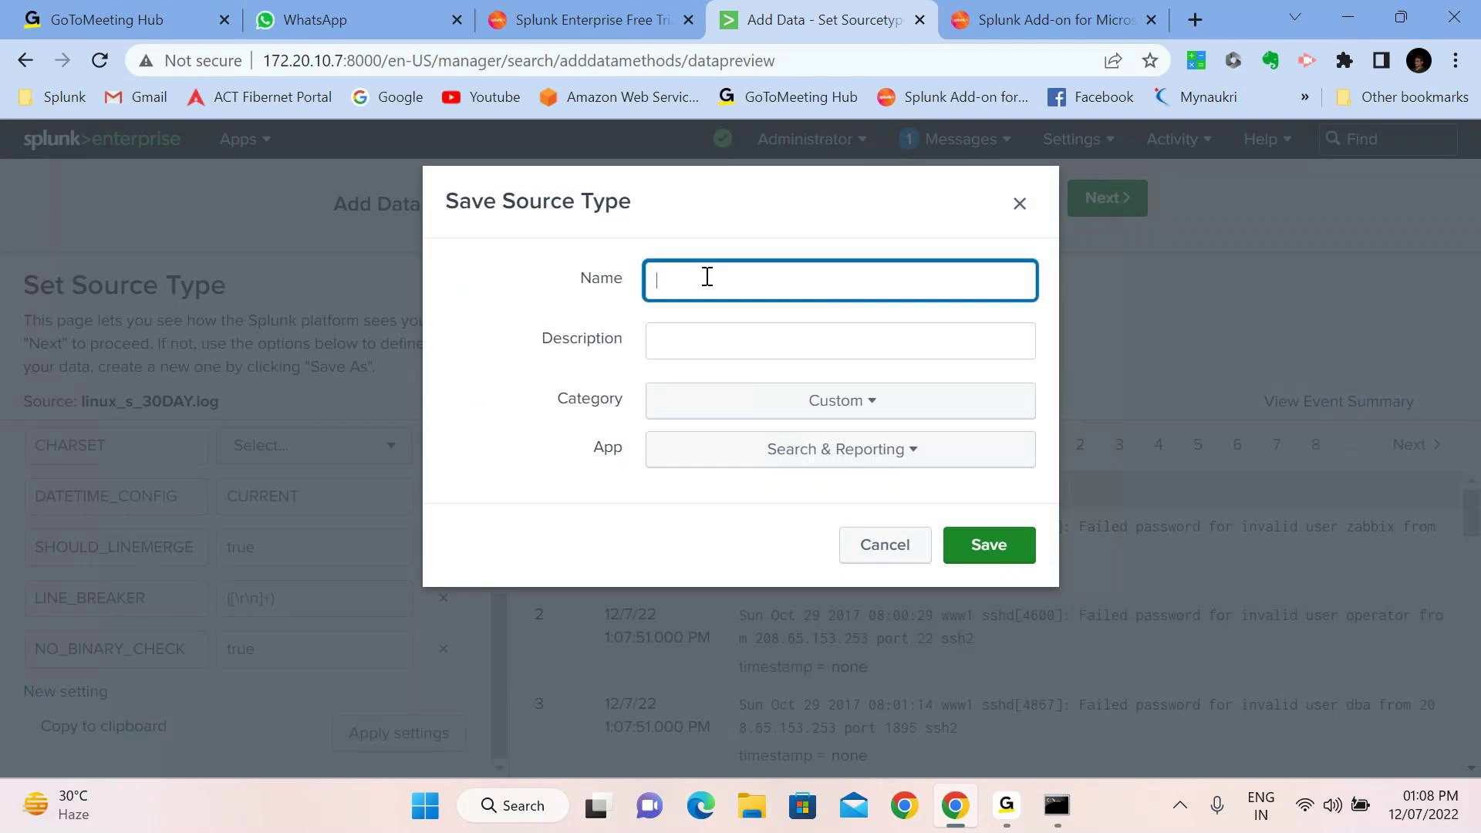
pyautogui.write('linux_data')
pyautogui.click(842, 410)
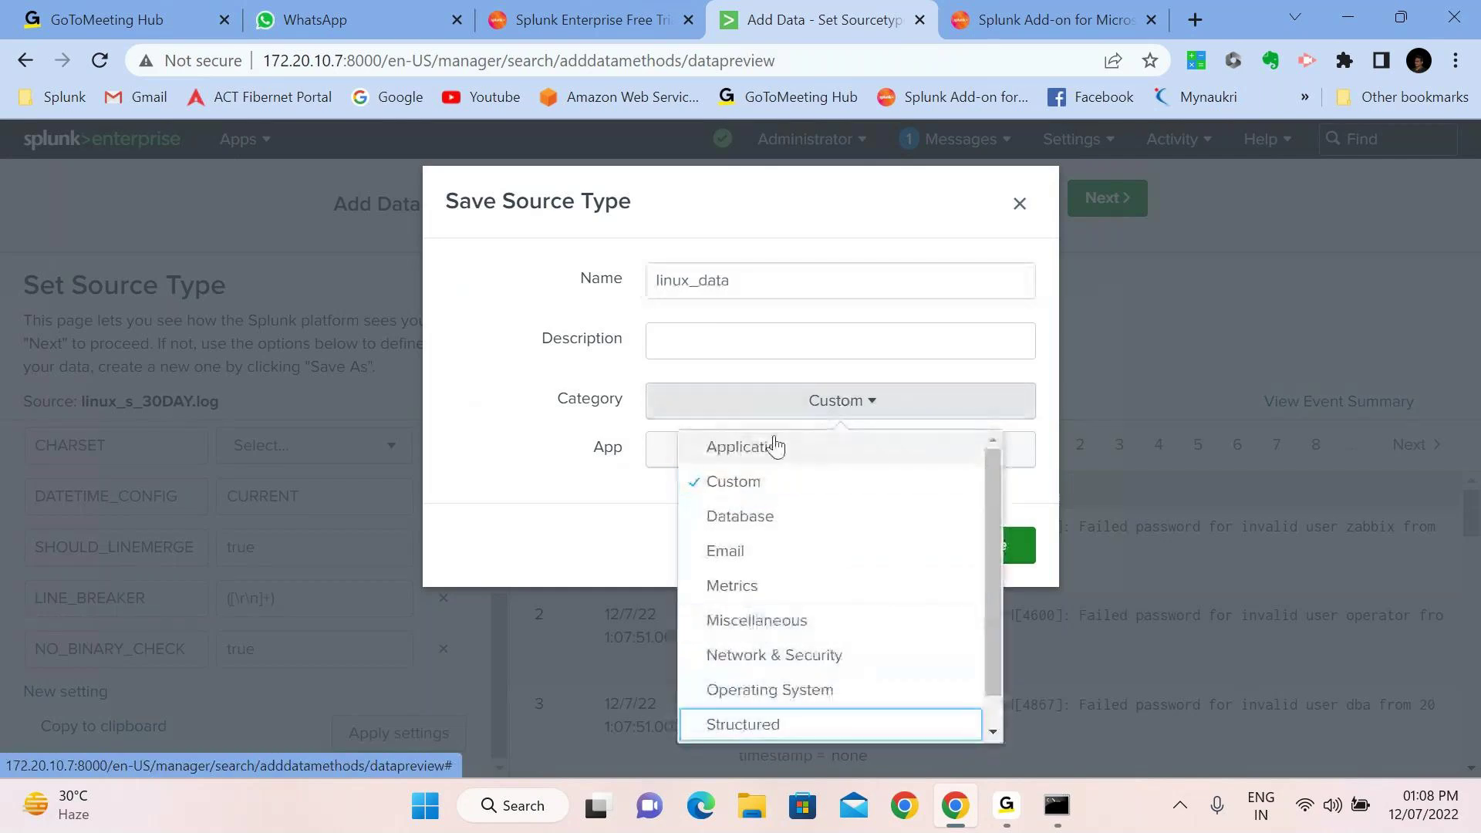
pyautogui.click(760, 482)
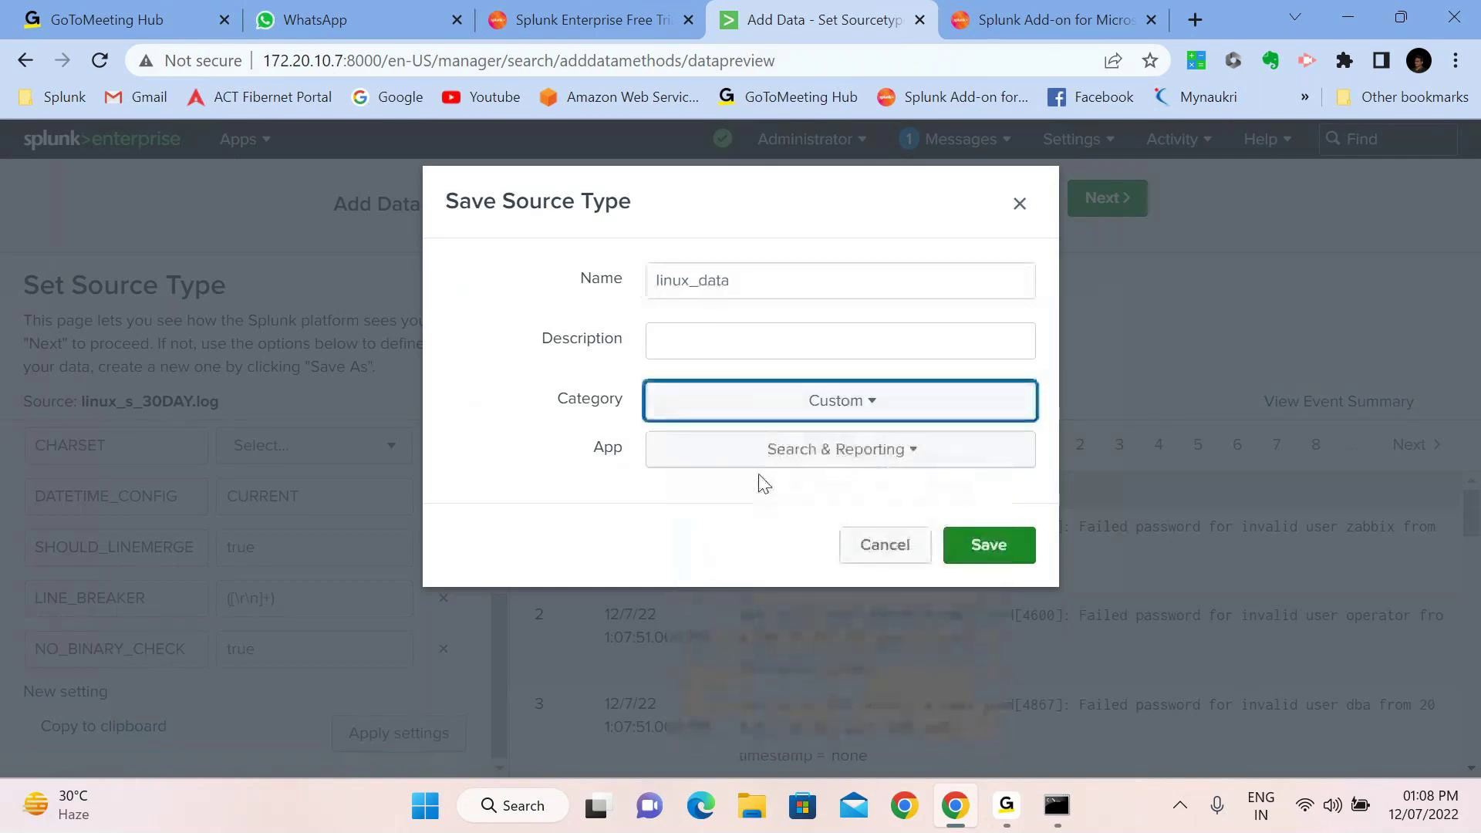
pyautogui.click(989, 545)
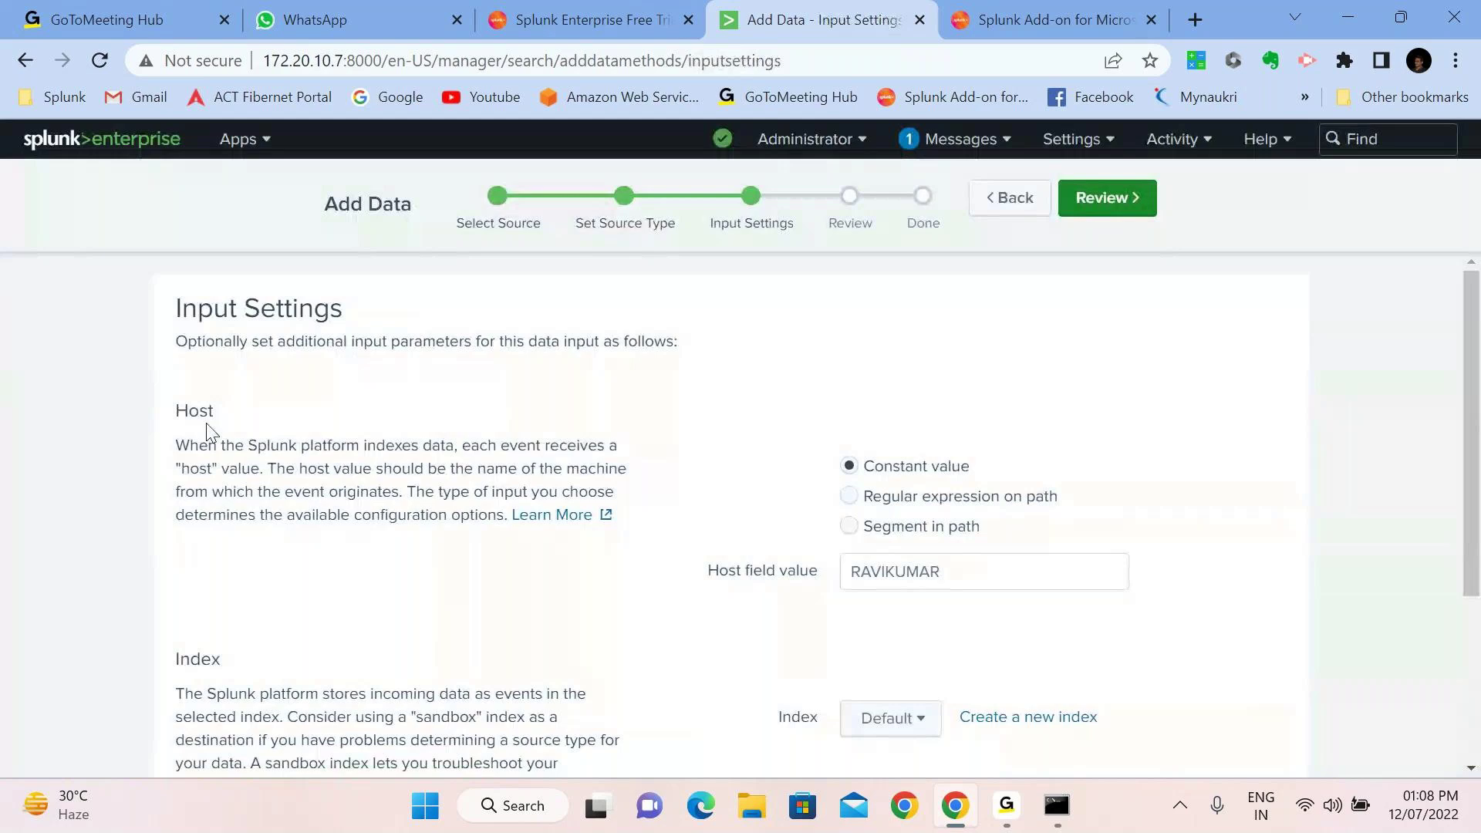
# On Input Settings, select the constant Host field value and scroll down to the Default index
pyautogui.click(749, 580)
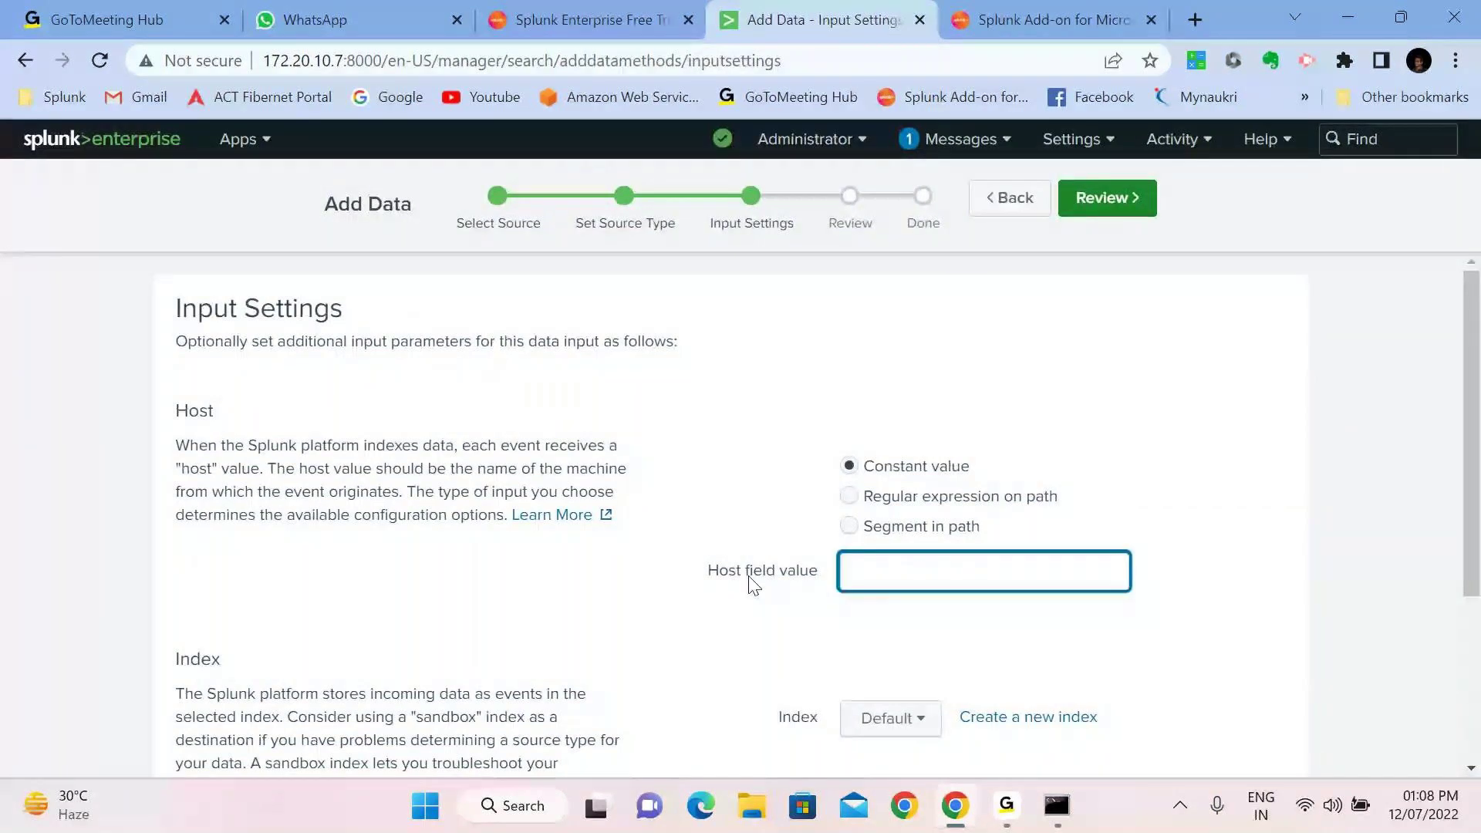
pyautogui.scroll(-1, 538, 388)
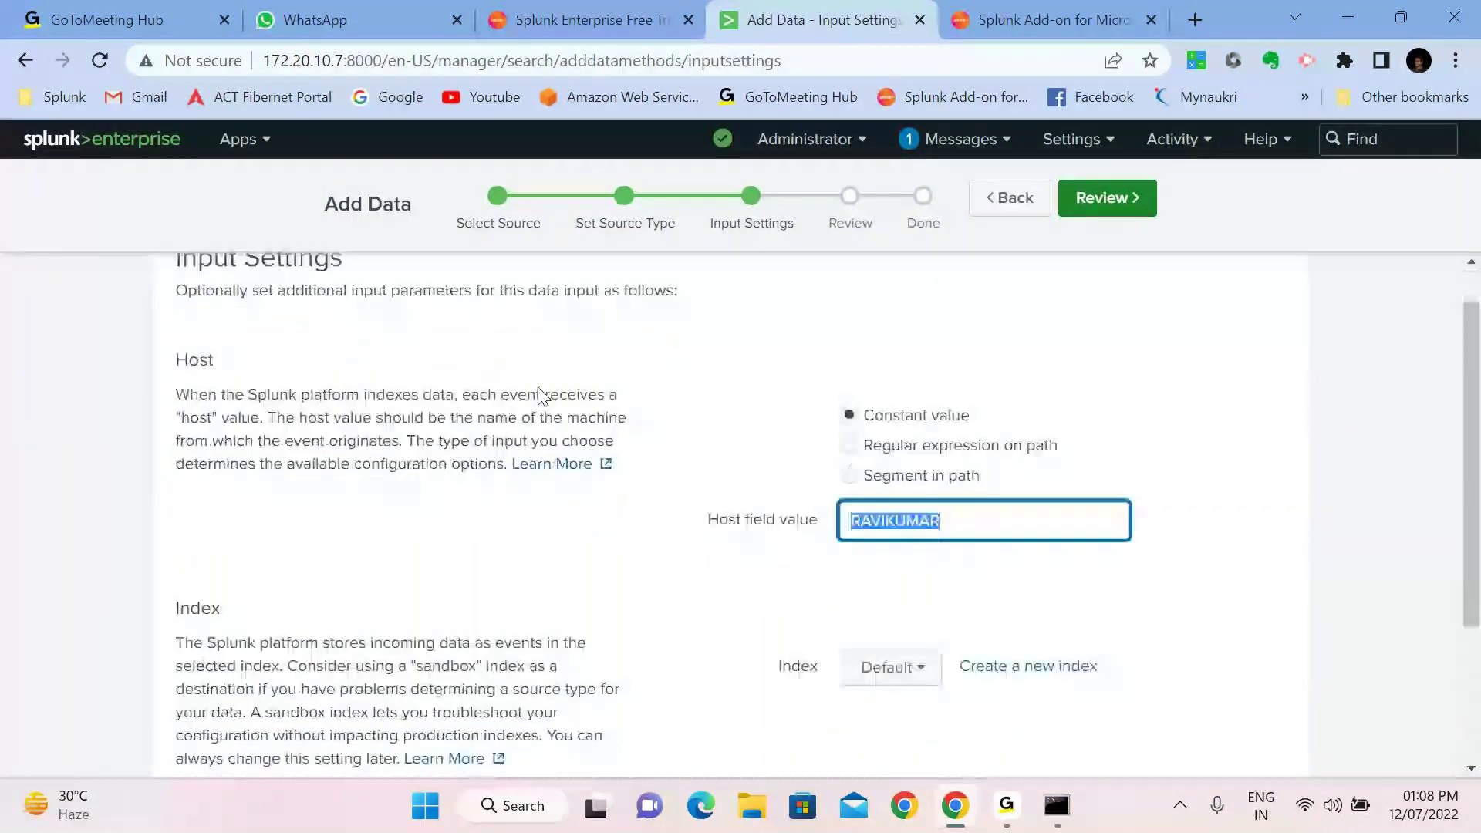
pyautogui.scroll(-1, 538, 393)
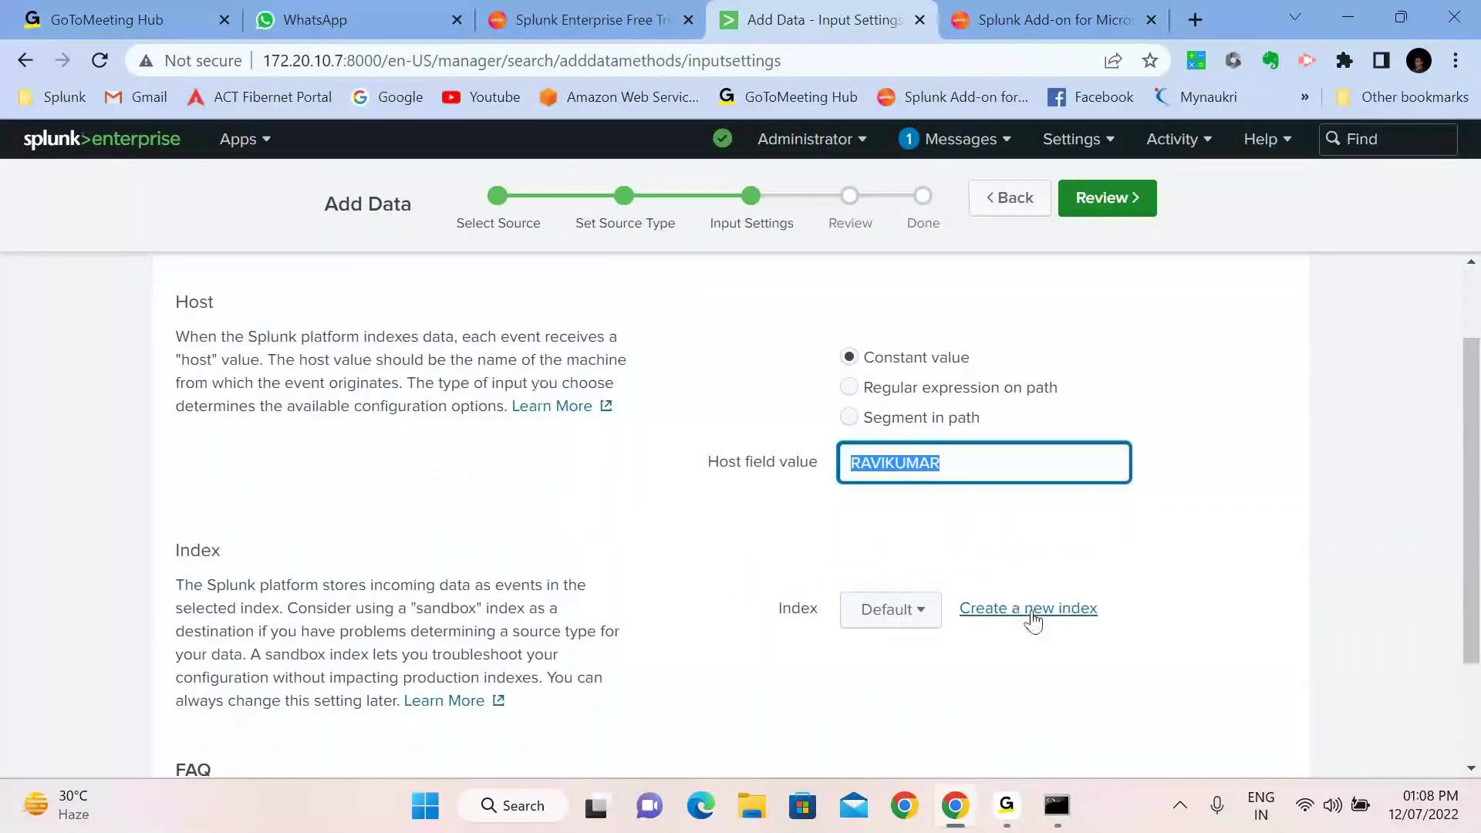
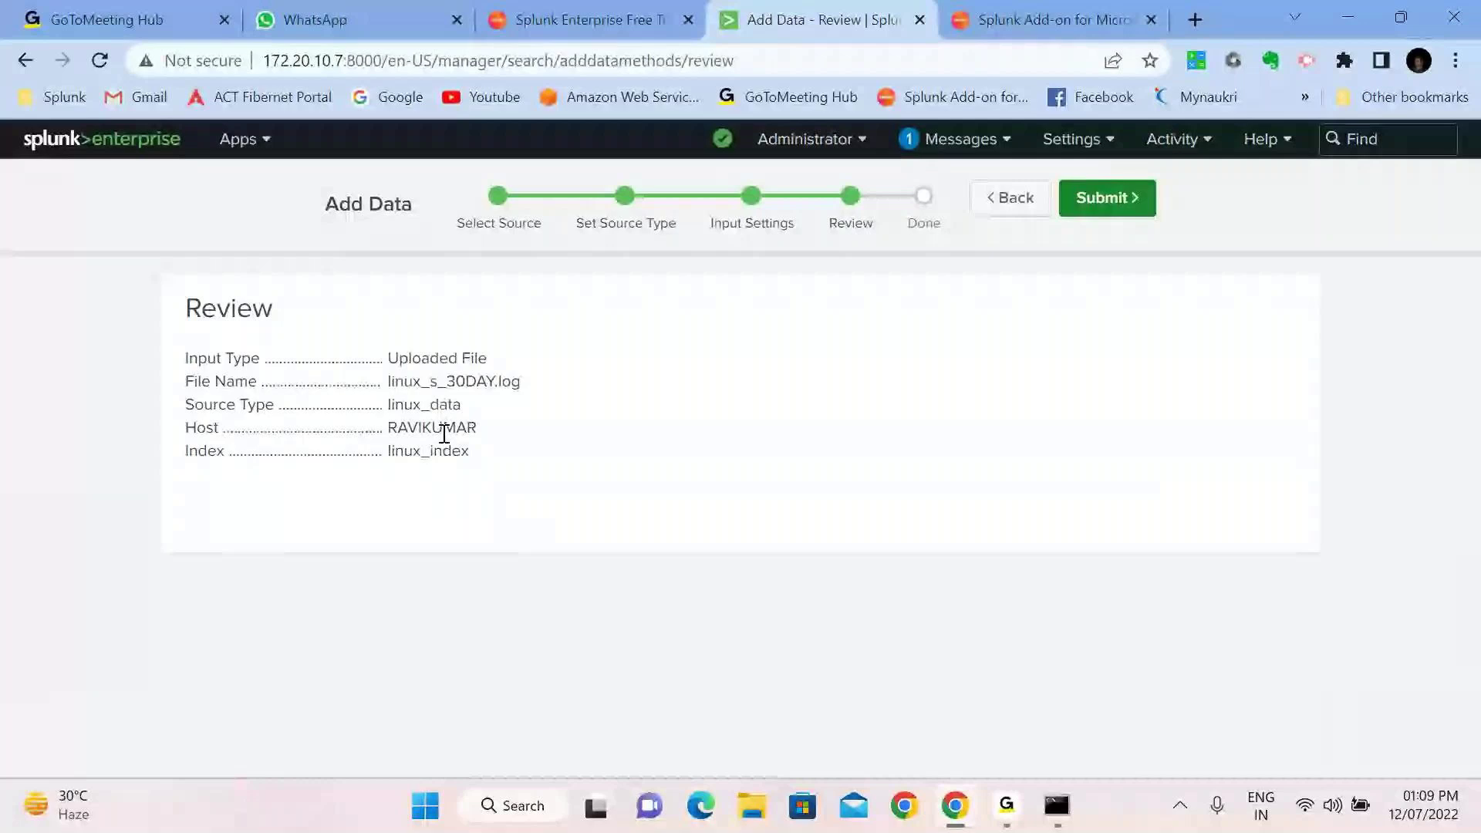
# Submit the linux_s_30DAY.log upload into linux_index and start searching the new data
pyautogui.click(1108, 202)
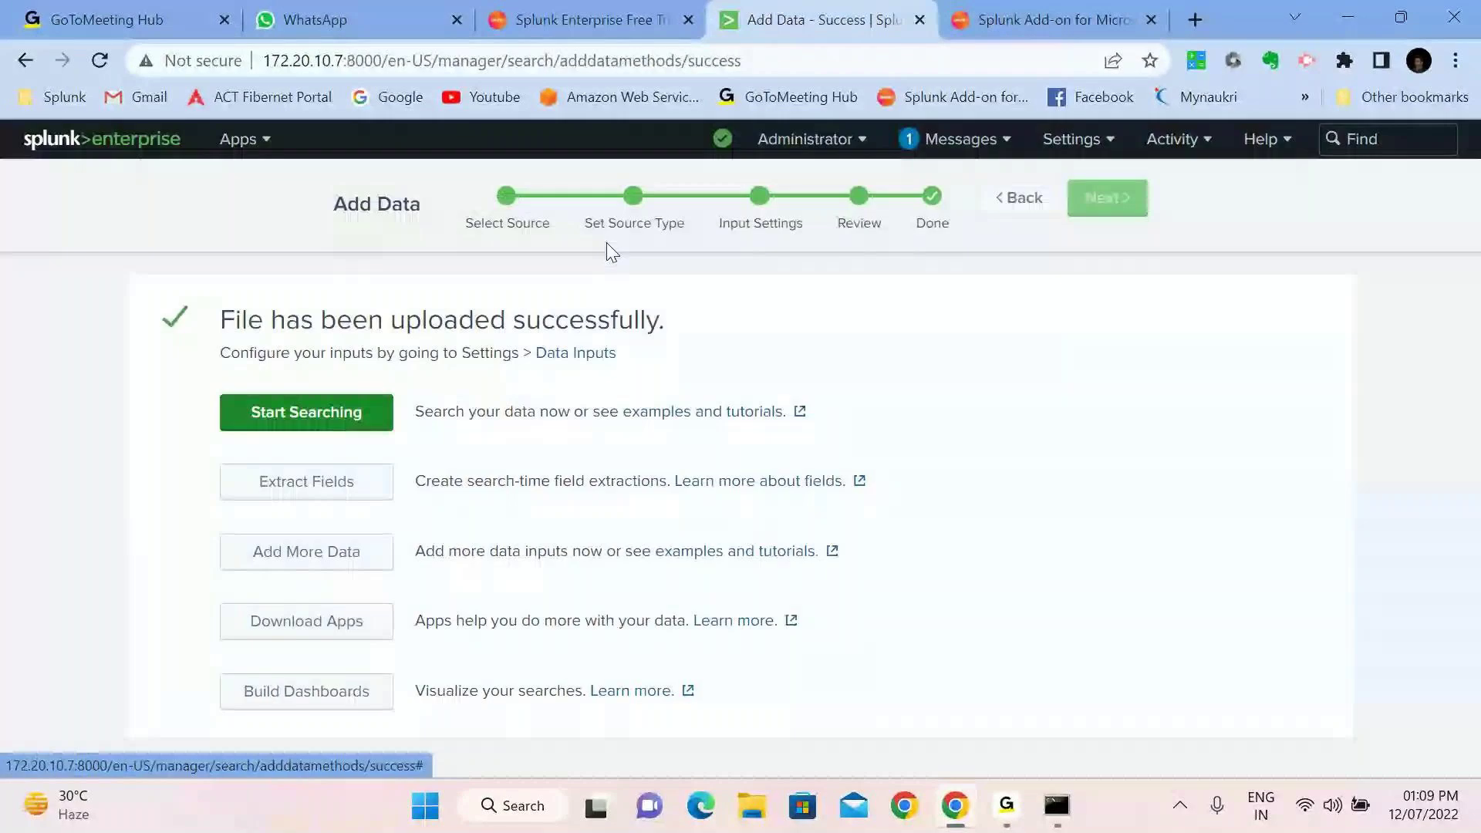
pyautogui.press('Return')
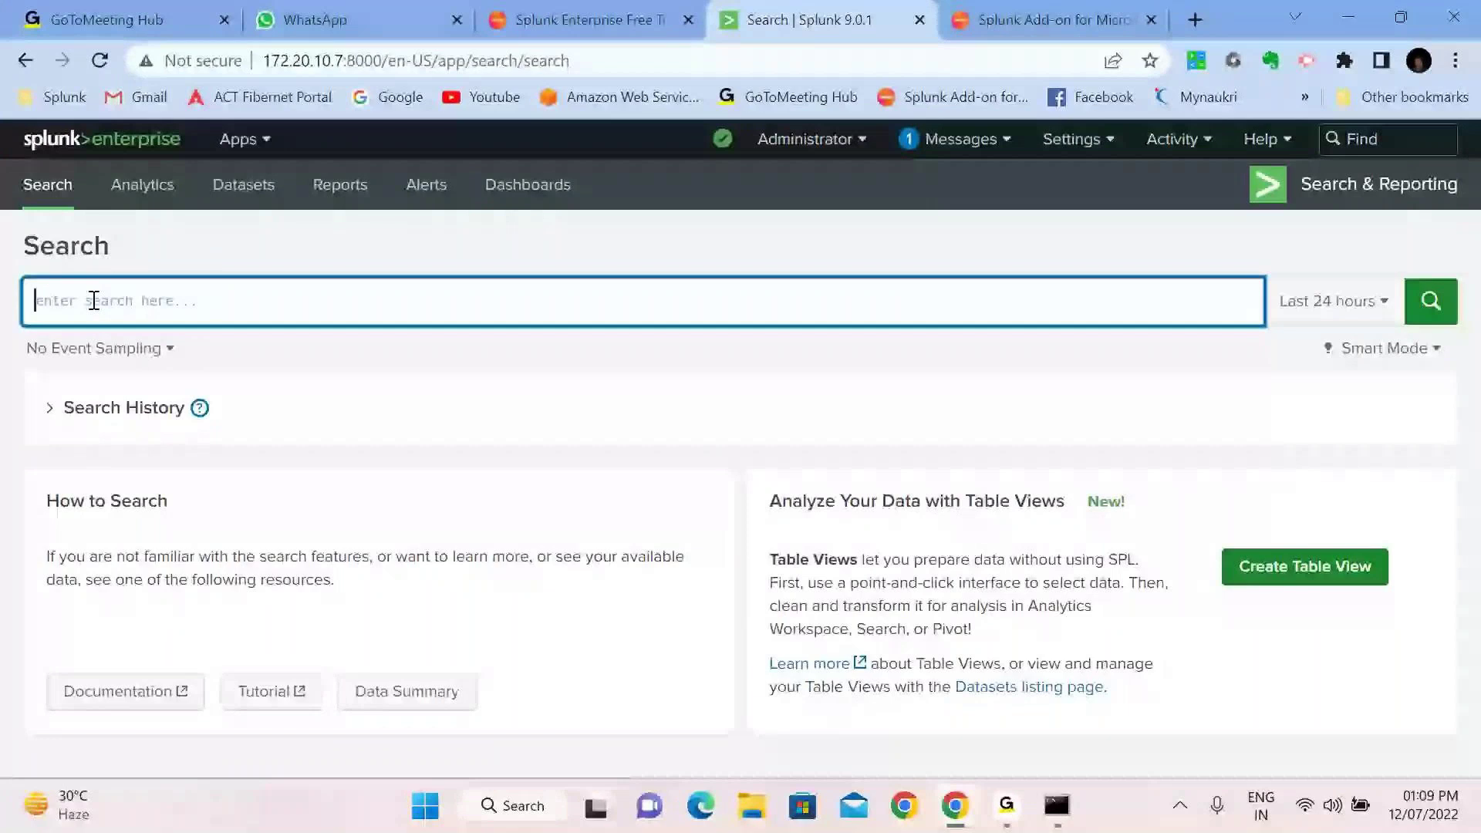
# Enter the default fields index, source, sourcetype, host and _time, then start clearing them
pyautogui.write('index')
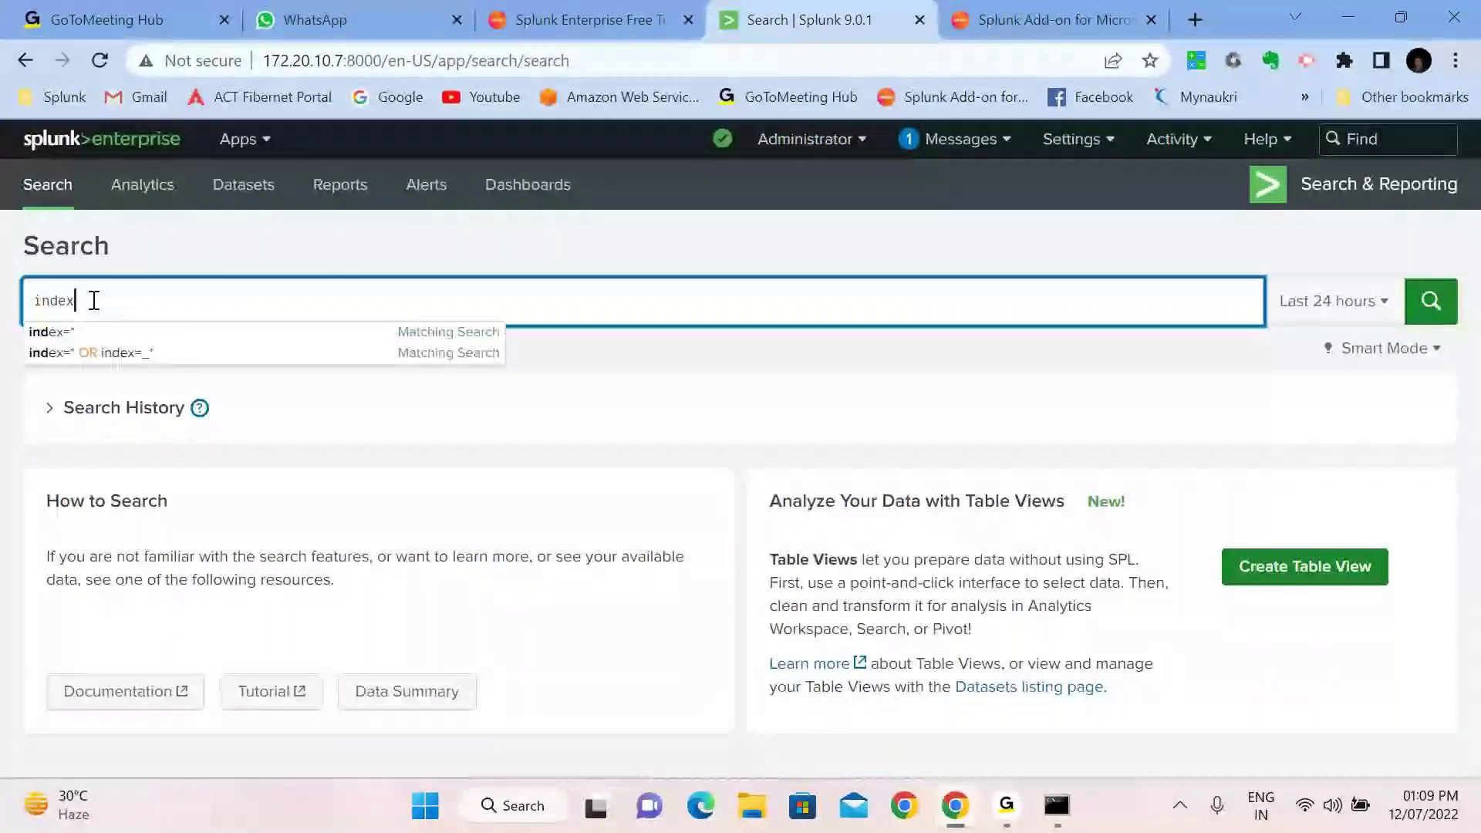
pyautogui.write('   source ')
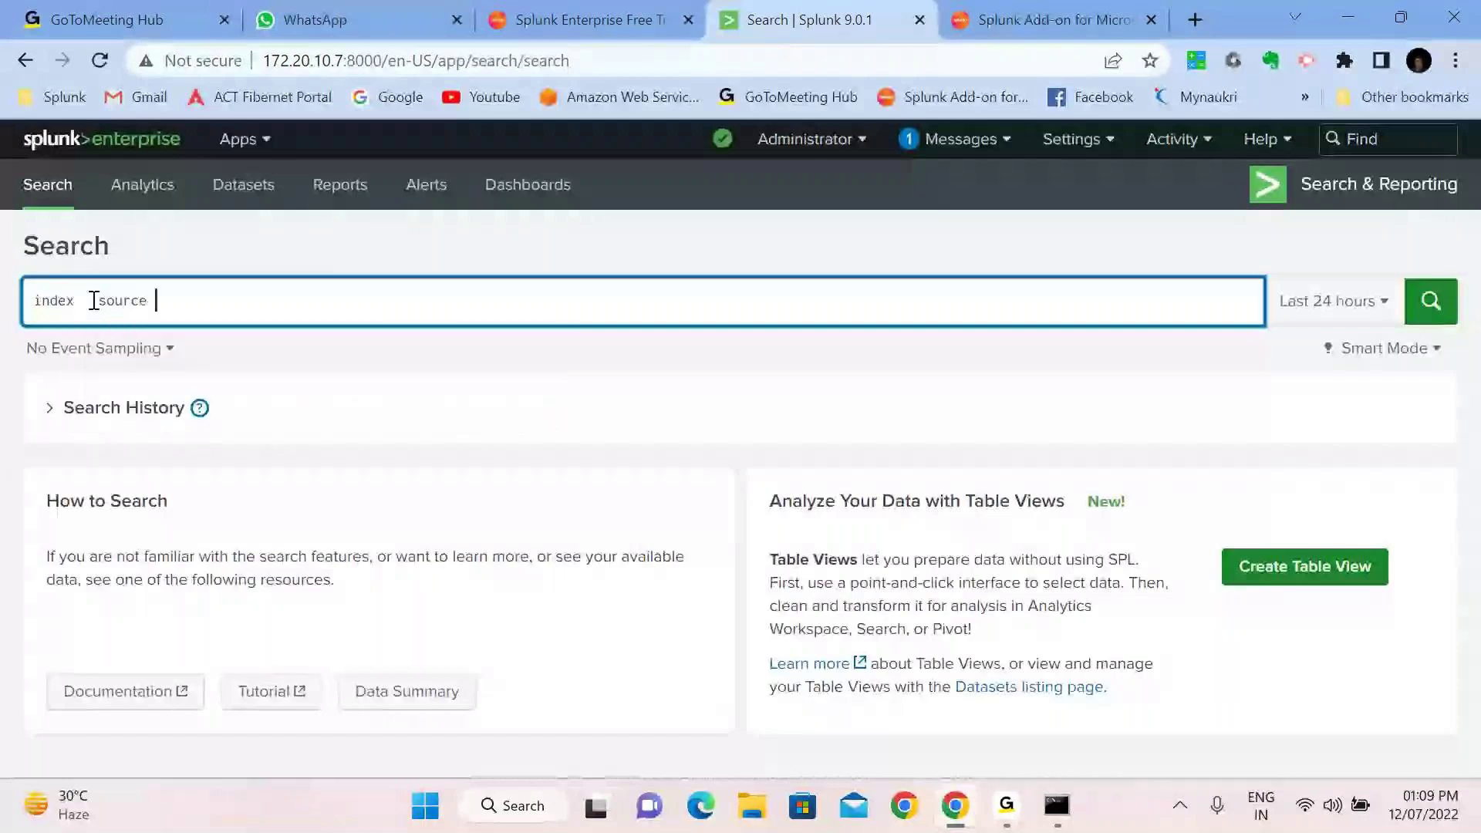
pyautogui.write('  sourc')
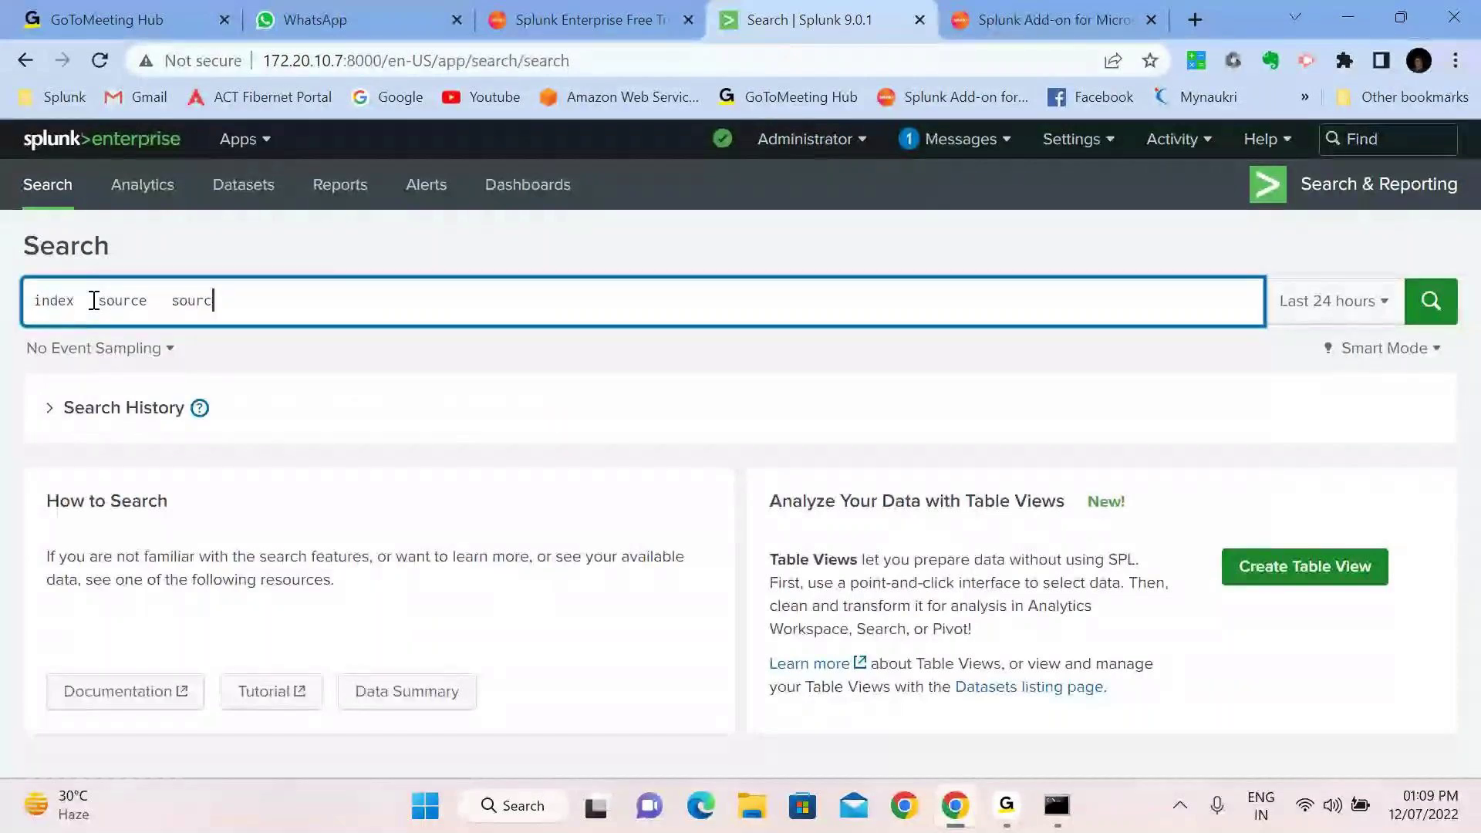
pyautogui.write('etype')
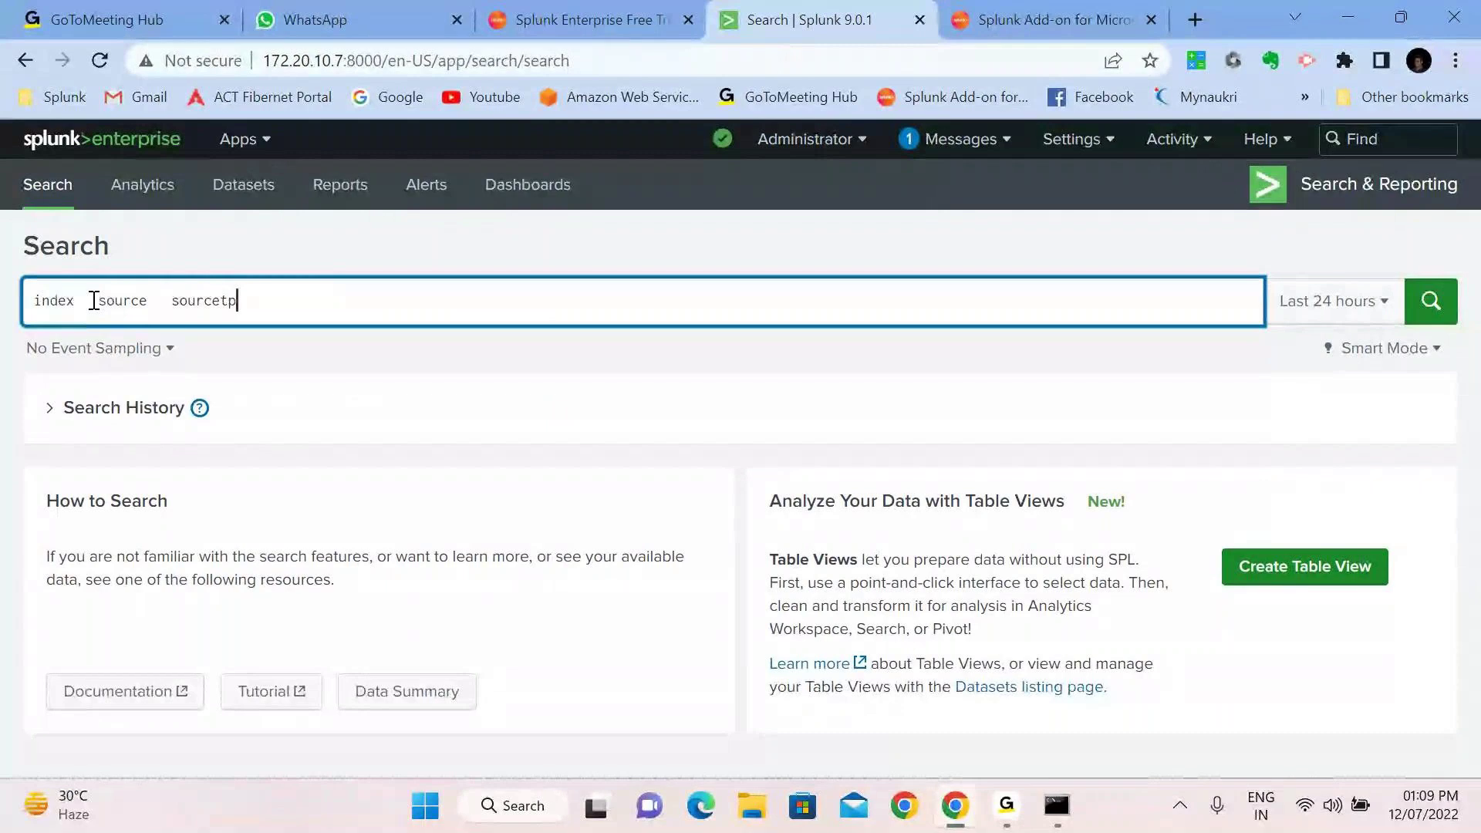
pyautogui.write('   ho')
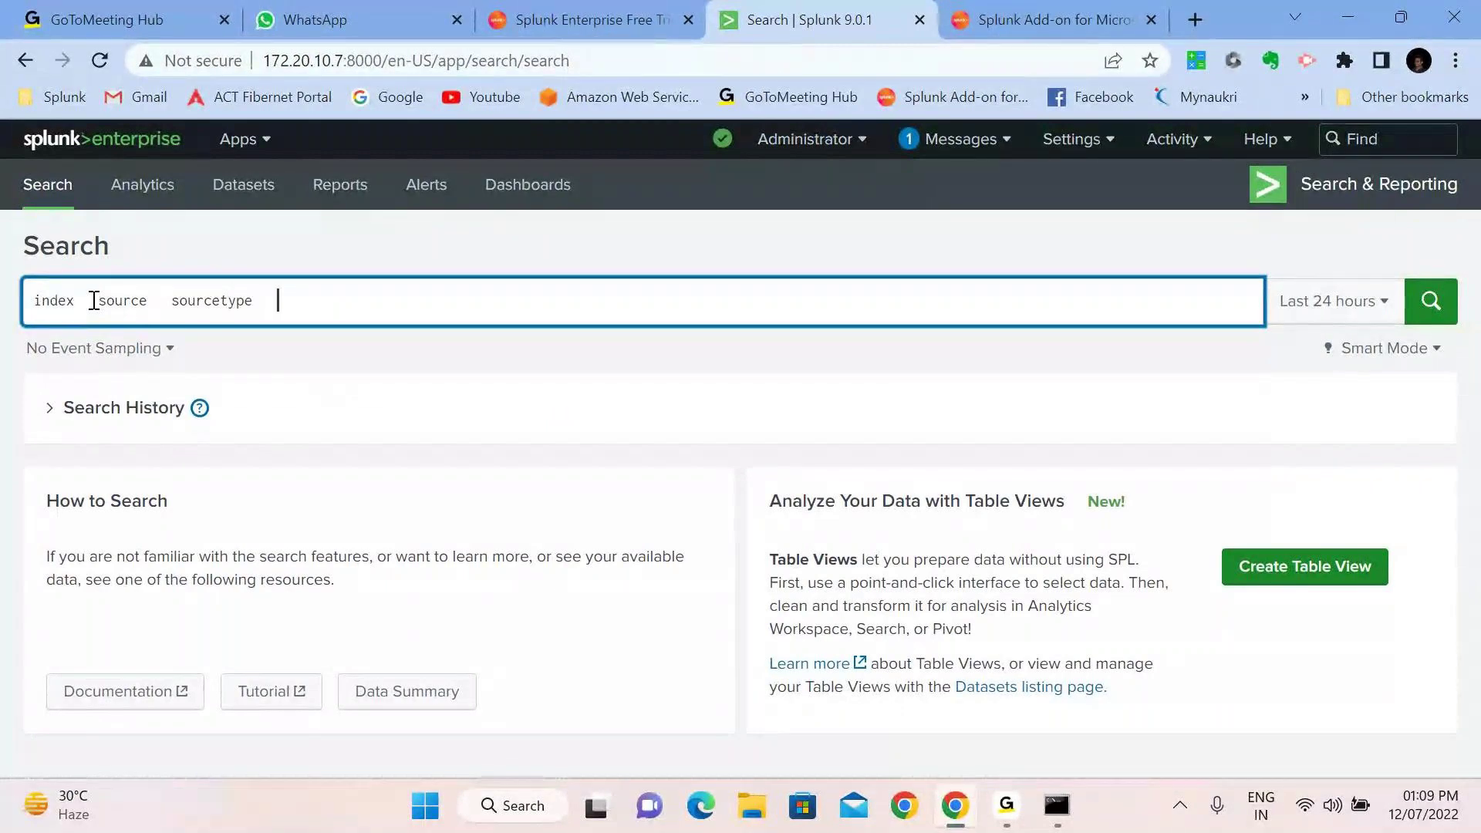
pyautogui.write('st   _tim')
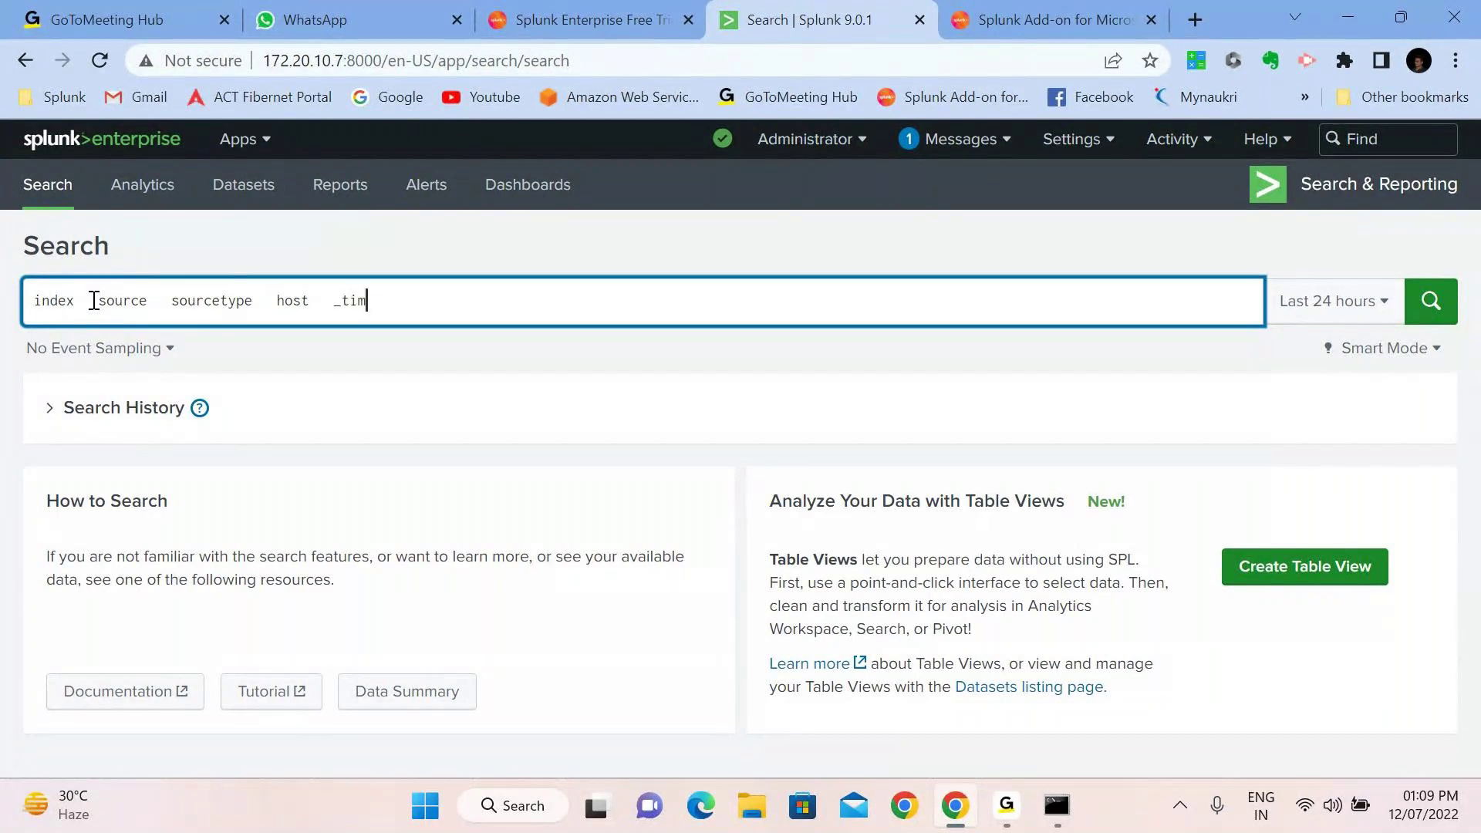
pyautogui.write('e')
pyautogui.press('BackSpace')
pyautogui.press('BackSpace')
pyautogui.press('BackSpace')
pyautogui.press('BackSpace')
pyautogui.press('BackSpace')
pyautogui.press('BackSpace')
pyautogui.press('BackSpace')
pyautogui.press('BackSpace')
pyautogui.press('BackSpace')
pyautogui.press('BackSpace')
pyautogui.press('BackSpace')
pyautogui.press('BackSpace')
pyautogui.press('BackSpace')
pyautogui.press('BackSpace')
pyautogui.press('BackSpace')
pyautogui.press('BackSpace')
pyautogui.press('BackSpace')
pyautogui.press('BackSpace')
pyautogui.press('BackSpace')
pyautogui.press('BackSpace')
pyautogui.press('BackSpace')
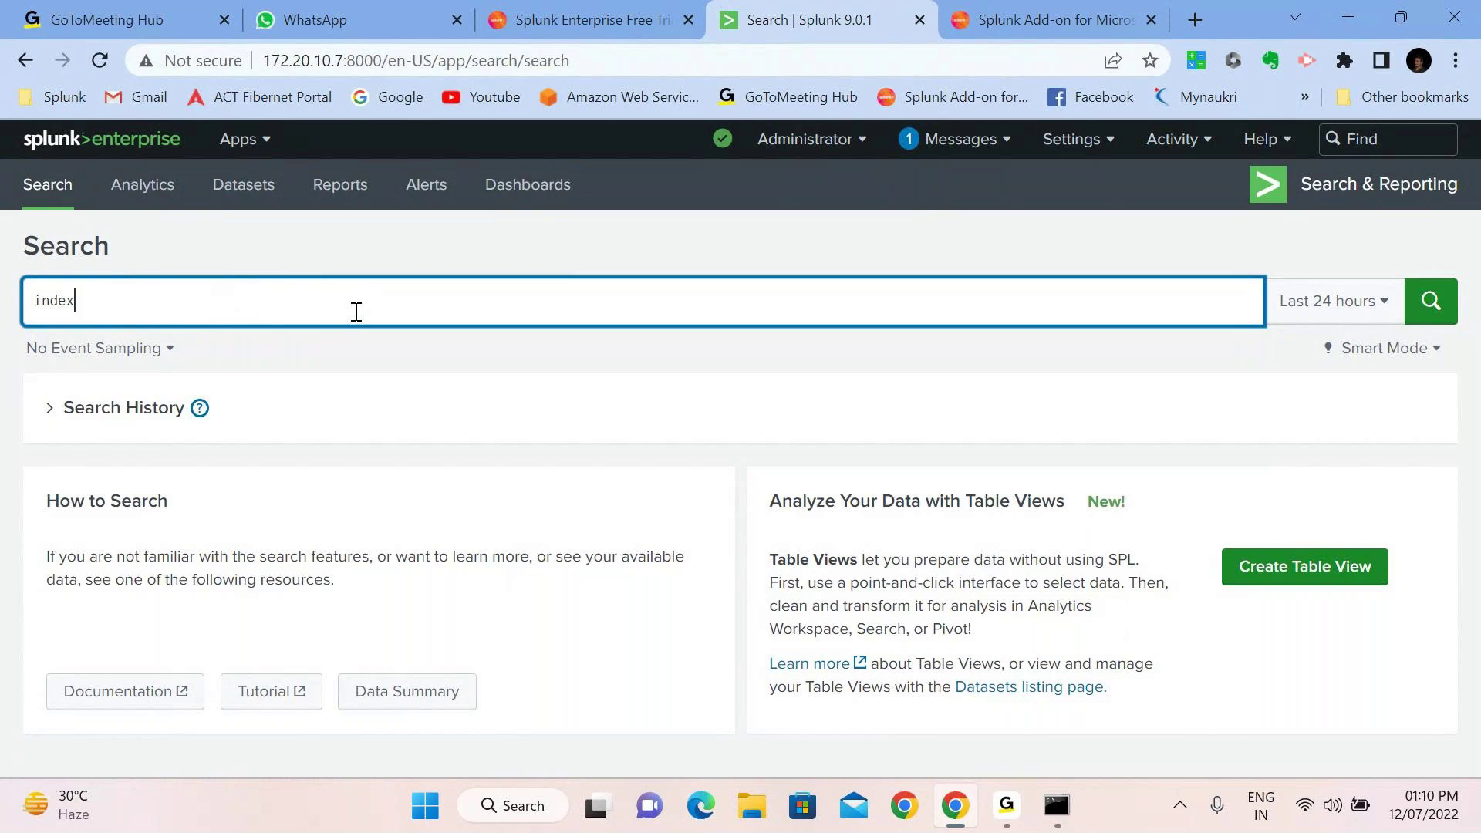
# Search index="linux_index" over All time, returning 63,884 events
pyautogui.write('=linu')
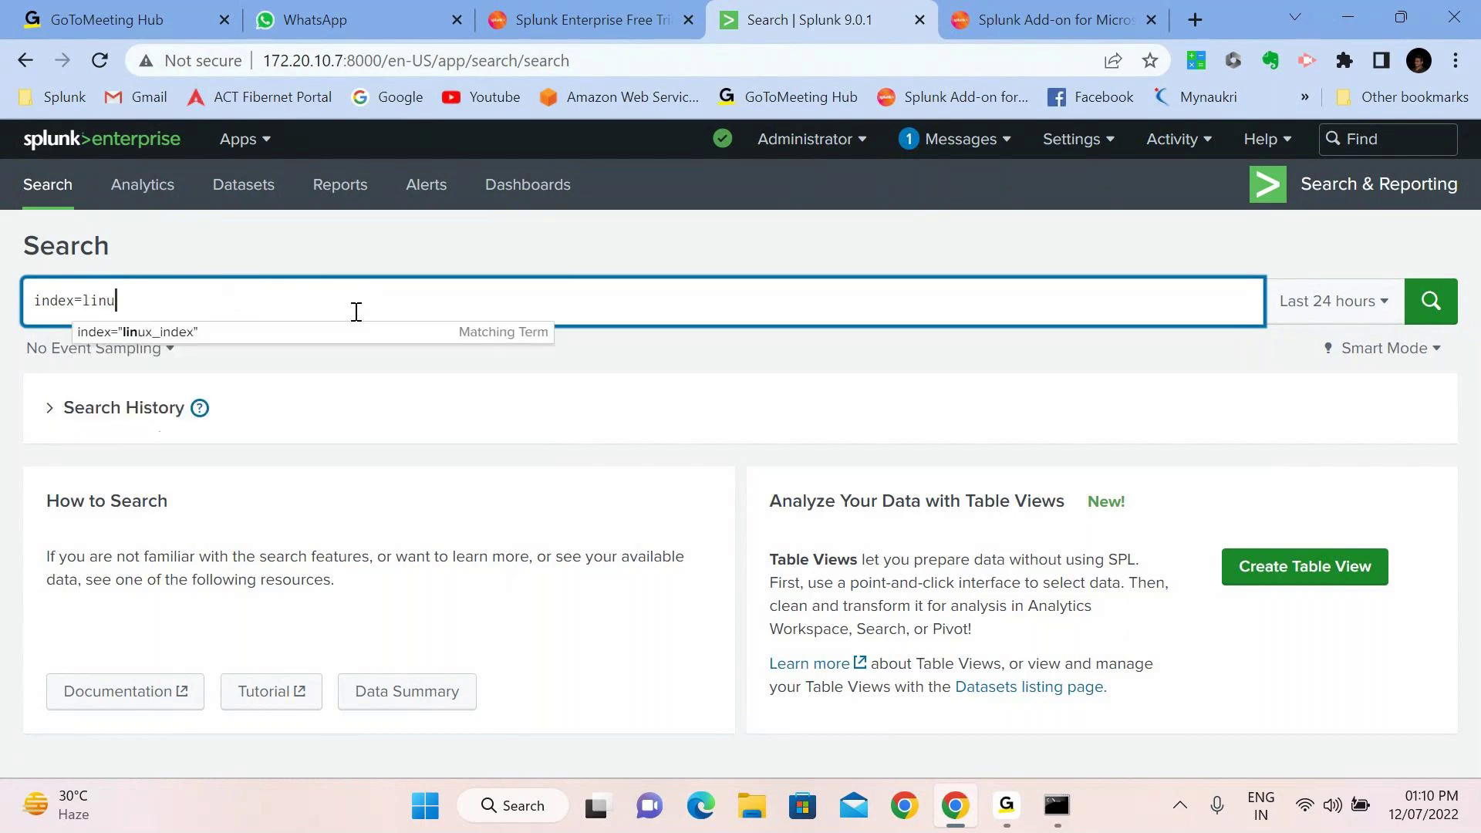
pyautogui.write('x')
pyautogui.press('Down')
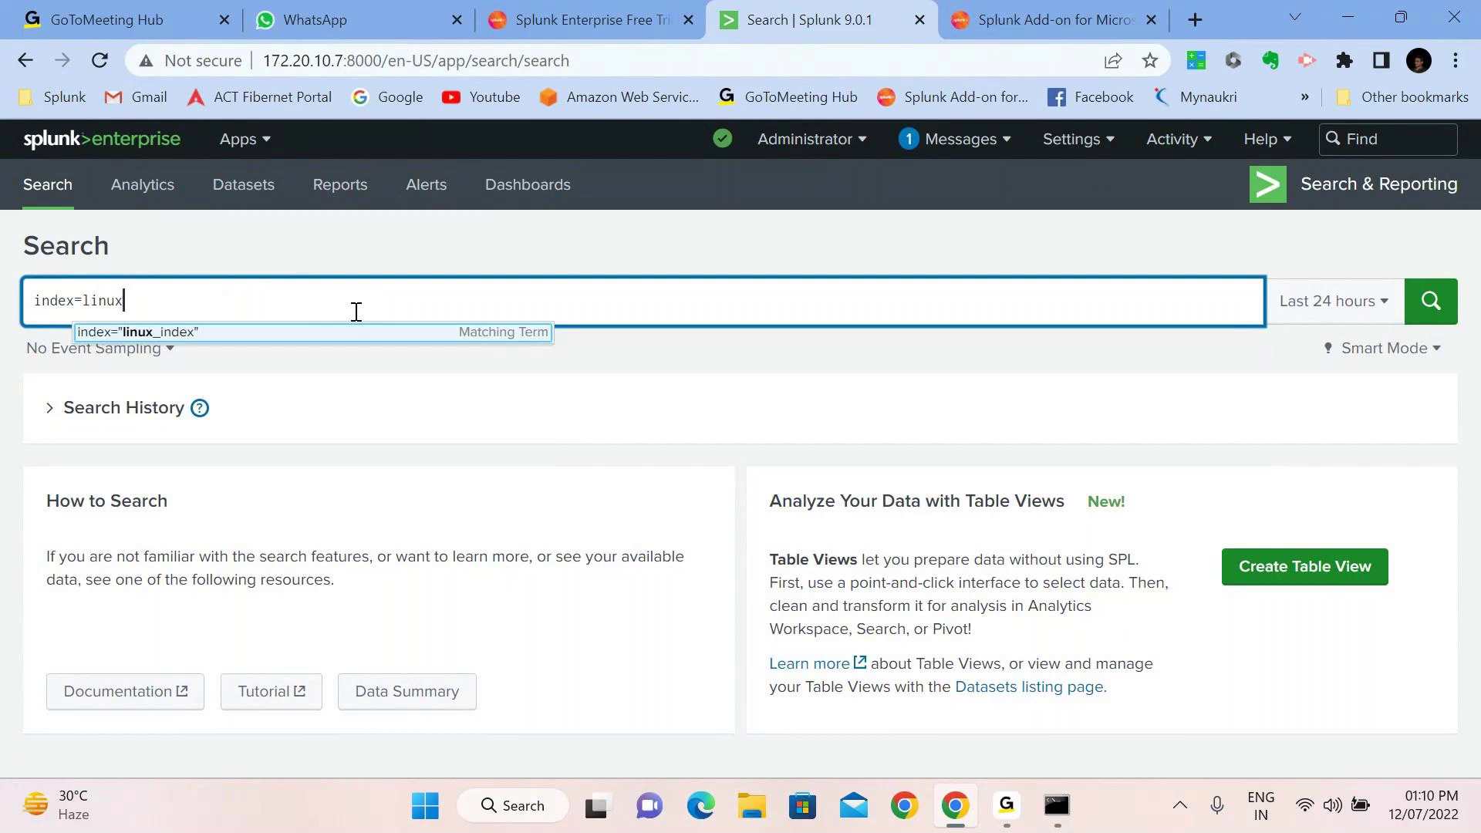
pyautogui.click(392, 339)
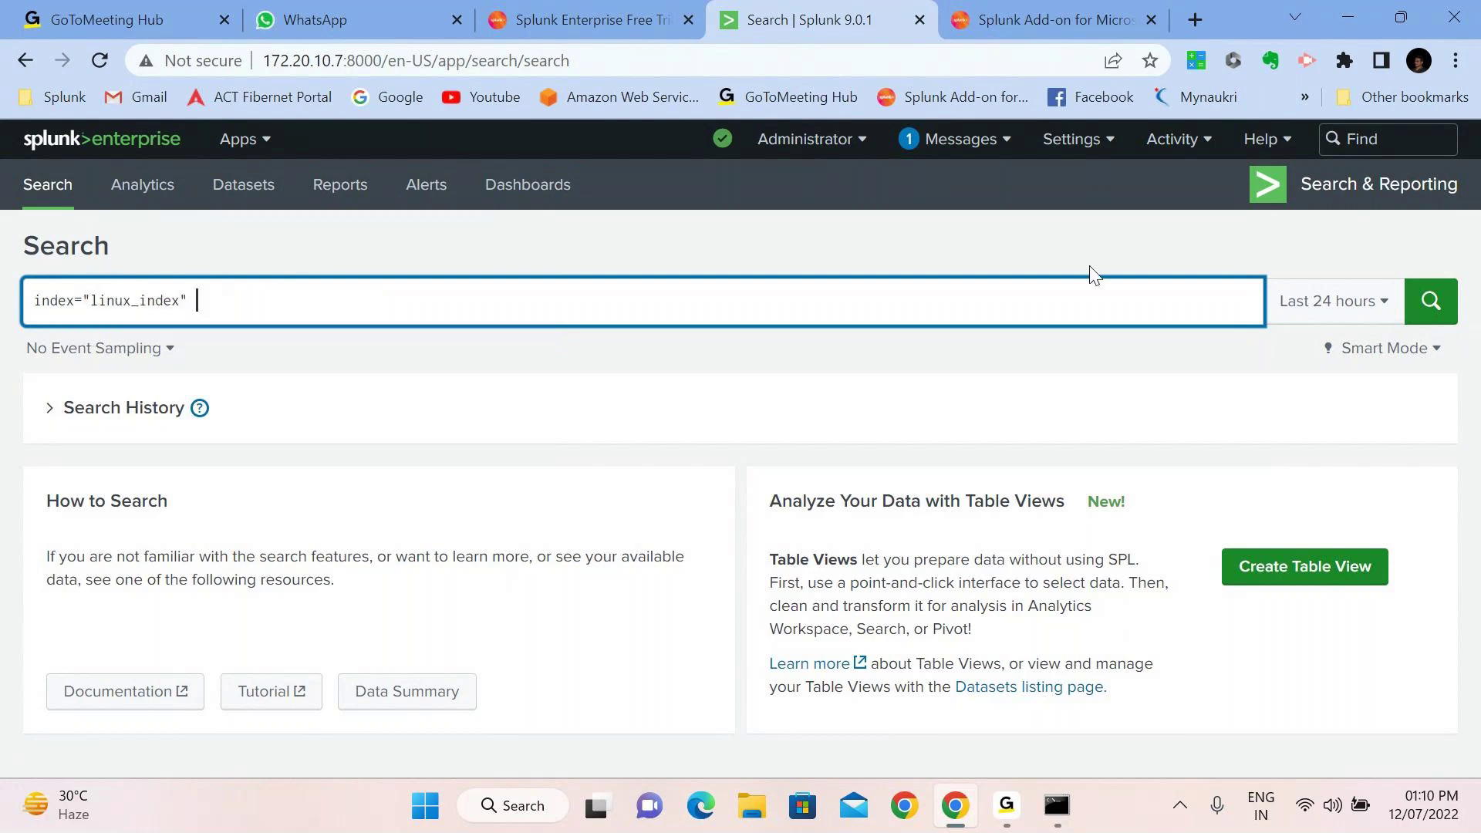
pyautogui.click(1366, 316)
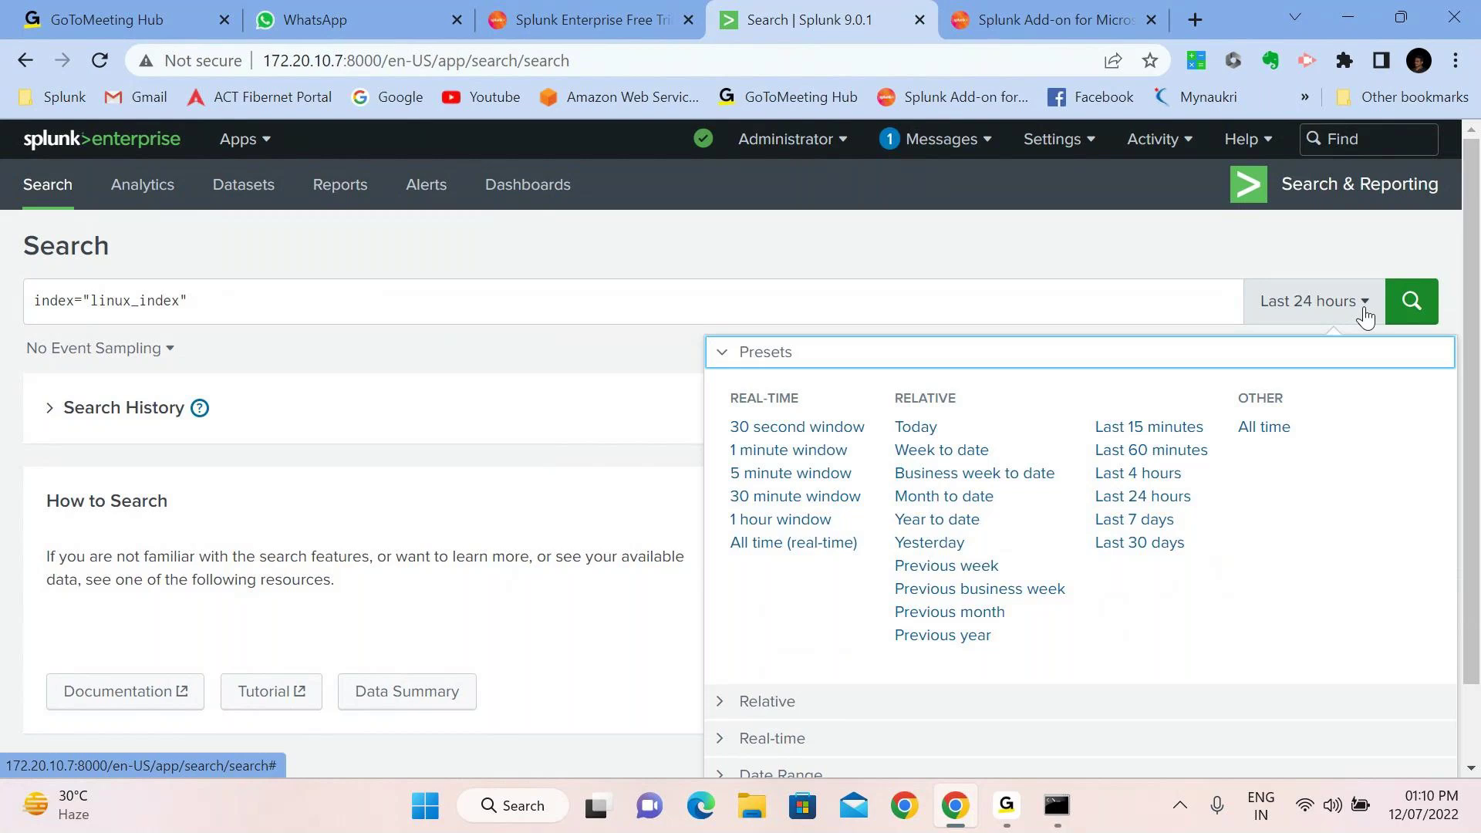
pyautogui.click(1261, 429)
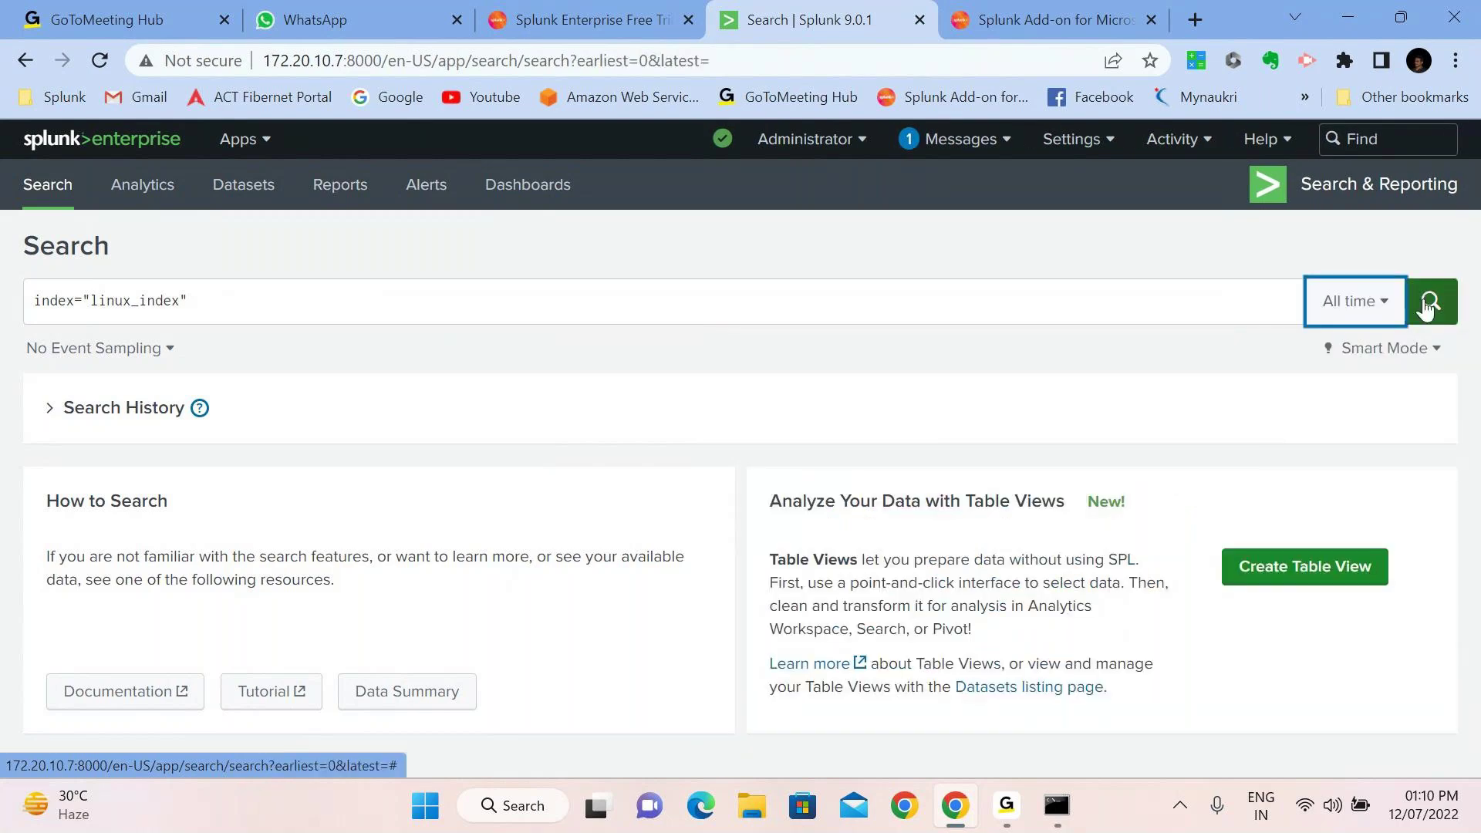
pyautogui.click(1428, 303)
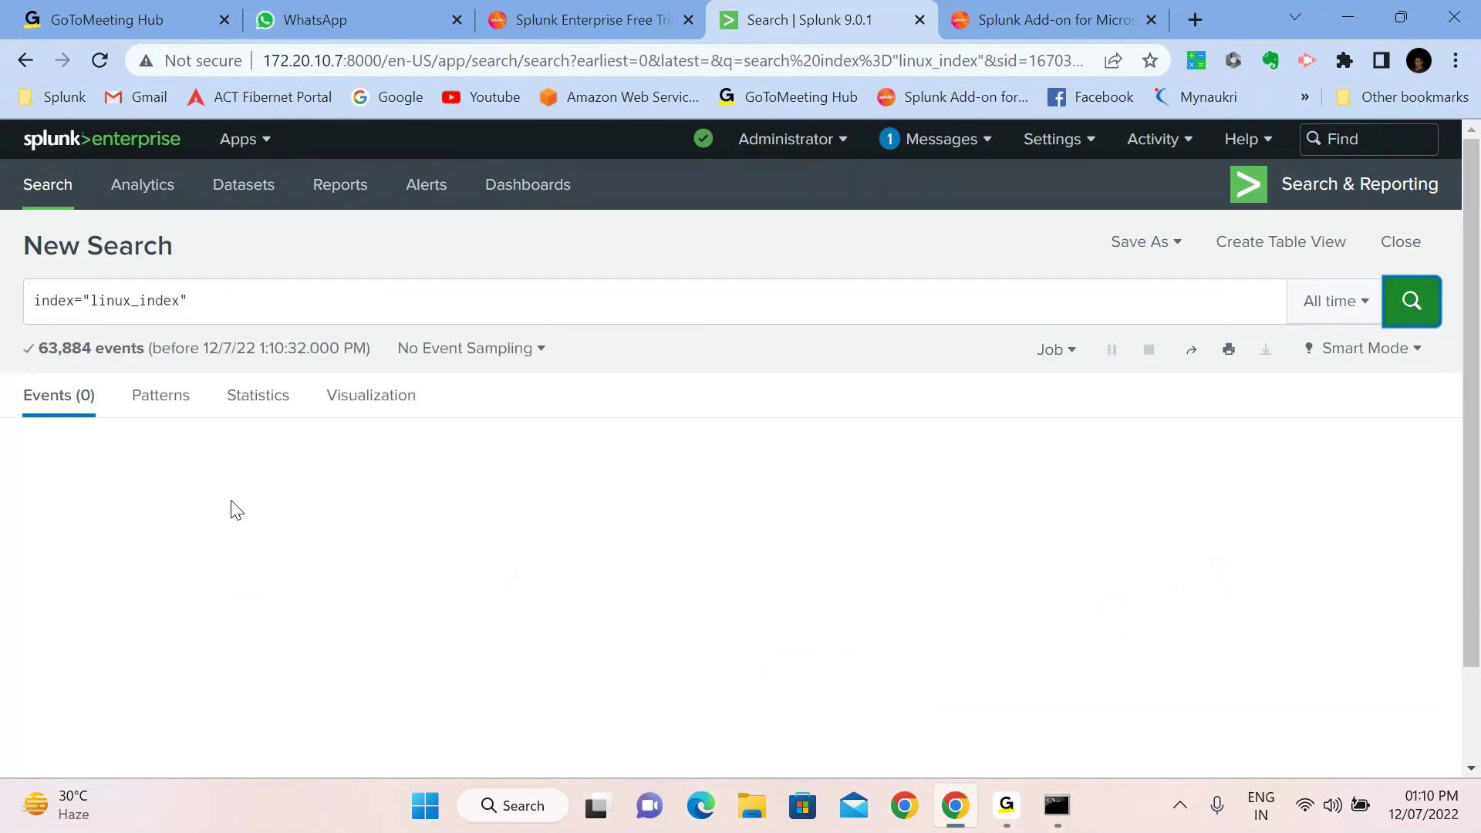
pyautogui.scroll(-1, 236, 508)
pyautogui.scroll(-2, 236, 509)
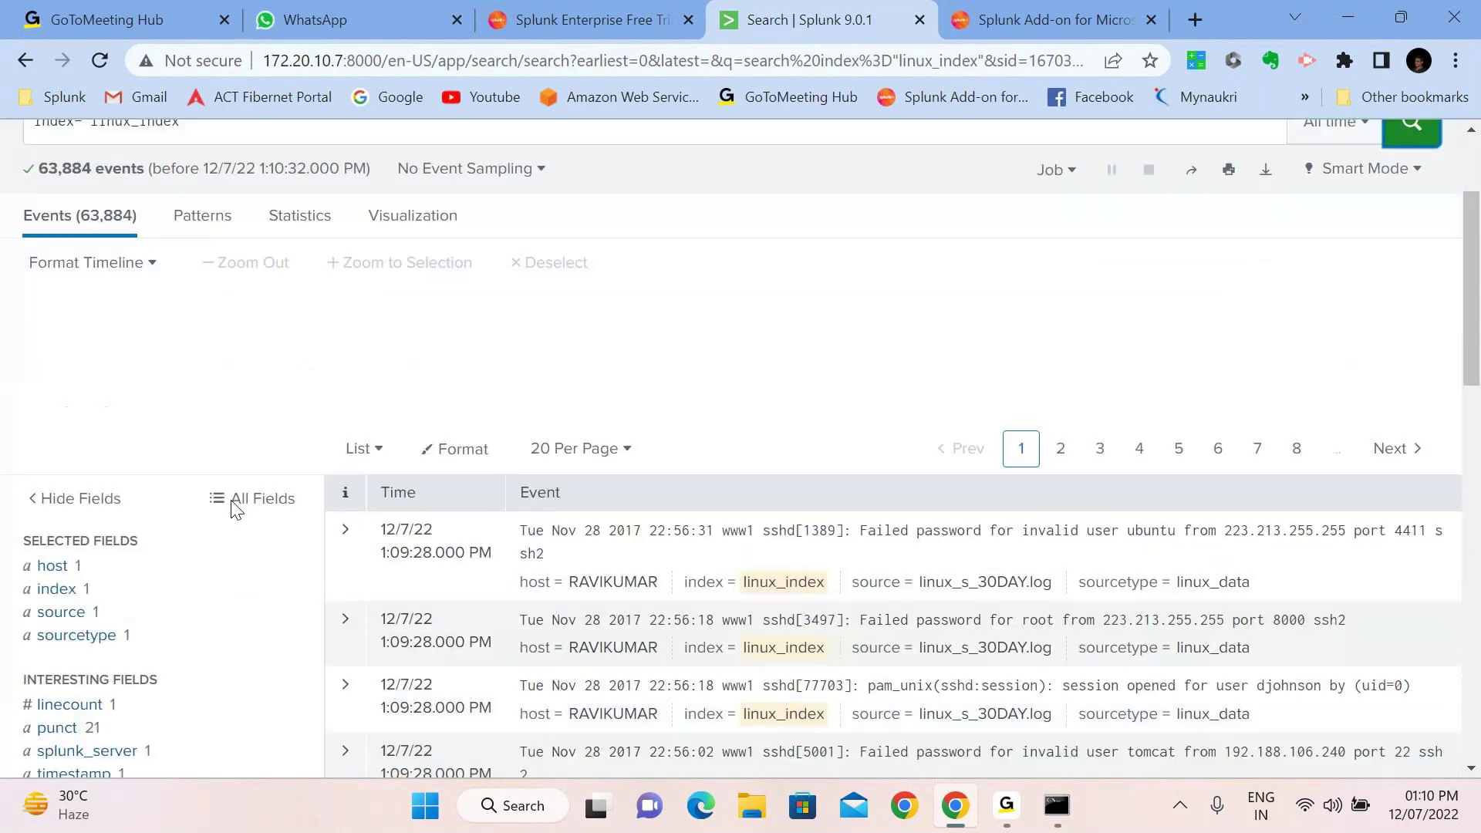
pyautogui.click(45, 480)
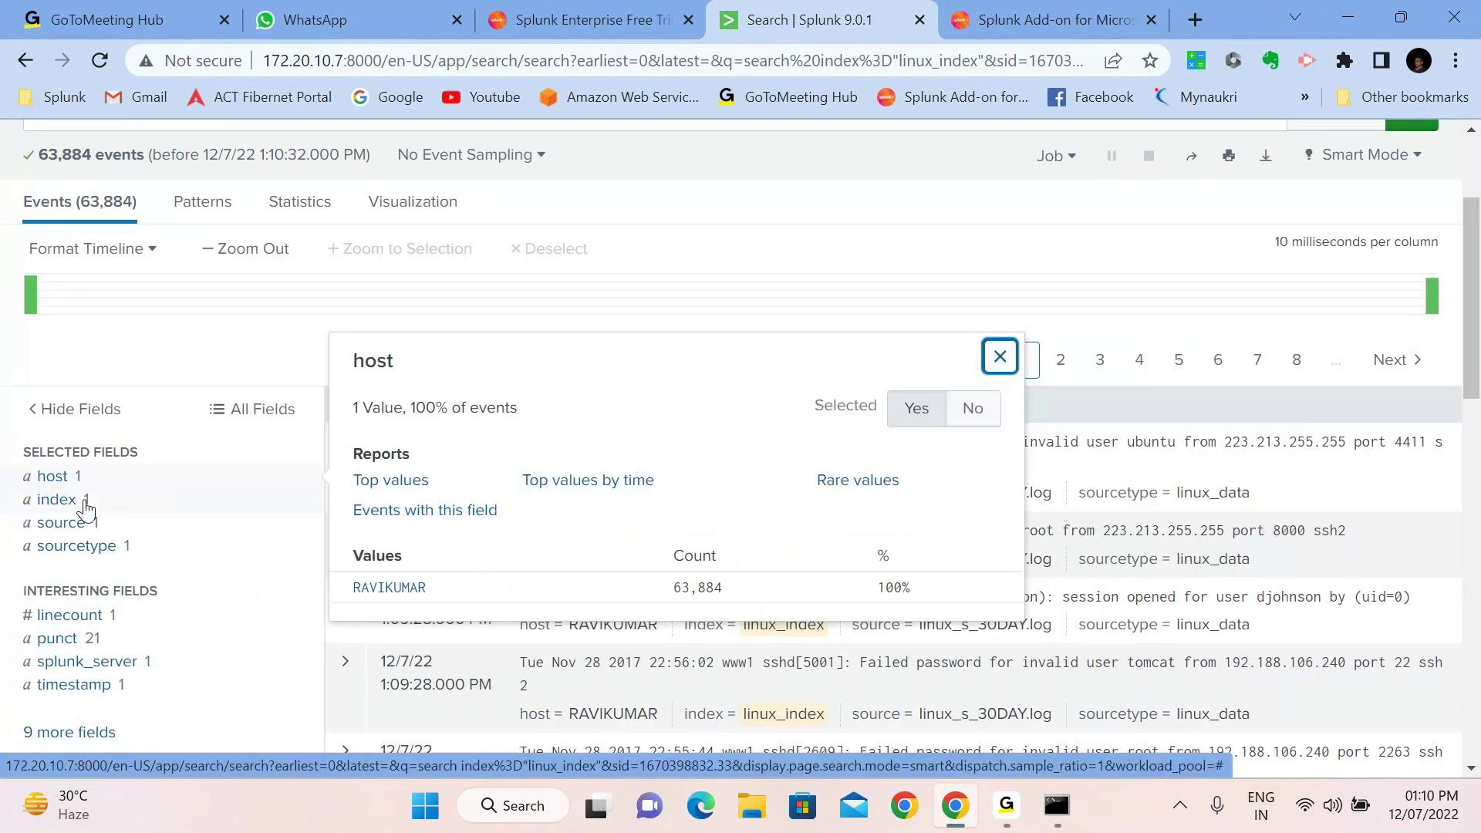
pyautogui.click(55, 500)
pyautogui.click(91, 527)
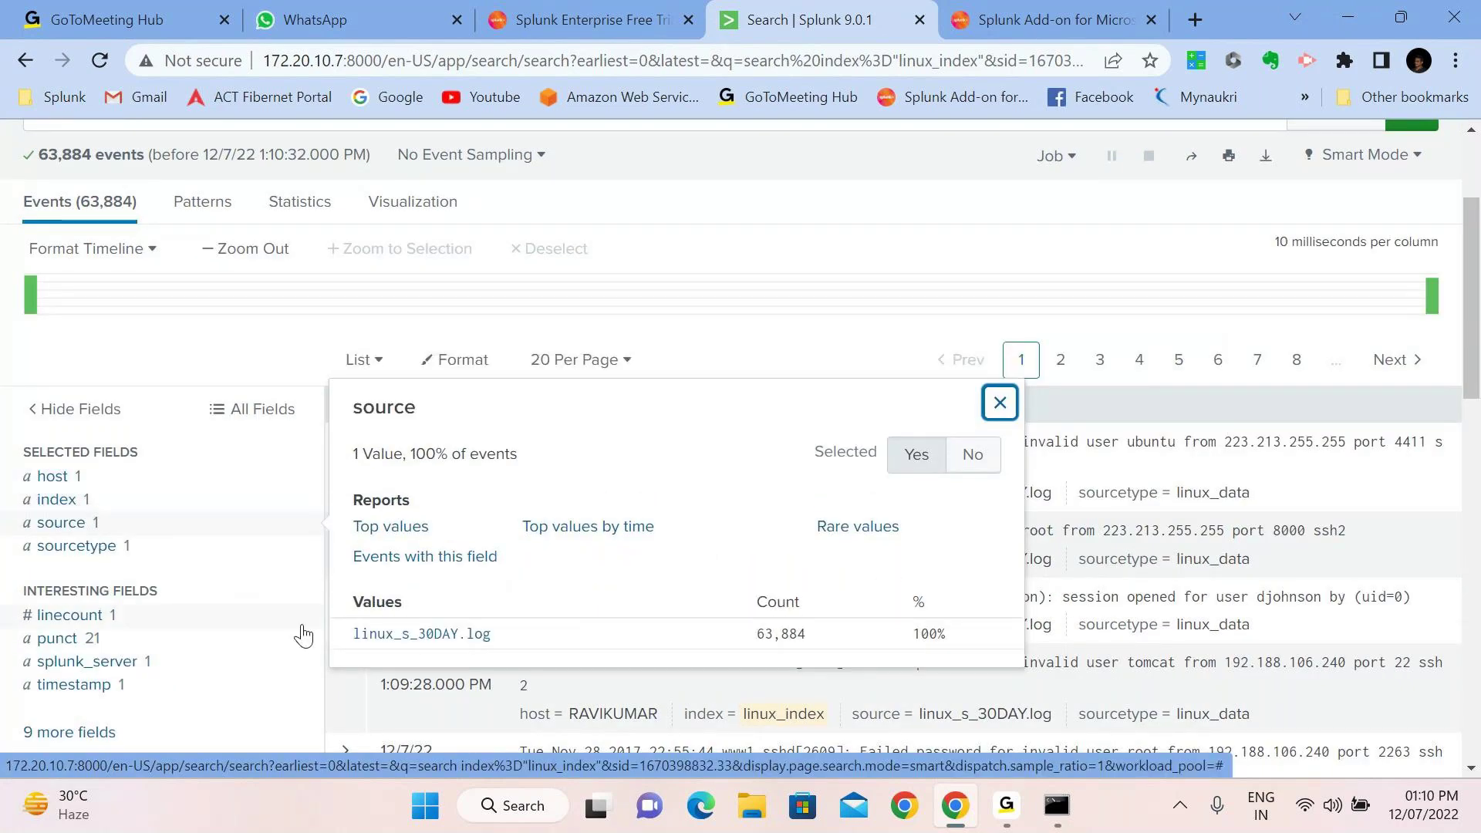
pyautogui.click(77, 546)
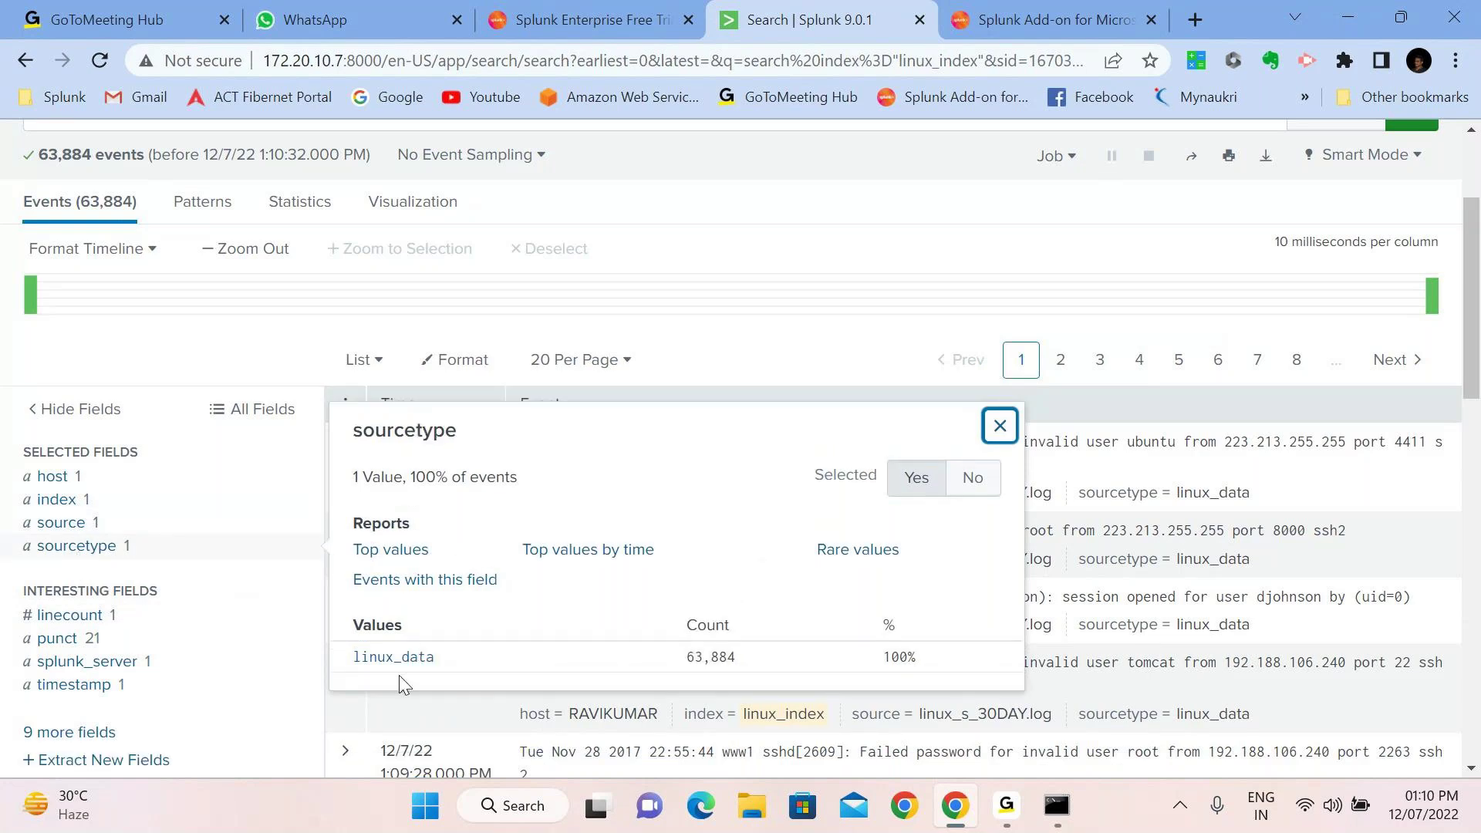
pyautogui.click(206, 363)
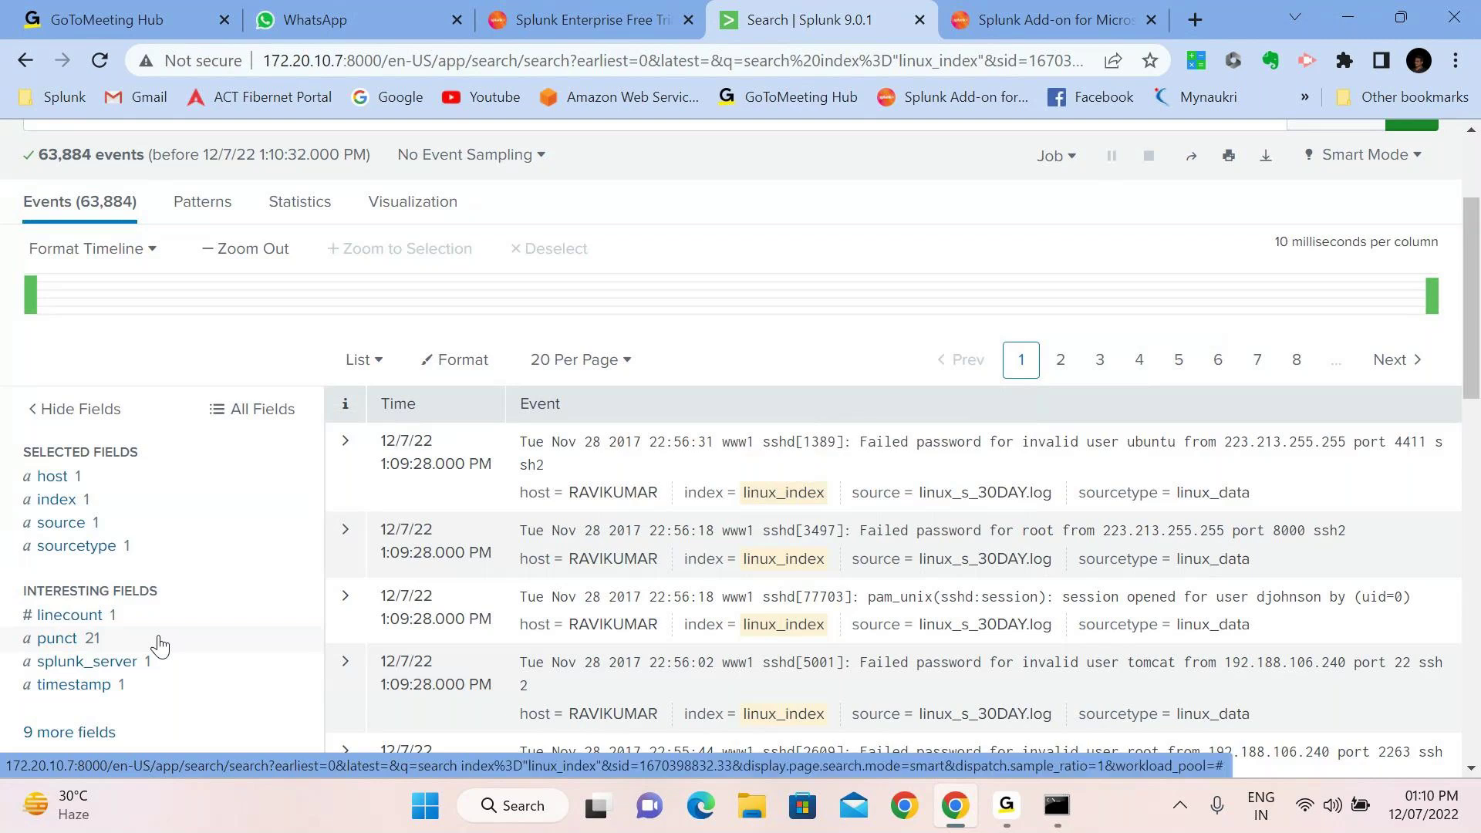
pyautogui.click(436, 461)
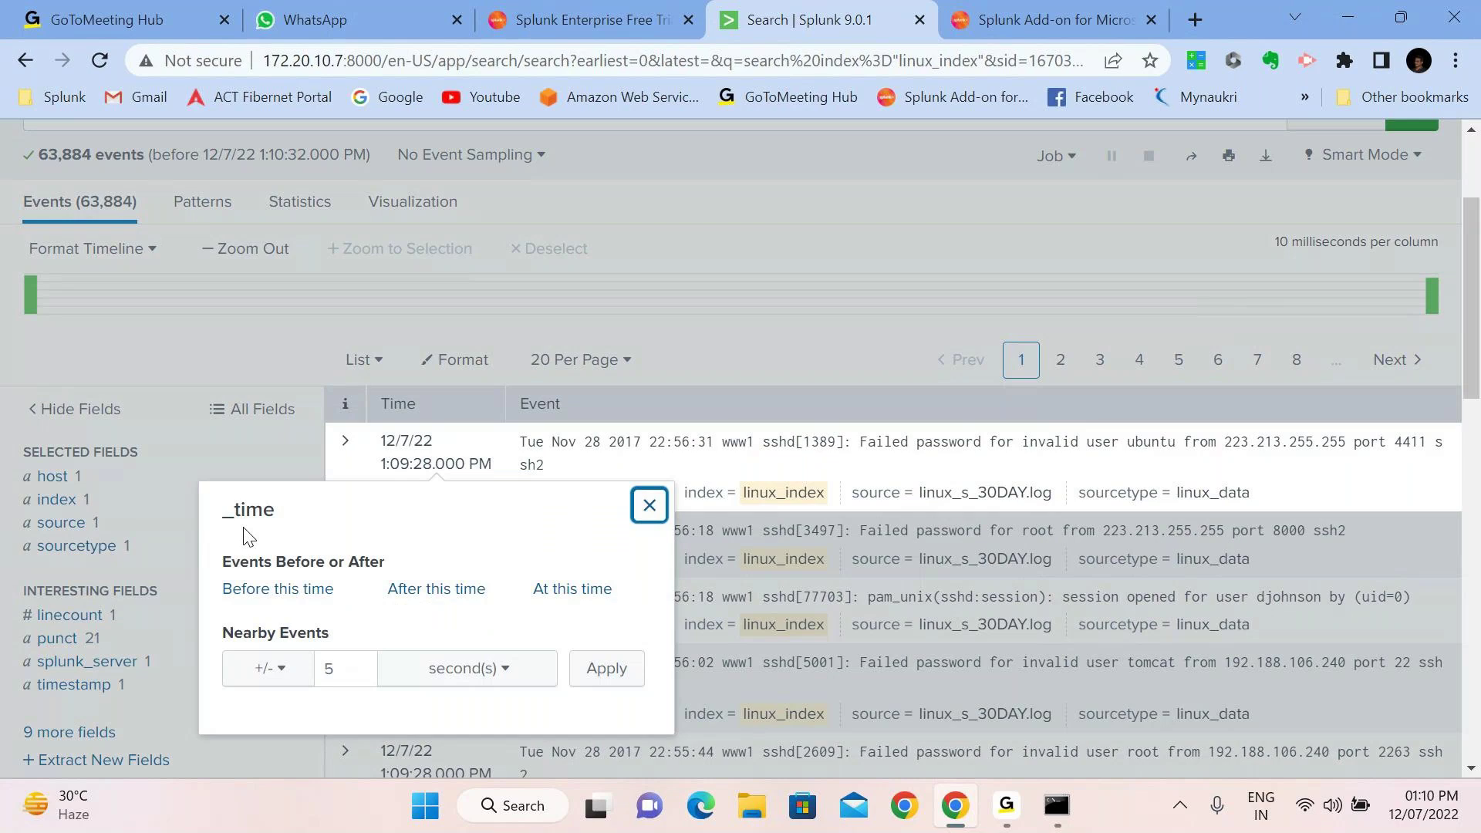
pyautogui.click(259, 350)
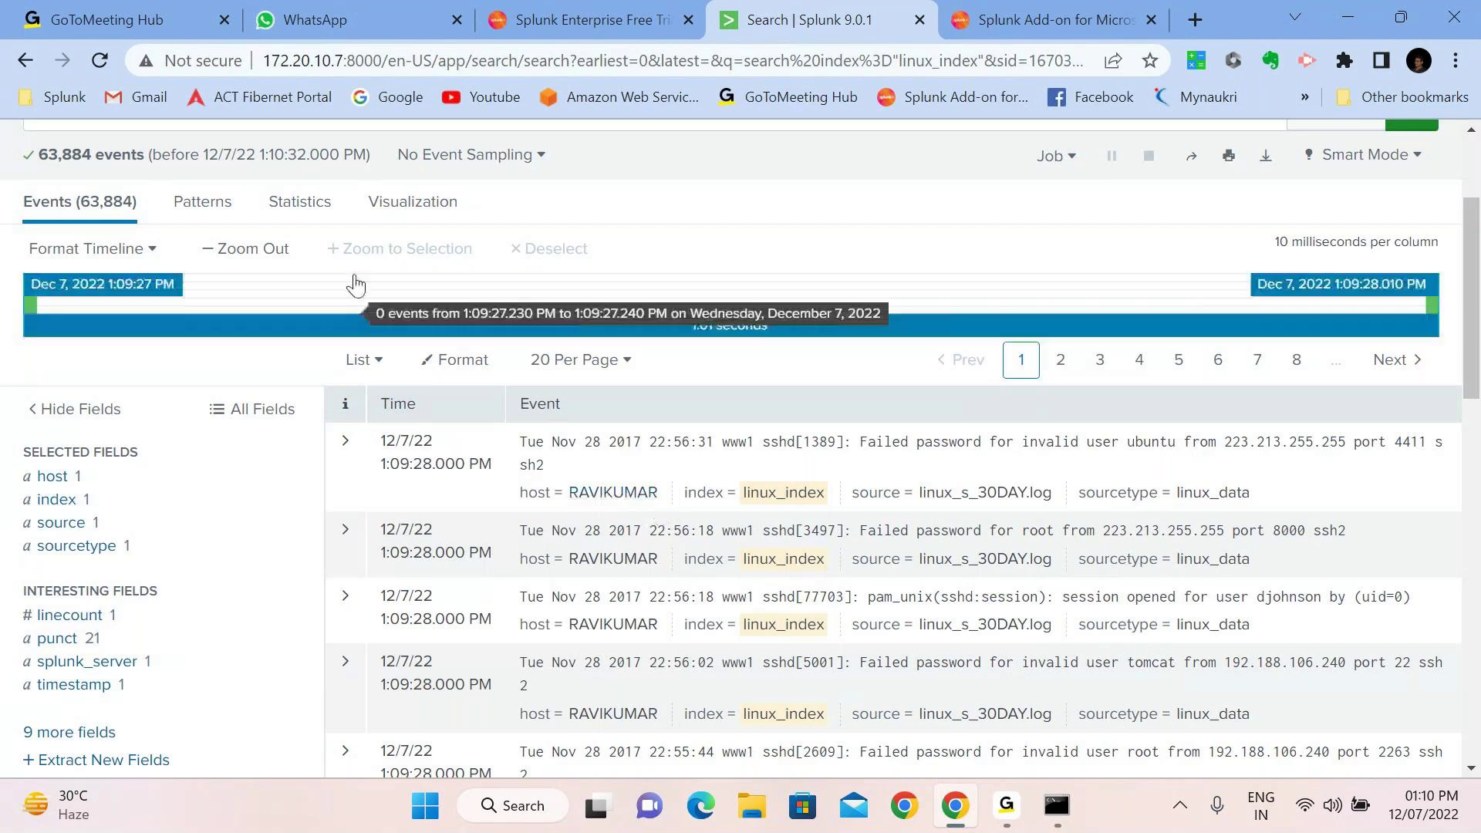
pyautogui.scroll(2, 357, 286)
pyautogui.scroll(1, 357, 287)
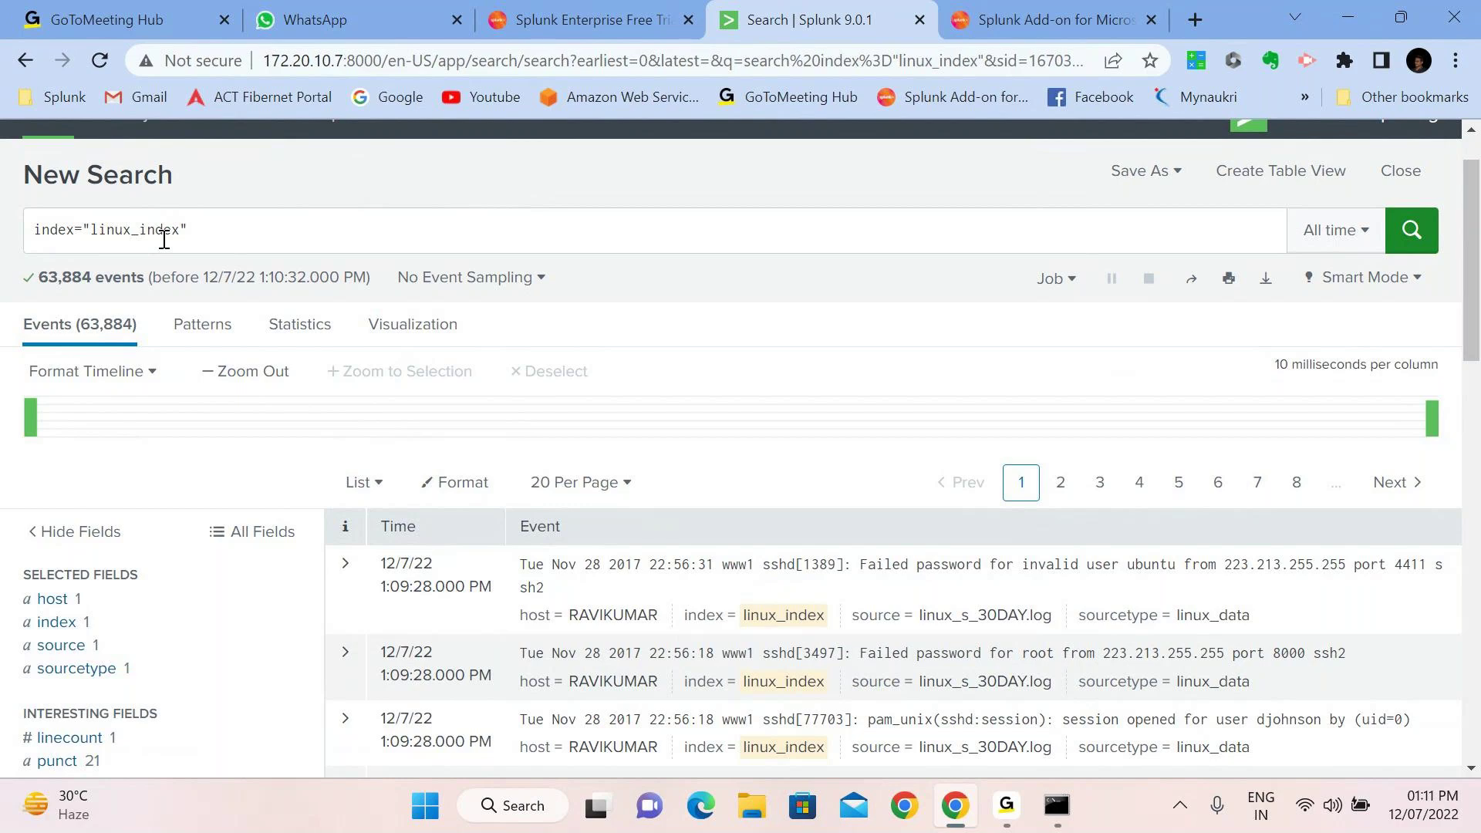
pyautogui.scroll(1, 164, 239)
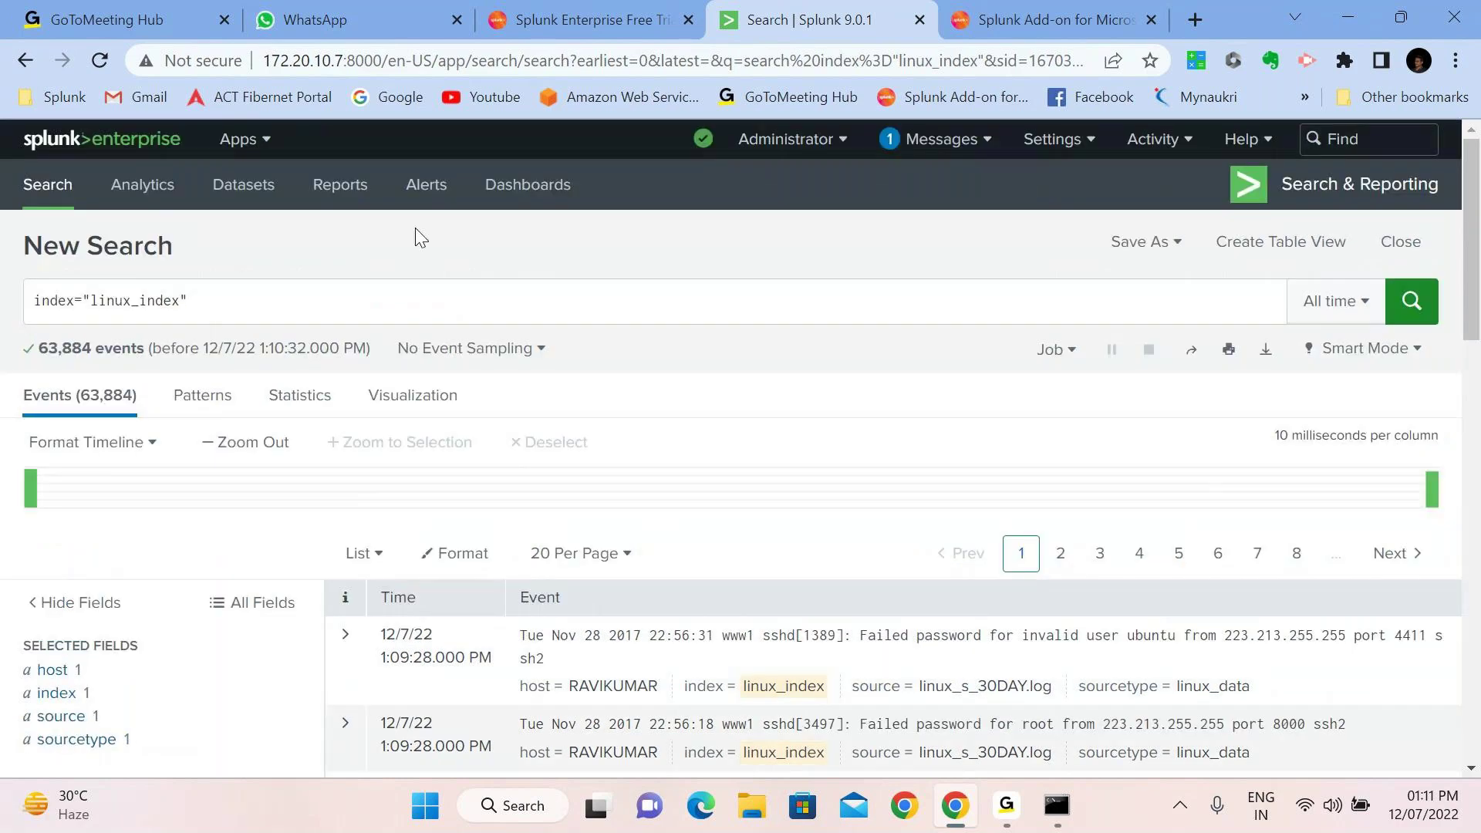
# From the home page, add a Monitor > Local Event Logs input with the Application log selected
pyautogui.click(64, 150)
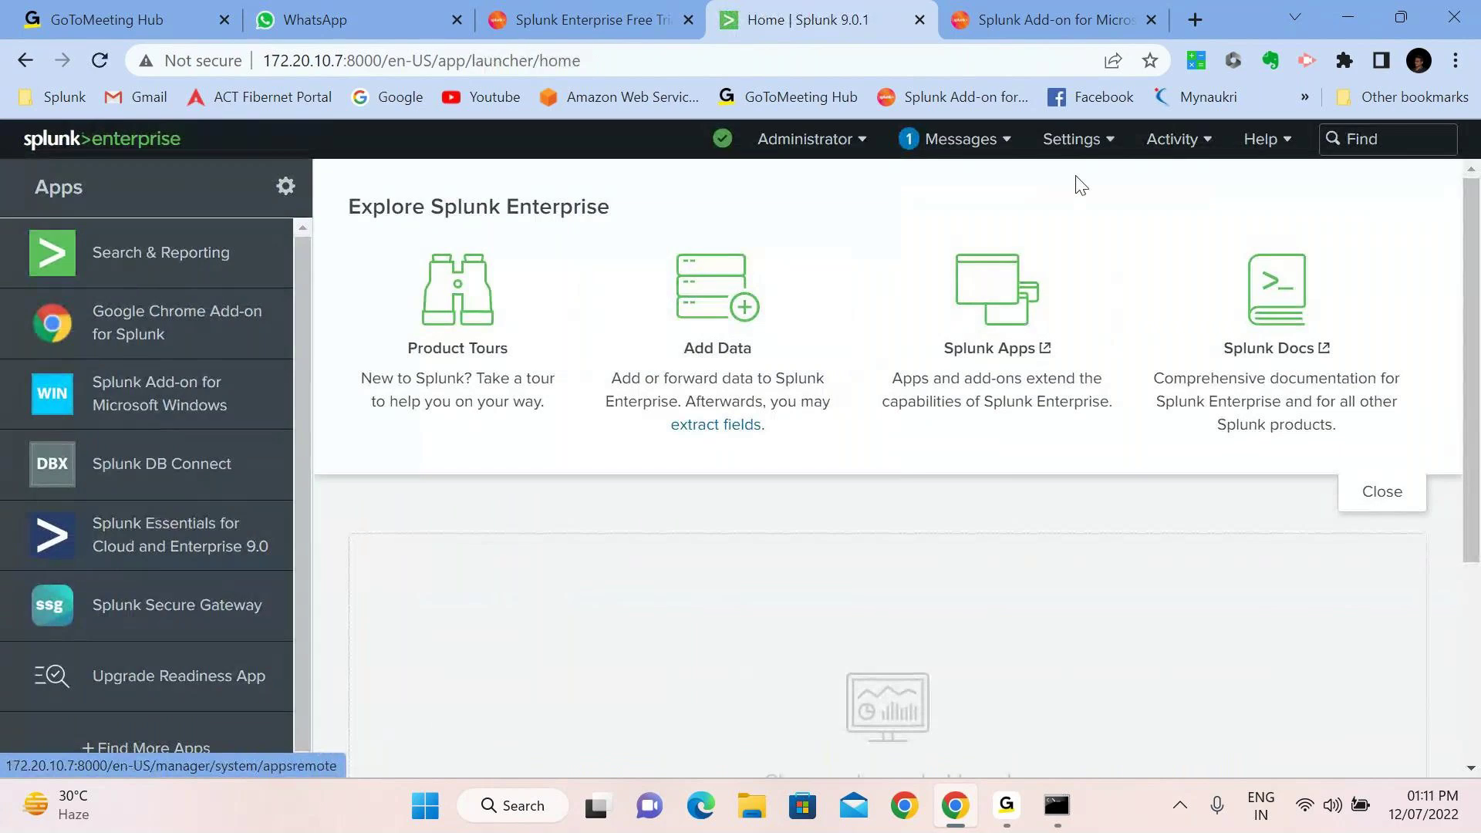
pyautogui.click(818, 282)
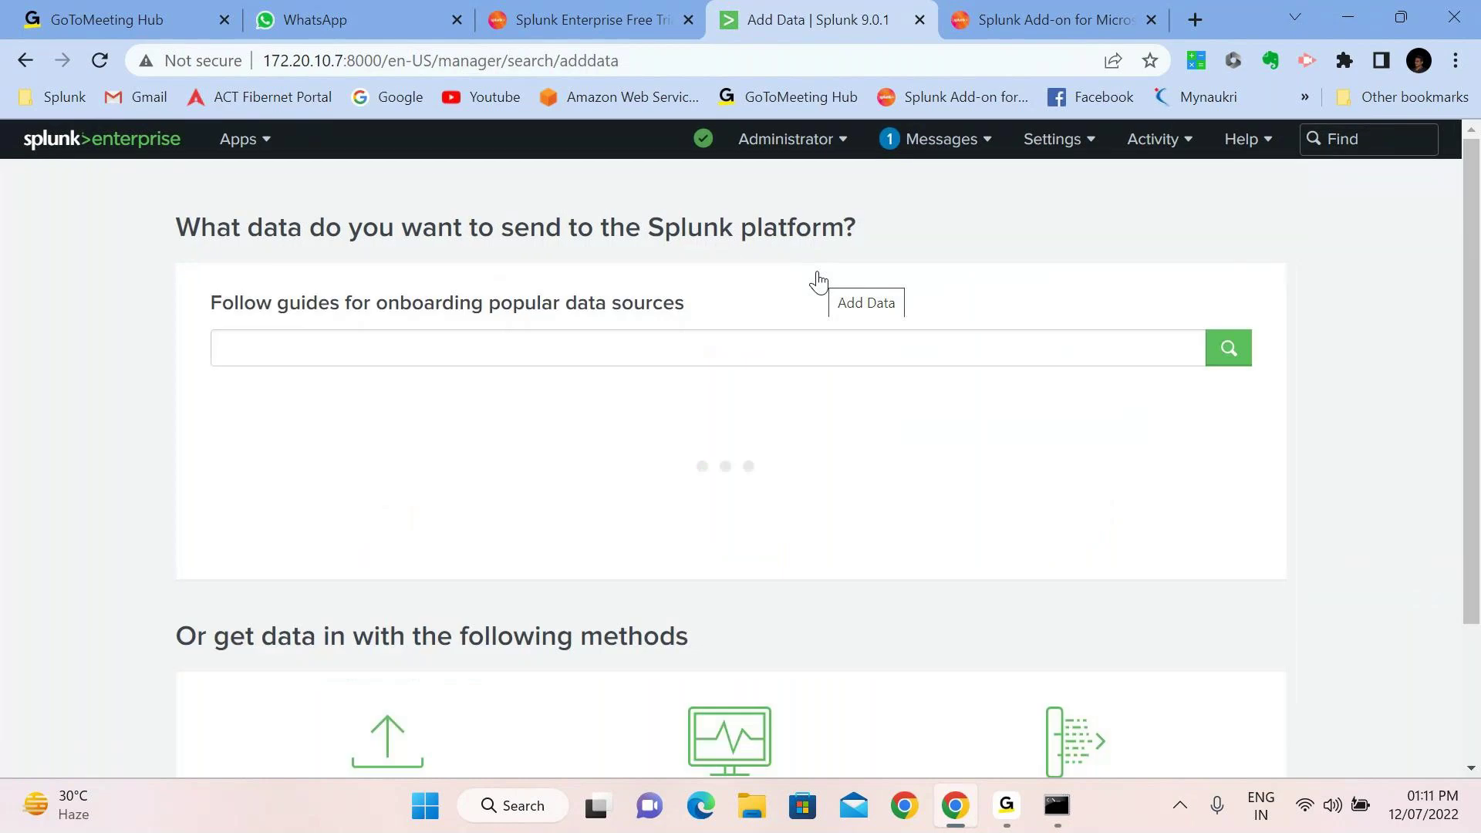
pyautogui.scroll(-4, 818, 281)
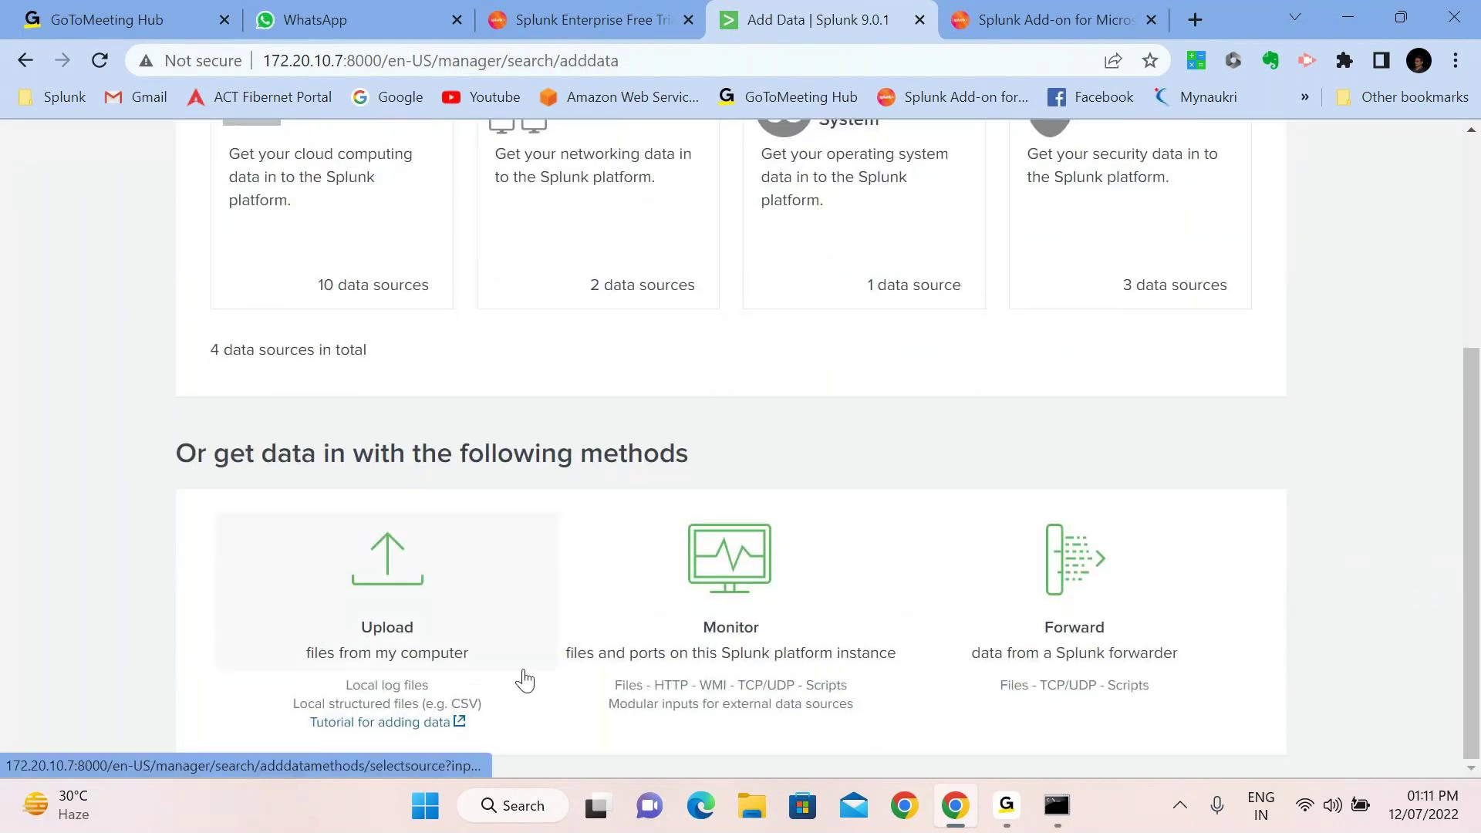
pyautogui.click(793, 614)
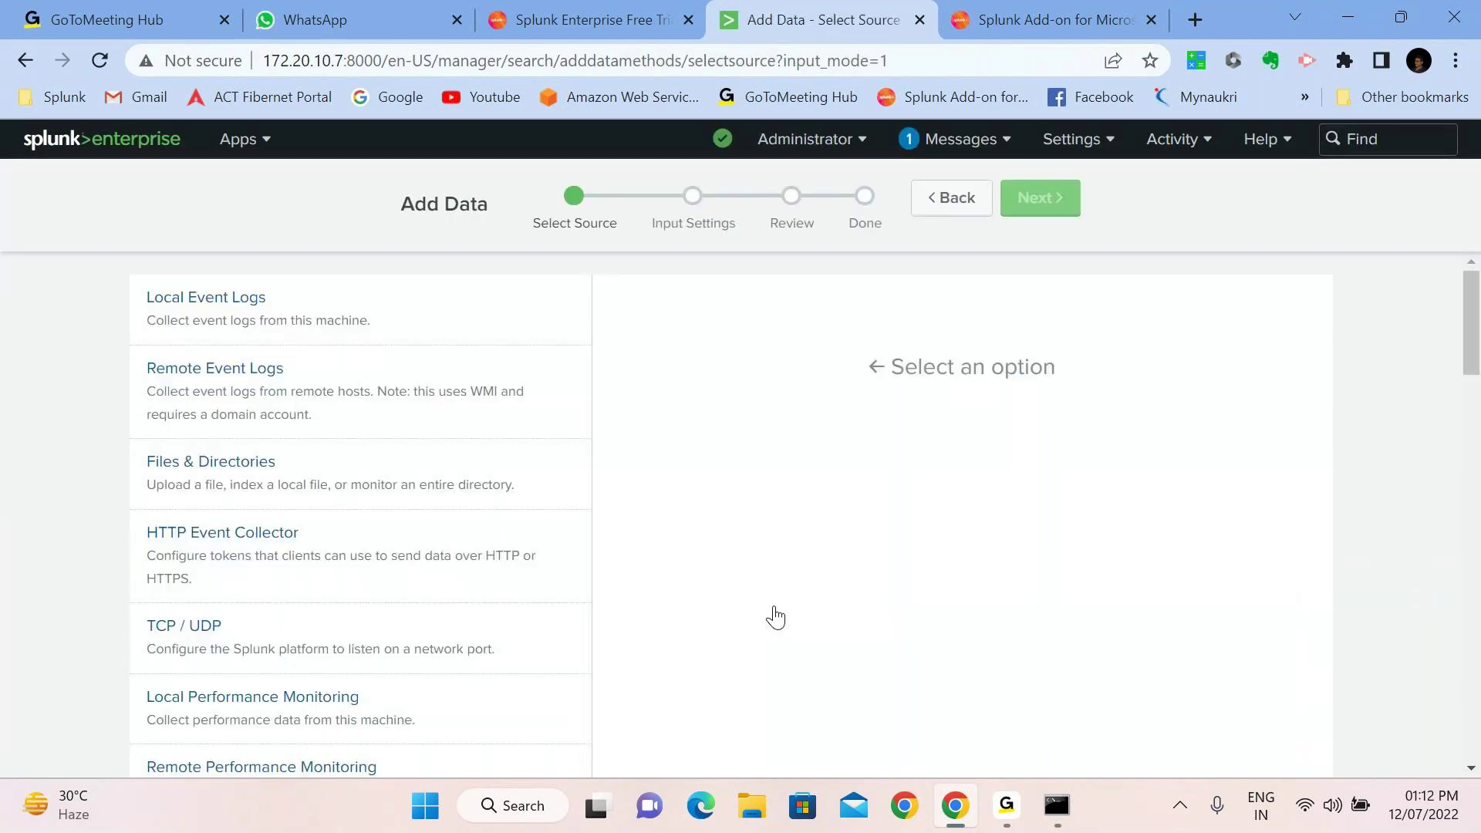
pyautogui.click(366, 318)
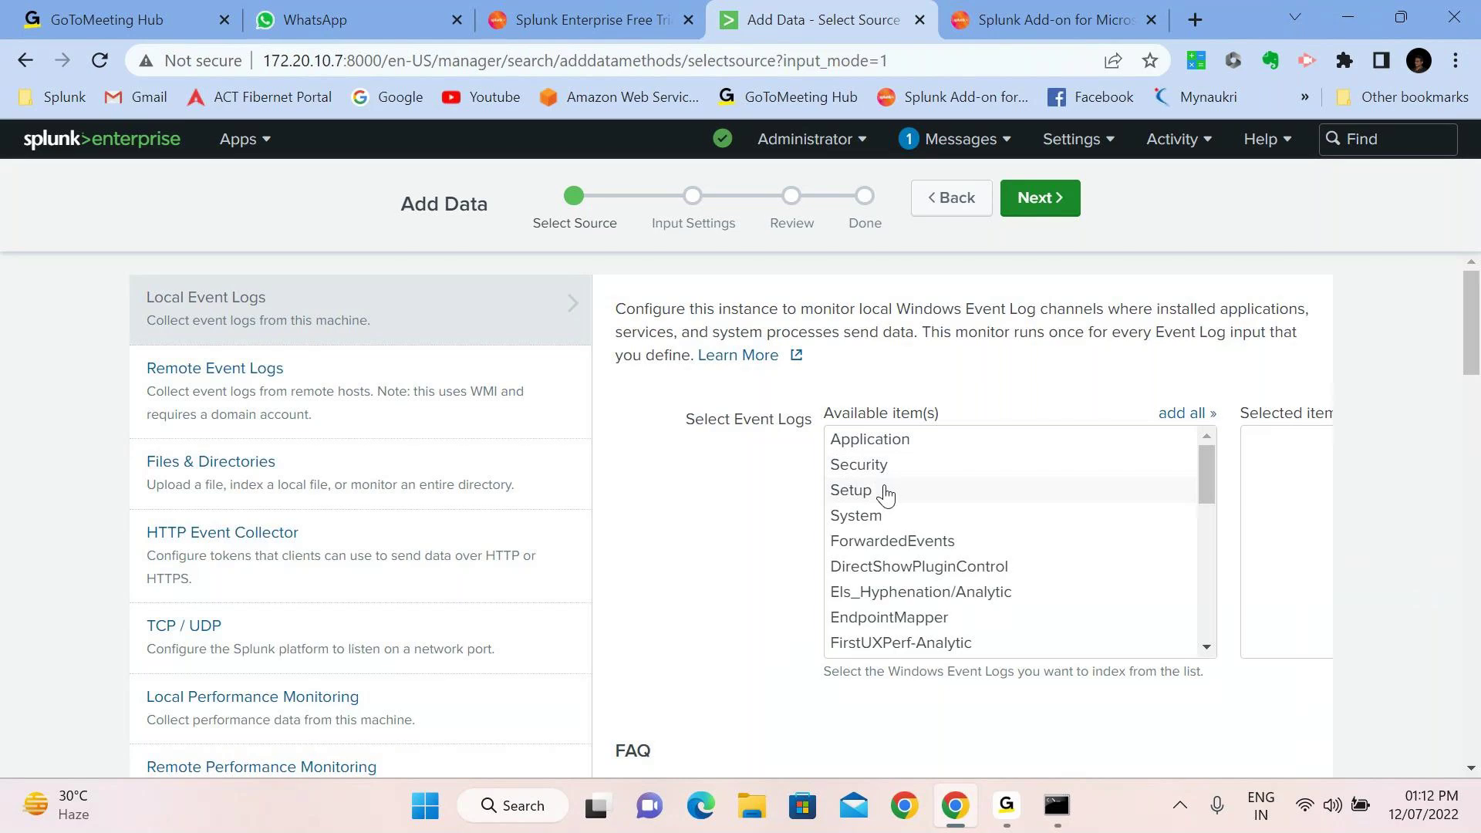
pyautogui.click(876, 439)
pyautogui.click(1068, 199)
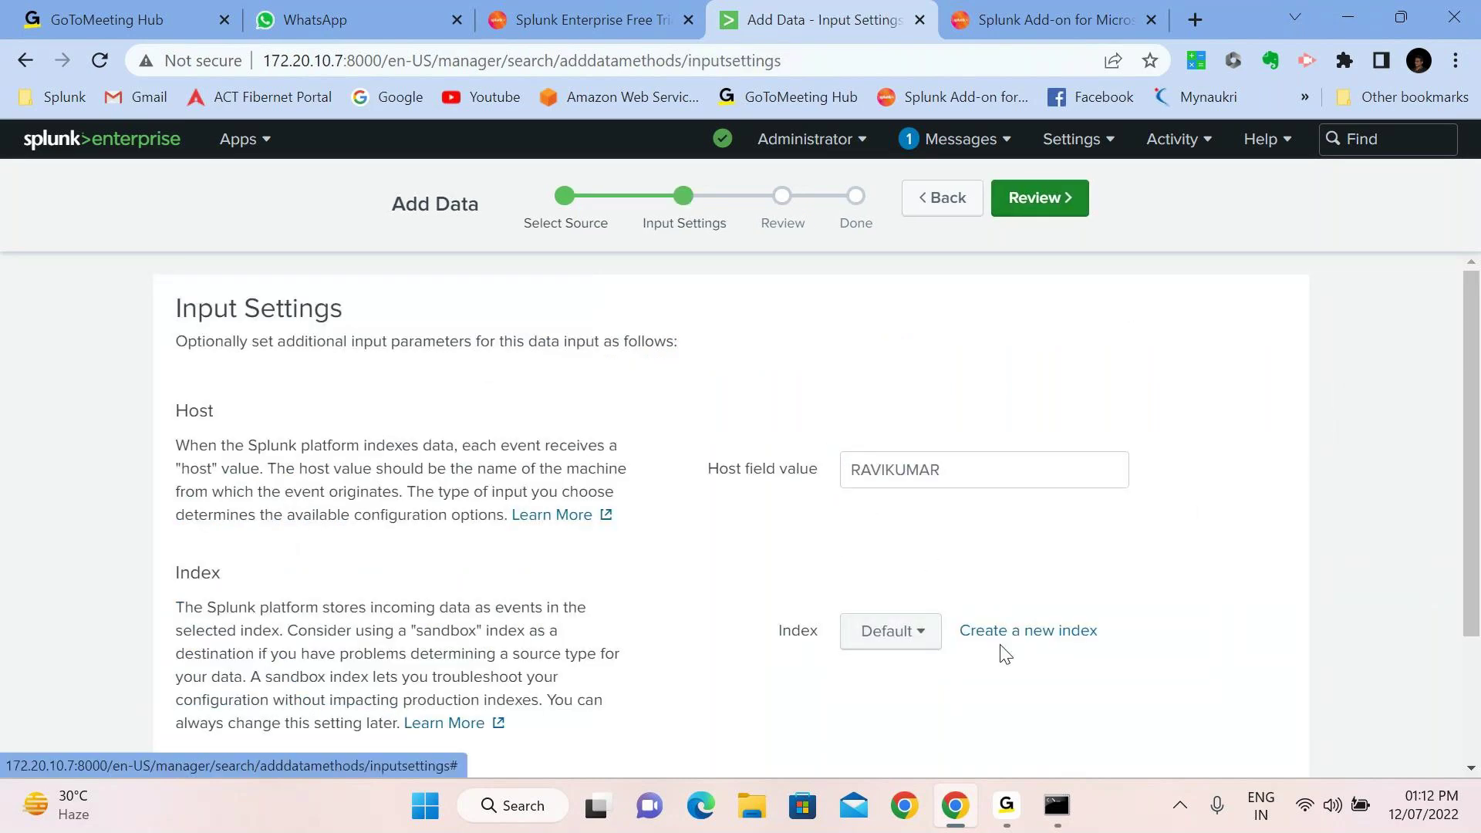
# Review and submit the Application event log input, then search its WinEventLog data
pyautogui.click(1058, 196)
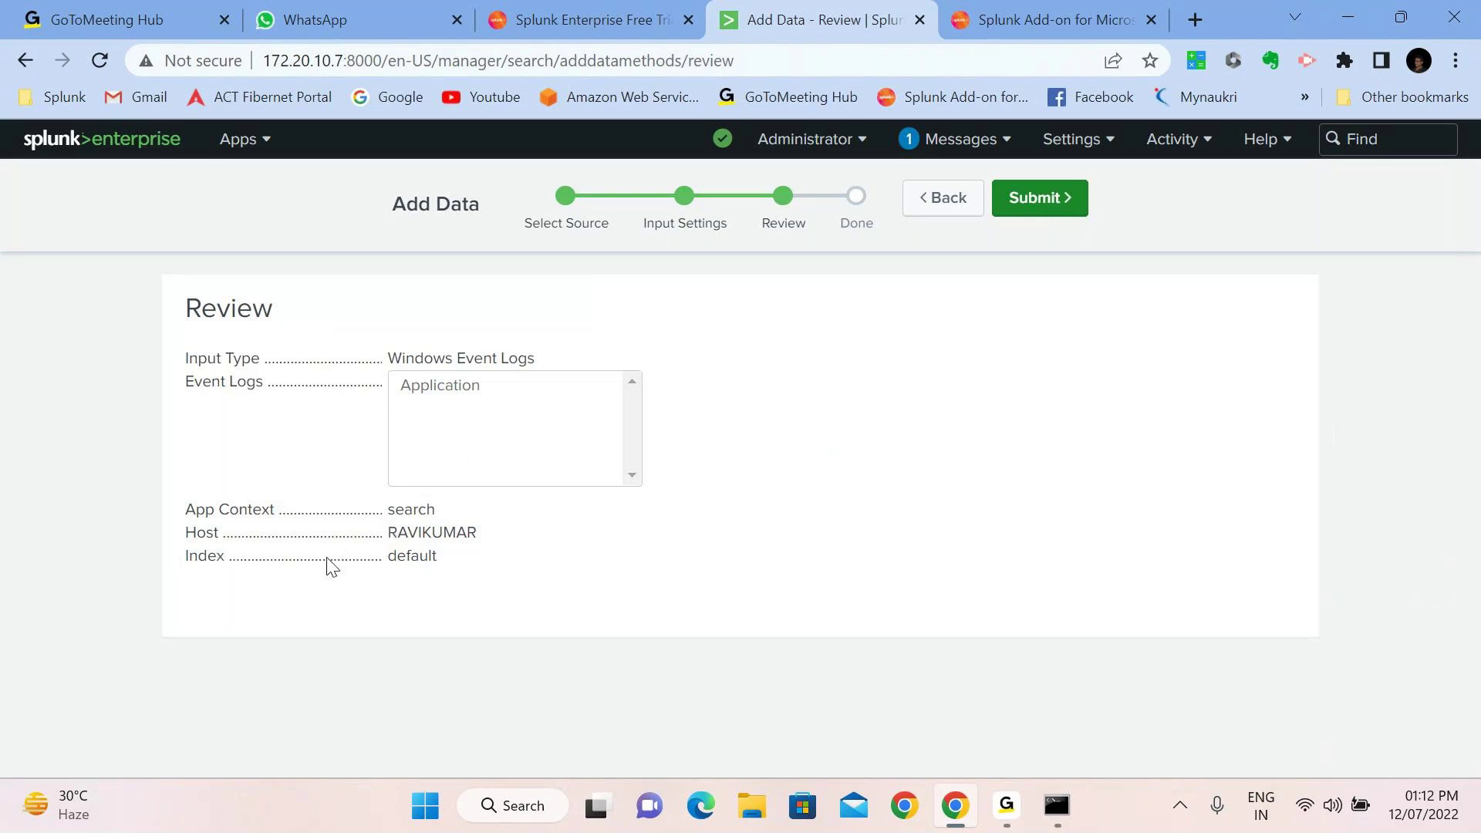
pyautogui.click(1048, 199)
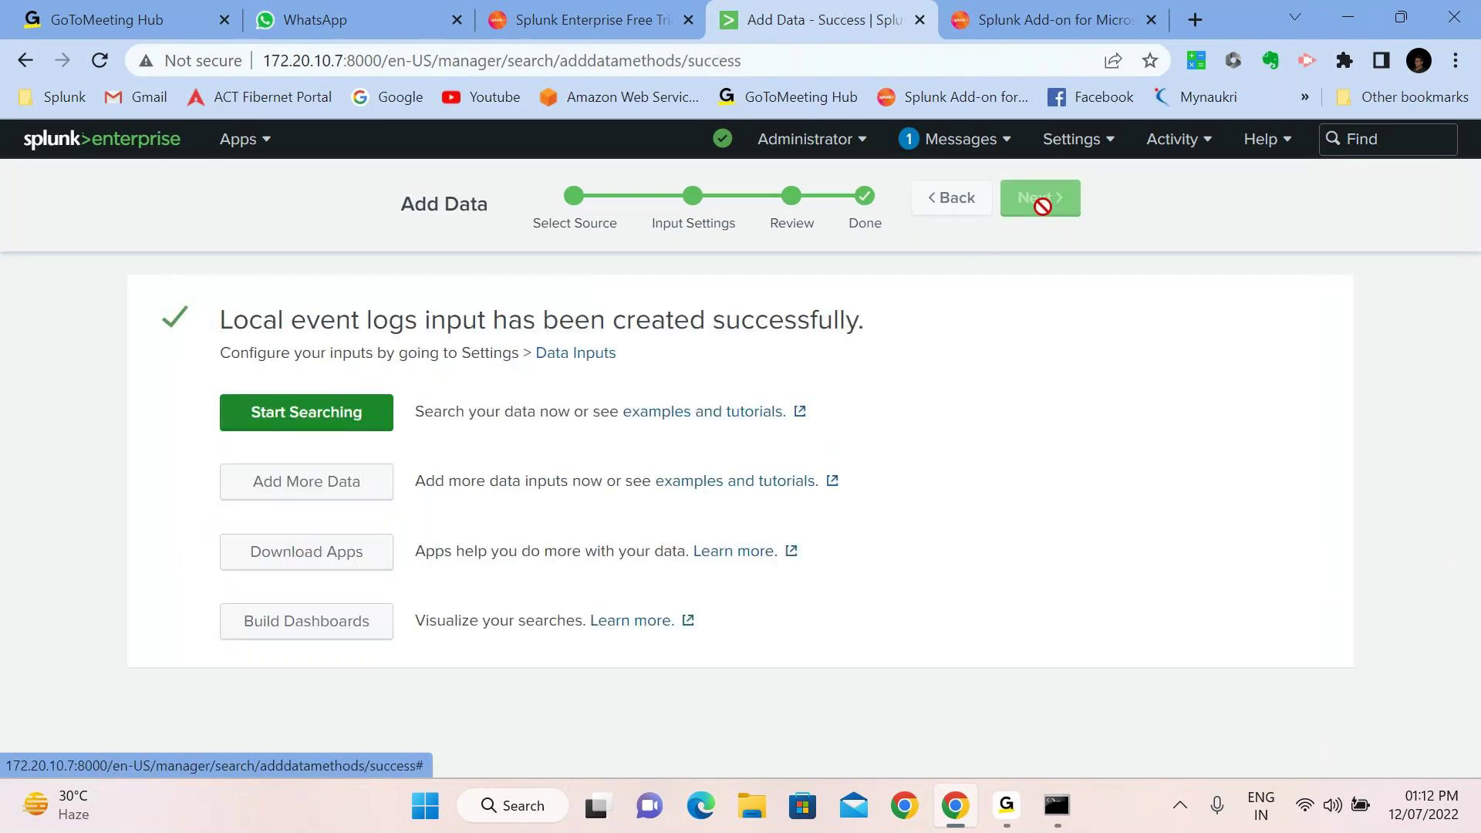
pyautogui.click(320, 423)
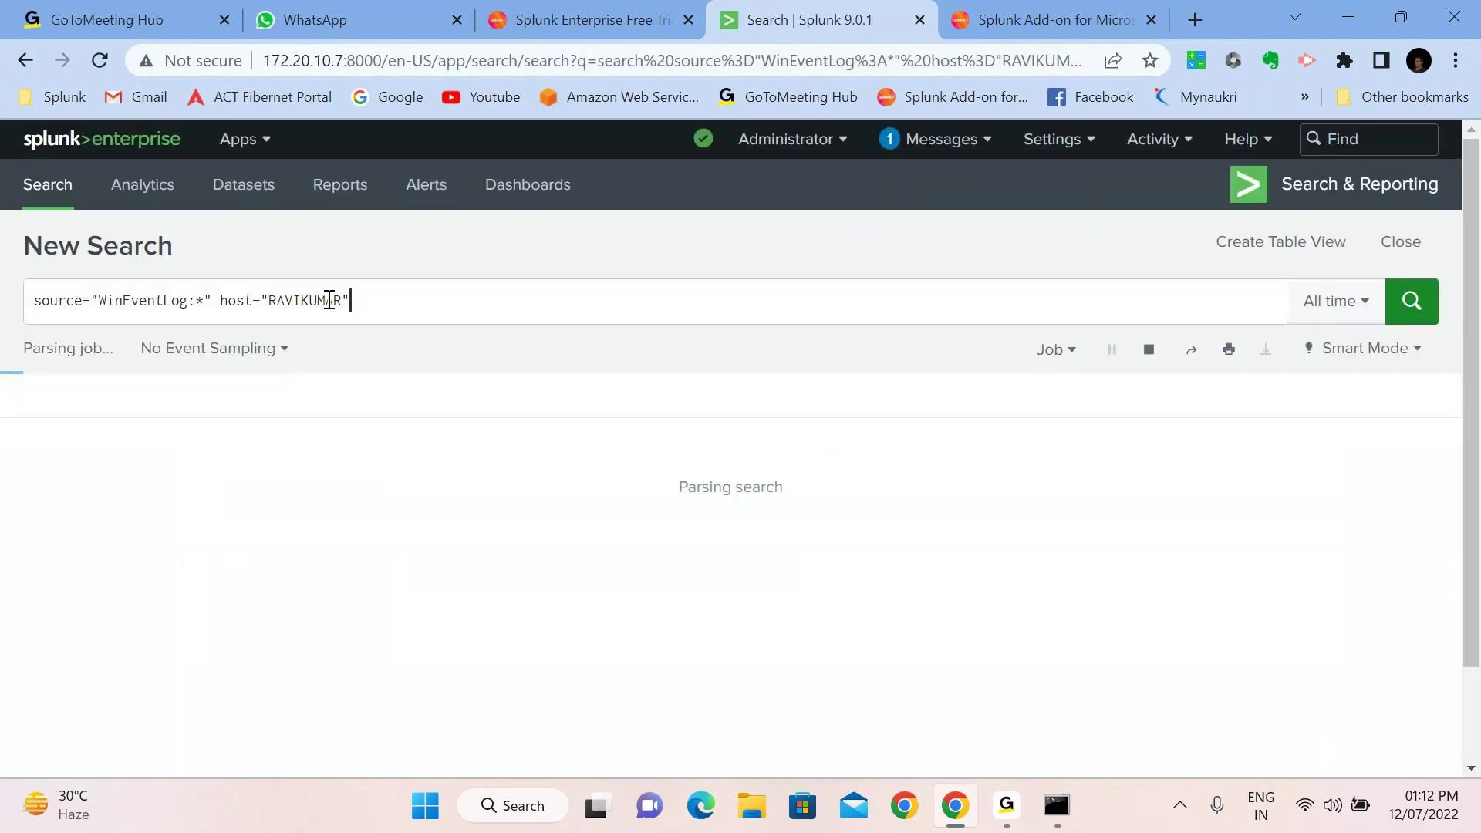
# Search index=main, trying Last 60 minutes then Last 24 hours, which returns 63 events
pyautogui.hotkey('ctrl', 'a')
pyautogui.write('ind')
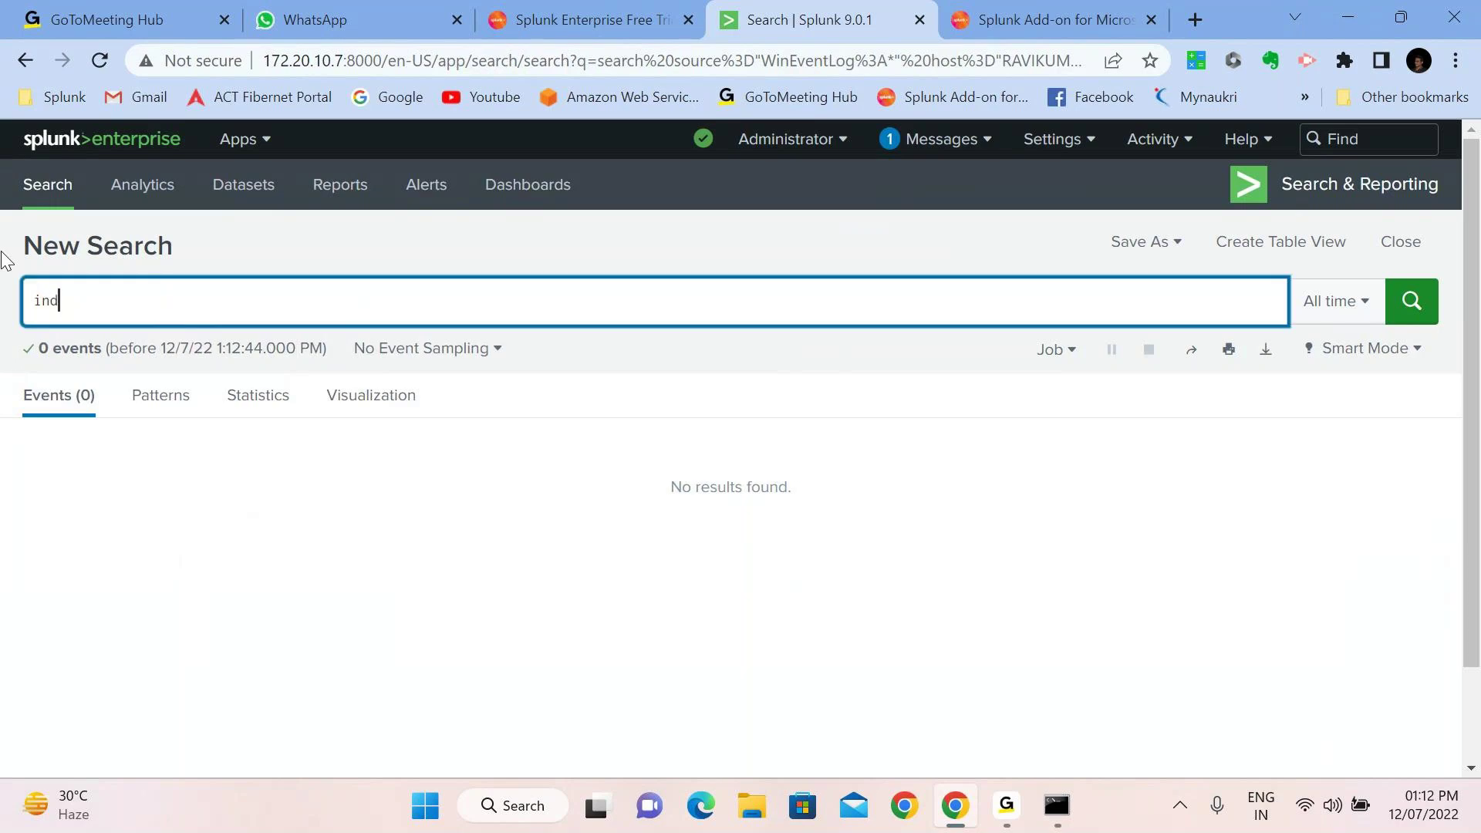
pyautogui.write('ex=main')
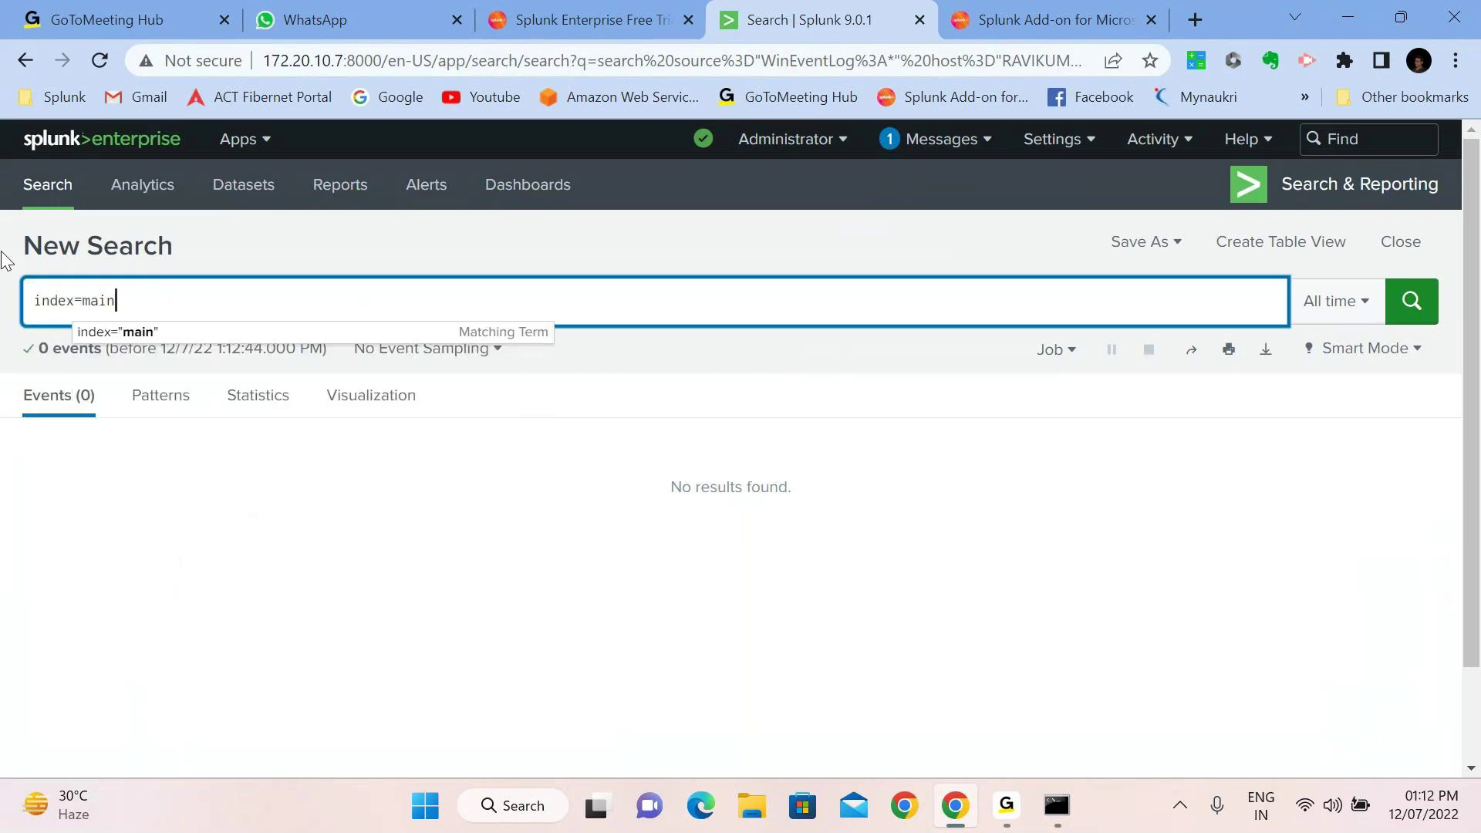
pyautogui.press('Return')
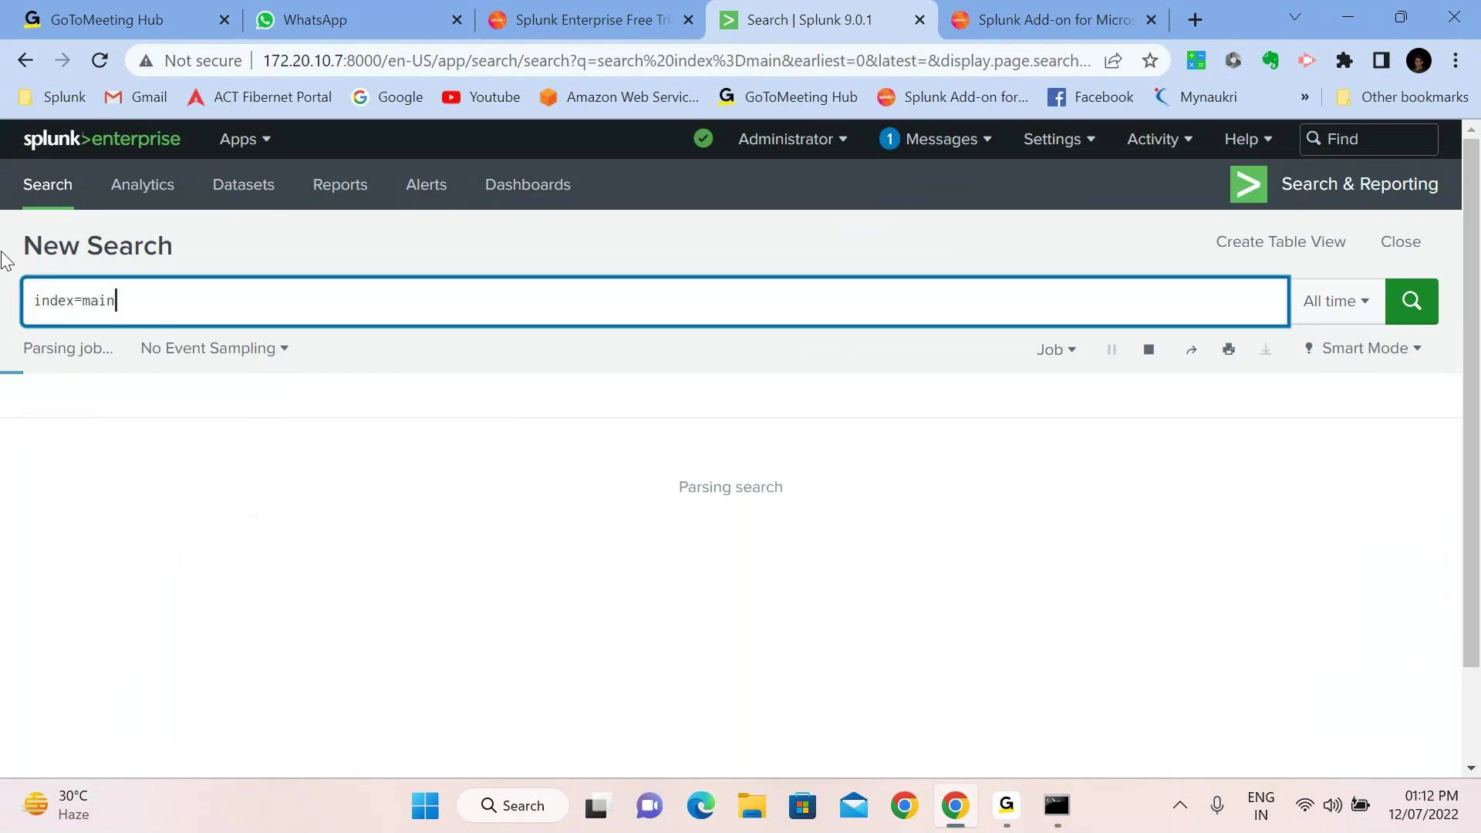
pyautogui.click(1325, 301)
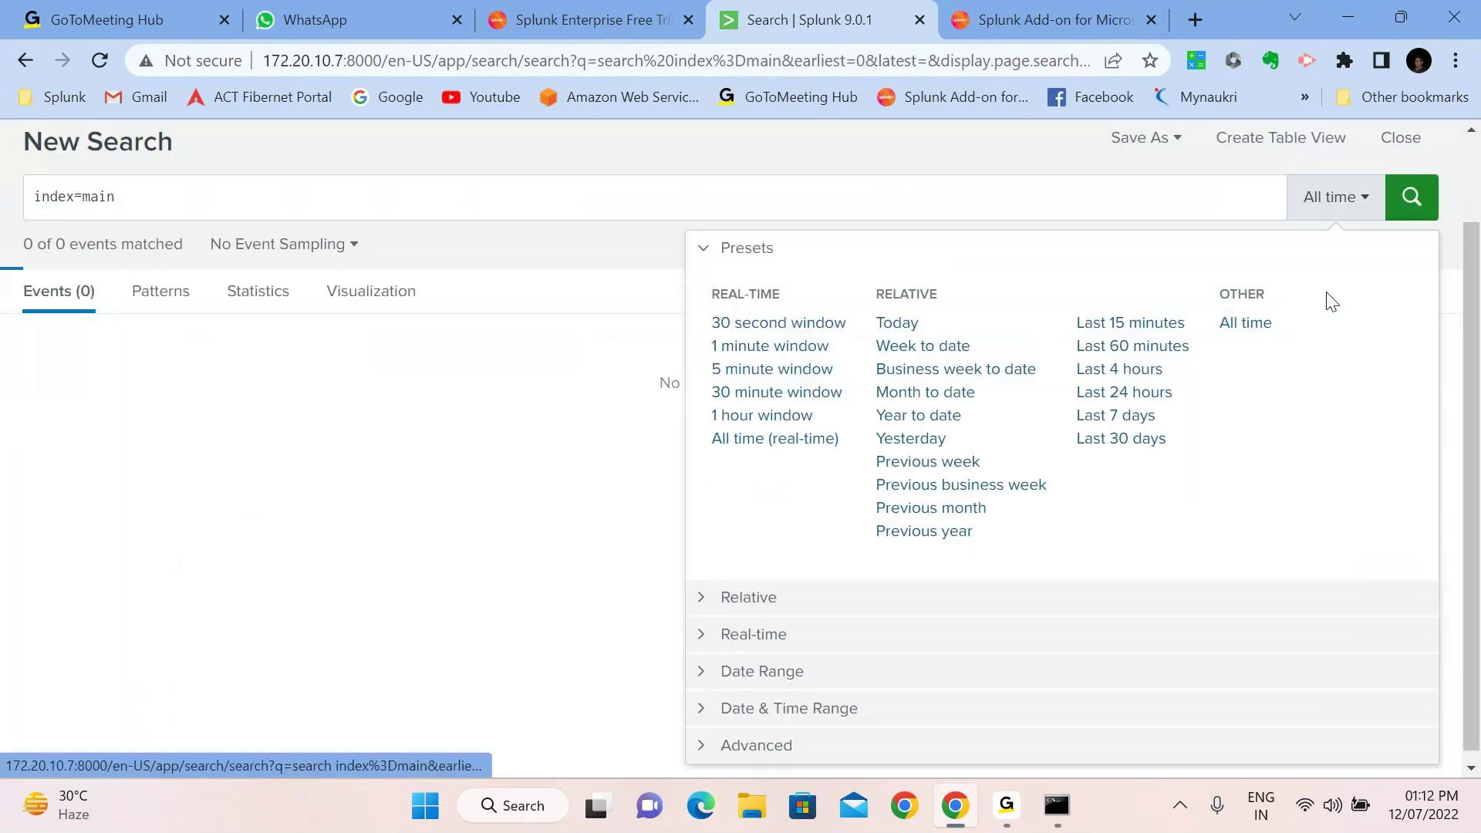
pyautogui.click(1132, 345)
pyautogui.click(1422, 202)
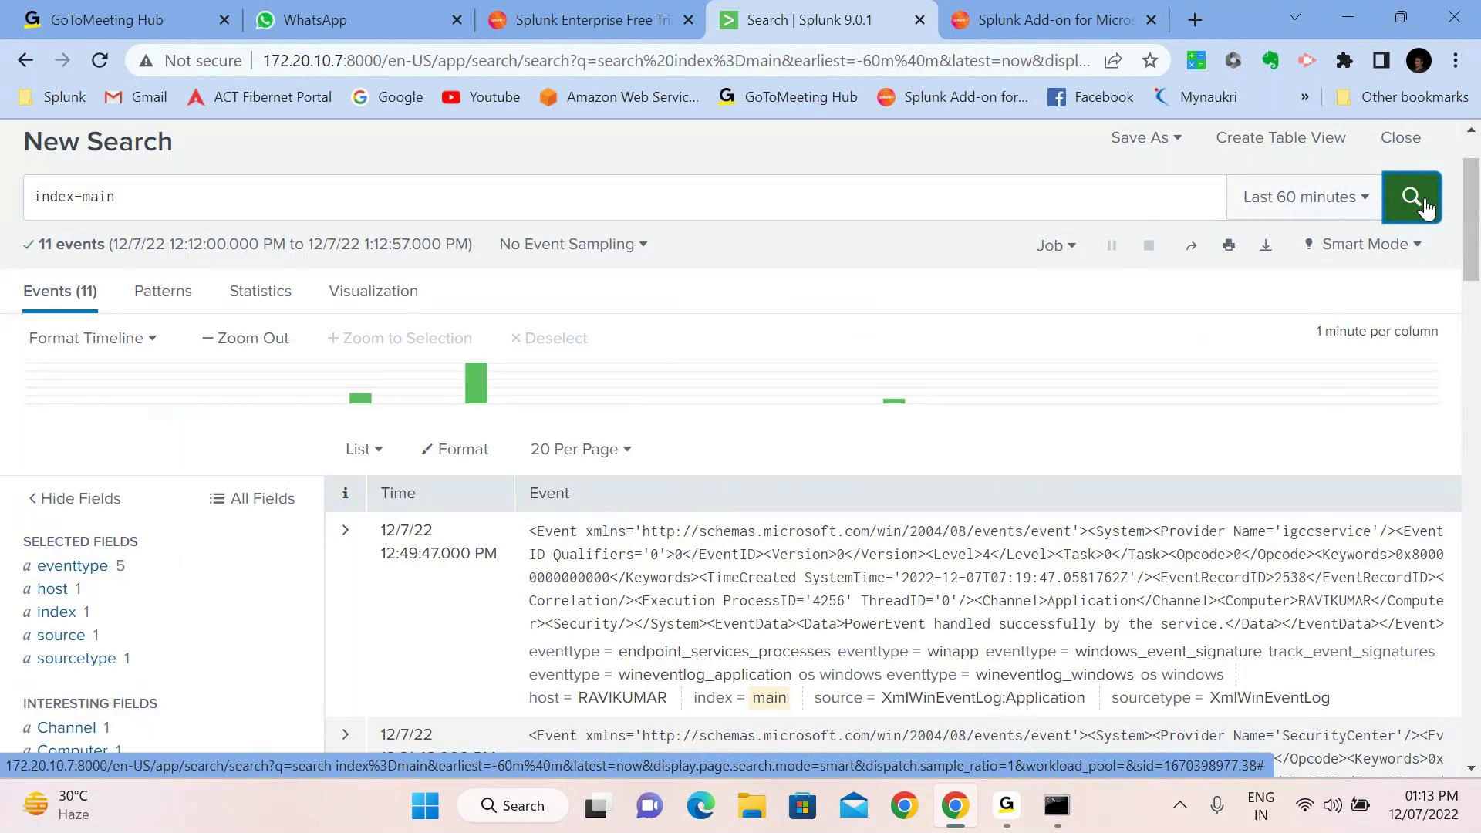
pyautogui.click(1299, 202)
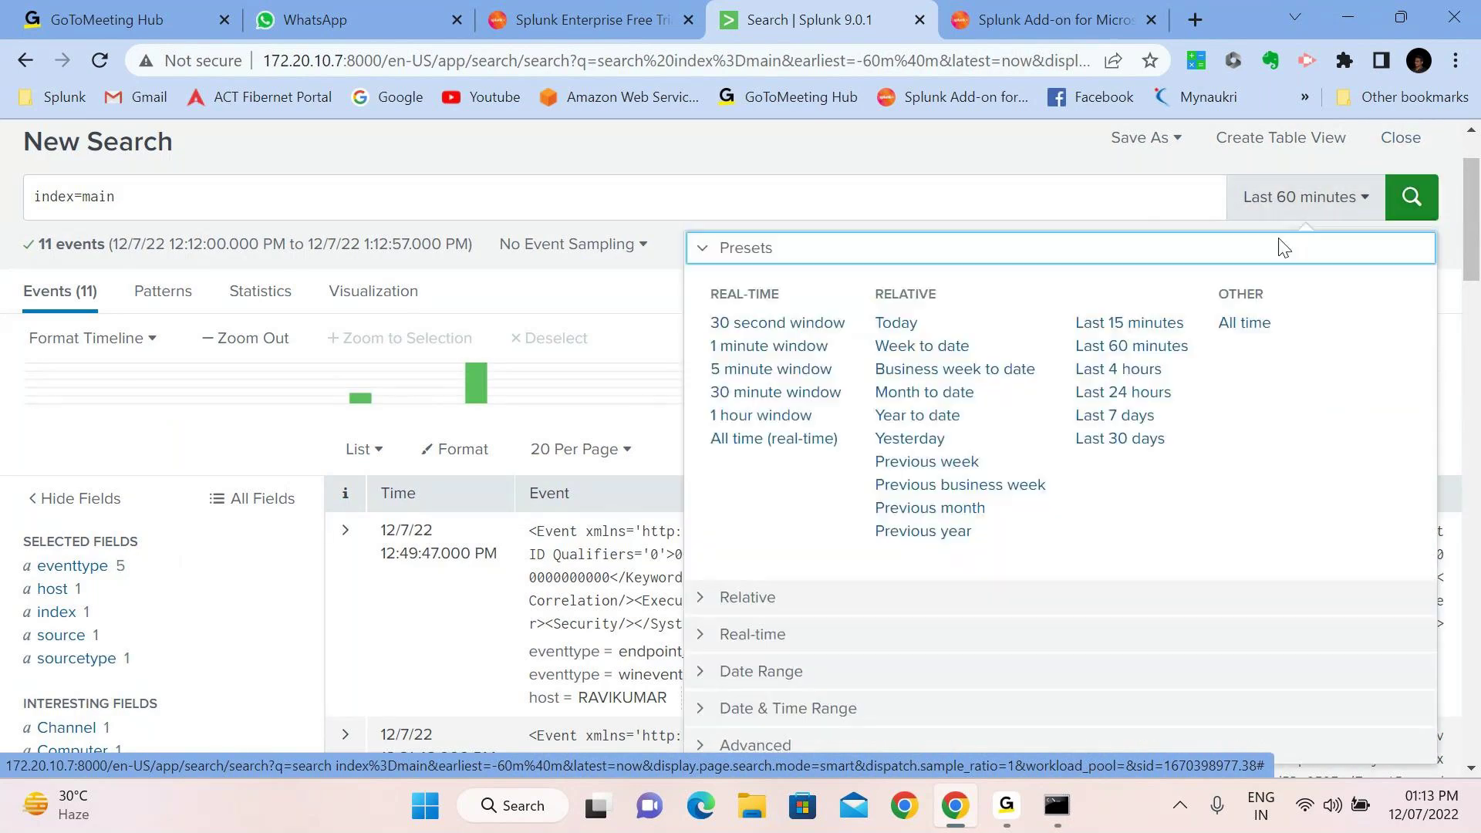
pyautogui.click(1105, 394)
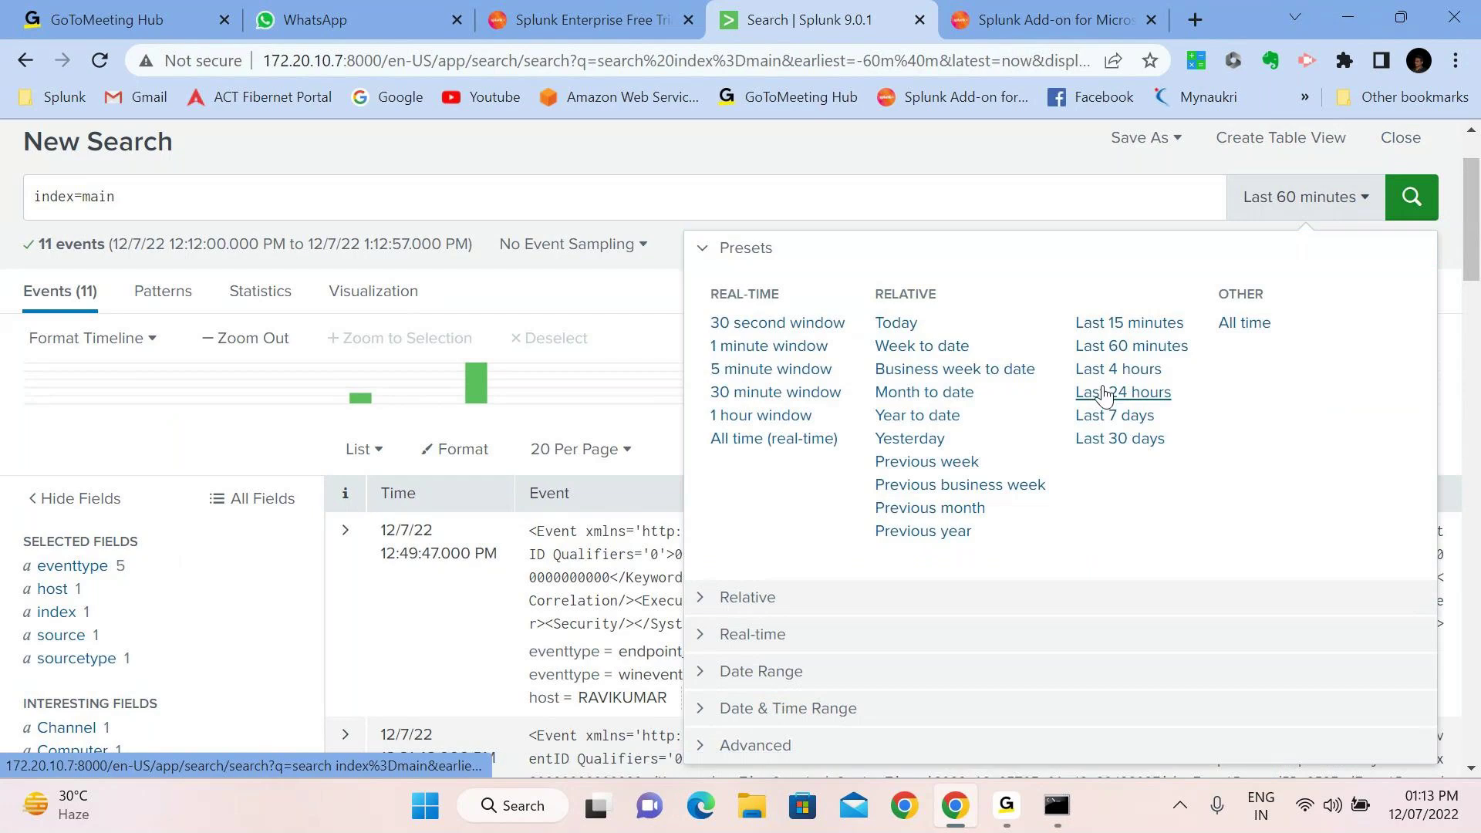
pyautogui.click(1411, 222)
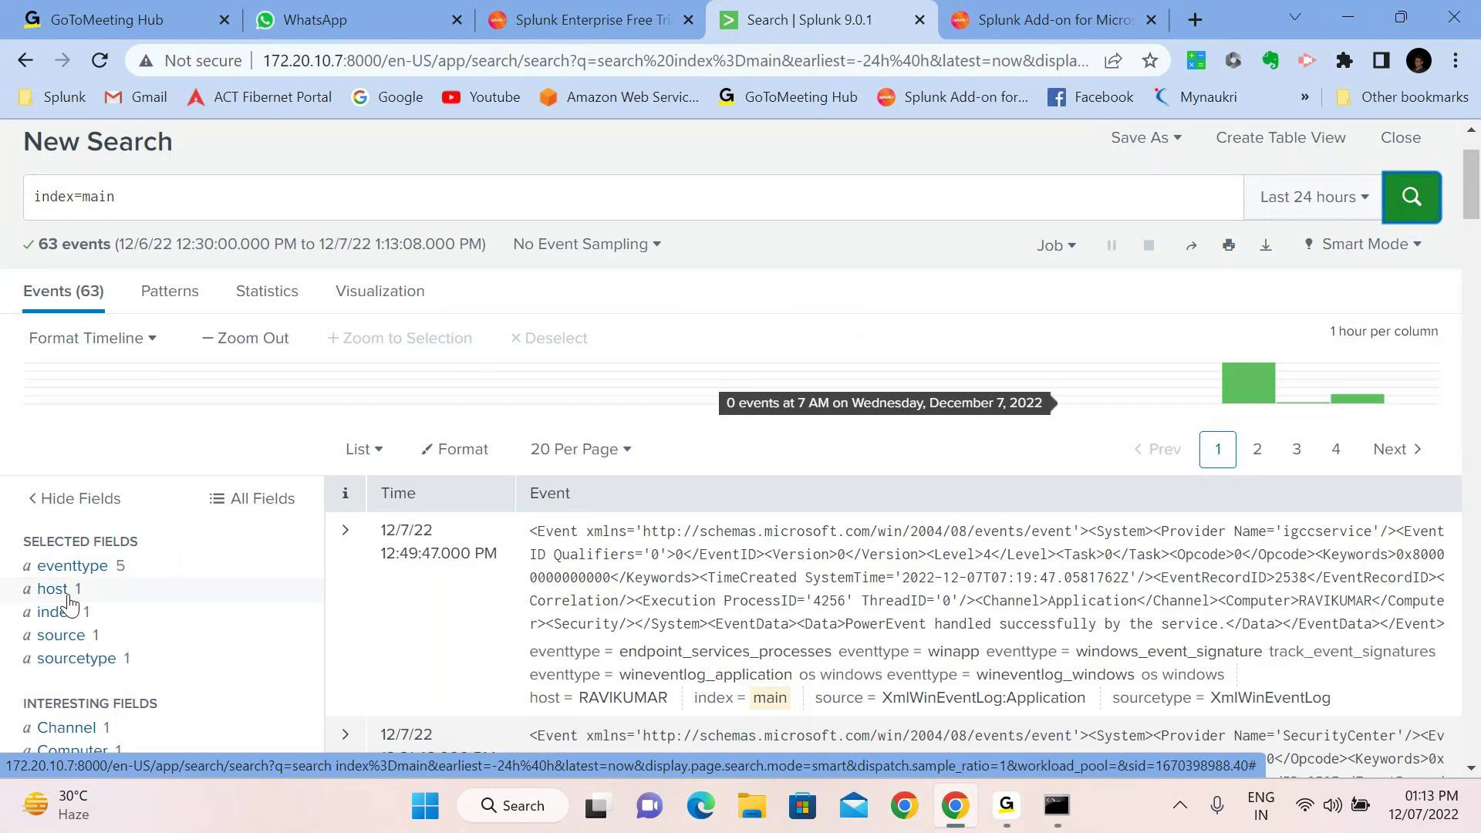
# Unselect eventtype and review the host, index, source and sourcetype field summaries
pyautogui.click(151, 575)
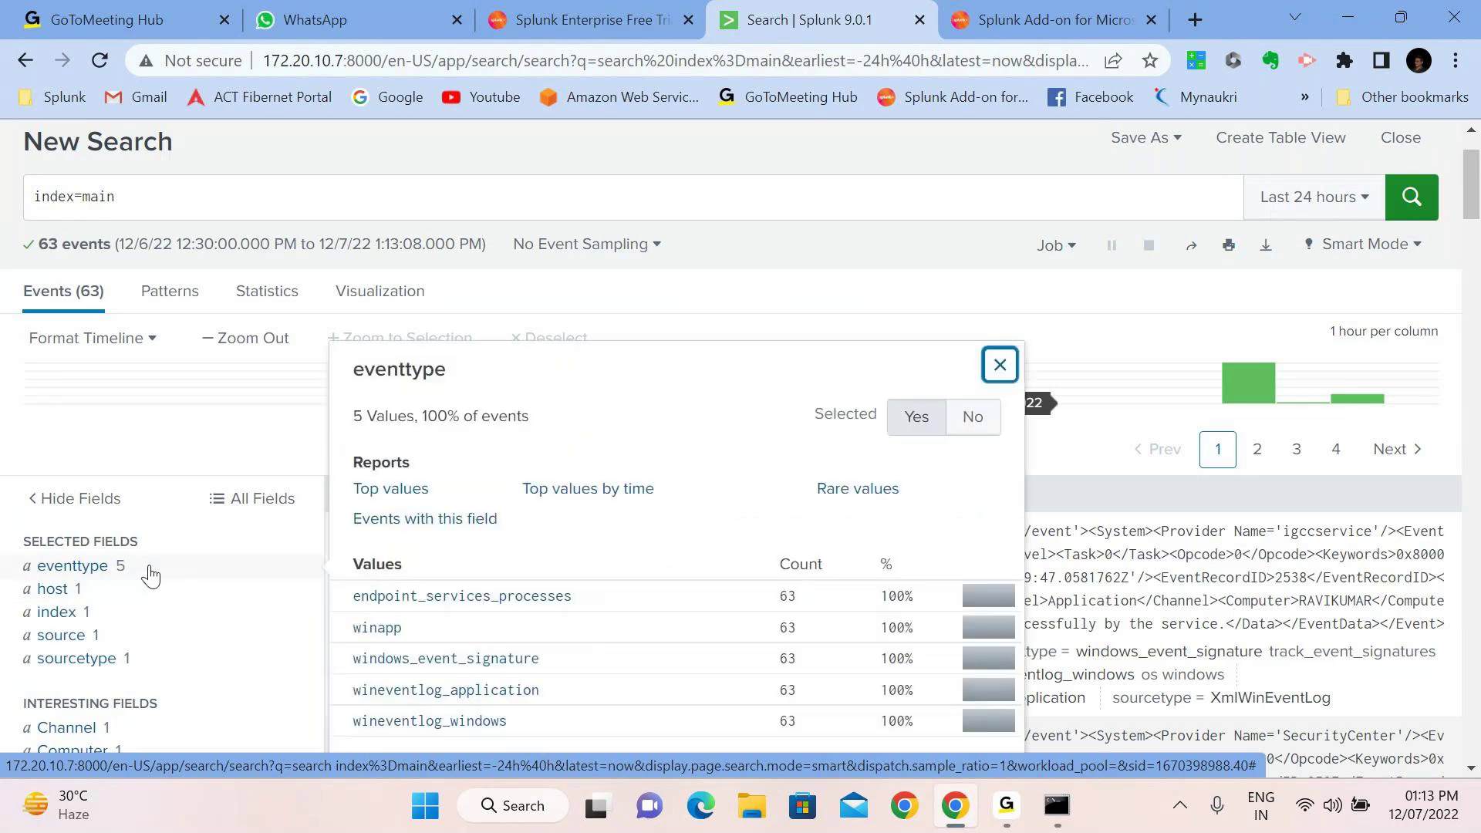
pyautogui.click(970, 417)
pyautogui.click(145, 568)
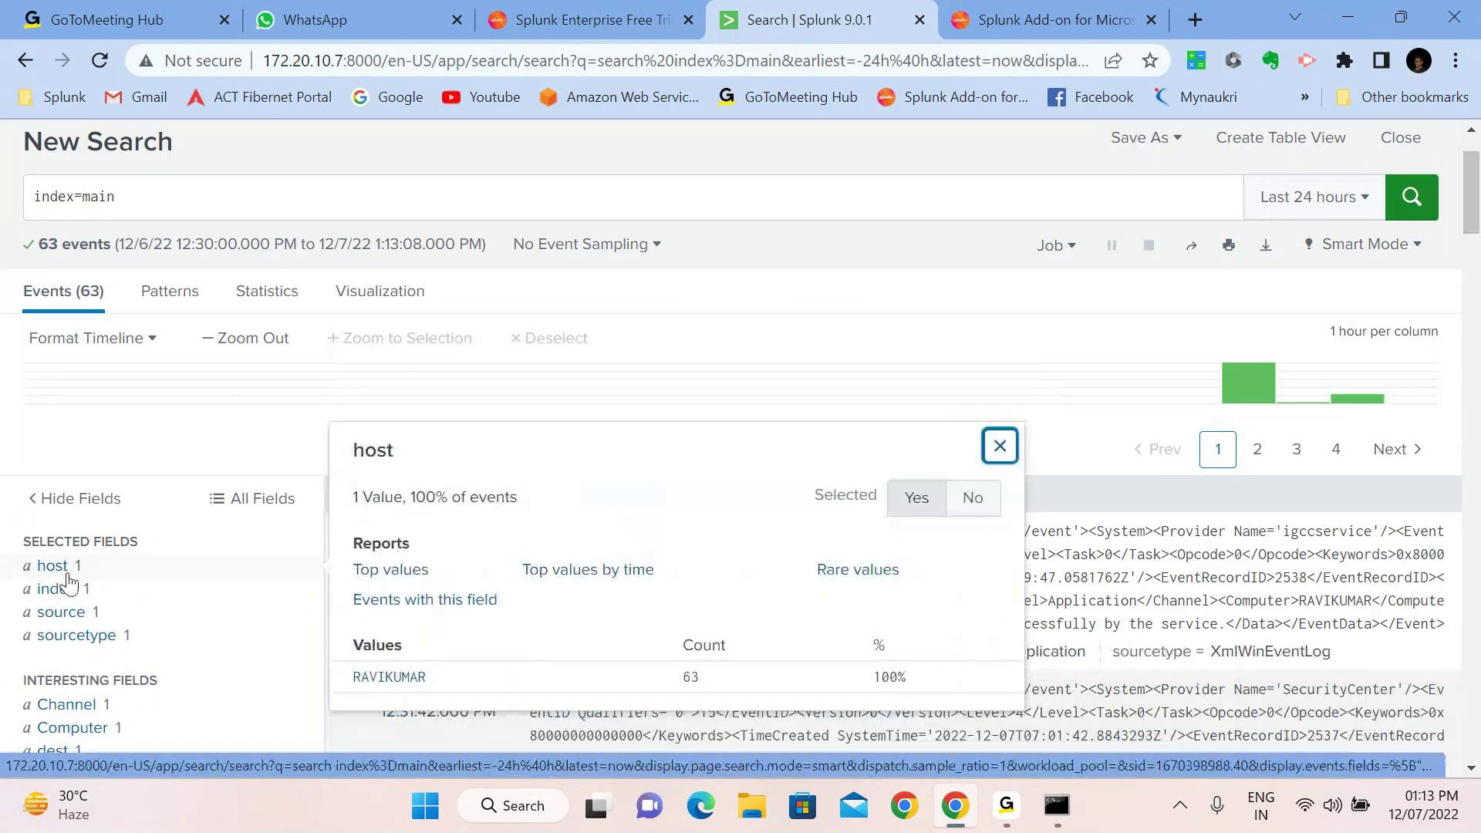
pyautogui.click(68, 586)
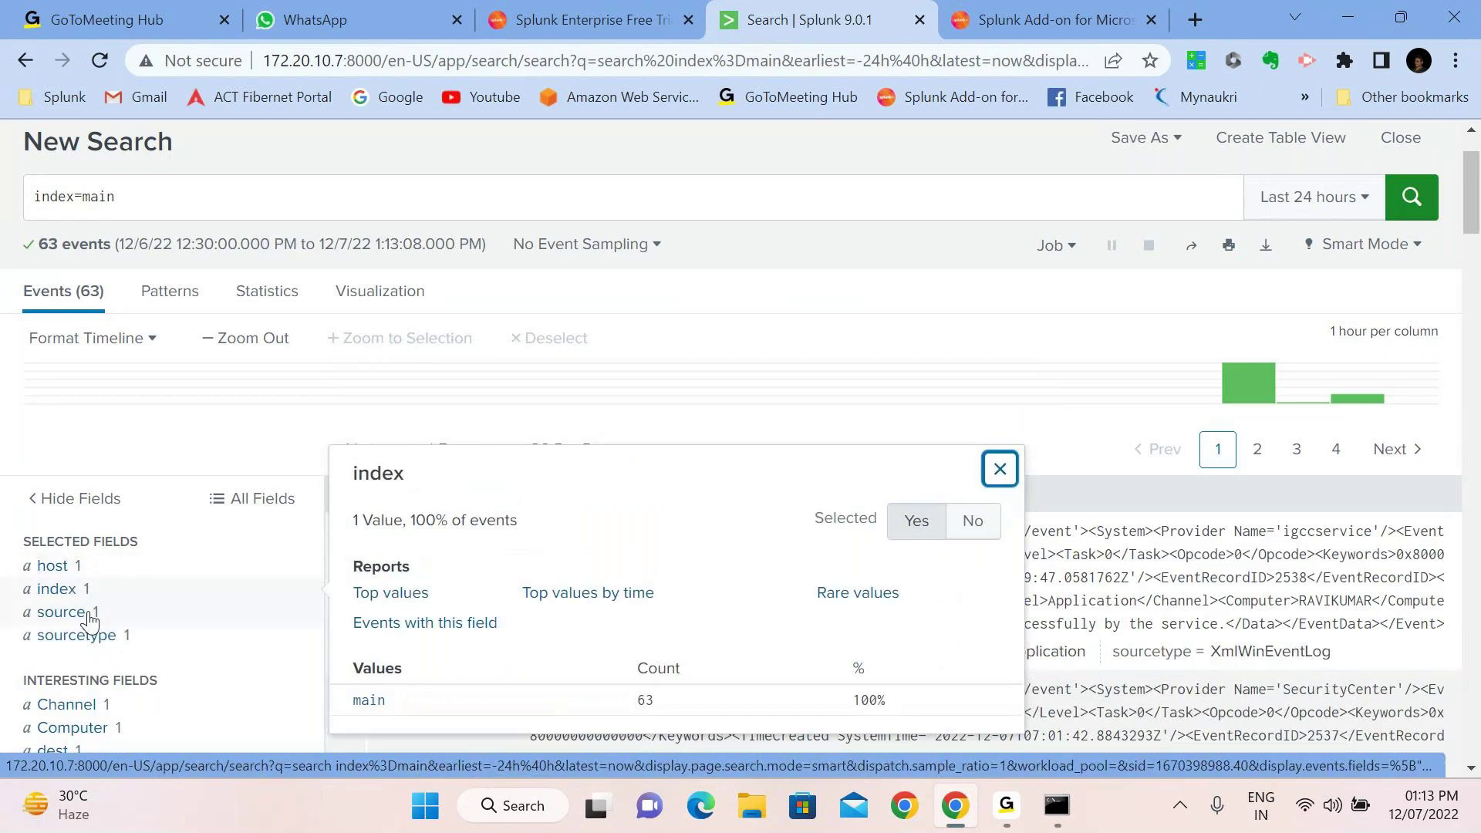
pyautogui.click(91, 619)
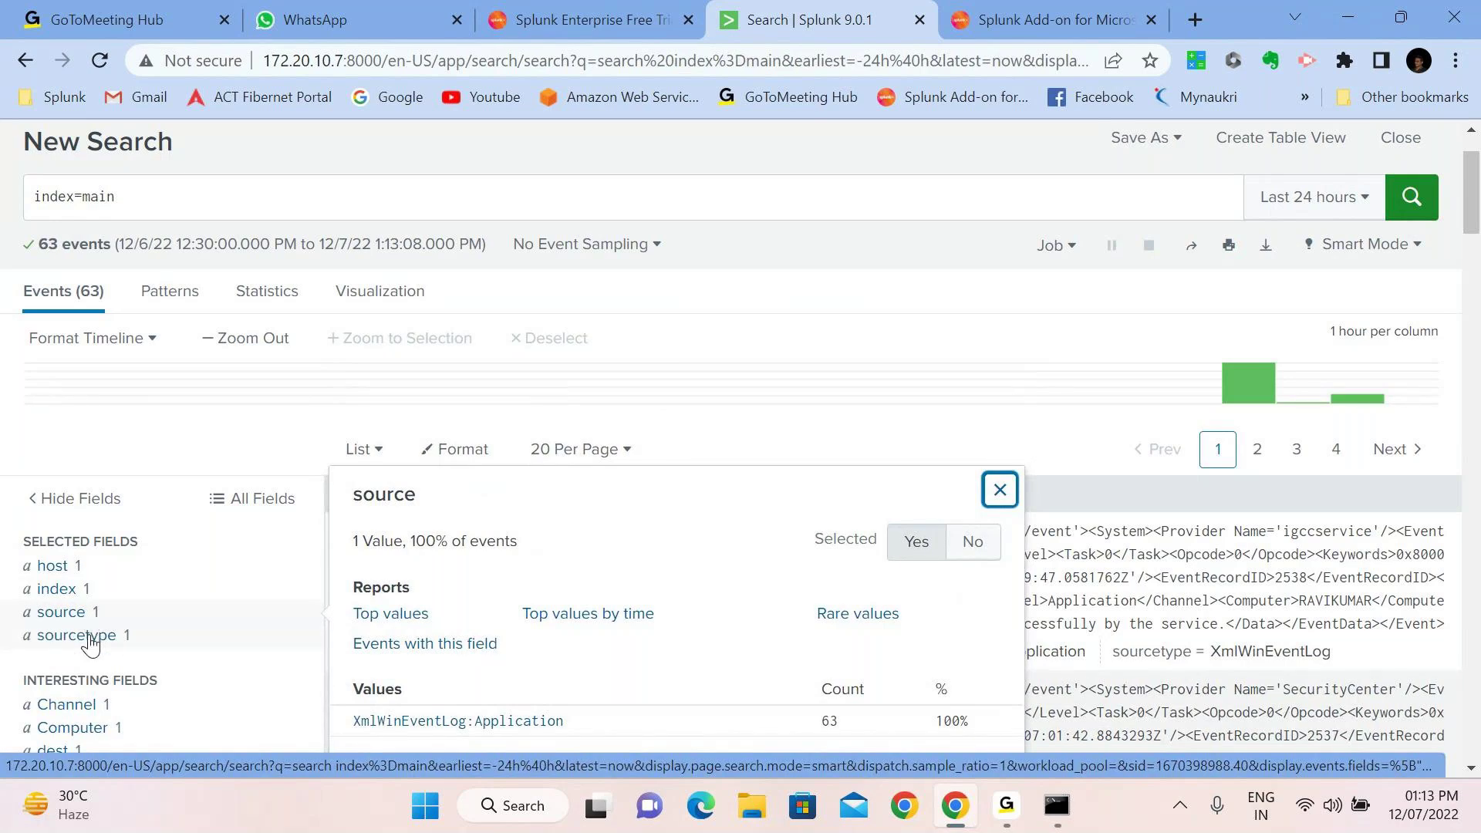
pyautogui.click(92, 645)
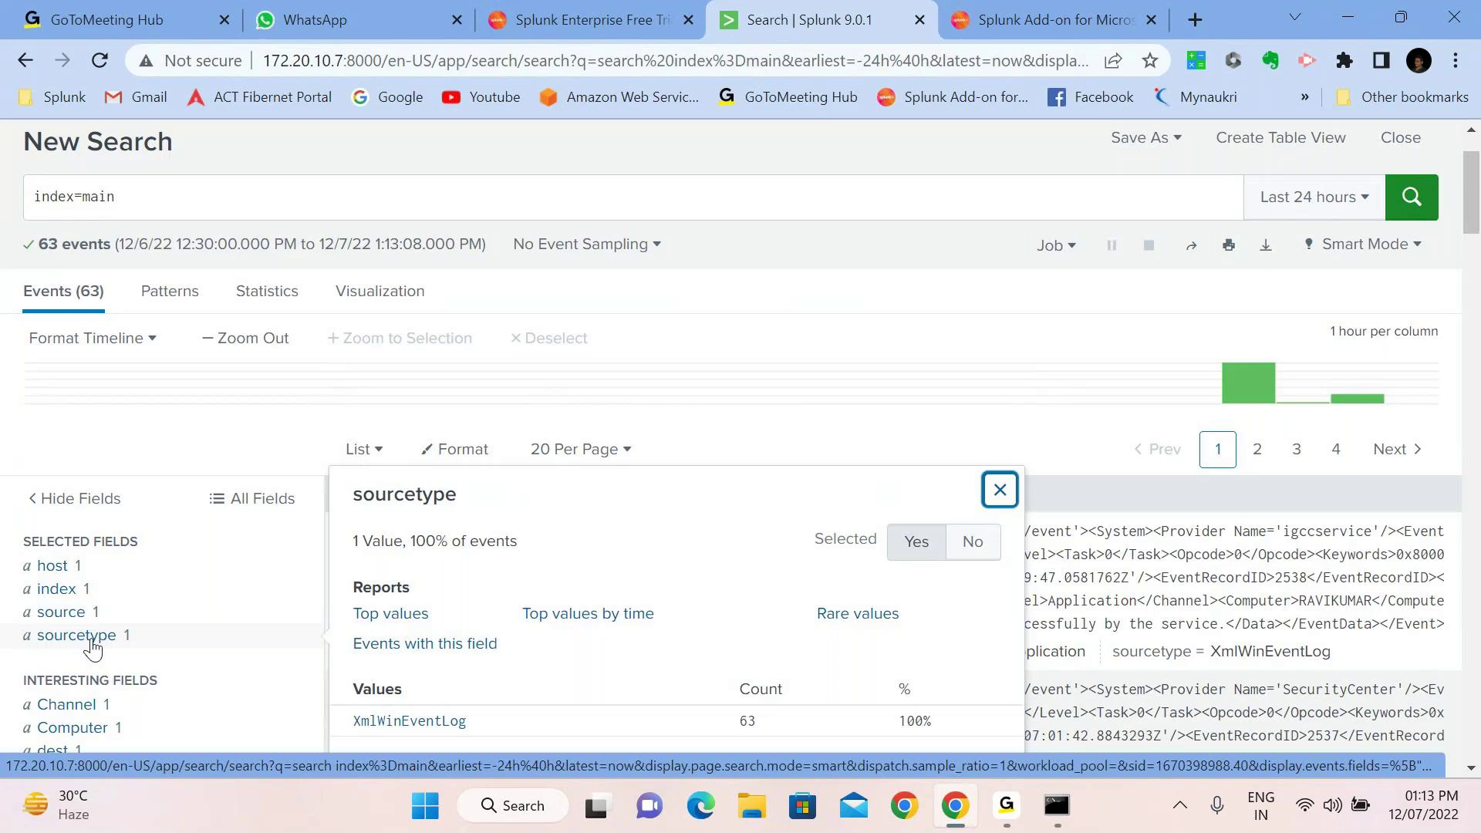
pyautogui.click(807, 294)
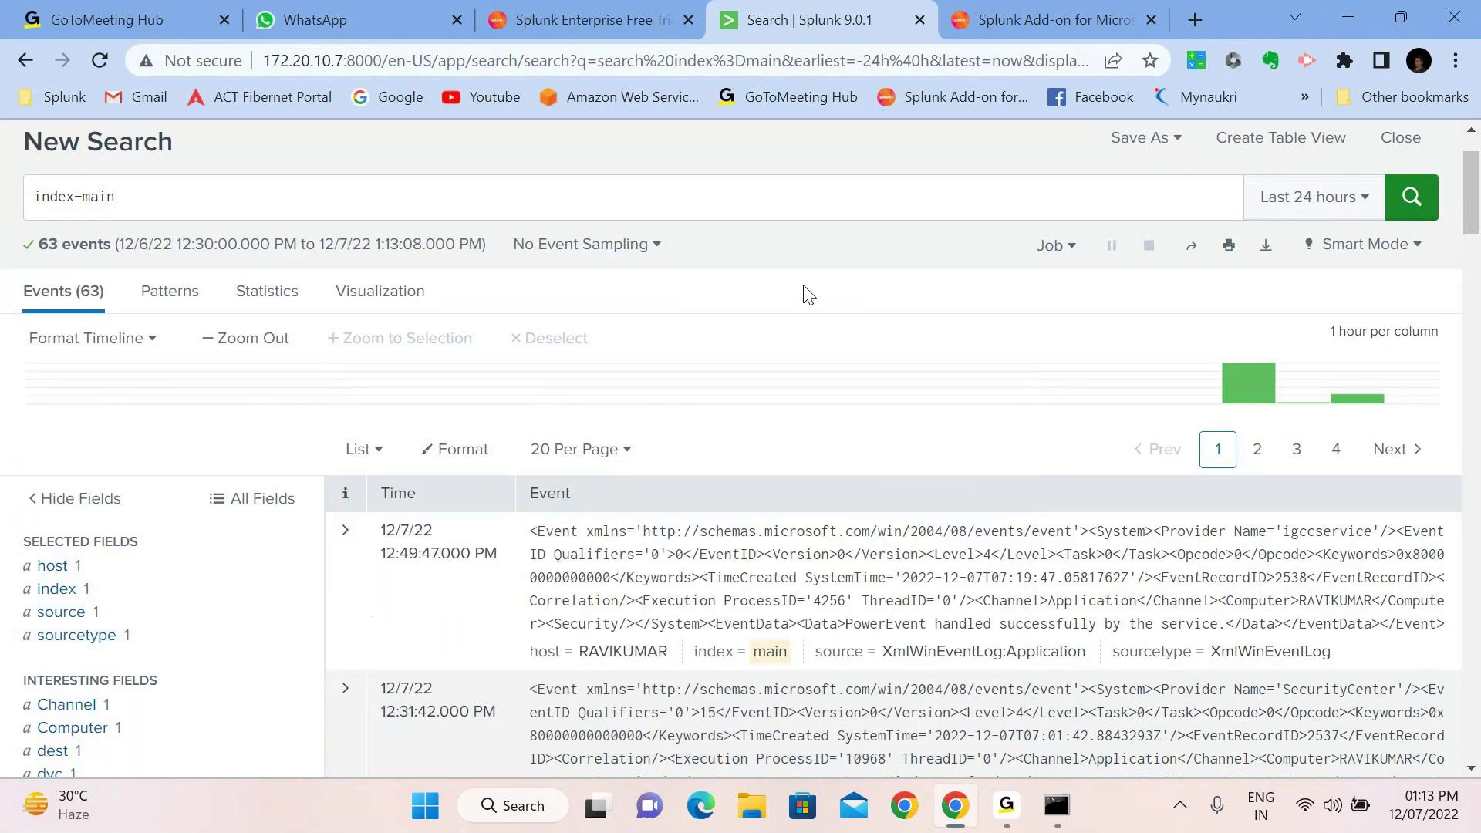
# Review the Error_Code, event_id, eventtype, EventSourceName, EventRecordID, id and Name field summaries
pyautogui.scroll(-1, 741, 607)
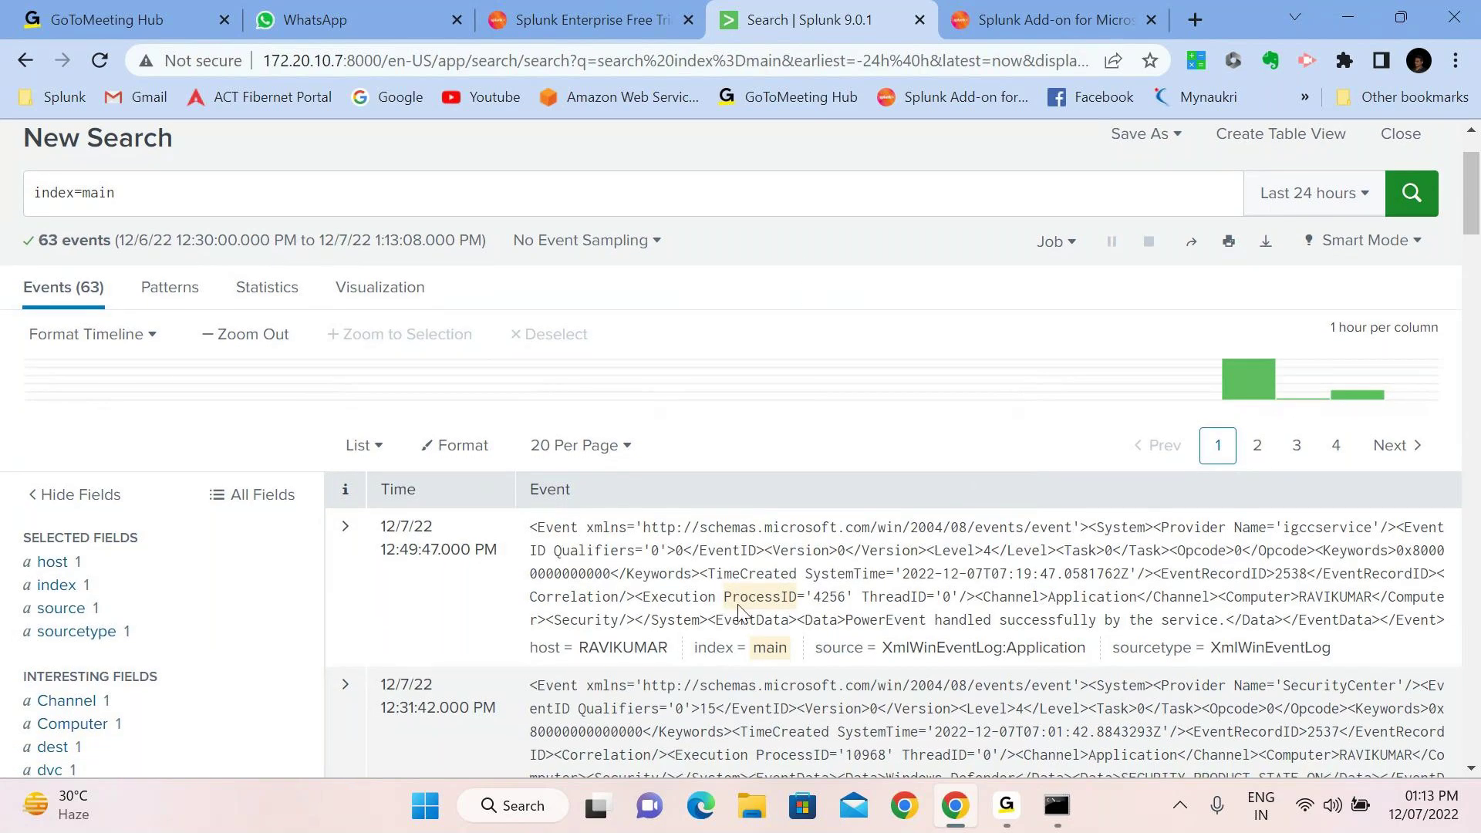
pyautogui.scroll(-3, 738, 611)
pyautogui.scroll(-1, 741, 613)
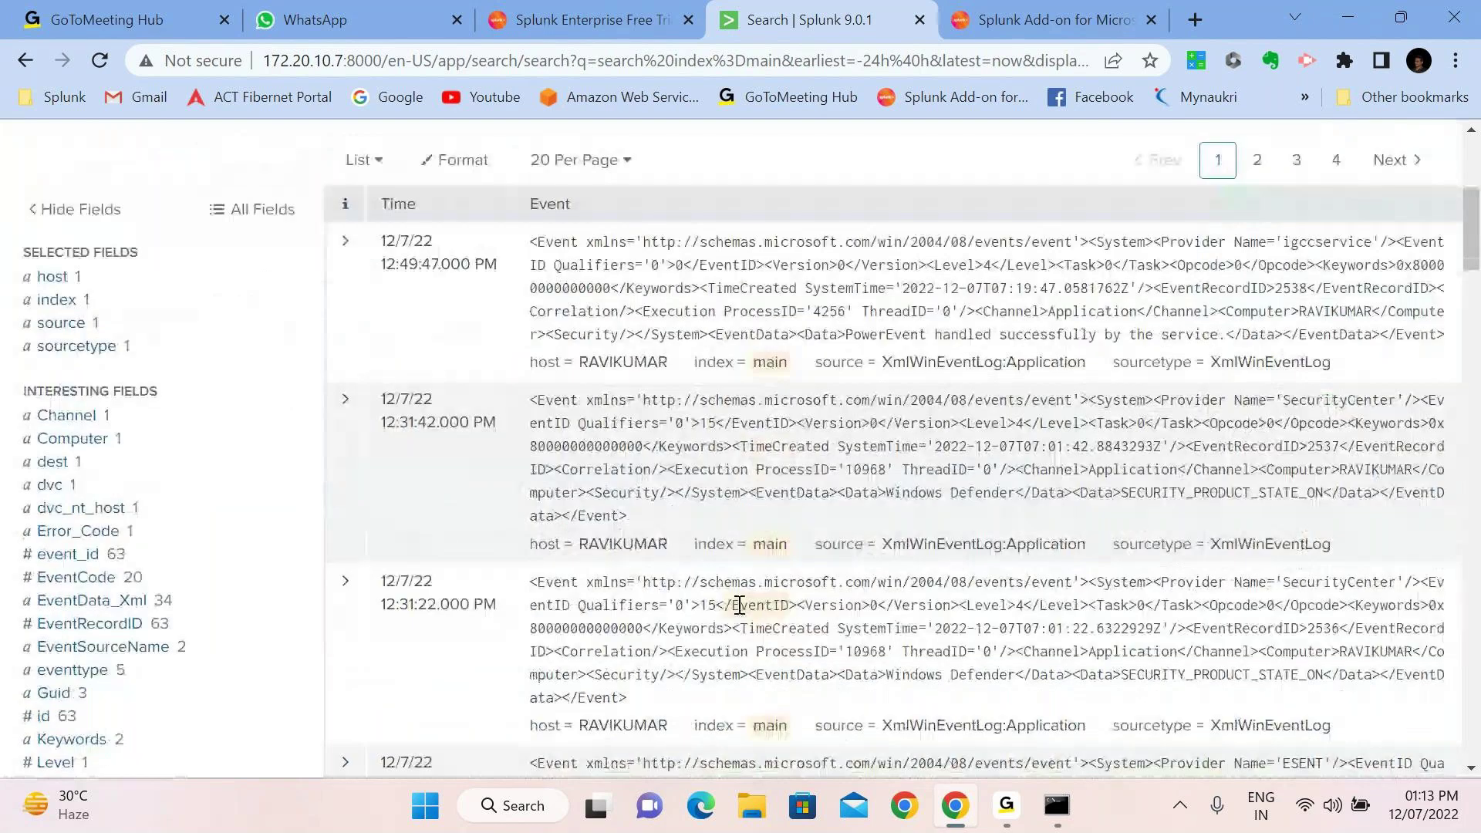
pyautogui.click(76, 542)
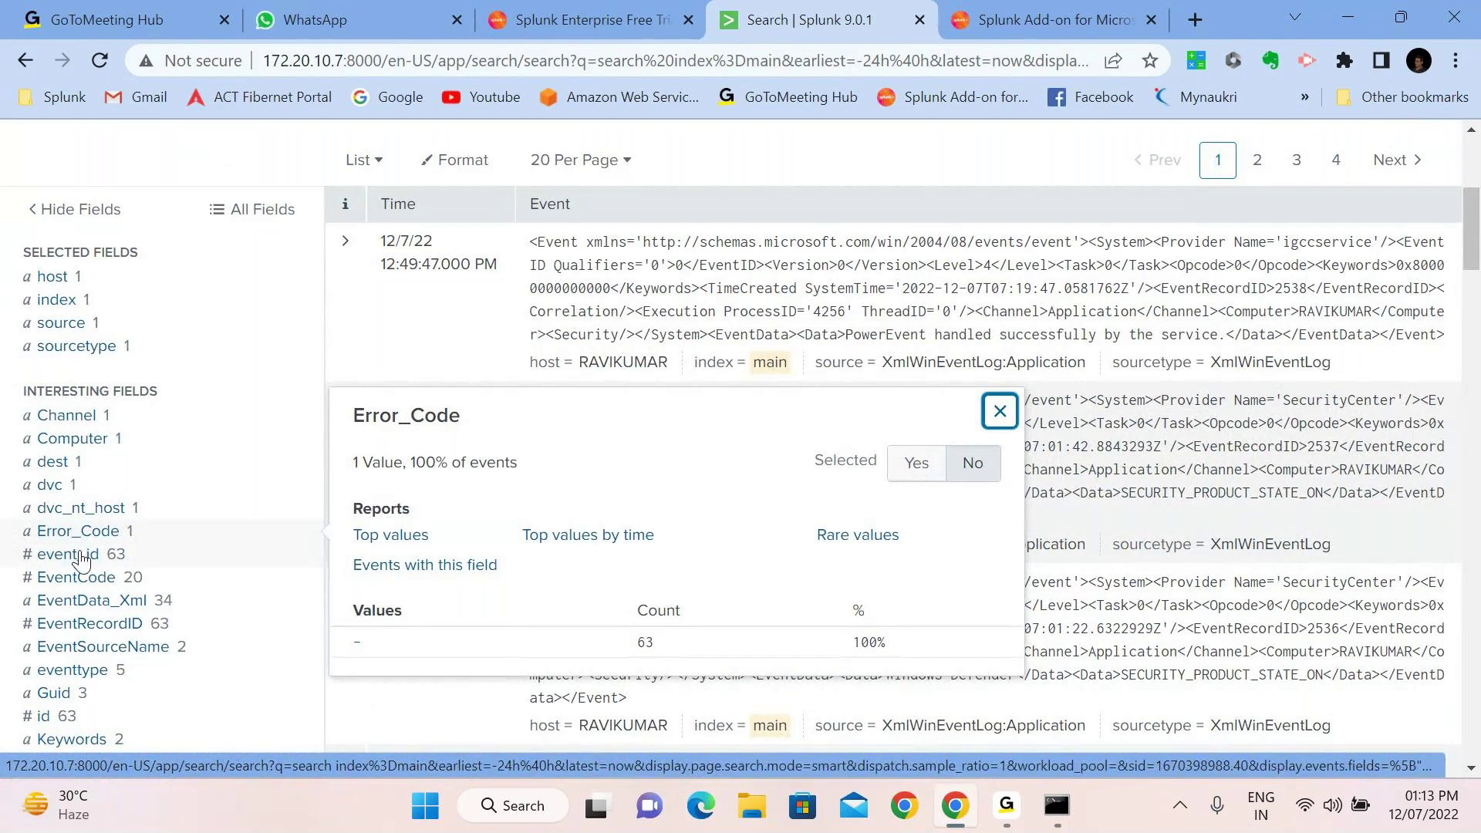
pyautogui.click(68, 554)
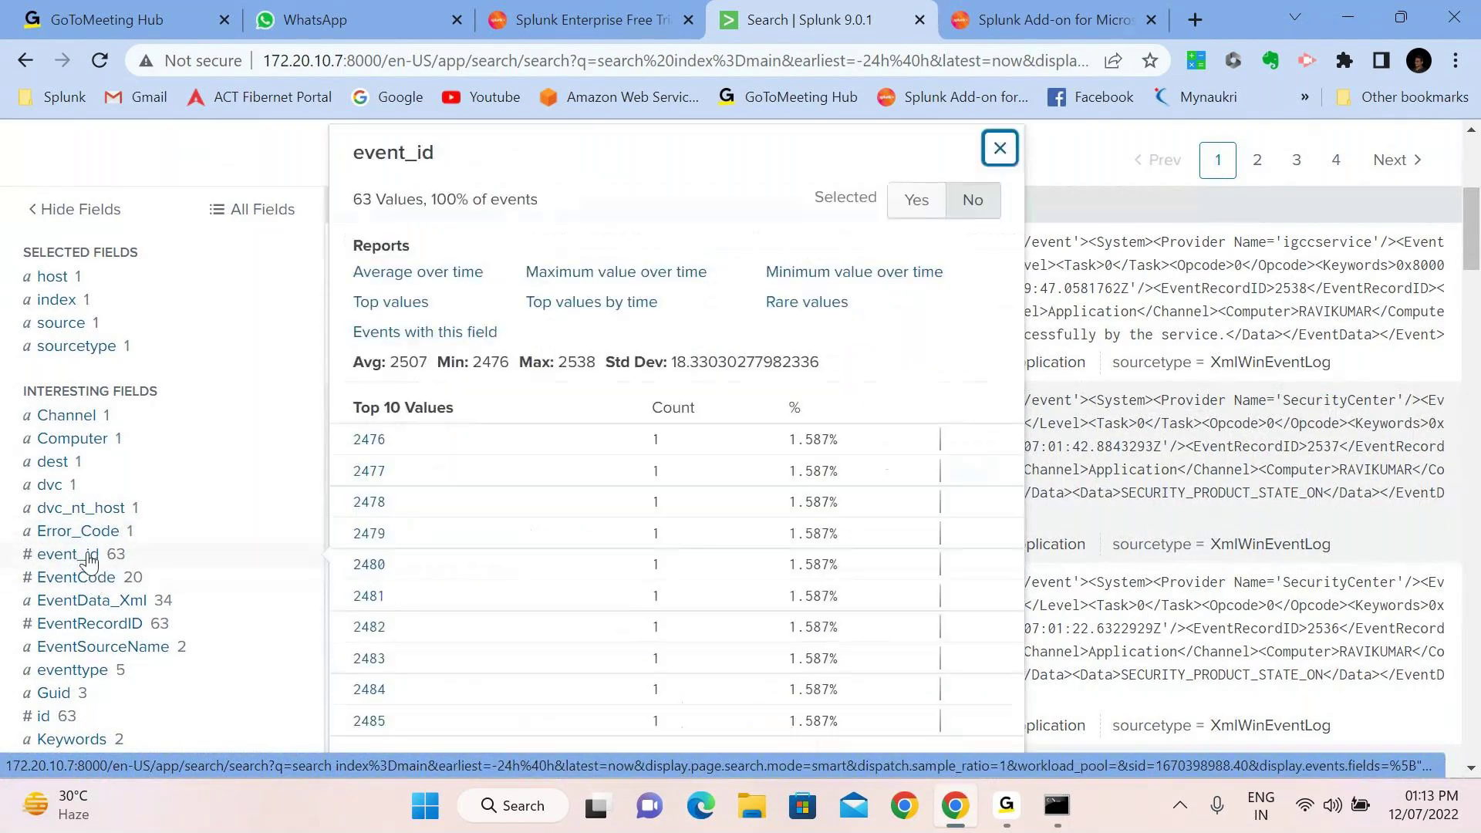
pyautogui.click(72, 670)
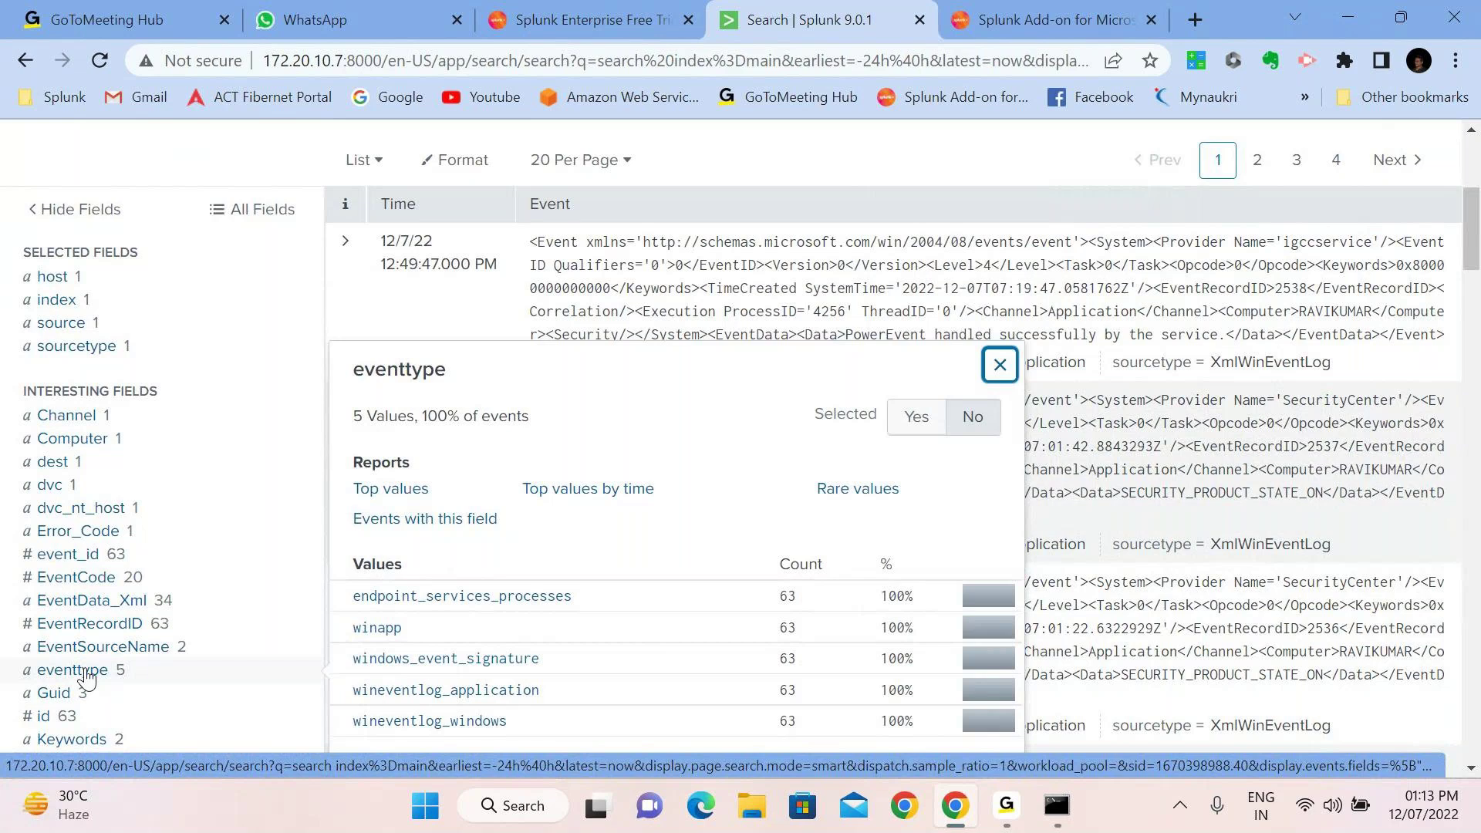
pyautogui.click(83, 647)
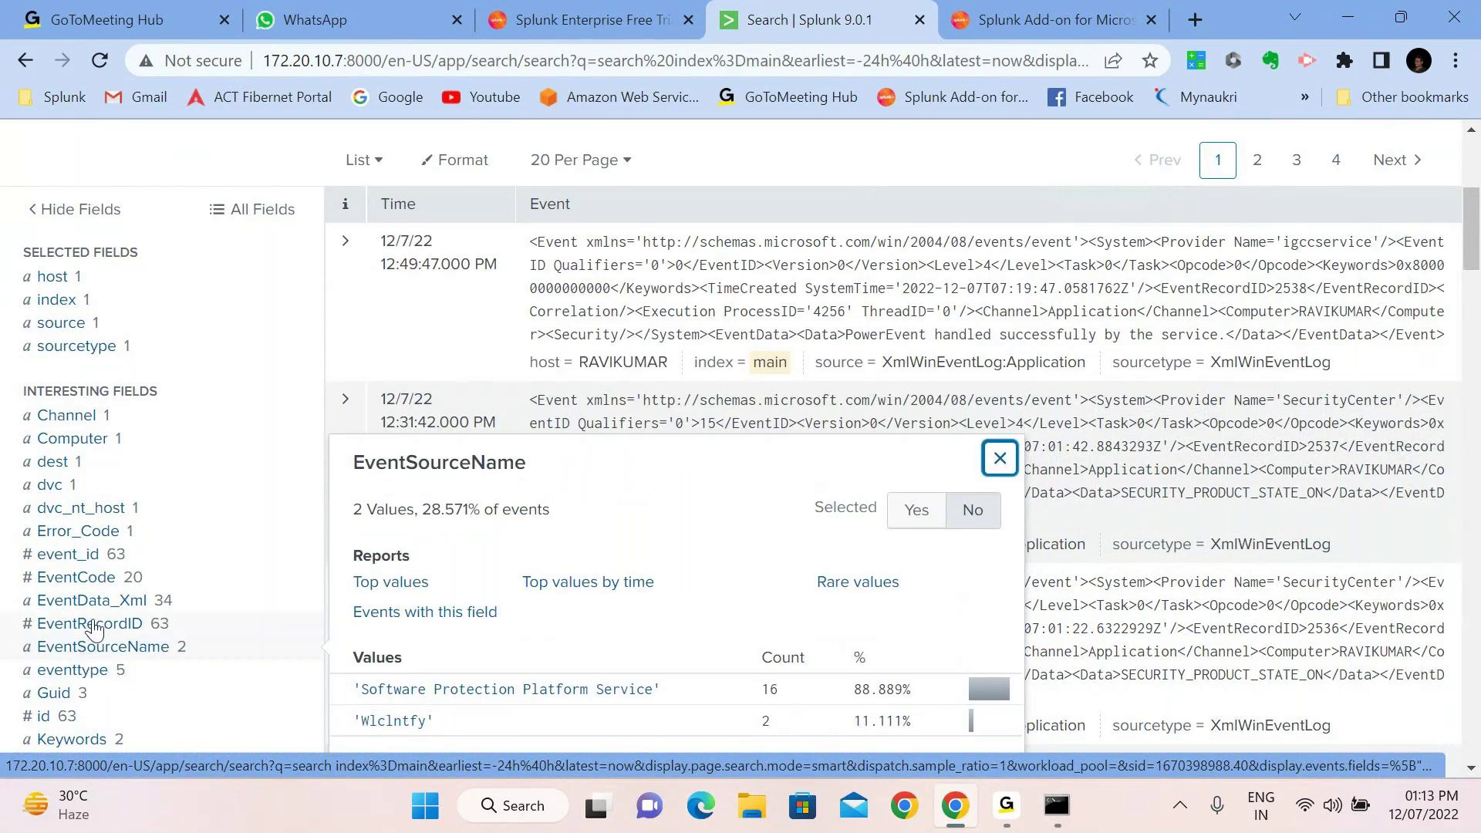
pyautogui.click(92, 624)
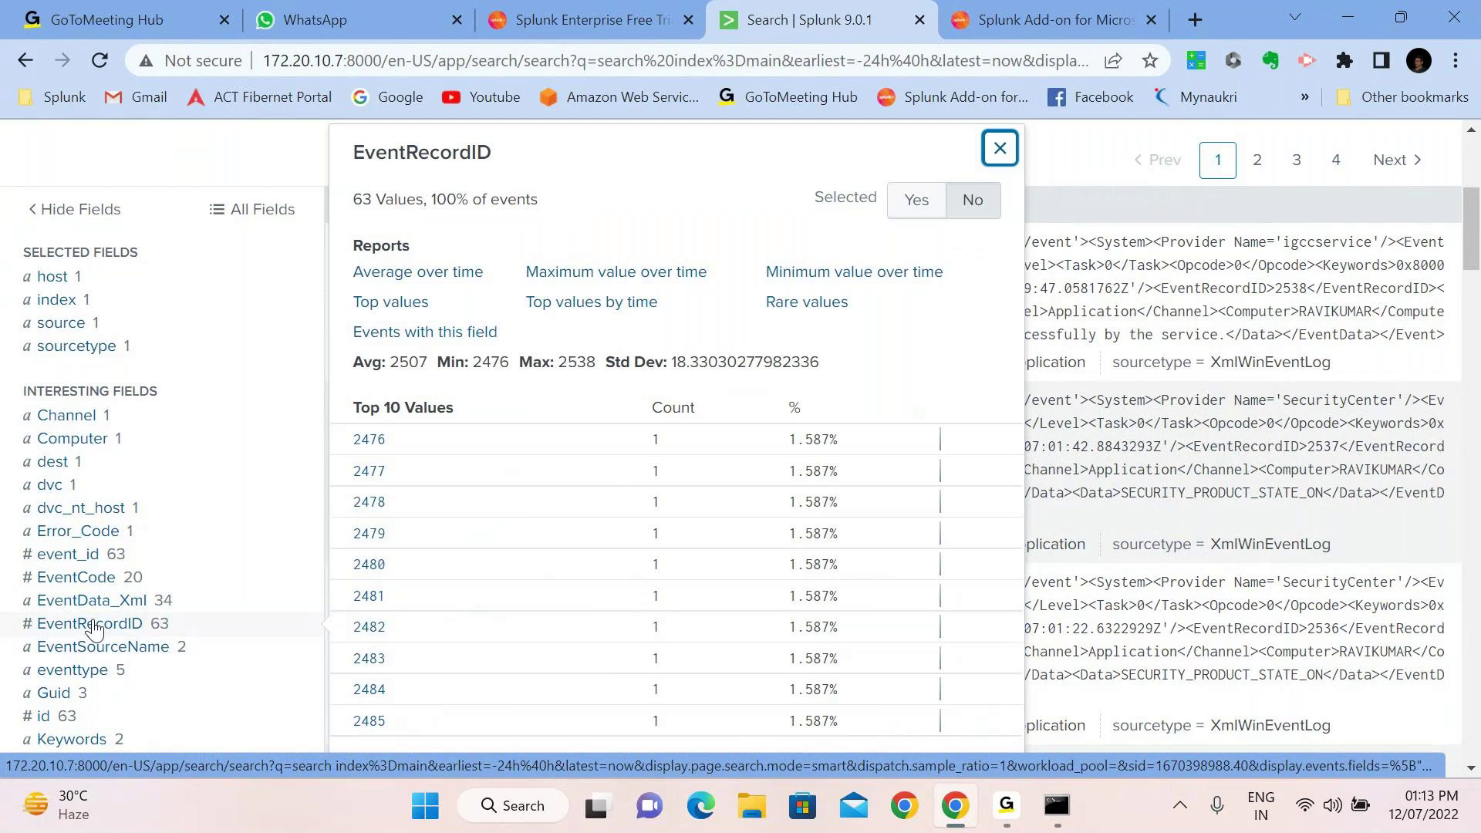
pyautogui.scroll(-1, 94, 628)
pyautogui.click(94, 623)
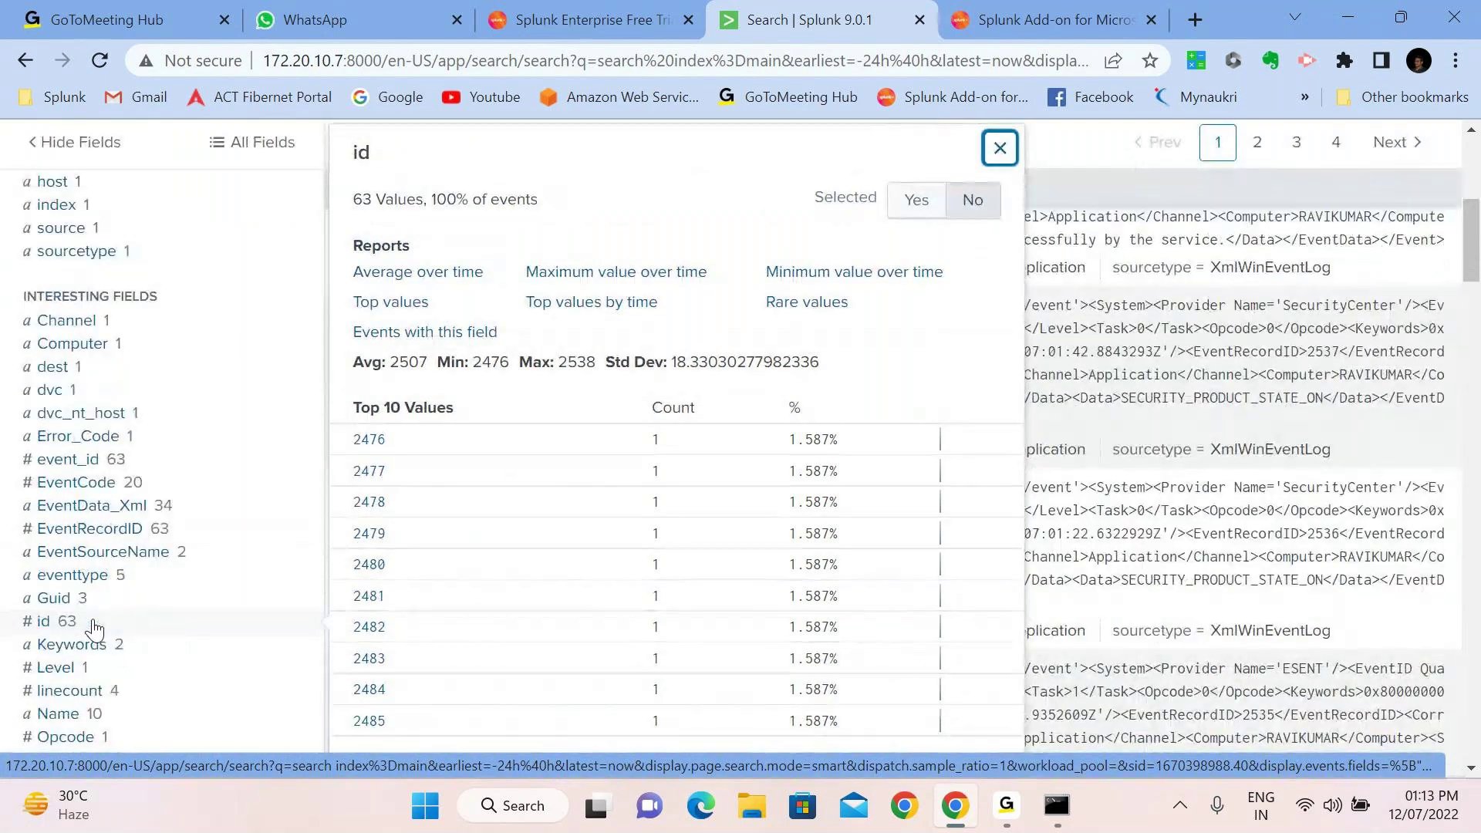
pyautogui.scroll(-1, 94, 629)
pyautogui.click(99, 657)
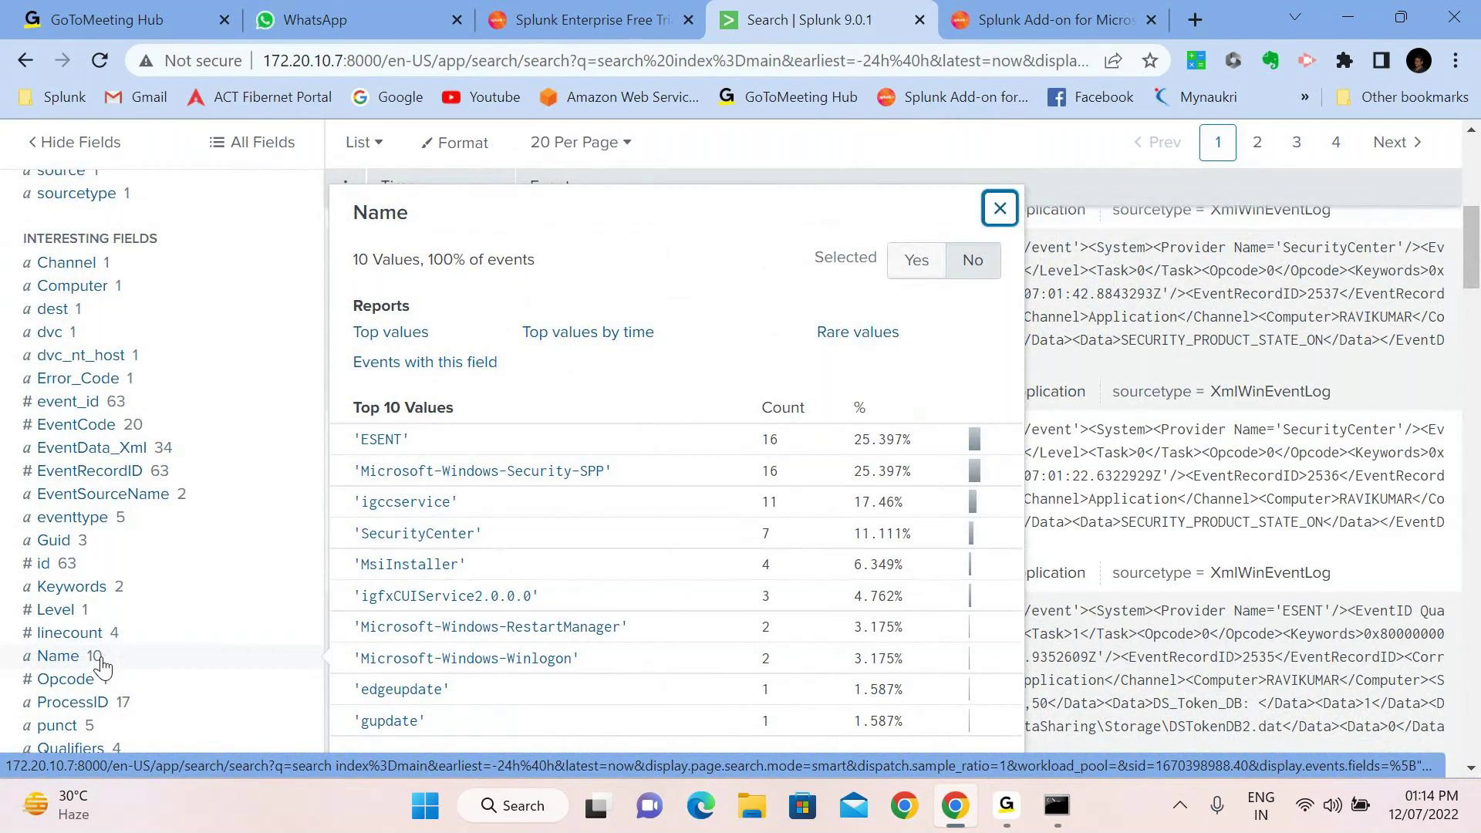
pyautogui.scroll(5, 103, 668)
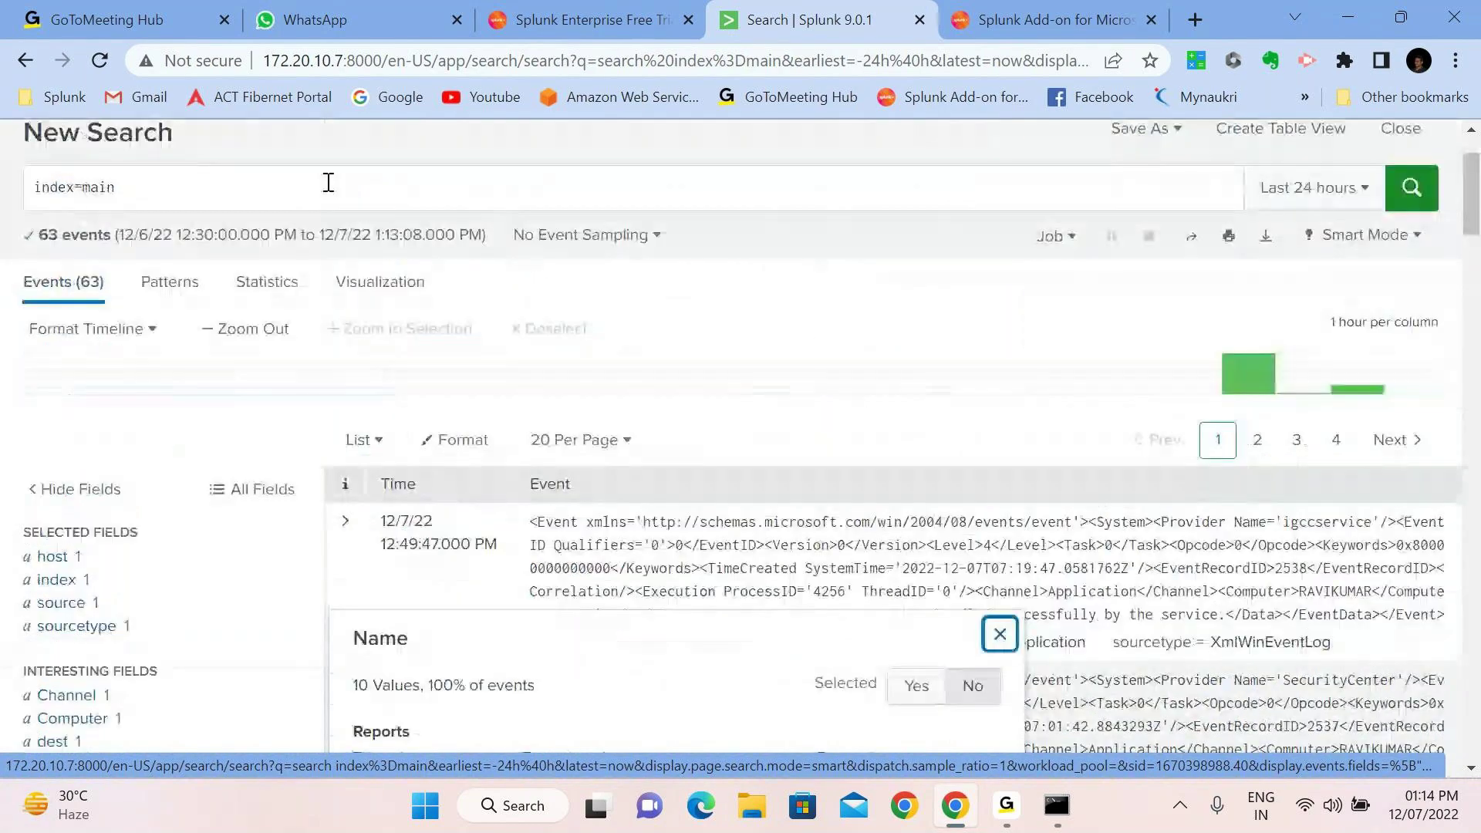
# Run index=main |stats count by Name id event_id, giving 63 statistics rows
pyautogui.click(267, 191)
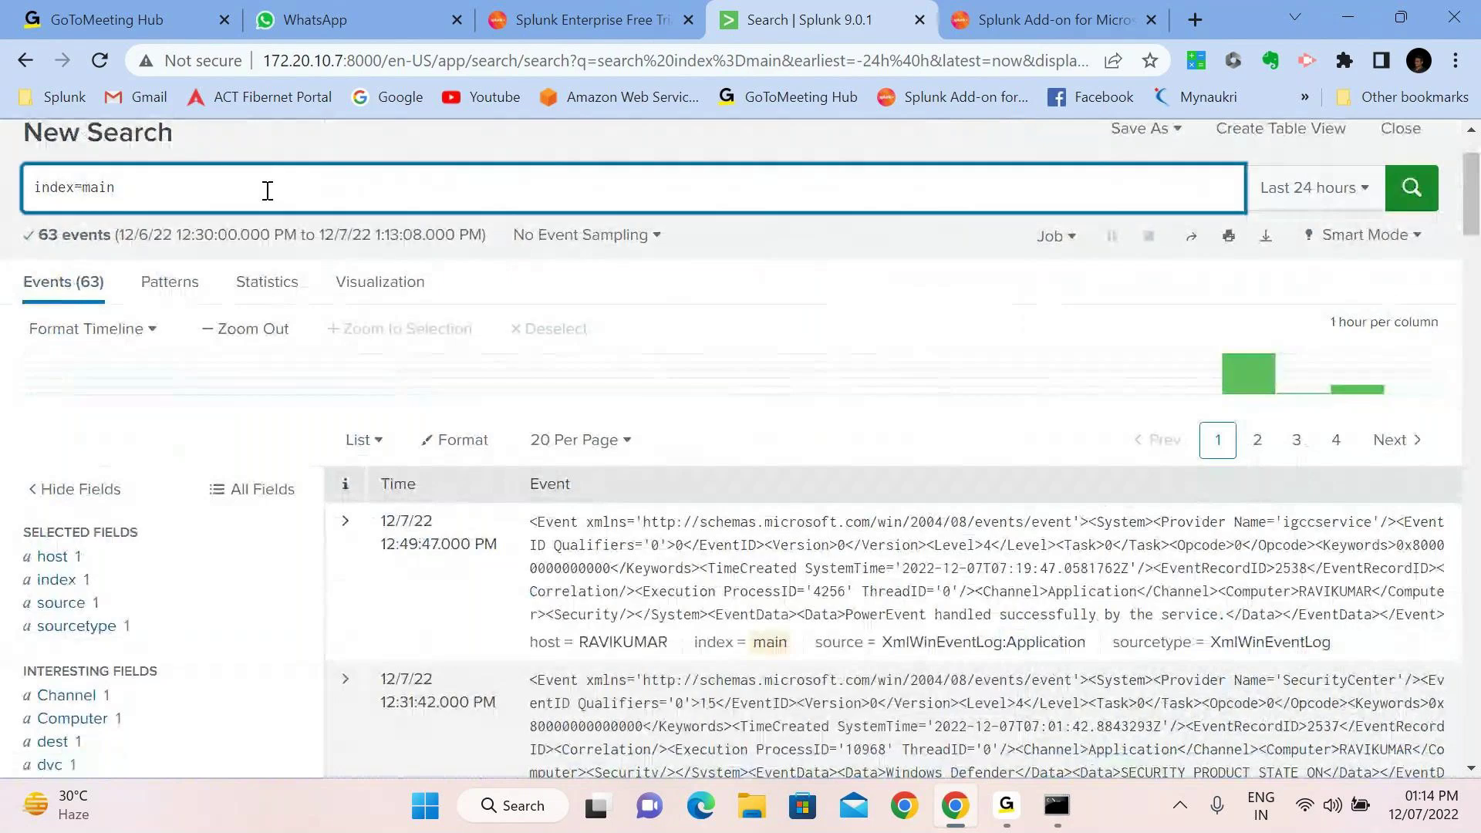
pyautogui.write('|stats ')
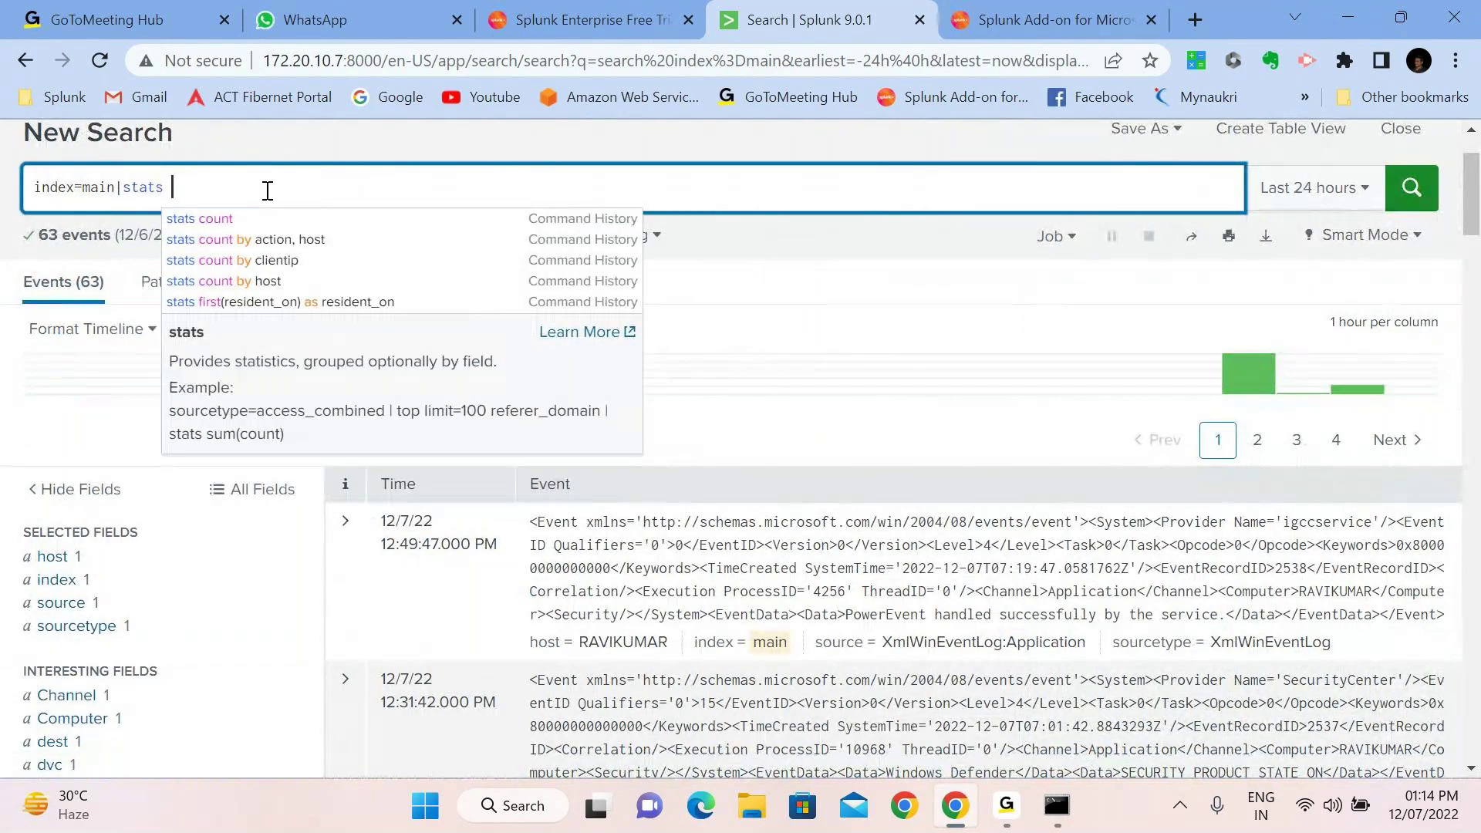
pyautogui.write('count by')
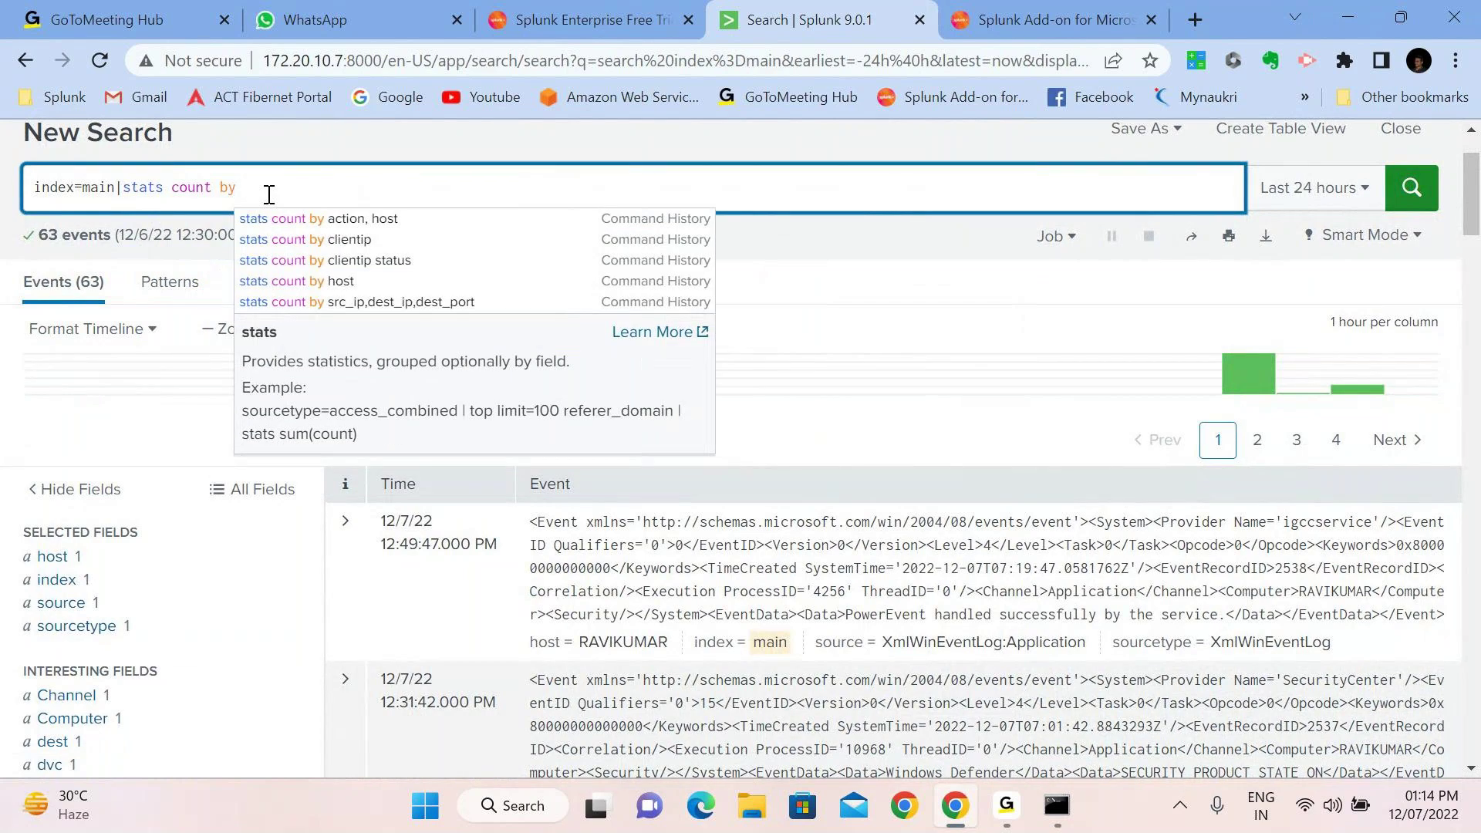
pyautogui.hotkey('alt', 'shift')
pyautogui.write('Name I')
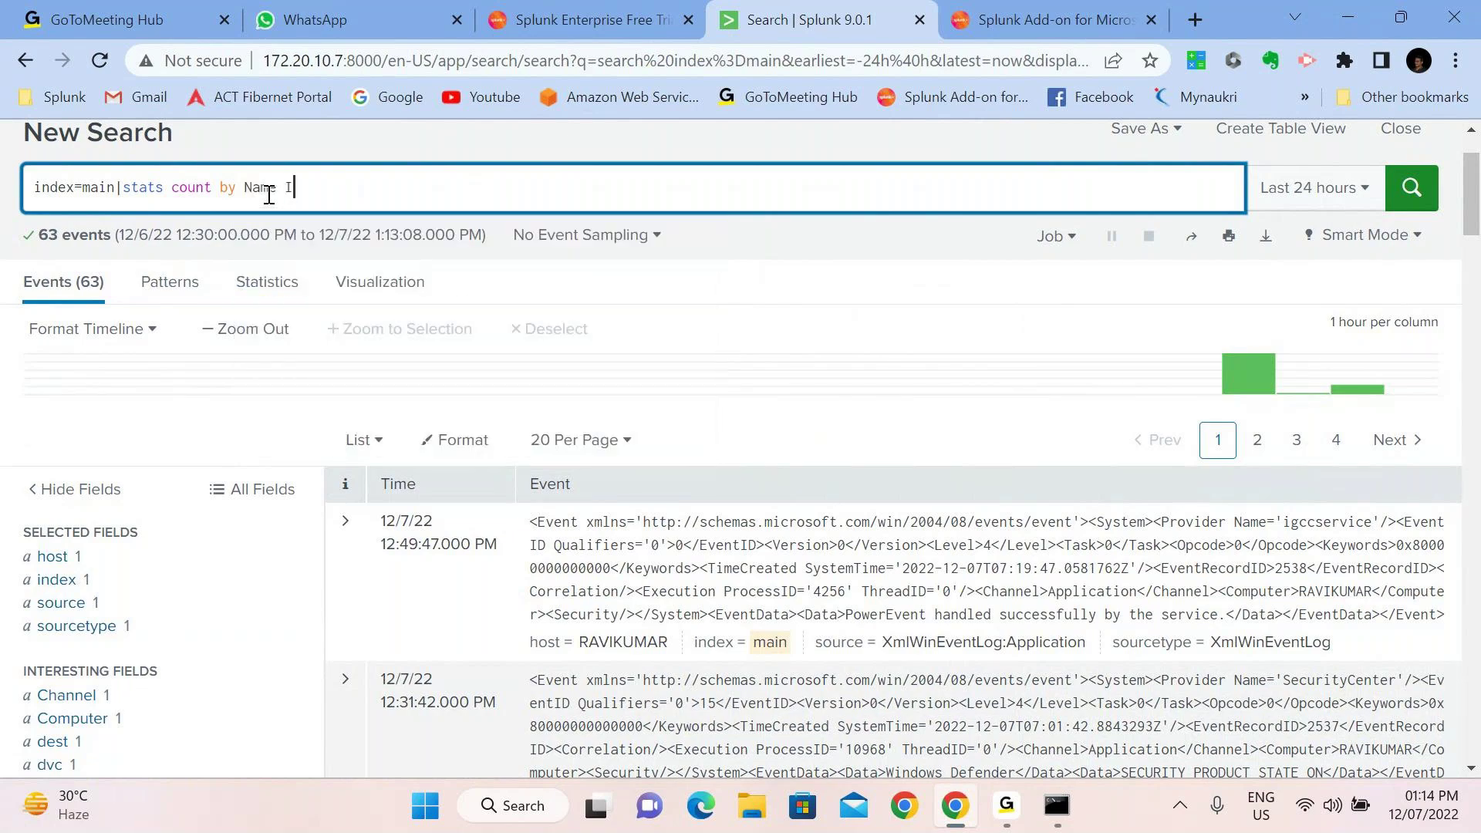
pyautogui.write('d')
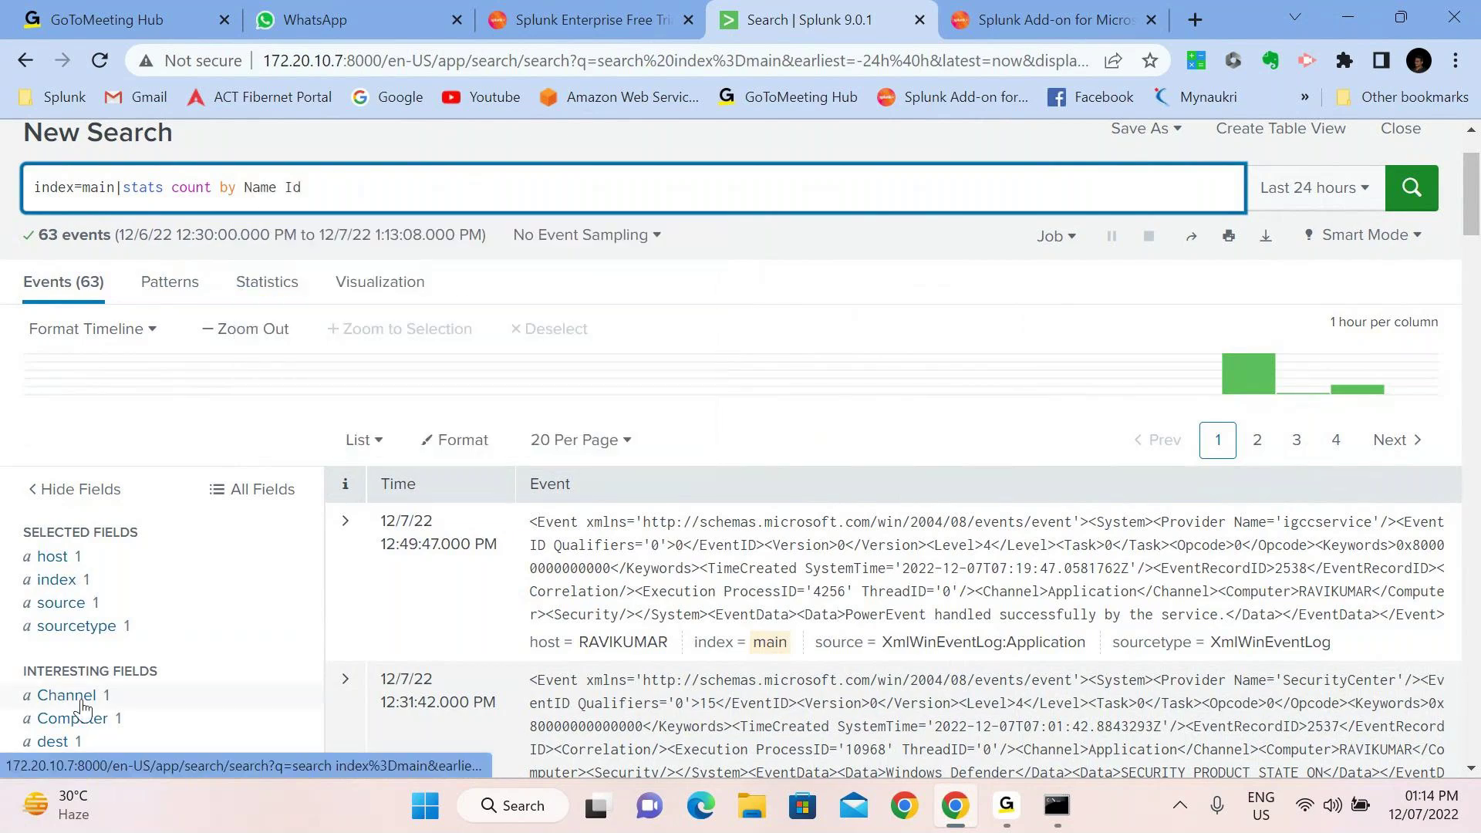
pyautogui.scroll(-3, 83, 707)
pyautogui.scroll(-2, 83, 708)
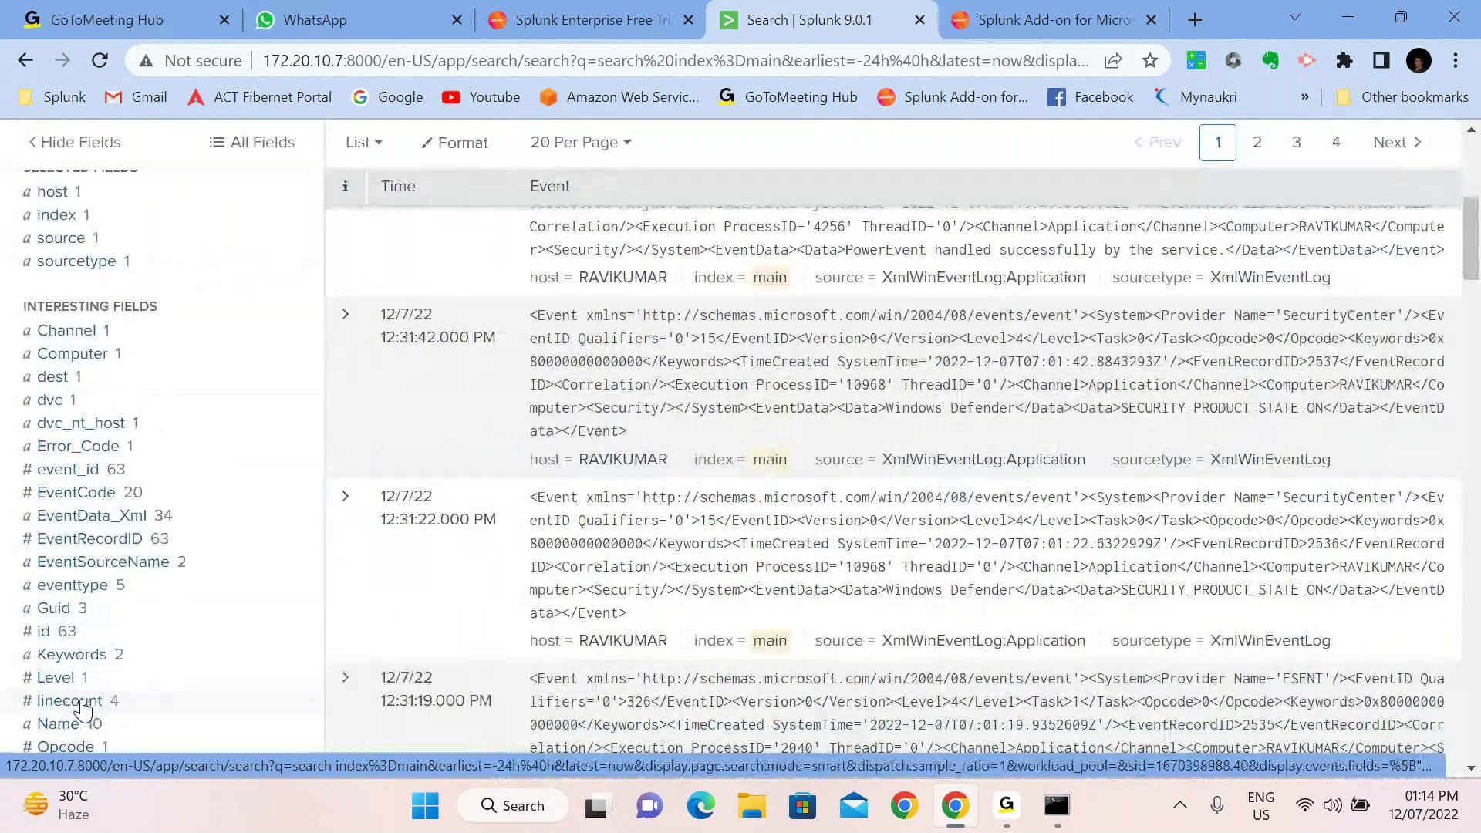
pyautogui.scroll(-1, 84, 707)
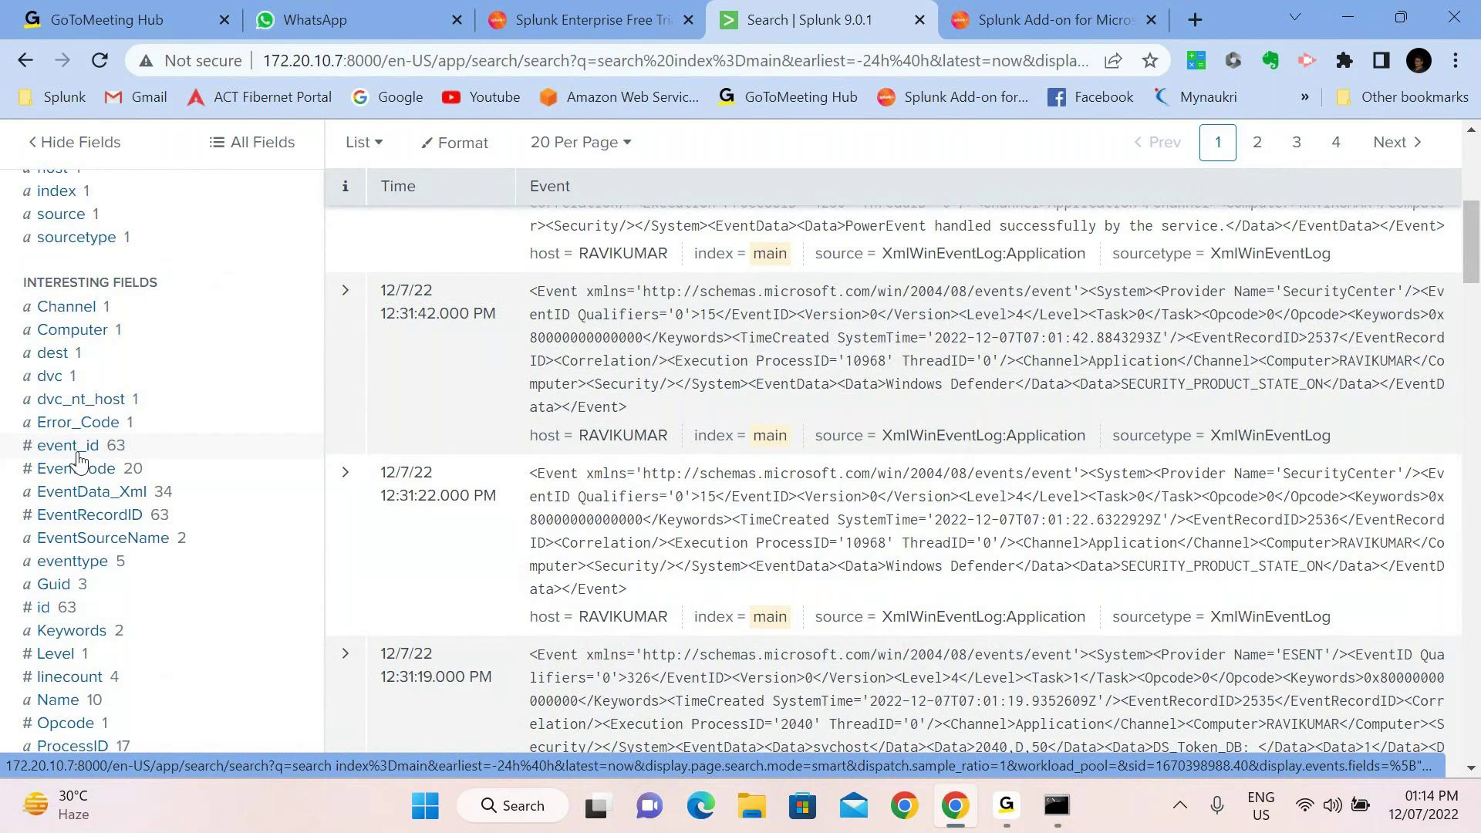
pyautogui.scroll(4, 79, 460)
pyautogui.scroll(2, 79, 459)
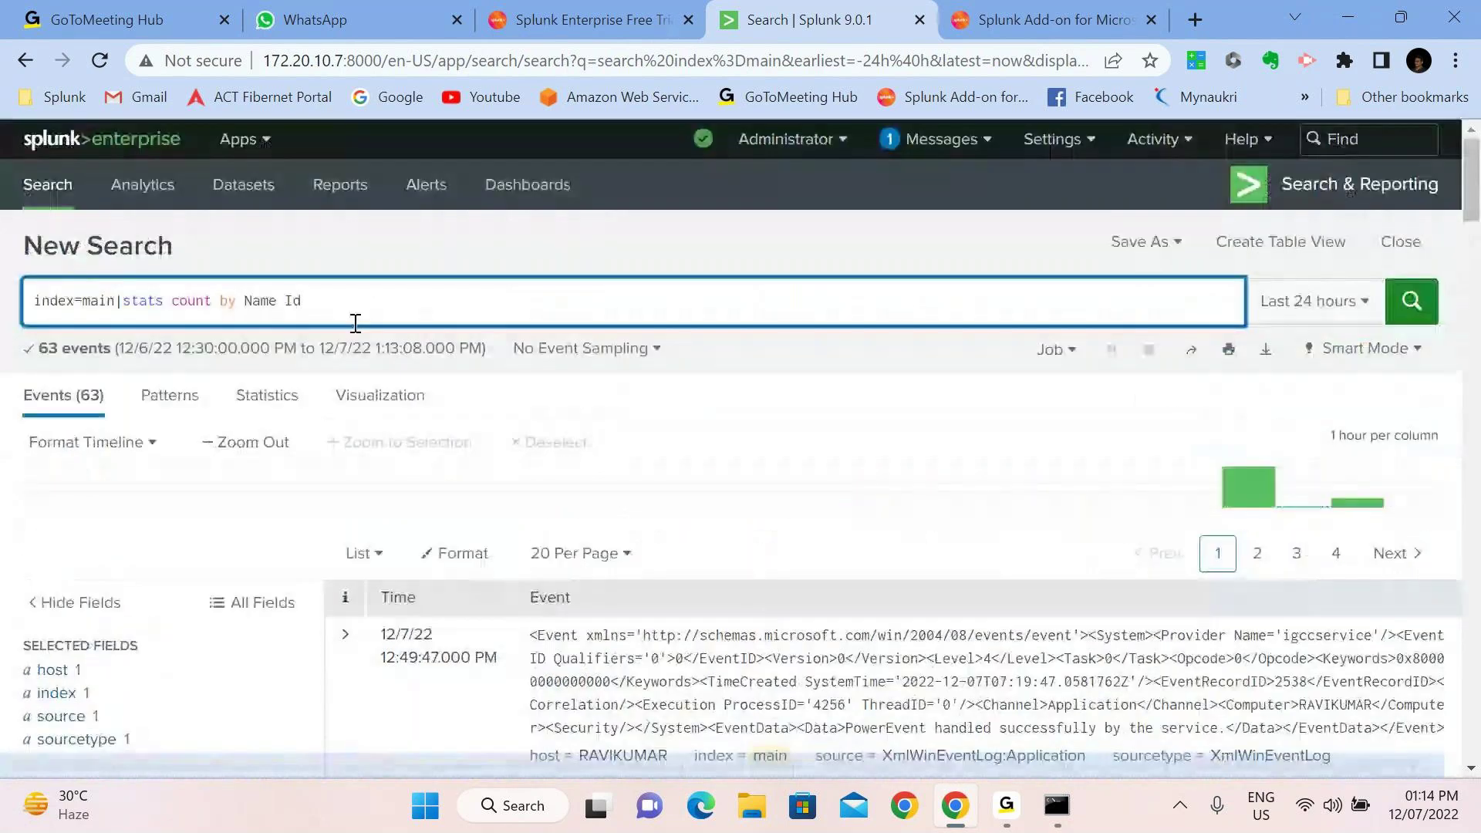
pyautogui.press('BackSpace')
pyautogui.press('BackSpace')
pyautogui.write('id')
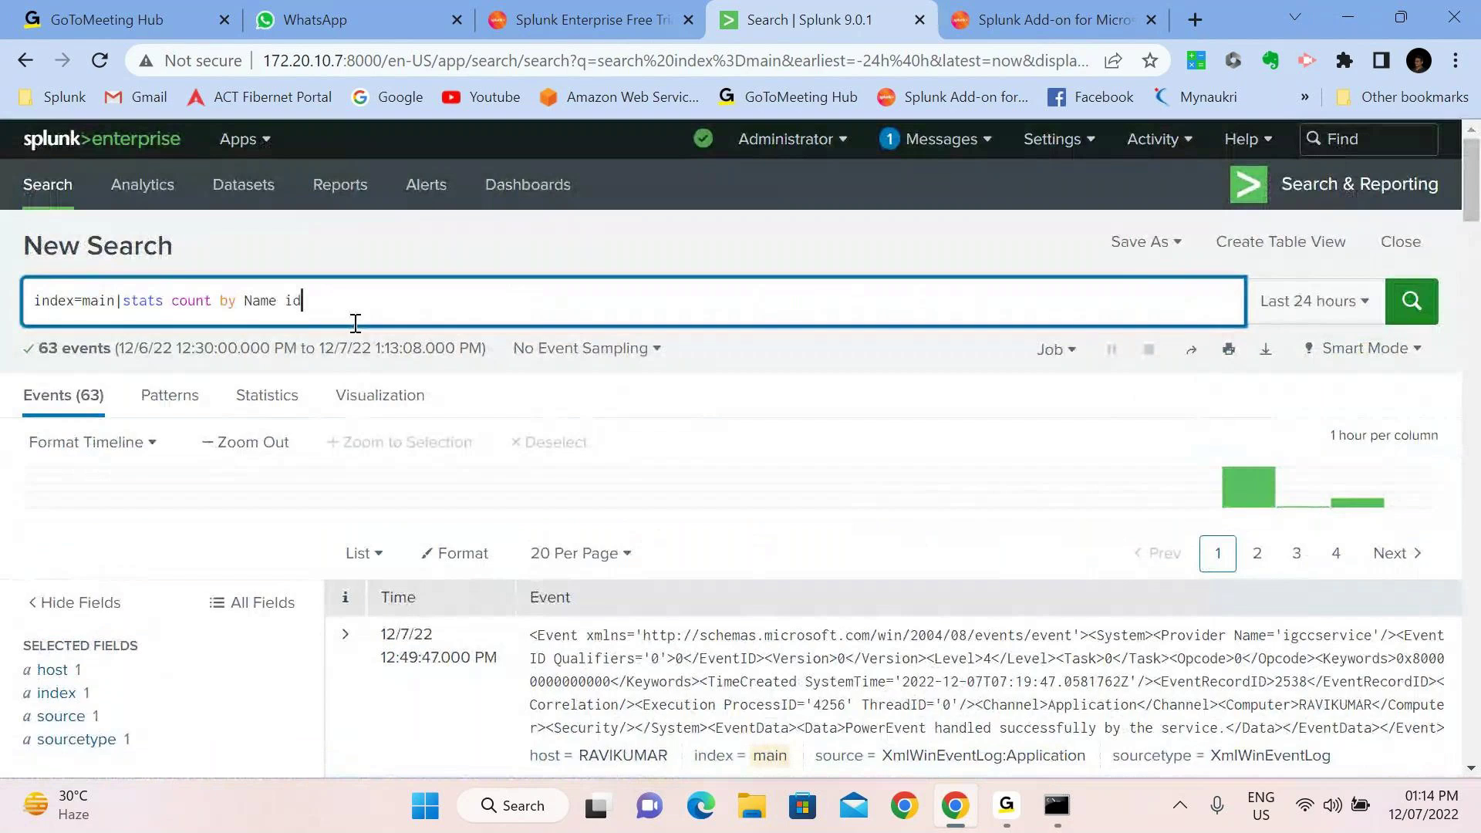
pyautogui.write(' event_')
pyautogui.write('id')
pyautogui.press('Return')
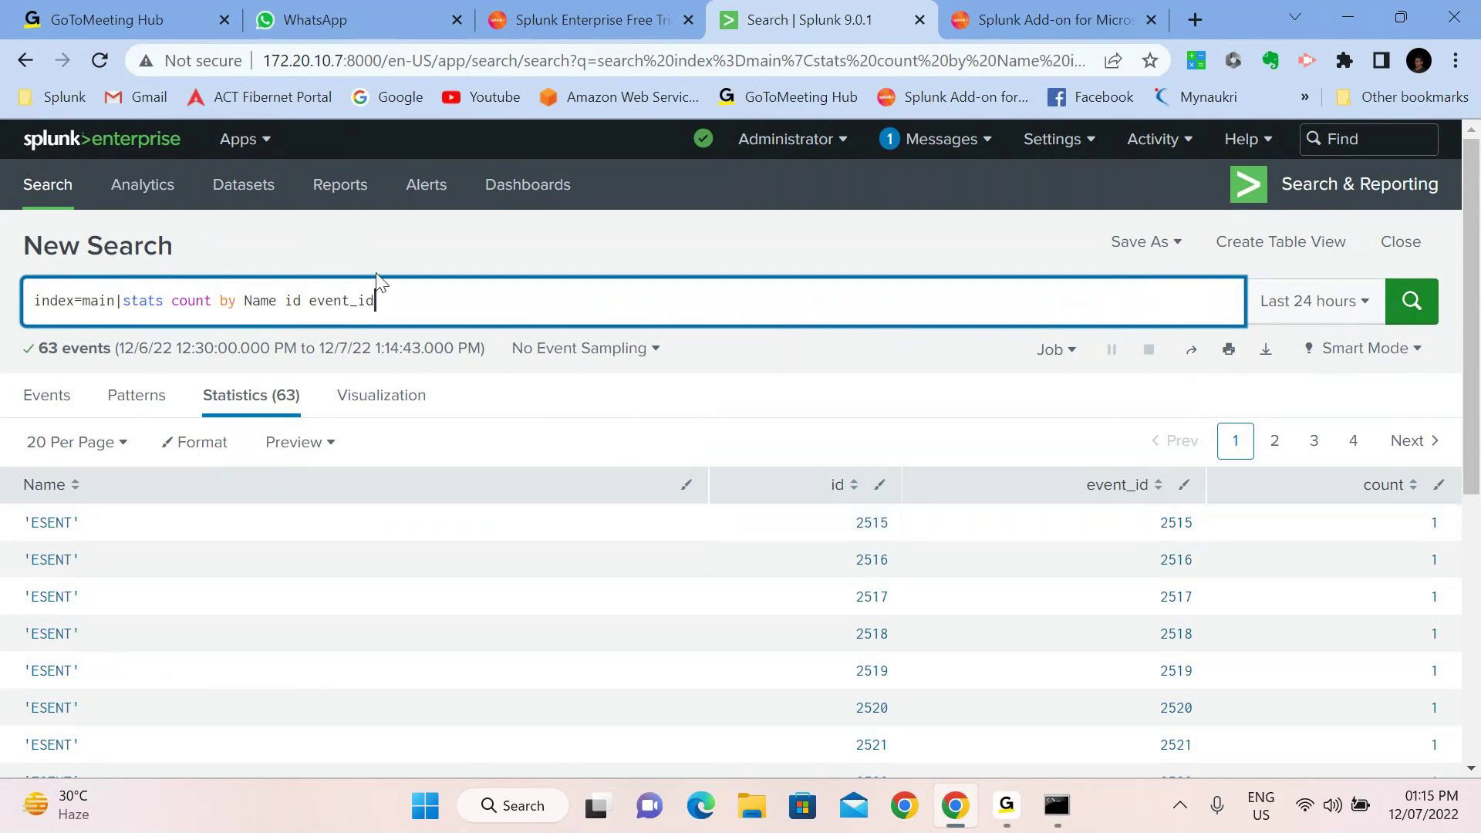
# Delete the stats clause so the query reads index=main|
pyautogui.moveTo(385, 308); pyautogui.dragTo(123, 301)
pyautogui.press('BackSpace')
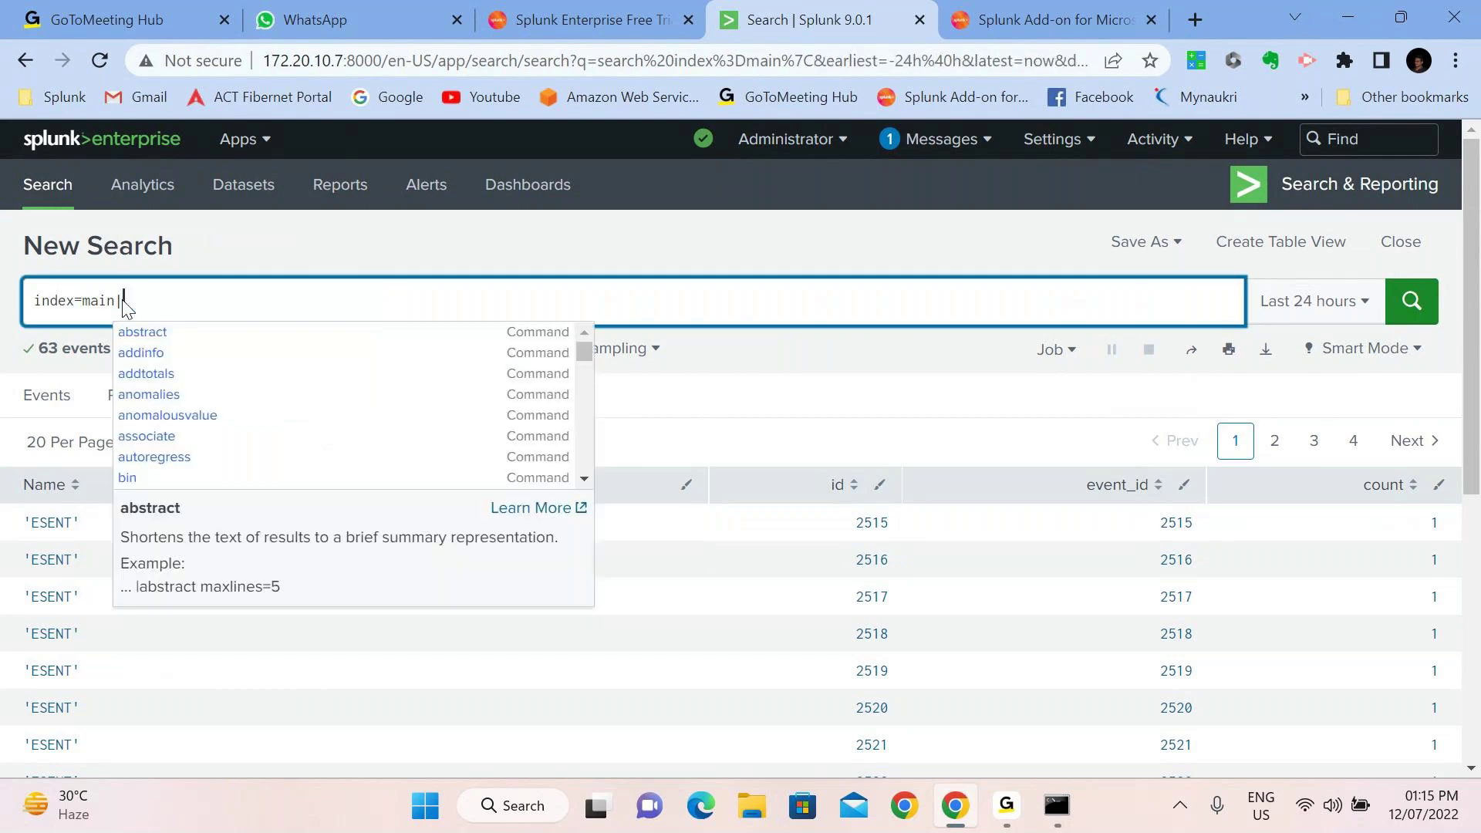
pyautogui.press('Return')
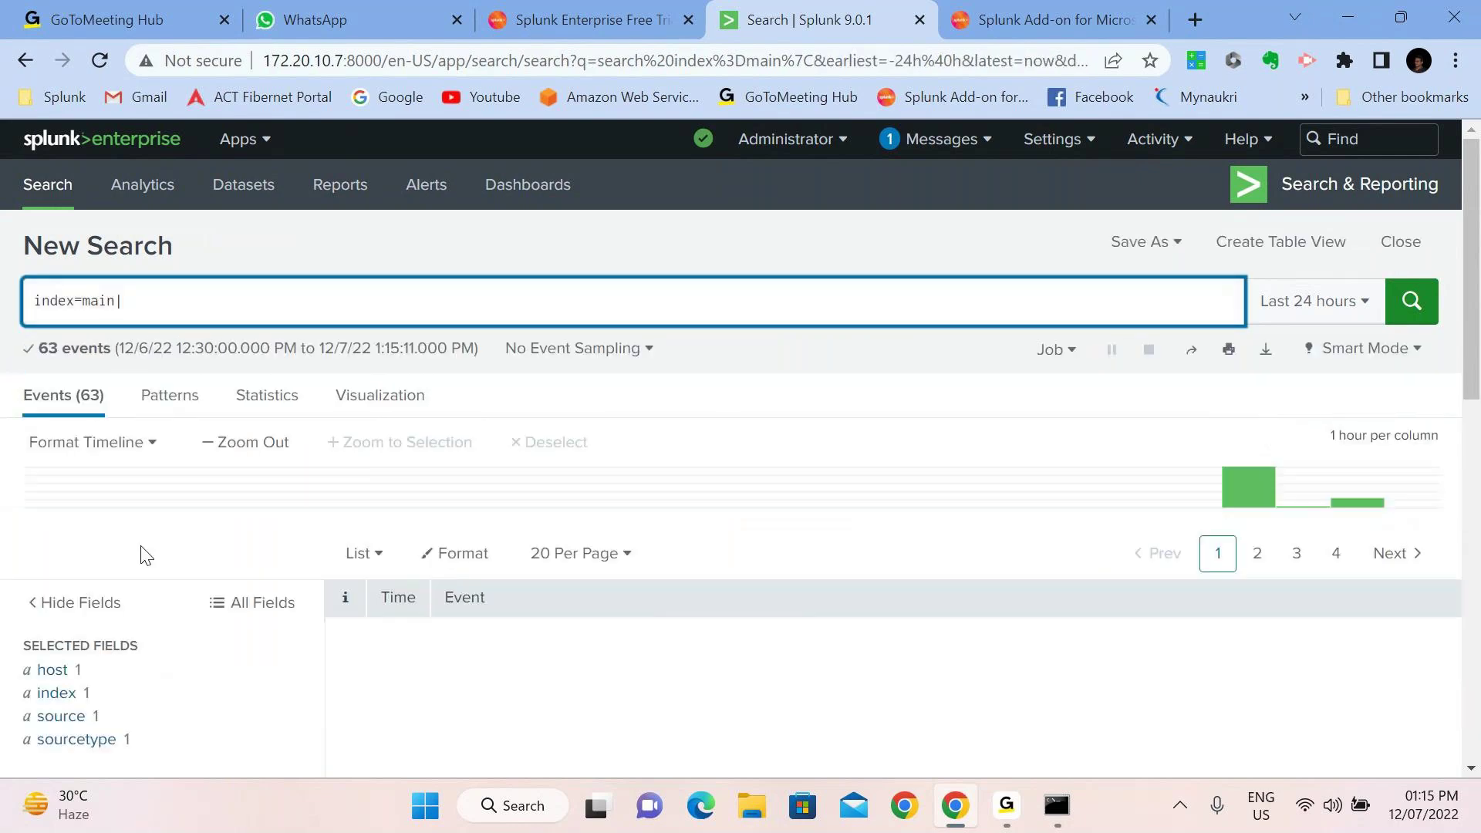
# View the signature_id, Task, vendor_product and Version field summaries; Version is always 0
pyautogui.scroll(-5, 141, 555)
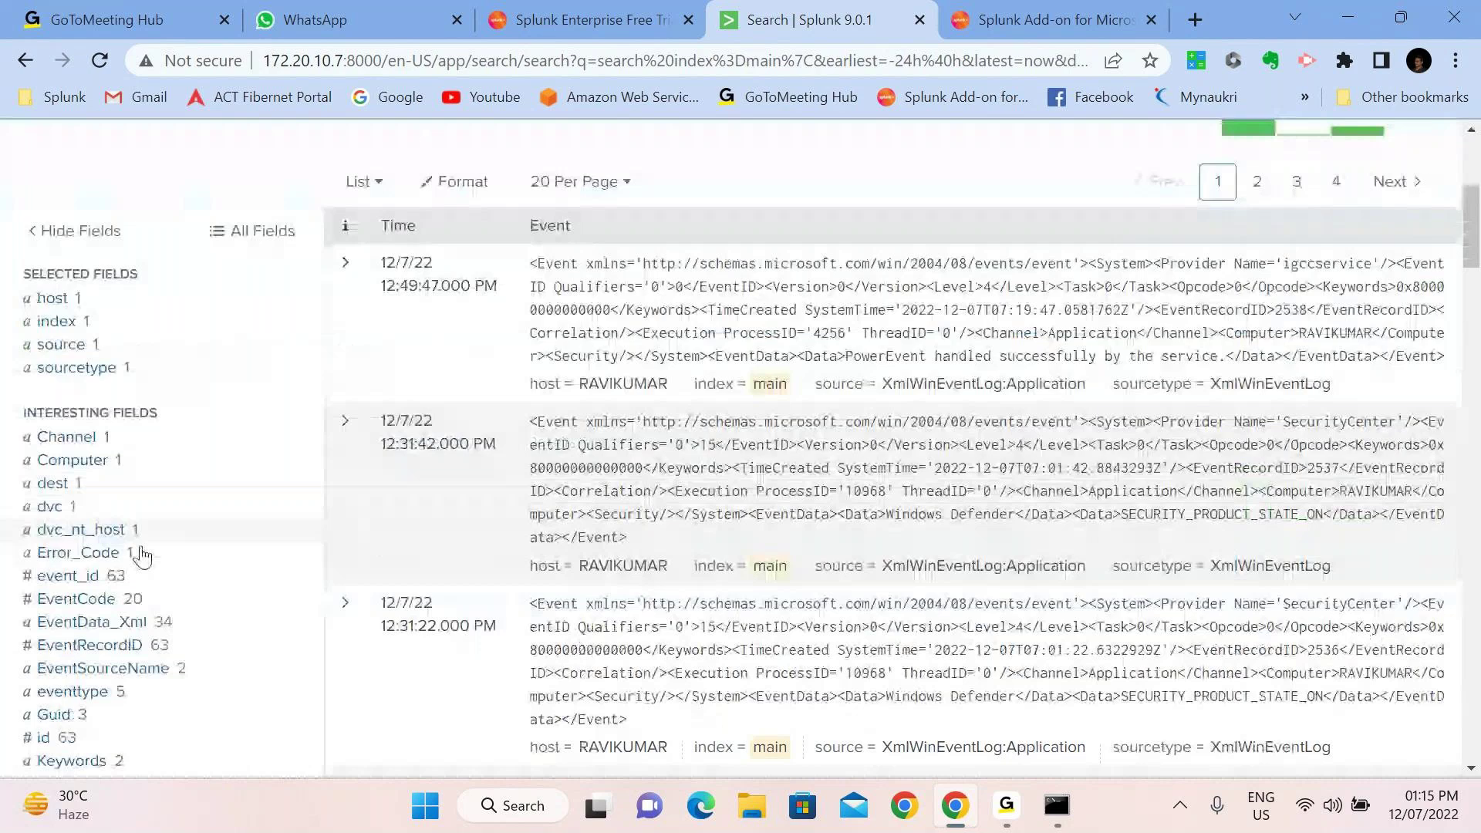
pyautogui.scroll(-1, 141, 555)
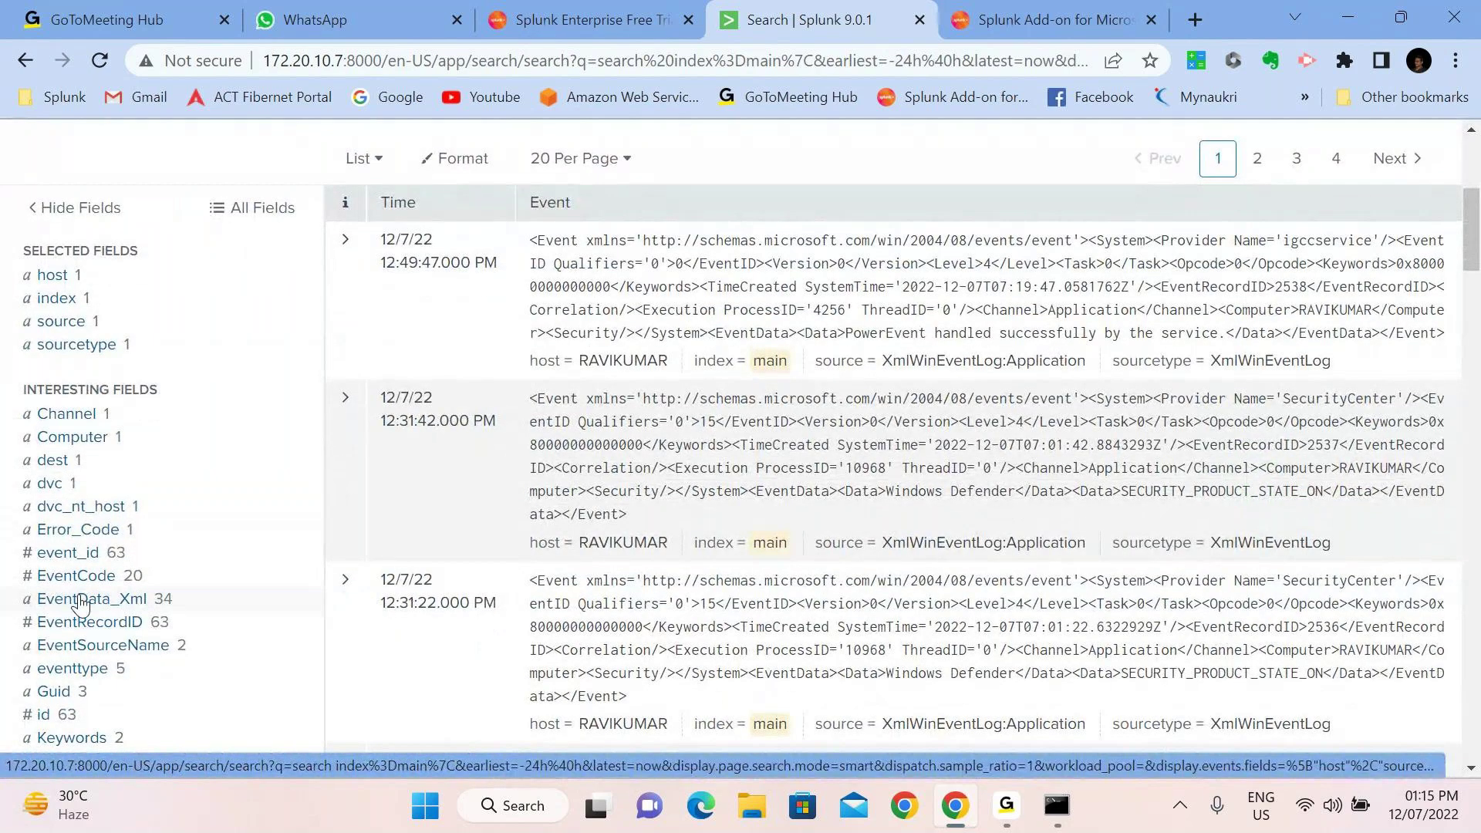
pyautogui.scroll(-3, 88, 694)
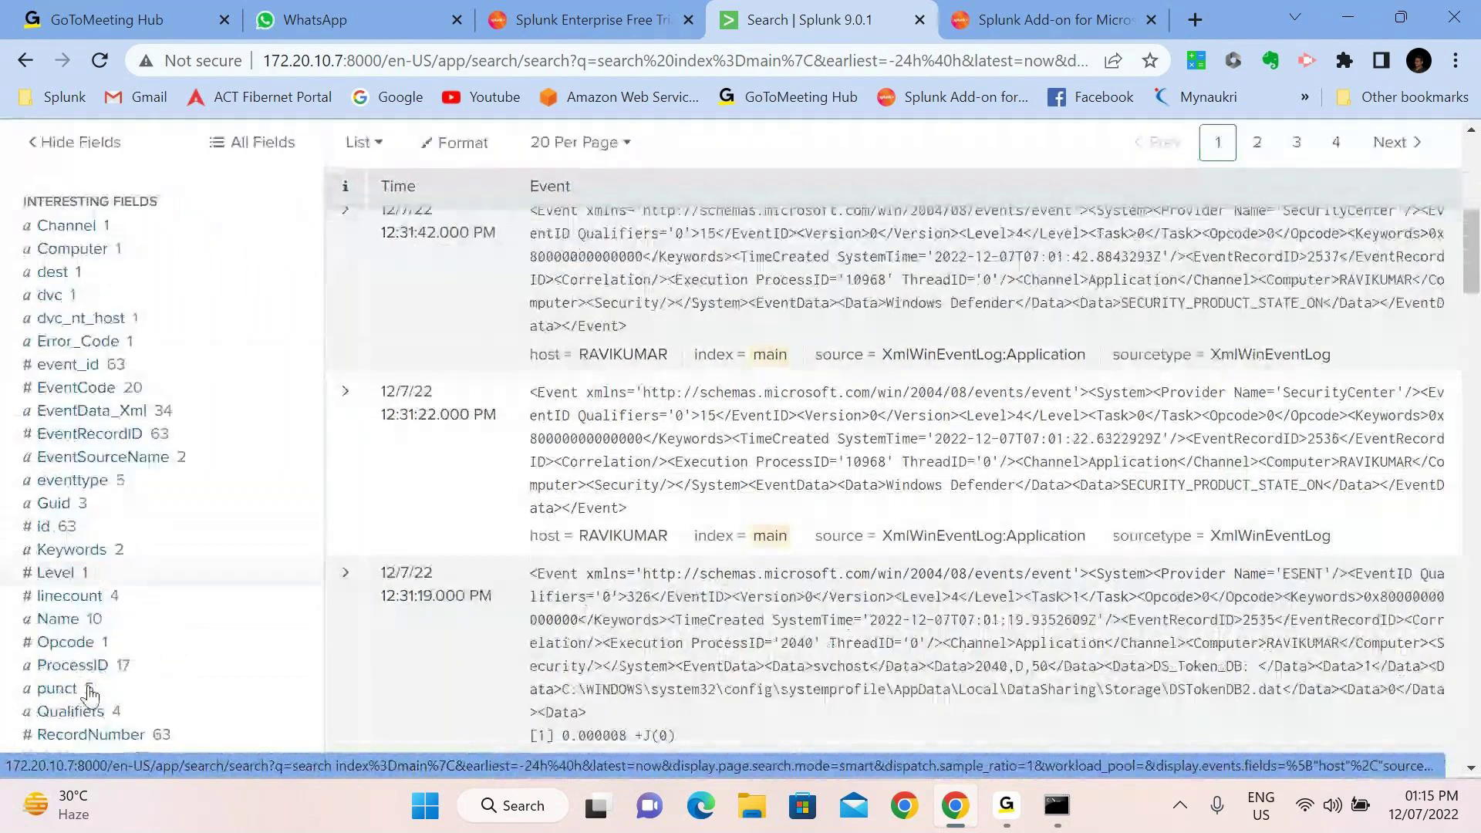
pyautogui.scroll(-4, 89, 694)
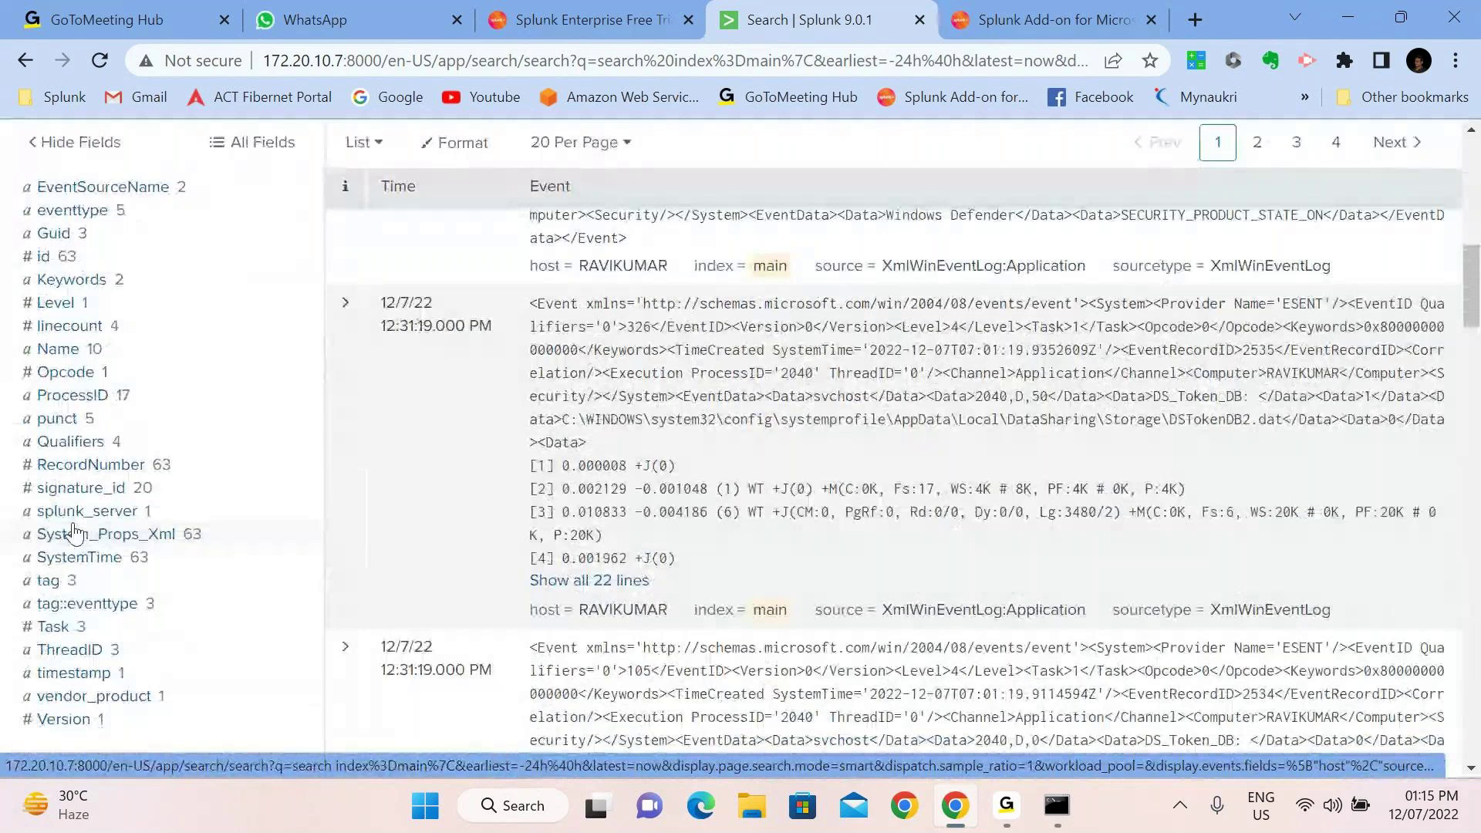
pyautogui.click(71, 494)
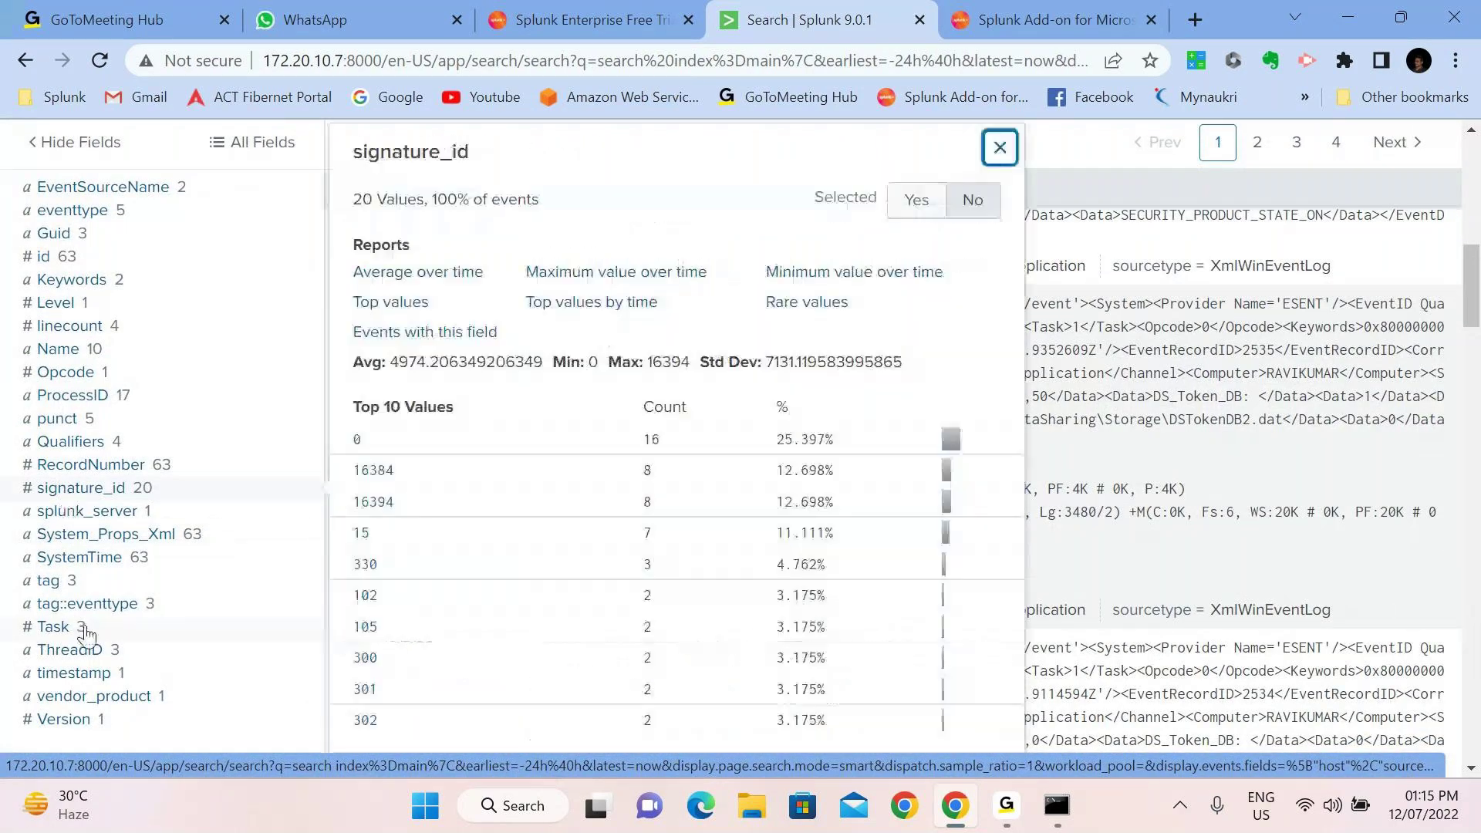
pyautogui.click(84, 628)
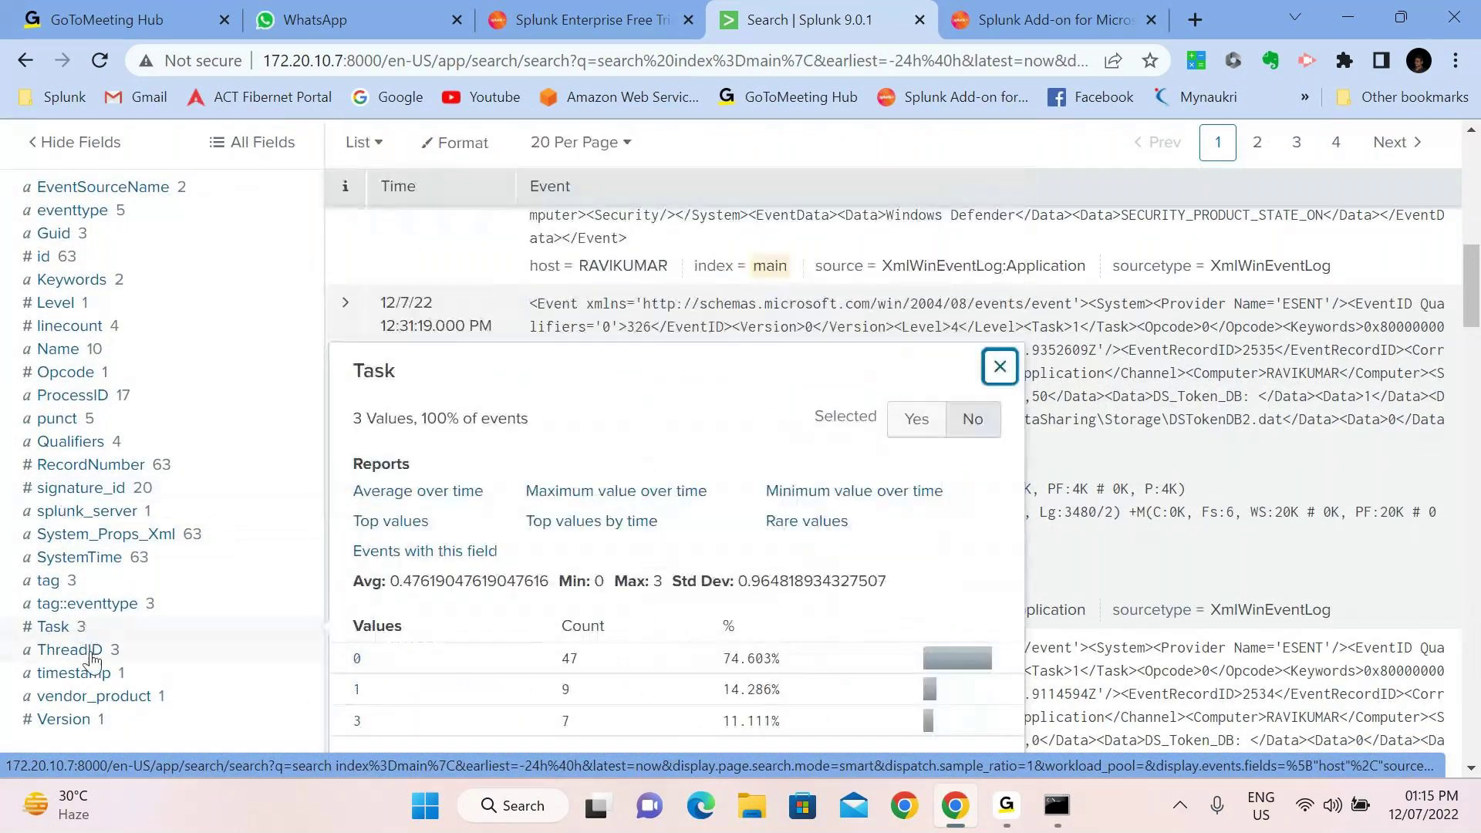
pyautogui.click(94, 698)
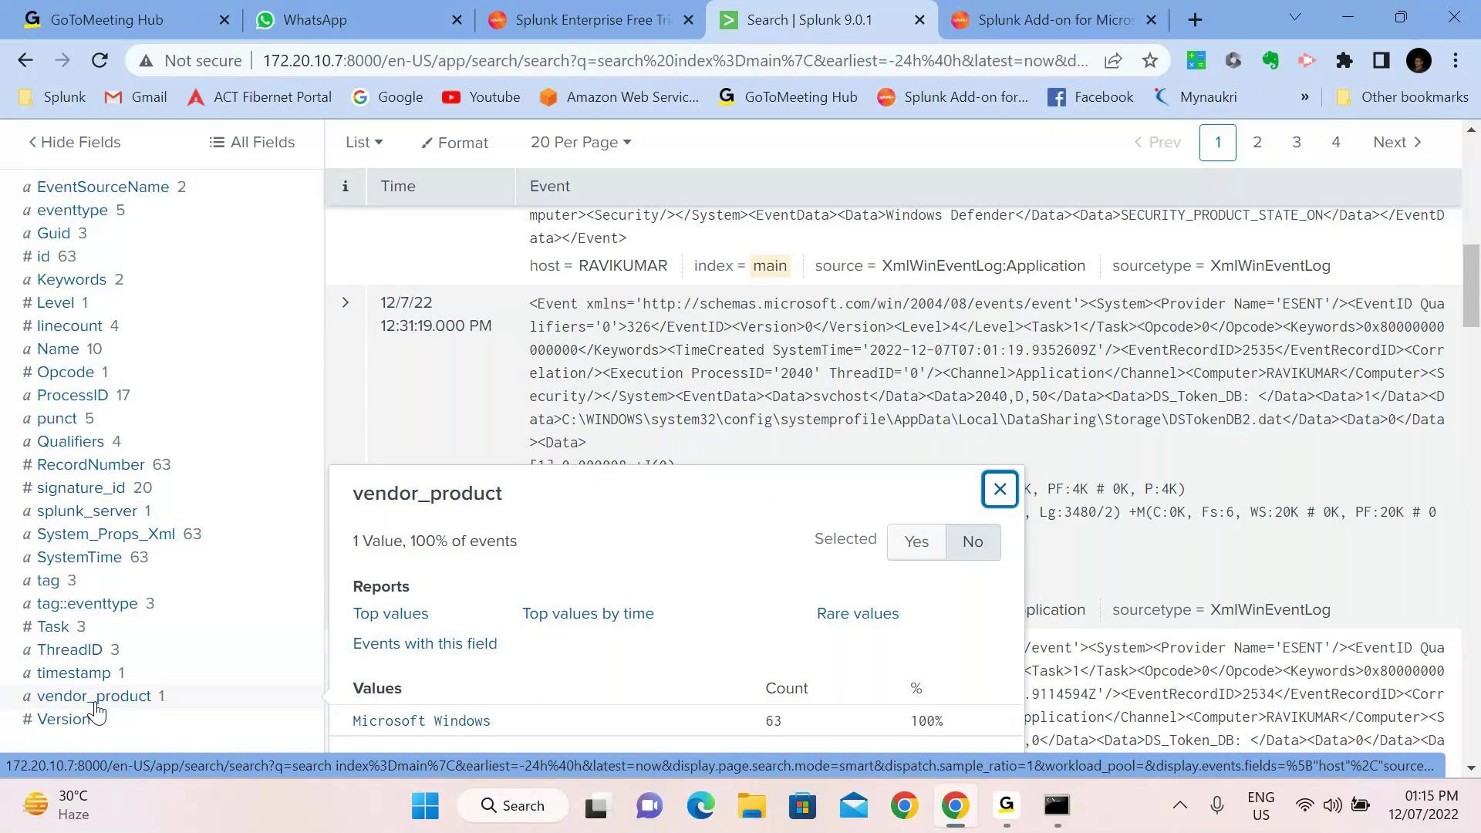
pyautogui.click(69, 718)
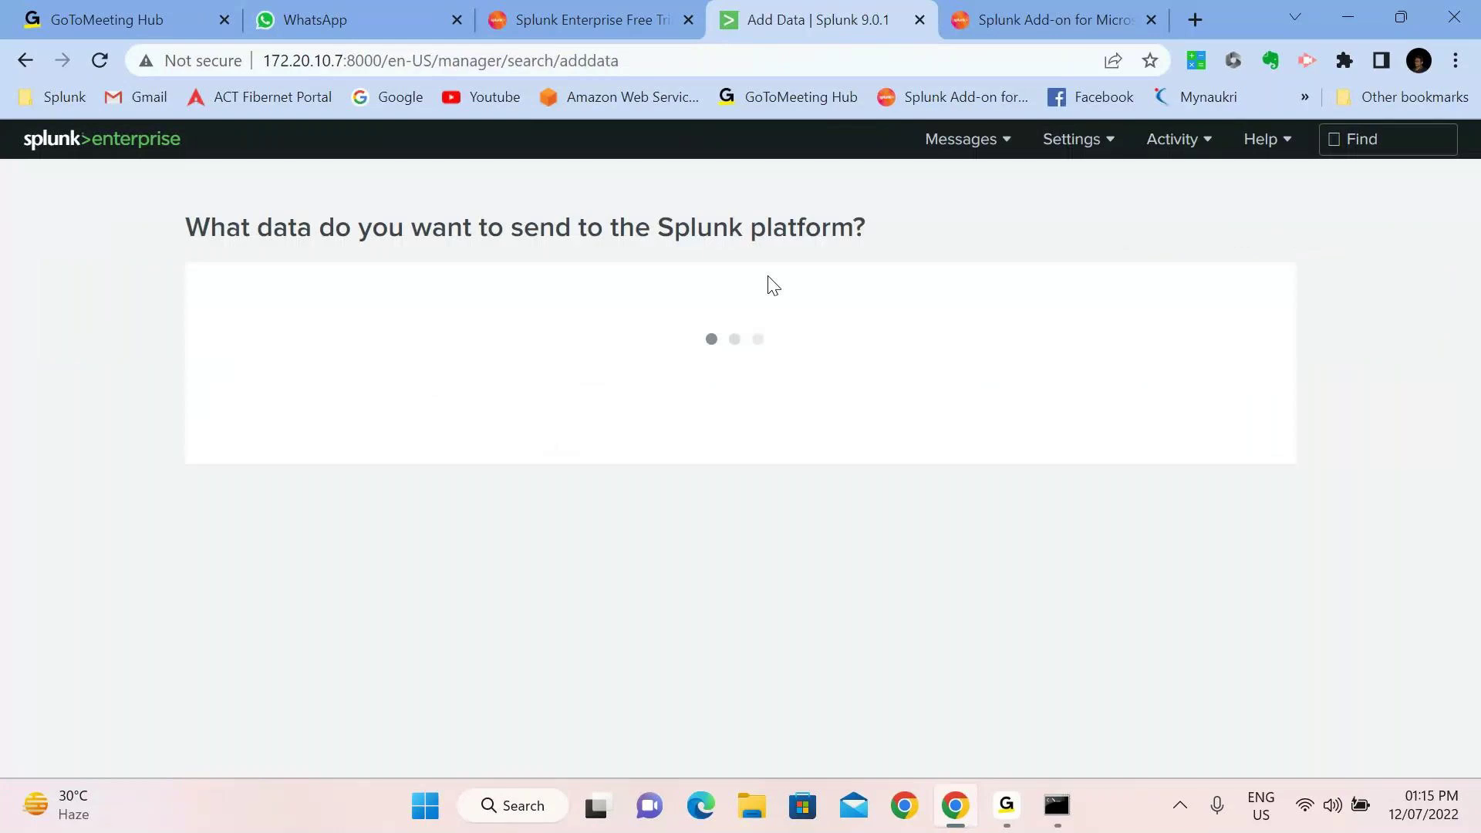
# Choose Monitor > Files & Directories and set C:\Windows\Logs as the folder to monitor
pyautogui.scroll(-2, 696, 627)
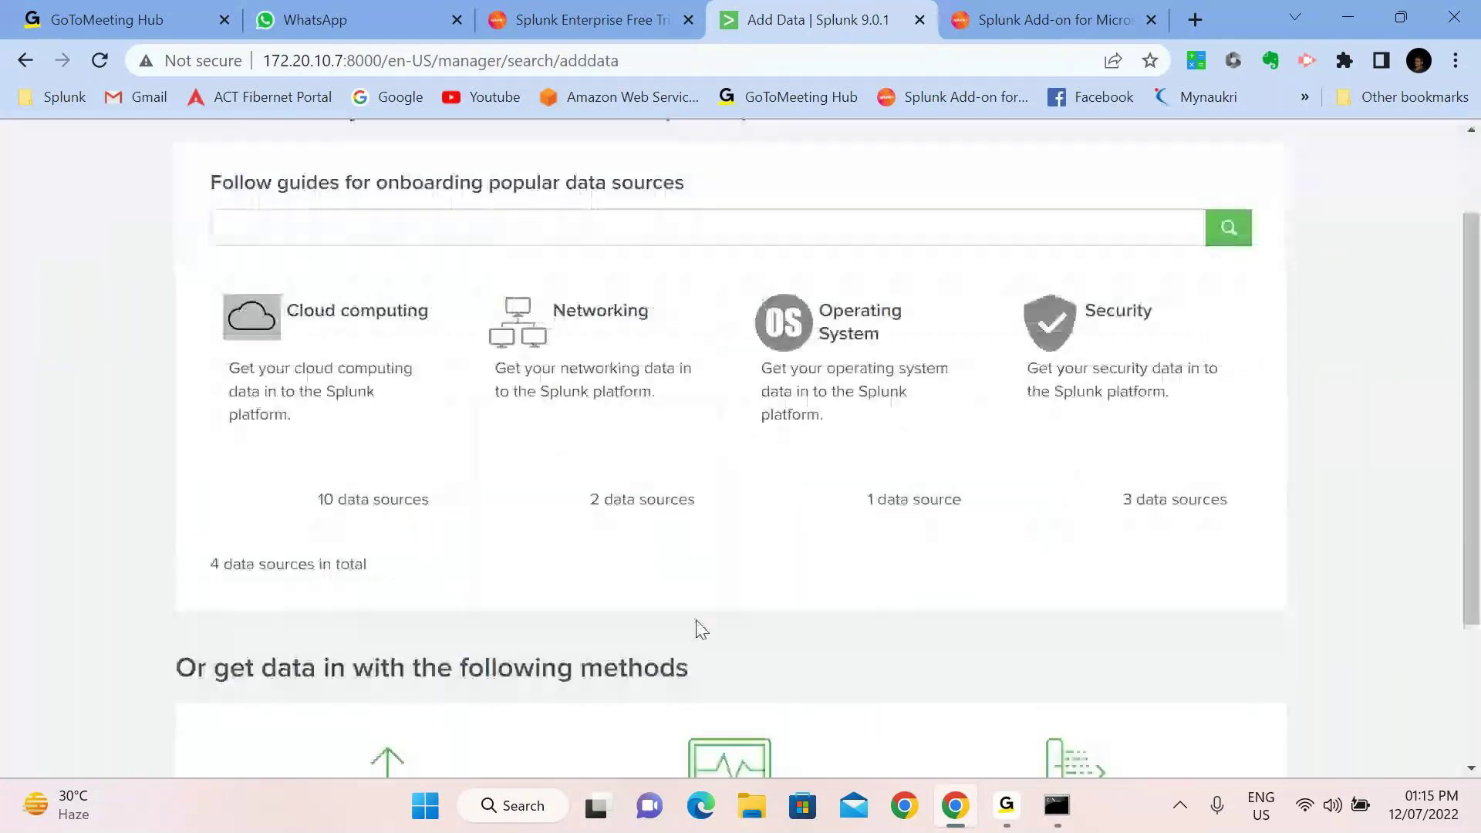
pyautogui.click(701, 635)
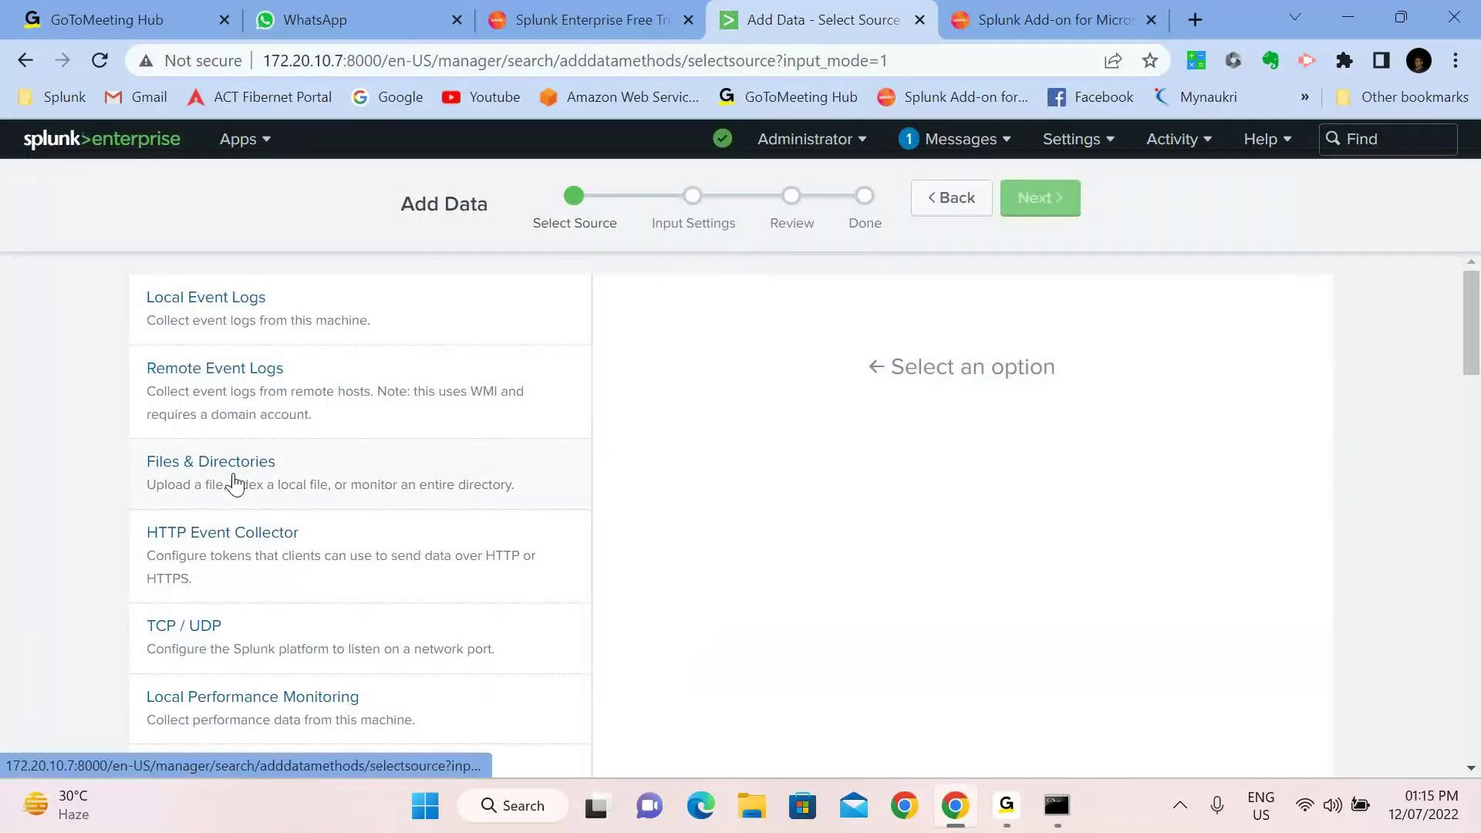
pyautogui.click(235, 483)
pyautogui.click(1259, 466)
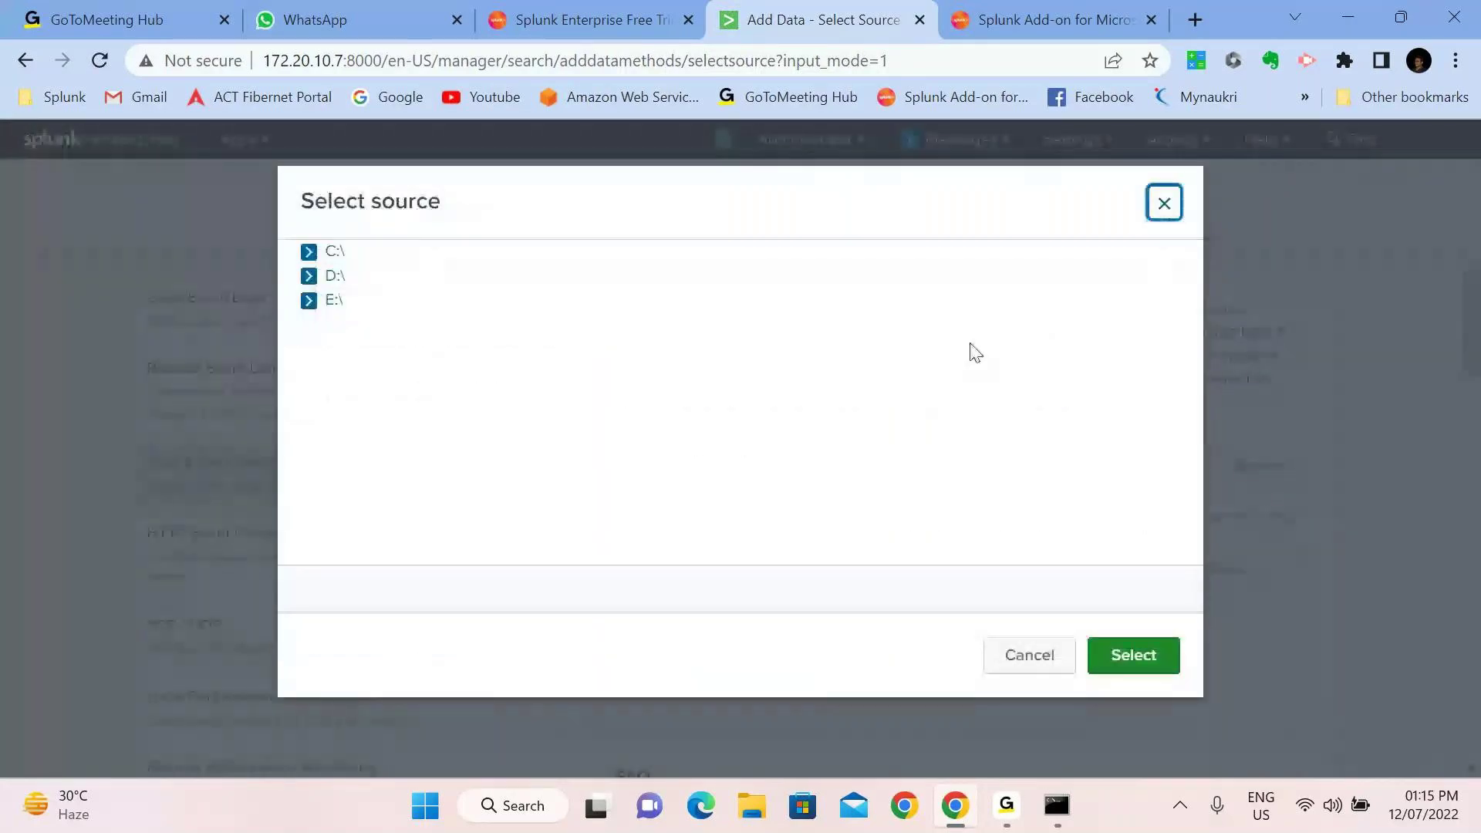
pyautogui.click(308, 252)
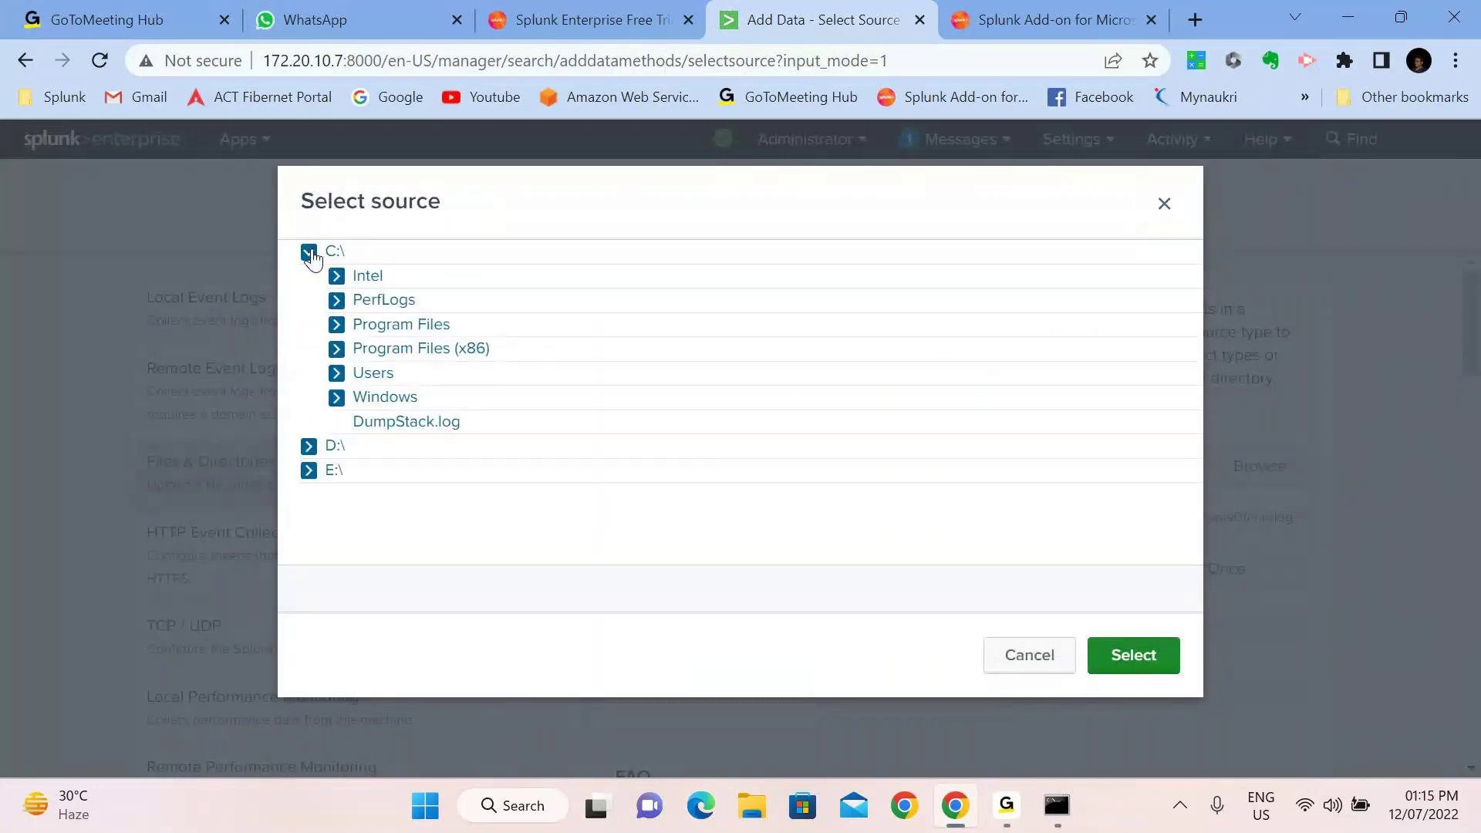
pyautogui.click(336, 397)
pyautogui.scroll(-2, 393, 516)
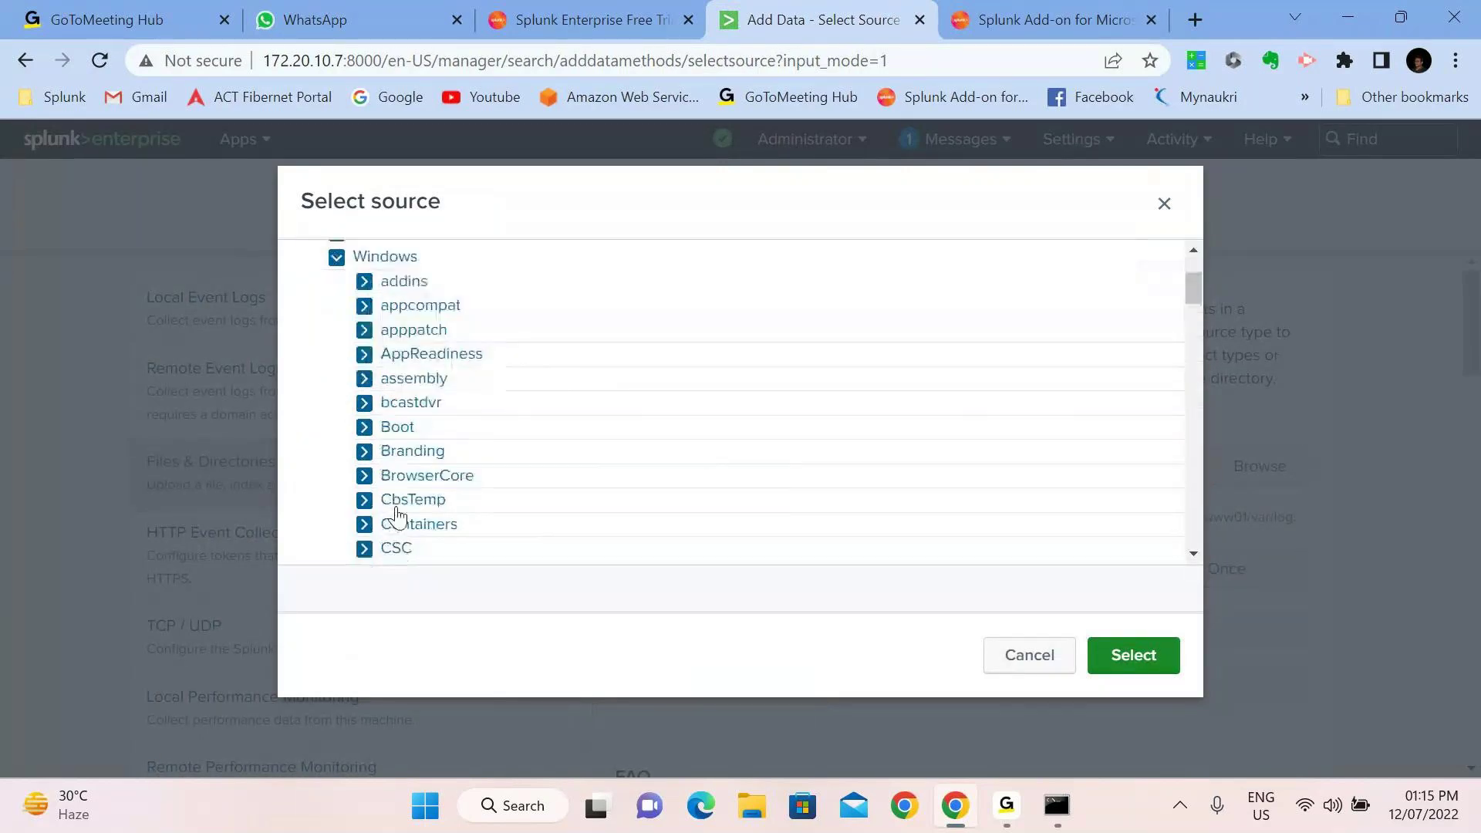
pyautogui.scroll(-5, 397, 517)
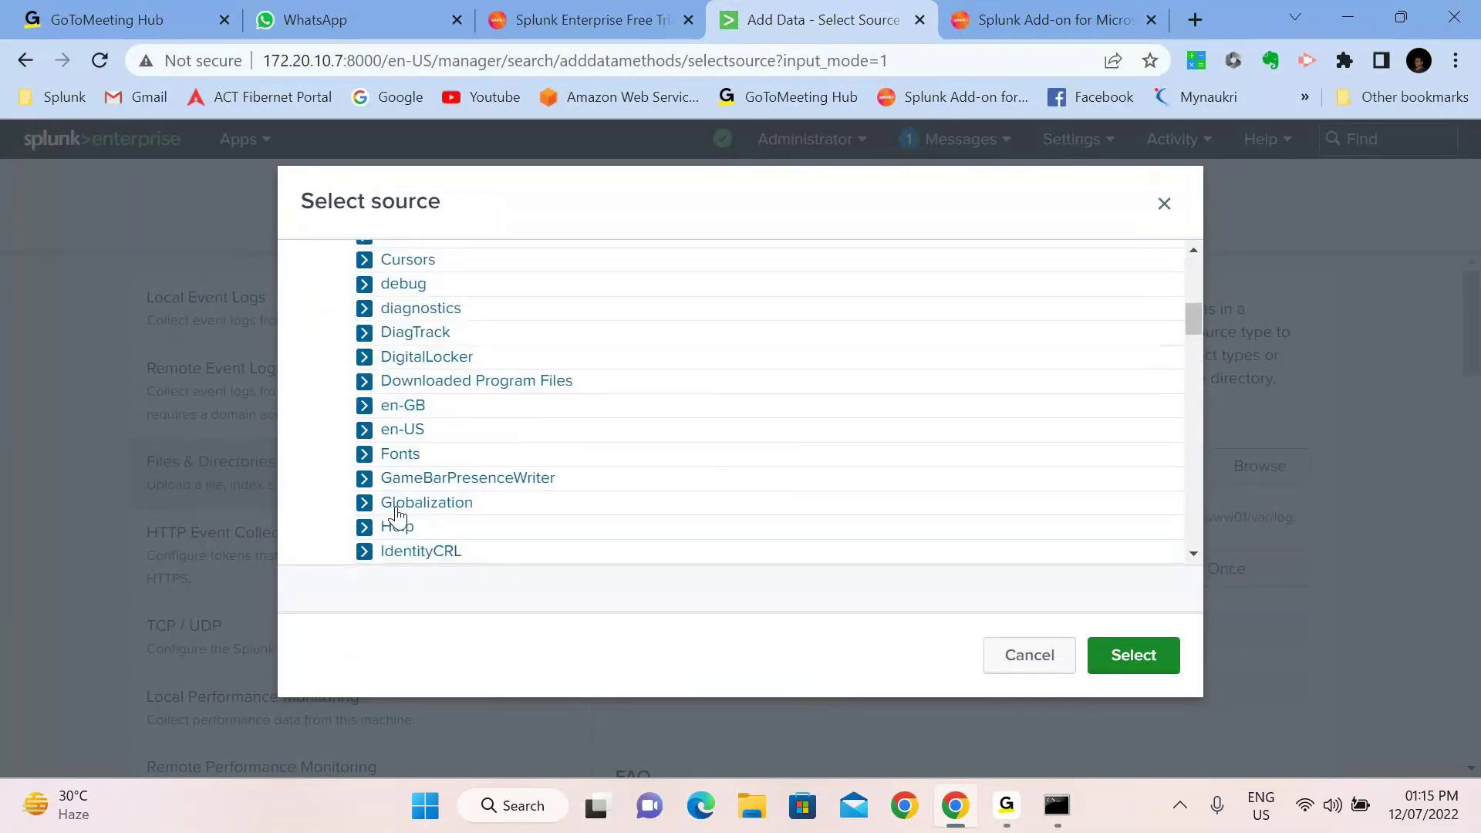
pyautogui.scroll(-1, 397, 516)
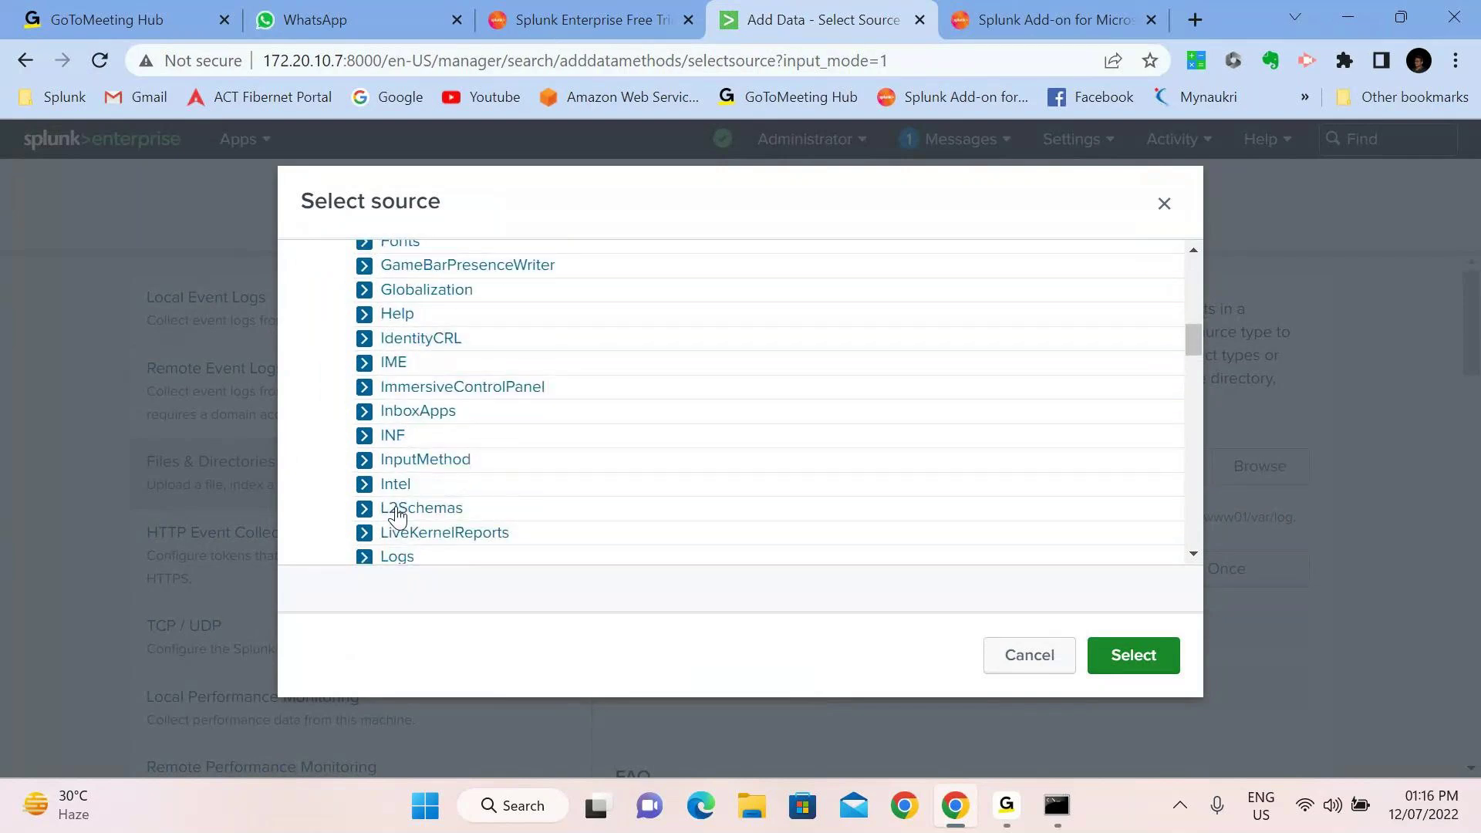
pyautogui.scroll(-2, 397, 517)
pyautogui.click(392, 450)
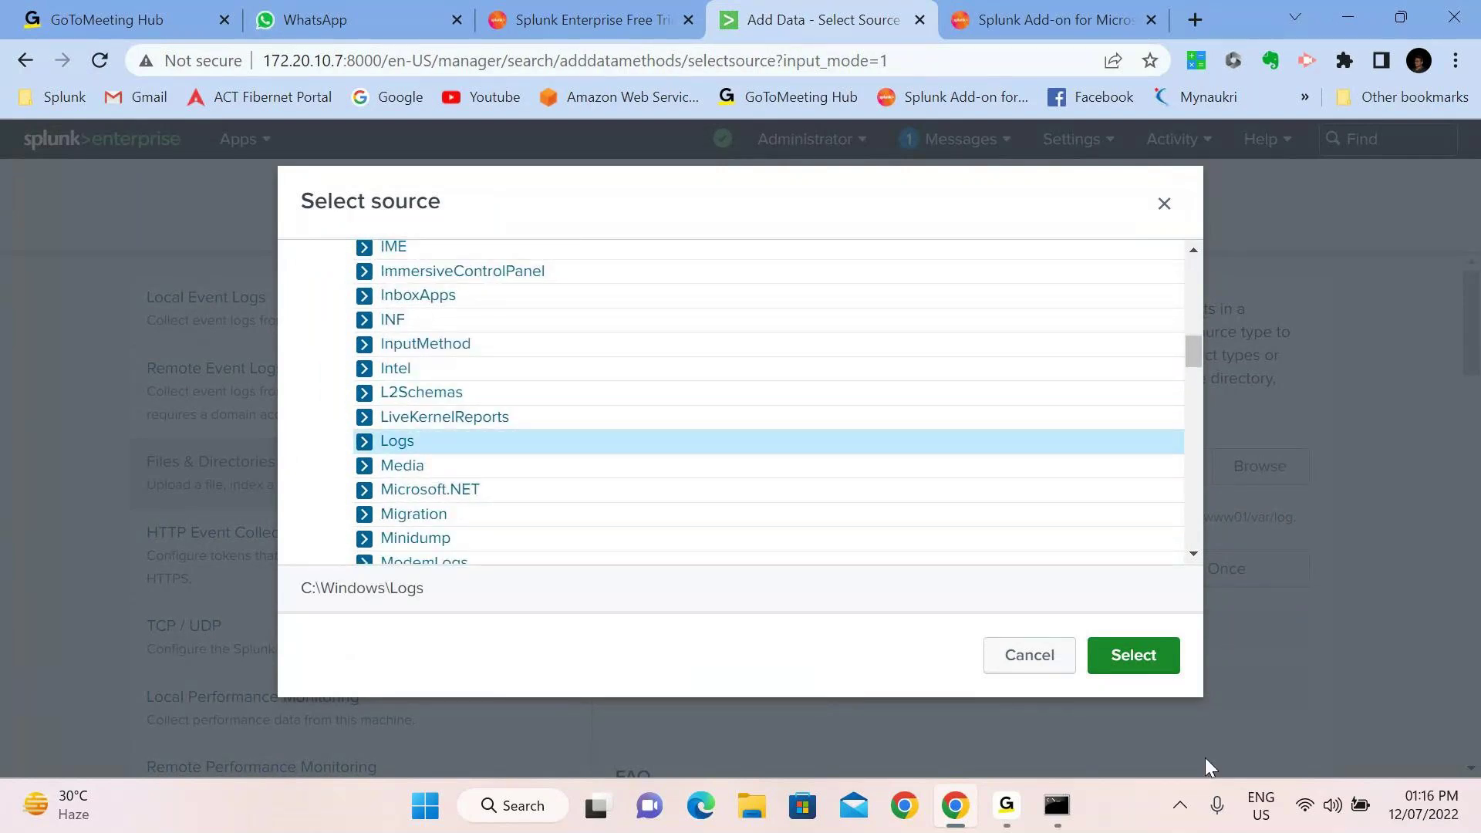
pyautogui.click(1133, 656)
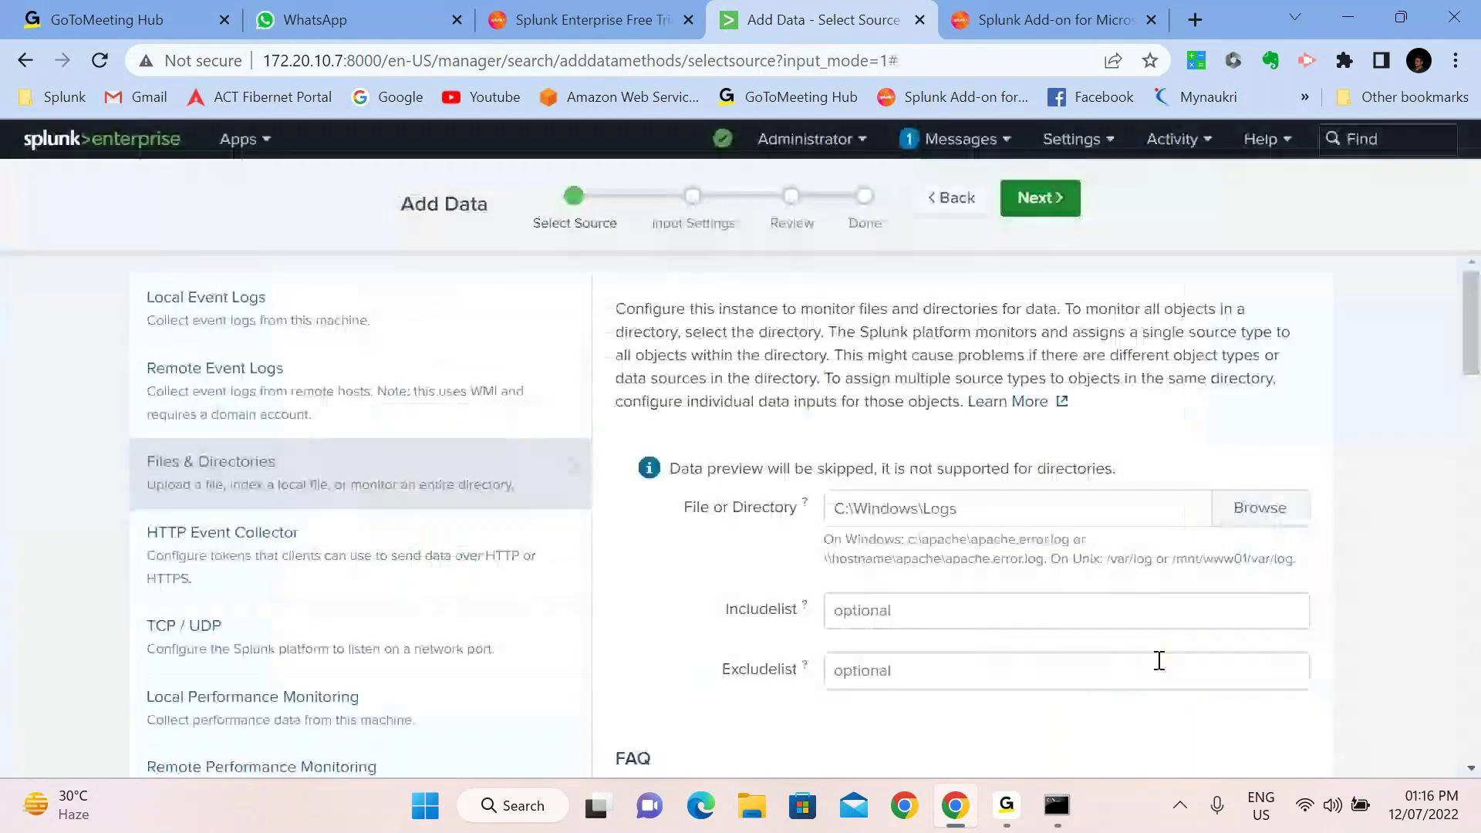
# Replace the duplicate Logs source with C:\Windows\Logs\CBS and continue to Input Settings
pyautogui.scroll(-3, 1158, 661)
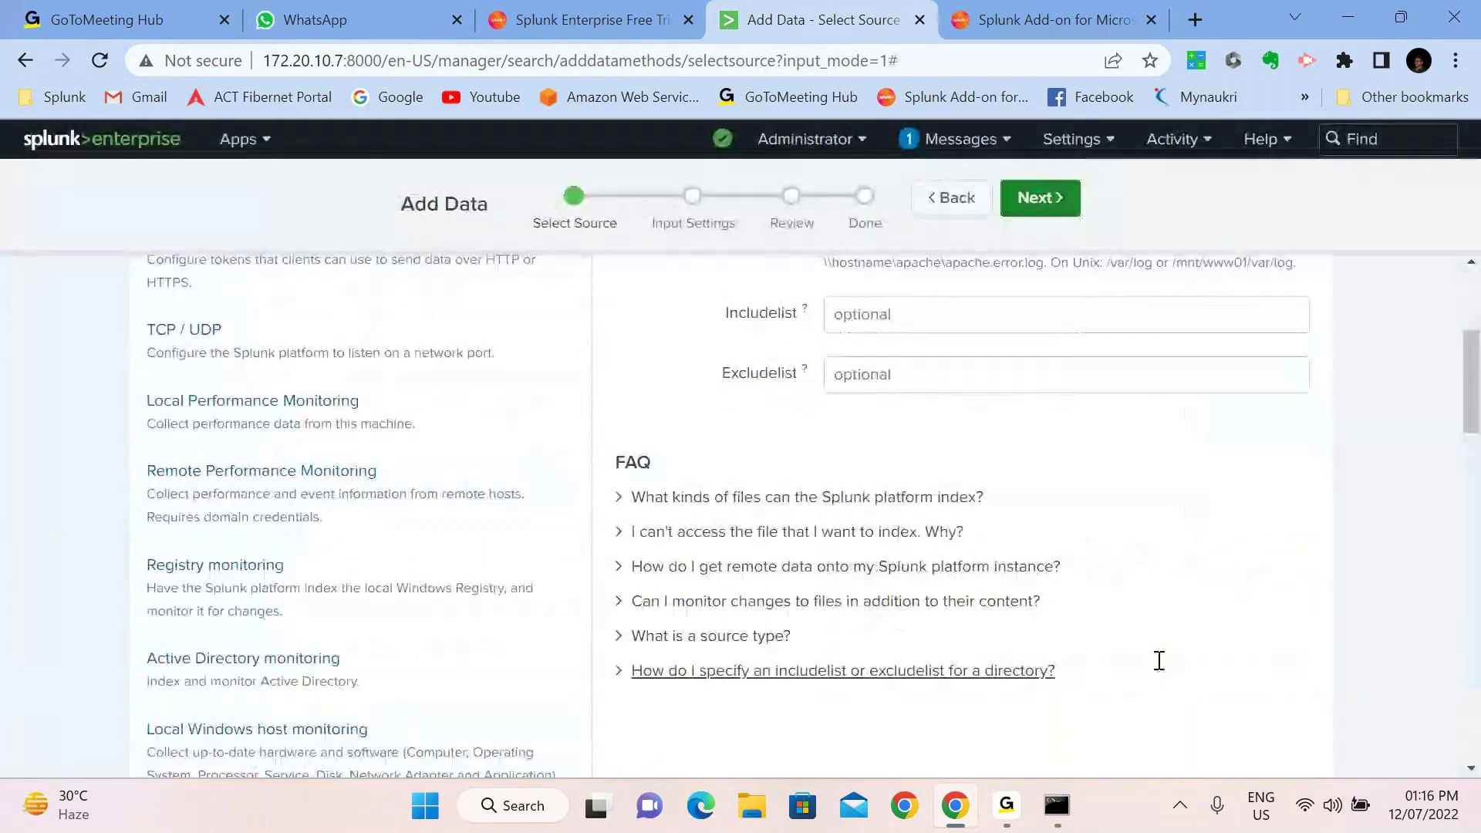
pyautogui.click(1054, 198)
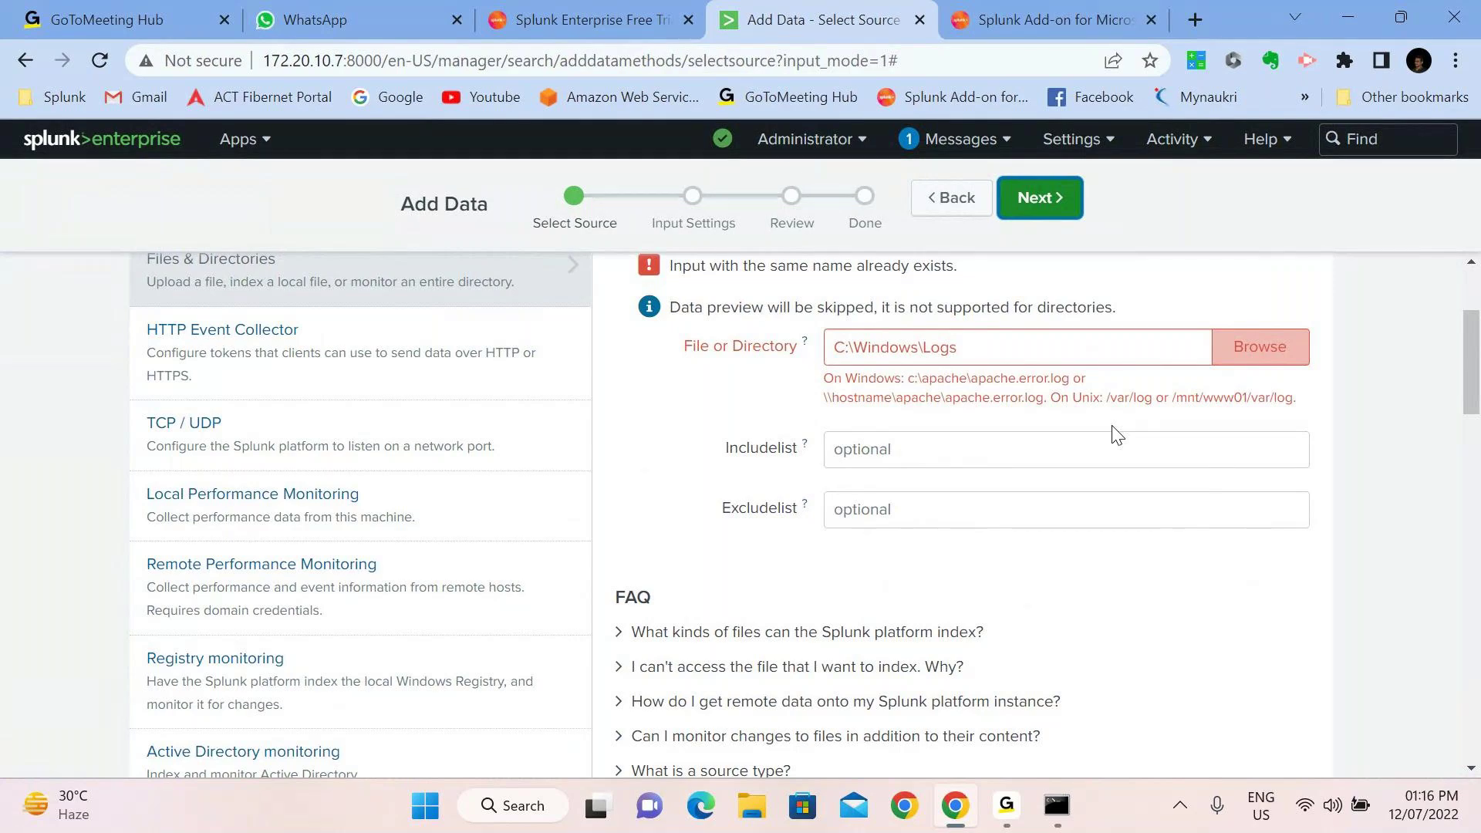
pyautogui.click(1259, 346)
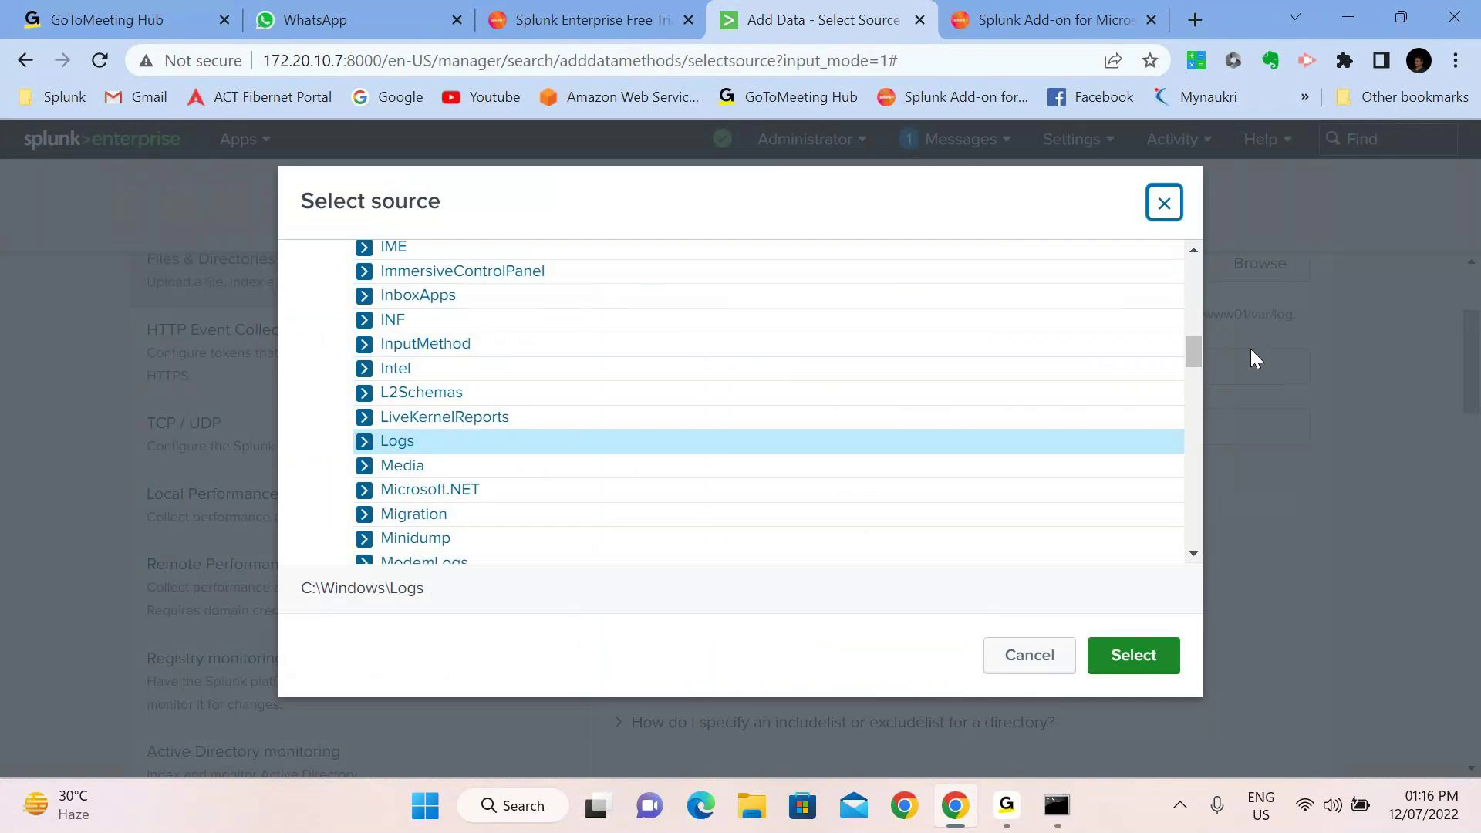
pyautogui.click(365, 451)
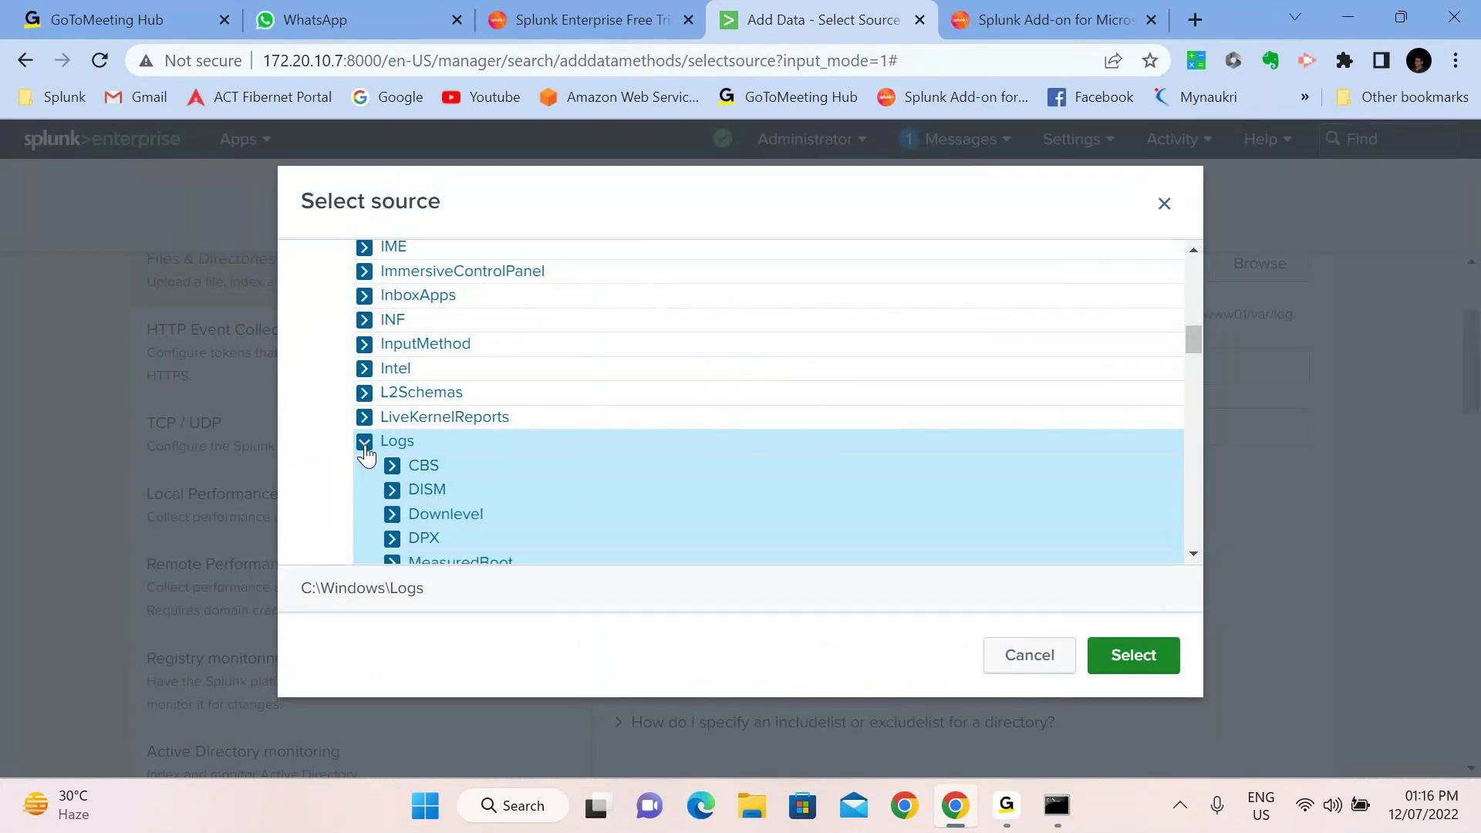
pyautogui.click(424, 471)
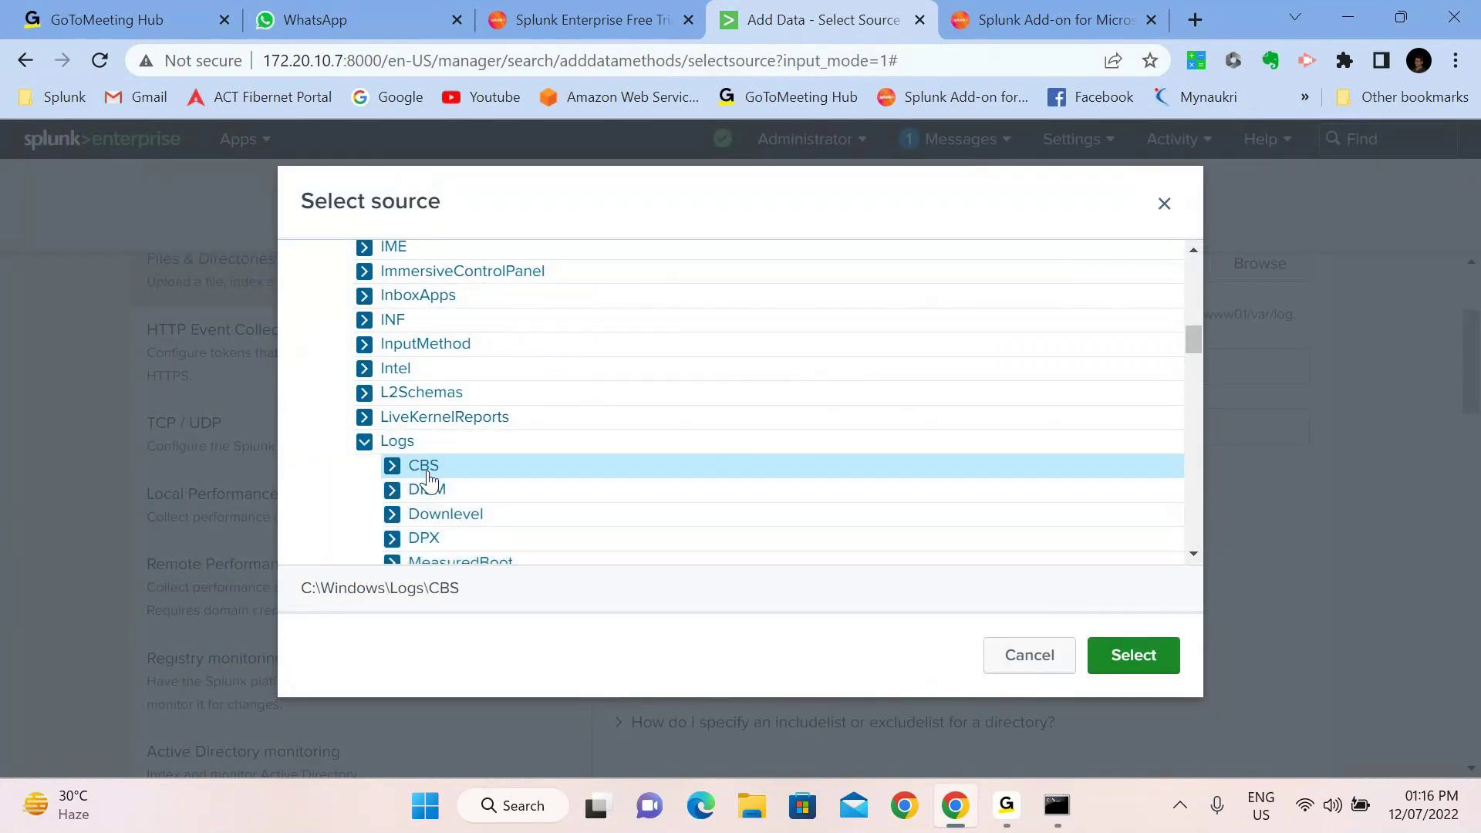
pyautogui.click(1134, 656)
pyautogui.click(1072, 210)
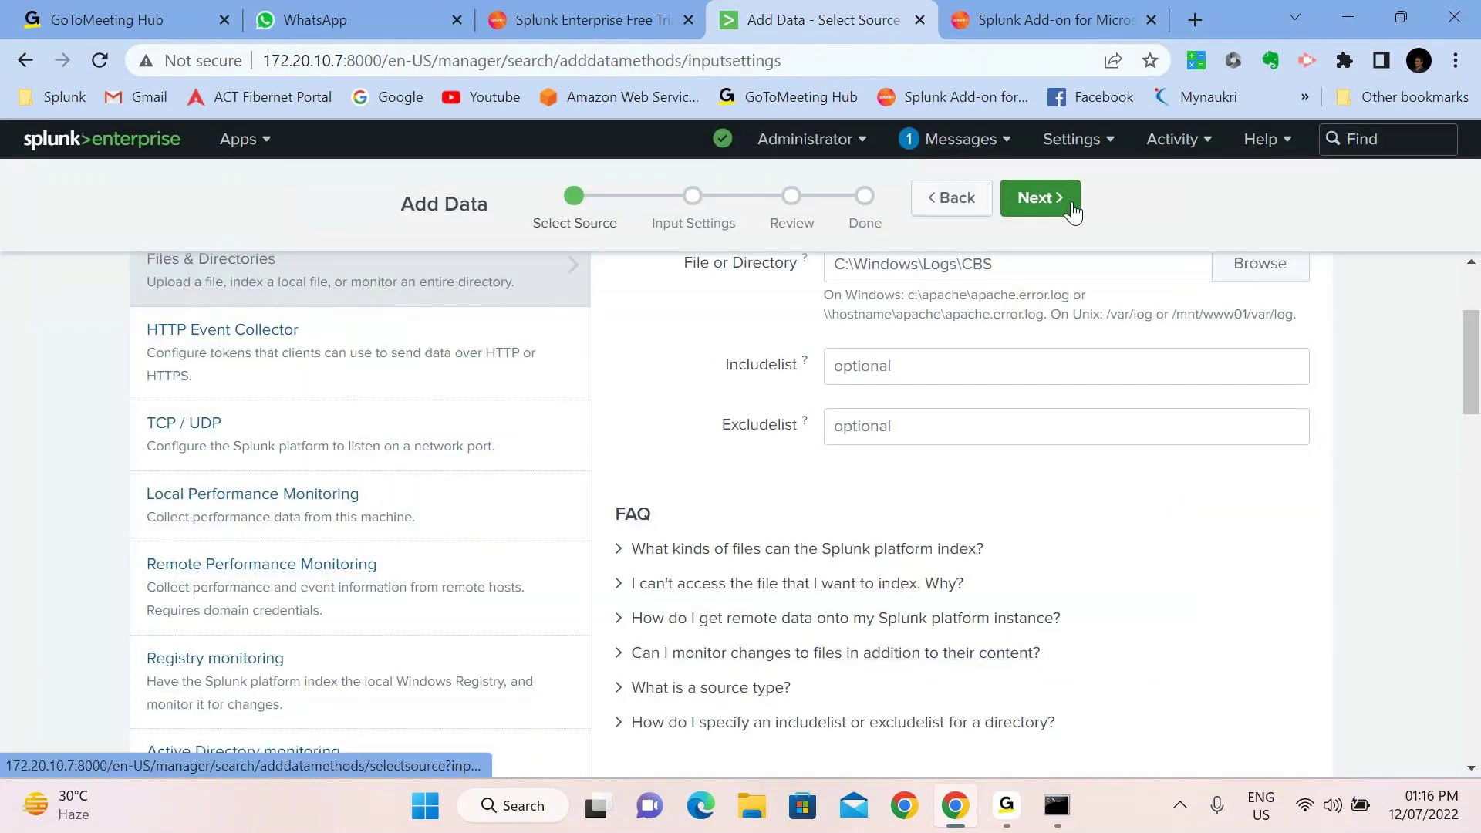
# Set the input's source type to Automatic after trying the New and Select options
pyautogui.scroll(1, 868, 278)
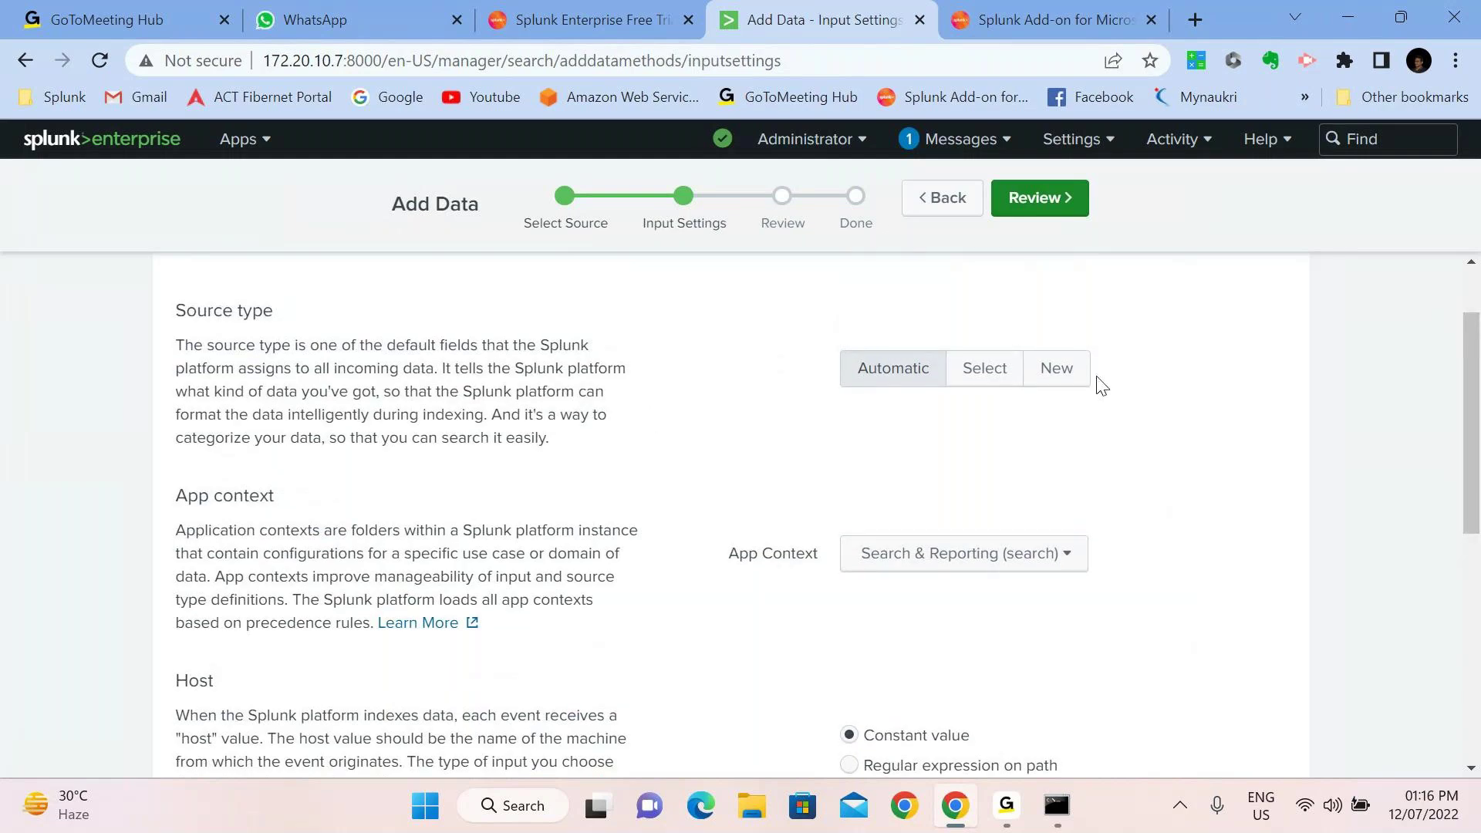
pyautogui.click(1069, 370)
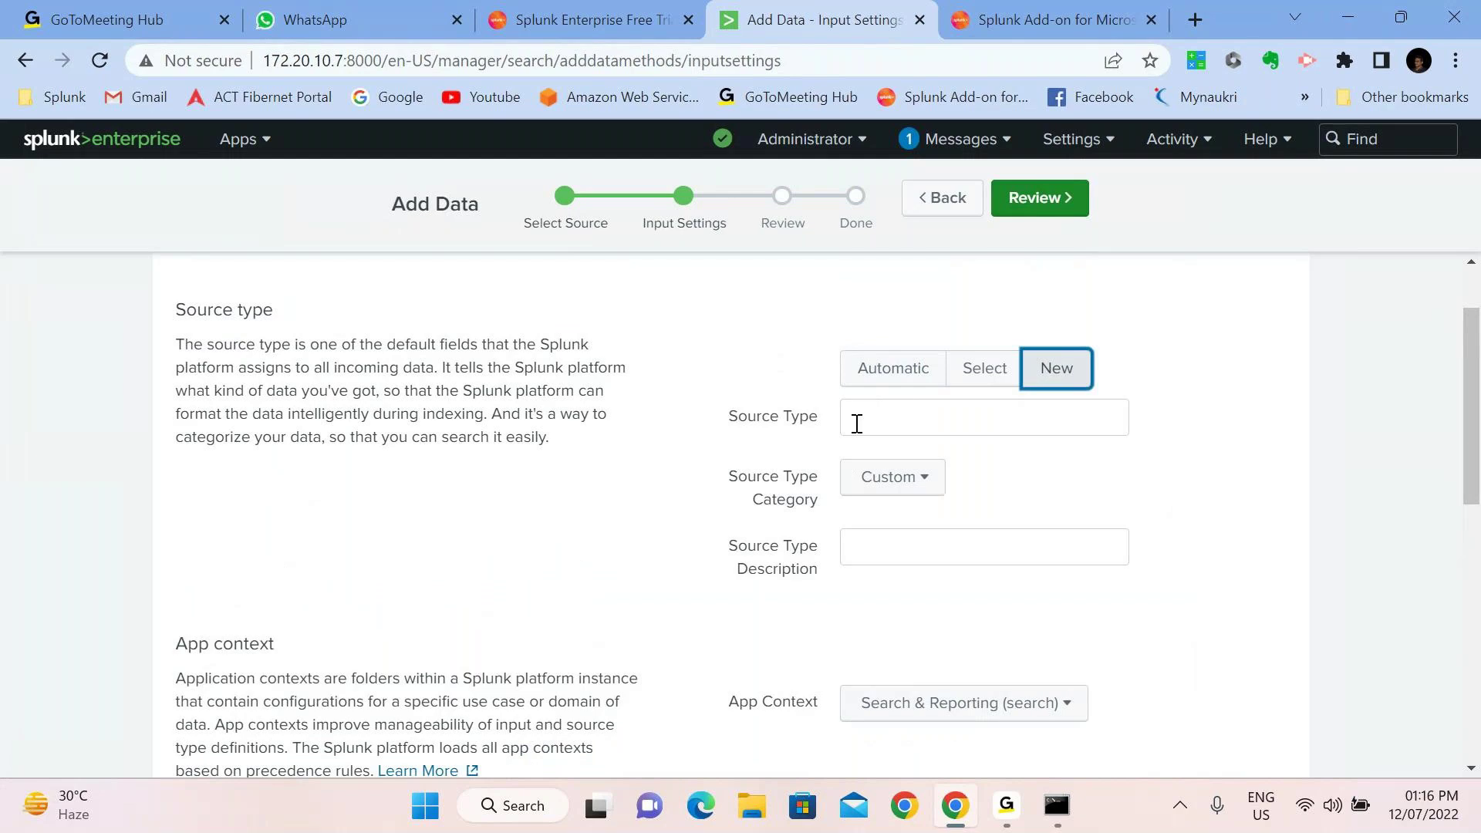
pyautogui.click(856, 424)
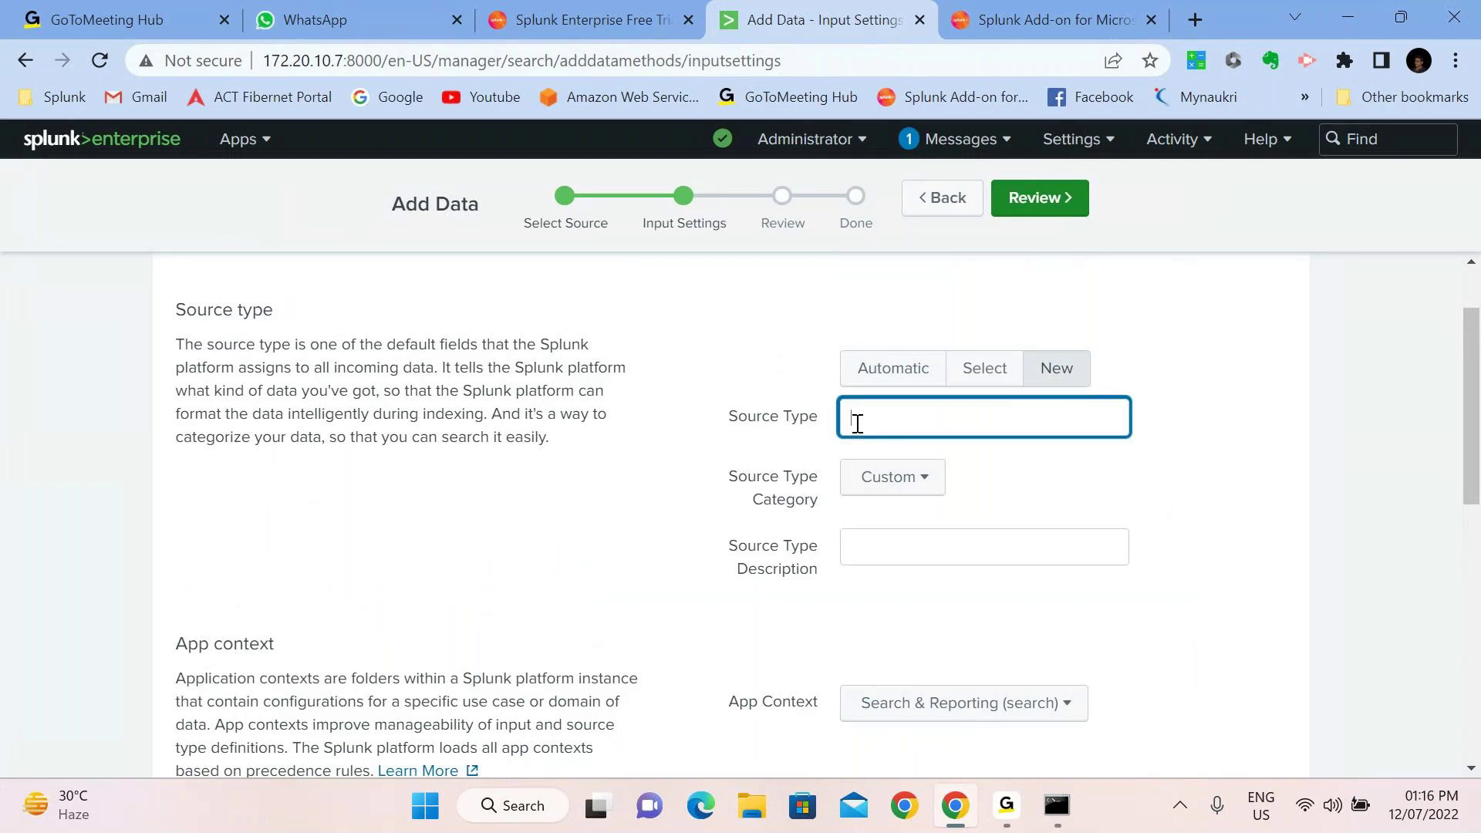
pyautogui.click(1012, 370)
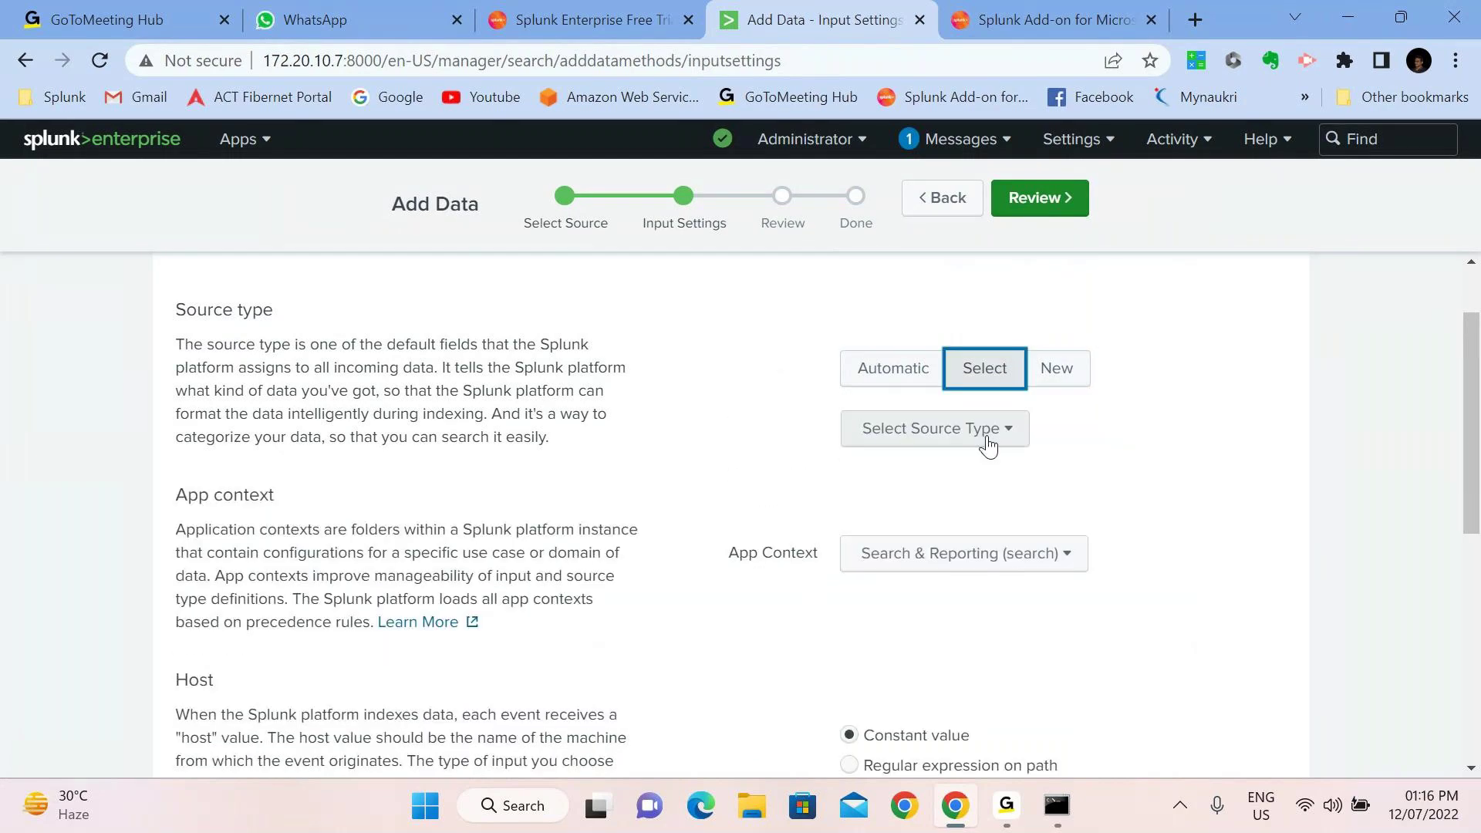
pyautogui.click(986, 436)
pyautogui.moveTo(891, 532)
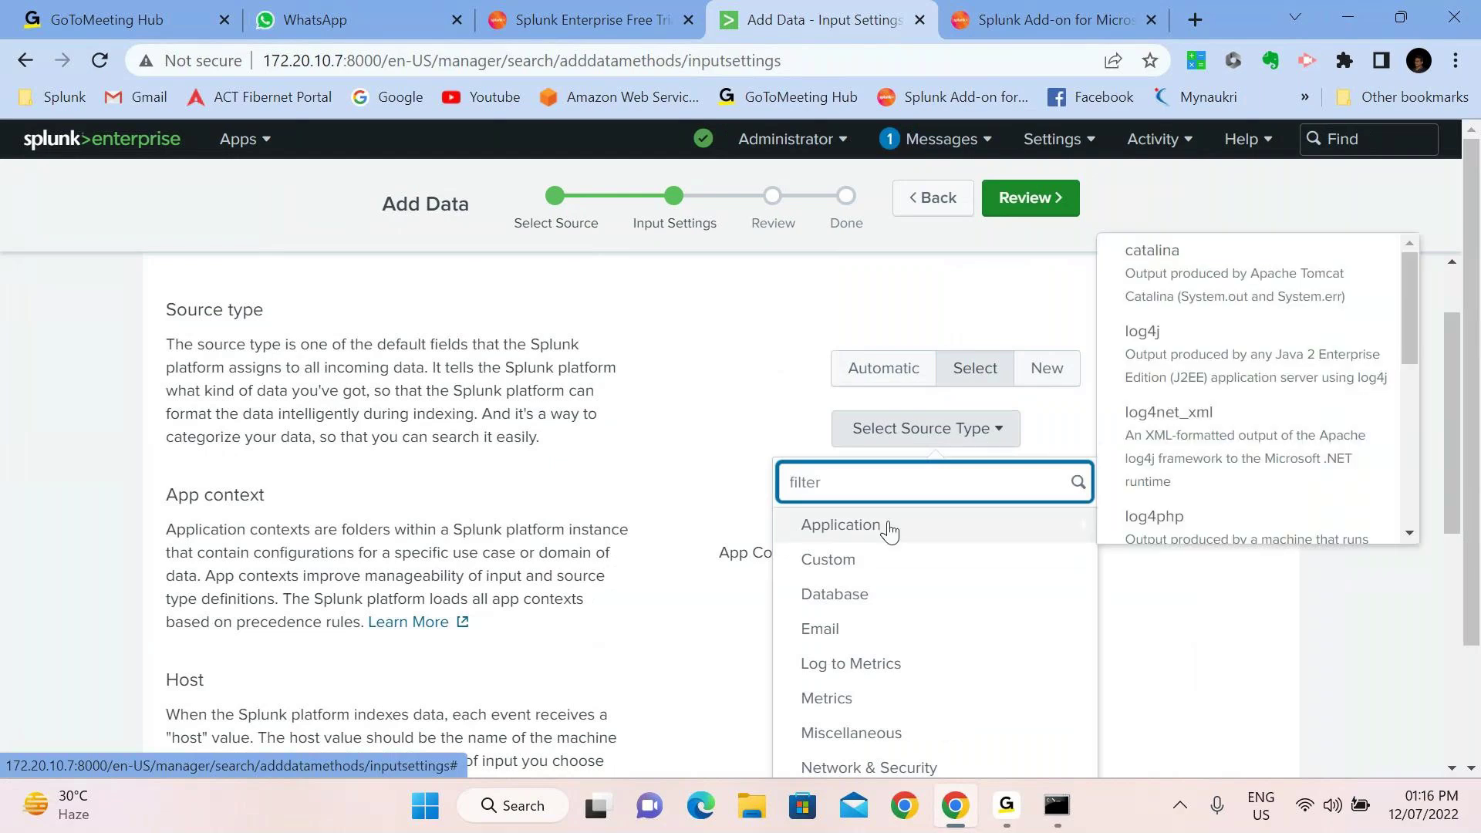
pyautogui.click(880, 365)
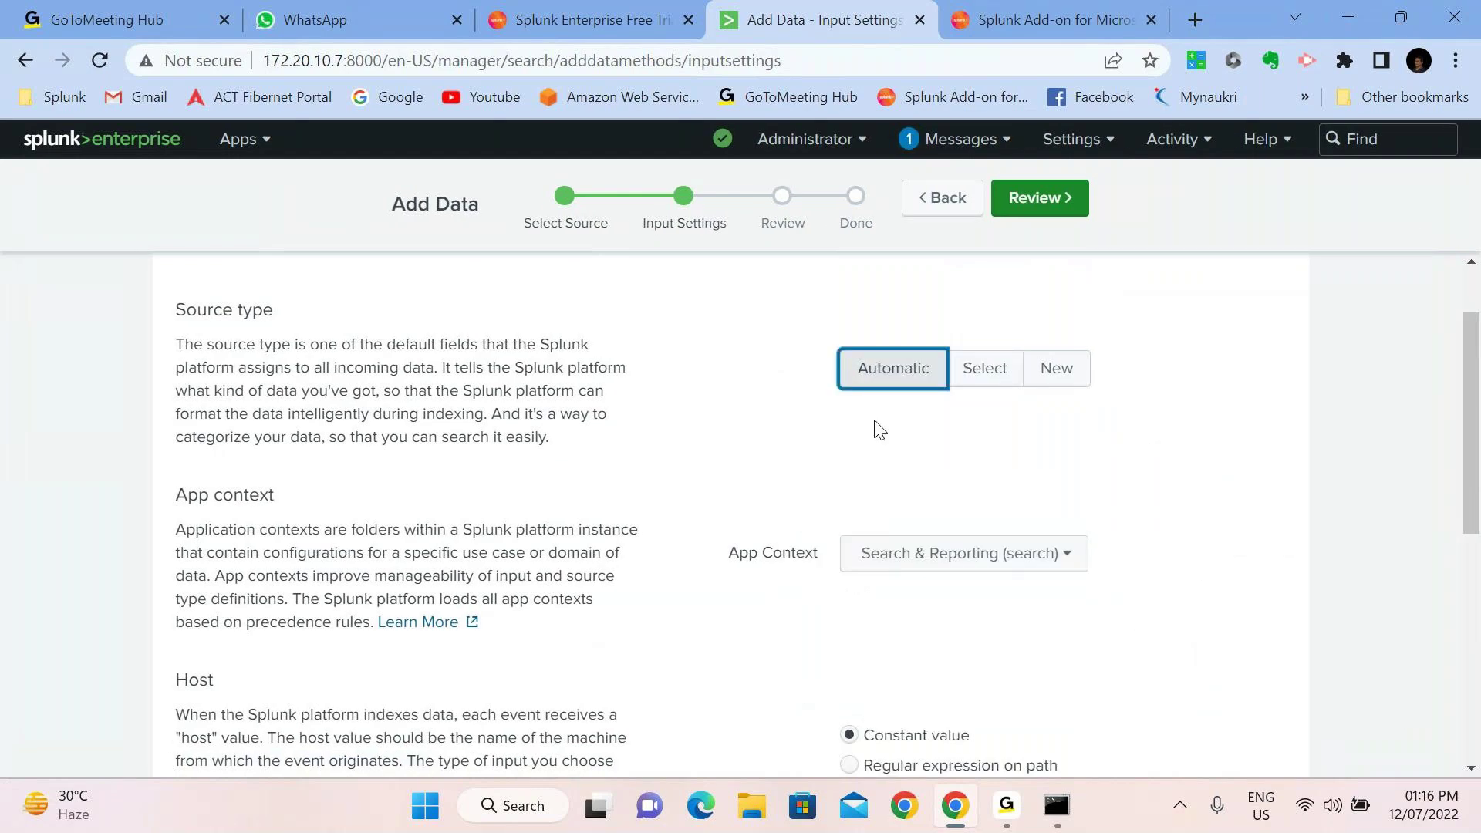
# Create a new index named cbs_index, then review and submit the file input
pyautogui.scroll(-2, 879, 430)
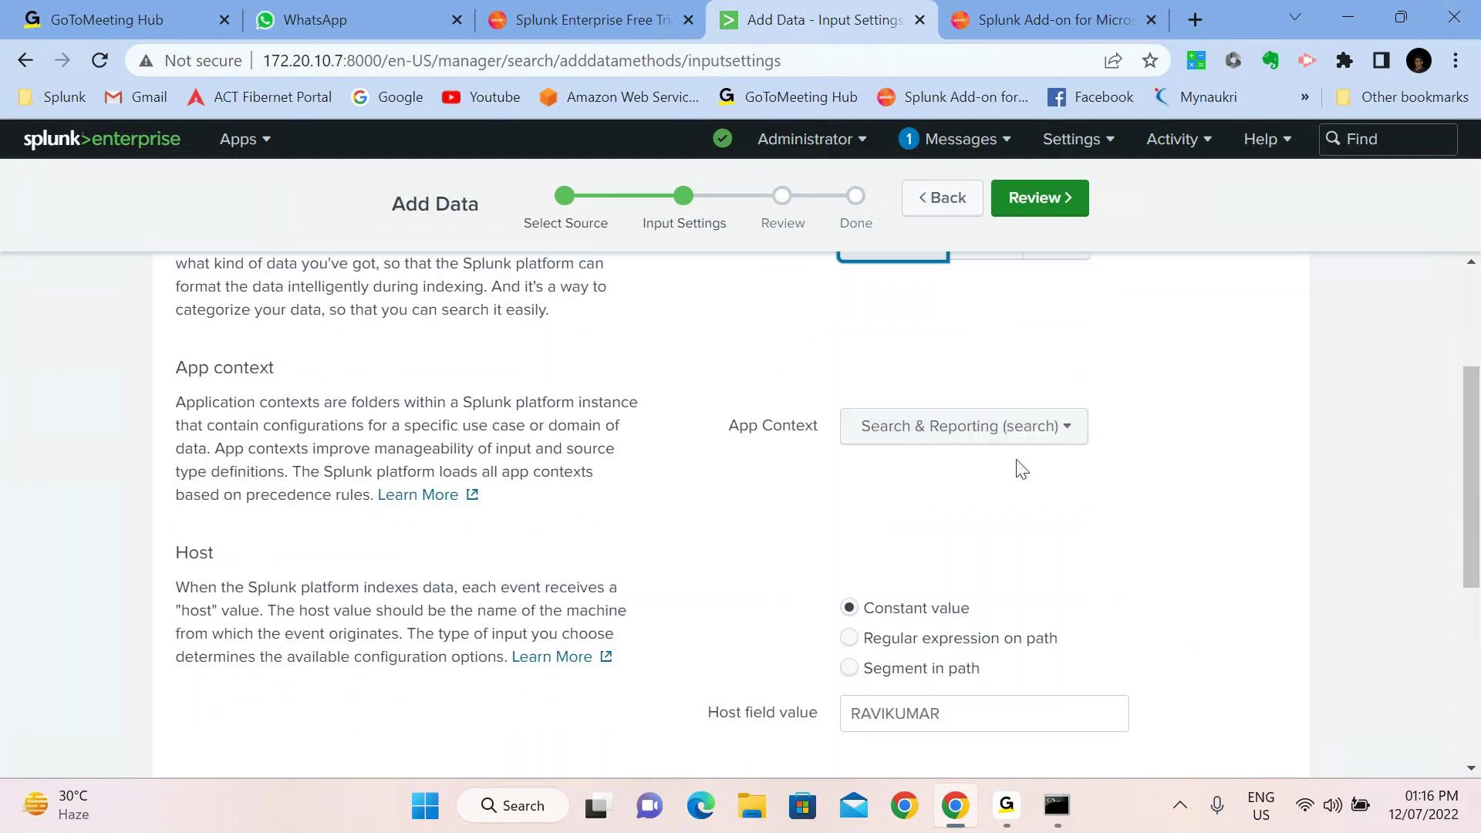
pyautogui.scroll(-1, 1018, 465)
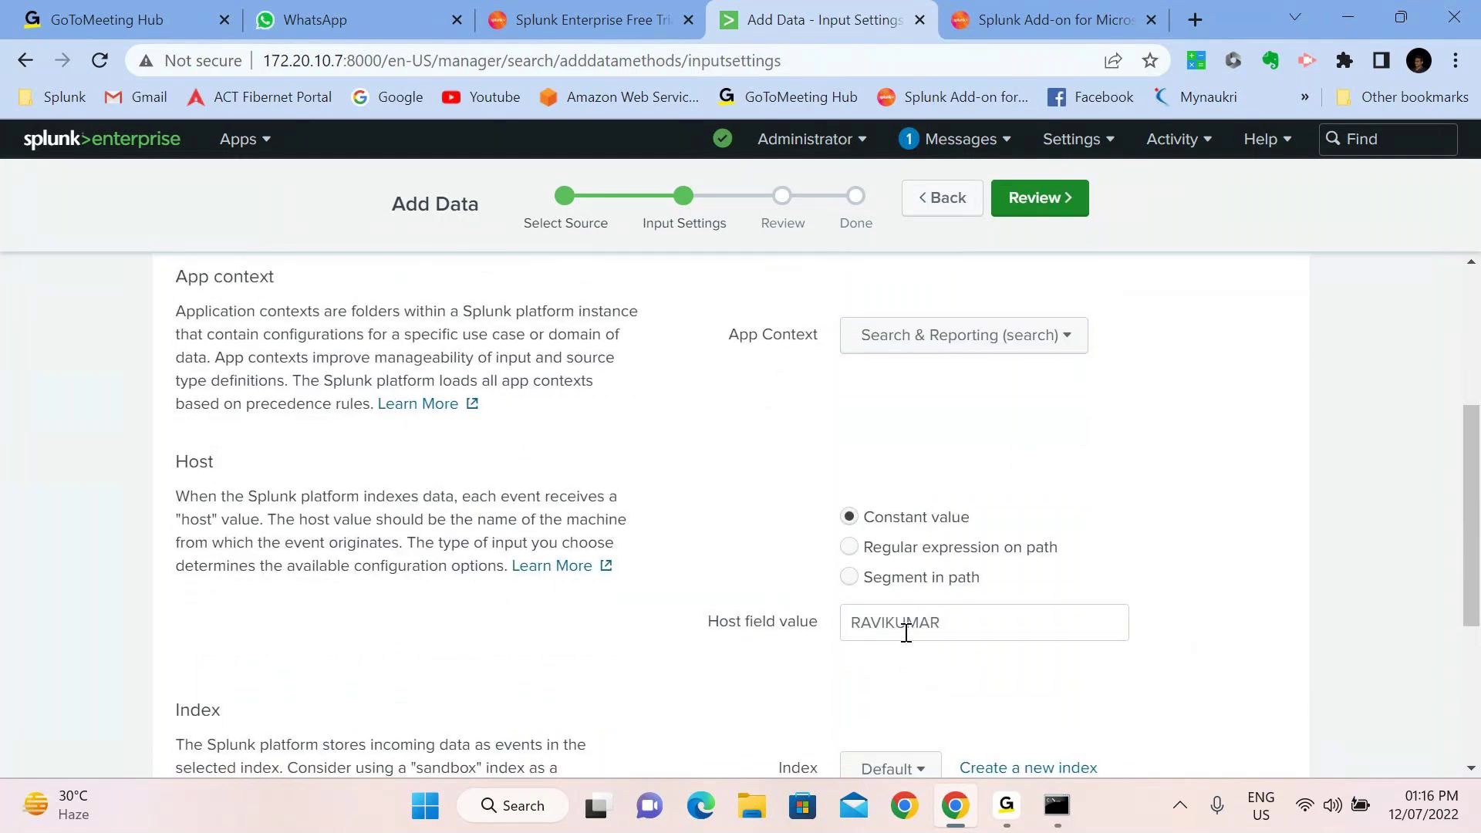
pyautogui.scroll(-3, 830, 617)
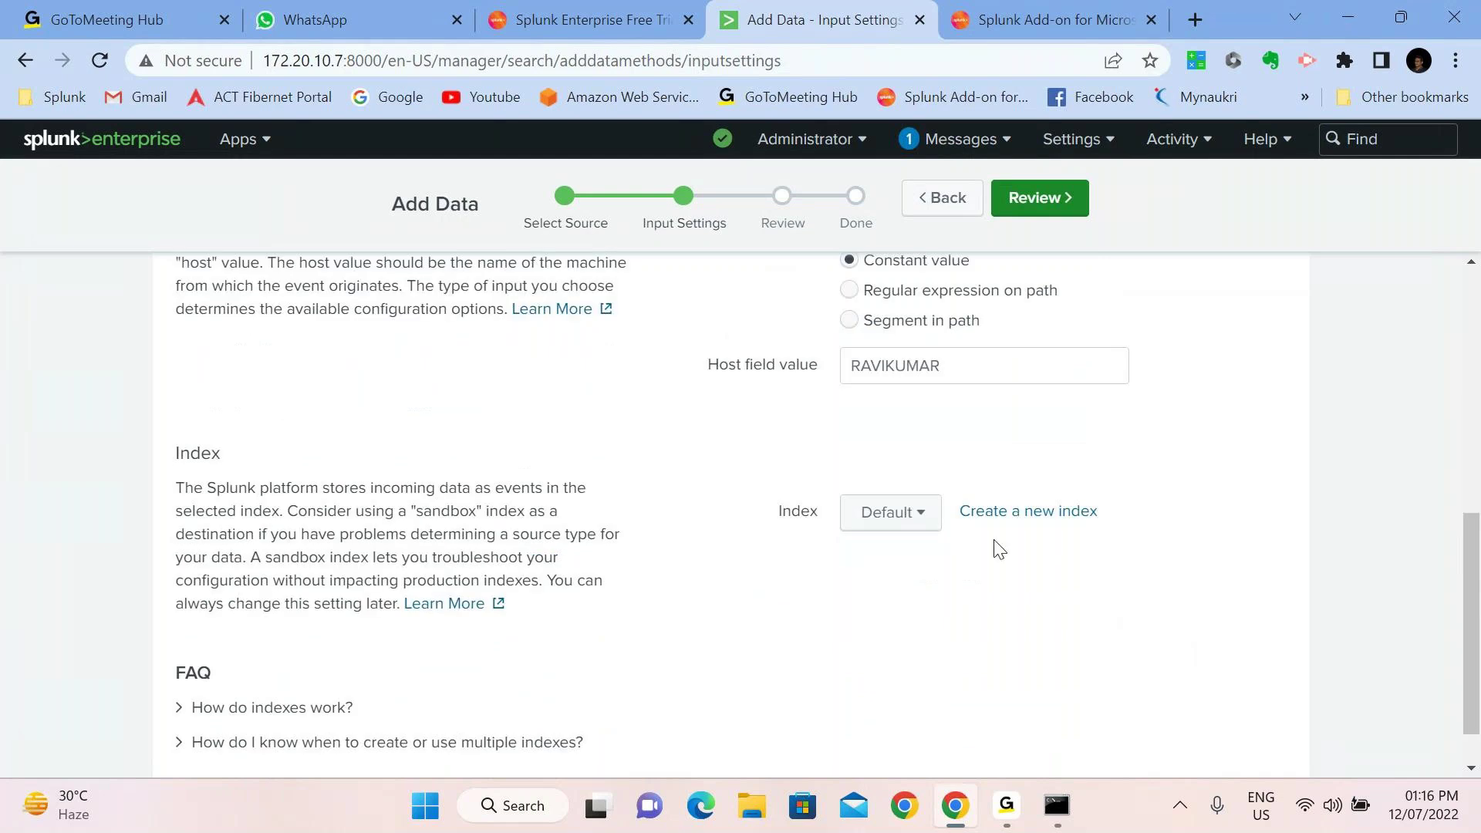
pyautogui.click(1001, 510)
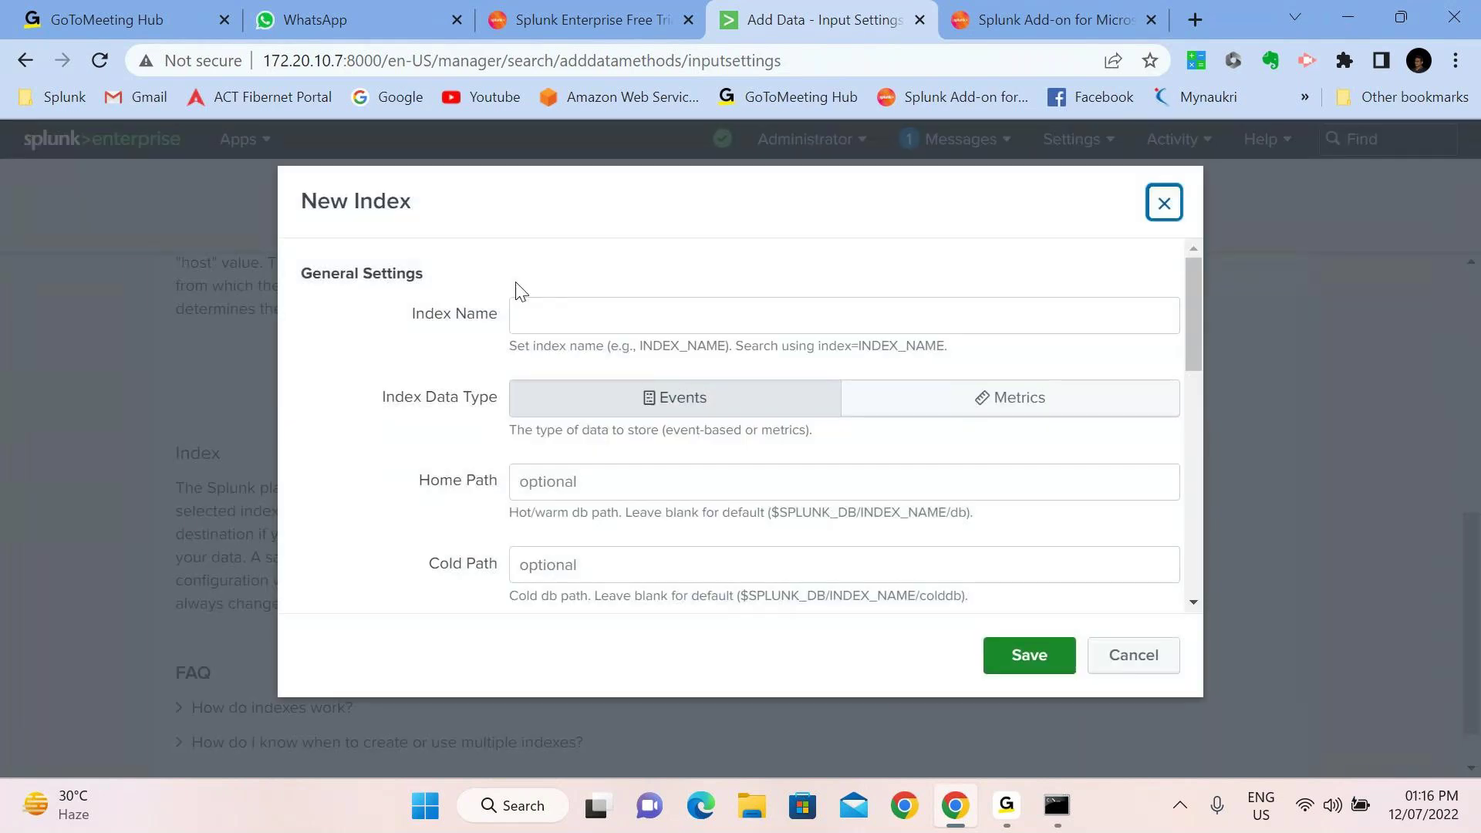
pyautogui.click(536, 317)
pyautogui.write('cb')
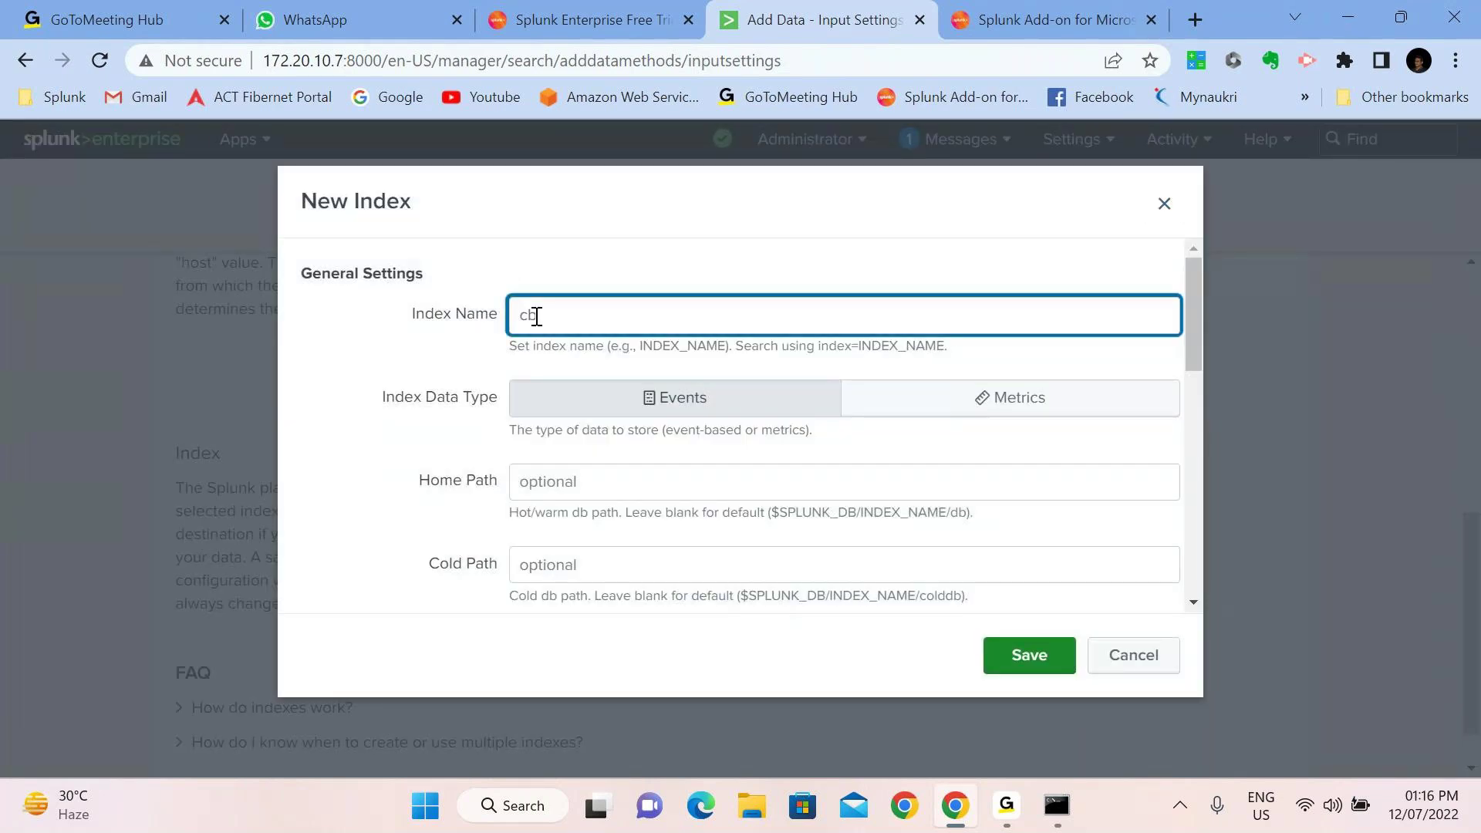
pyautogui.write('s_index')
pyautogui.click(1027, 677)
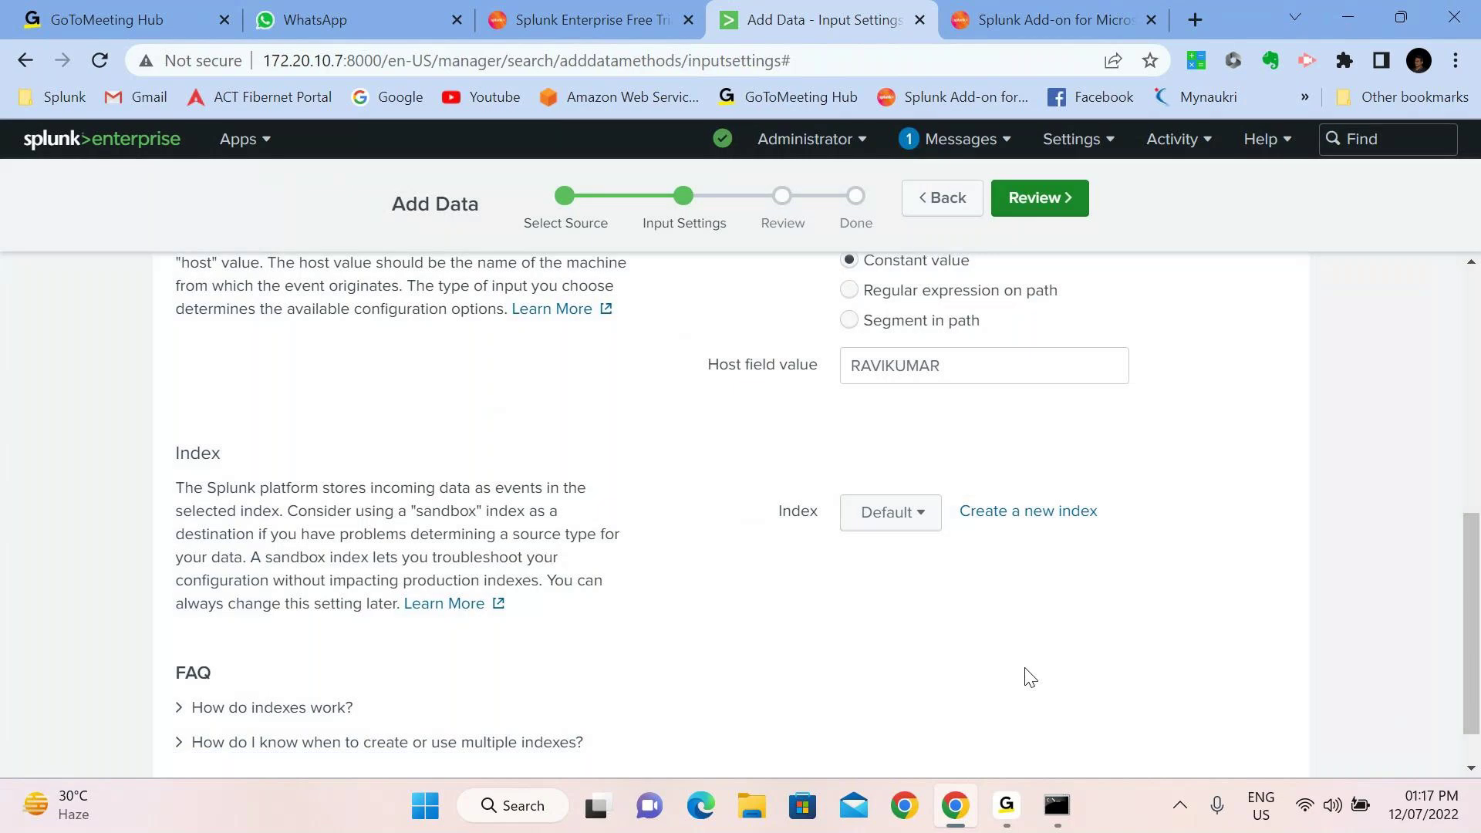
pyautogui.click(1077, 202)
pyautogui.click(1077, 208)
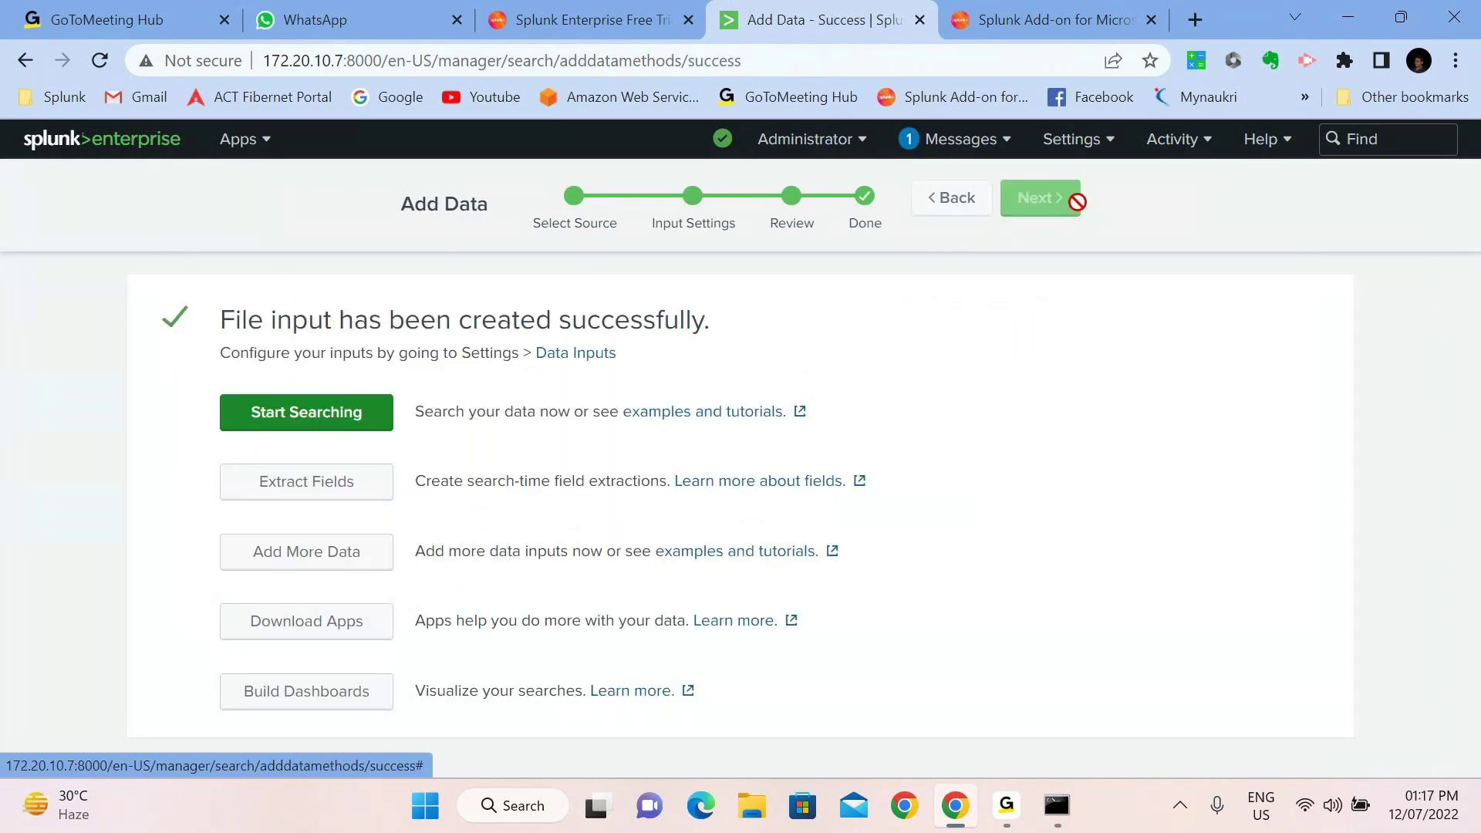
# Start searching the new data, trimming the query to just index="cbs_index" and running it
pyautogui.click(284, 418)
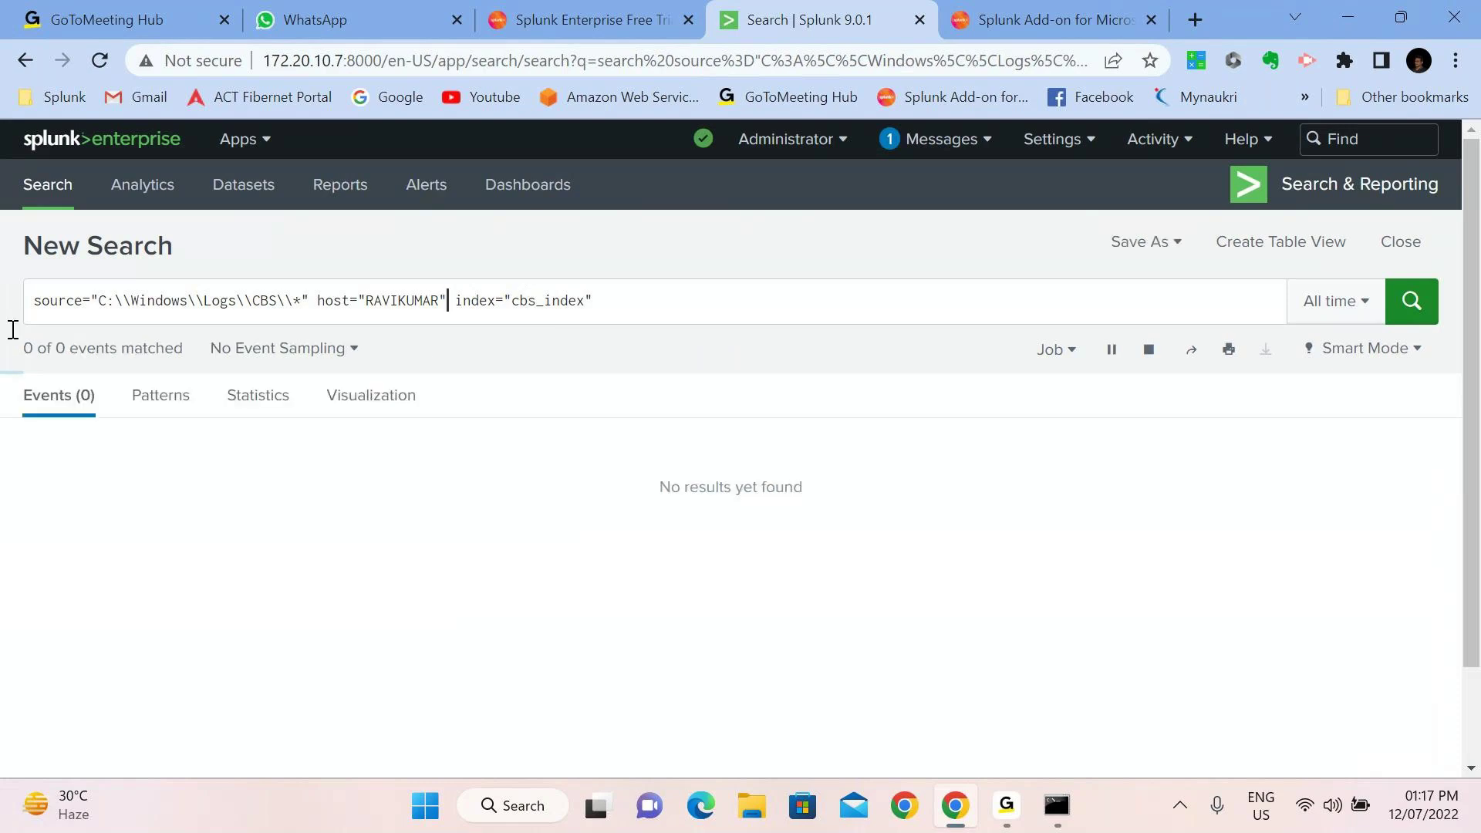
pyautogui.hotkey('shift', 'End')
pyautogui.keyDown('shift'); pyautogui.click(237, 300); pyautogui.keyUp('shift')
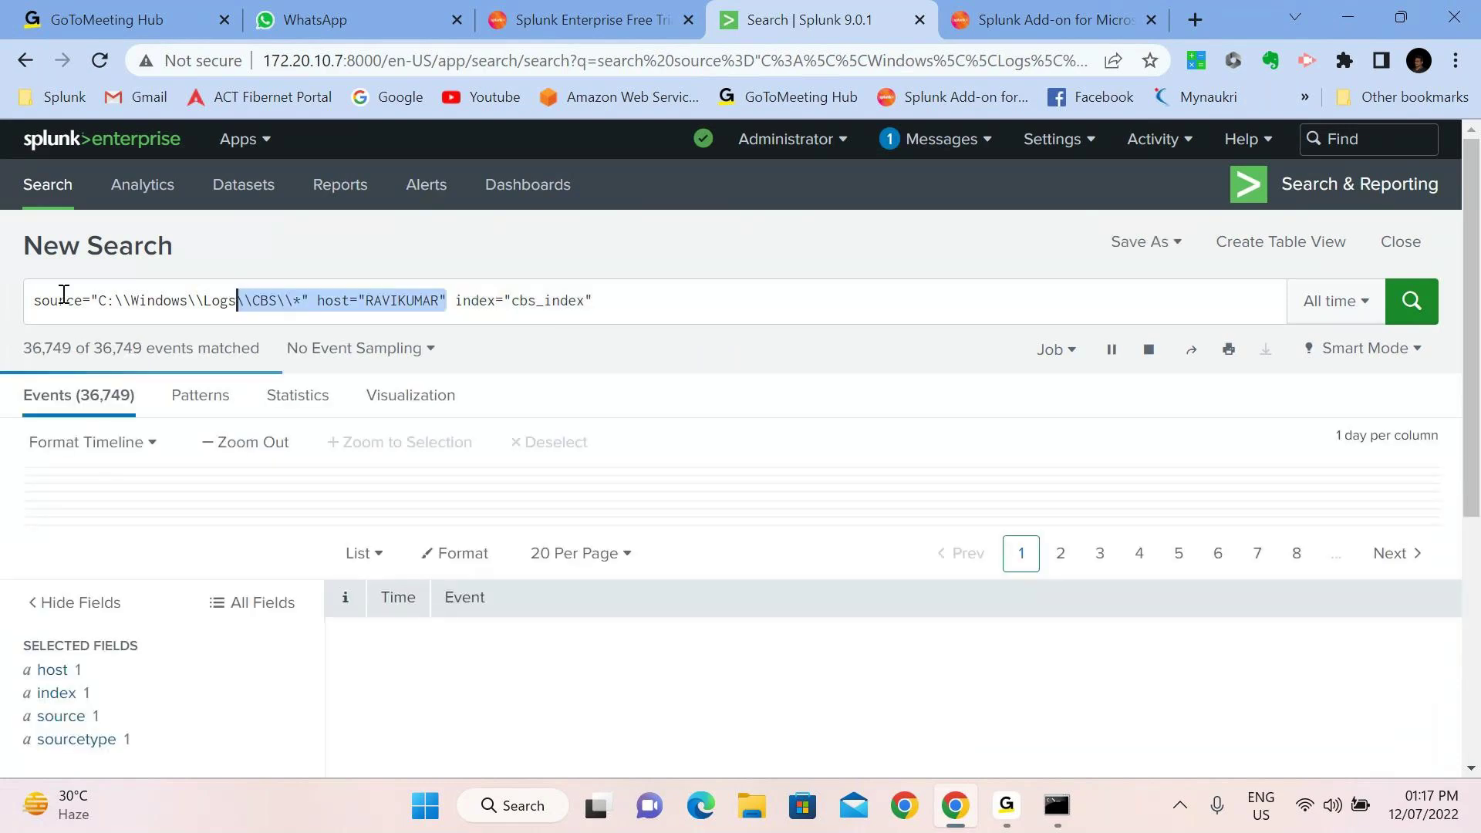
pyautogui.hotkey('shift', 'Home')
pyautogui.press('BackSpace')
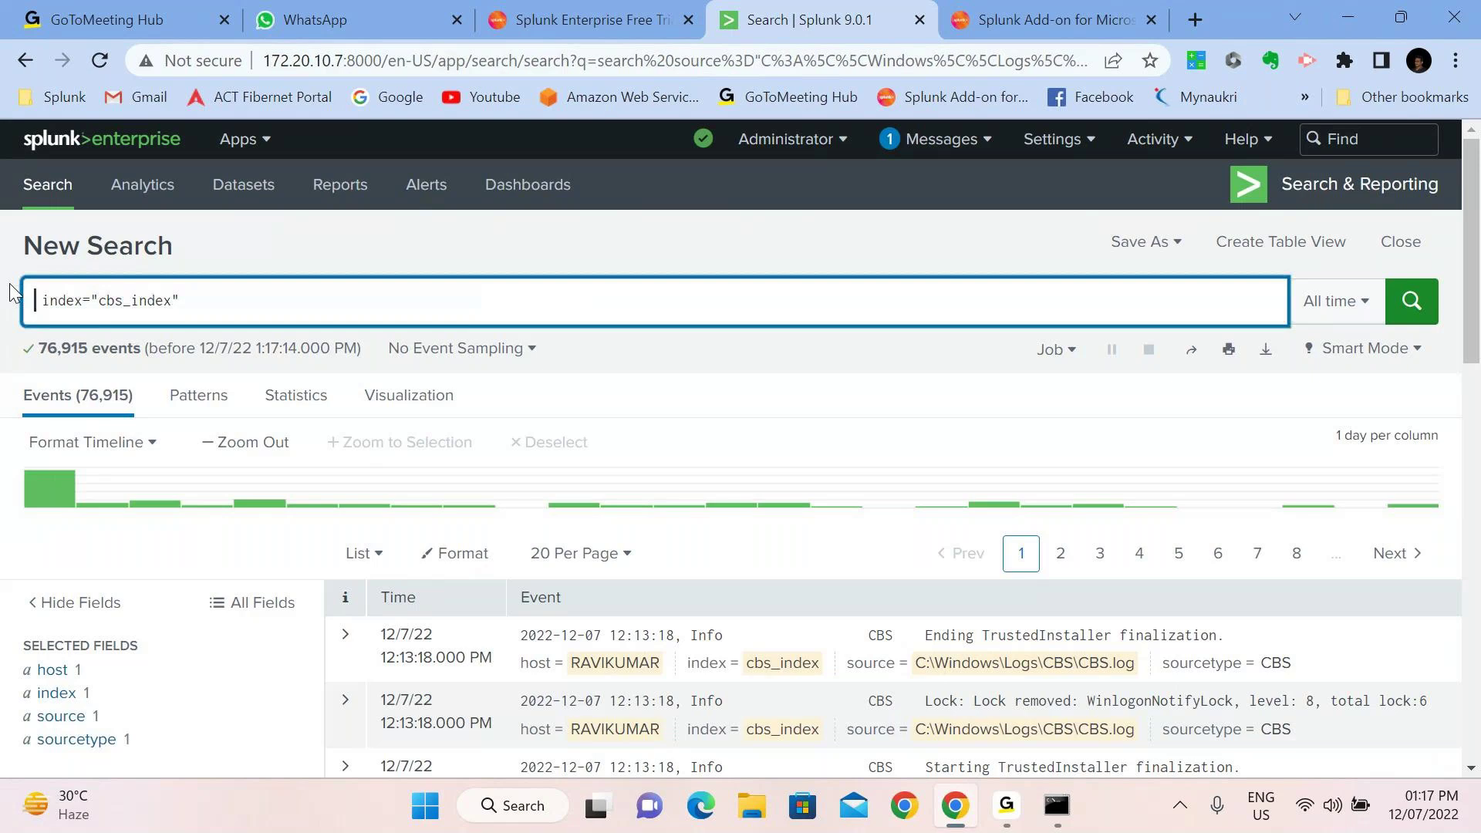
pyautogui.press('Delete')
pyautogui.press('Return')
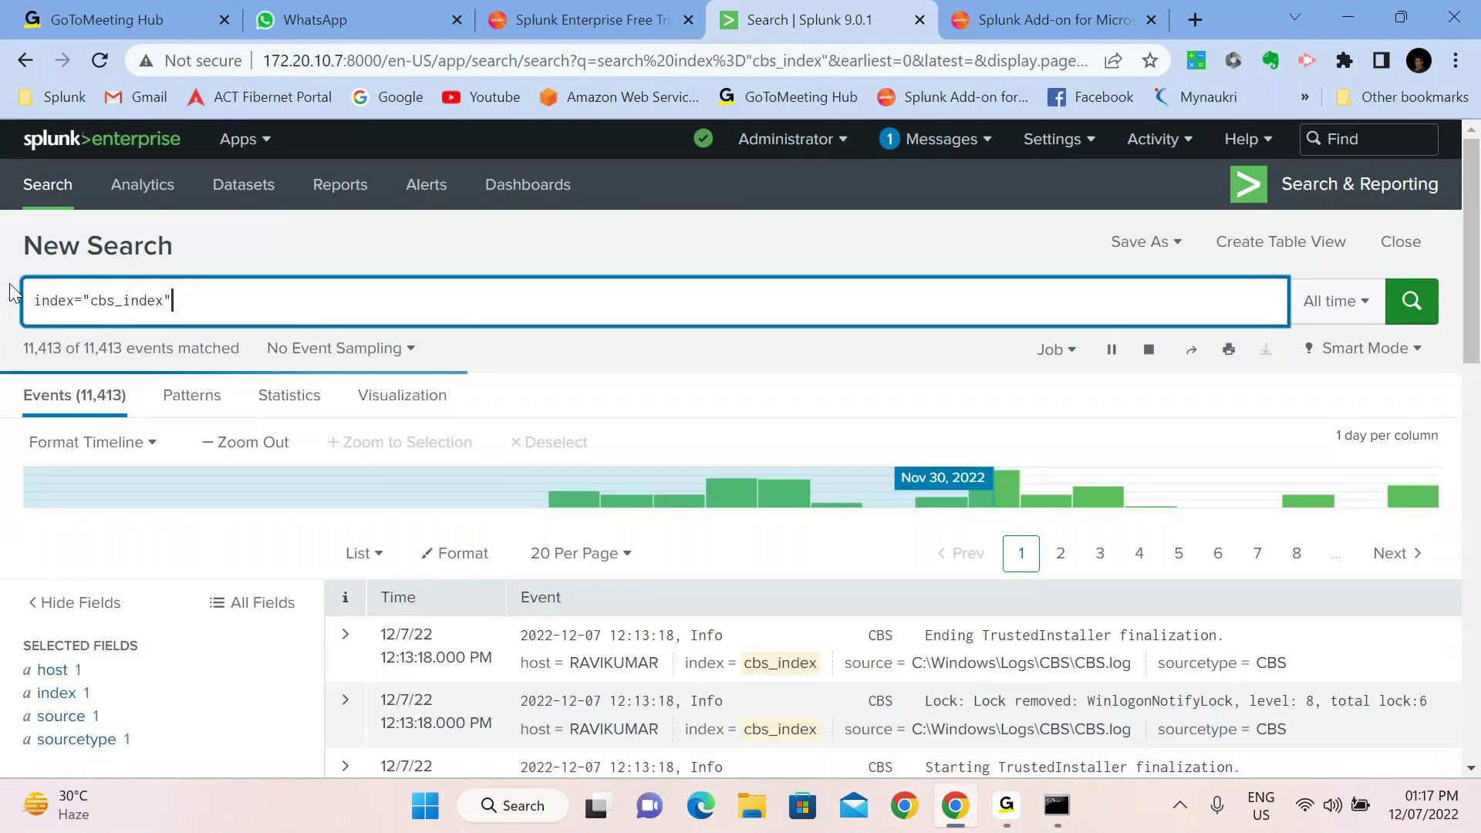
pyautogui.click(45, 669)
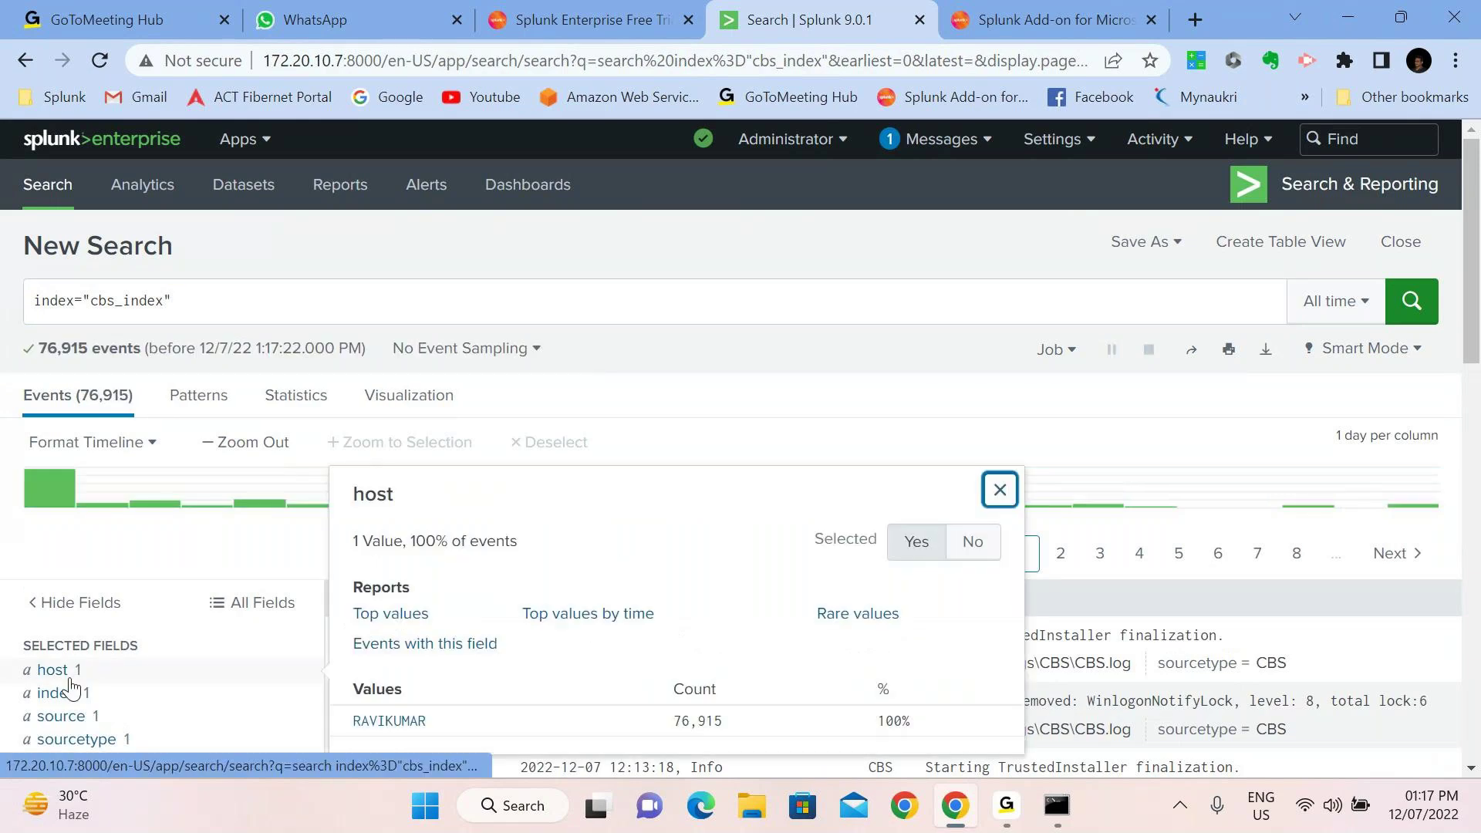
pyautogui.click(84, 698)
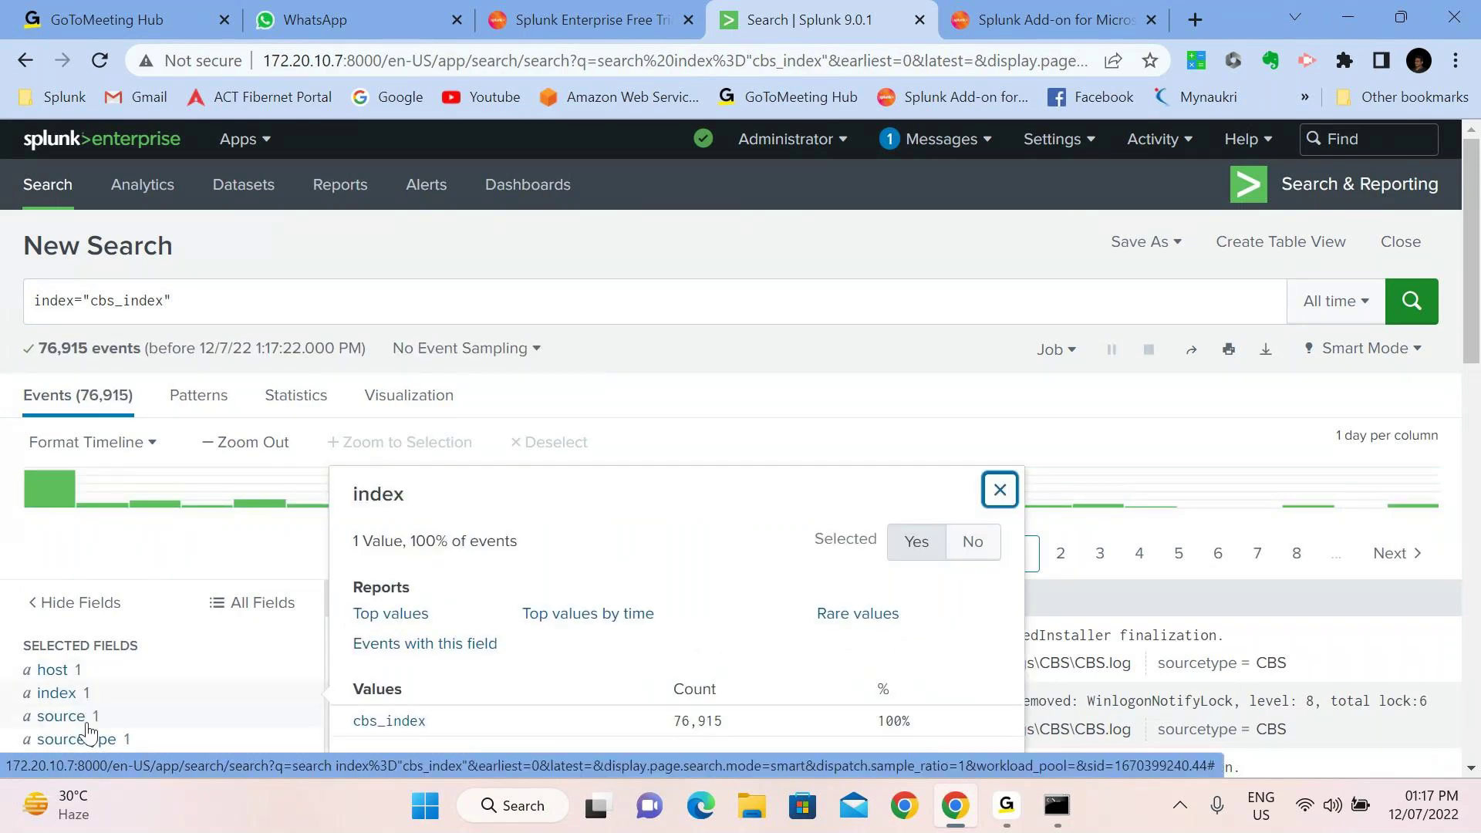
pyautogui.click(88, 717)
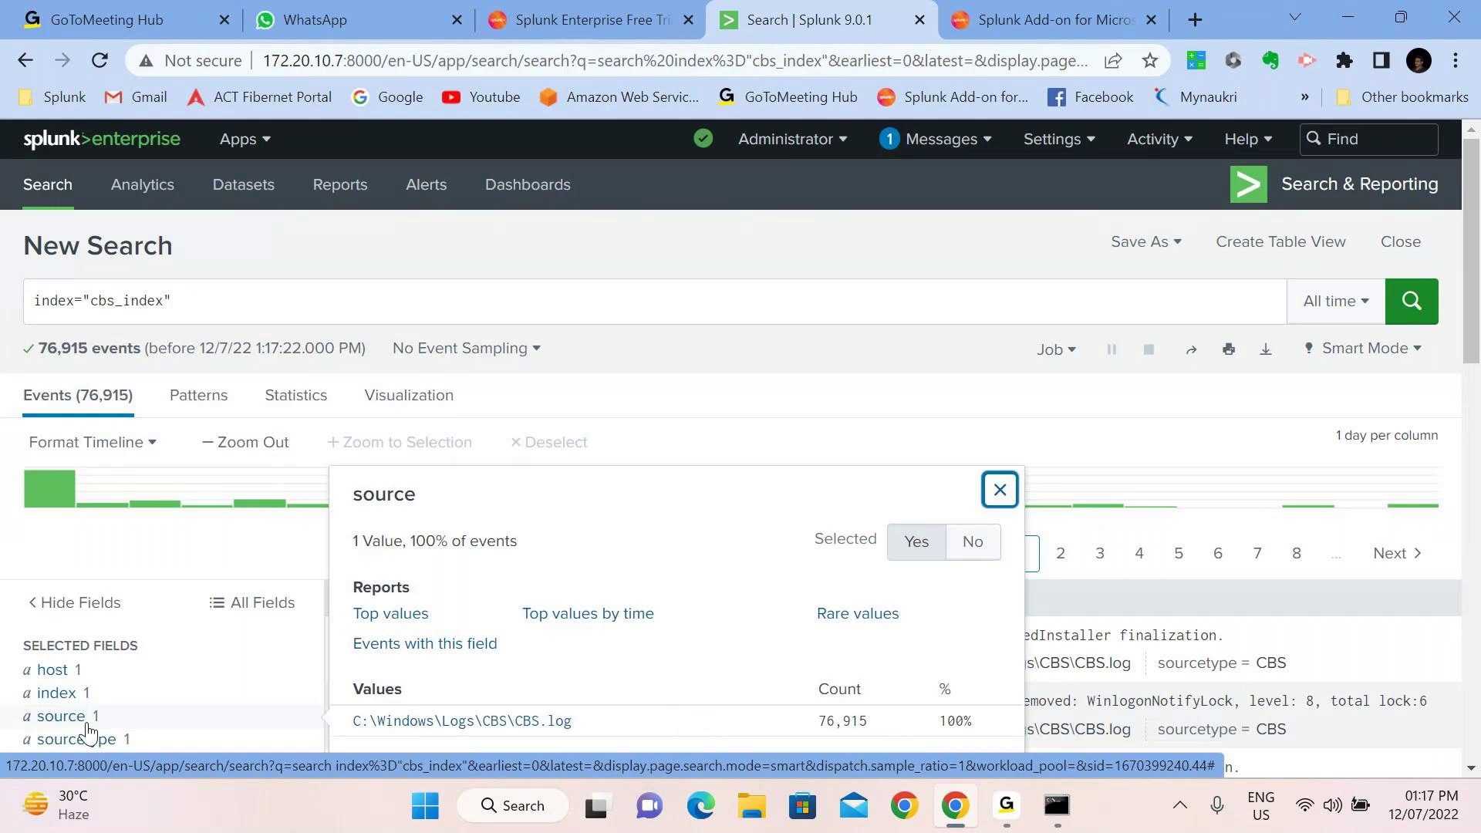
pyautogui.scroll(-1, 88, 731)
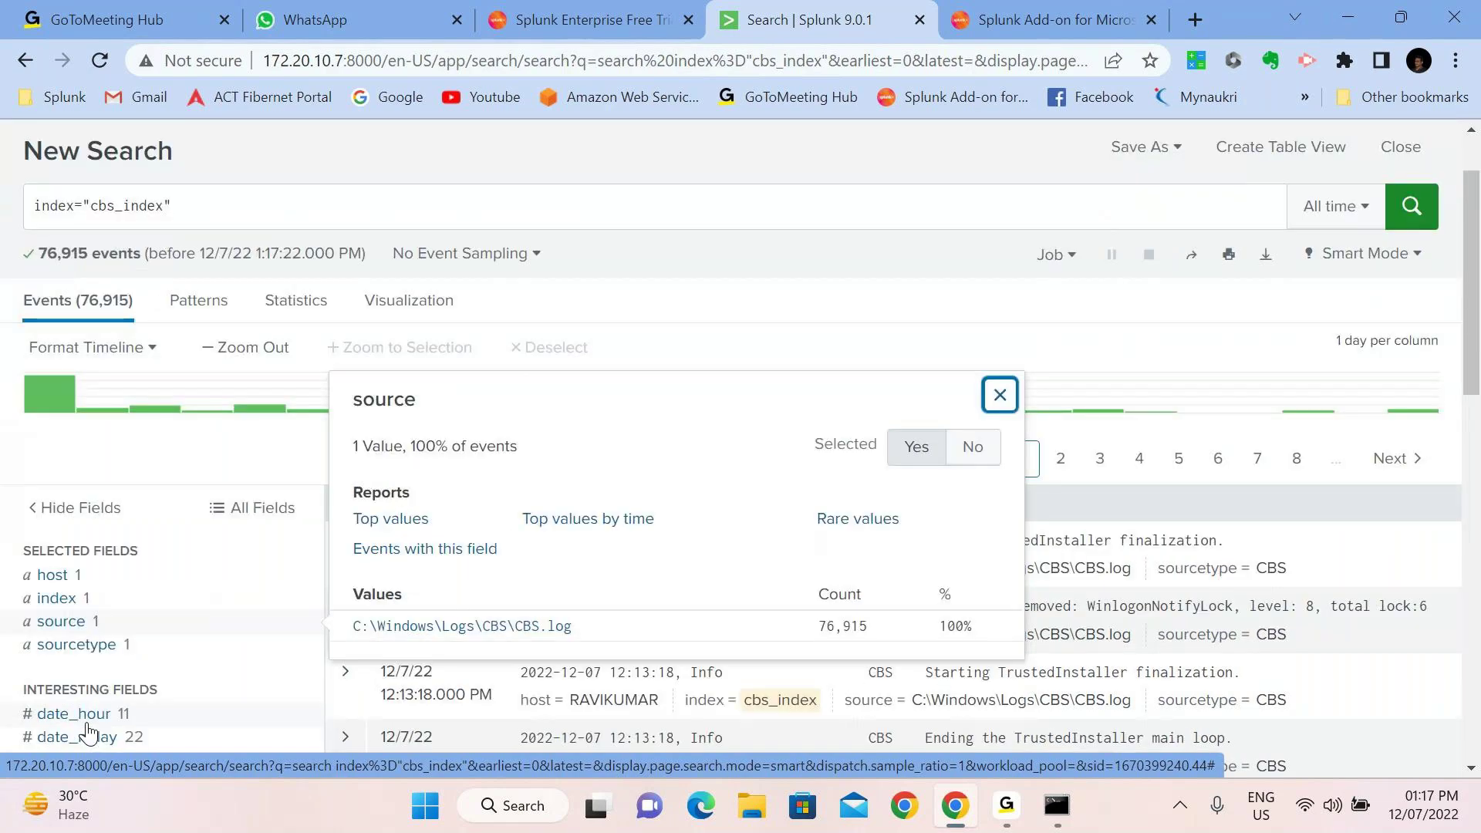
pyautogui.click(88, 646)
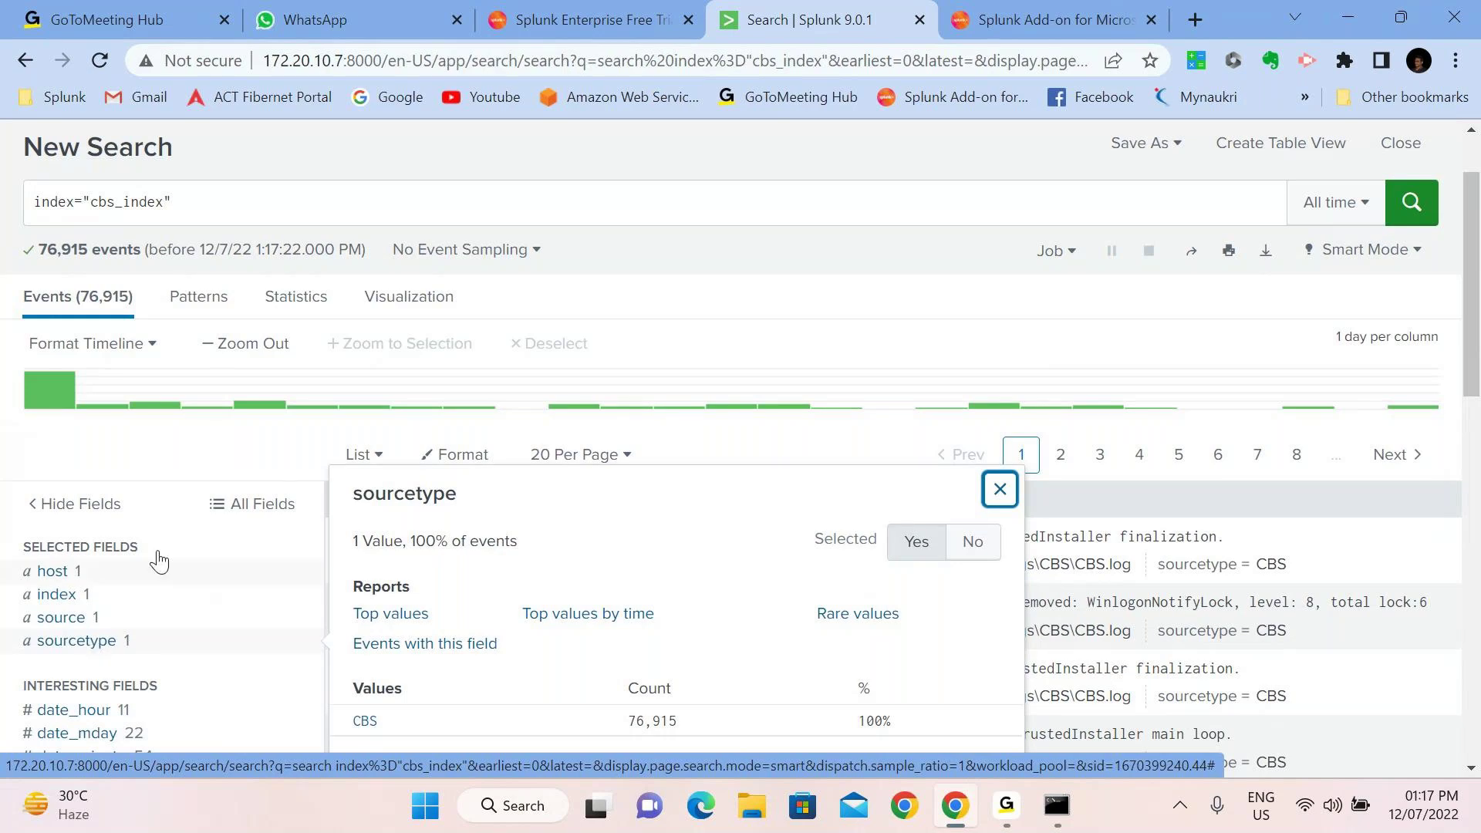
pyautogui.click(165, 467)
pyautogui.scroll(-3, 164, 466)
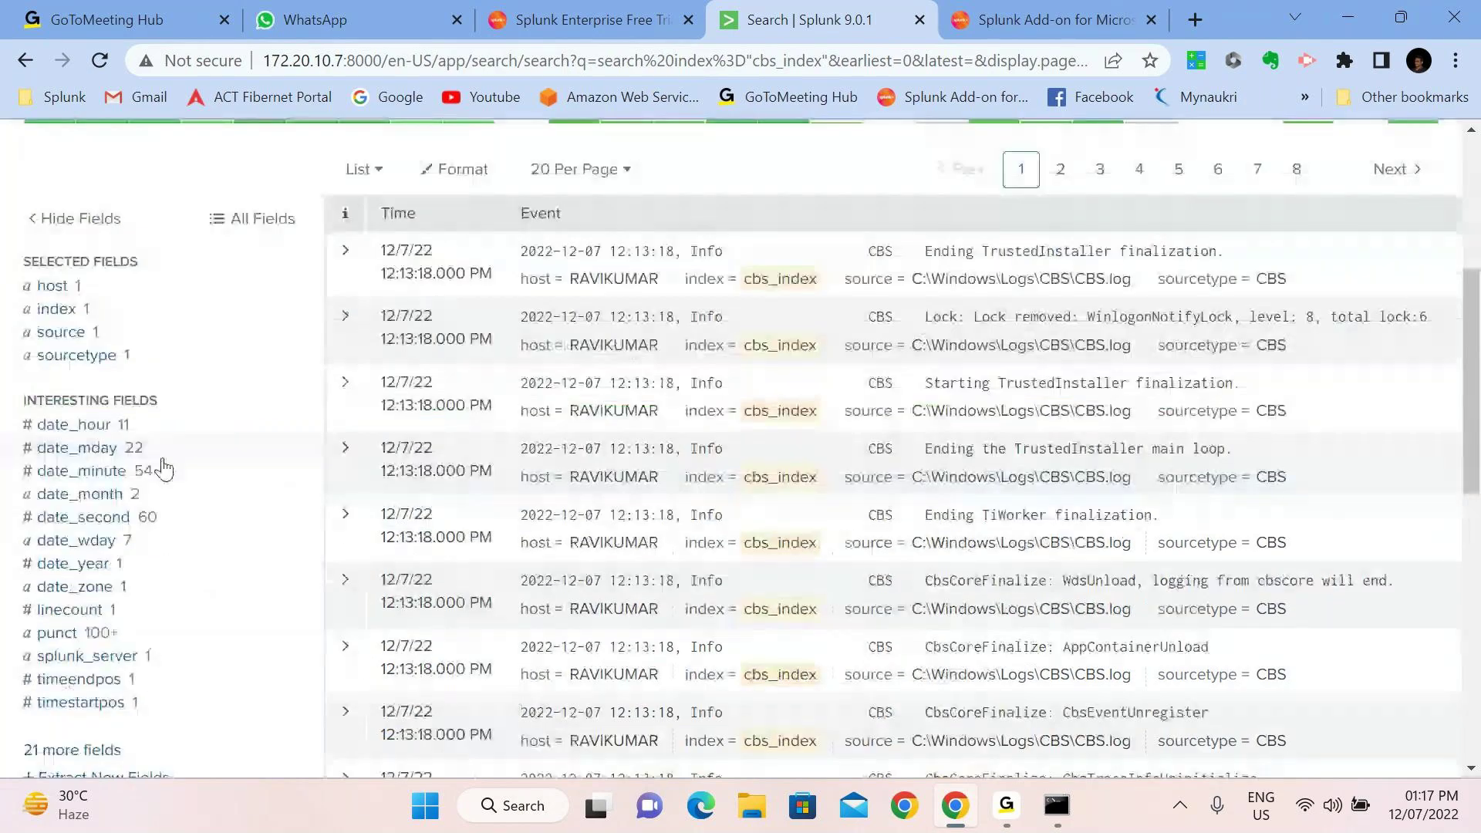
pyautogui.scroll(-1, 164, 467)
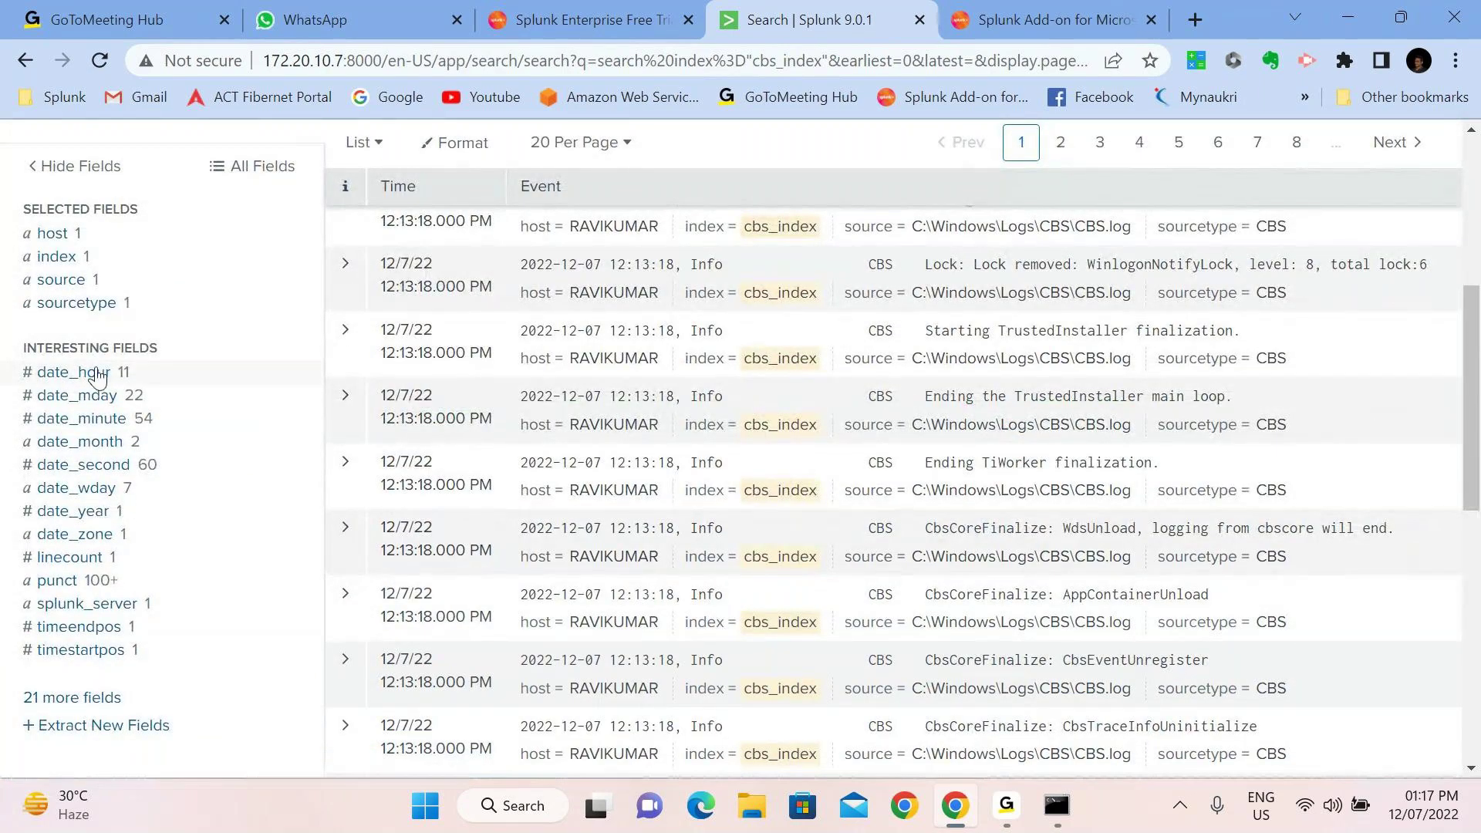
pyautogui.scroll(3, 662, 432)
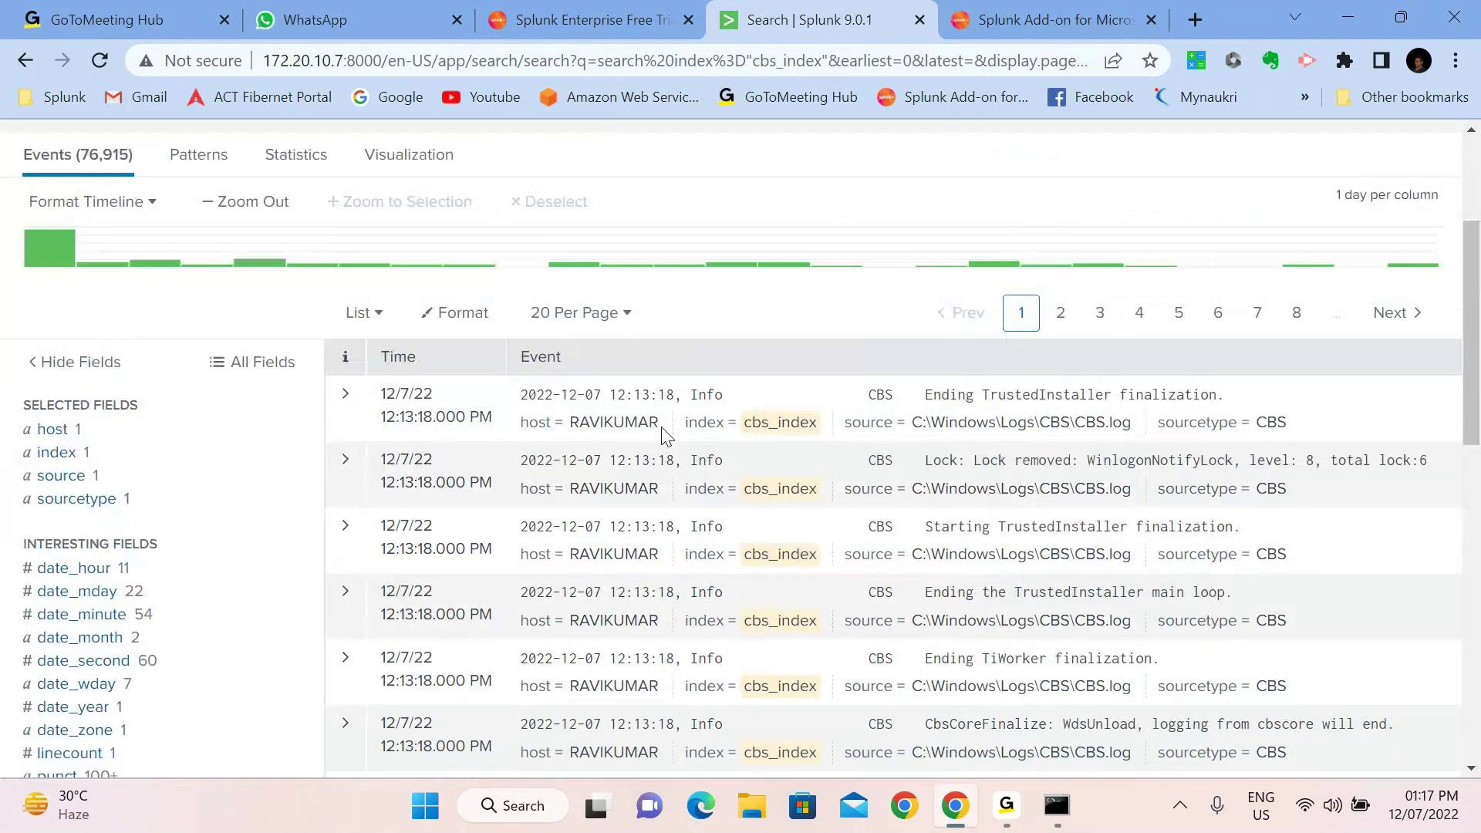
pyautogui.scroll(1, 751, 426)
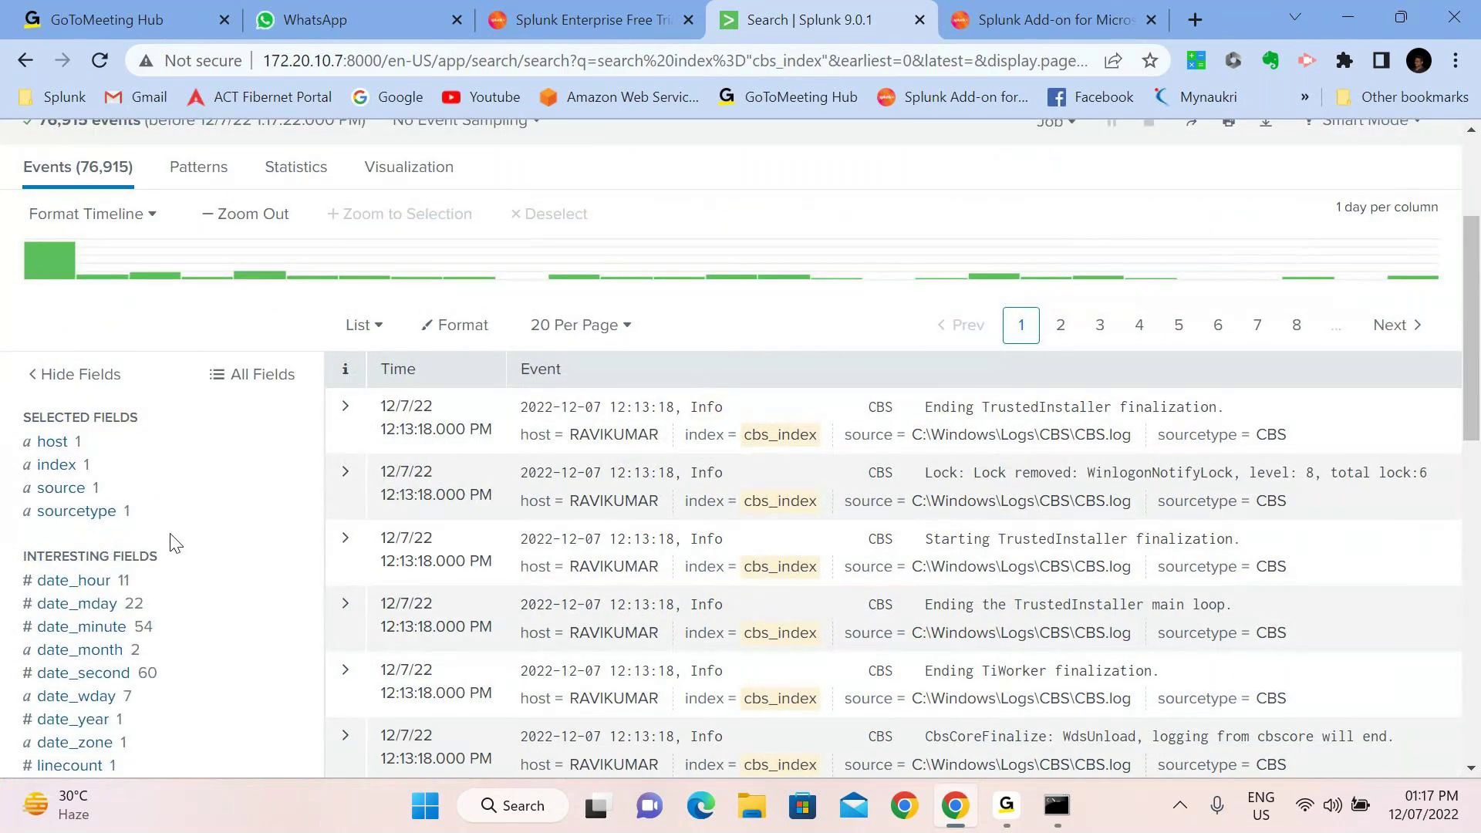
pyautogui.scroll(-2, 174, 543)
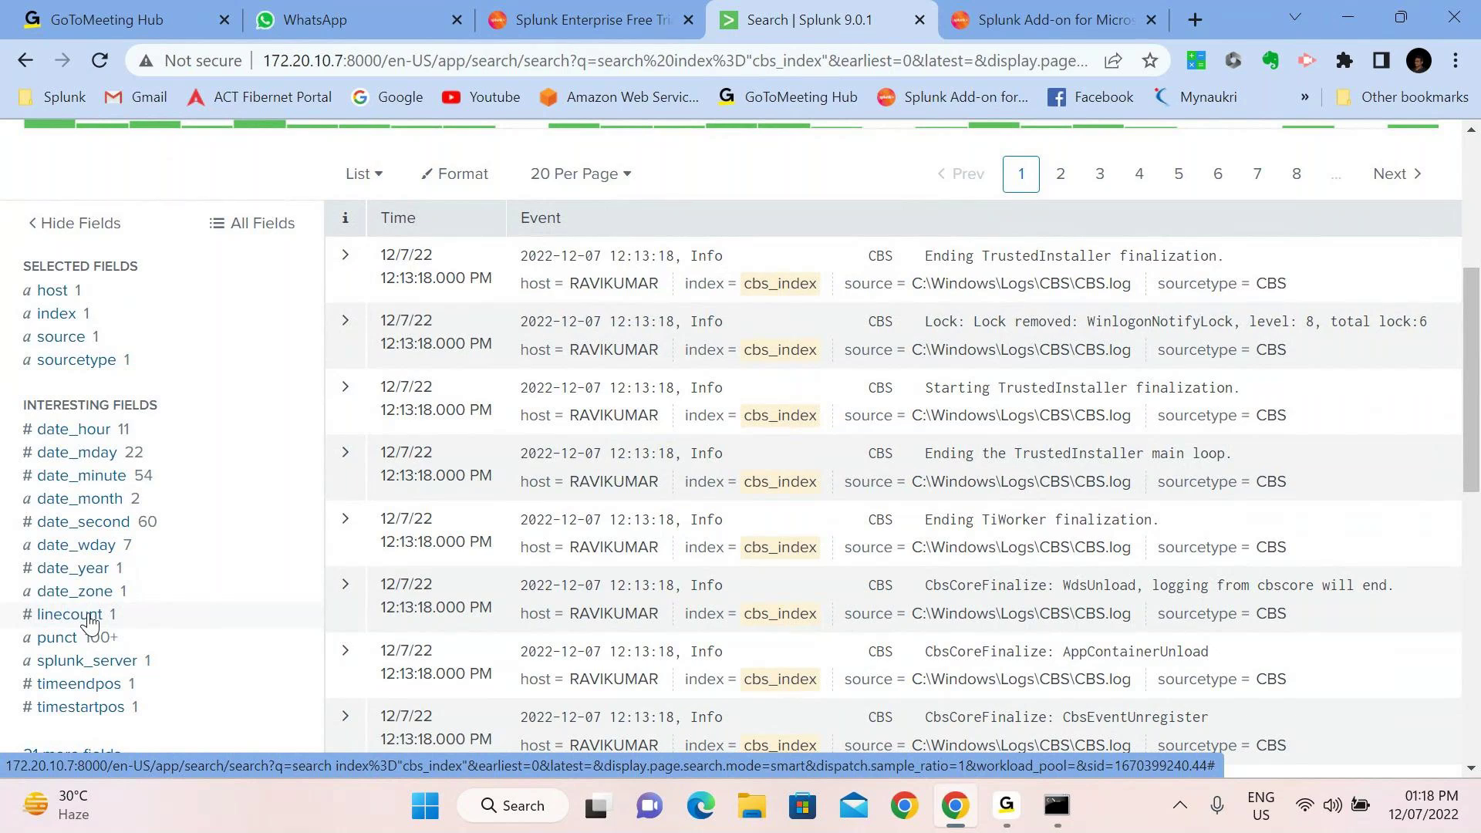
pyautogui.scroll(1, 90, 621)
pyautogui.scroll(5, 90, 621)
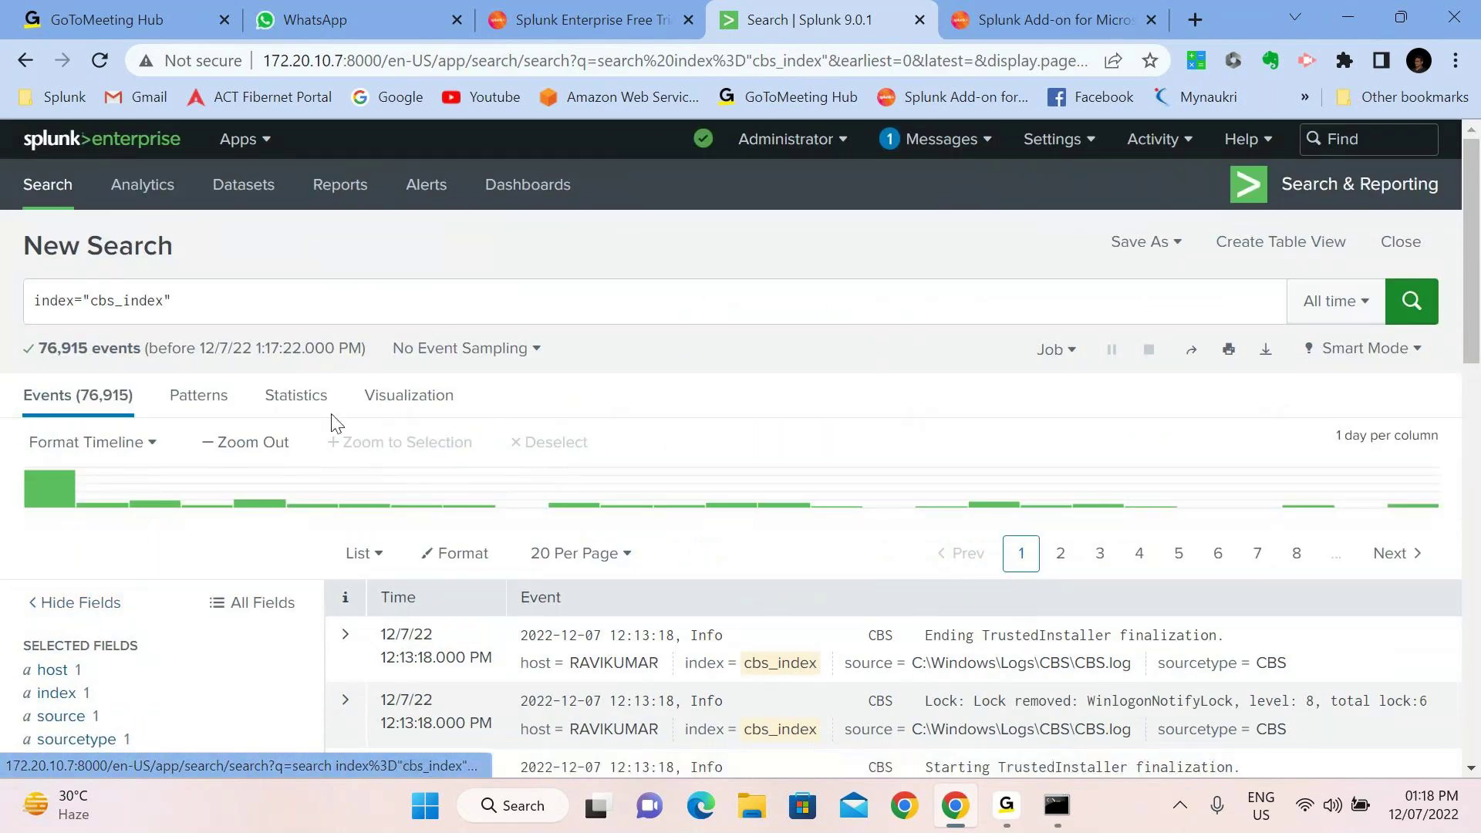
# Browse the cbs_index results of 76,915 CBS.log events, then bring up the Settings menu
pyautogui.click(331, 313)
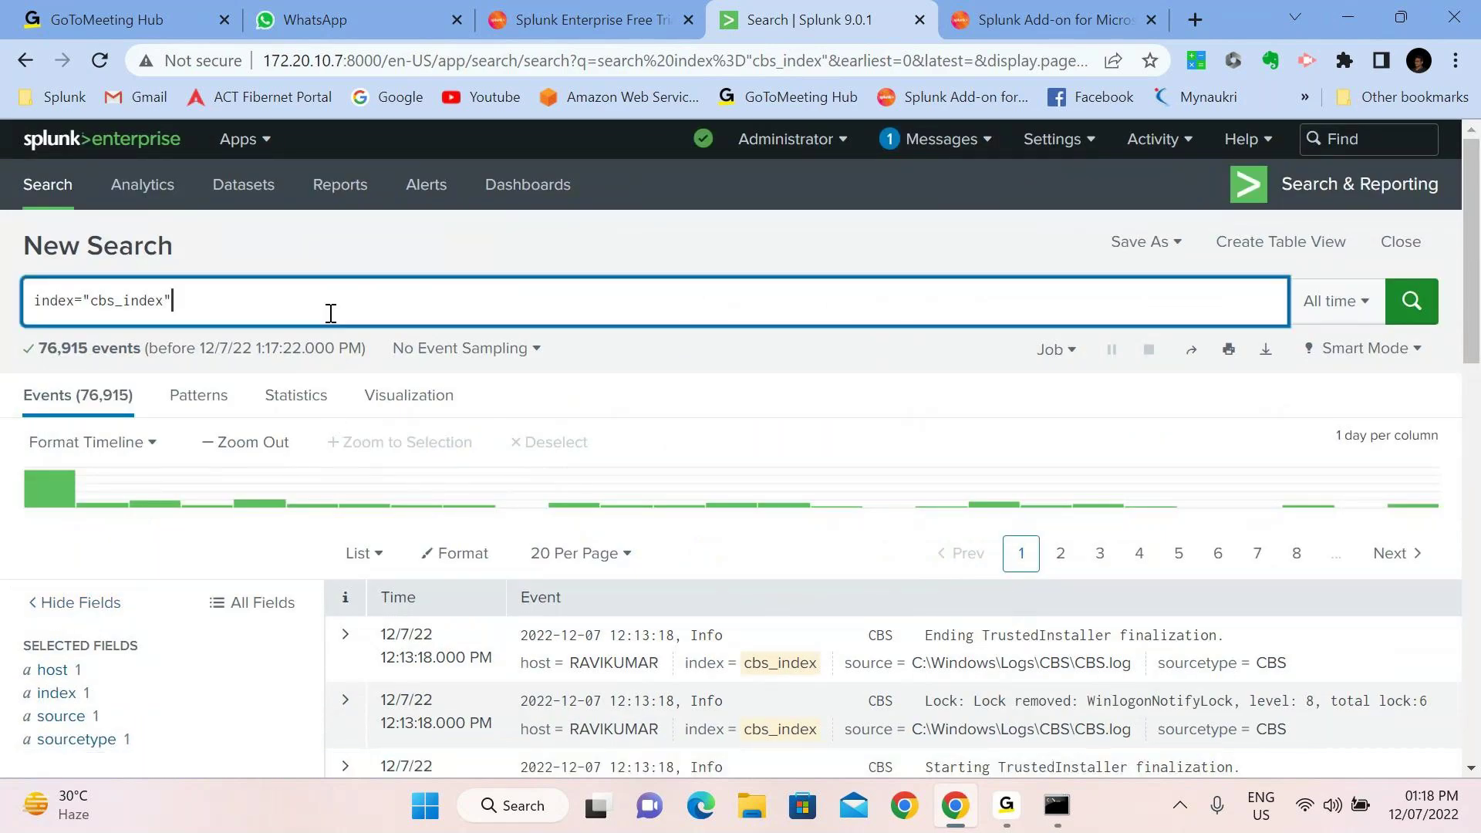
pyautogui.scroll(-2, 121, 699)
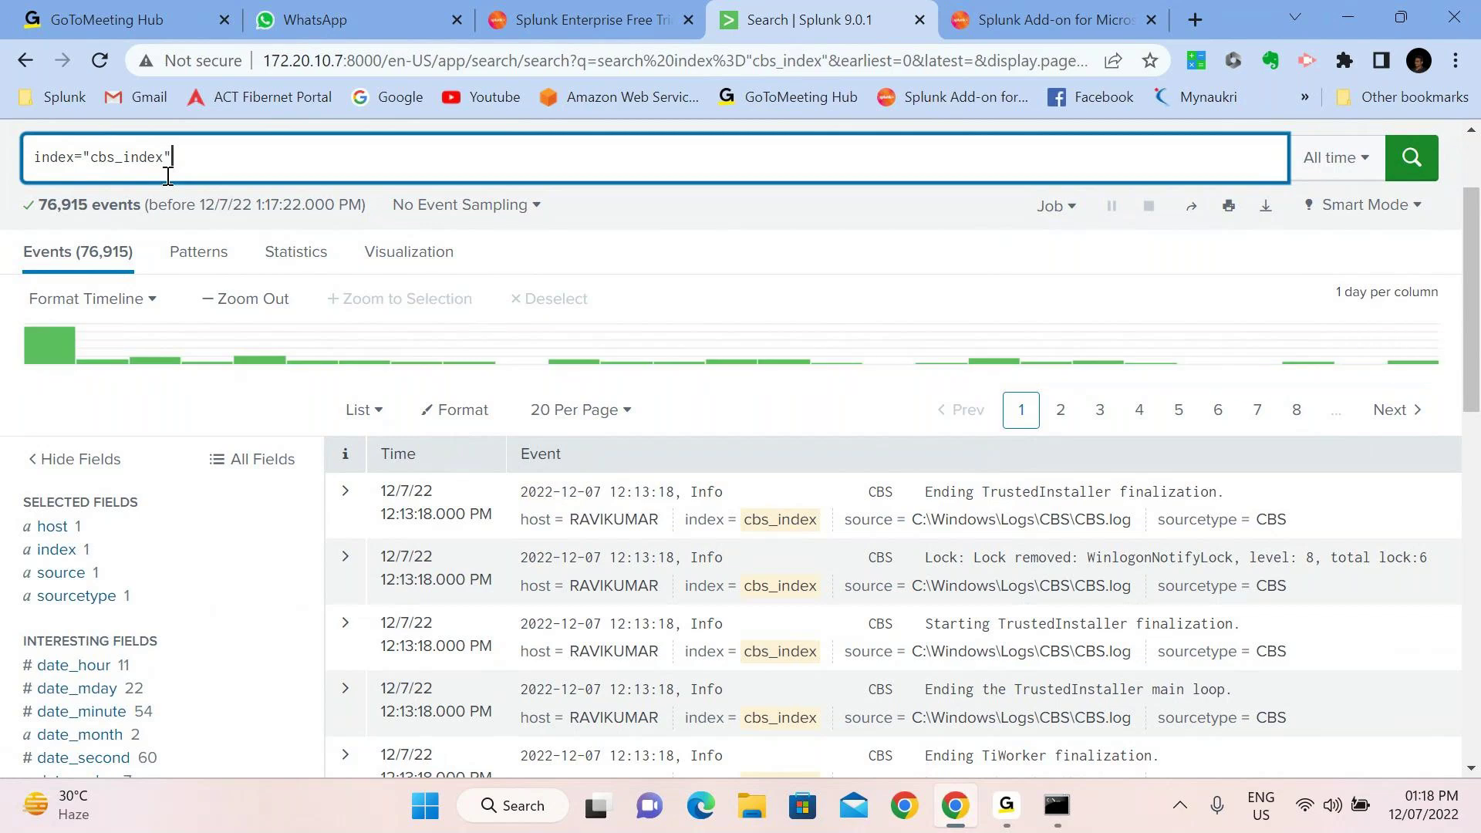
pyautogui.scroll(1, 143, 167)
pyautogui.scroll(2, 143, 166)
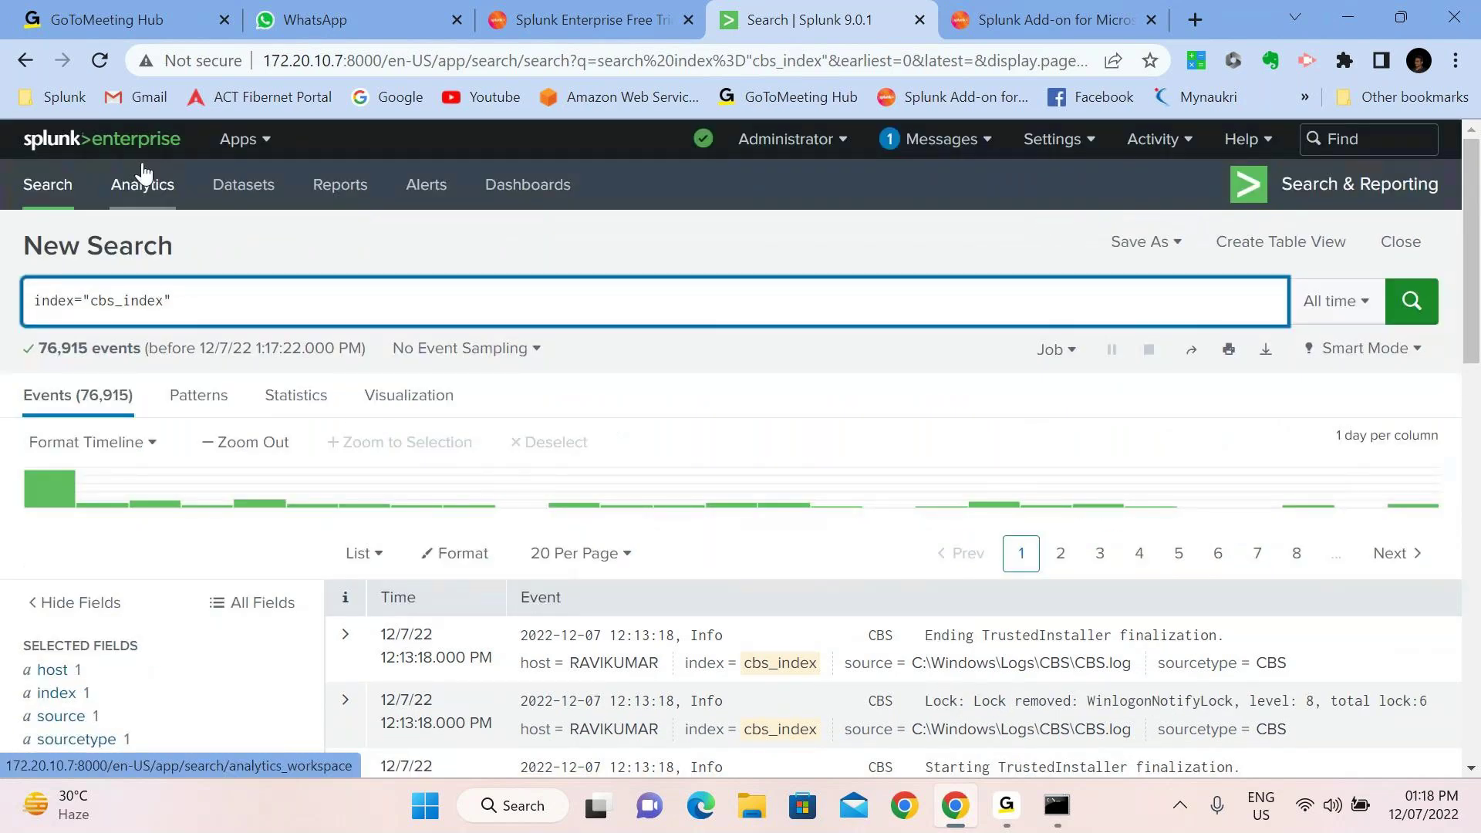
pyautogui.click(1053, 148)
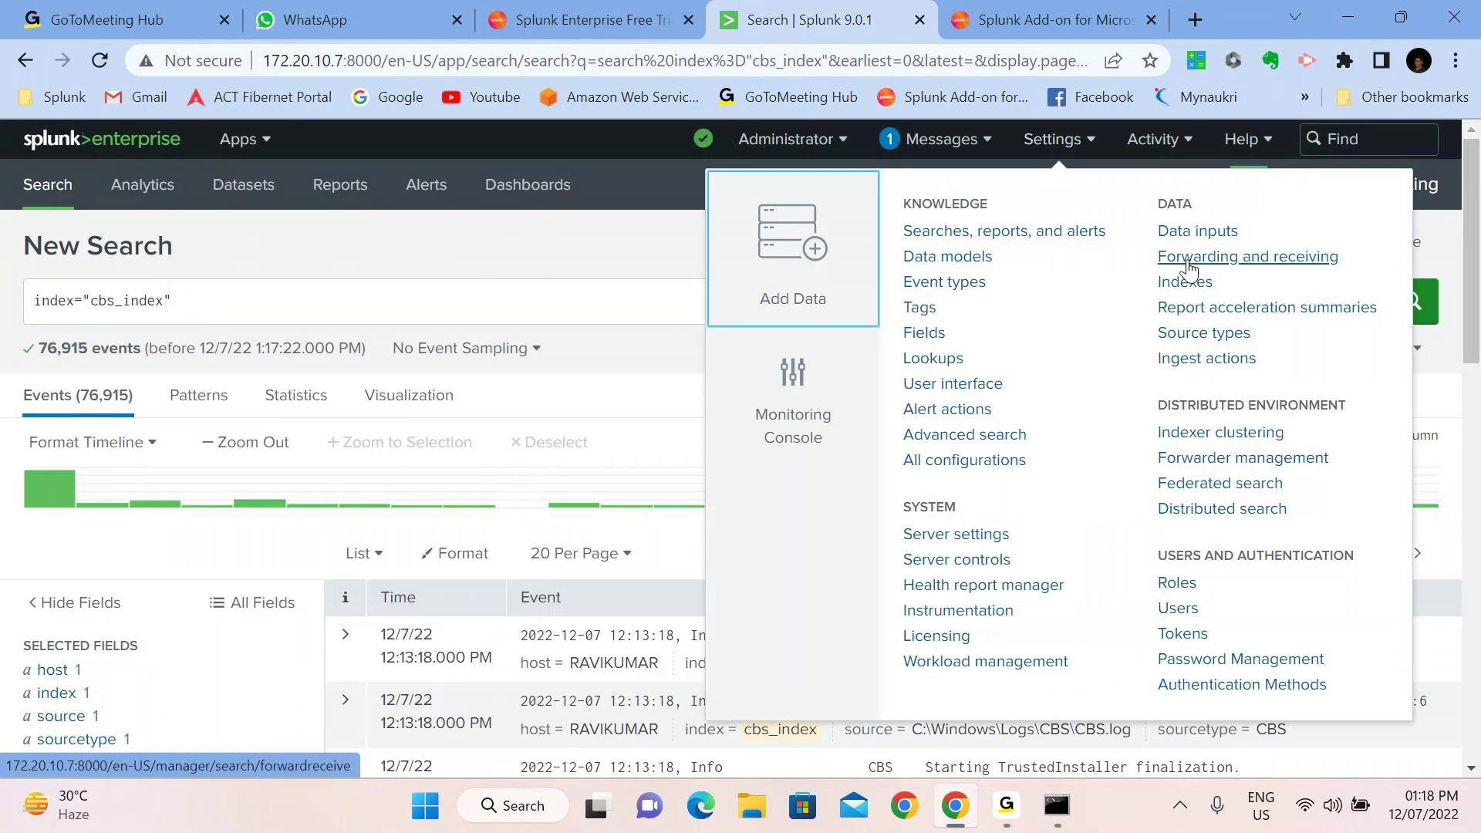
# Go to Settings > Indexes and scroll the Manage Indexes table of 17 indexes
pyautogui.click(1192, 287)
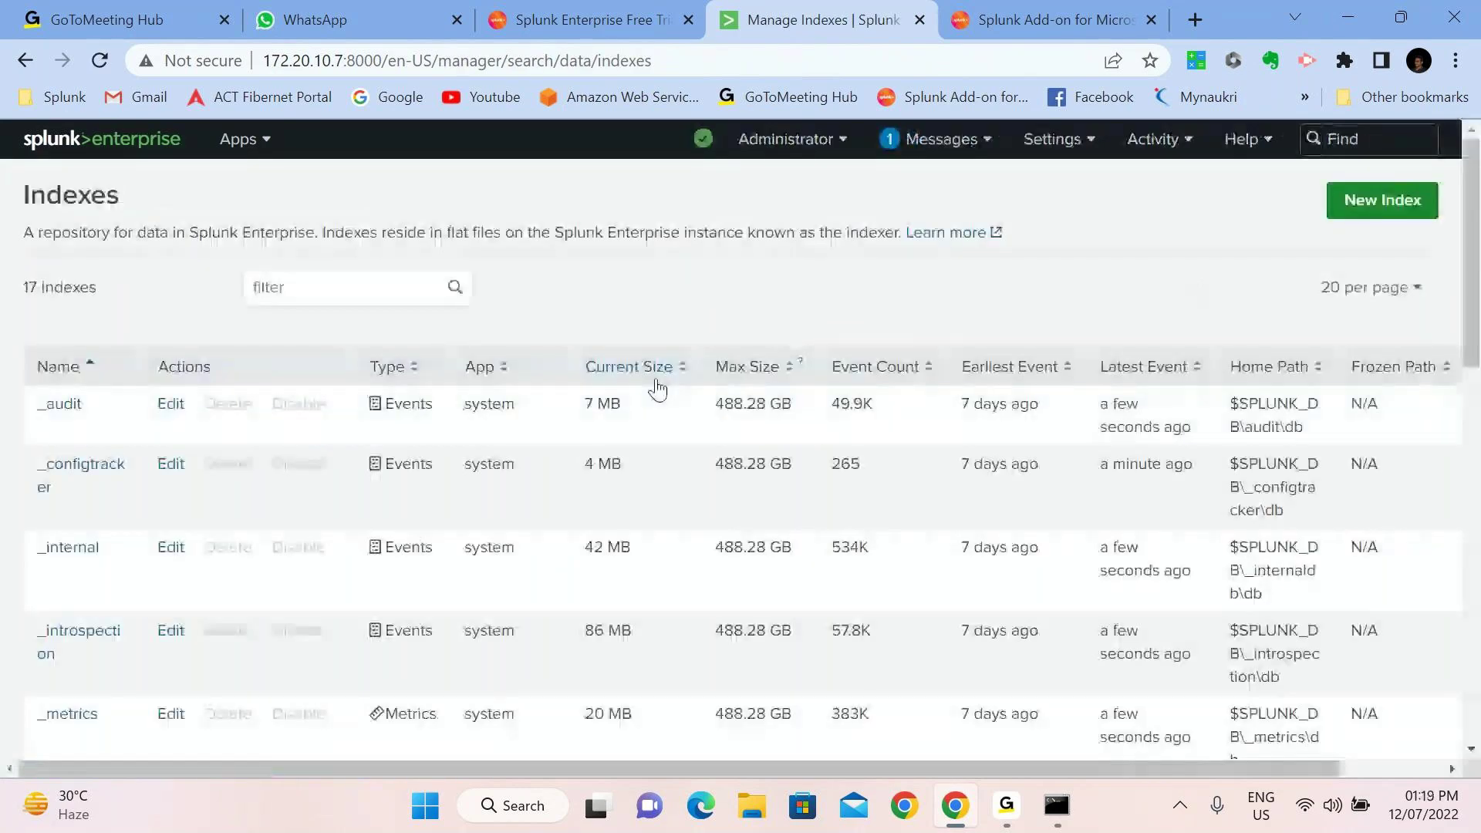
pyautogui.scroll(-3, 656, 388)
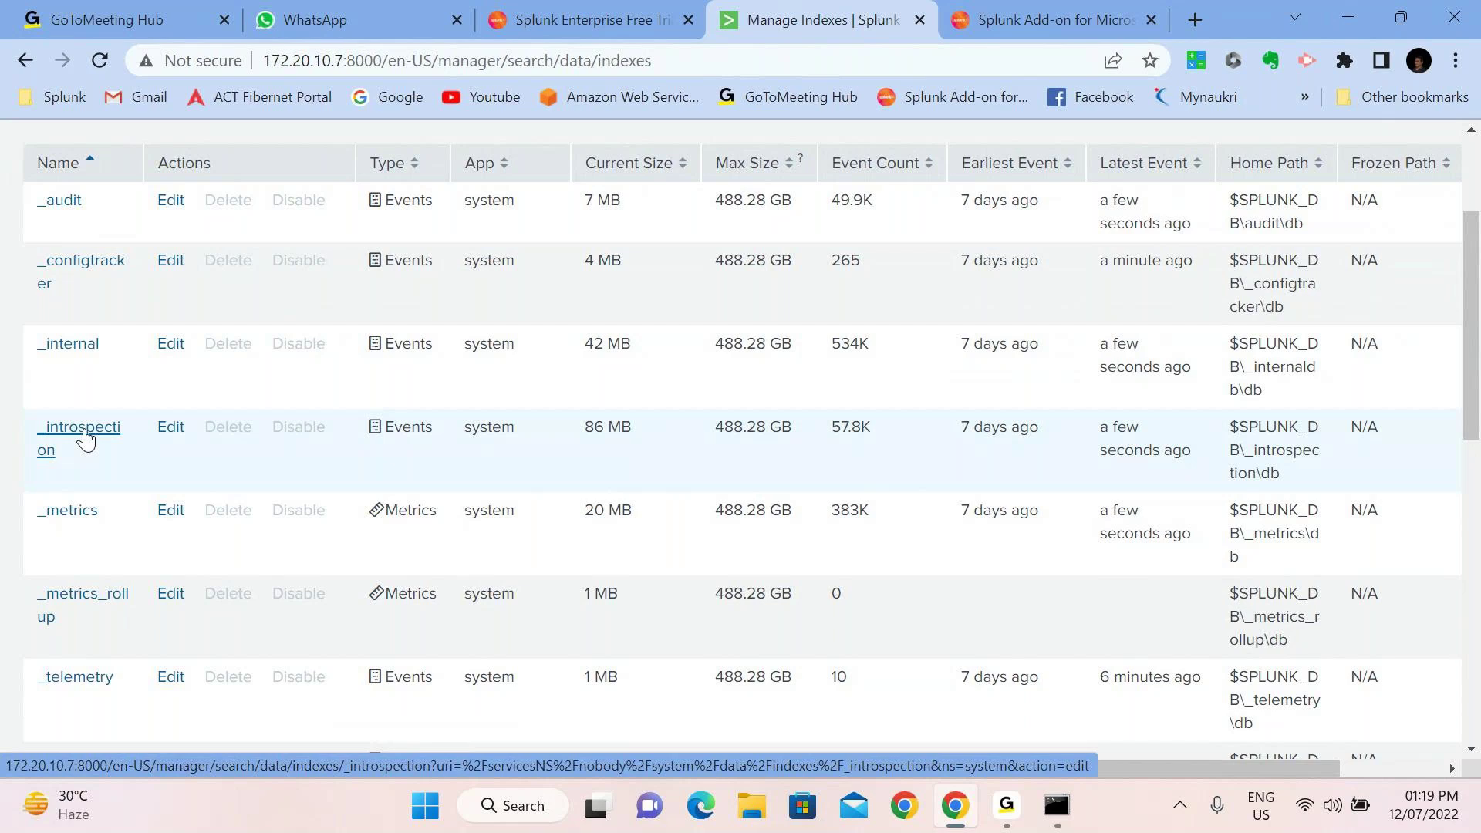
pyautogui.scroll(-1, 85, 438)
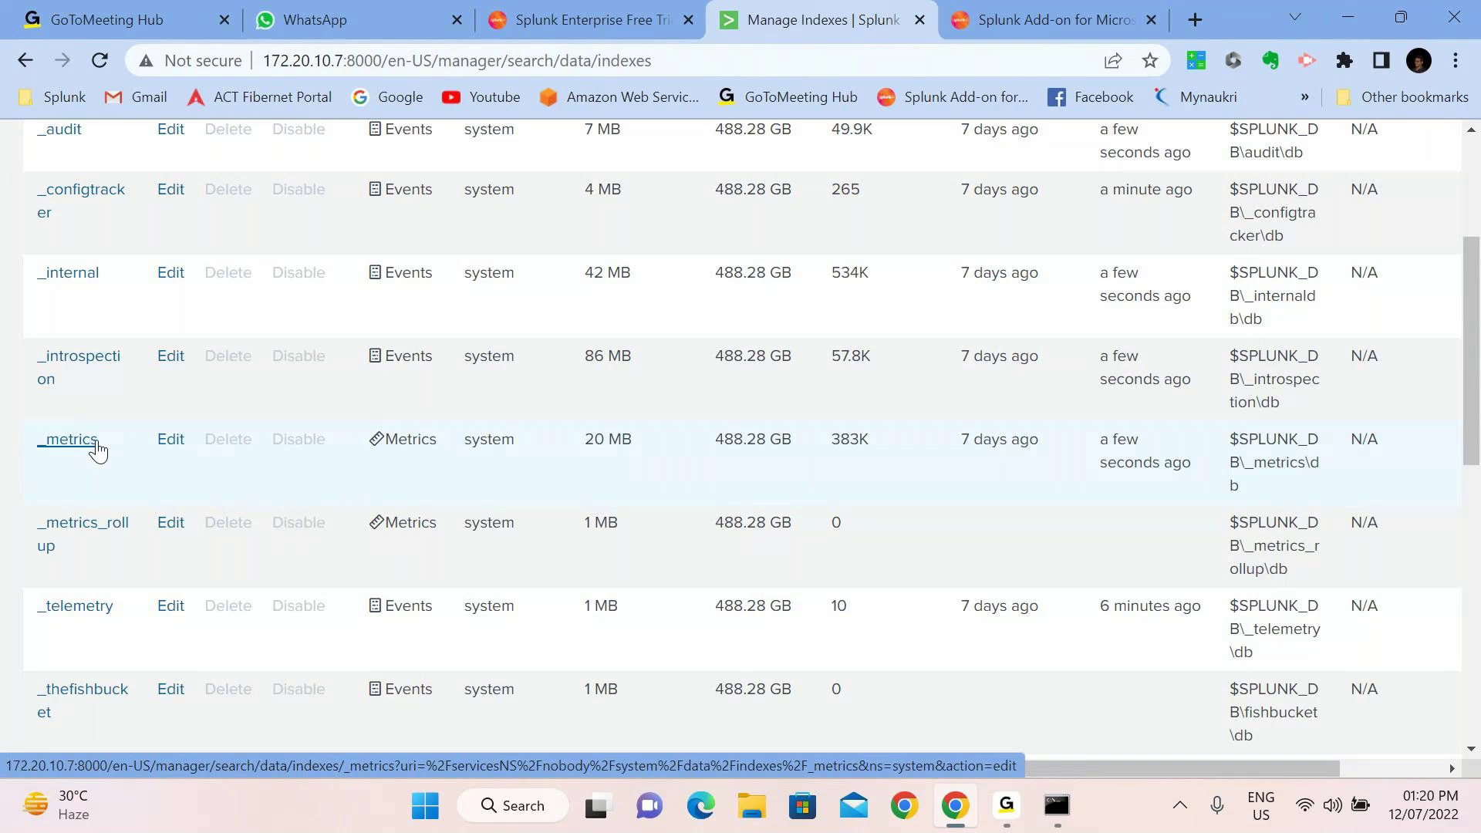
# Scroll the index list down to windows_index, including cbs_index with 76.9K events at 8 MB
pyautogui.hscroll(2, 95, 447)
pyautogui.hscroll(-2, 96, 447)
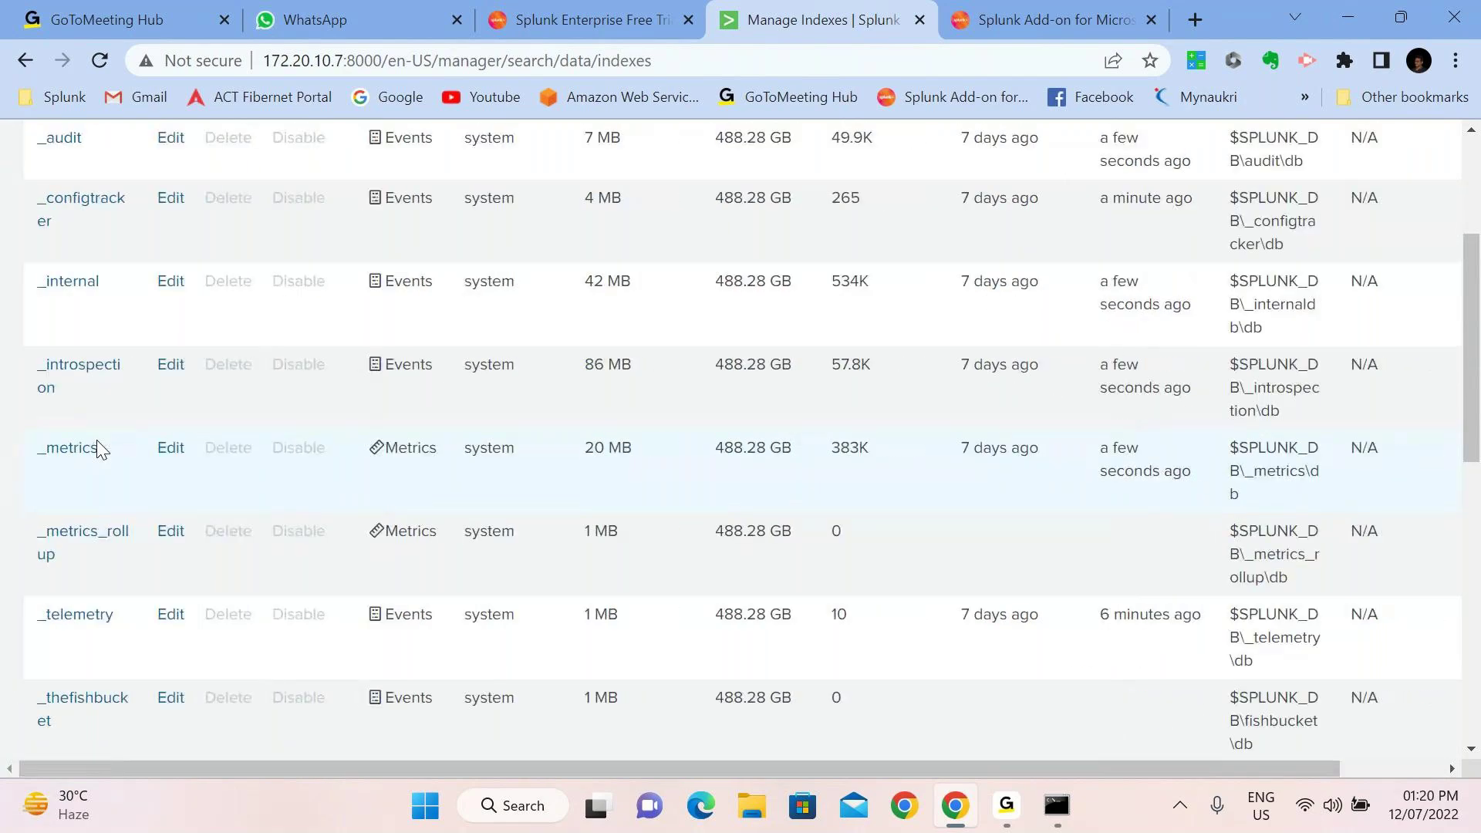
pyautogui.scroll(-6, 96, 448)
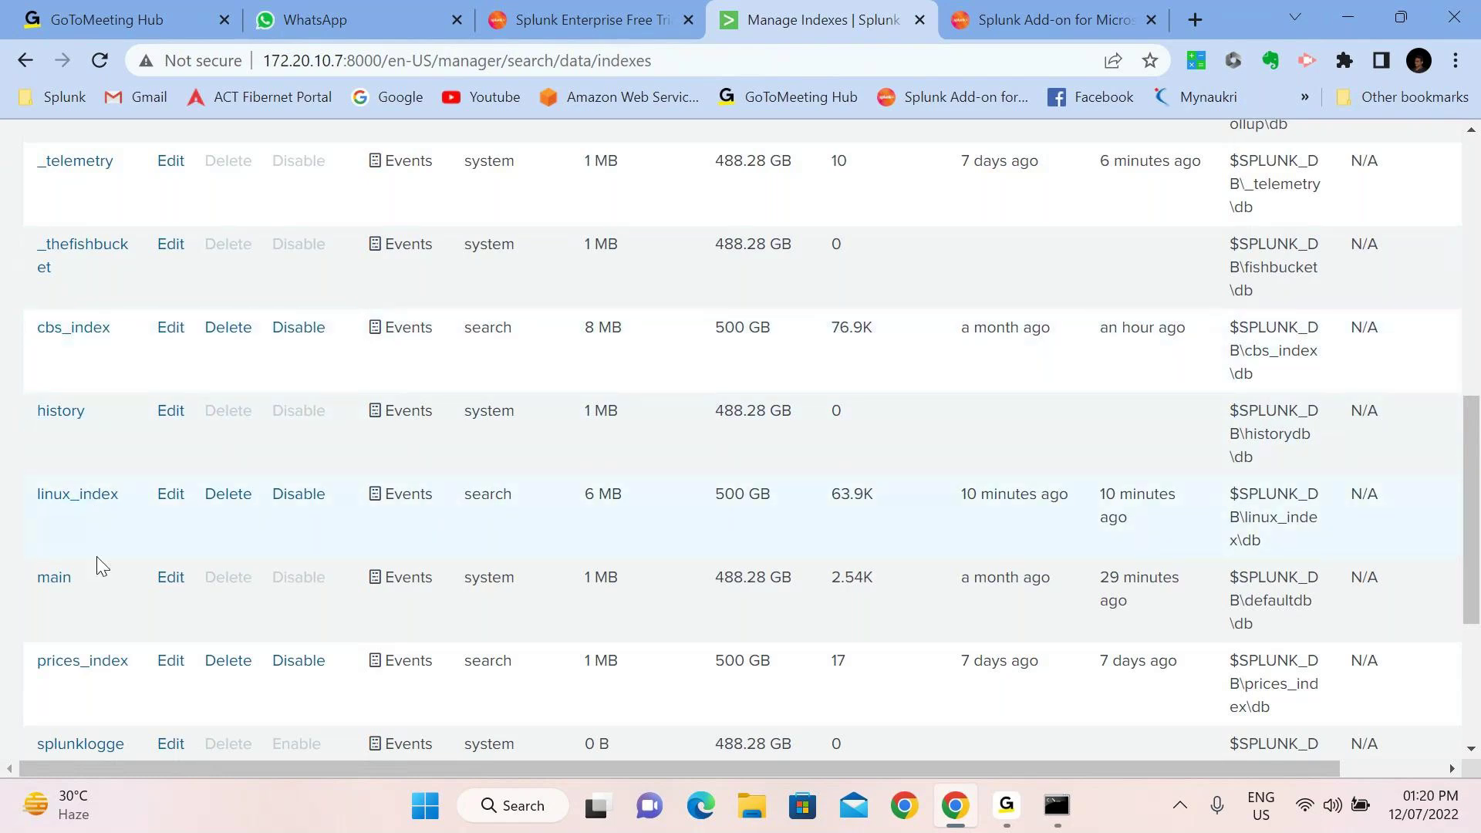
pyautogui.scroll(-2, 97, 567)
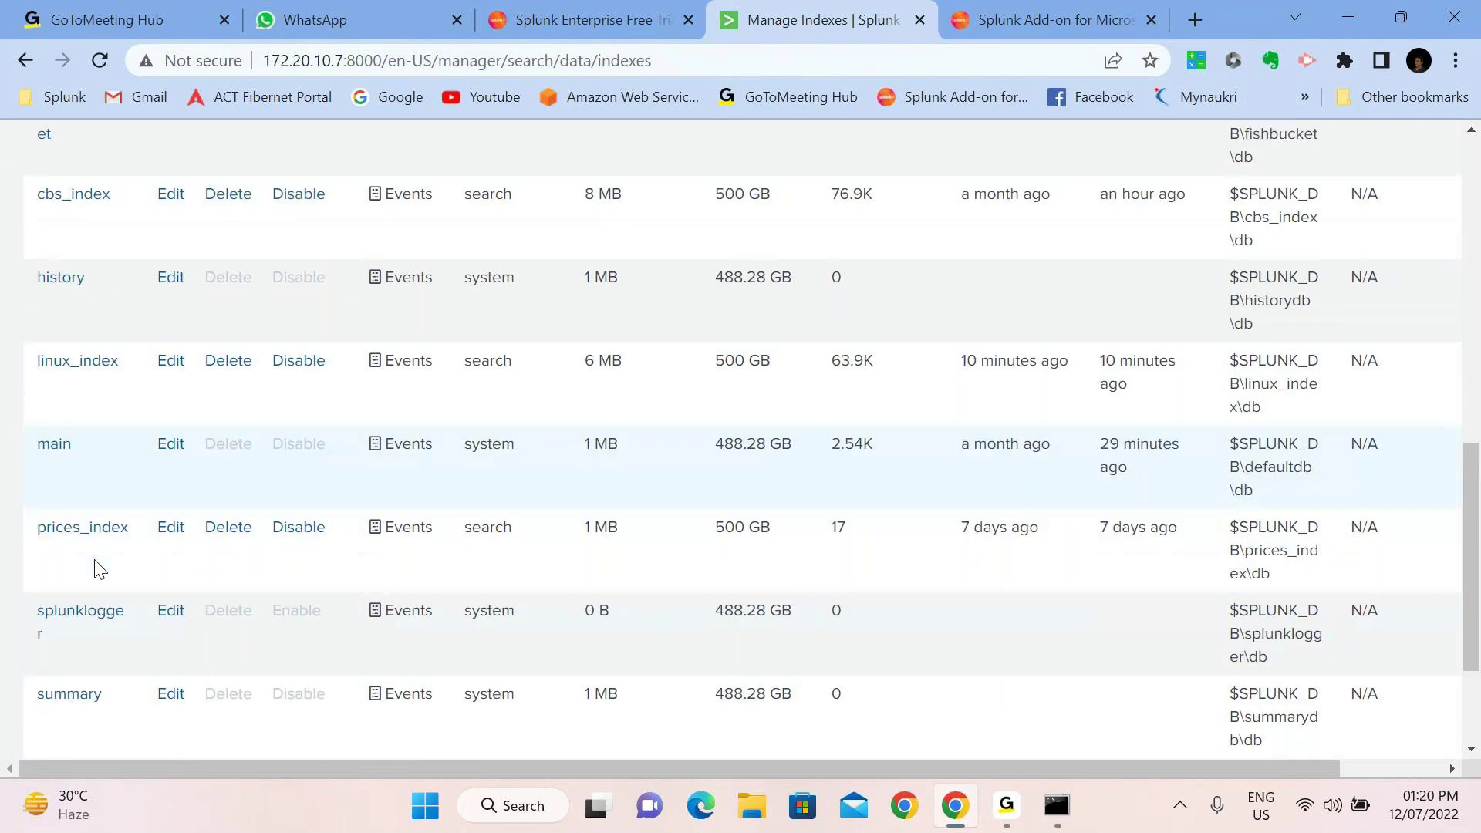
pyautogui.scroll(-1, 100, 569)
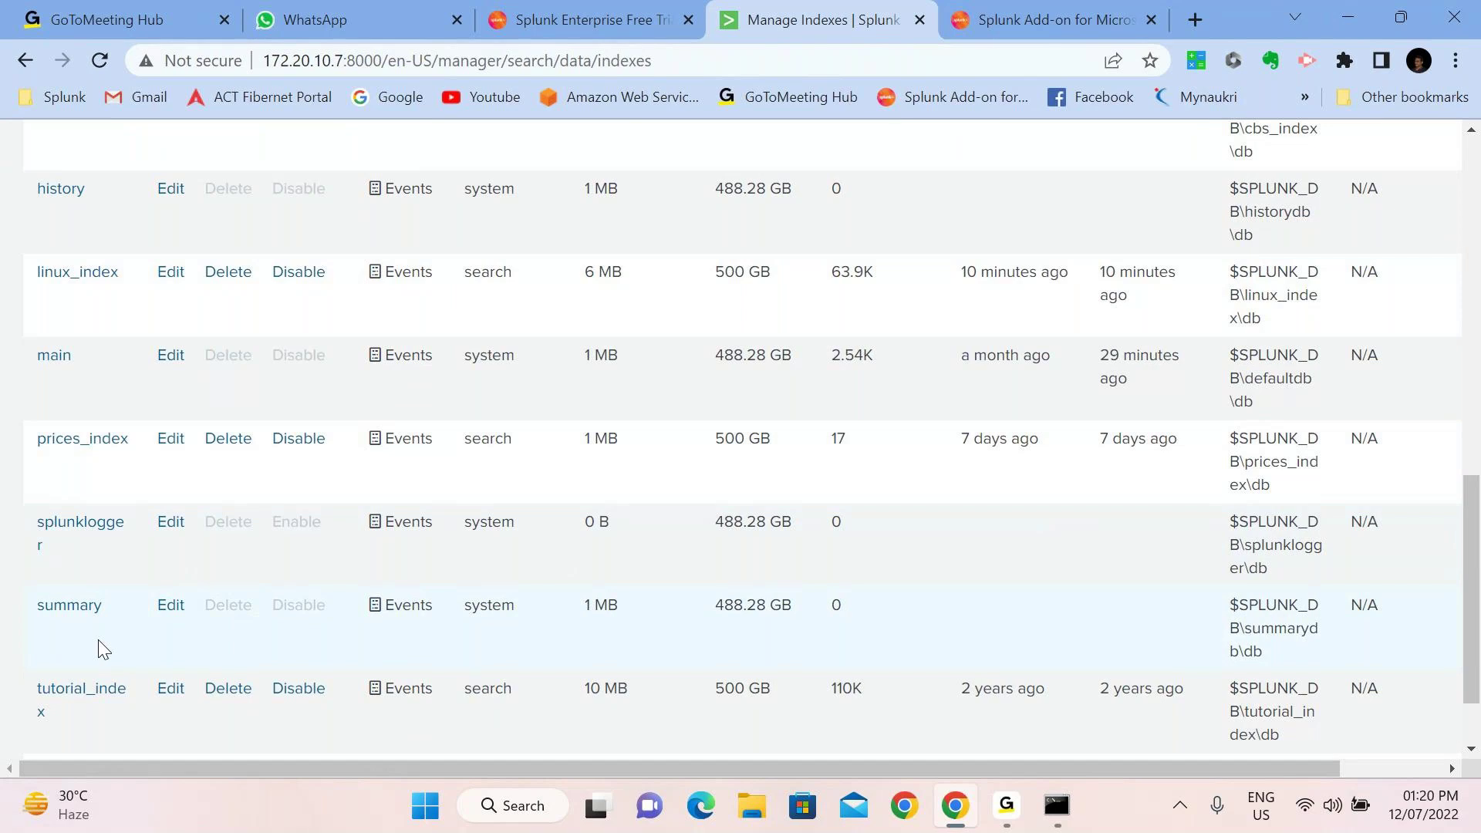
pyautogui.scroll(-1, 103, 650)
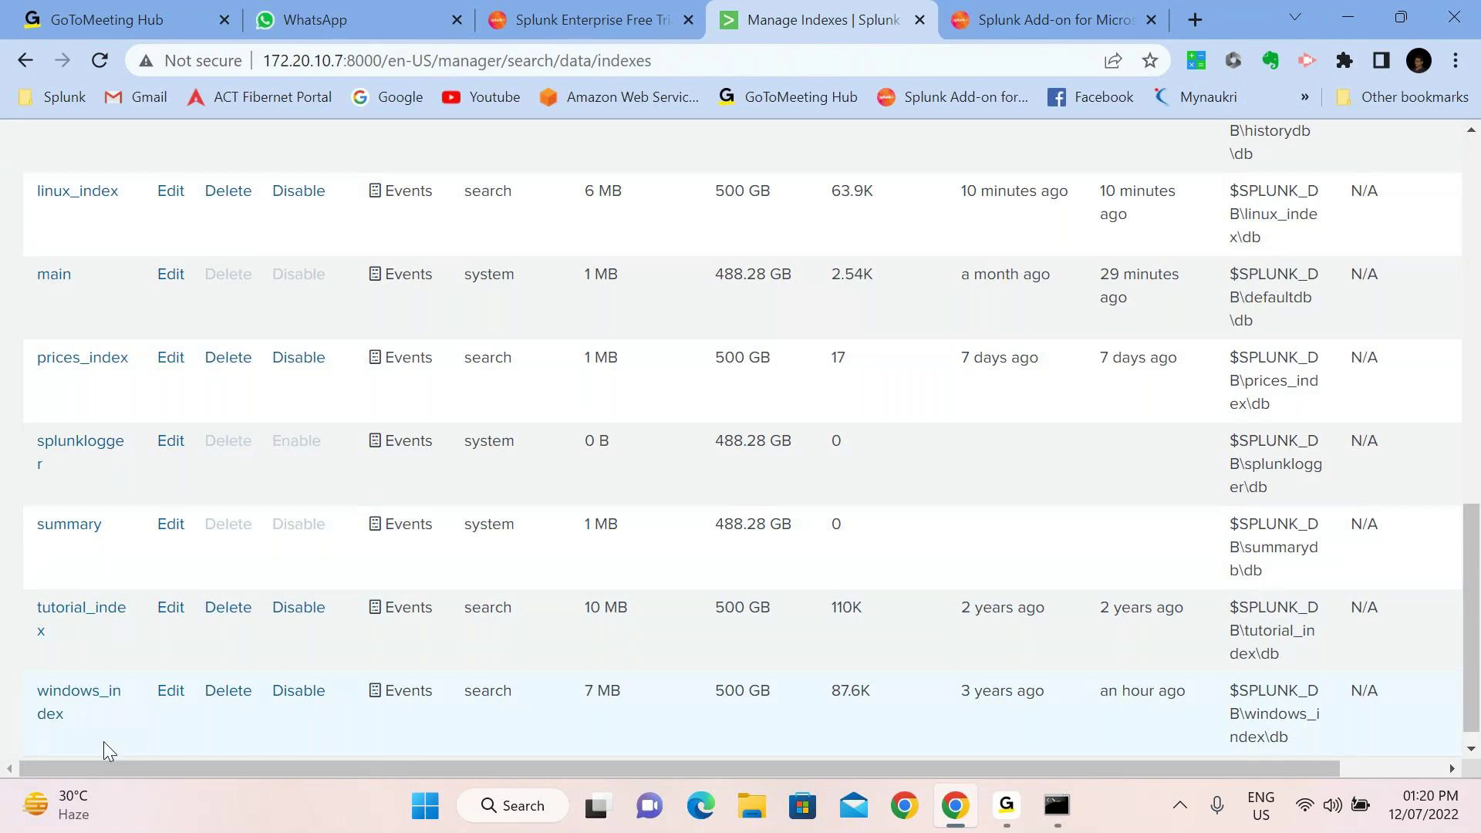
pyautogui.scroll(-1, 104, 741)
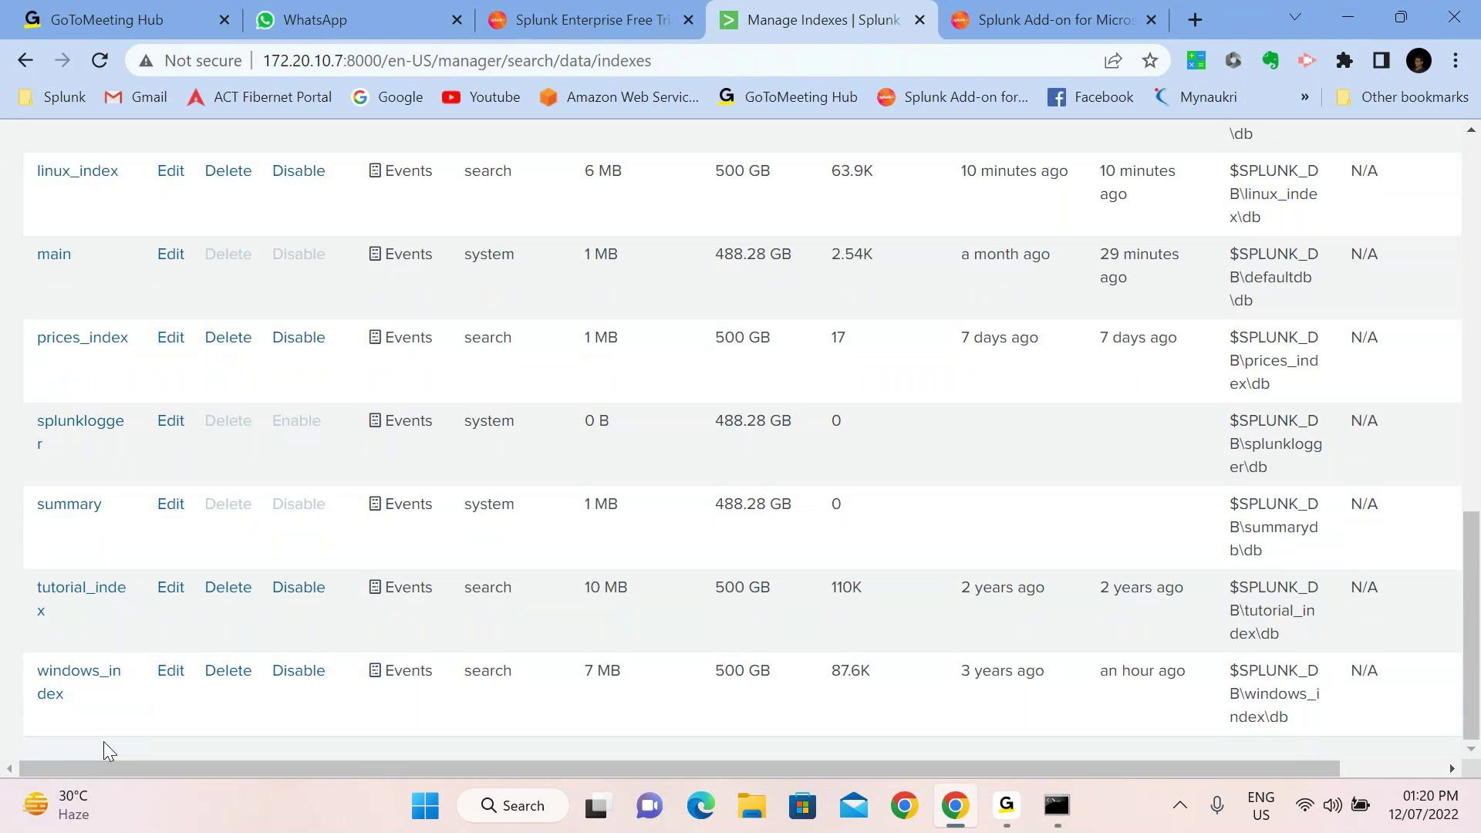
# Dismiss the desktop widgets panel, return to the top, and show the Apps list
pyautogui.click(48, 804)
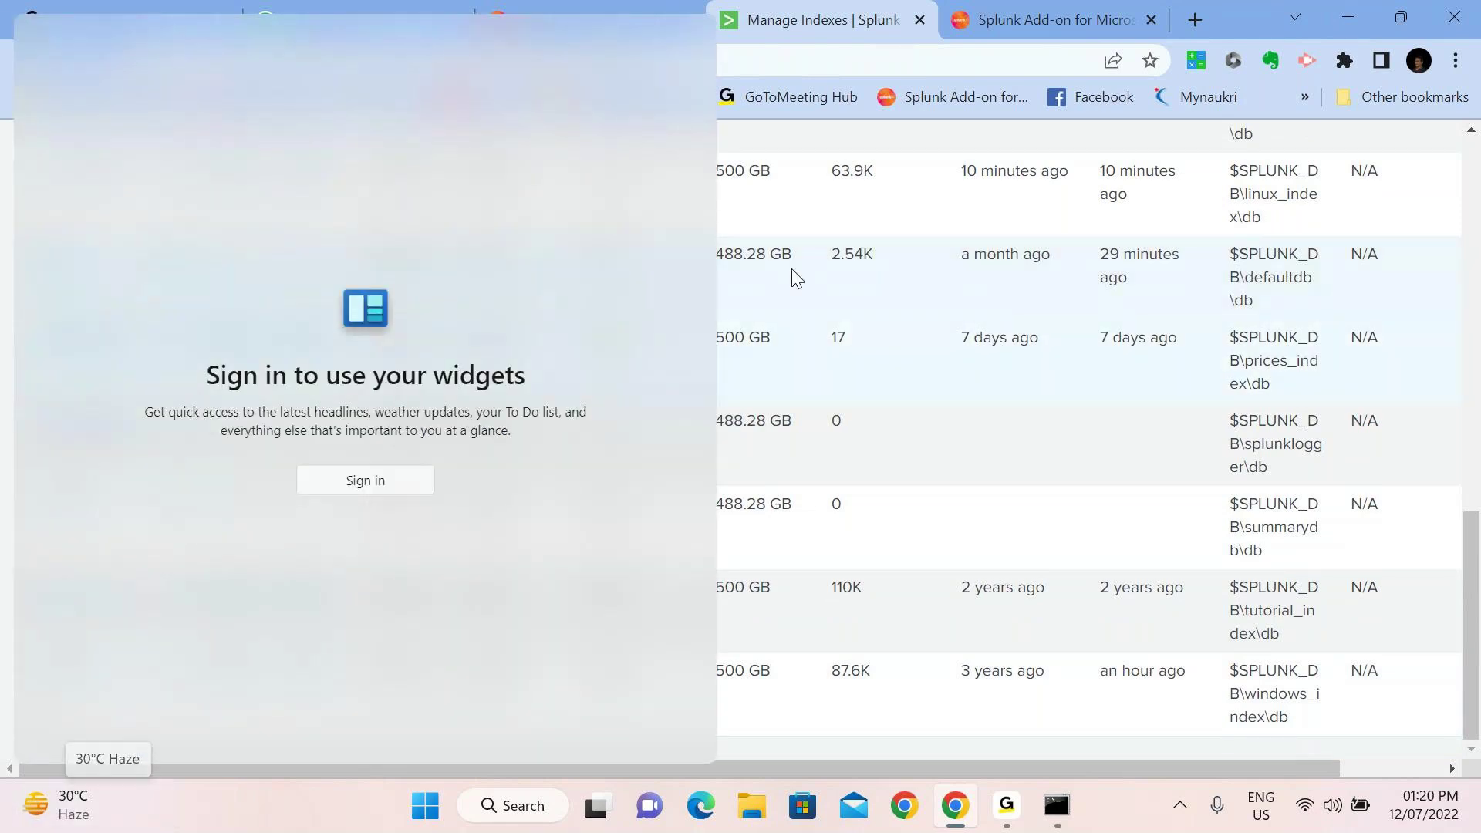
pyautogui.click(797, 278)
pyautogui.scroll(15, 763, 146)
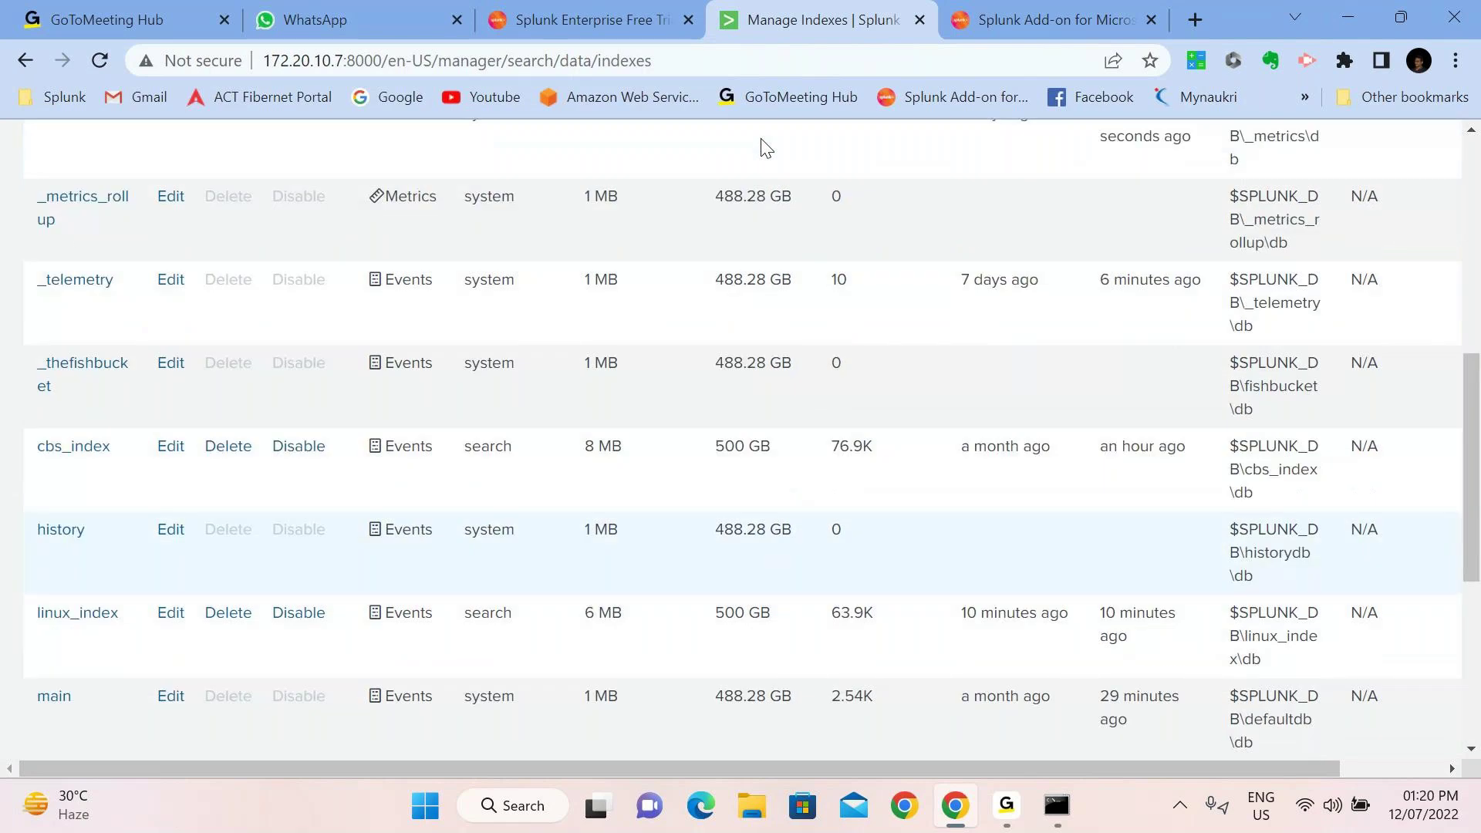
pyautogui.click(240, 139)
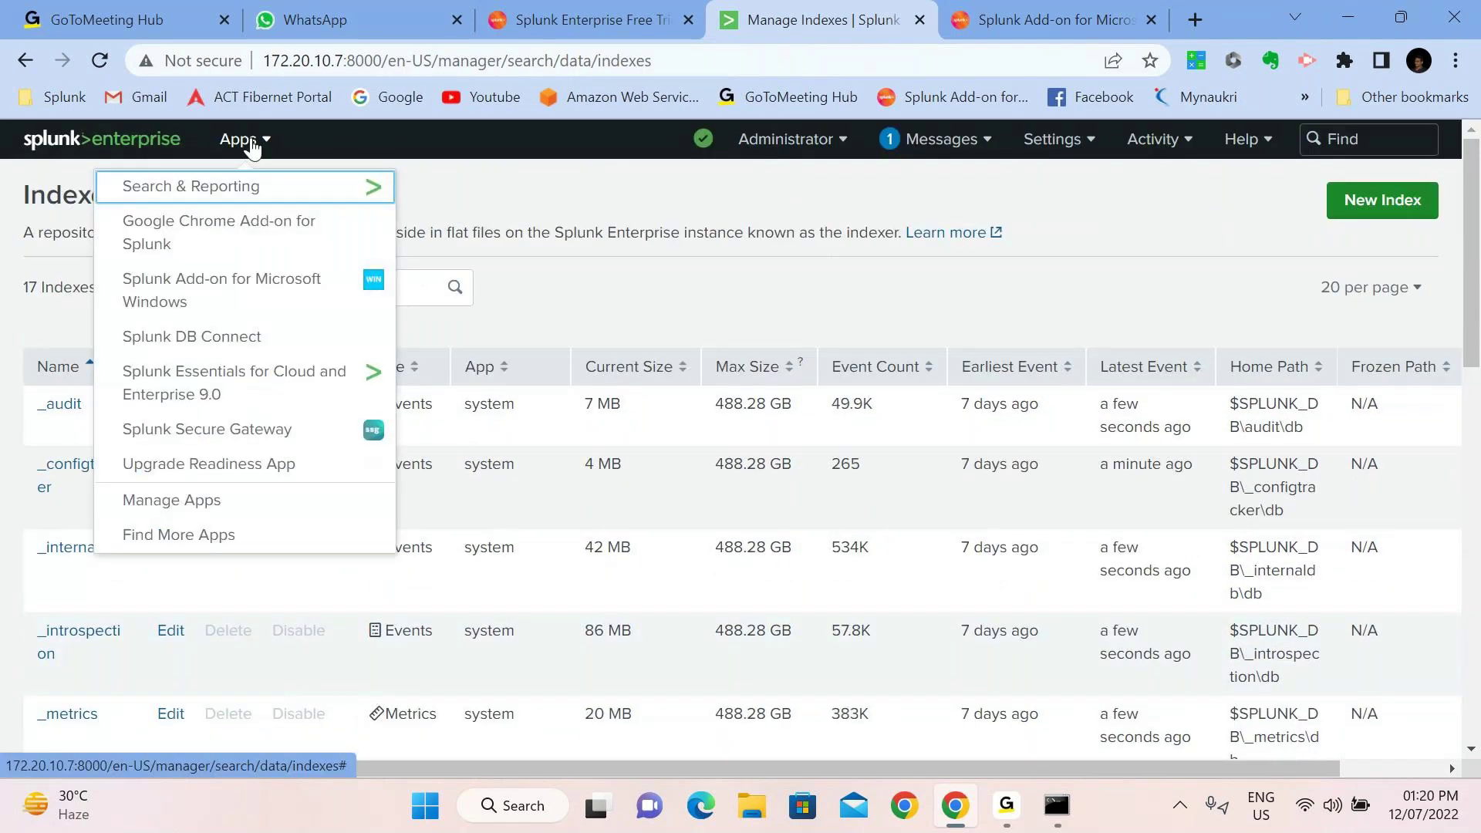
# In Search & Reporting, run the search index=_internal over the last 24 hours
pyautogui.click(259, 185)
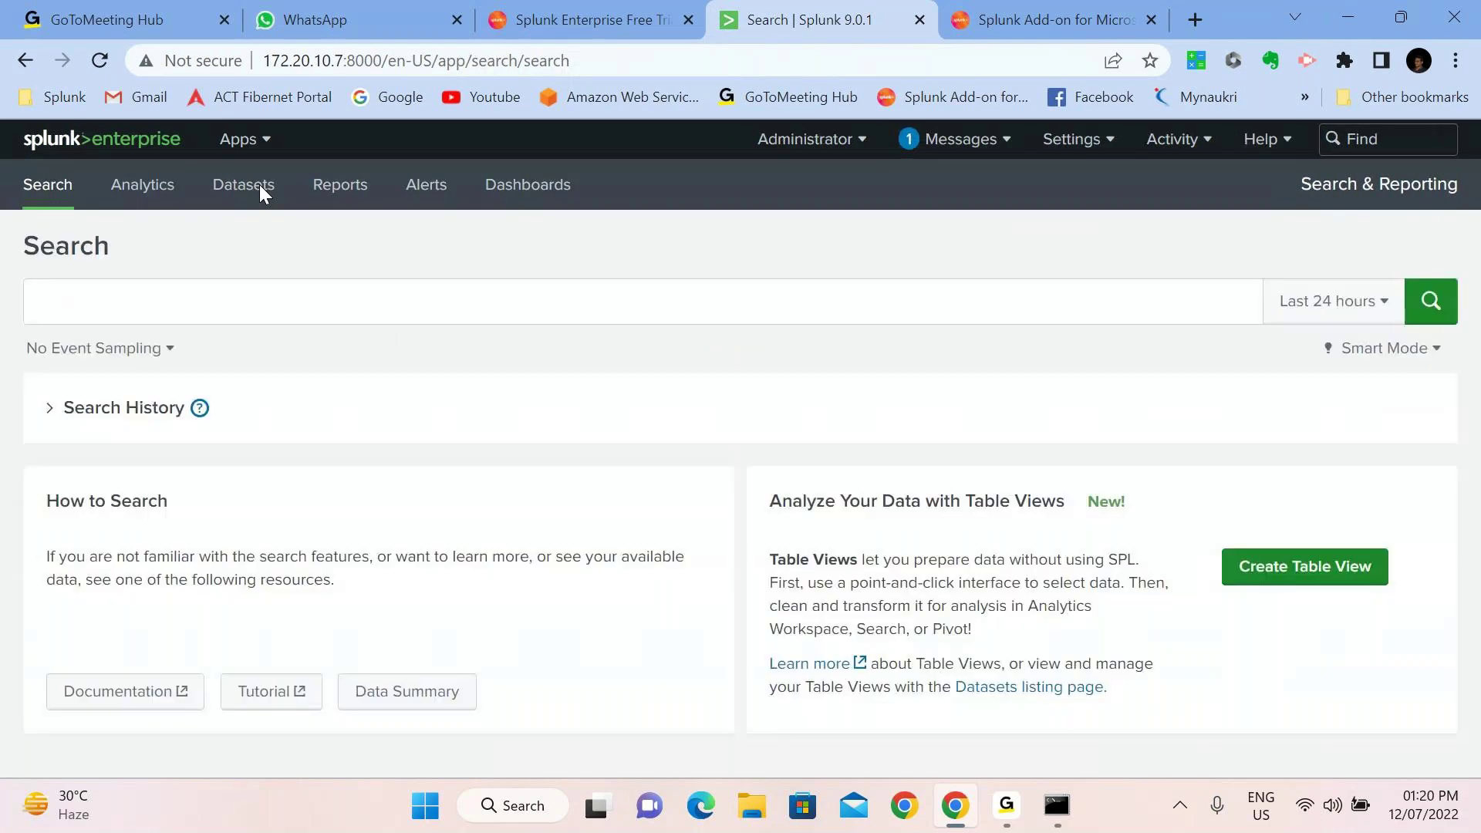
pyautogui.click(166, 312)
pyautogui.write('index=')
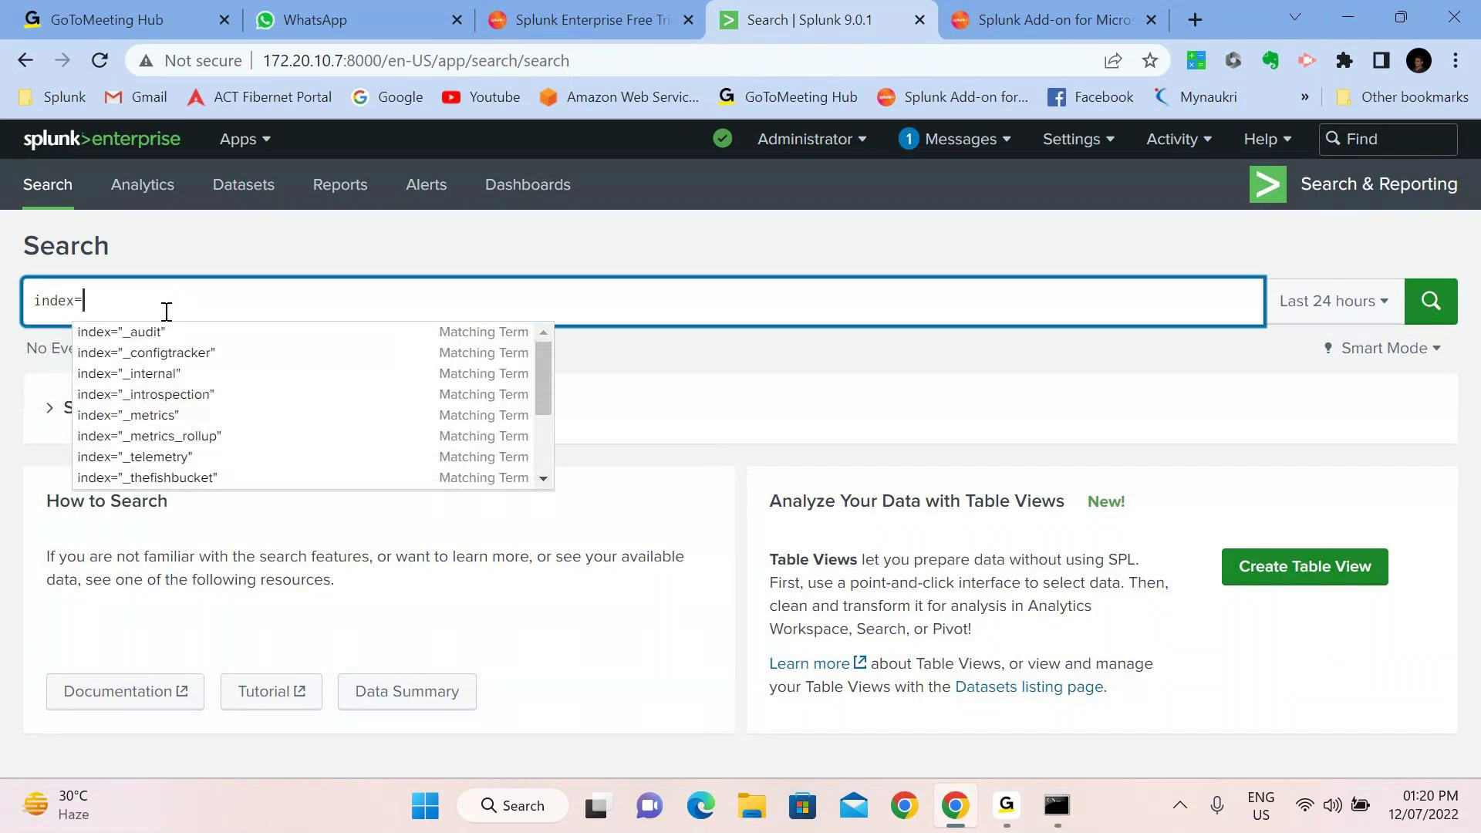
pyautogui.write('_internal')
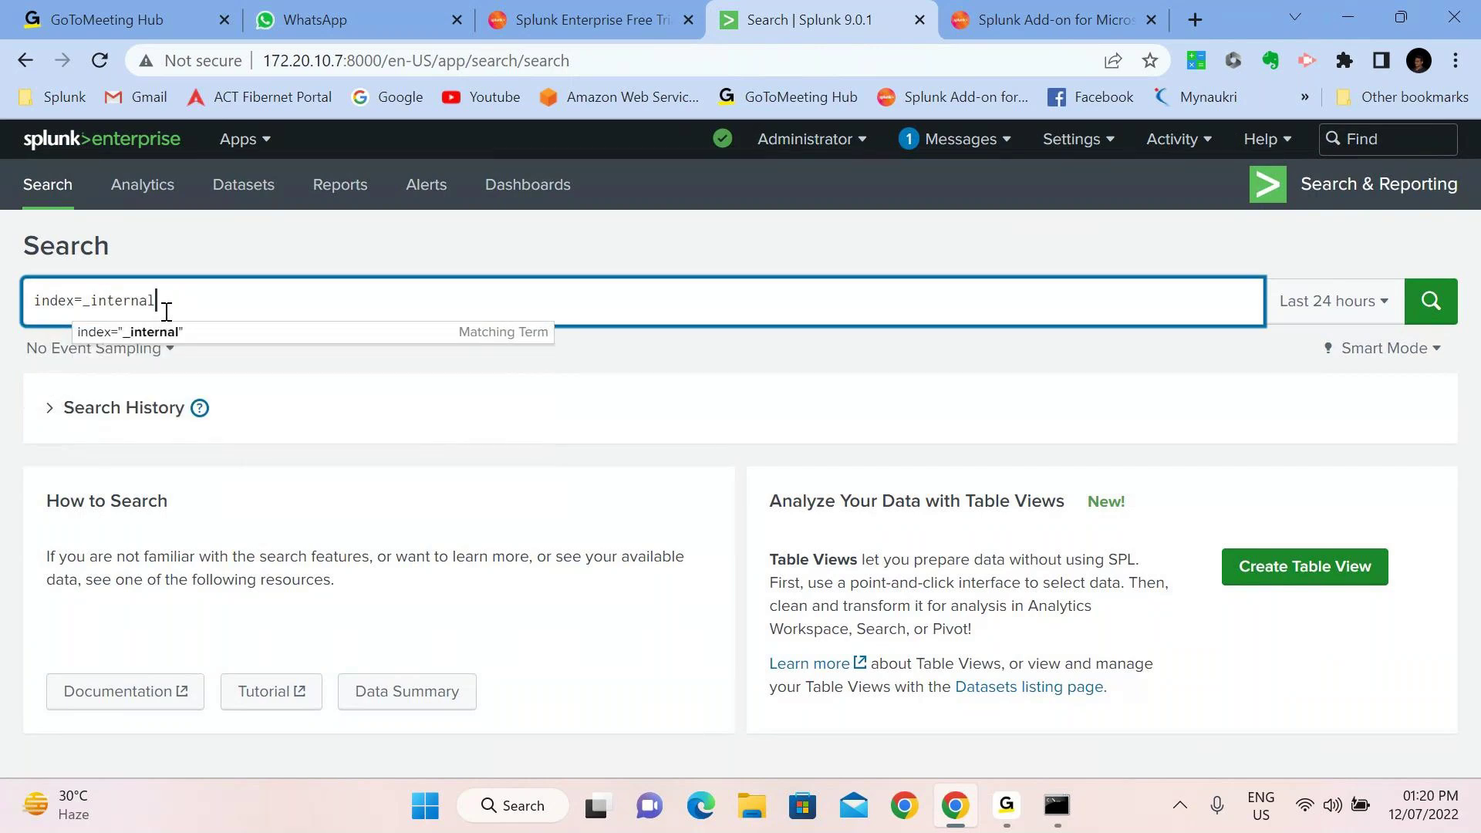
pyautogui.press('Return')
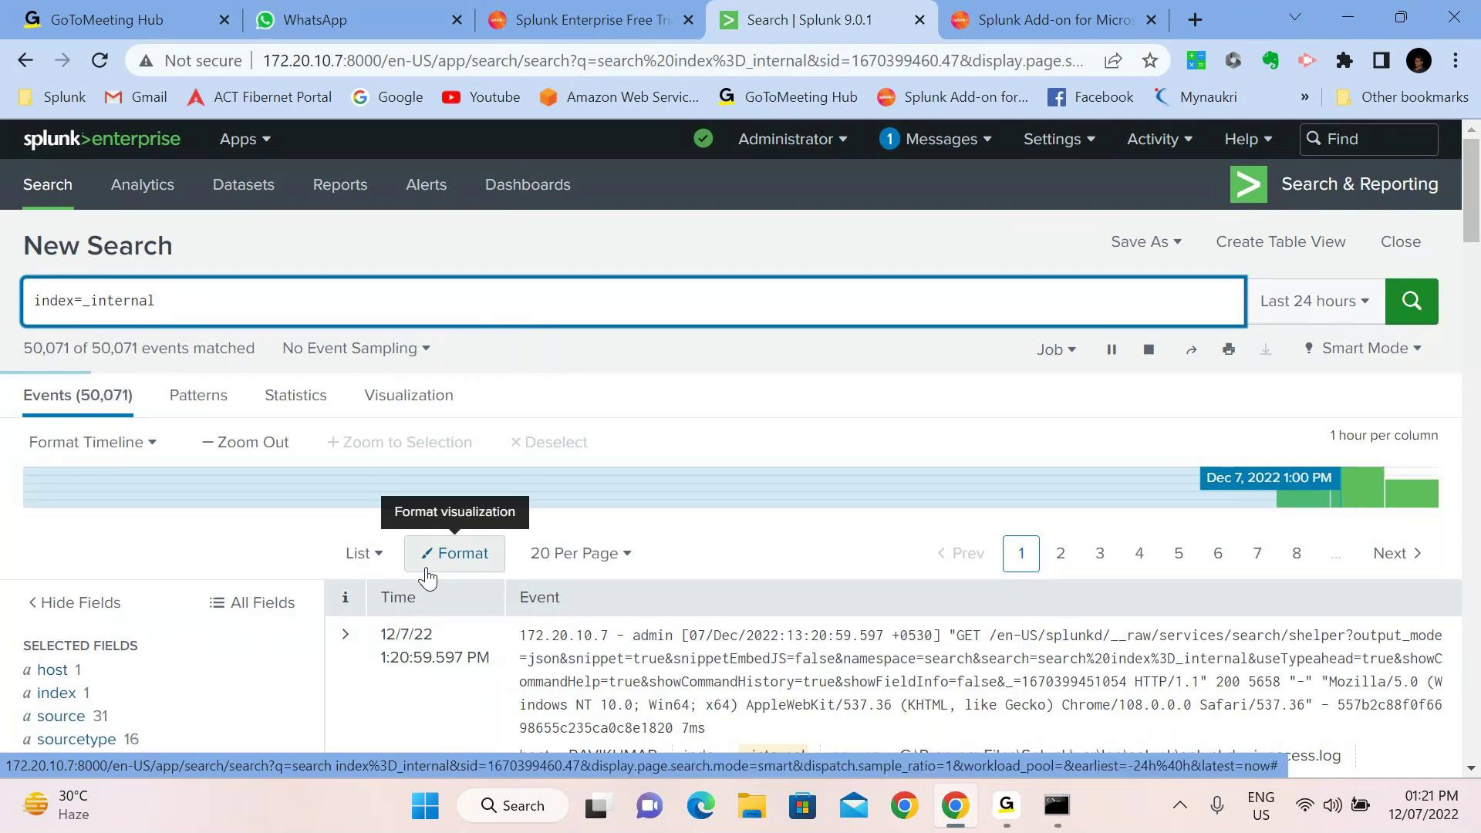
# Inspect the name, log_level and group field summaries under Interesting Fields
pyautogui.scroll(-3, 428, 576)
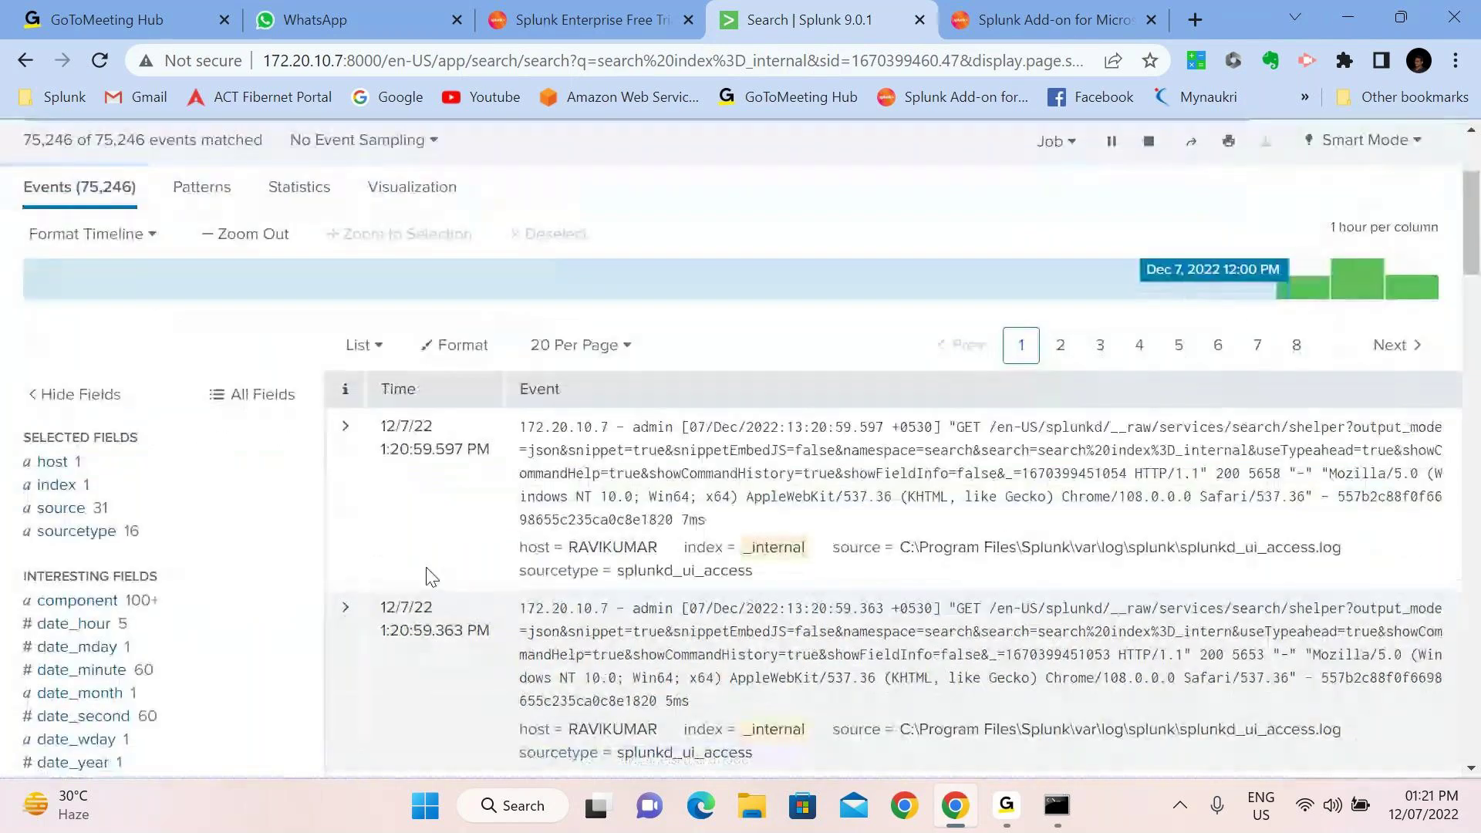
pyautogui.scroll(-2, 428, 576)
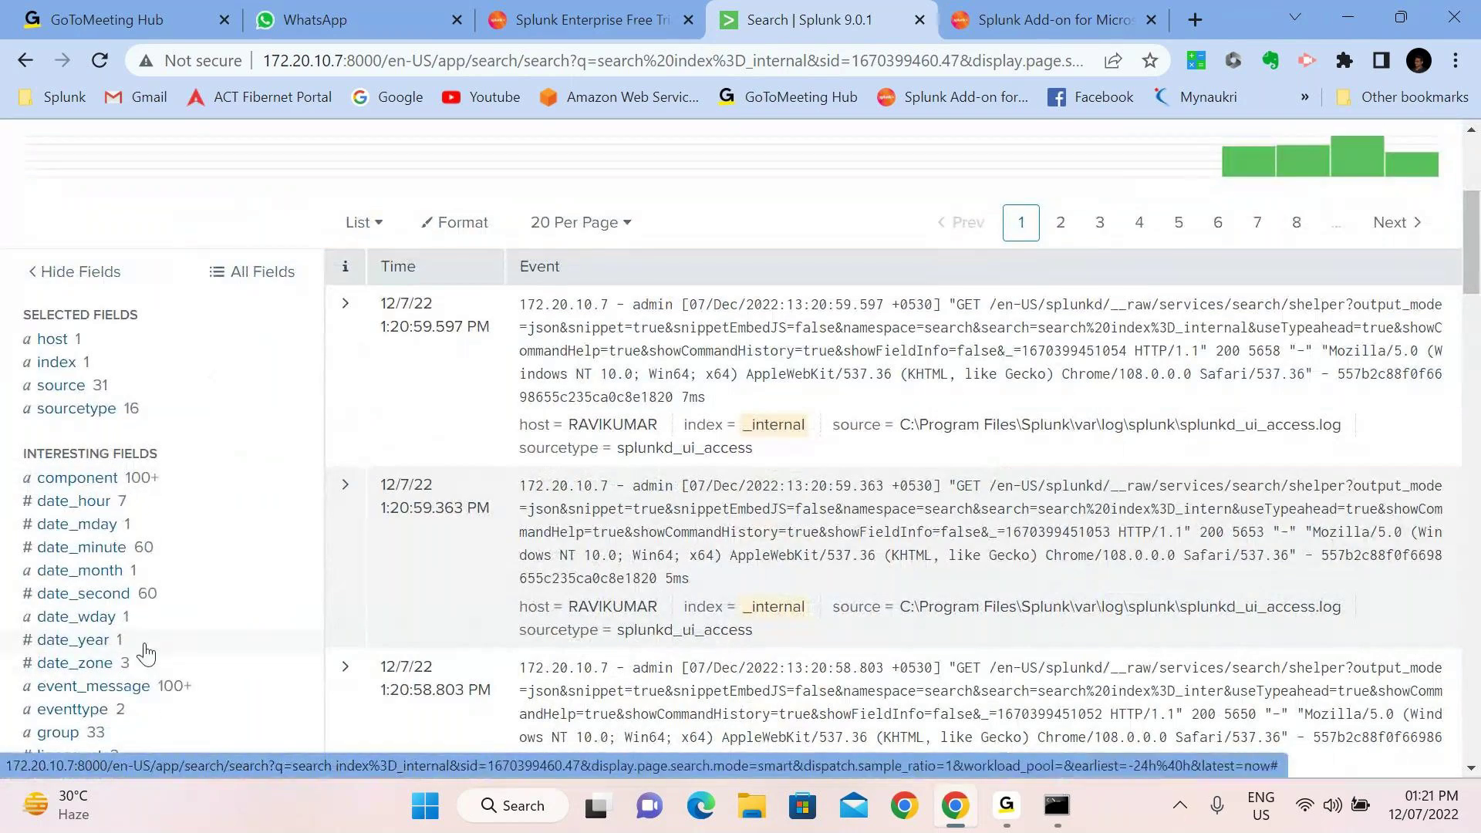
pyautogui.scroll(-2, 147, 654)
pyautogui.scroll(-1, 154, 607)
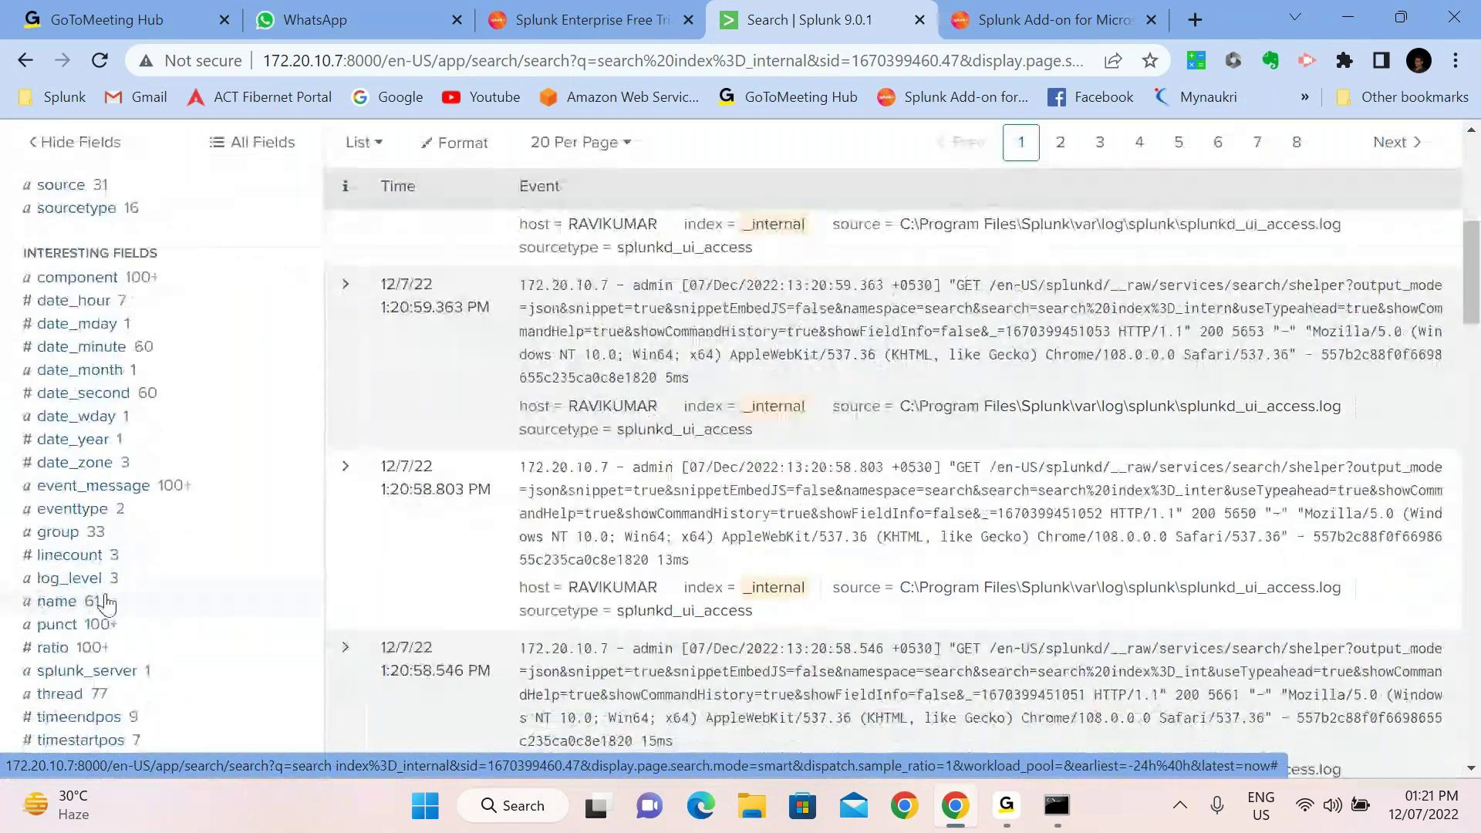
pyautogui.click(107, 603)
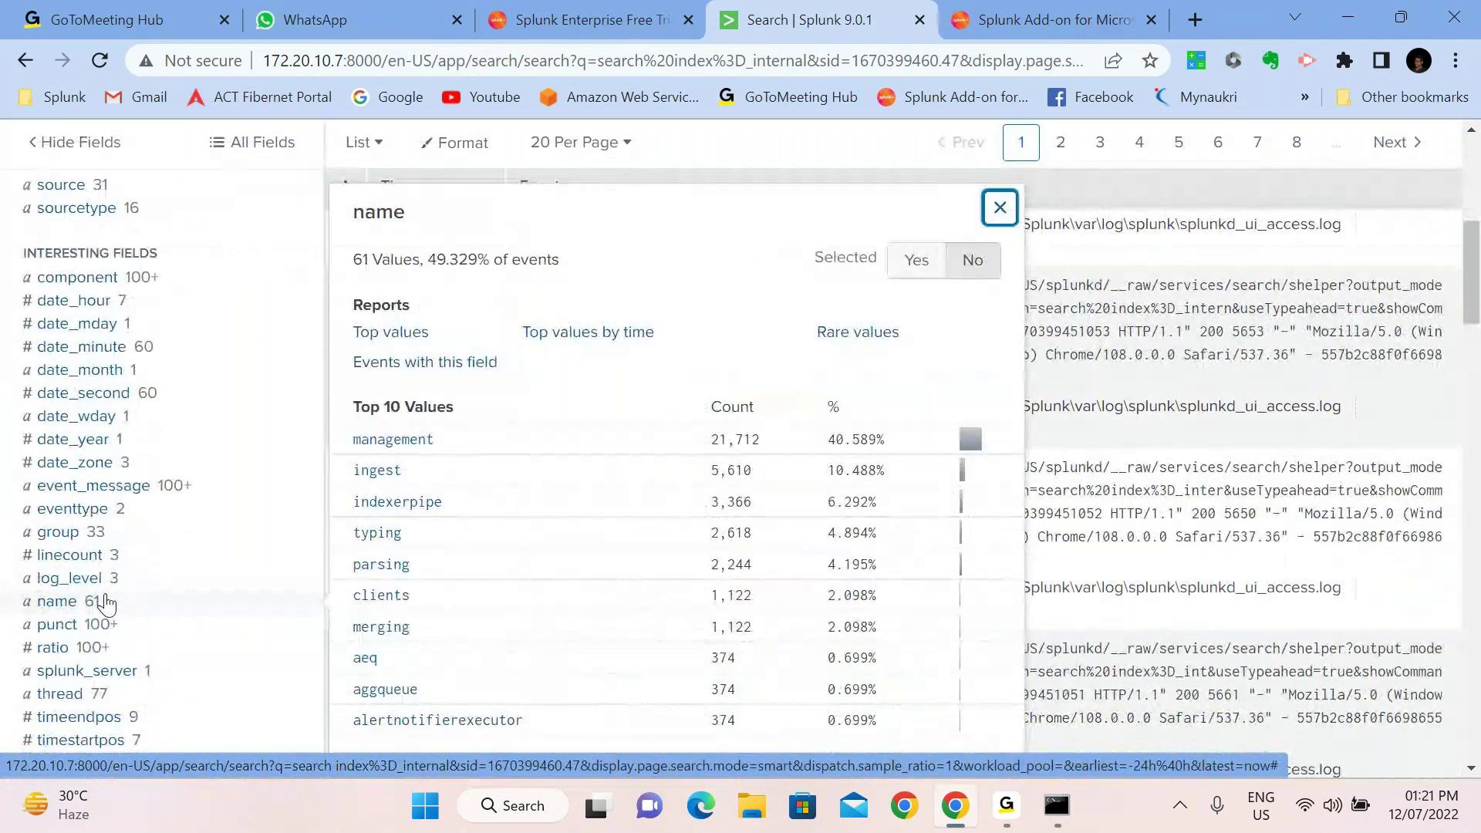
pyautogui.scroll(-1, 108, 602)
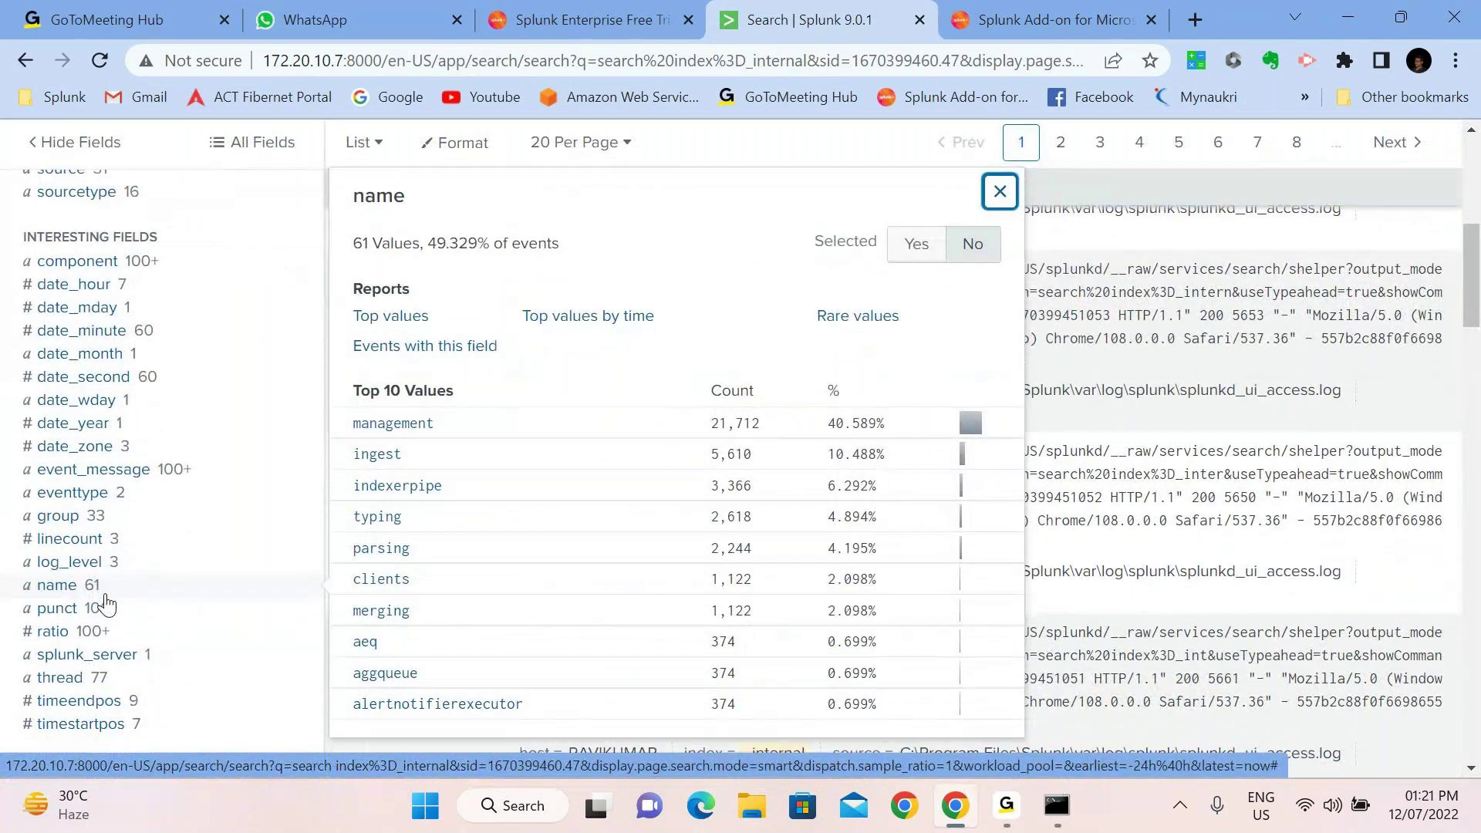
pyautogui.scroll(-2, 107, 602)
pyautogui.click(112, 527)
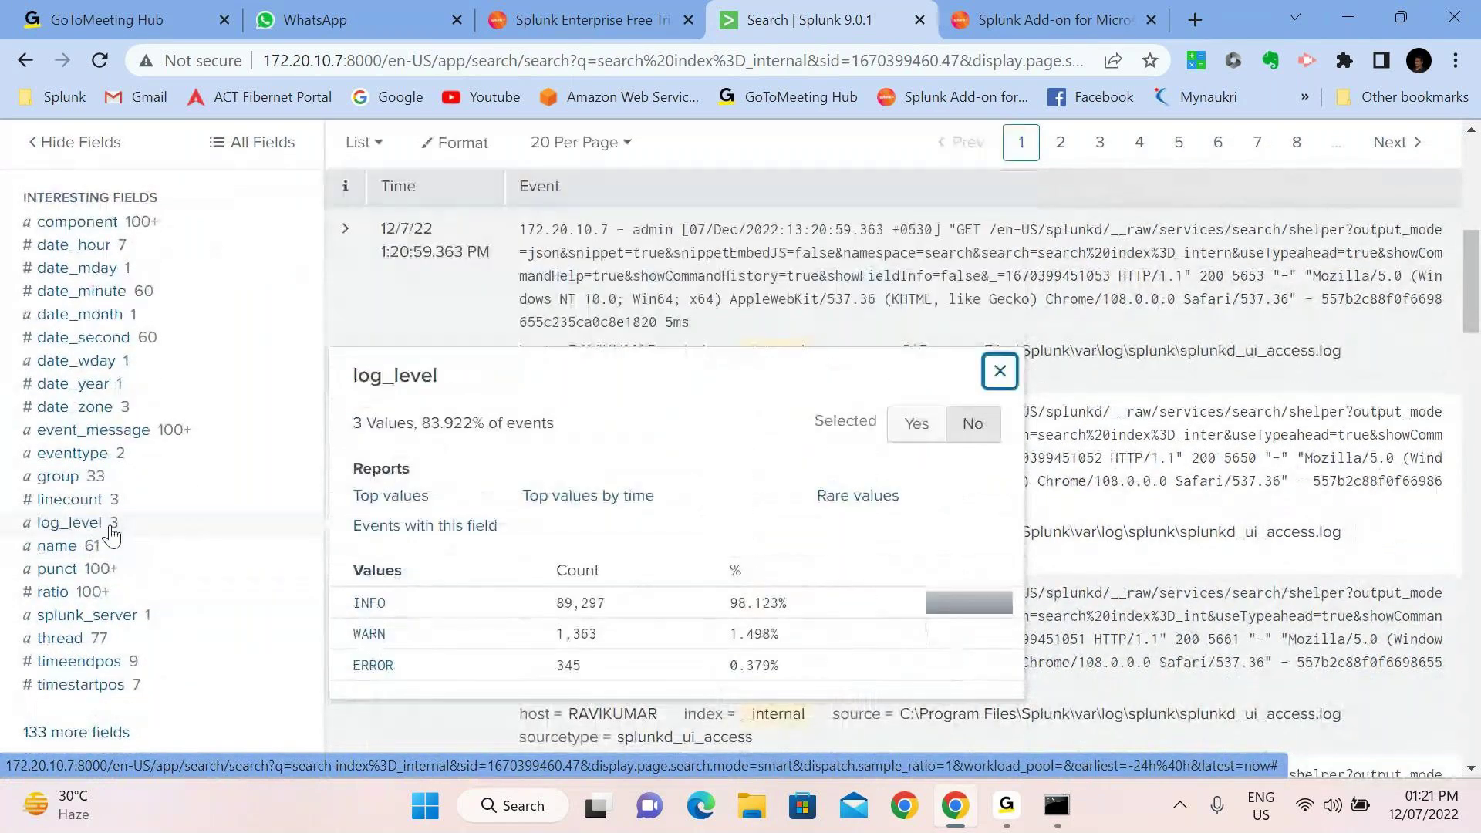
pyautogui.click(106, 479)
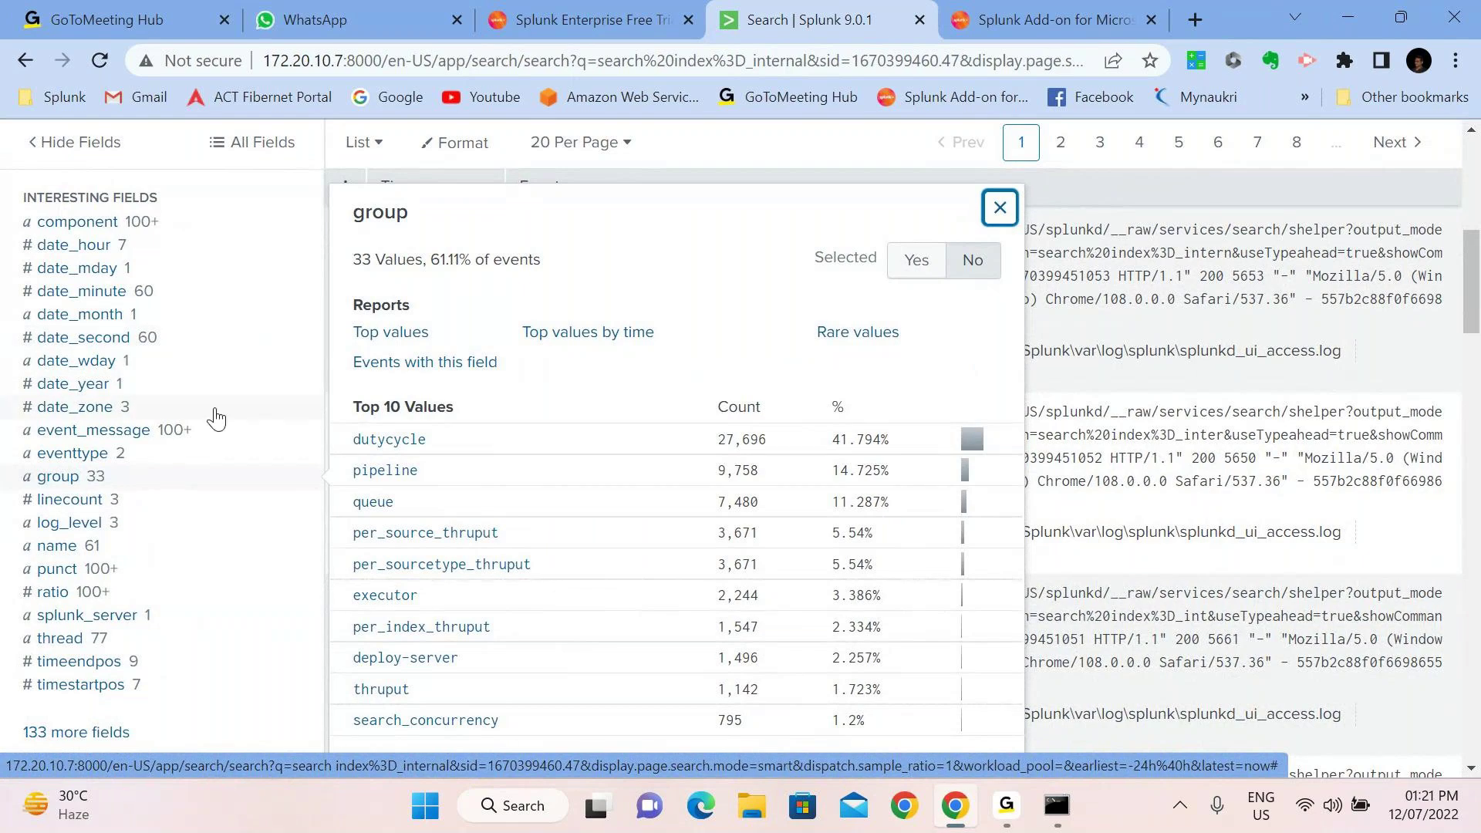
# Return to the top of the finished 108,440-event results and switch to the G taskbar app
pyautogui.scroll(1, 216, 419)
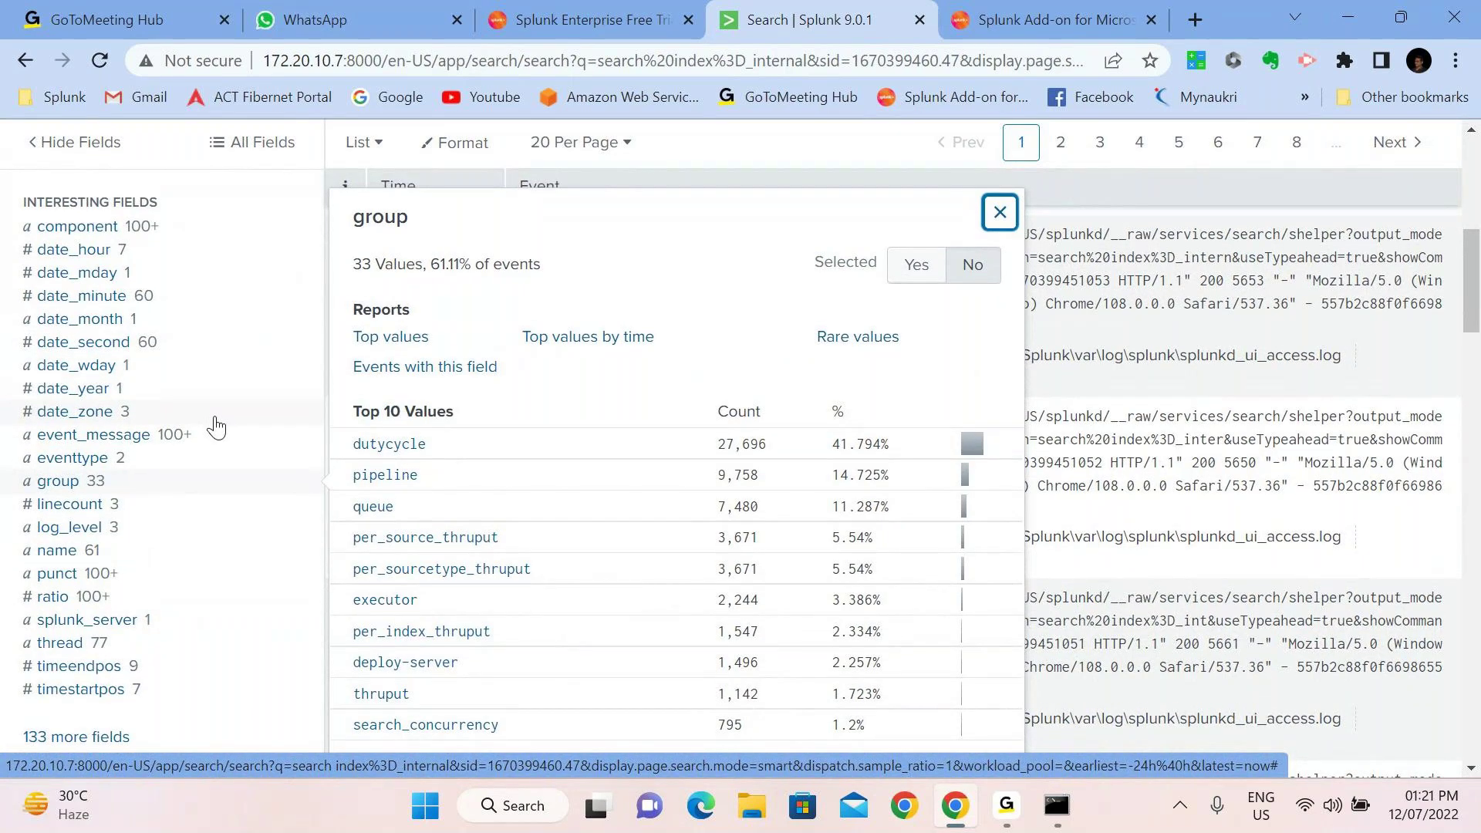
pyautogui.scroll(3, 216, 426)
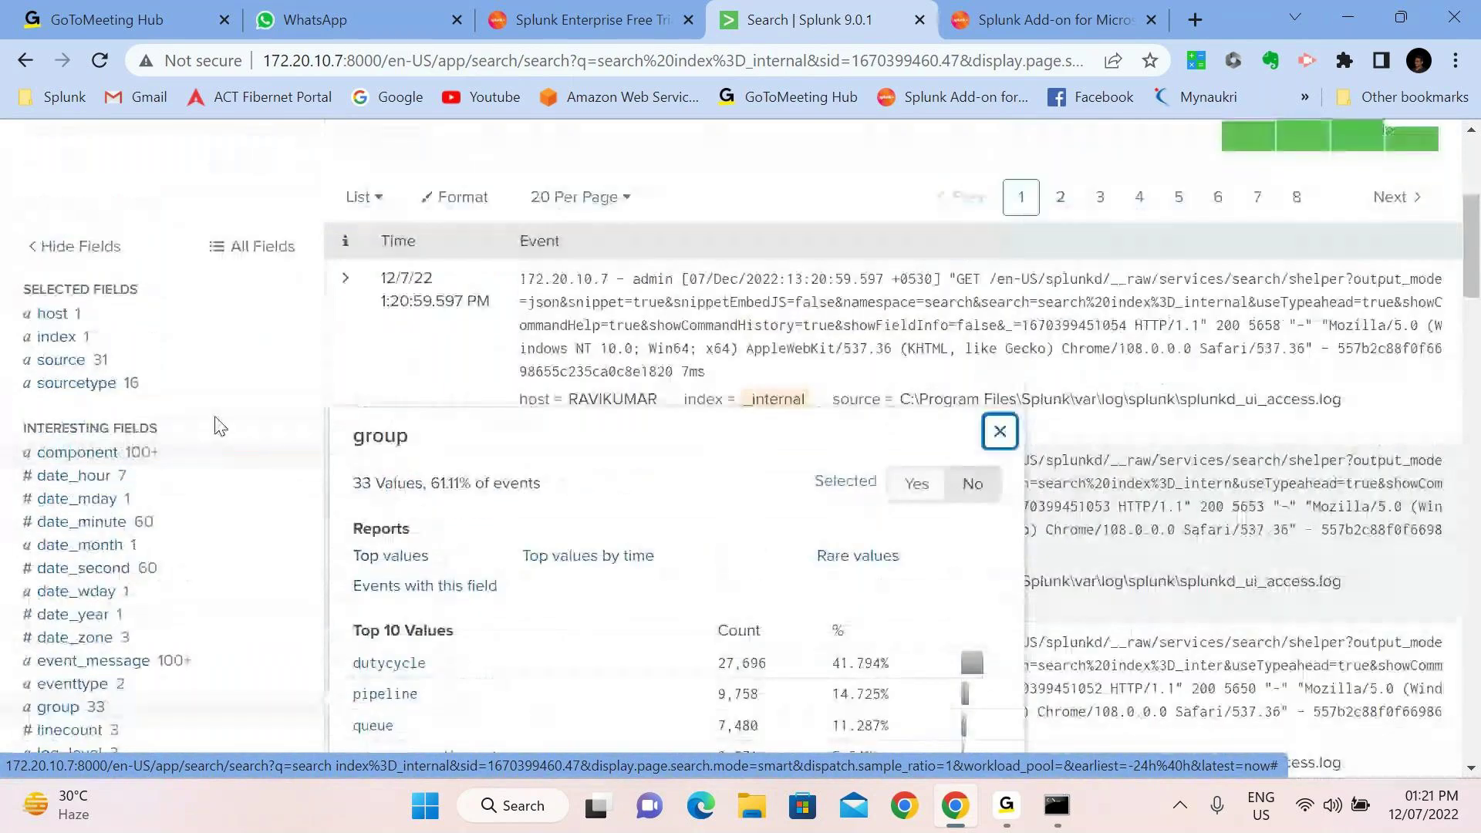
pyautogui.scroll(1, 220, 426)
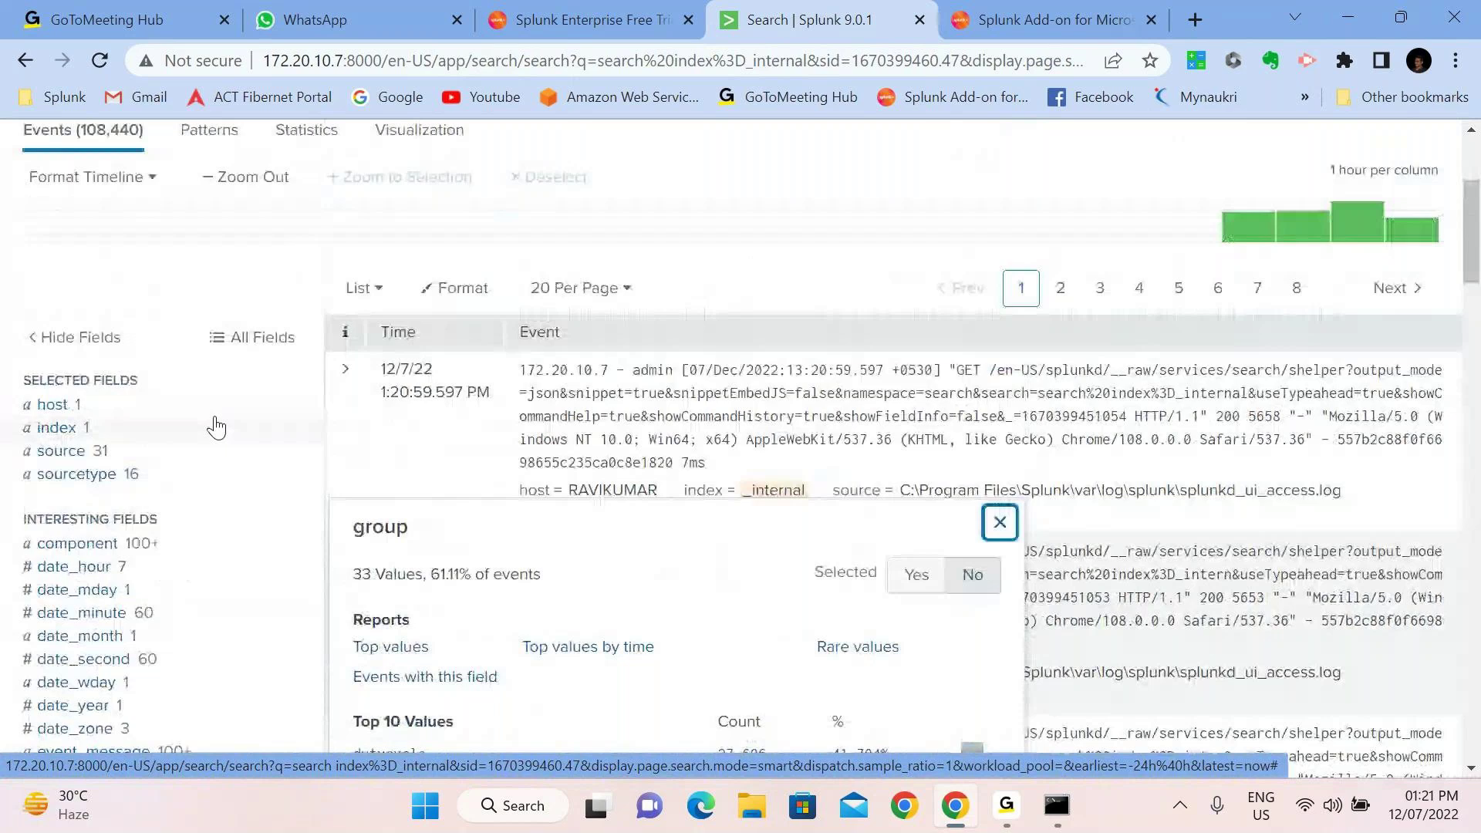
pyautogui.scroll(3, 57, 390)
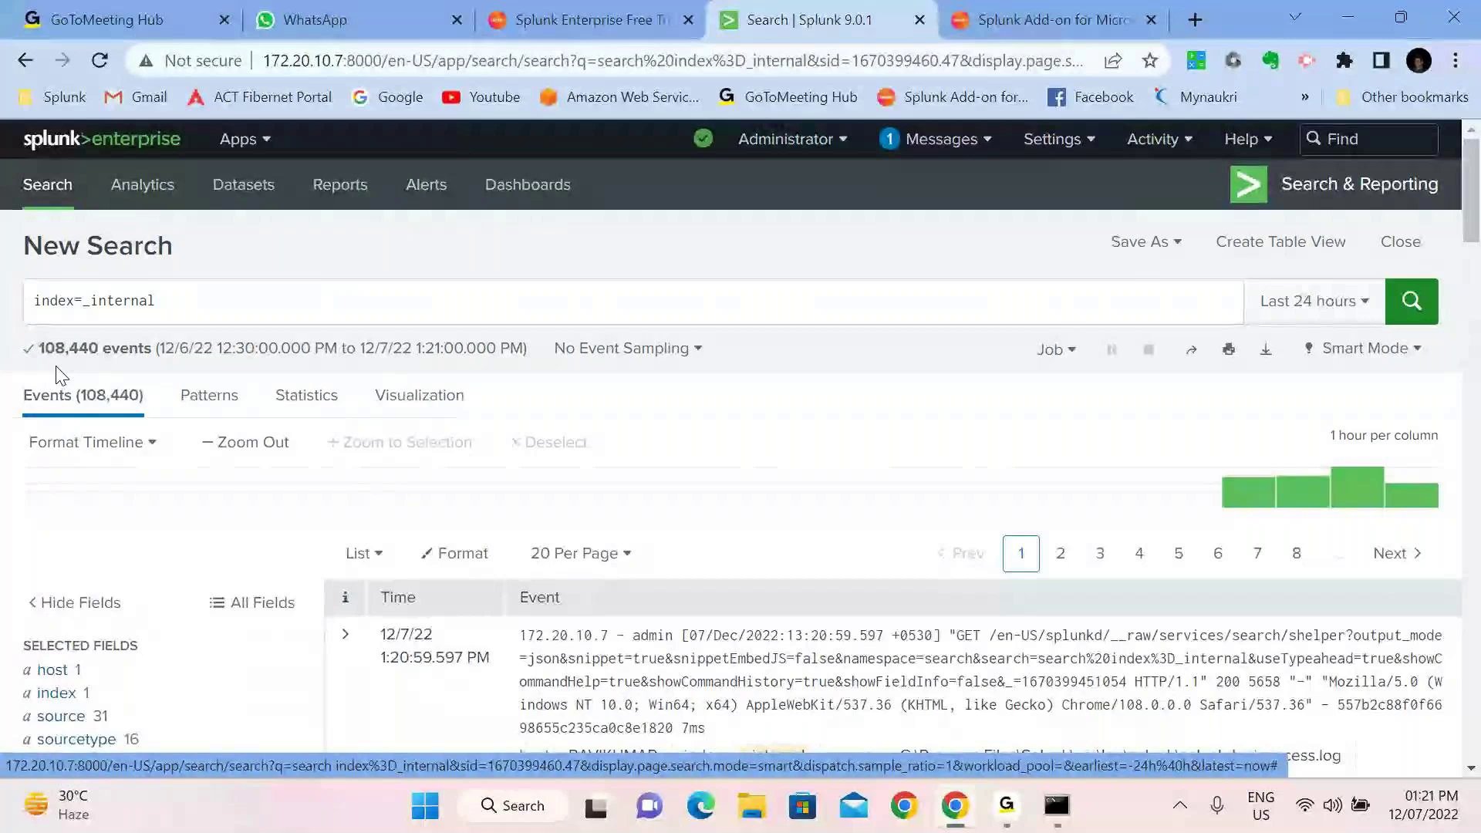
pyautogui.scroll(-5, 61, 376)
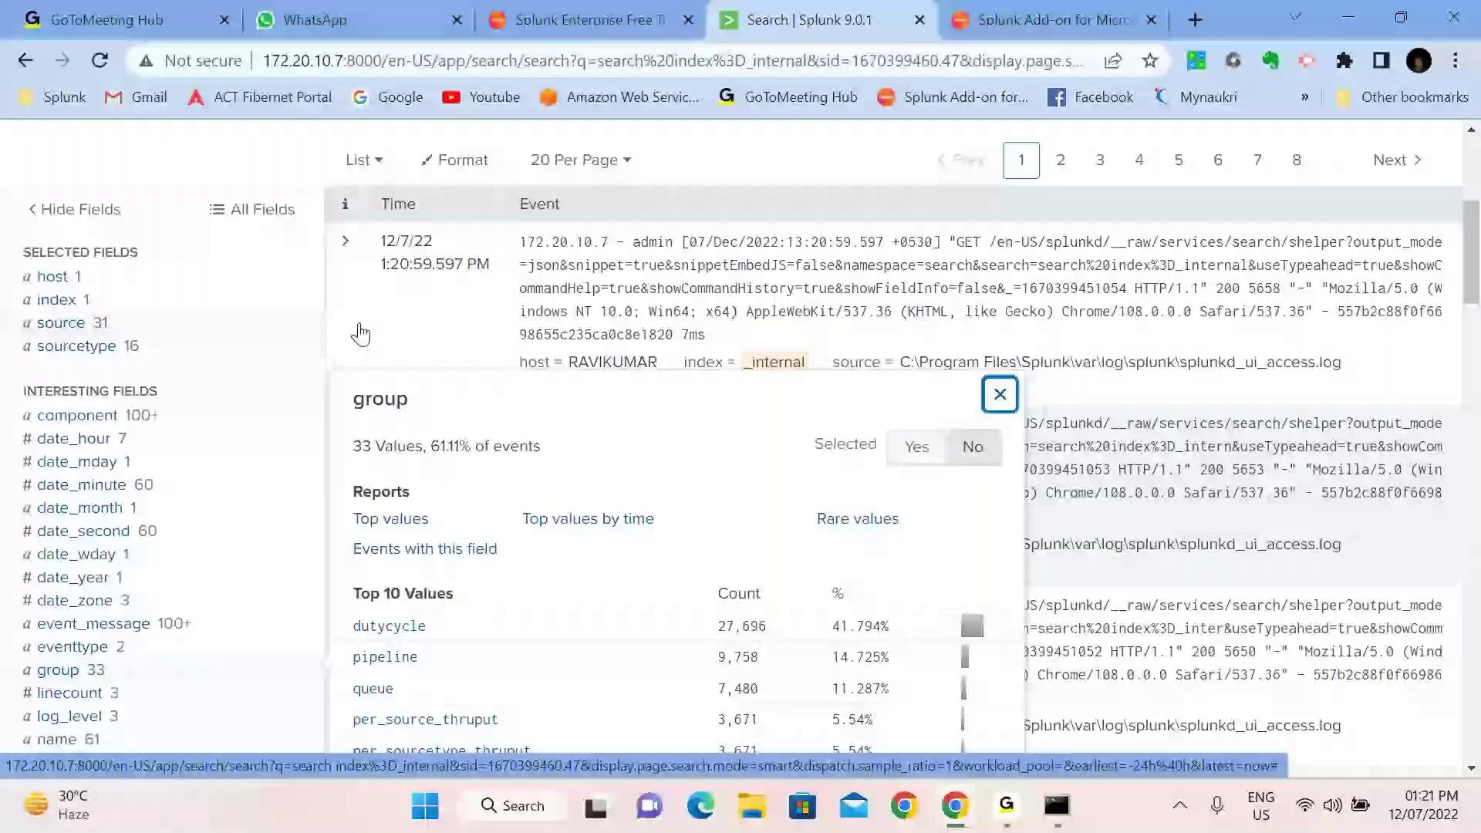
pyautogui.scroll(5, 361, 334)
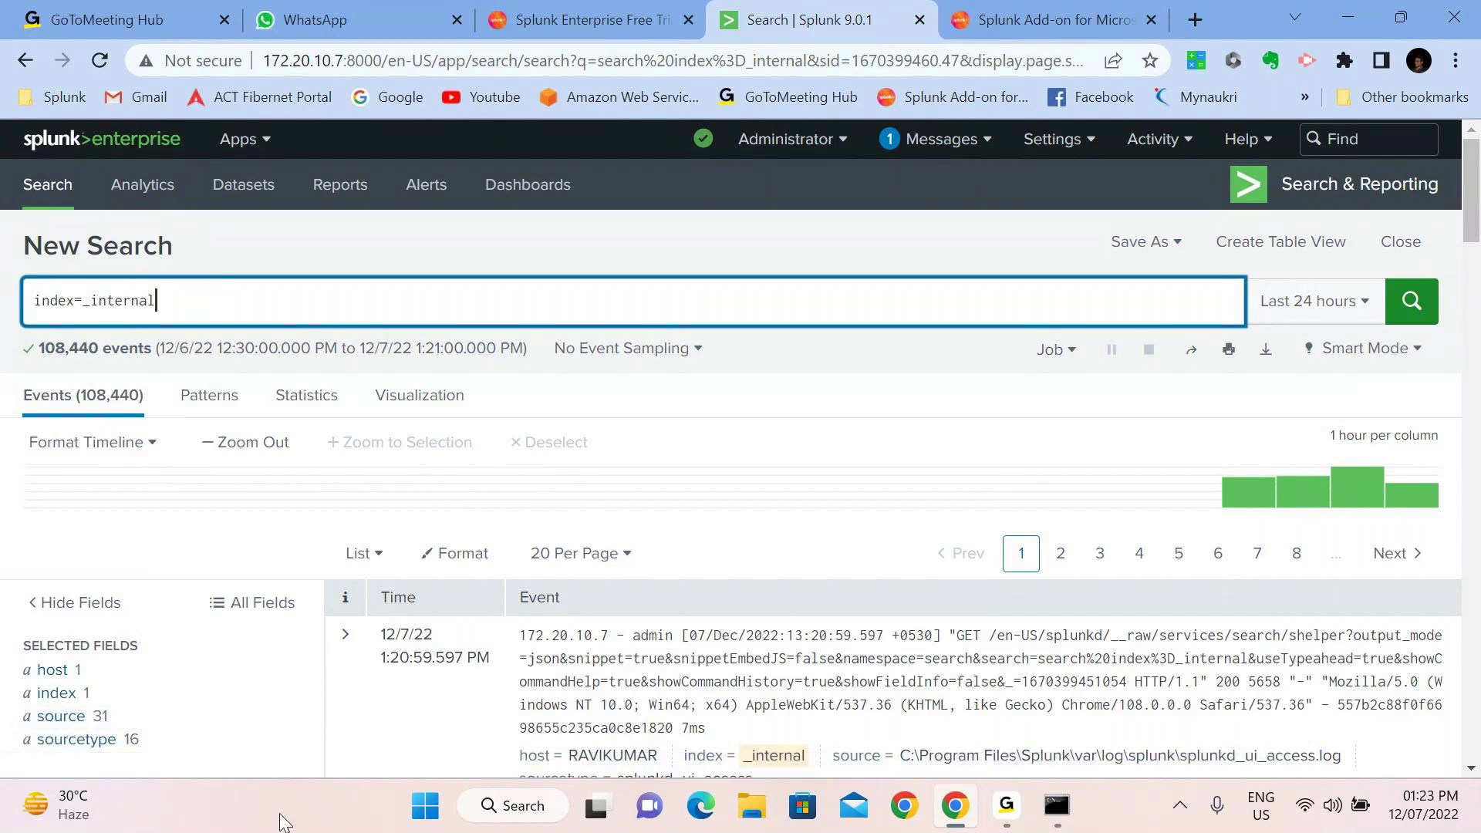
pyautogui.click(1005, 822)
pyautogui.click(1006, 823)
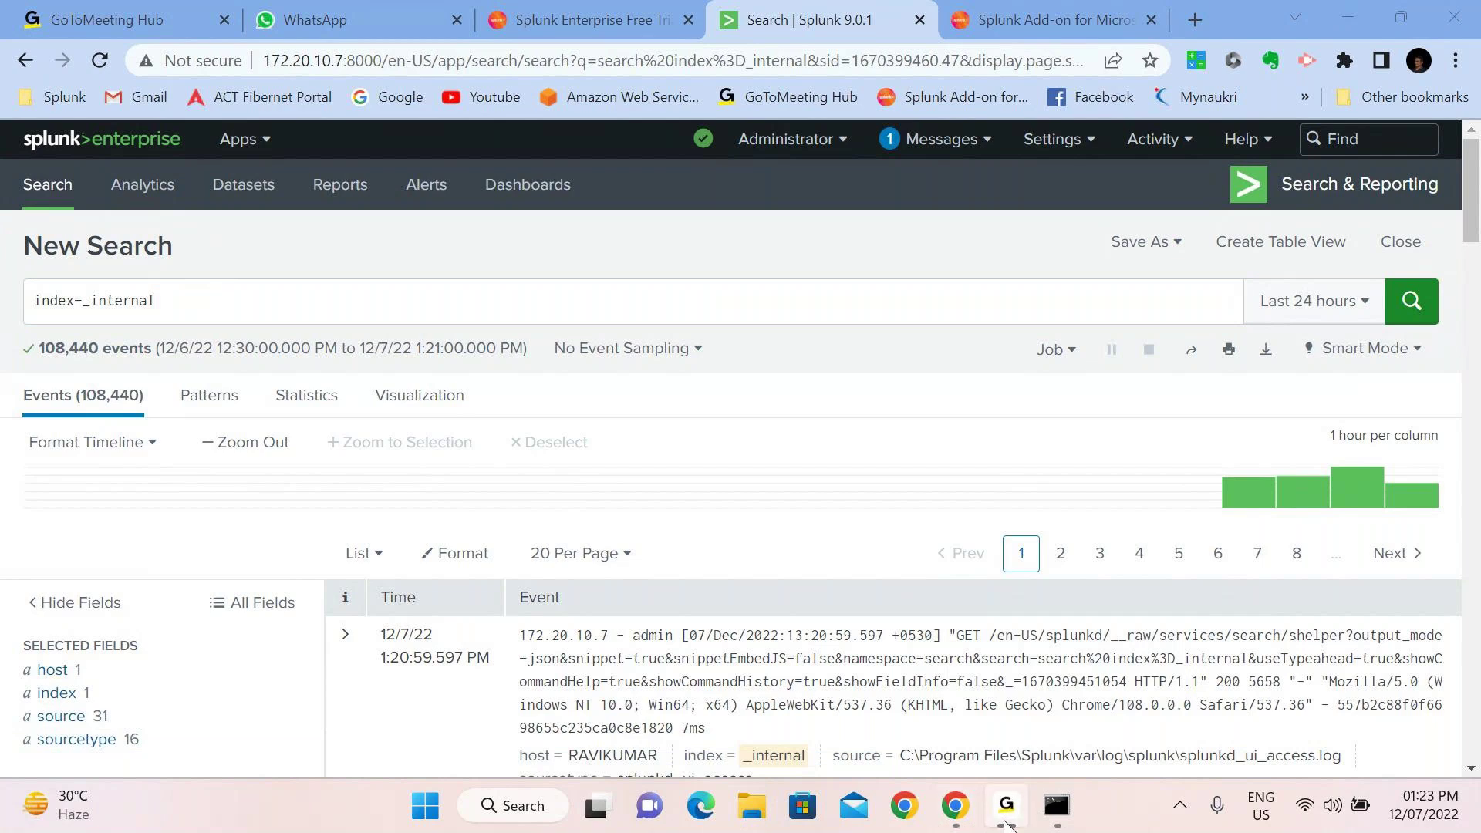